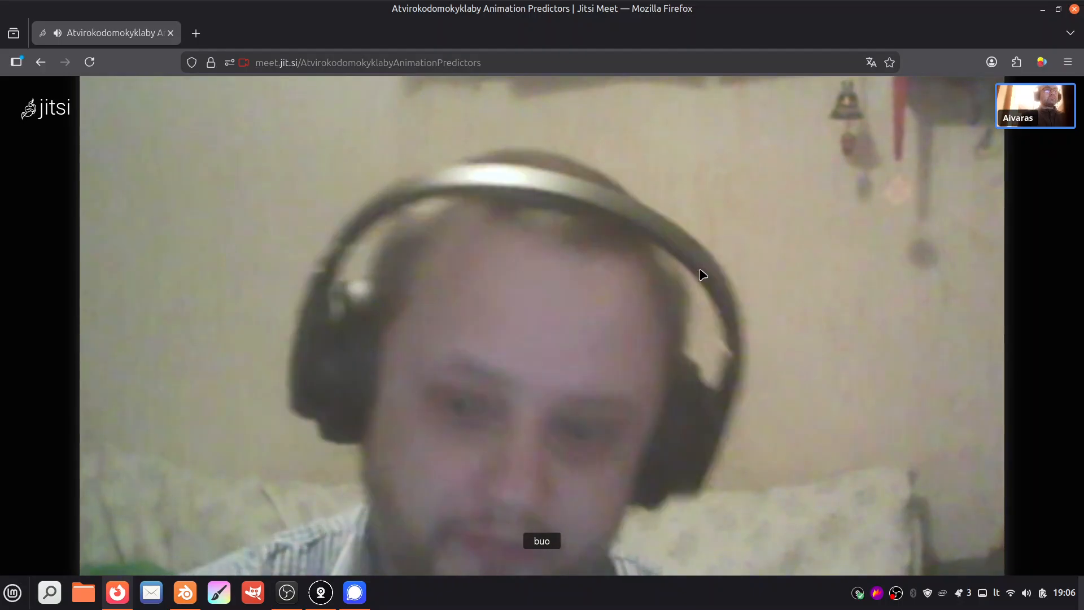
# Step: Switch to Blender, widen the main 3D viewport at the camera view's expense and zoom out to show the whole cube
pyautogui.moveTo(649, 258)
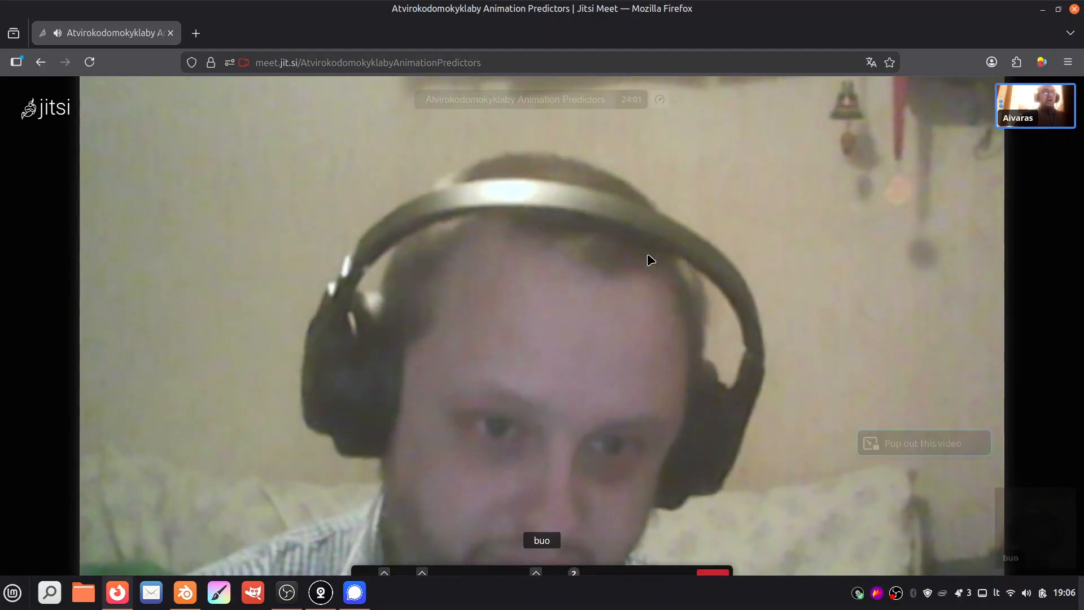
pyautogui.click(186, 592)
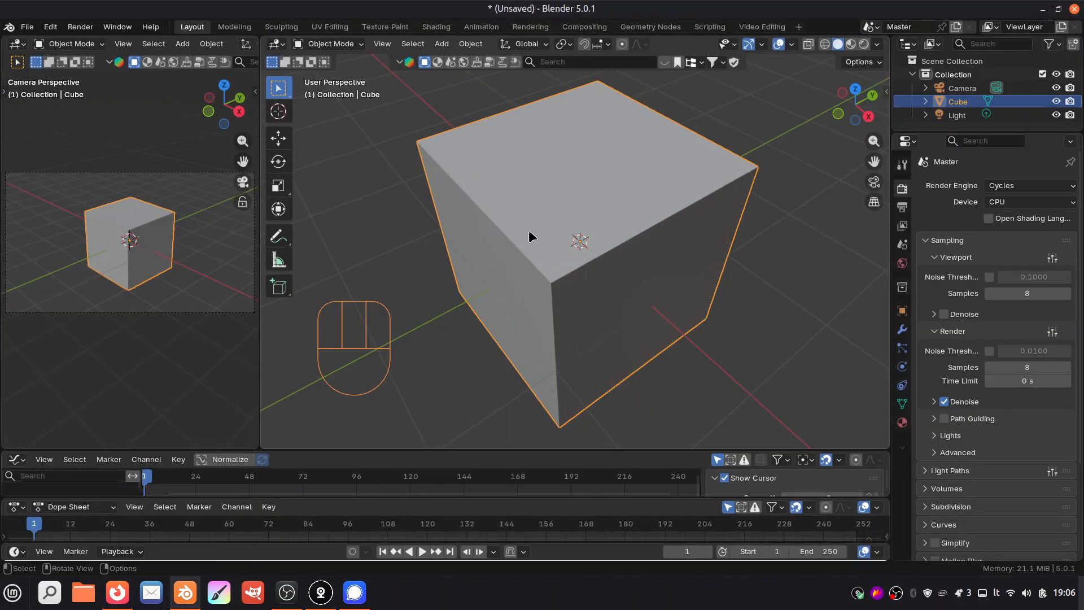
pyautogui.scroll(6, 500, 266)
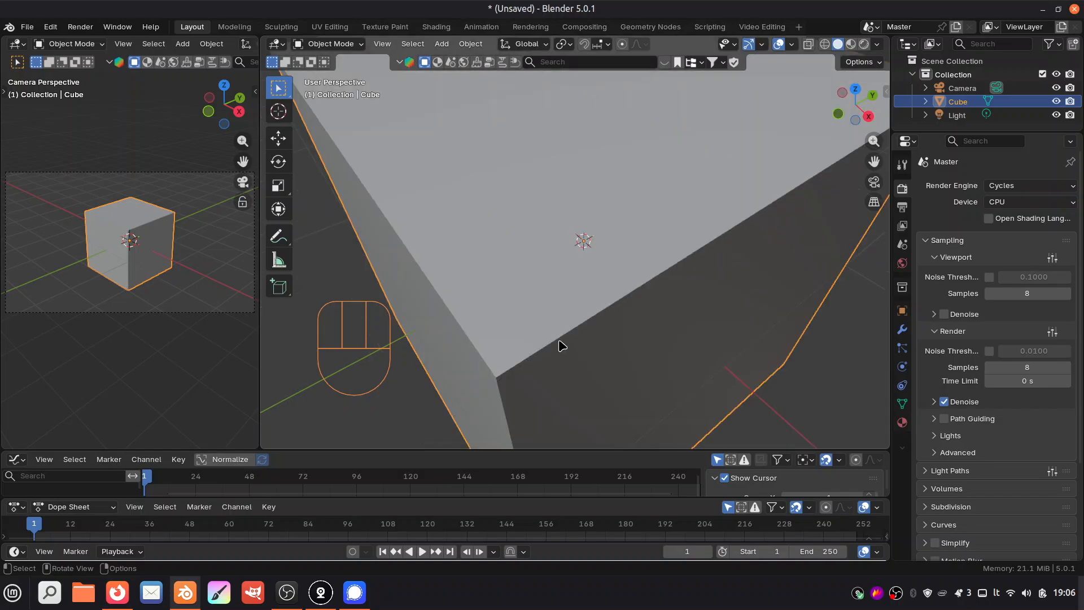
pyautogui.scroll(2, 511, 242)
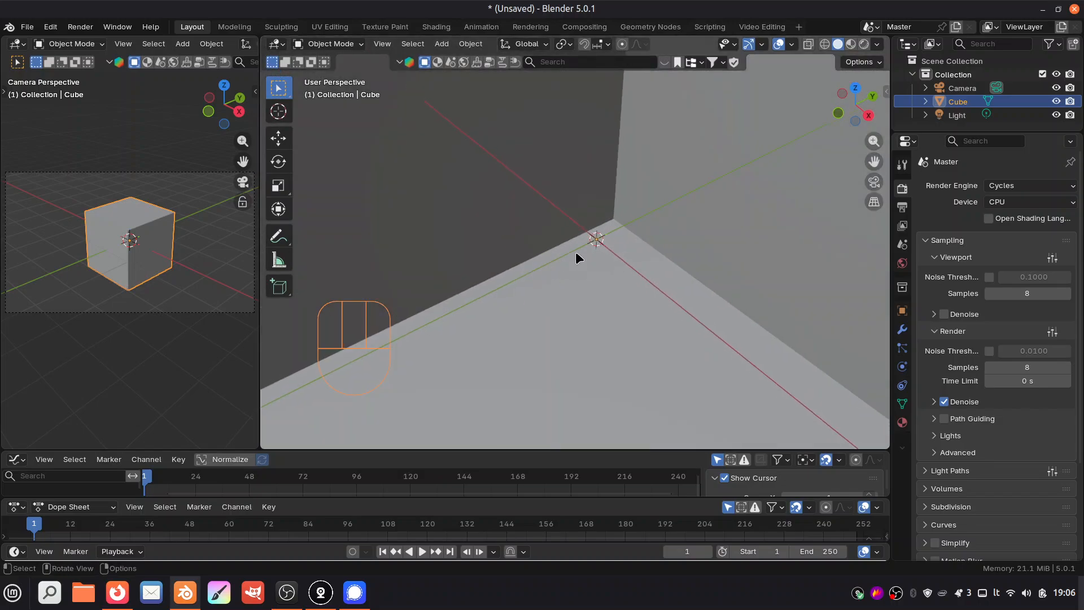
pyautogui.moveTo(873, 141); pyautogui.dragTo(874, 186)
pyautogui.moveTo(847, 119); pyautogui.dragTo(892, 83)
pyautogui.moveTo(259, 207); pyautogui.dragTo(113, 207)
pyautogui.moveTo(873, 105); pyautogui.dragTo(855, 131)
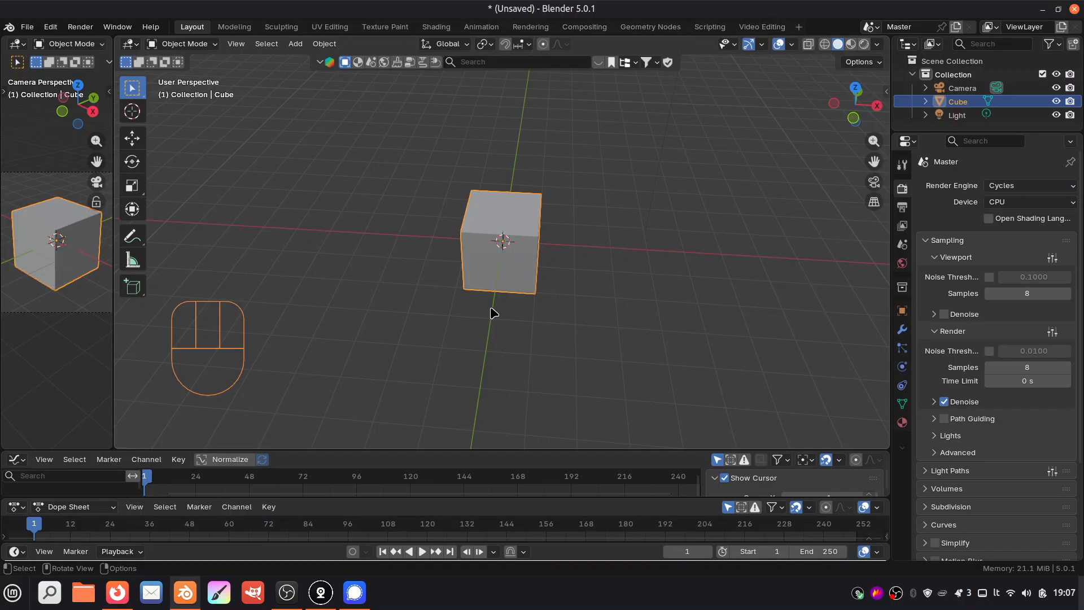
pyautogui.moveTo(857, 103); pyautogui.dragTo(116, 169)
pyautogui.moveTo(840, 120); pyautogui.dragTo(824, 123)
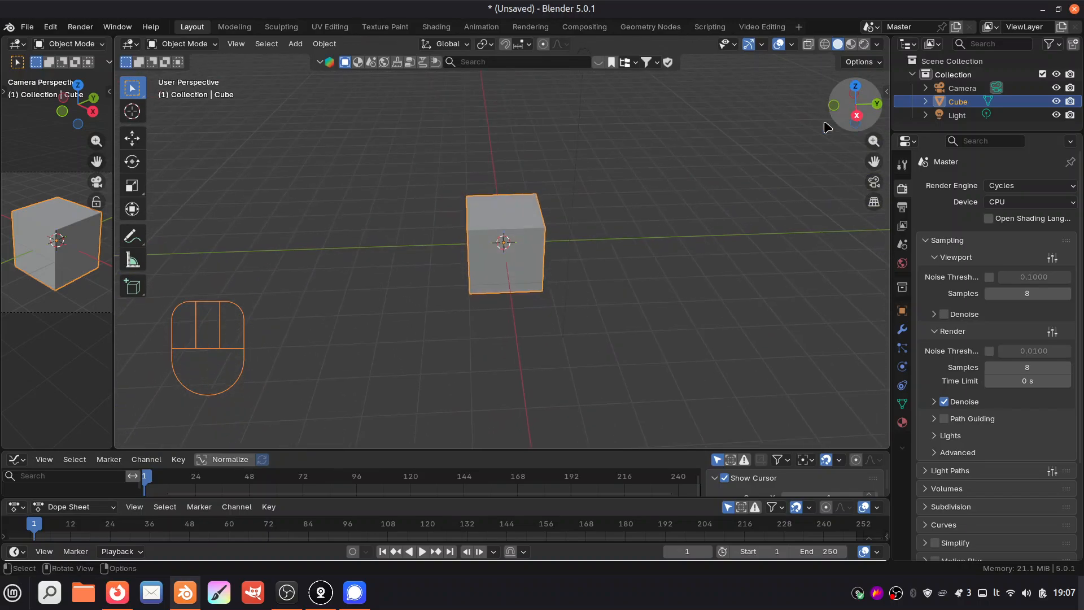
pyautogui.click(118, 592)
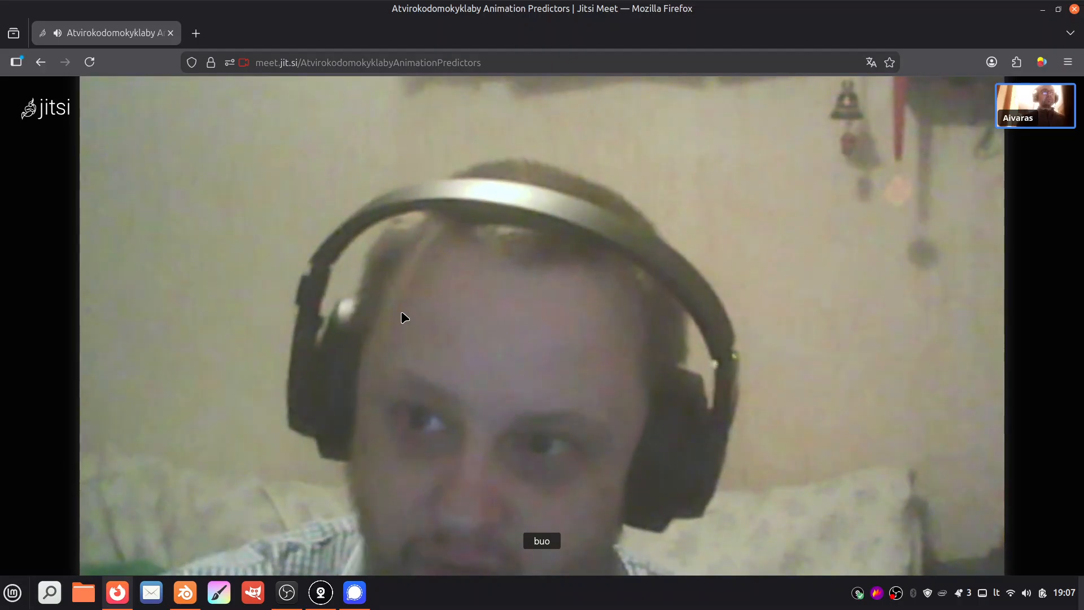
pyautogui.click(186, 592)
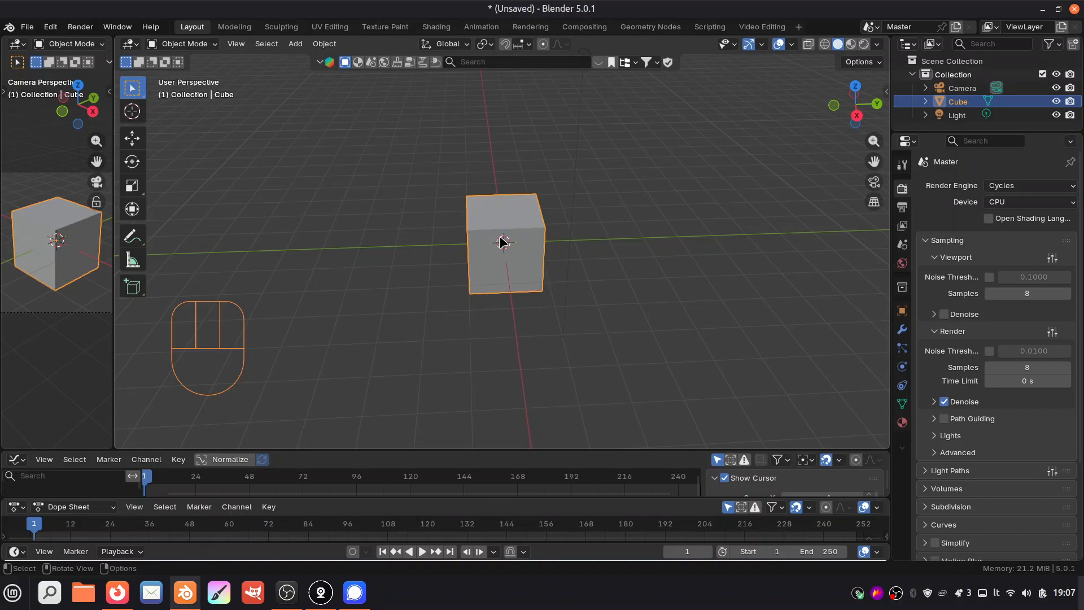
# Step: Stretch the cube along the X axis into a long box
pyautogui.press('s')
pyautogui.press('x')
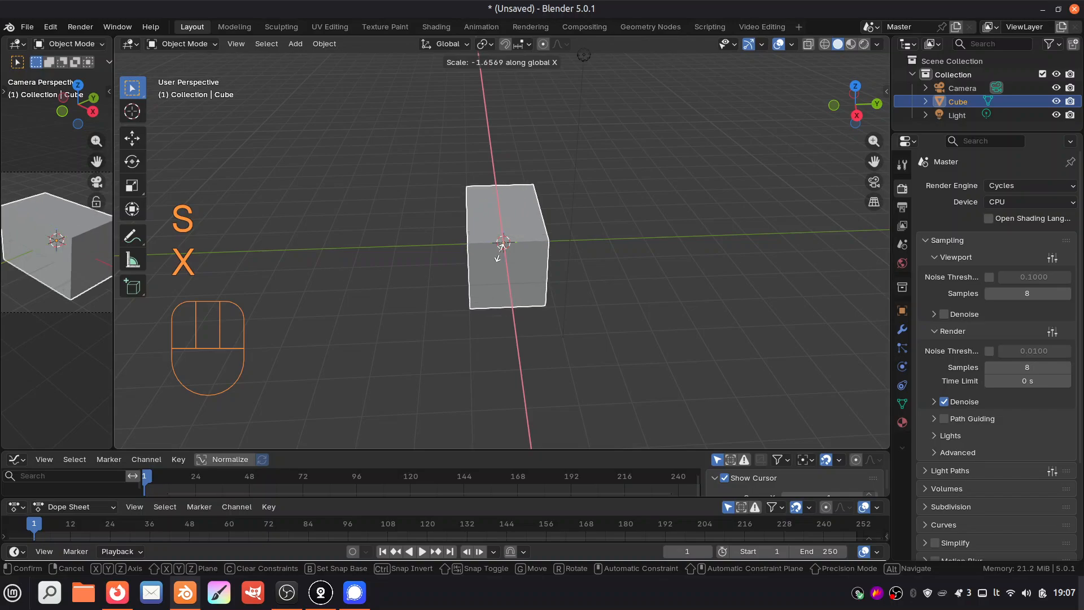
pyautogui.click(505, 260)
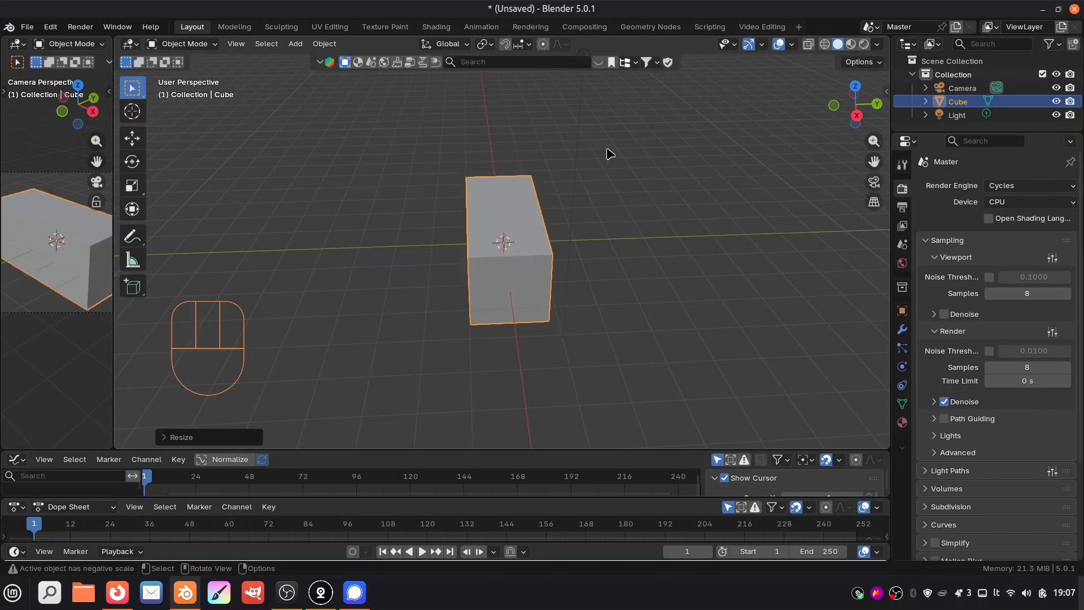
pyautogui.click(571, 260)
pyautogui.moveTo(855, 104); pyautogui.dragTo(571, 169)
# Step: Add four evenly spaced loop cuts across the box's length in Edit Mode without sliding them
pyautogui.click(500, 204)
pyautogui.press('Tab')
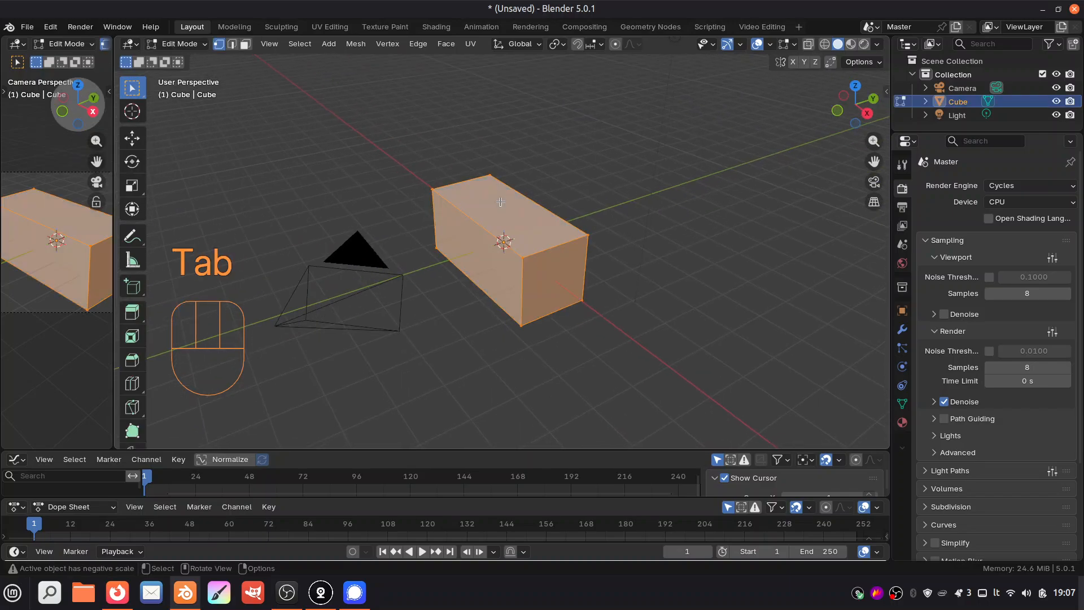
pyautogui.press('ctrl')
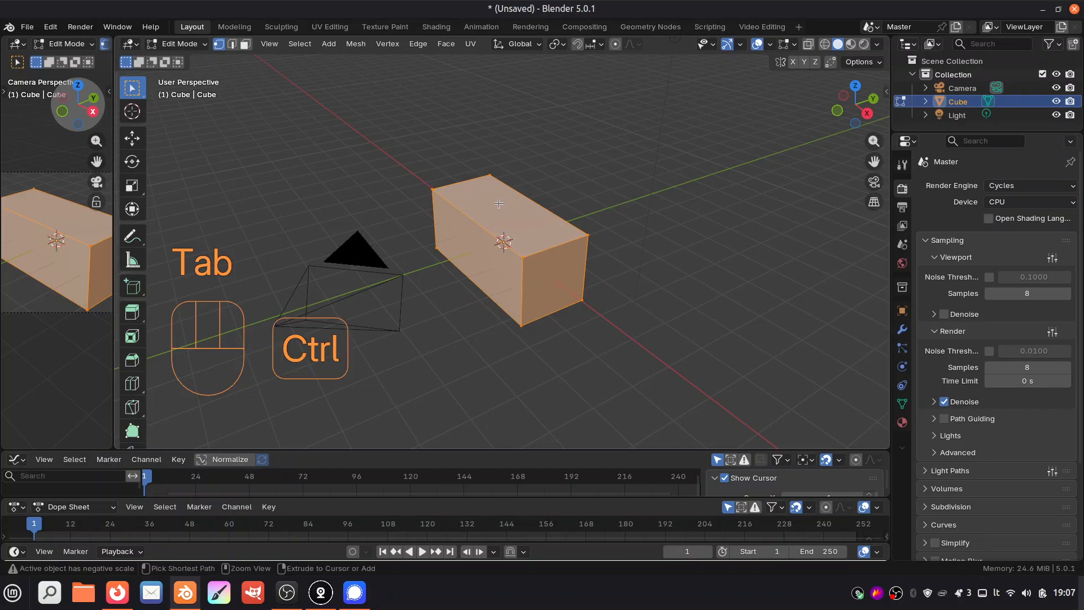
pyautogui.hotkey('ctrl', 'r')
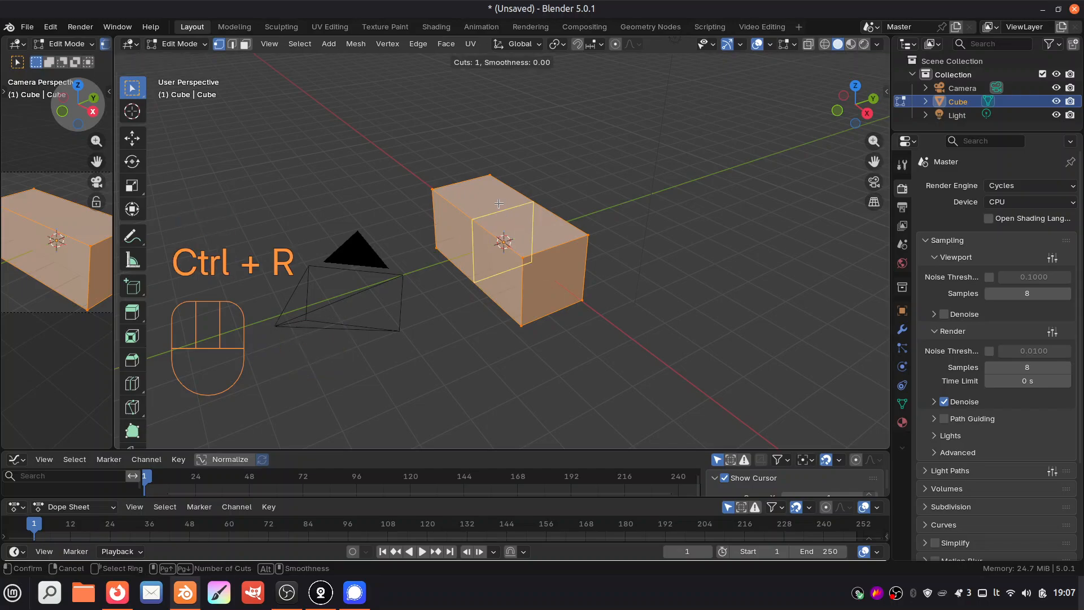
pyautogui.scroll(11, 498, 203)
pyautogui.scroll(-3, 498, 203)
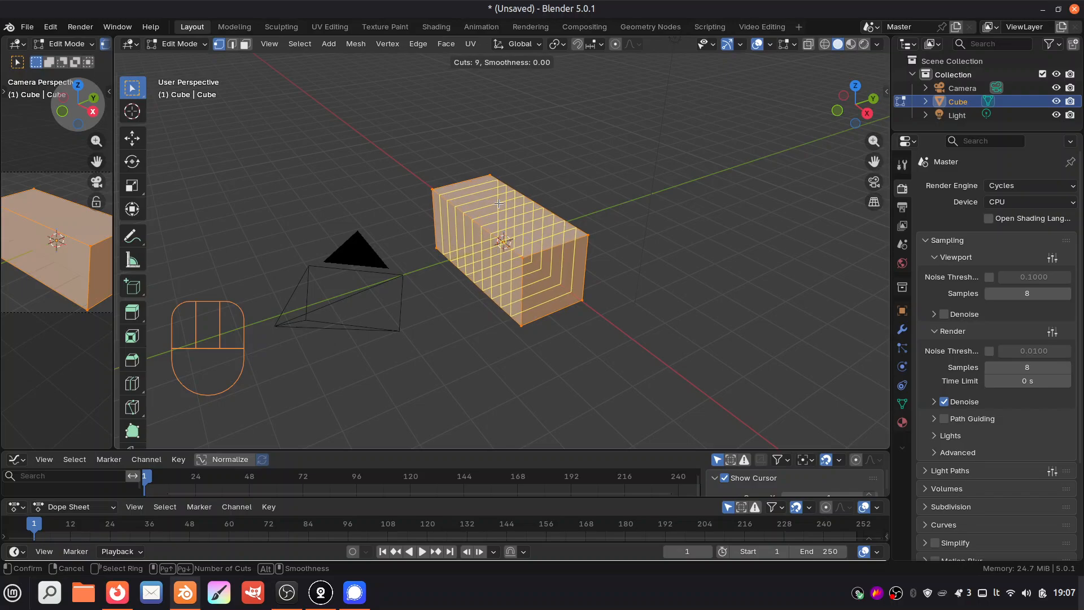
pyautogui.scroll(-5, 499, 206)
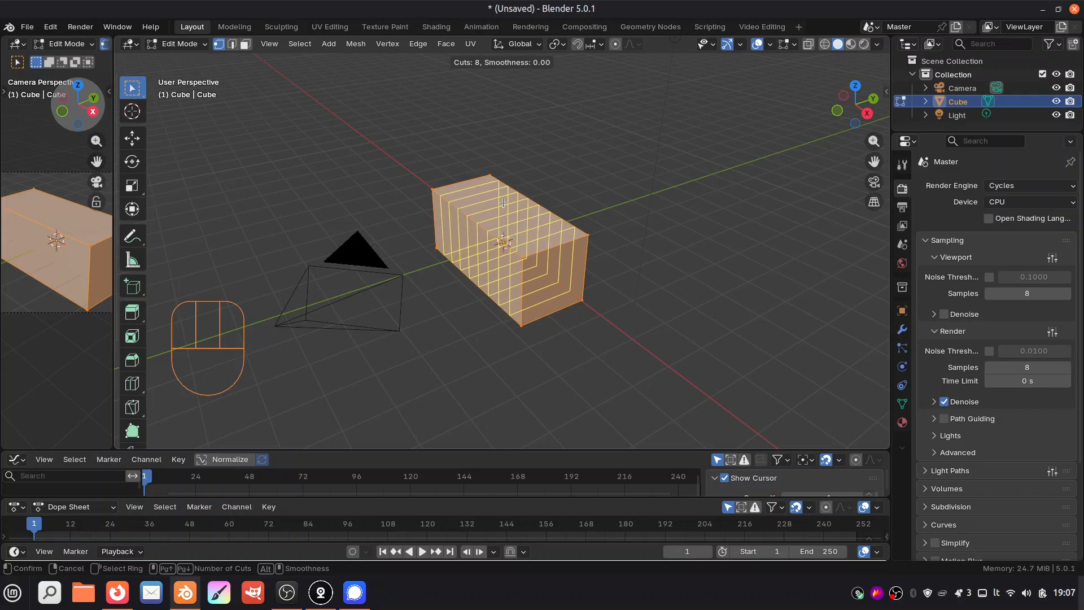
pyautogui.scroll(3, 501, 209)
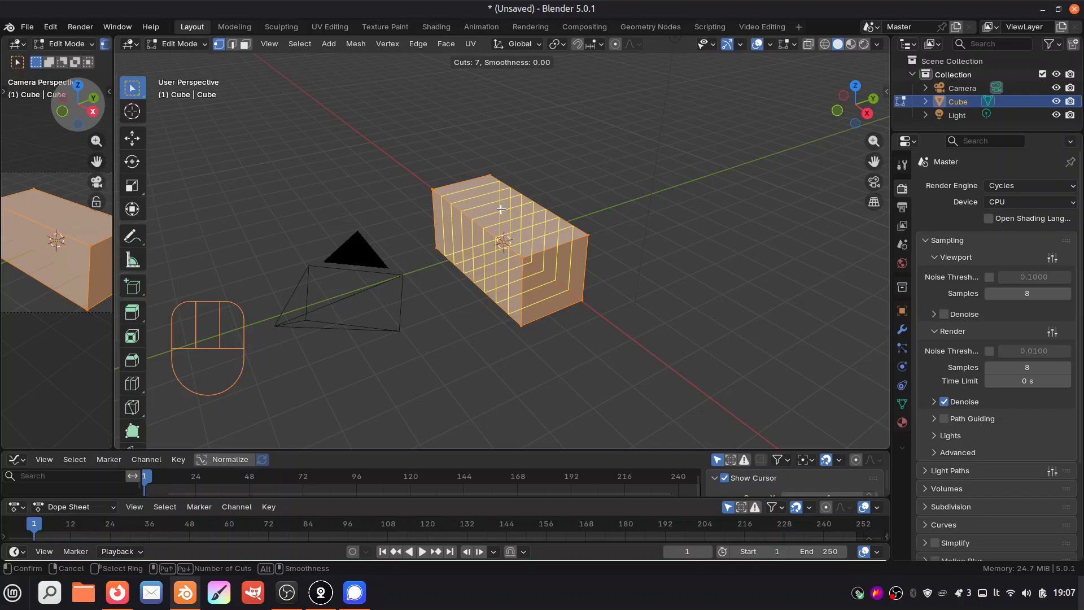
pyautogui.scroll(-3, 501, 209)
pyautogui.click(504, 207)
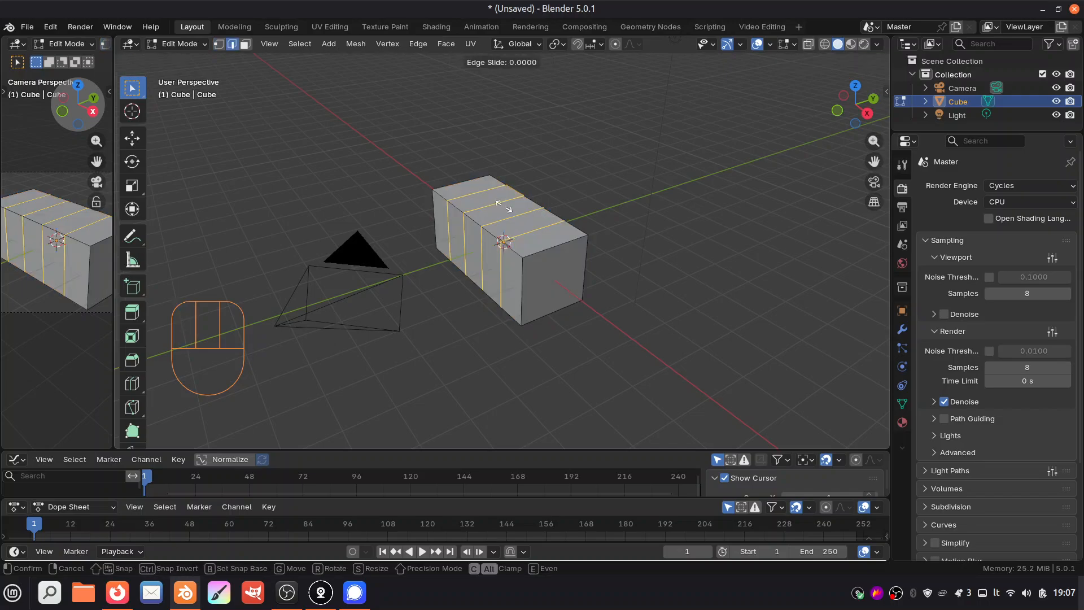
pyautogui.press('Return')
# Step: Clear the selection and select alternate upper edge segments along the box's long side in edge selection mode
pyautogui.click(601, 177)
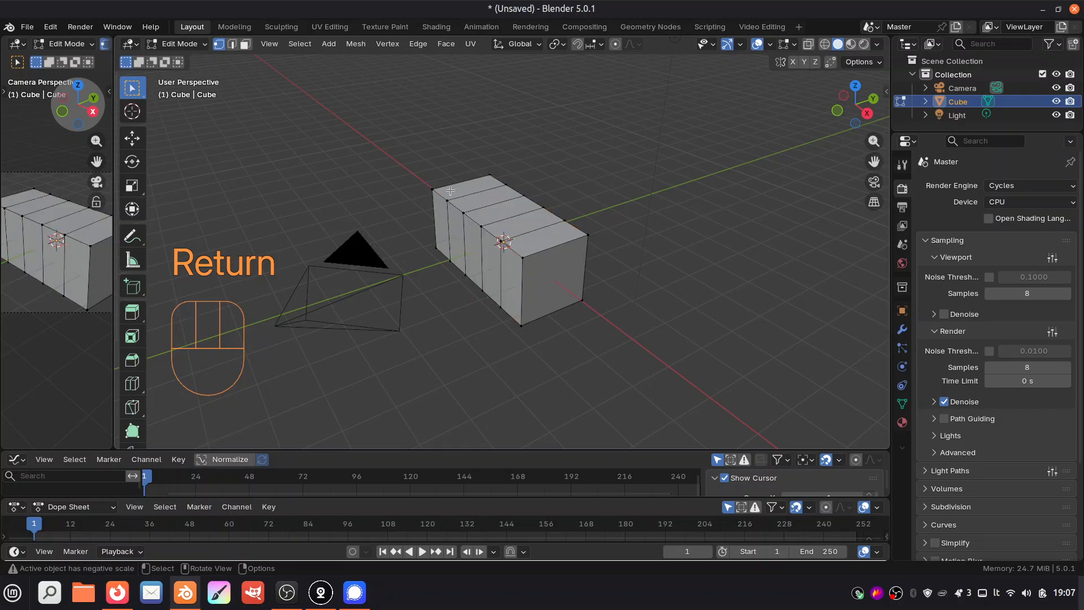
pyautogui.click(232, 45)
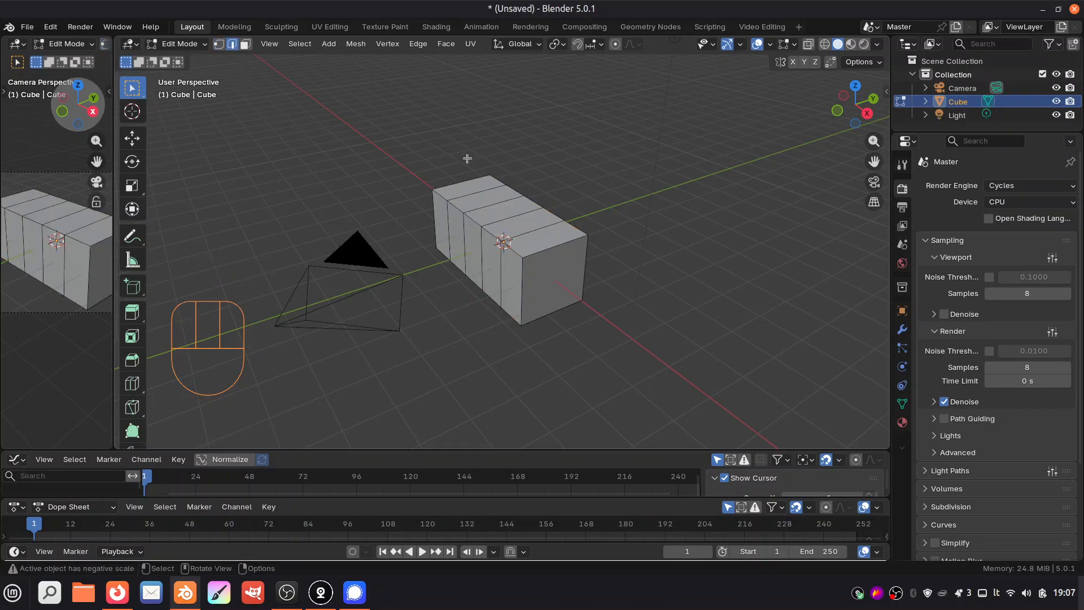
pyautogui.press('shift')
# Step: Switch to the Jitsi meeting in Firefox and share the entire screen (Visas ekranas)
pyautogui.hotkey('alt', 'Tab')
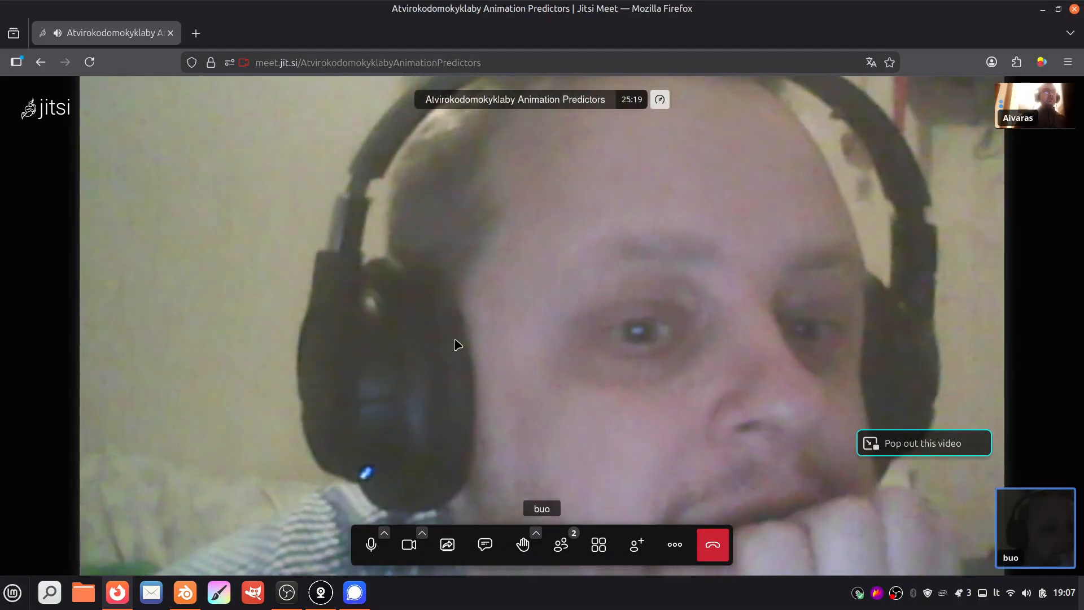
pyautogui.click(447, 545)
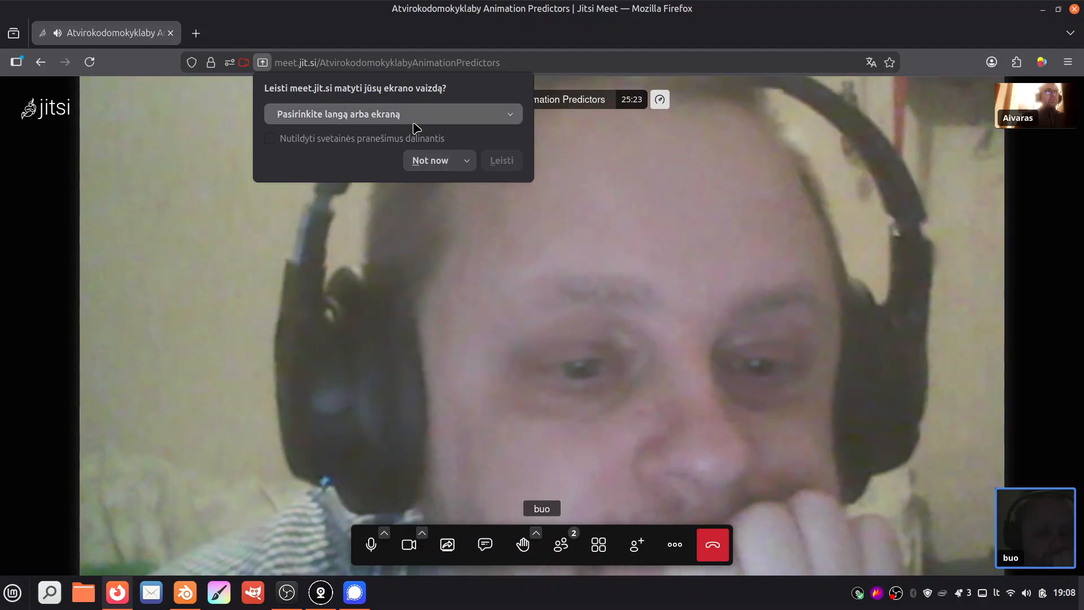
pyautogui.click(412, 118)
pyautogui.click(398, 183)
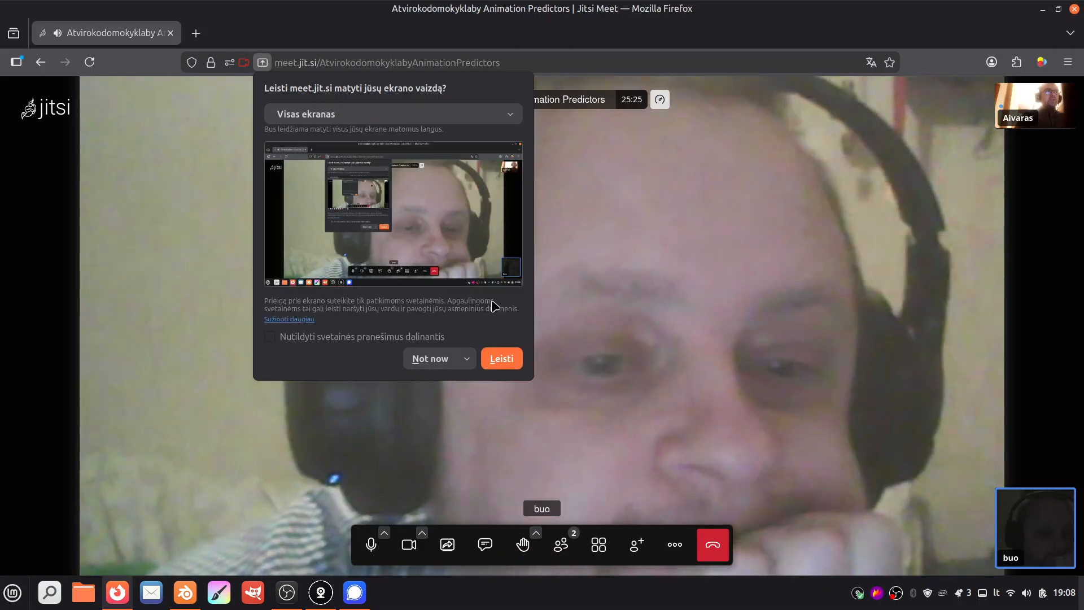
pyautogui.click(500, 357)
# Step: Return to Blender and start a new General file, leaving the current scene unsaved
pyautogui.click(185, 593)
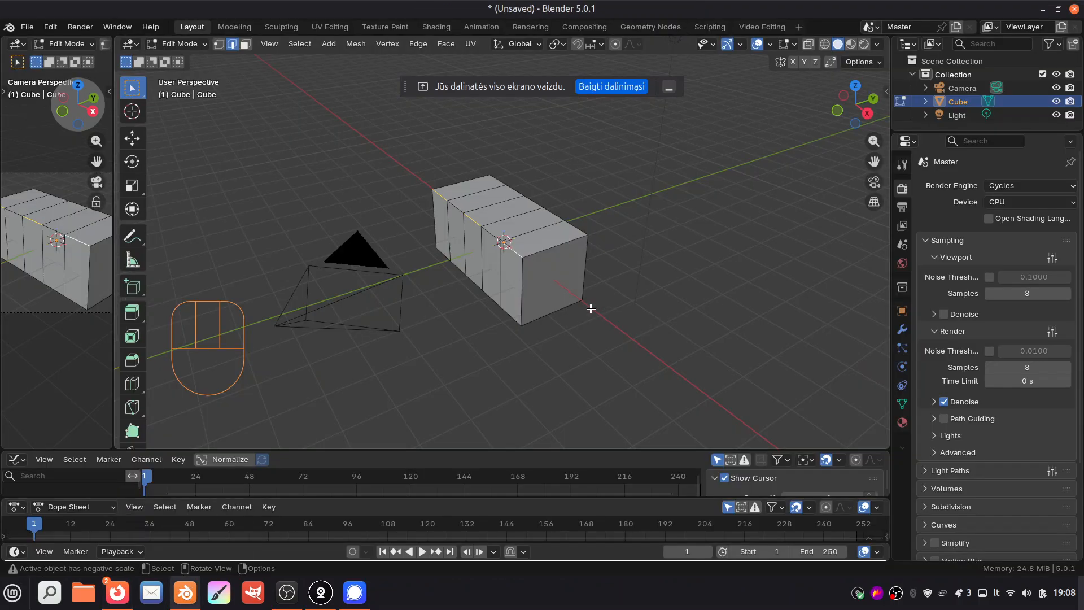
pyautogui.click(27, 26)
pyautogui.moveTo(35, 44)
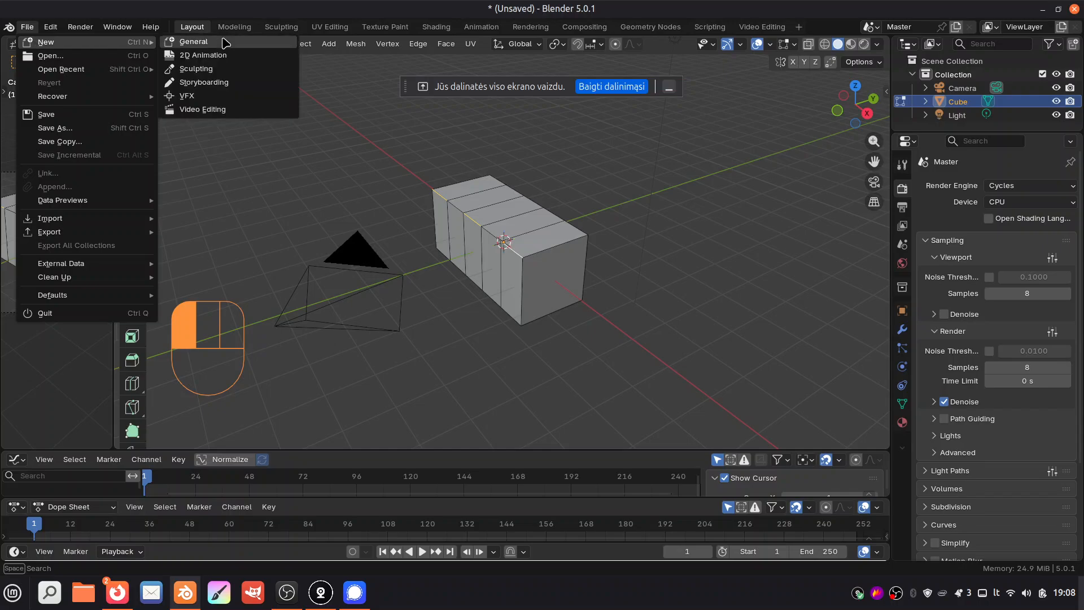
pyautogui.click(224, 43)
pyautogui.click(467, 317)
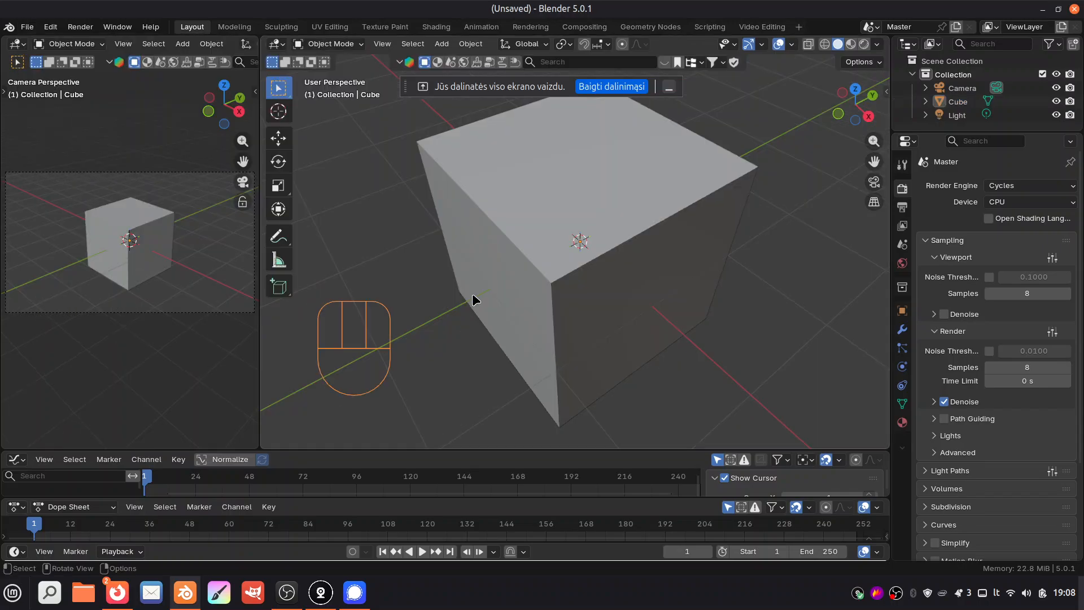
# Step: Stretch the new file's default cube along the X axis into a long box
pyautogui.scroll(-8, 555, 228)
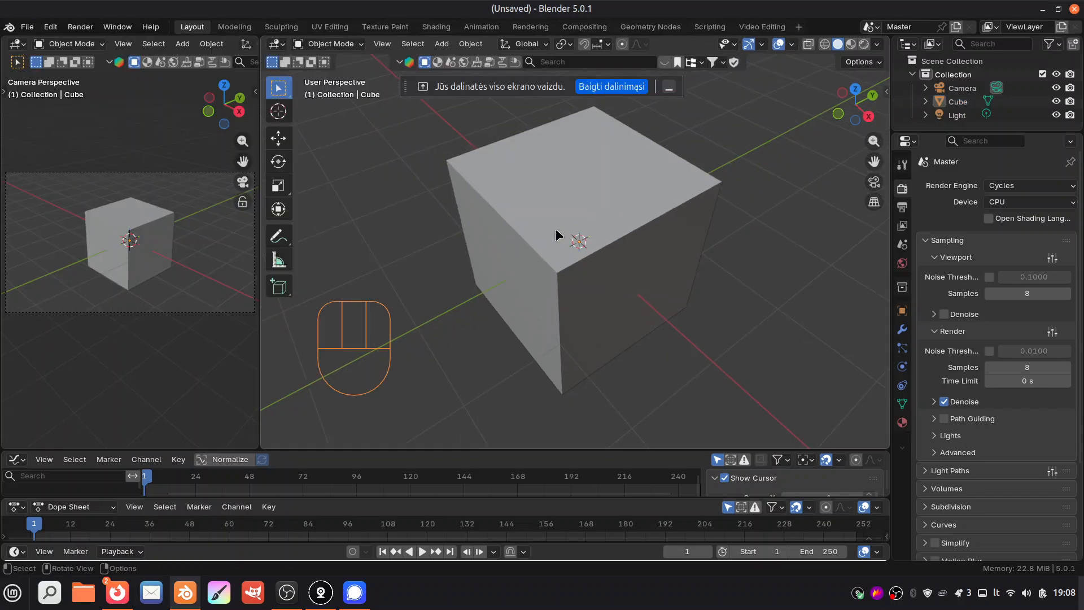
pyautogui.moveTo(855, 102); pyautogui.dragTo(801, 113)
pyautogui.click(600, 237)
pyautogui.press('s')
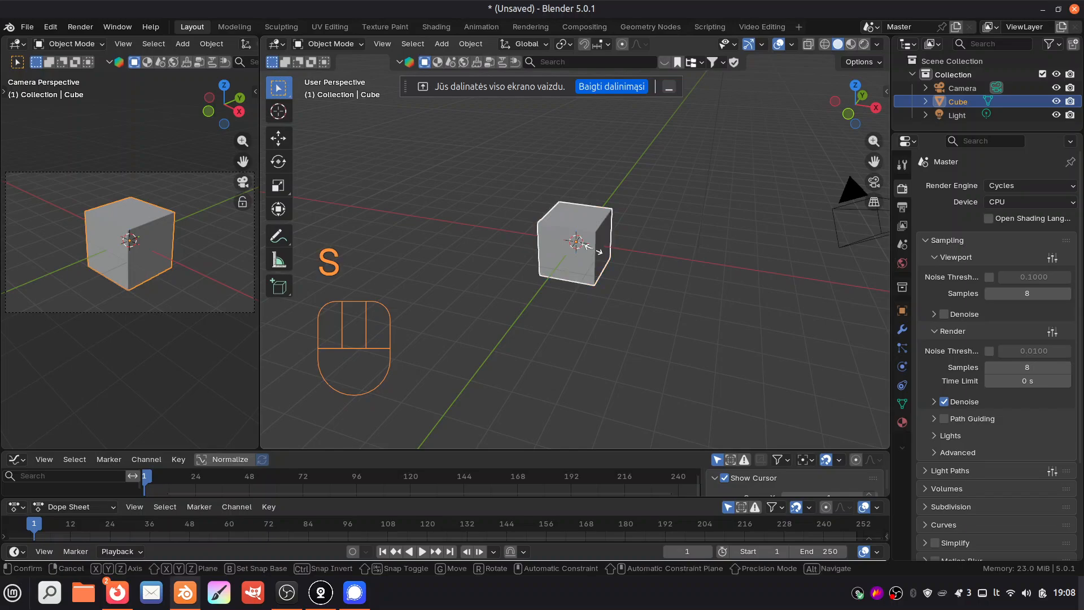
pyautogui.press('x')
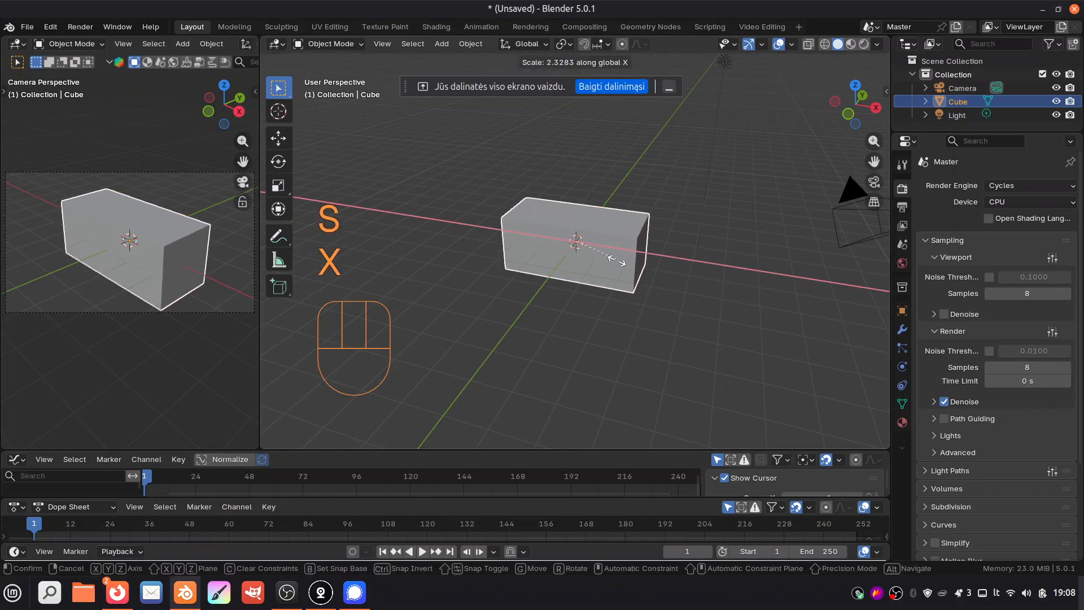
pyautogui.click(618, 262)
# Step: Add nine evenly spaced loop cuts across the box's length in Edit Mode without sliding them
pyautogui.press('Tab')
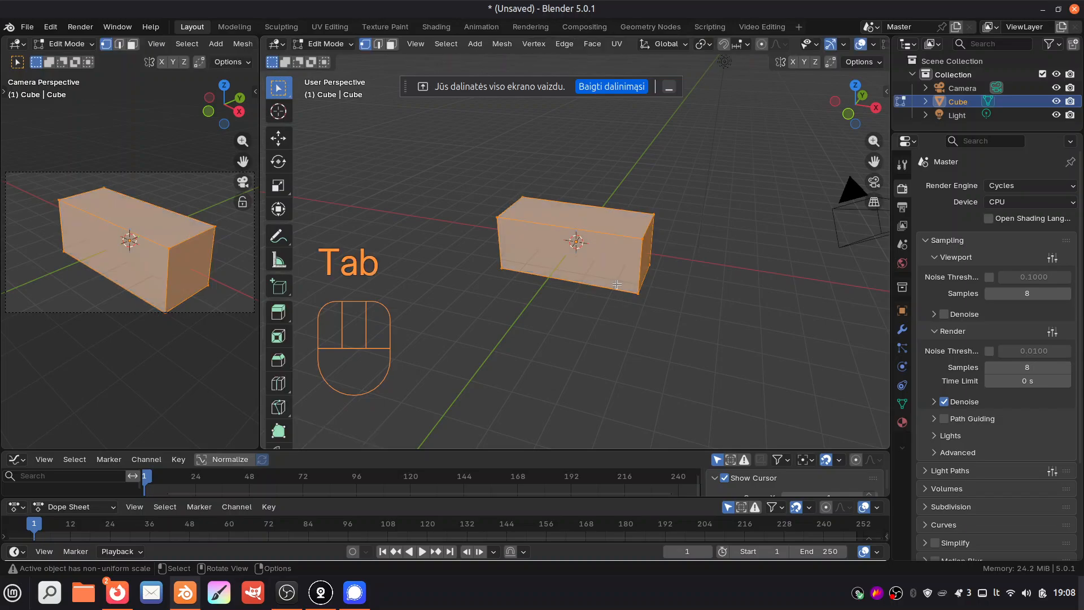
pyautogui.hotkey('ctrl', 'r')
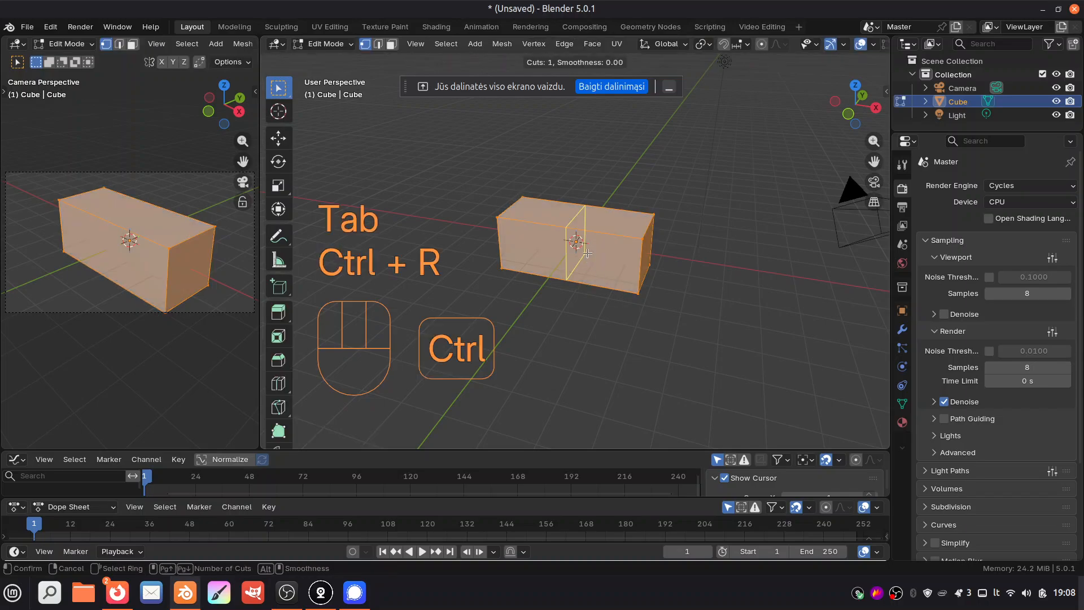
pyautogui.scroll(8, 588, 249)
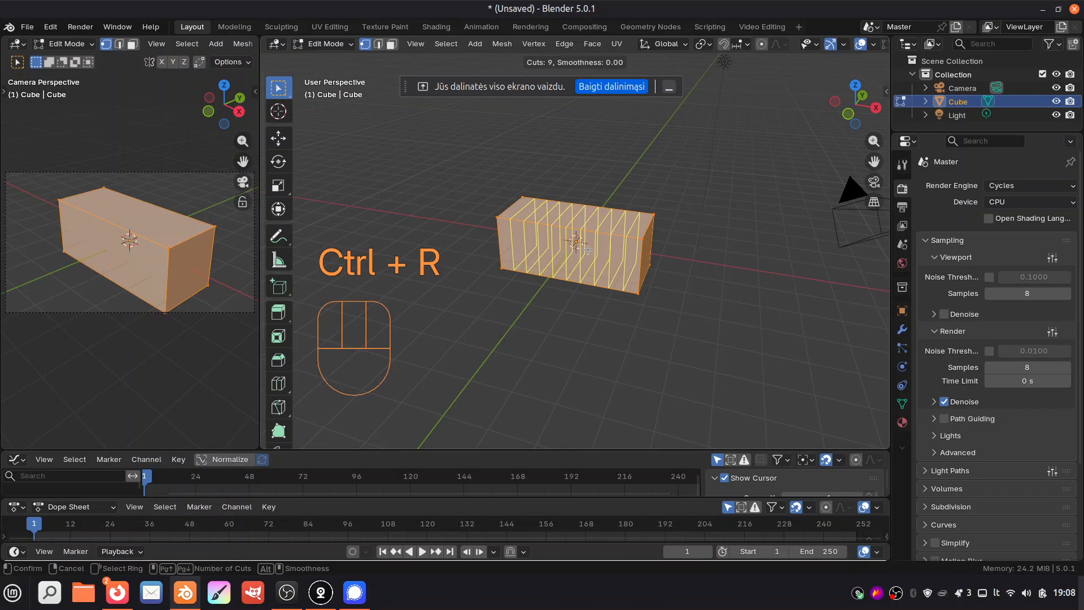
pyautogui.click(587, 249)
pyautogui.press('Return')
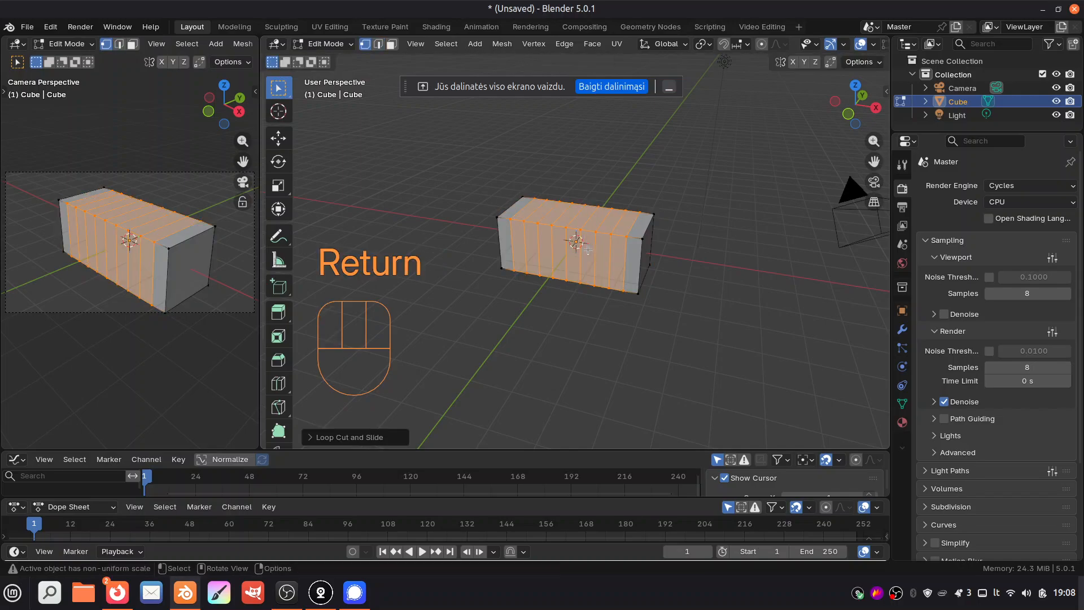
# Step: Select every other top edge along the front side of the subdivided box in edge select mode
pyautogui.click(476, 161)
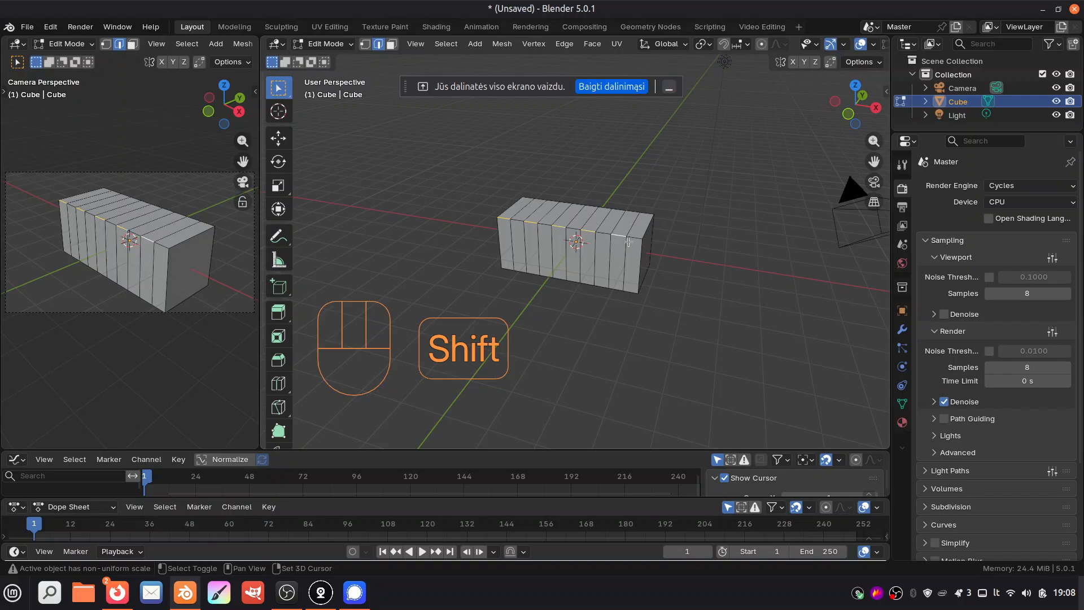
pyautogui.press('e')
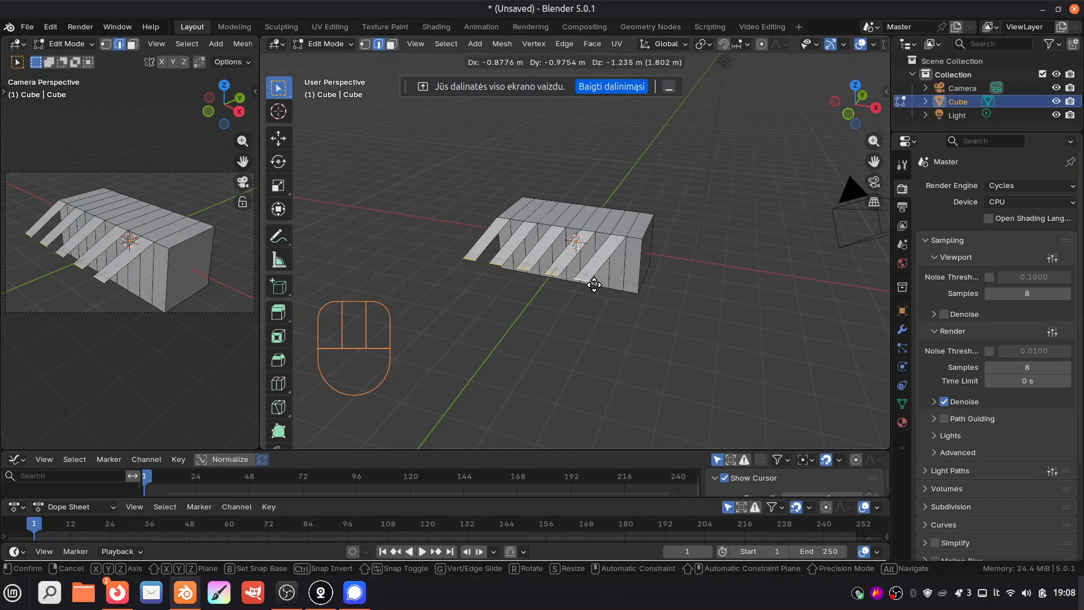
pyautogui.press('z')
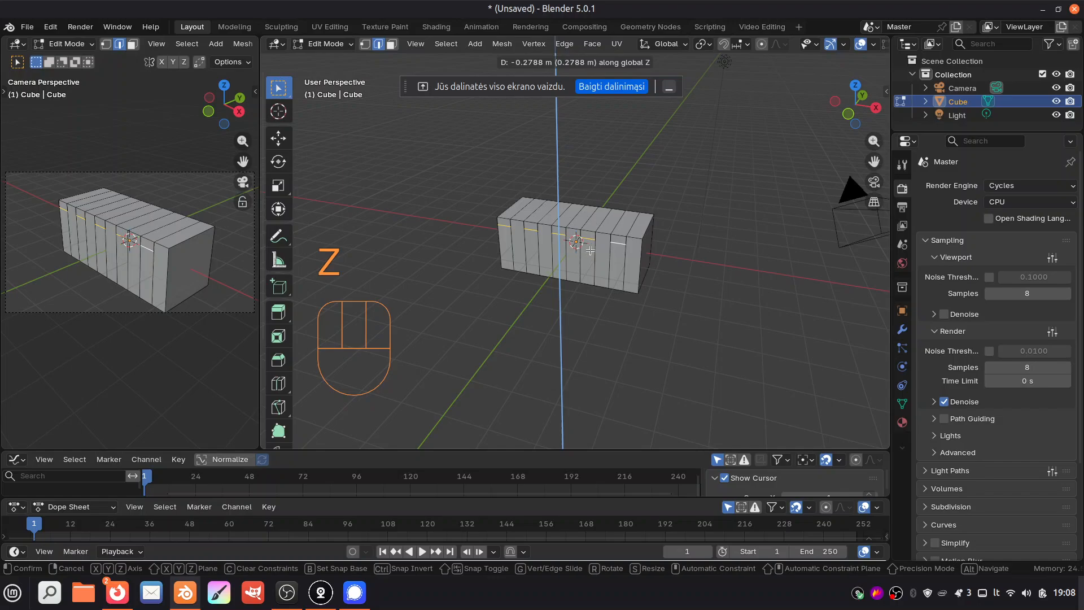
pyautogui.press('Escape')
pyautogui.press('e')
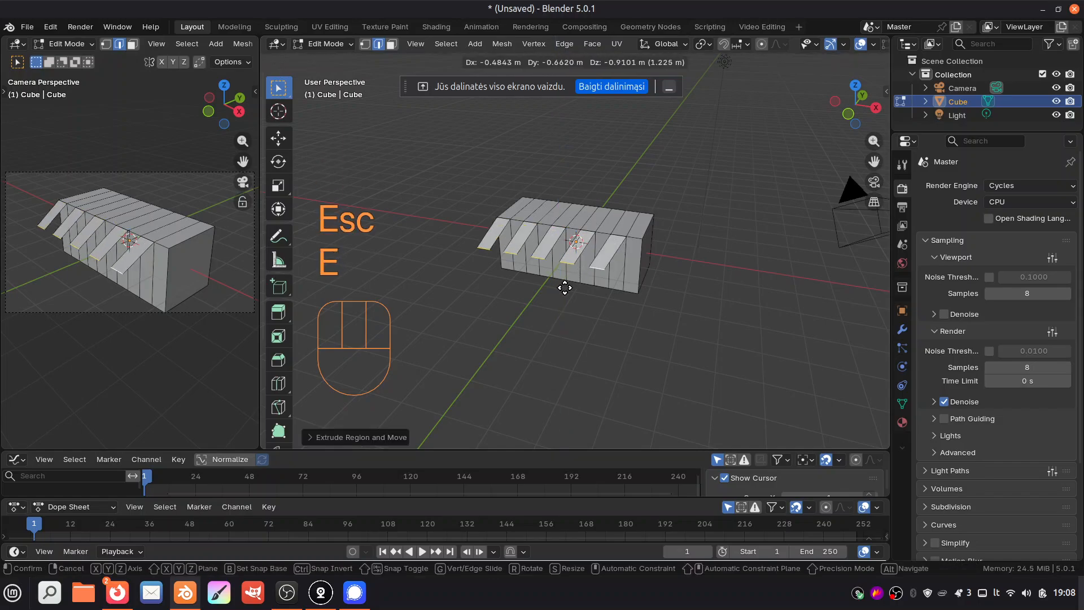
pyautogui.press('KP_3')
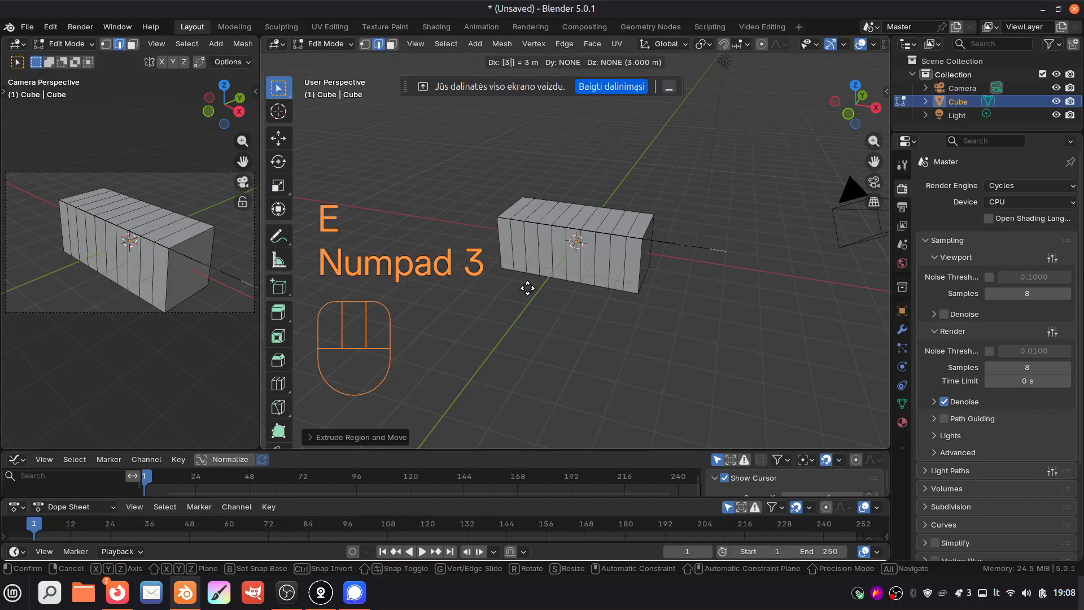
pyautogui.press('Escape')
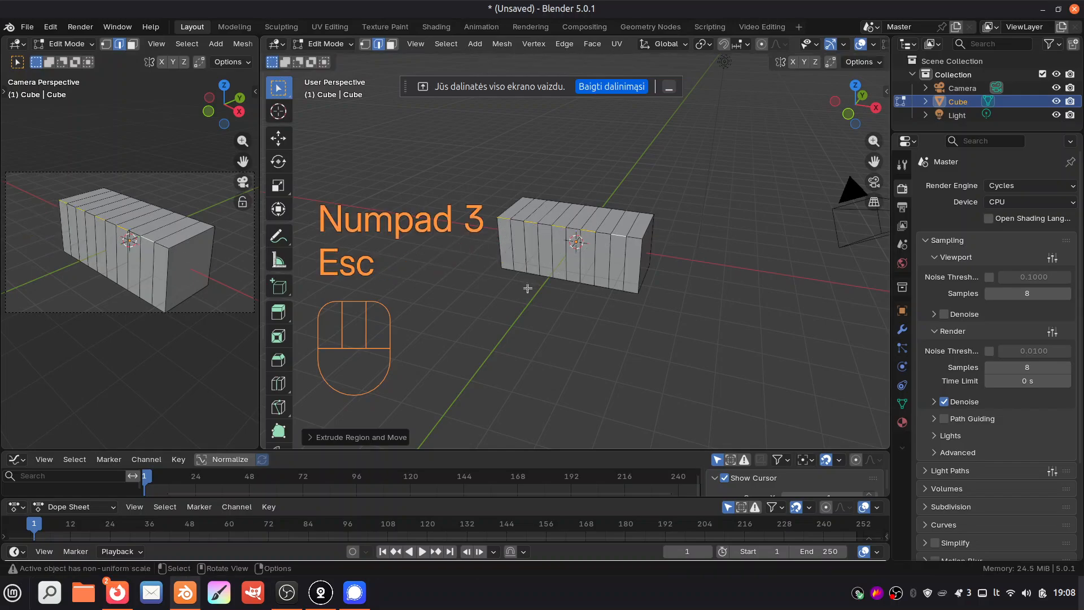
# Step: From the right orthographic view, extrude the selected edges about 2 m outward along negative Y and lower their ends along Z into a slope
pyautogui.press('KP_3')
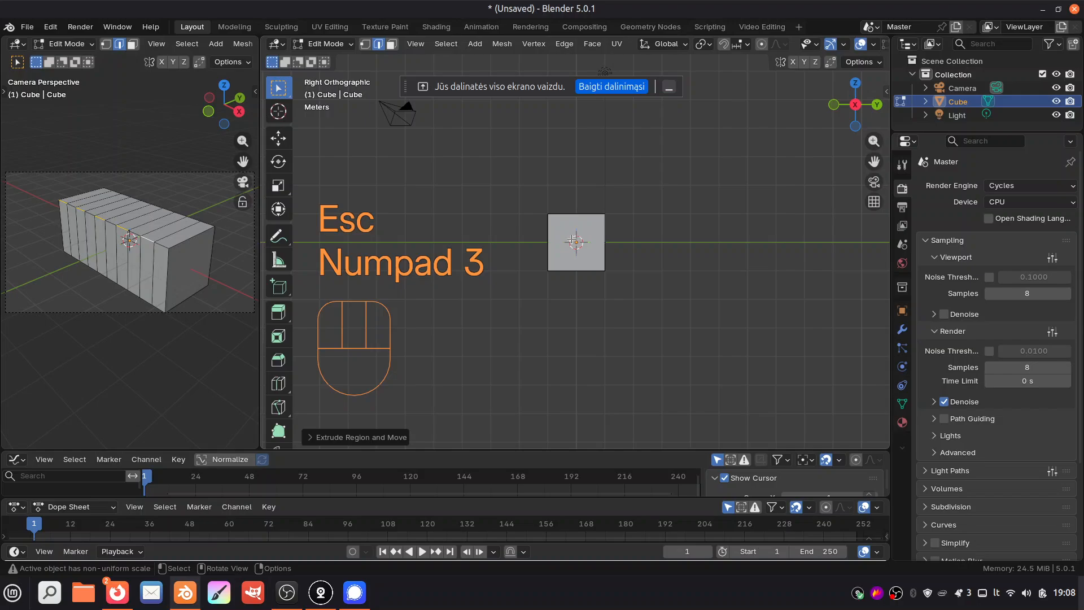
pyautogui.scroll(4, 573, 240)
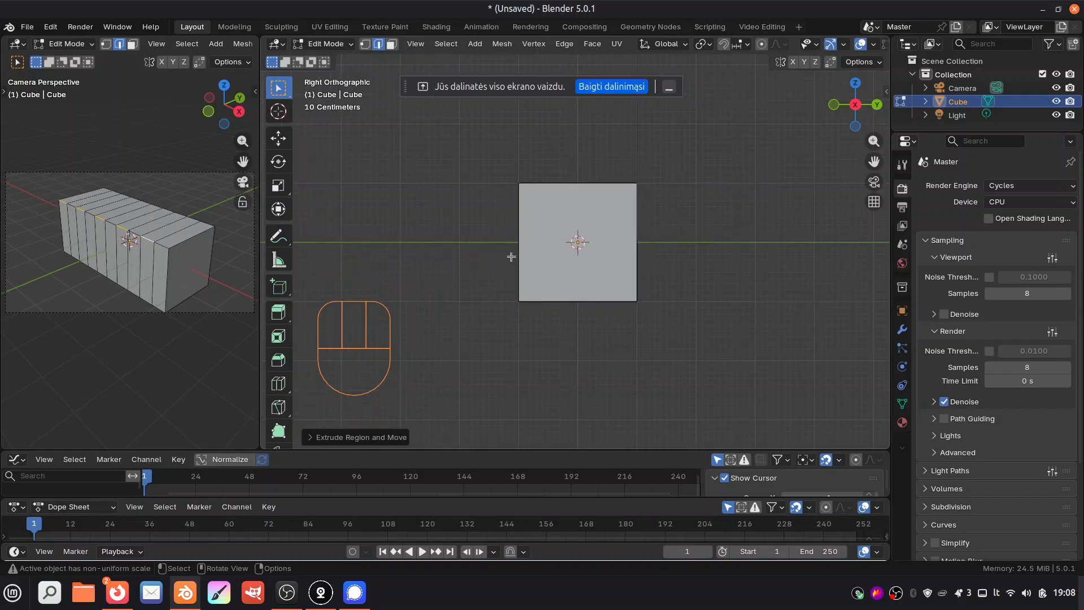
pyautogui.keyDown('shift'); pyautogui.moveTo(489, 230); pyautogui.dragTo(624, 247, button='middle'); pyautogui.keyUp('shift')
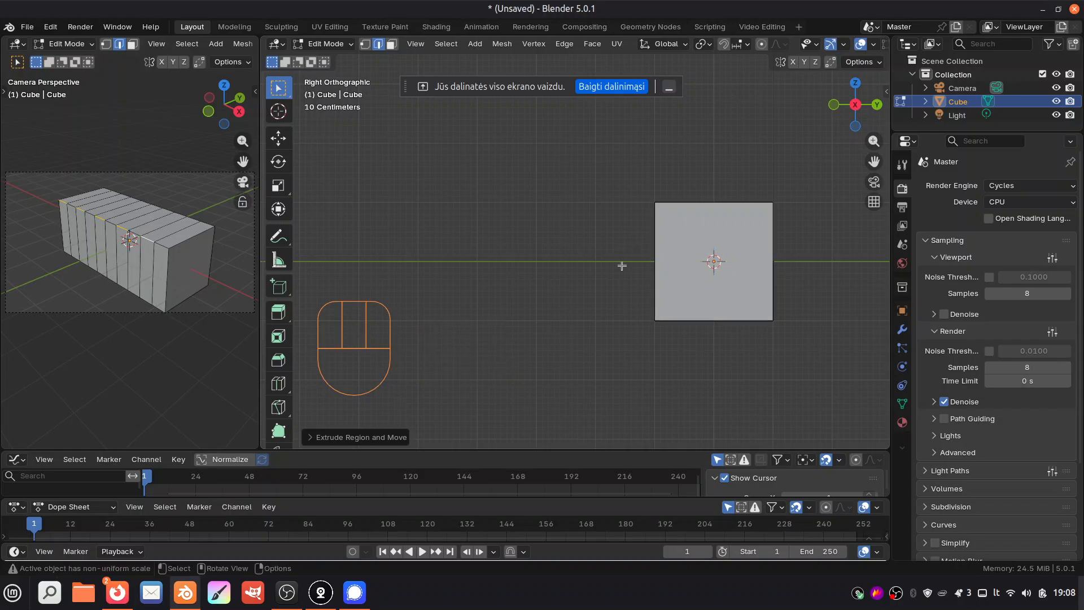
pyautogui.press('e')
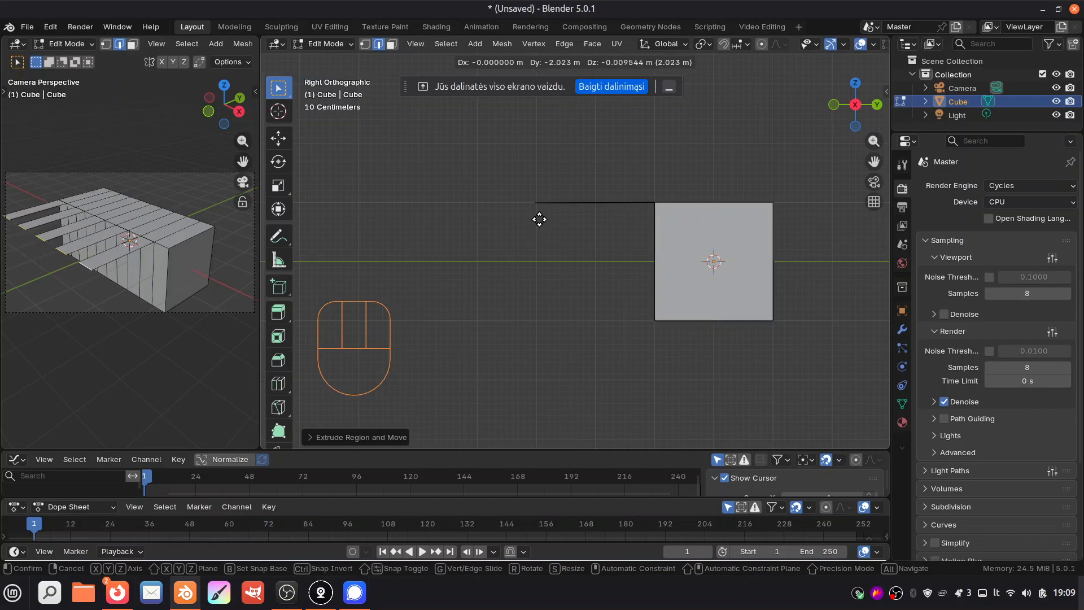
pyautogui.click(536, 221)
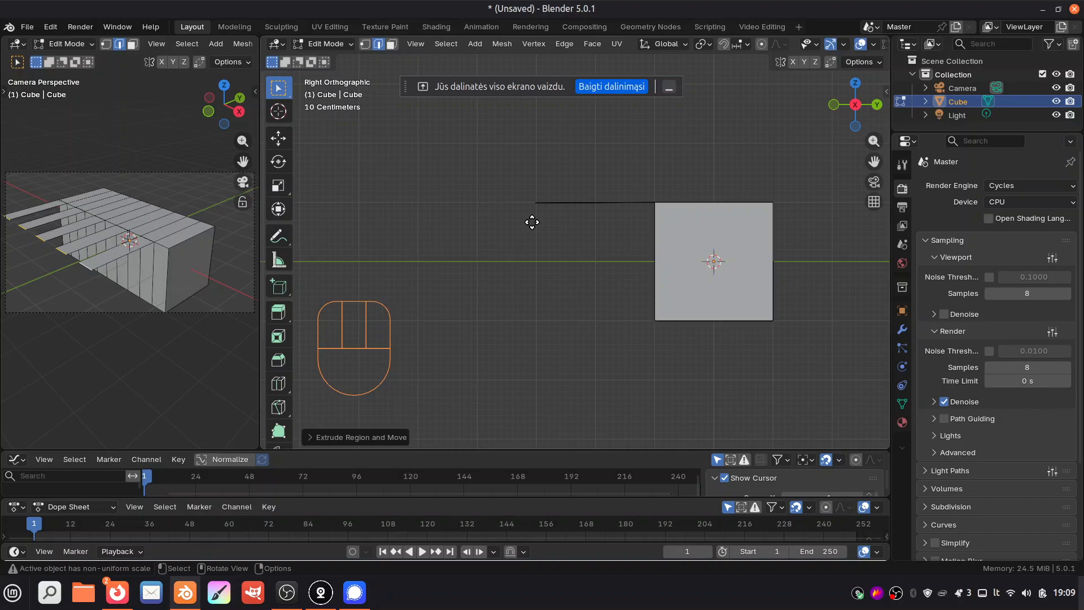
pyautogui.press('g')
pyautogui.press('z')
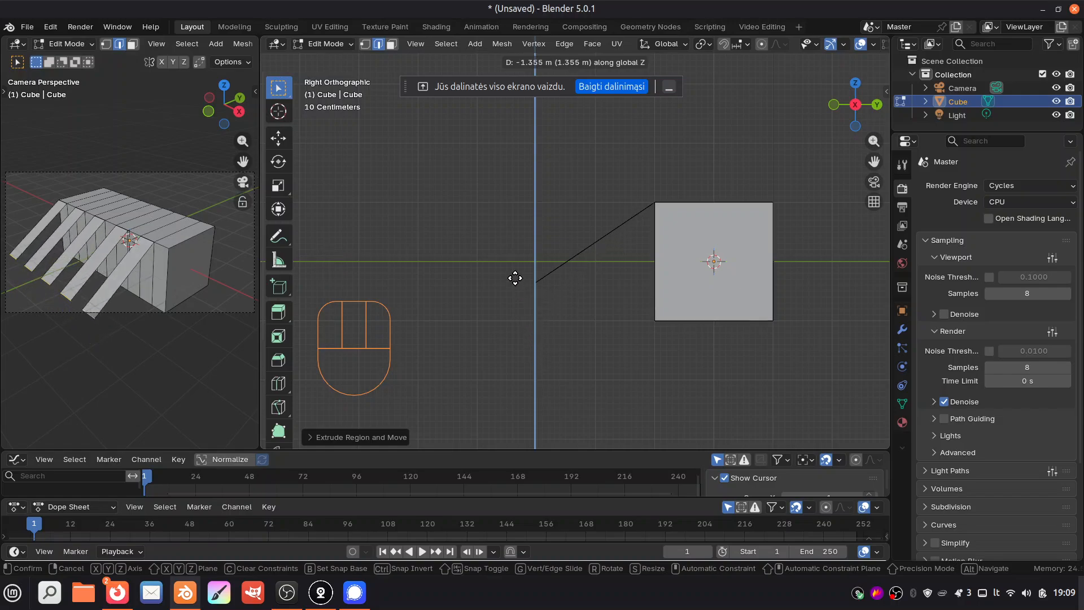
pyautogui.click(503, 252)
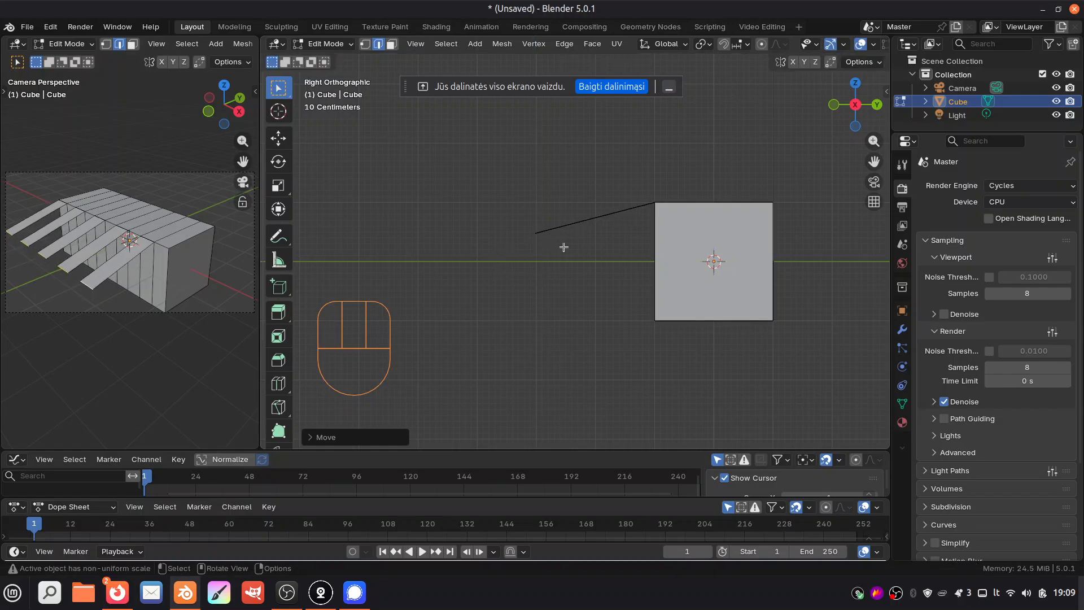
# Step: Extrude the outer ends of the sloped strips straight down along Z to the level of the box's base
pyautogui.press('e')
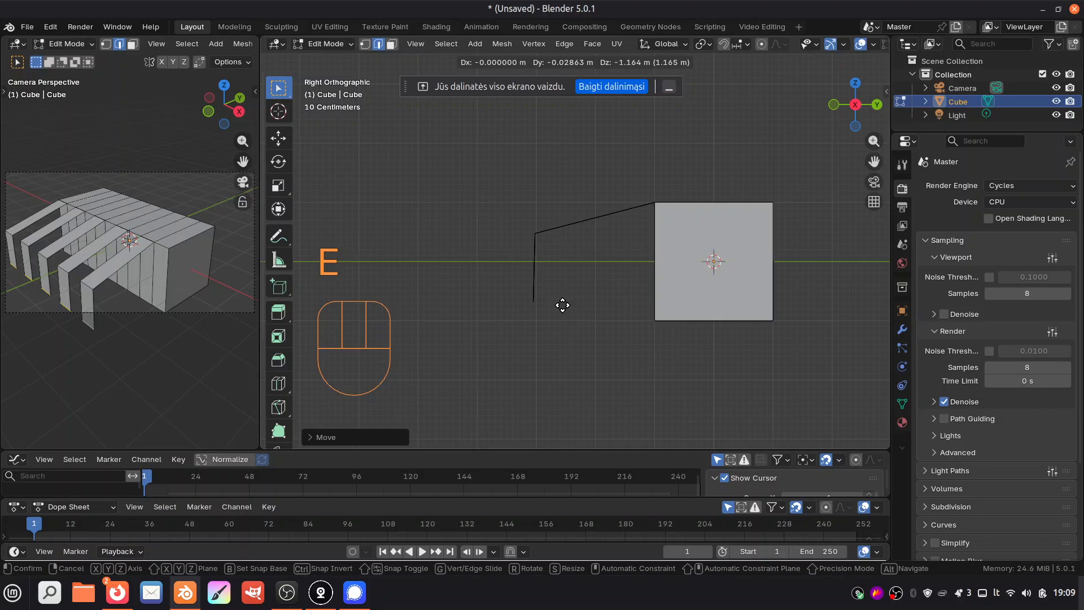
pyautogui.press('z')
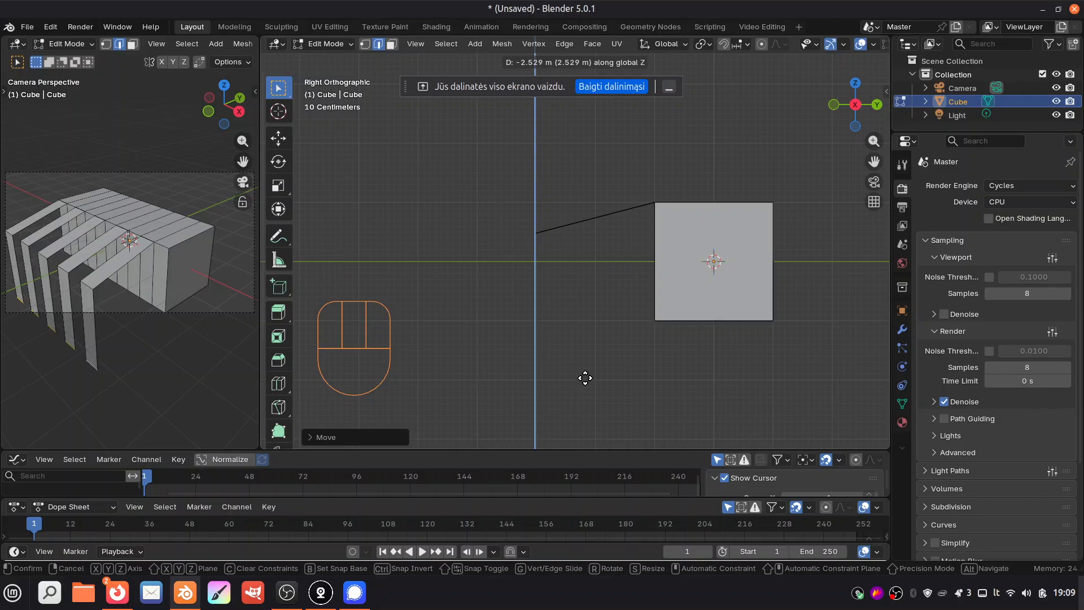
pyautogui.click(582, 321)
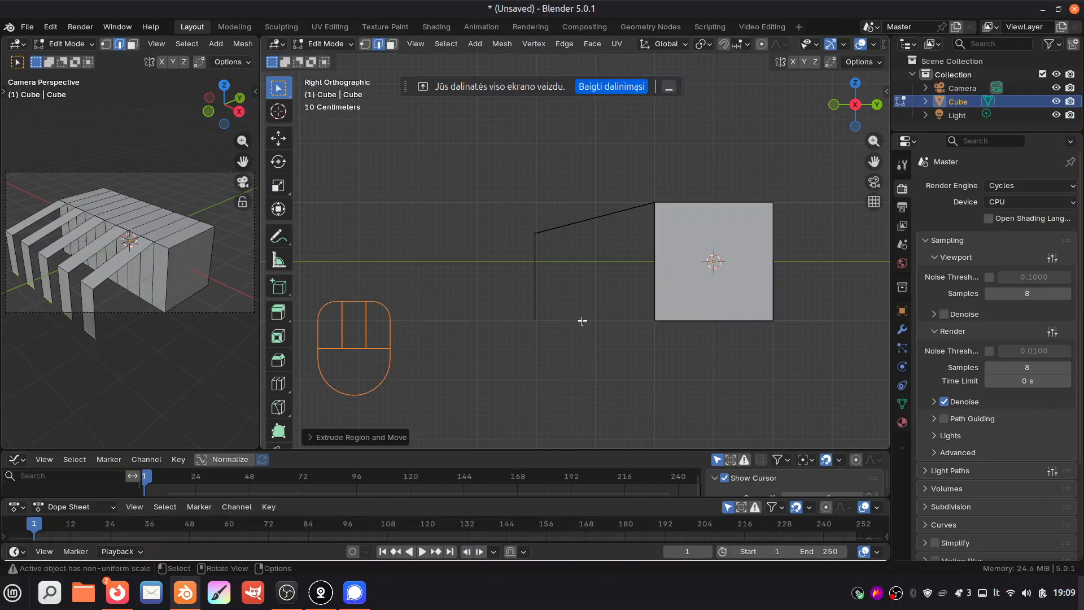
# Step: Select all bottom edges along the box's front side and extrude them outward along Y as a floor reaching past the vertical strips
pyautogui.click(618, 298)
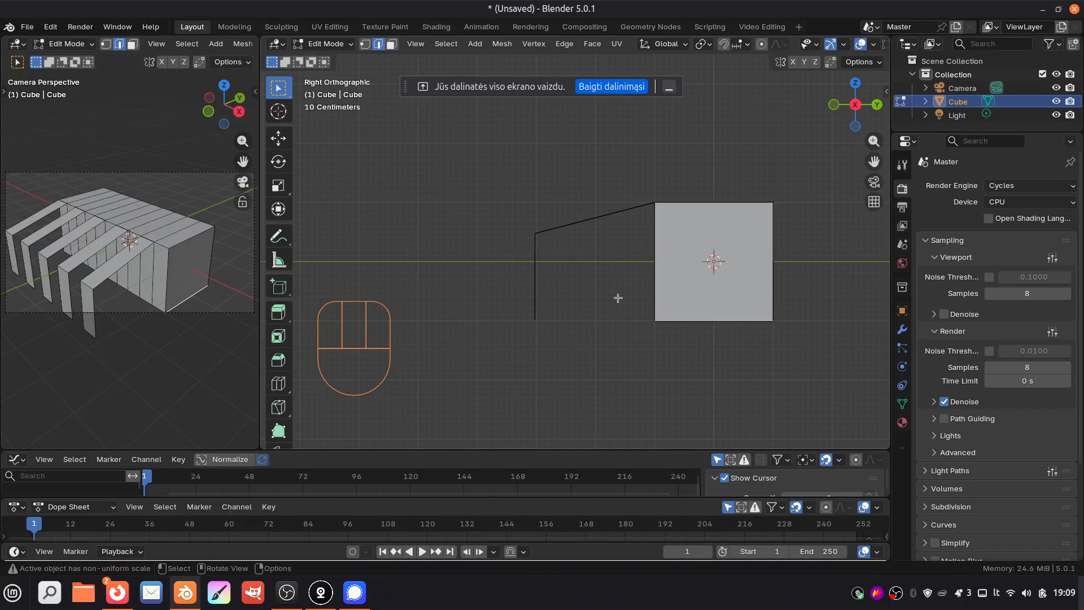
pyautogui.moveTo(857, 106); pyautogui.dragTo(711, 136)
pyautogui.press('shift')
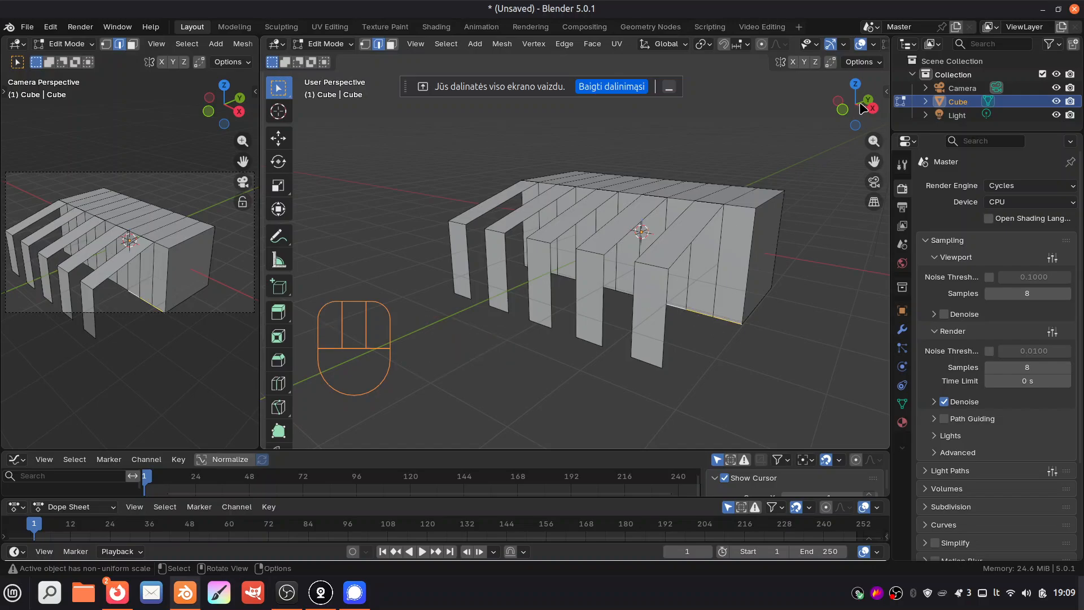
pyautogui.moveTo(857, 107); pyautogui.dragTo(830, 111)
pyautogui.press('shift')
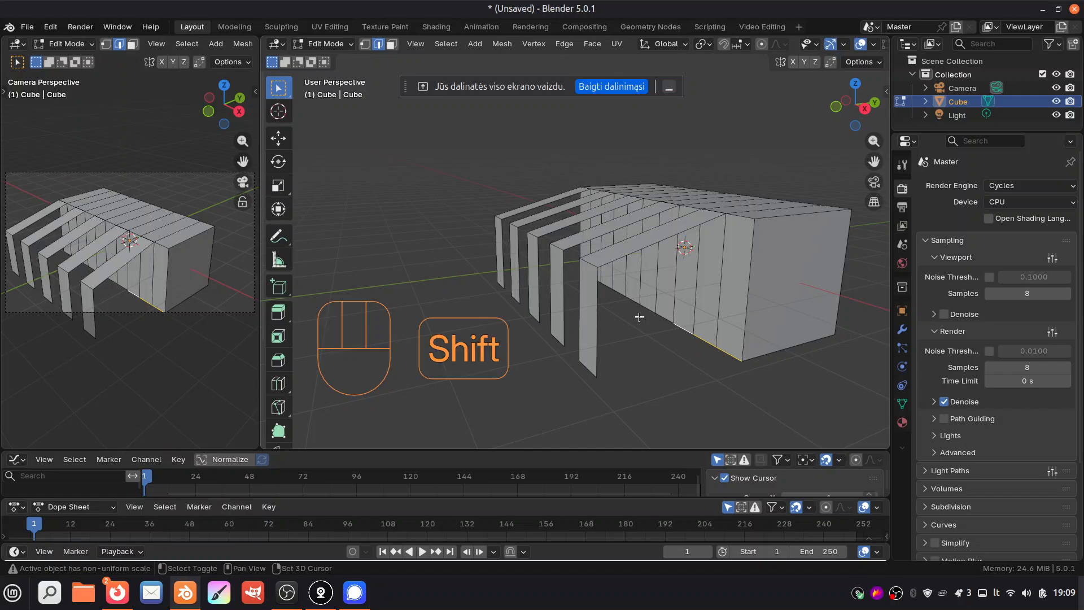
pyautogui.keyDown('shift'); pyautogui.click(663, 317); pyautogui.keyUp('shift')
pyautogui.keyDown('shift'); pyautogui.click(616, 295); pyautogui.keyUp('shift')
pyautogui.moveTo(857, 118); pyautogui.dragTo(849, 115)
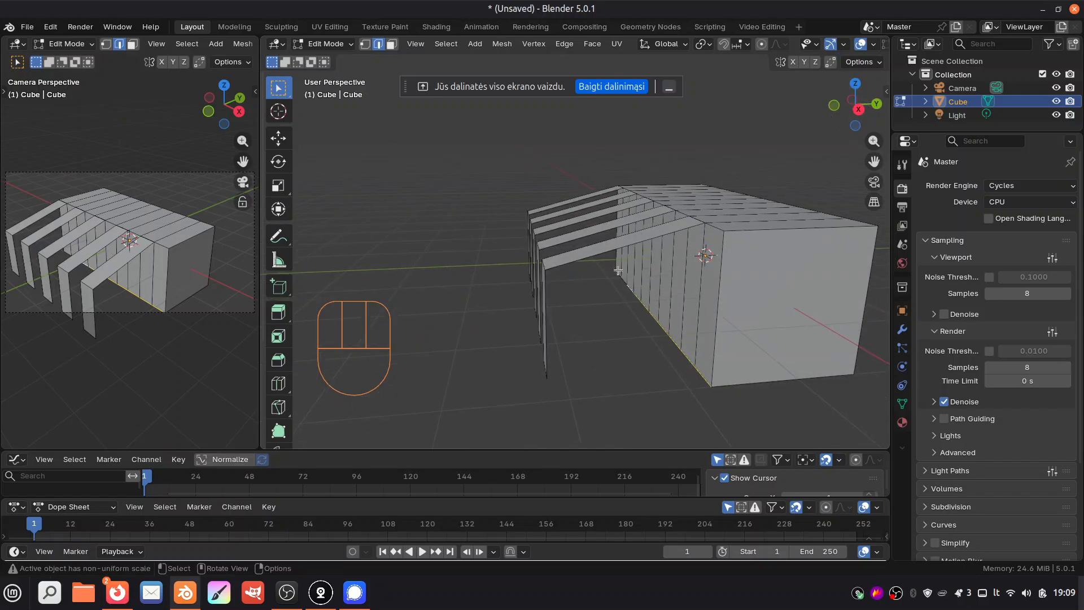
pyautogui.press('shift')
pyautogui.keyDown('shift'); pyautogui.click(616, 271); pyautogui.keyUp('shift')
pyautogui.press('e')
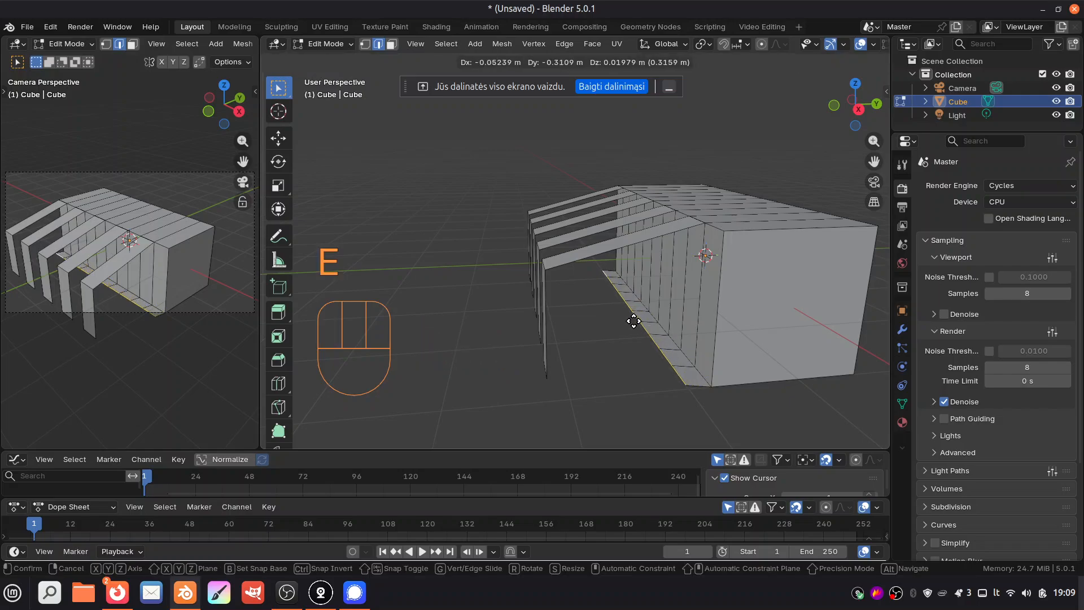
pyautogui.press('y')
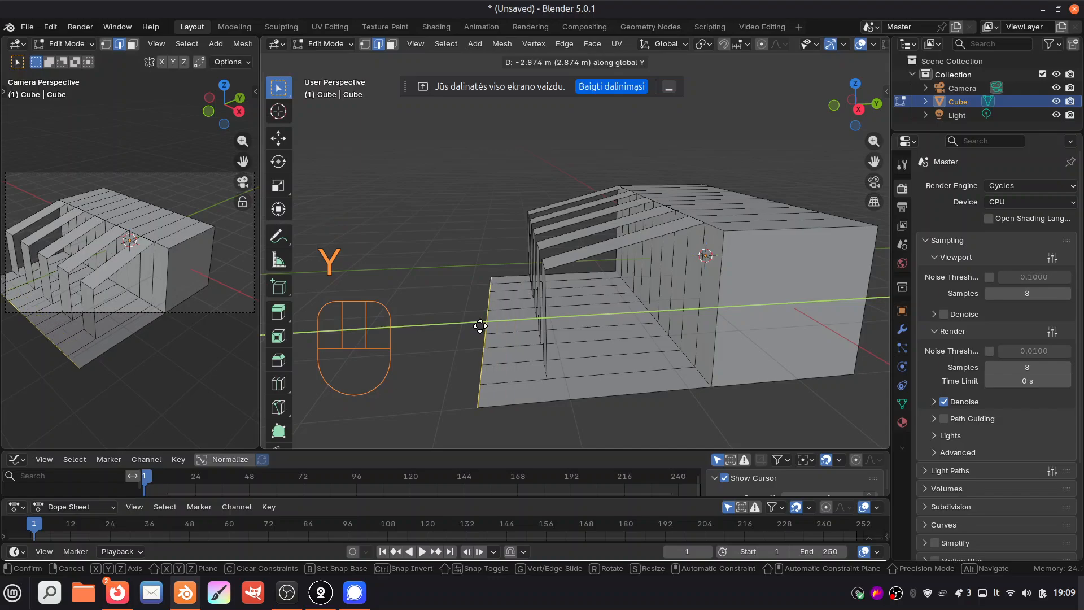
pyautogui.click(452, 326)
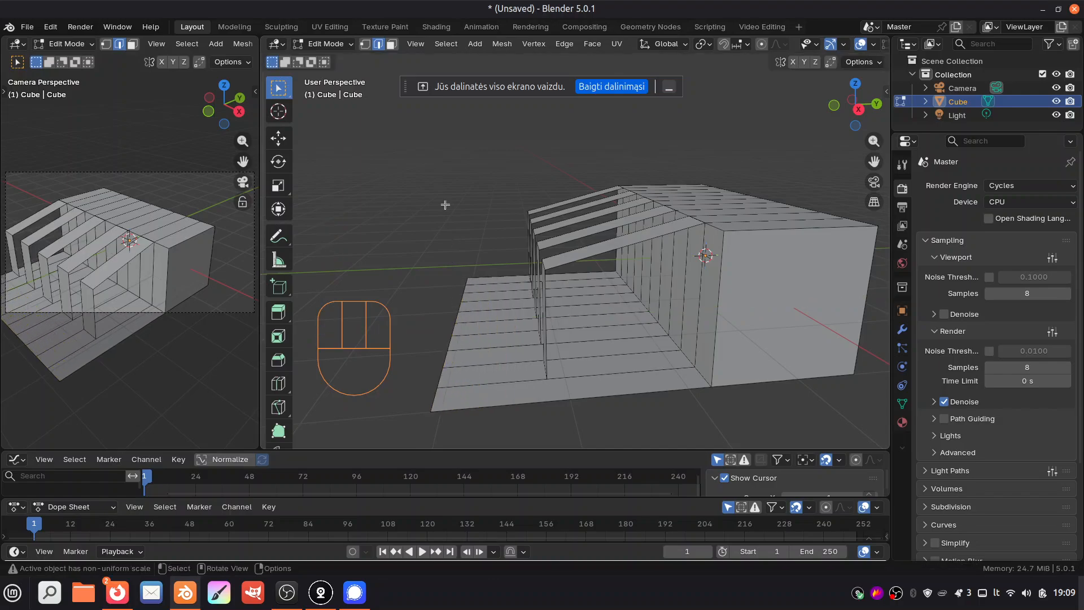
# Step: Switch to the camera view, return to Object Mode and select the camera
pyautogui.press('KP_0')
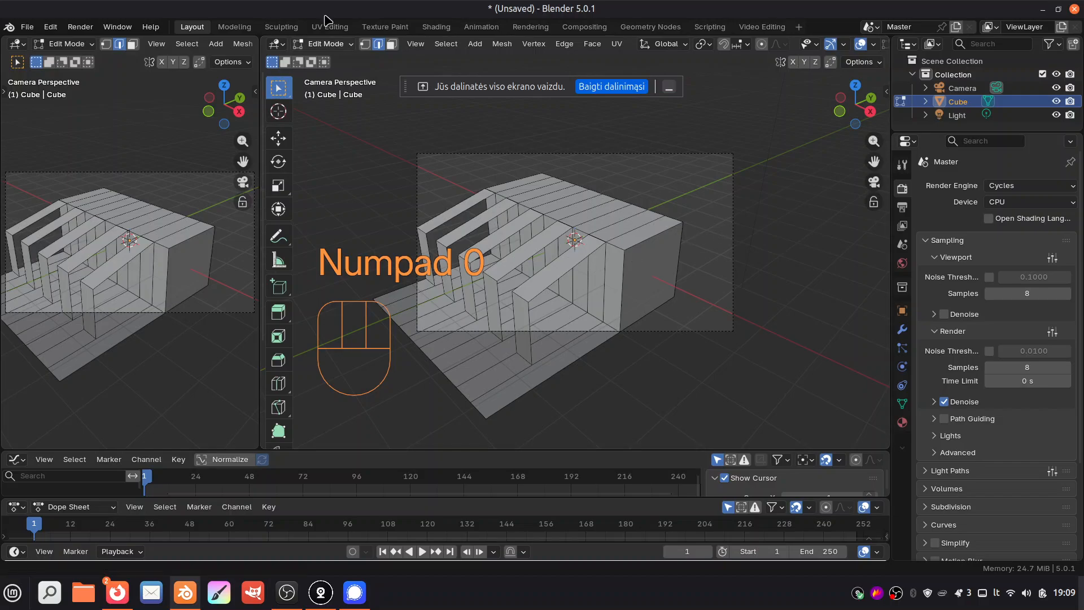
pyautogui.click(325, 44)
pyautogui.click(325, 54)
pyautogui.click(741, 210)
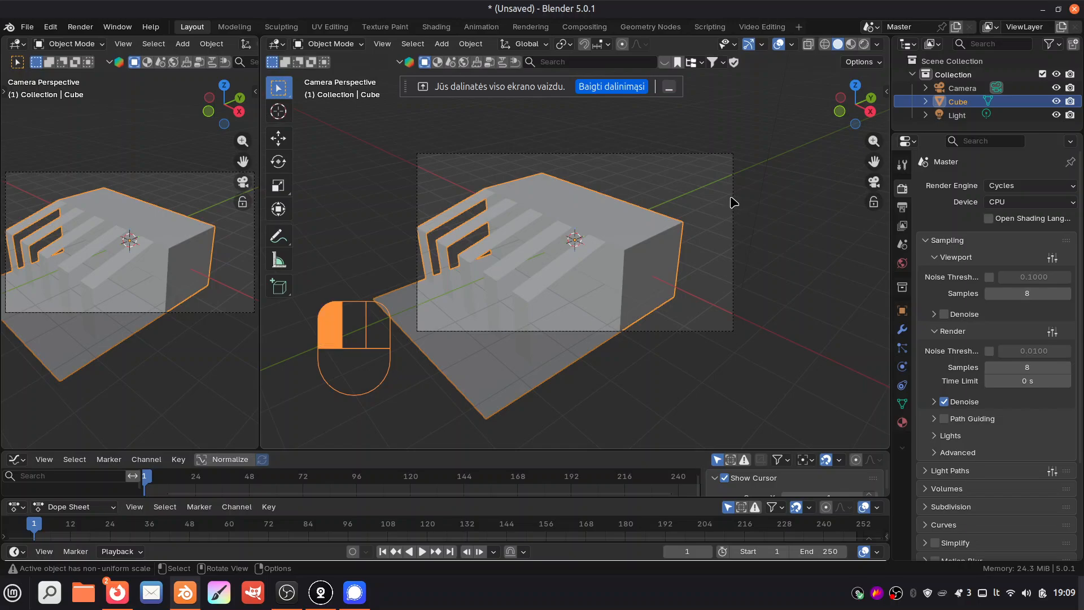
# Step: Lock the camera to the view so that view navigation moves it
pyautogui.press('n')
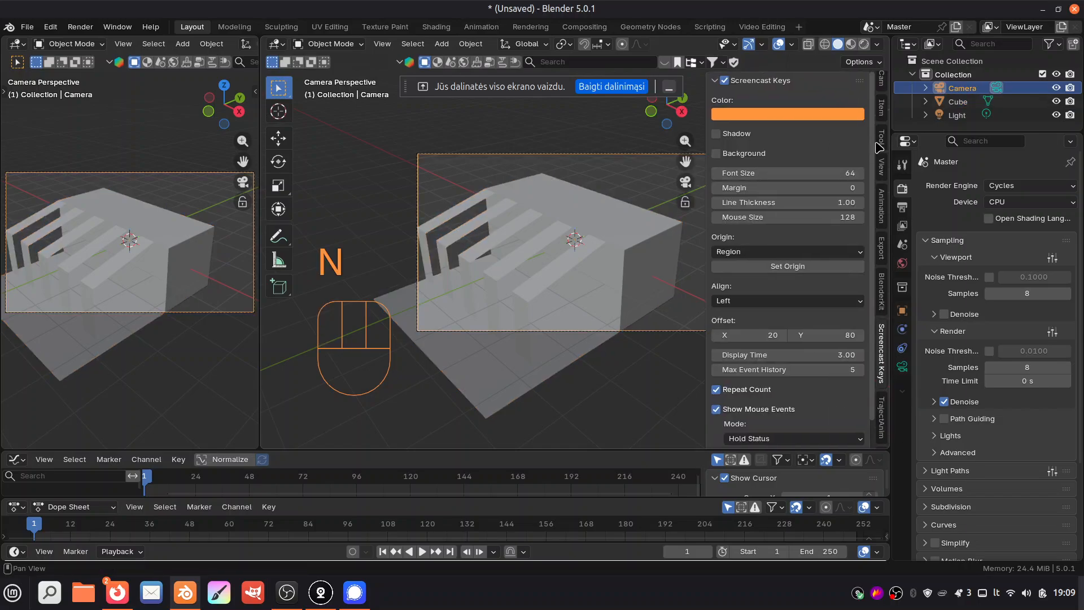
pyautogui.click(881, 167)
pyautogui.click(824, 261)
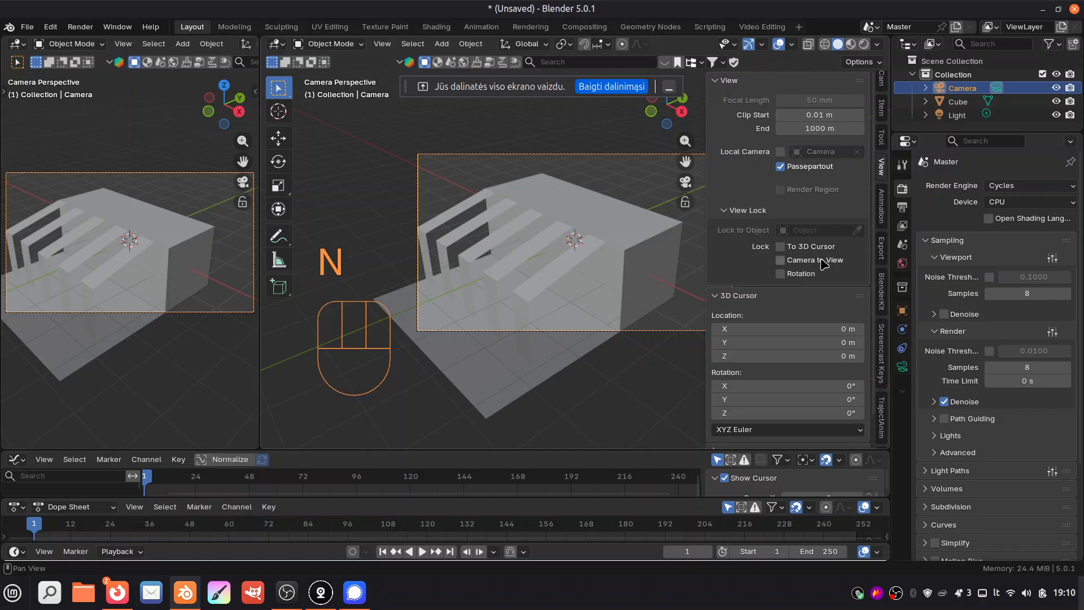
pyautogui.press('n')
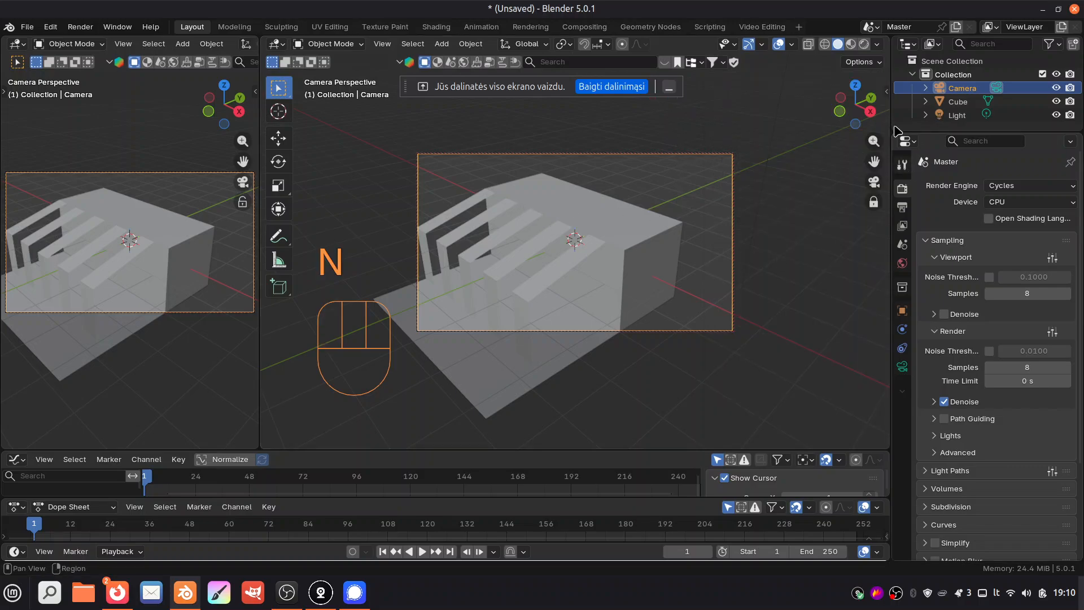
# Step: Frame the camera lengthwise through the covered walkway between the strips and the box wall, and show the camera's data properties
pyautogui.moveTo(855, 104)
pyautogui.mouseDown()
pyautogui.moveTo(808, 107)
pyautogui.moveTo(850, 105)
pyautogui.moveTo(839, 103)
pyautogui.mouseUp()
pyautogui.scroll(6, 608, 291)
pyautogui.keyDown('shift'); pyautogui.moveTo(874, 141); pyautogui.dragTo(943, 99); pyautogui.keyUp('shift')
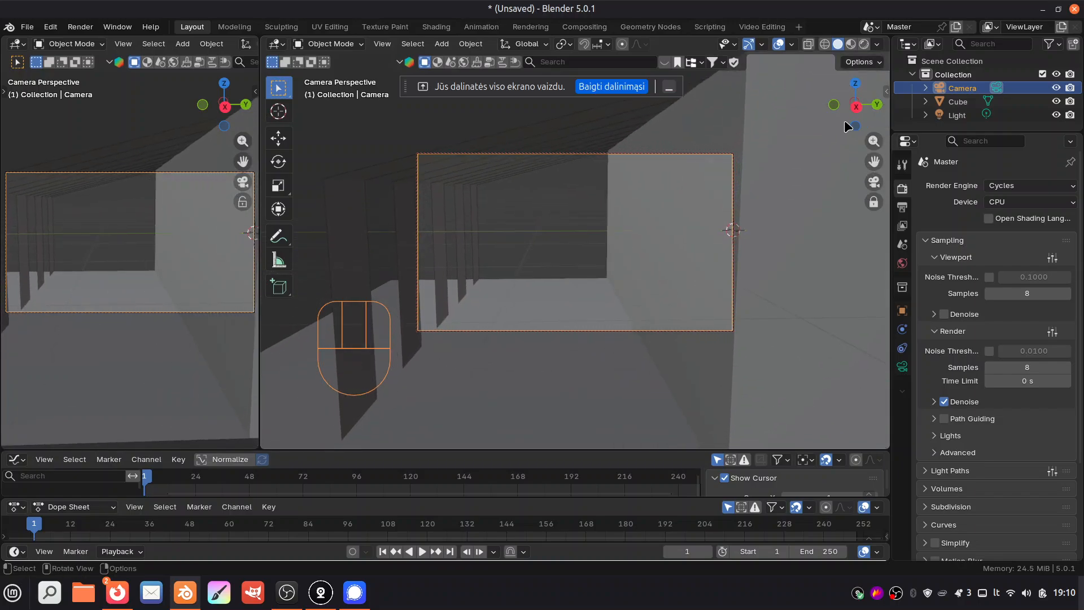
pyautogui.moveTo(872, 141); pyautogui.dragTo(873, 156)
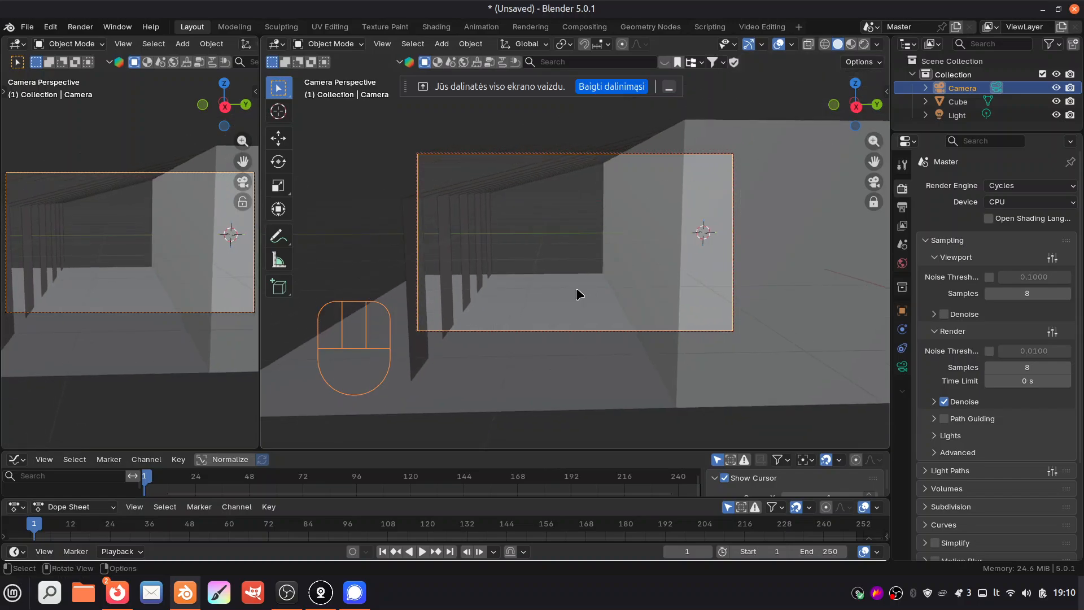
pyautogui.click(902, 366)
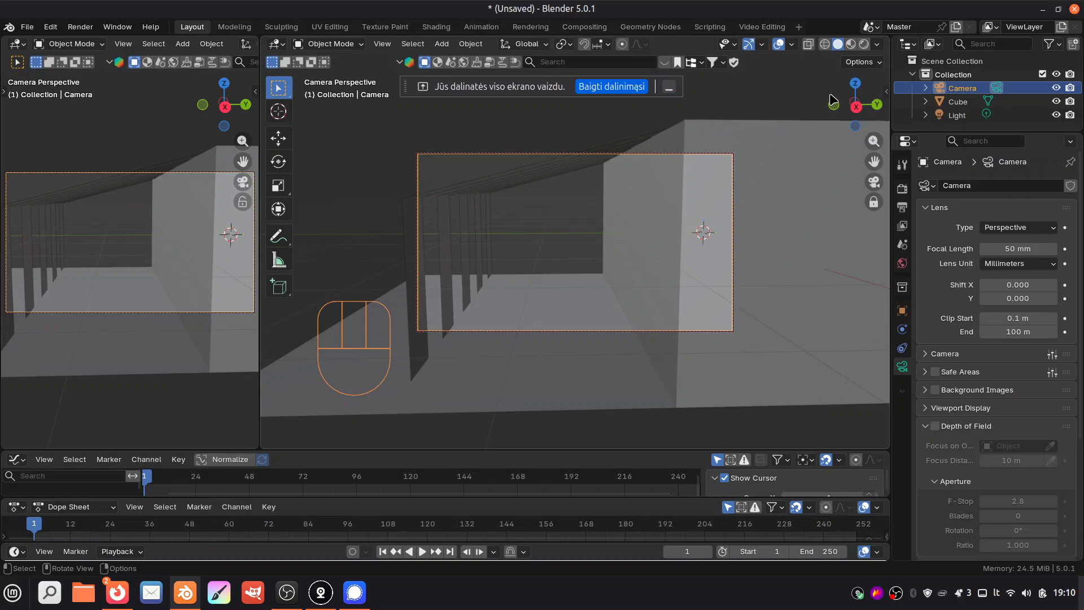
pyautogui.moveTo(835, 108)
pyautogui.mouseDown()
pyautogui.moveTo(847, 110)
pyautogui.moveTo(838, 107)
pyautogui.mouseUp()
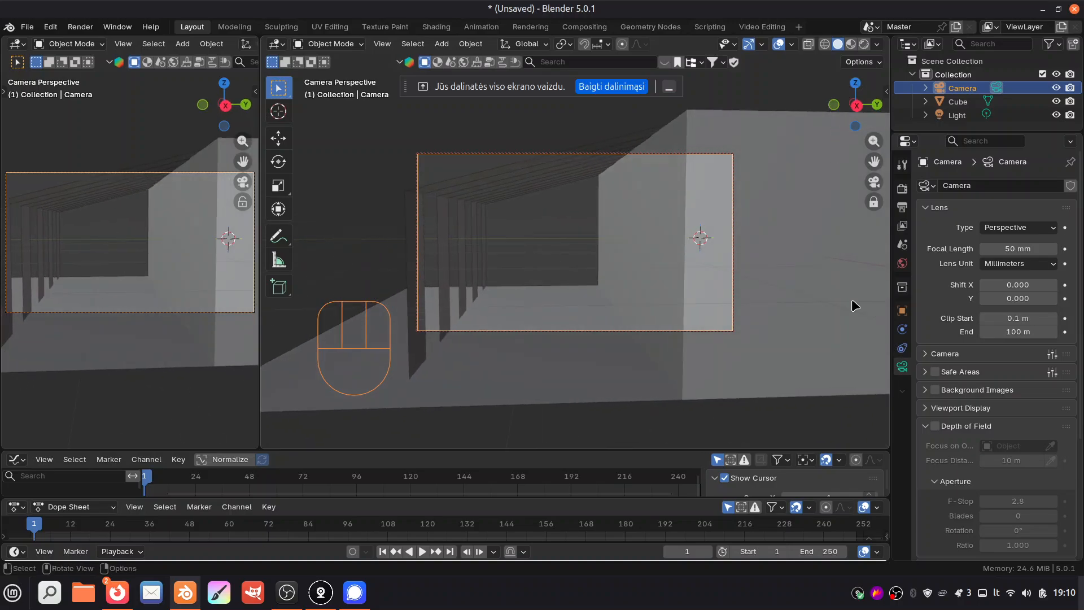
# Step: Filter the camera's properties with "pas" to find the Passepartout setting under Viewport Display
pyautogui.click(939, 408)
pyautogui.scroll(-2, 938, 413)
pyautogui.scroll(2, 937, 412)
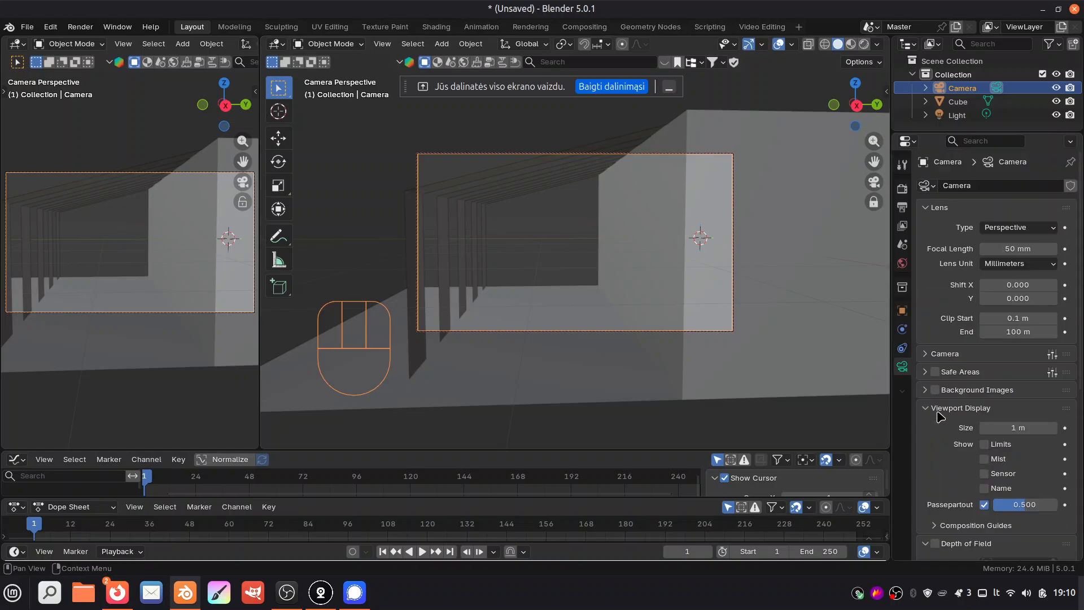
pyautogui.click(939, 410)
pyautogui.click(978, 140)
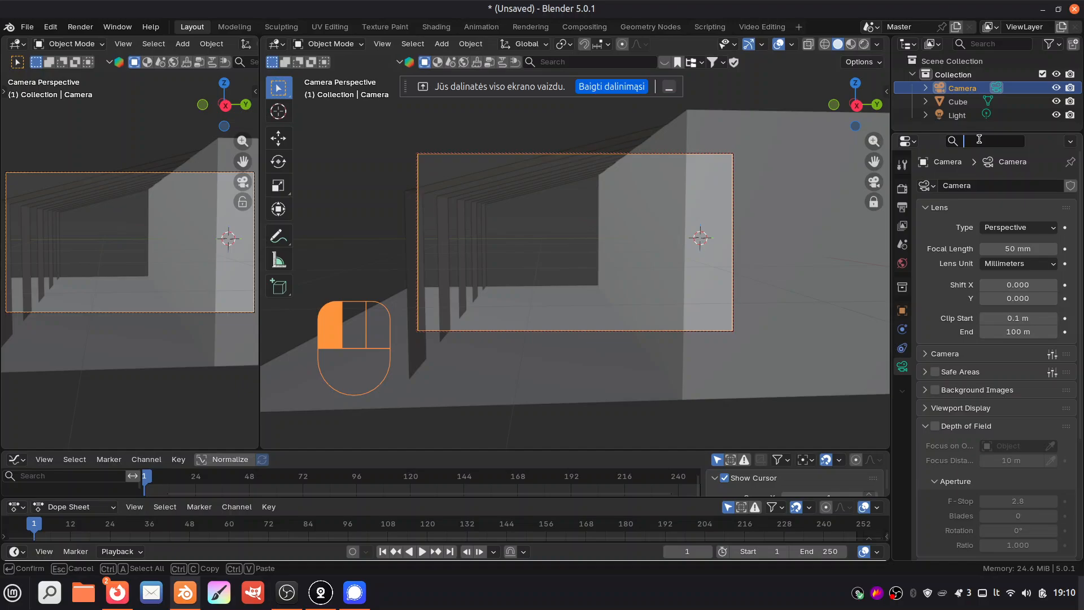
pyautogui.write('pas')
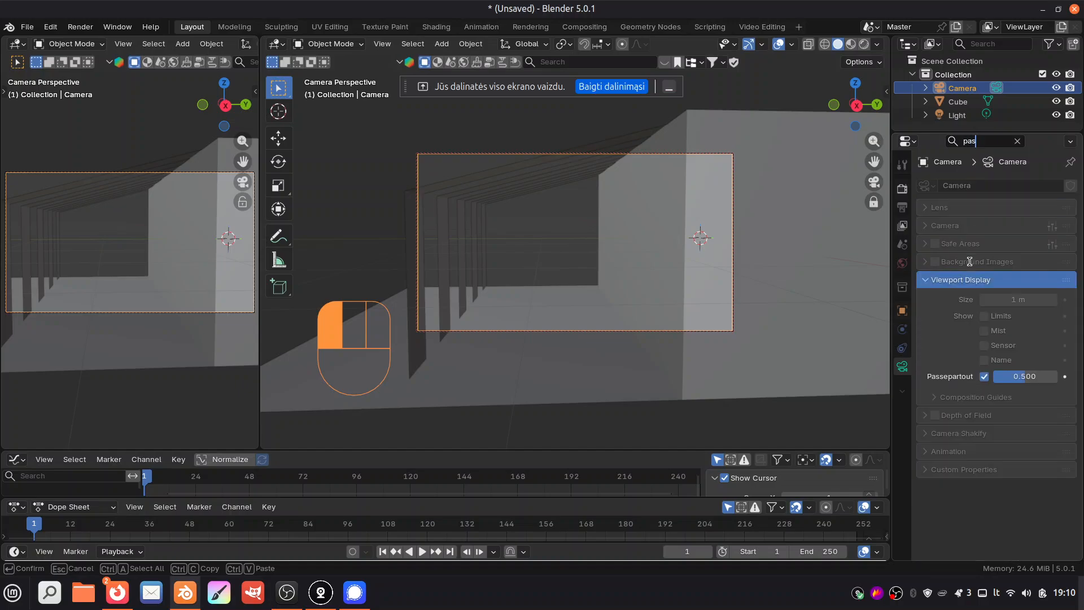
pyautogui.click(952, 365)
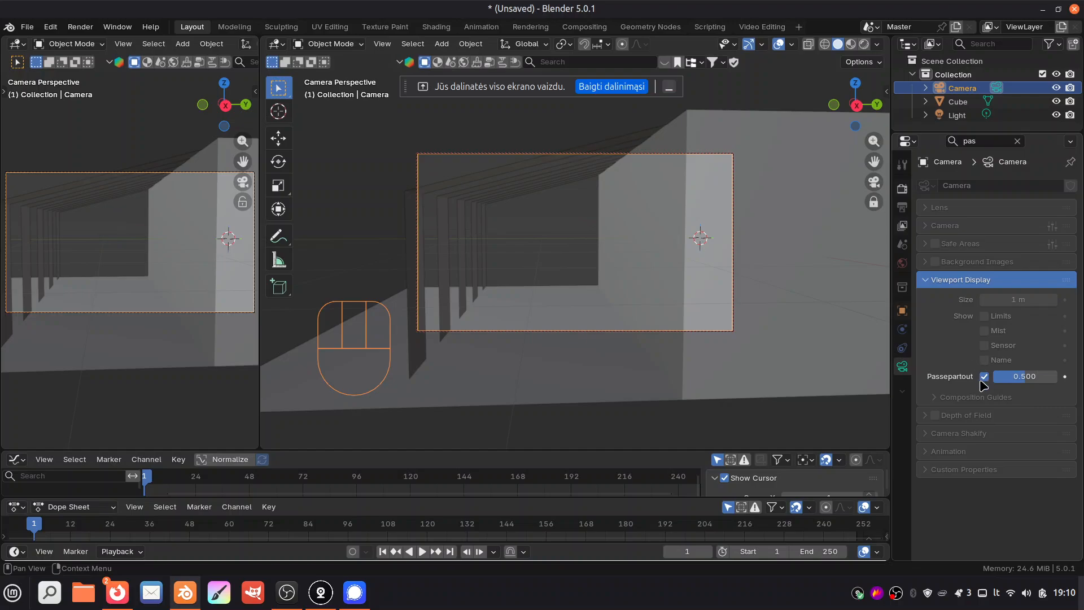
# Step: Demonstrate the camera's Passepartout by raising it to 1.0 and setting it back to 0.5, two times over
pyautogui.moveTo(1016, 379); pyautogui.dragTo(1046, 379)
pyautogui.click(997, 374)
pyautogui.write('0.5')
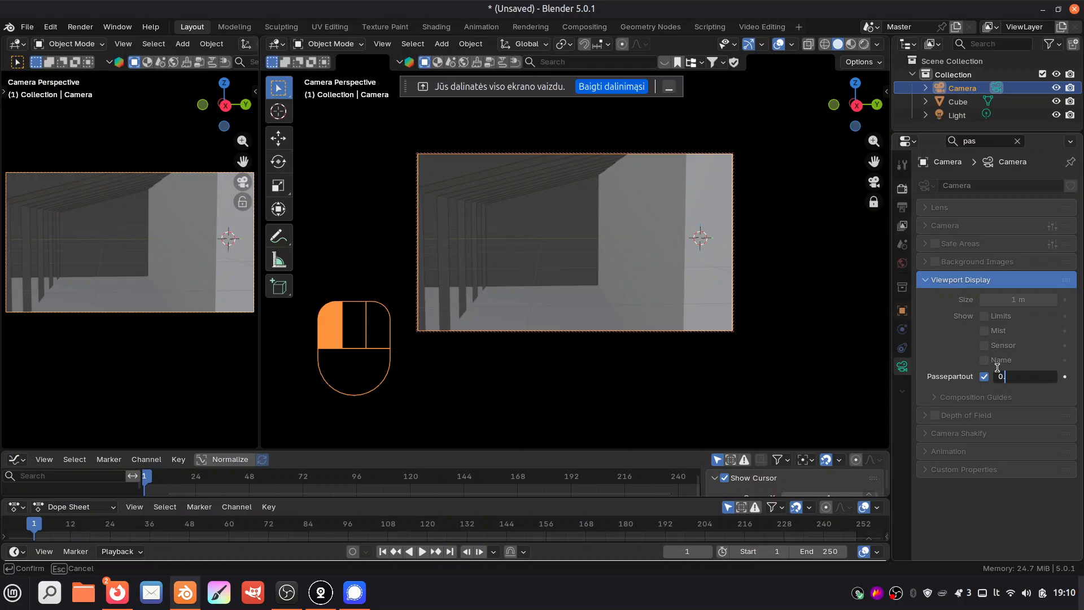
pyautogui.press('Return')
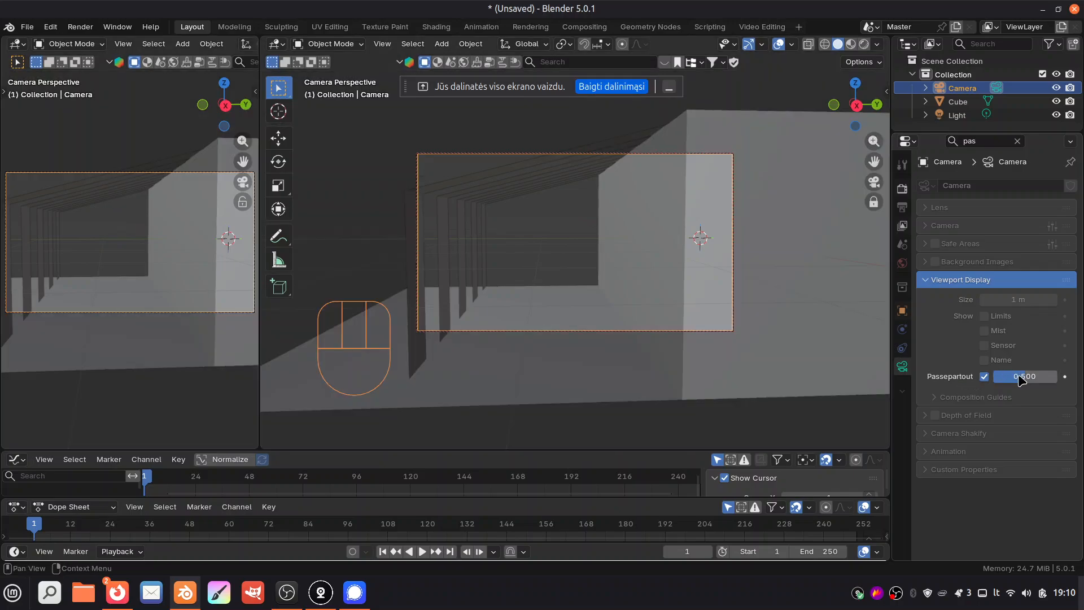
pyautogui.moveTo(1023, 376)
pyautogui.mouseDown()
pyautogui.moveTo(1070, 376)
pyautogui.moveTo(1037, 376)
pyautogui.mouseUp()
pyautogui.click(1037, 376)
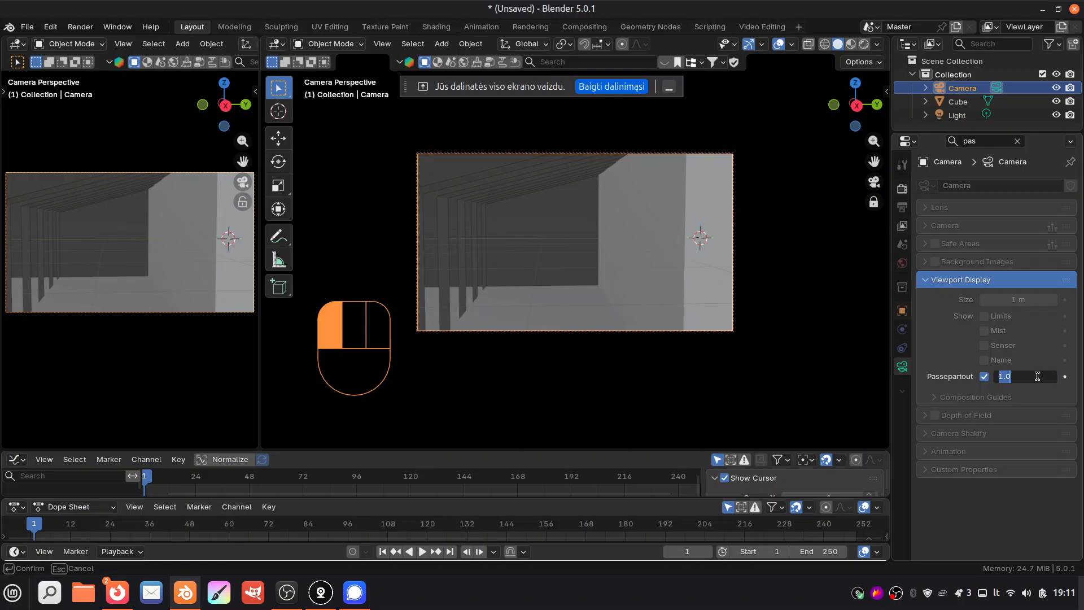
pyautogui.write('0.5')
pyautogui.press('Return')
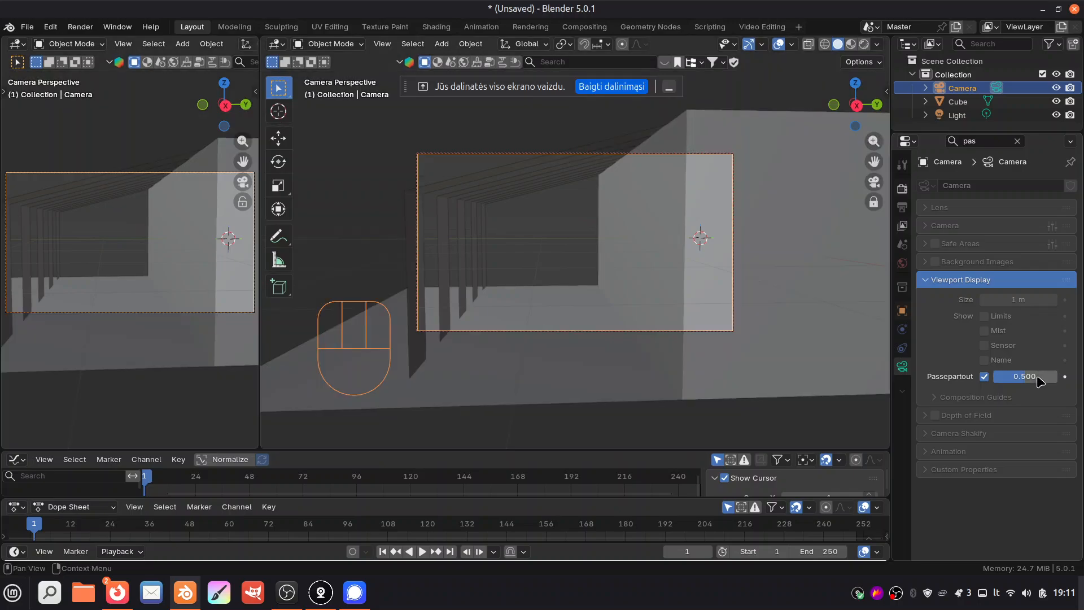
# Step: Preview the camera view in rendered shading and choose Cycles as the scene's render engine
pyautogui.click(525, 244)
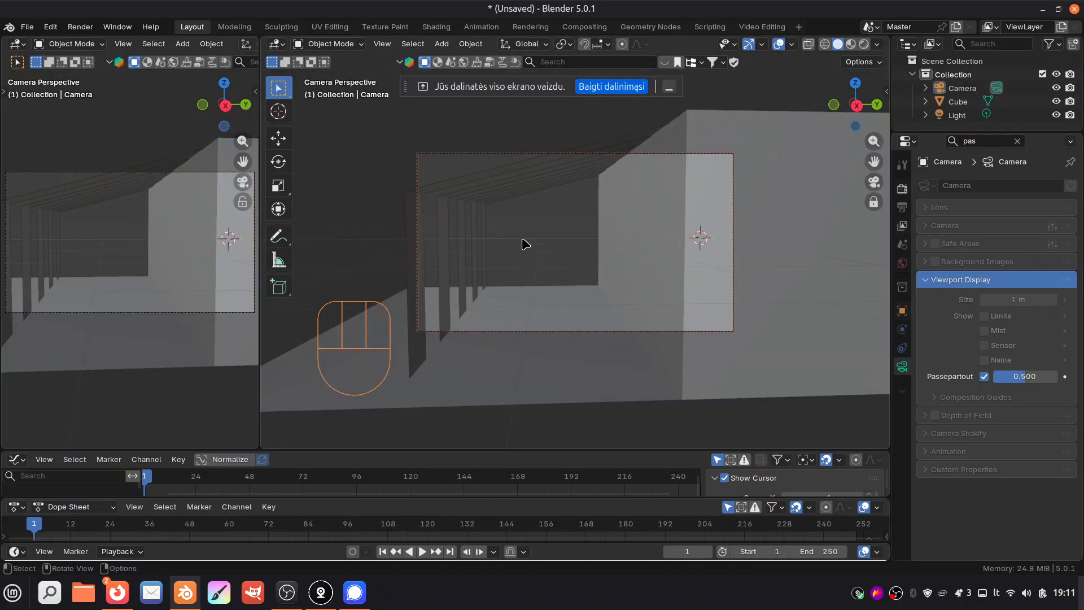
pyautogui.click(863, 44)
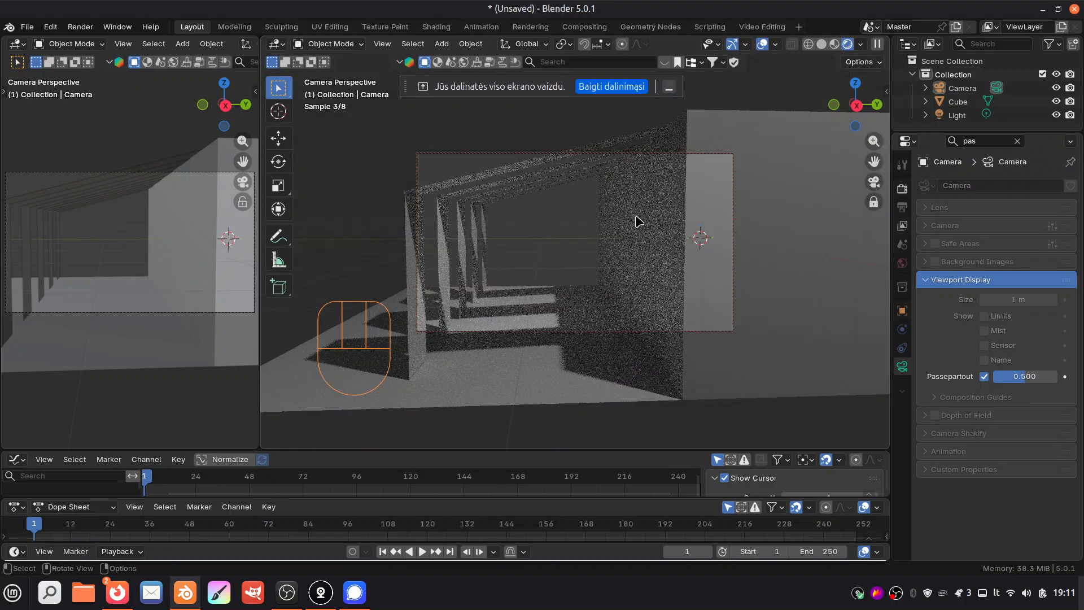
pyautogui.click(1017, 140)
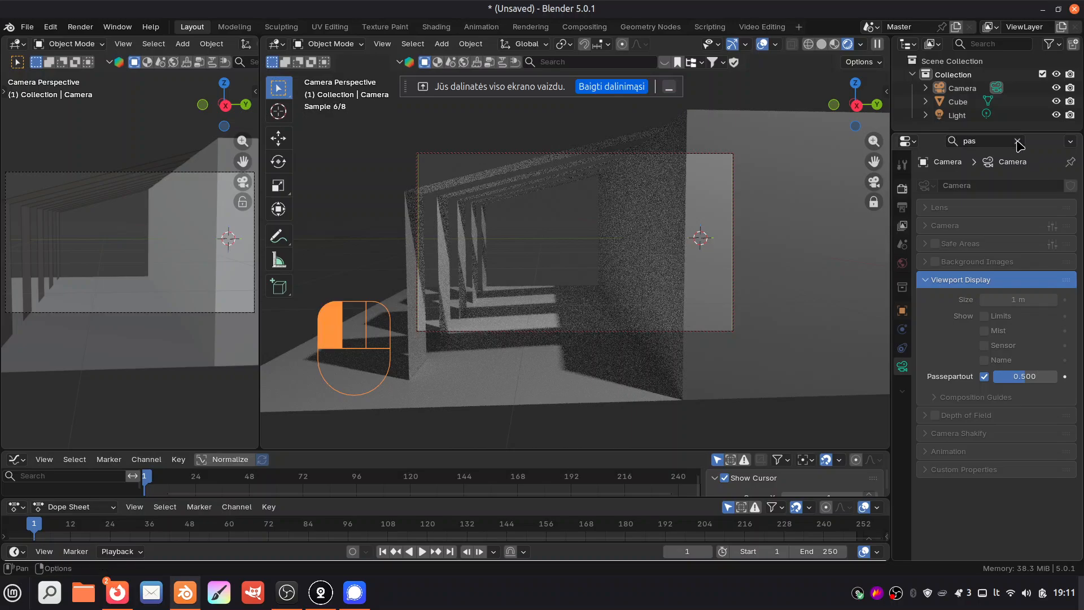
pyautogui.click(902, 188)
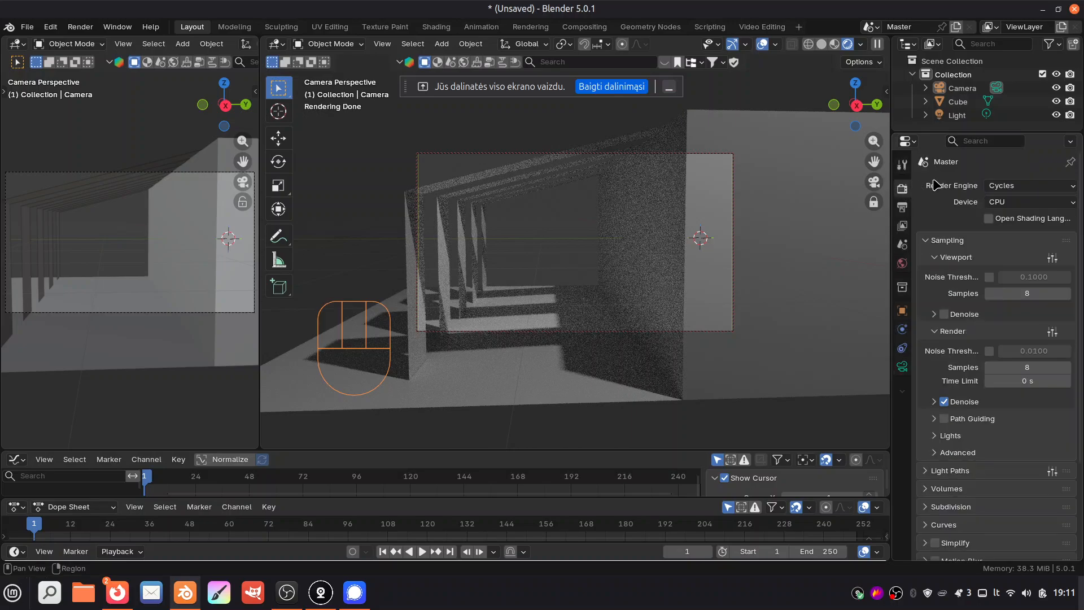
pyautogui.click(1016, 186)
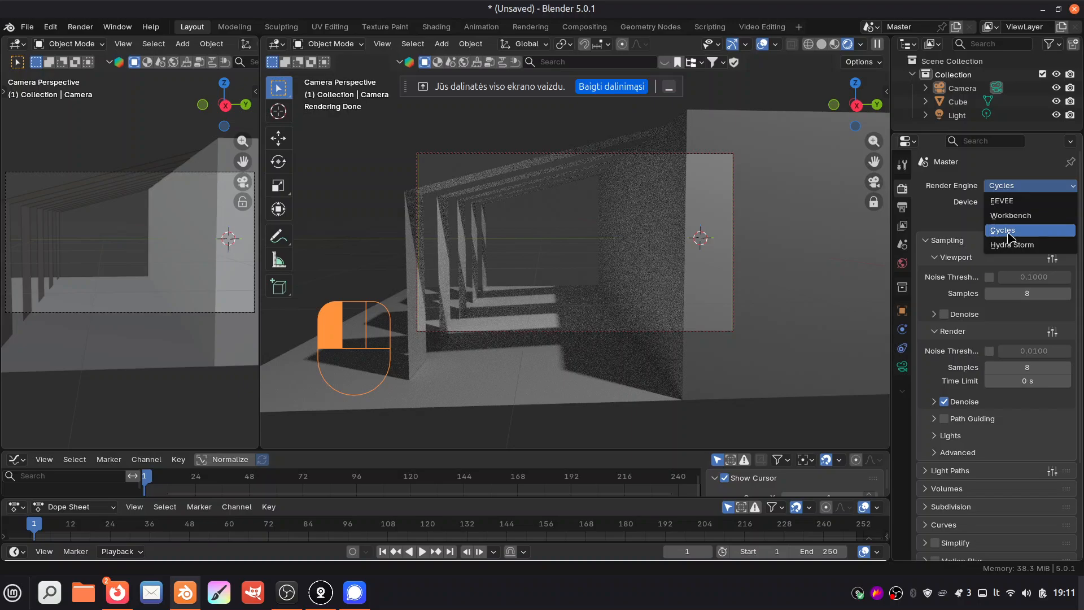
pyautogui.click(1008, 231)
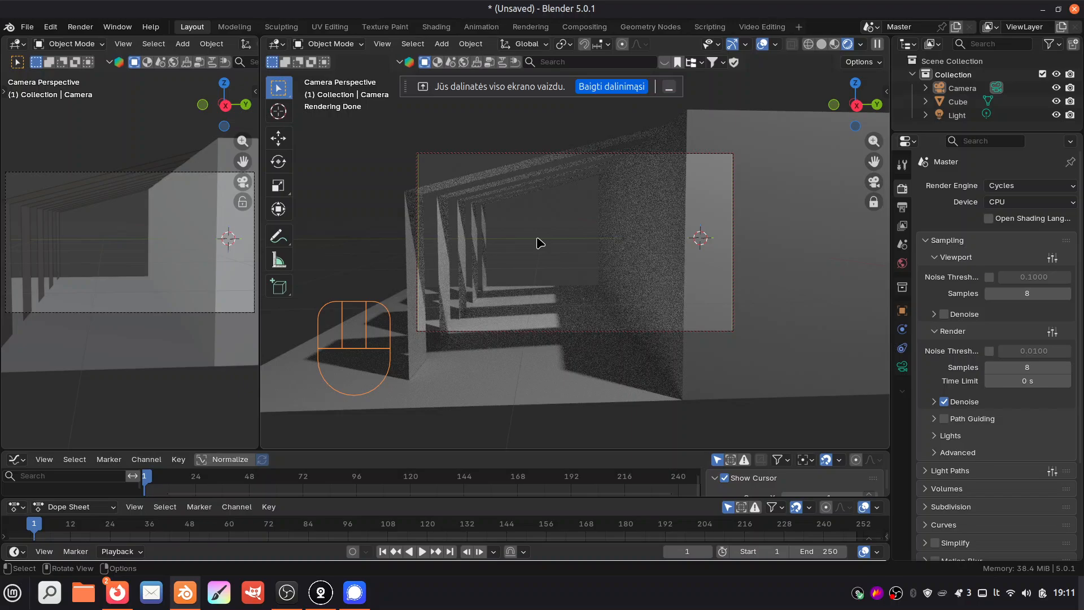
# Step: Render a still image of the walkway from the camera view and enlarge it in the render window
pyautogui.press('KP_0')
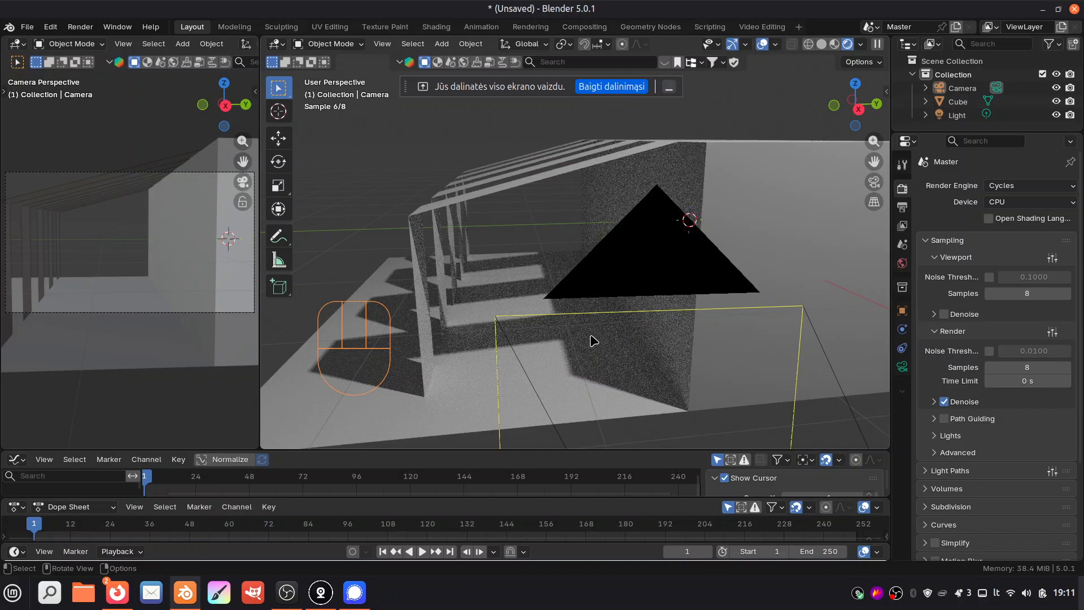
pyautogui.press('KP_0')
pyautogui.click(78, 26)
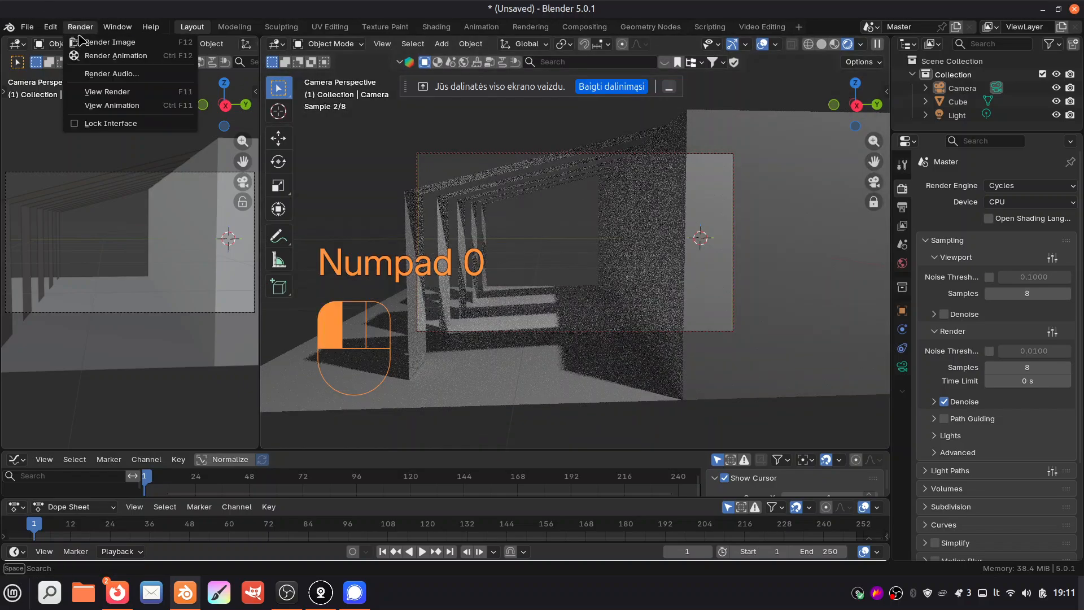
pyautogui.click(79, 42)
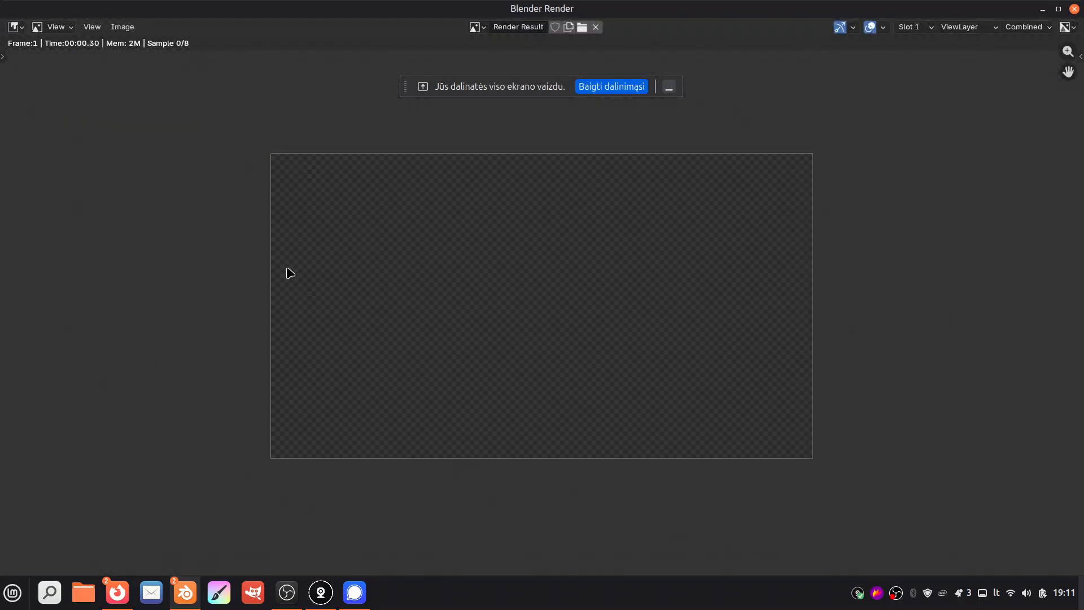
pyautogui.scroll(1, 290, 273)
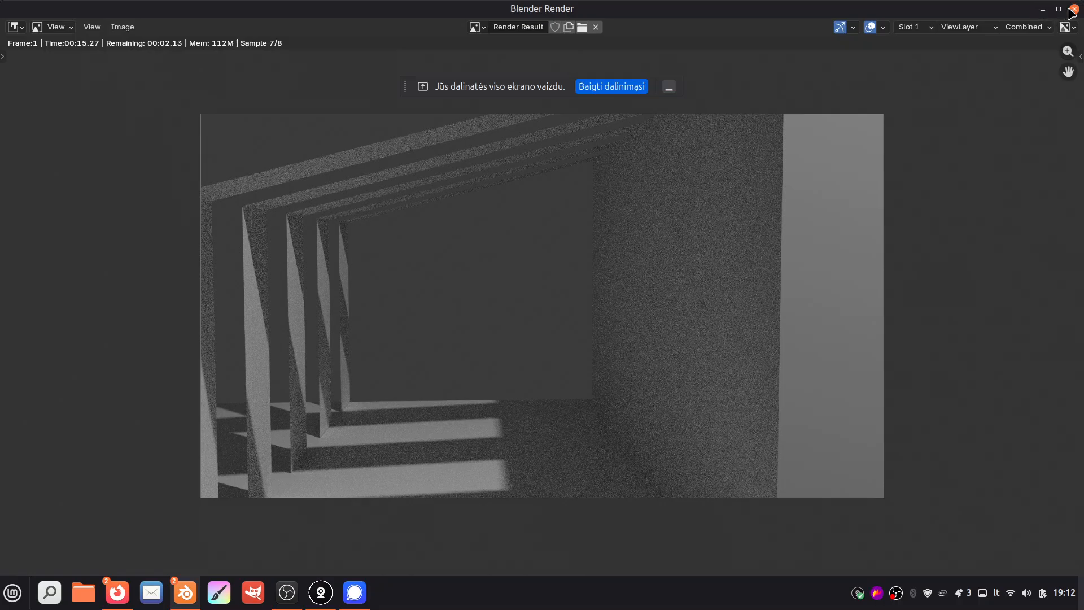
# Step: Alternate between the main window and the render window to compare them, and close the render window
pyautogui.moveTo(185, 592)
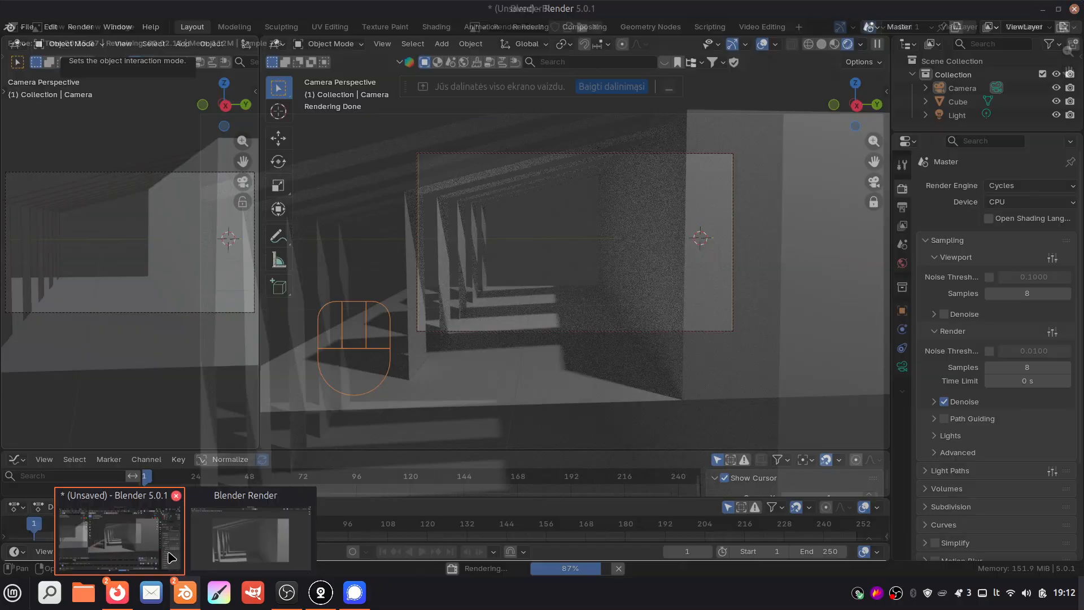
pyautogui.click(138, 534)
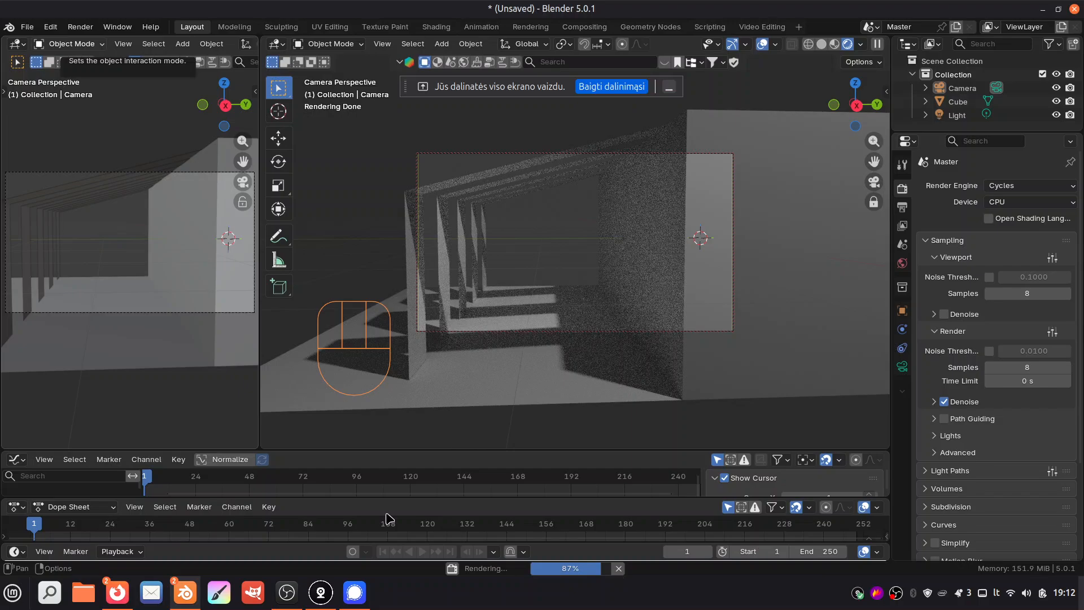
pyautogui.moveTo(185, 593)
pyautogui.click(255, 545)
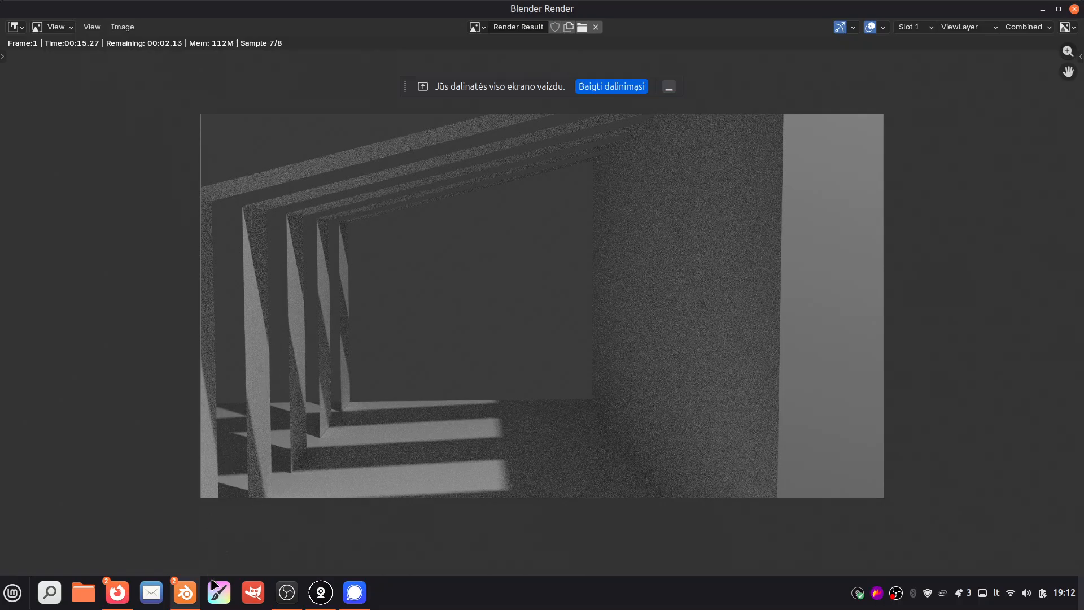
pyautogui.moveTo(190, 601)
pyautogui.click(169, 560)
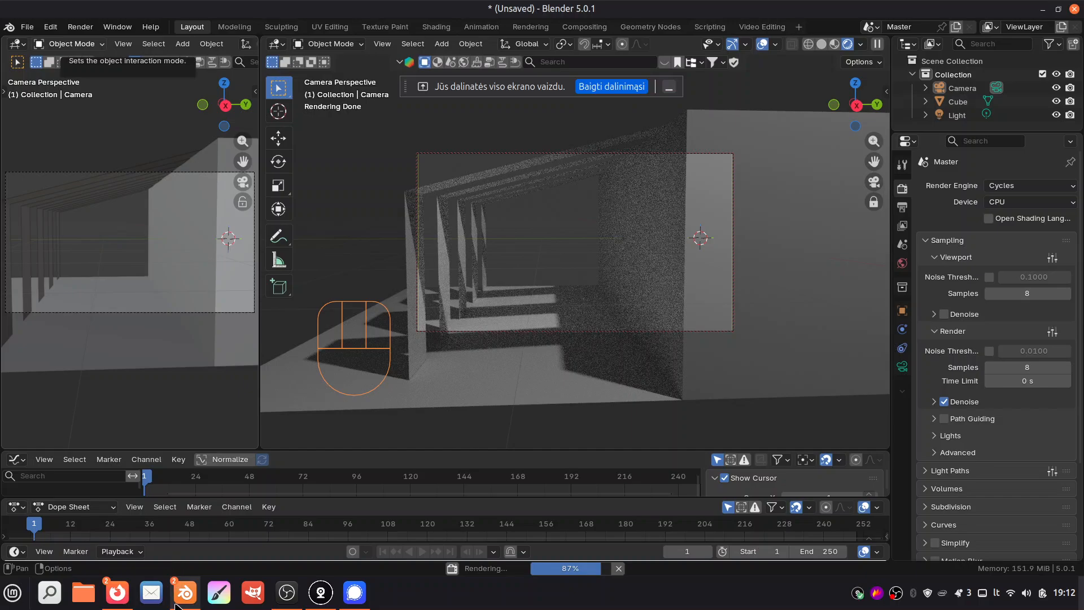
pyautogui.click(237, 534)
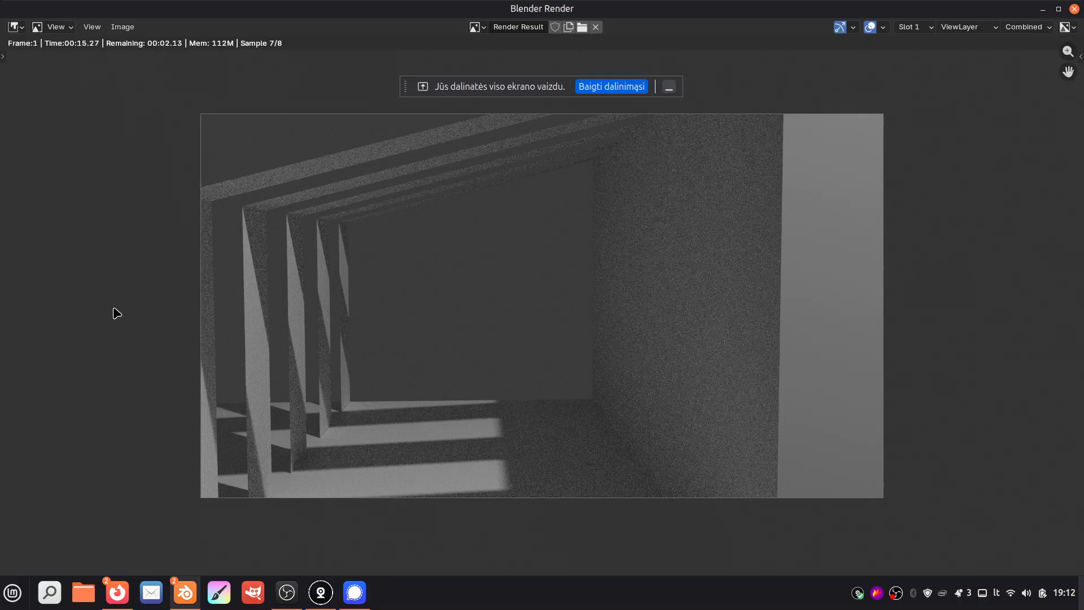
pyautogui.press('Escape')
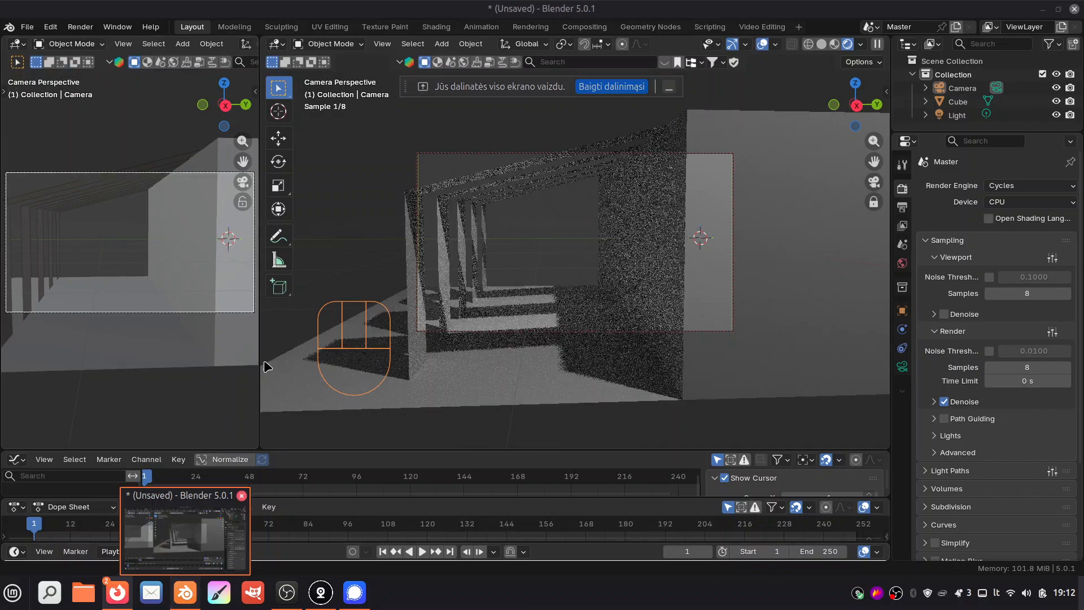
# Step: Leave the camera view and return the viewport to solid shading, facing the walkway's strips and inner wall
pyautogui.press('KP_0')
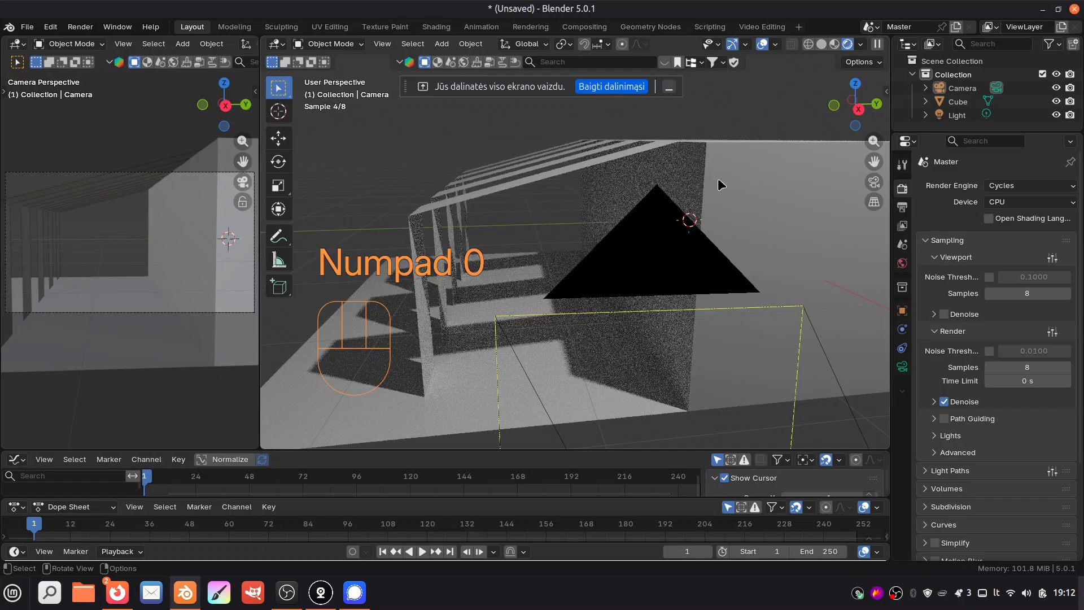
pyautogui.moveTo(858, 109); pyautogui.dragTo(355, 64)
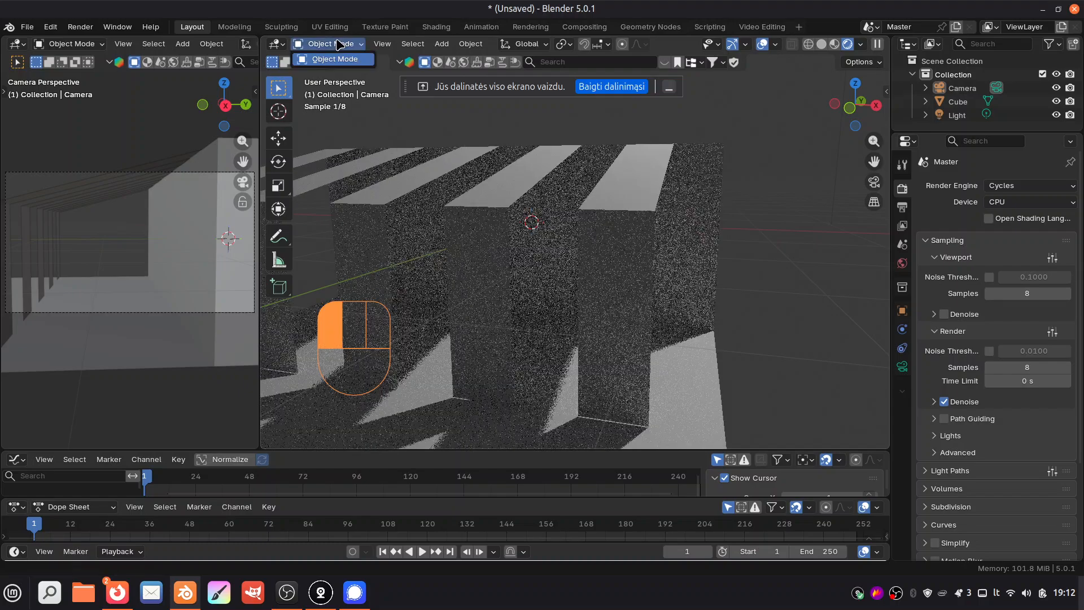
pyautogui.click(860, 44)
pyautogui.click(821, 44)
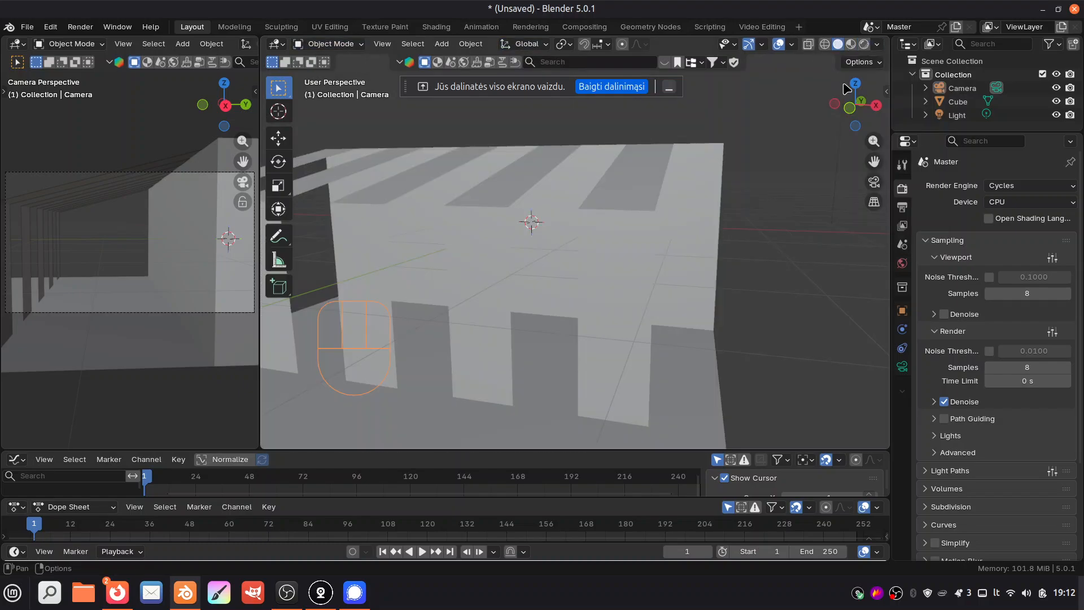
pyautogui.moveTo(854, 101)
pyautogui.mouseDown()
pyautogui.moveTo(819, 110)
pyautogui.moveTo(830, 109)
pyautogui.mouseUp()
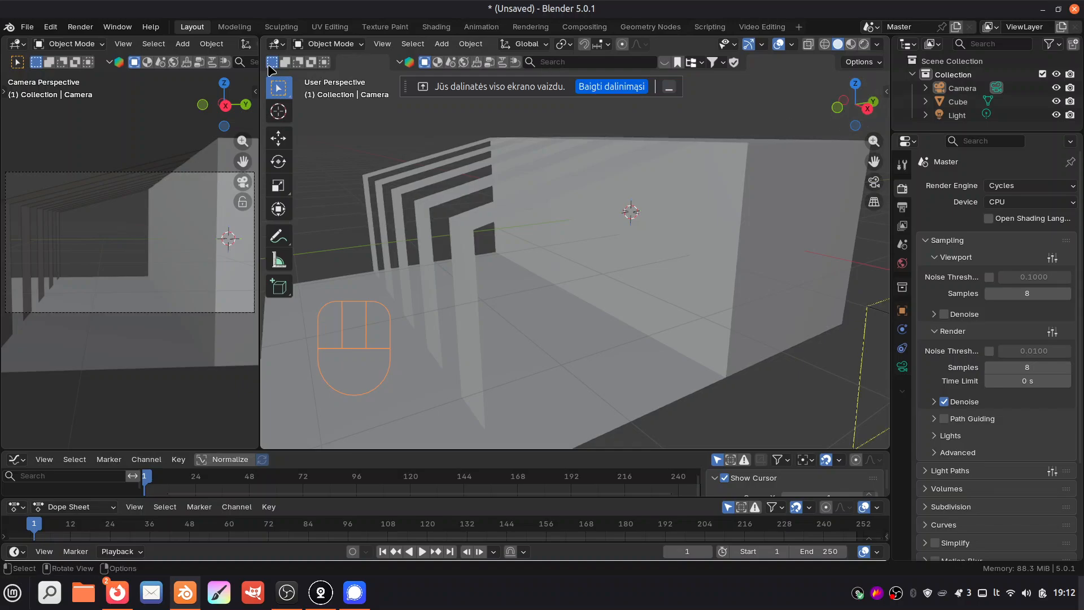
# Step: Enter Edit Mode on the cube and add two horizontal loop cuts around the box, dividing its walls into three rows
pyautogui.click(575, 198)
pyautogui.press('Tab')
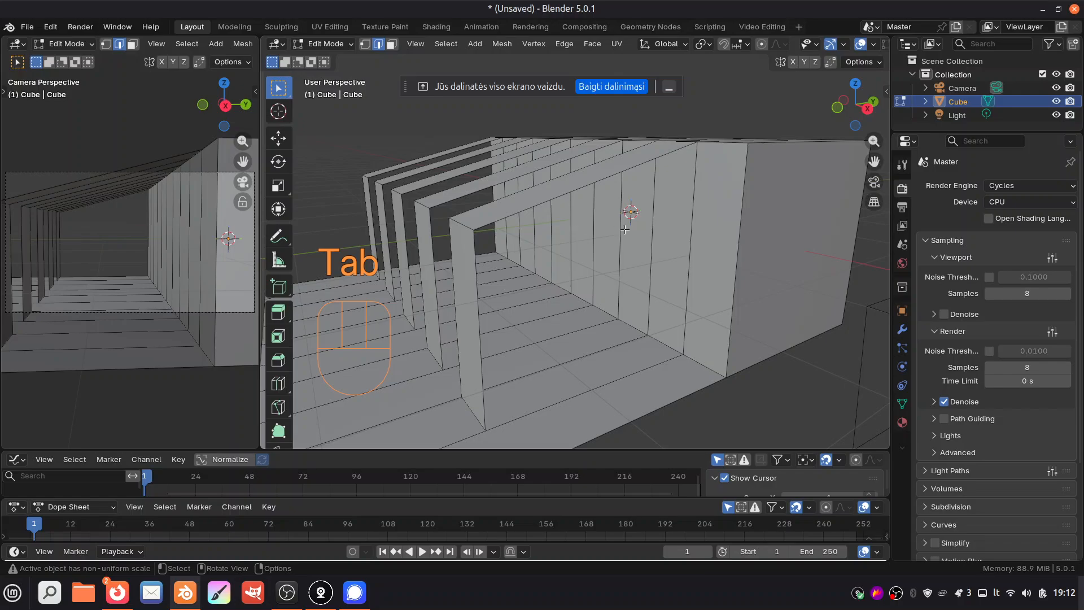
pyautogui.hotkey('ctrl', 'r')
pyautogui.click(645, 214)
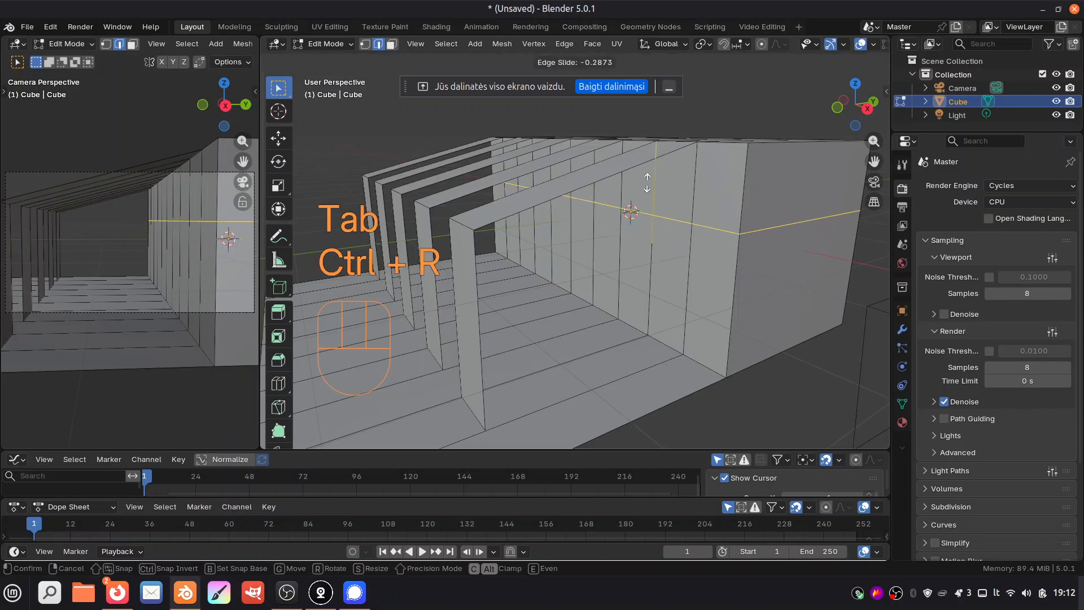
pyautogui.click(655, 211)
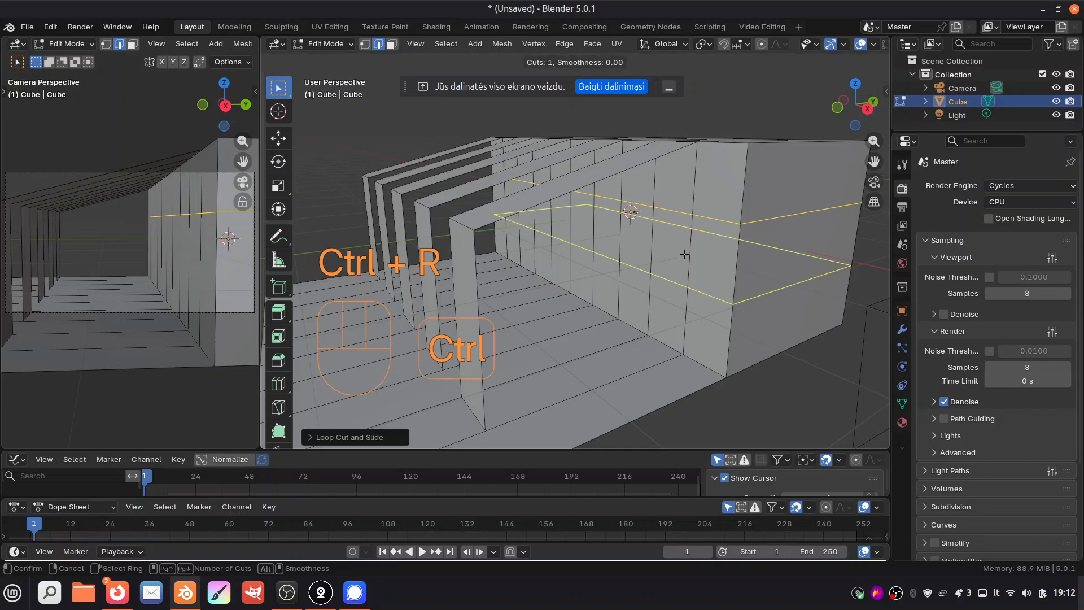
pyautogui.click(672, 237)
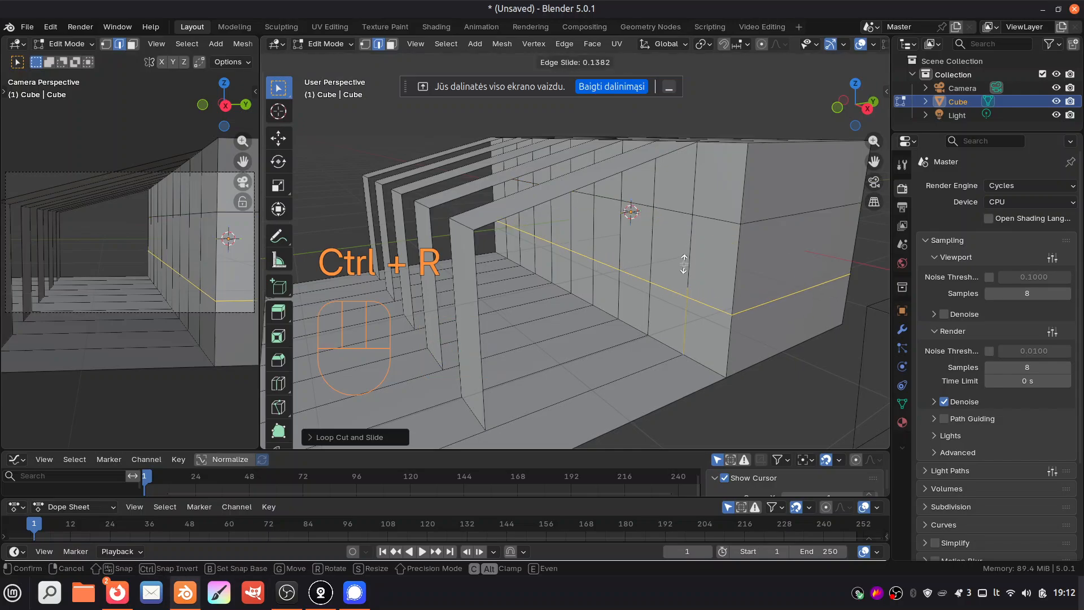
pyautogui.click(684, 264)
# Step: Delete the three adjacent middle-row faces at the near end of the box's walkway-side wall, making a window opening
pyautogui.click(392, 45)
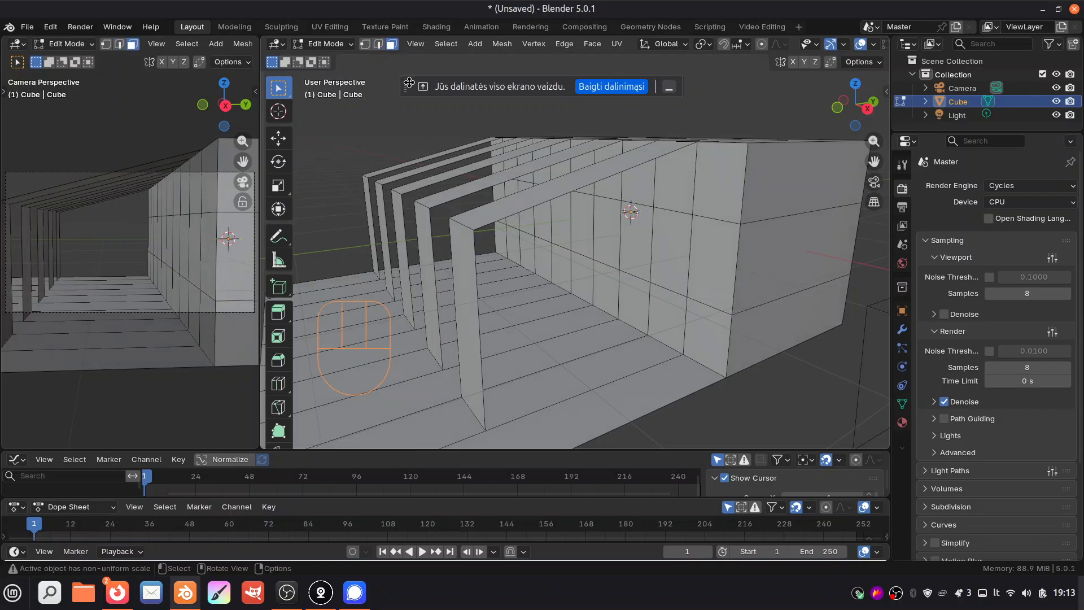
pyautogui.click(699, 259)
pyautogui.keyDown('shift'); pyautogui.click(669, 249); pyautogui.keyUp('shift')
pyautogui.keyDown('shift'); pyautogui.click(635, 237); pyautogui.keyUp('shift')
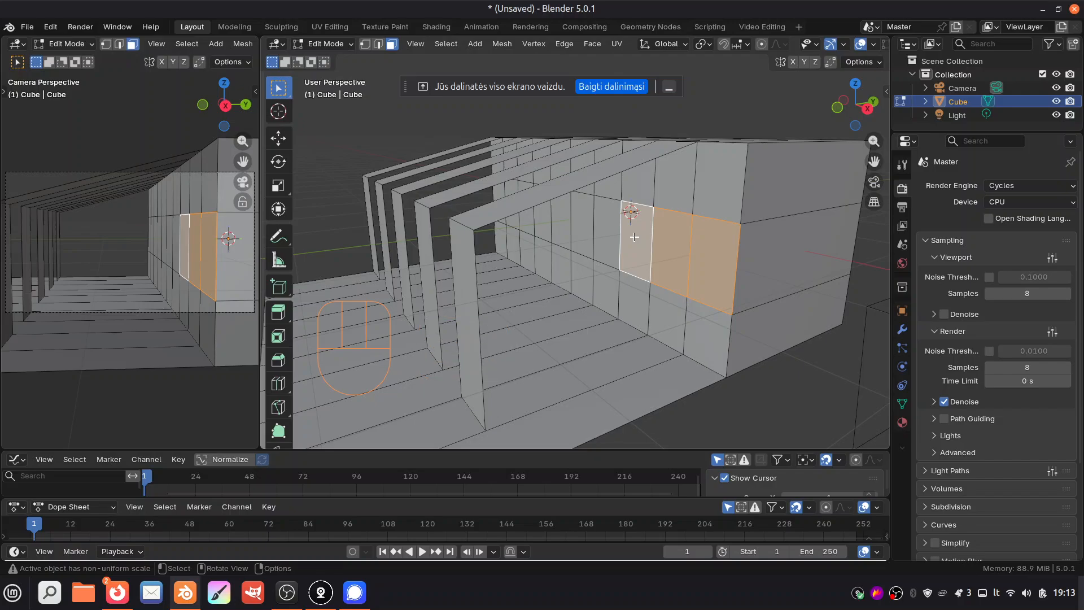
pyautogui.press('x')
pyautogui.click(629, 268)
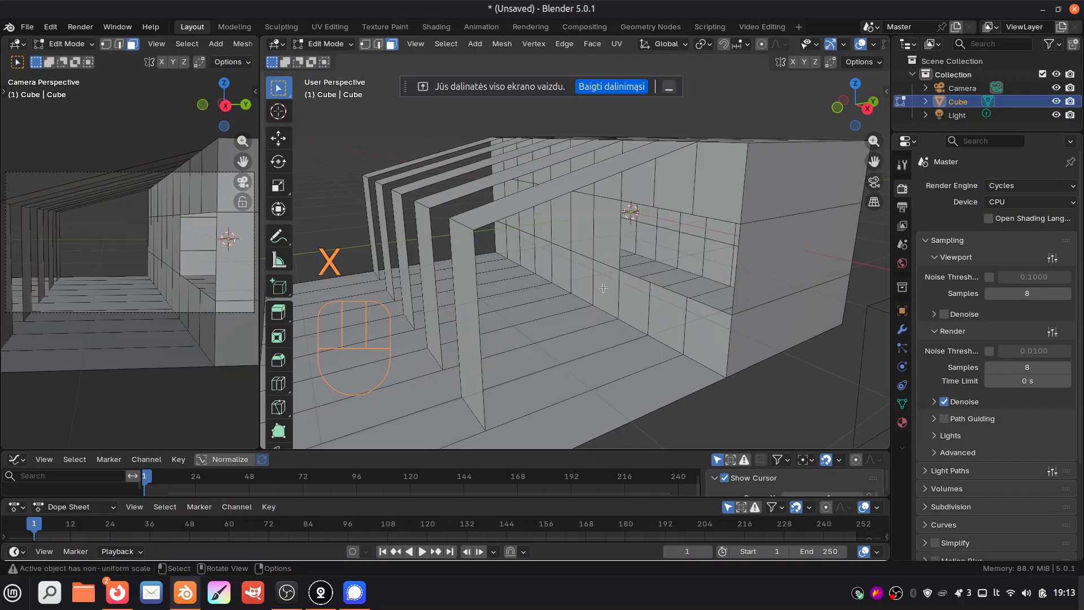
# Step: Delete four middle-row faces at the wall's far end and one beside the near opening, making a second window opening and widening the first
pyautogui.click(499, 196)
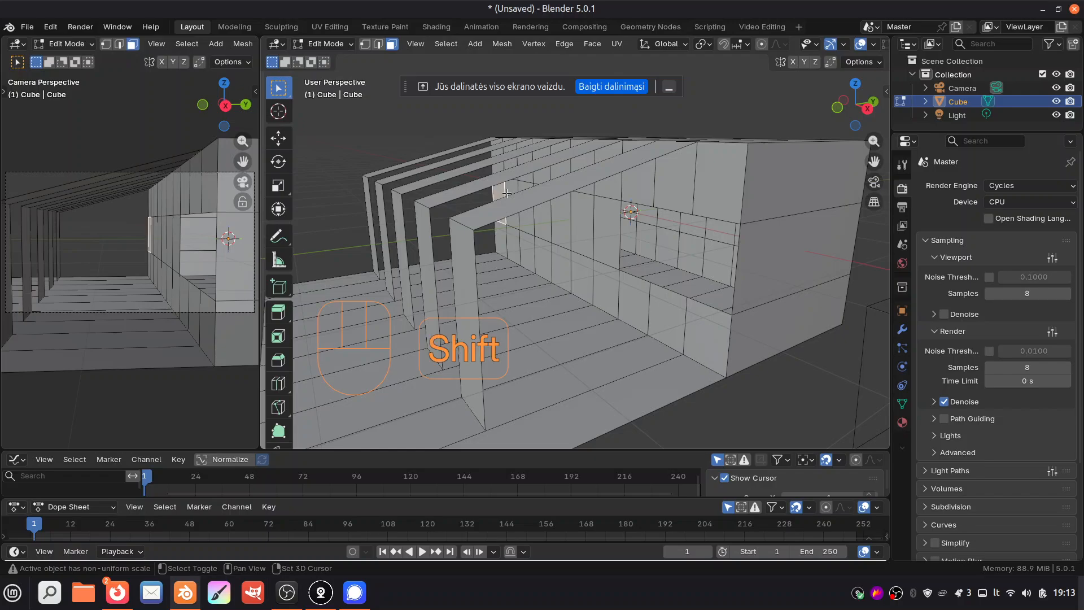
pyautogui.keyDown('shift'); pyautogui.click(512, 192); pyautogui.keyUp('shift')
pyautogui.keyDown('shift'); pyautogui.click(528, 191); pyautogui.keyUp('shift')
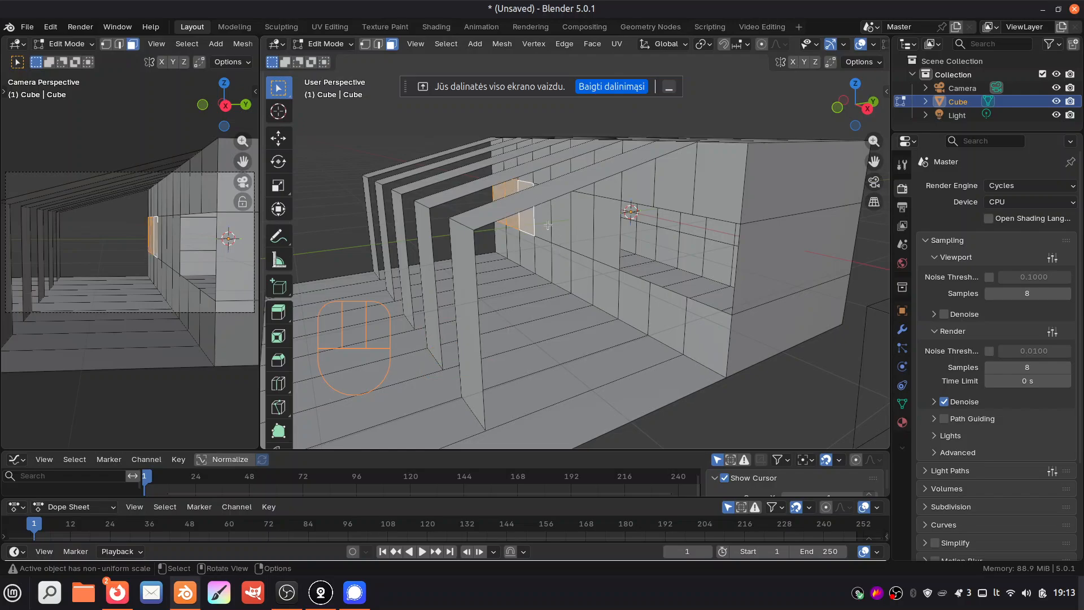
pyautogui.keyDown('shift'); pyautogui.click(544, 219); pyautogui.keyUp('shift')
pyautogui.keyDown('shift'); pyautogui.click(607, 237); pyautogui.keyUp('shift')
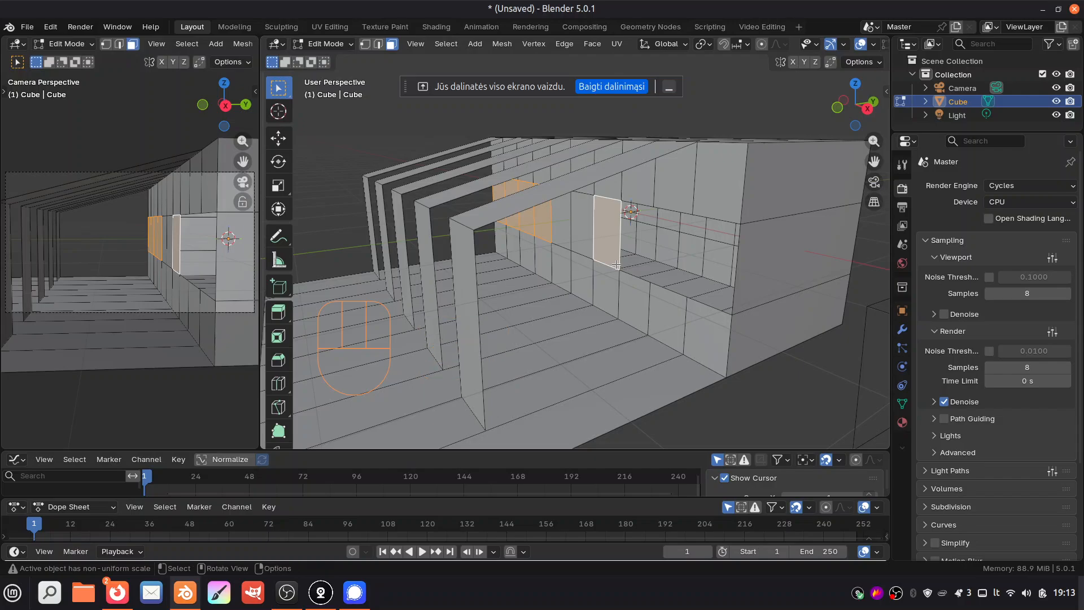
pyautogui.press('x')
pyautogui.click(618, 265)
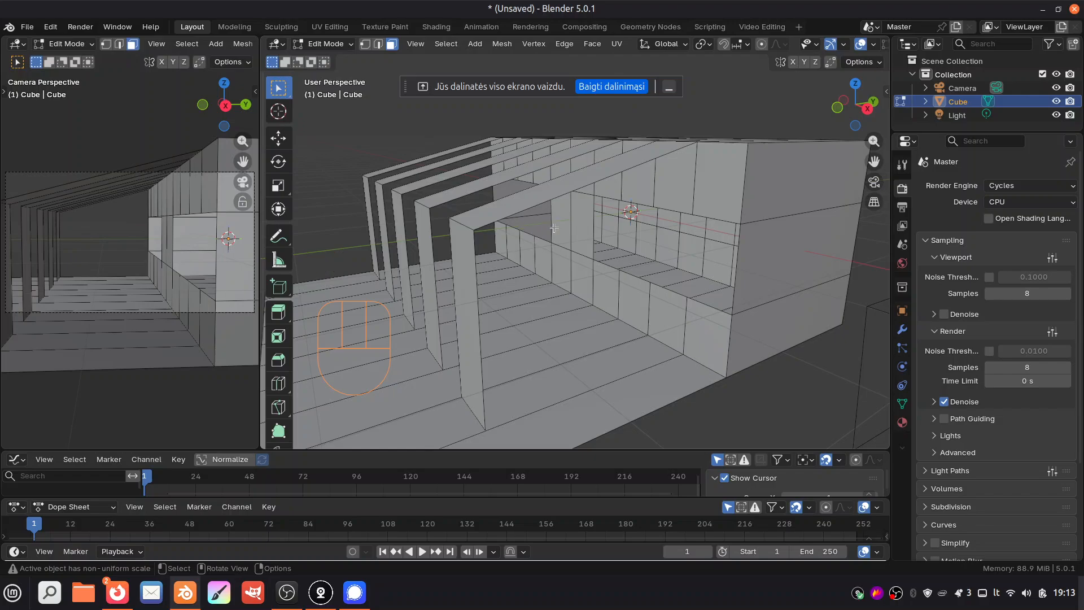
pyautogui.press('Tab')
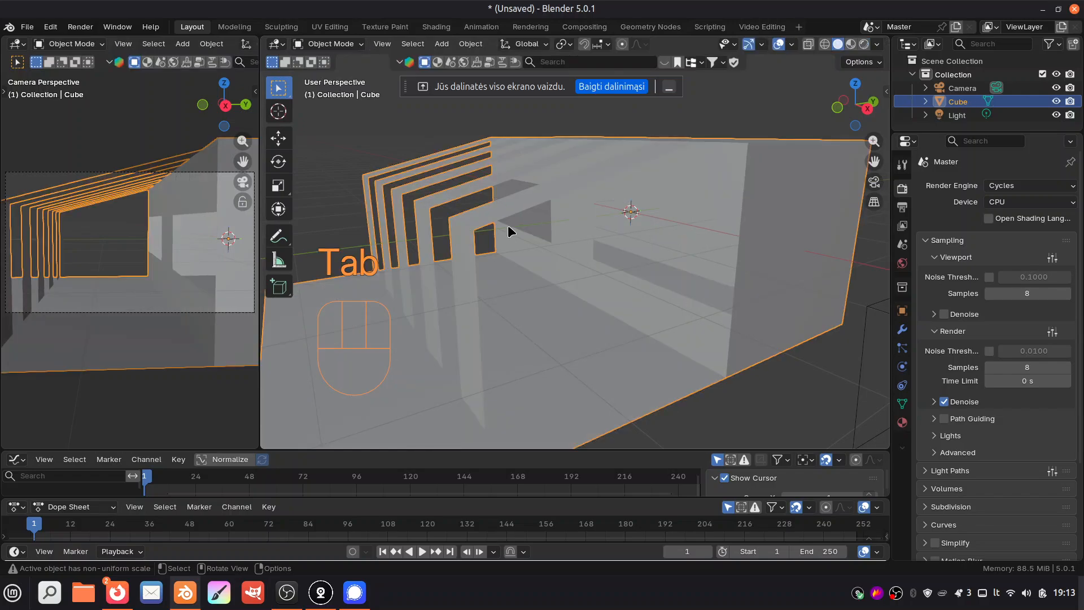
# Step: Check the Archimesh add-on in the add-ons section of the Preferences, and close the Preferences window
pyautogui.click(50, 26)
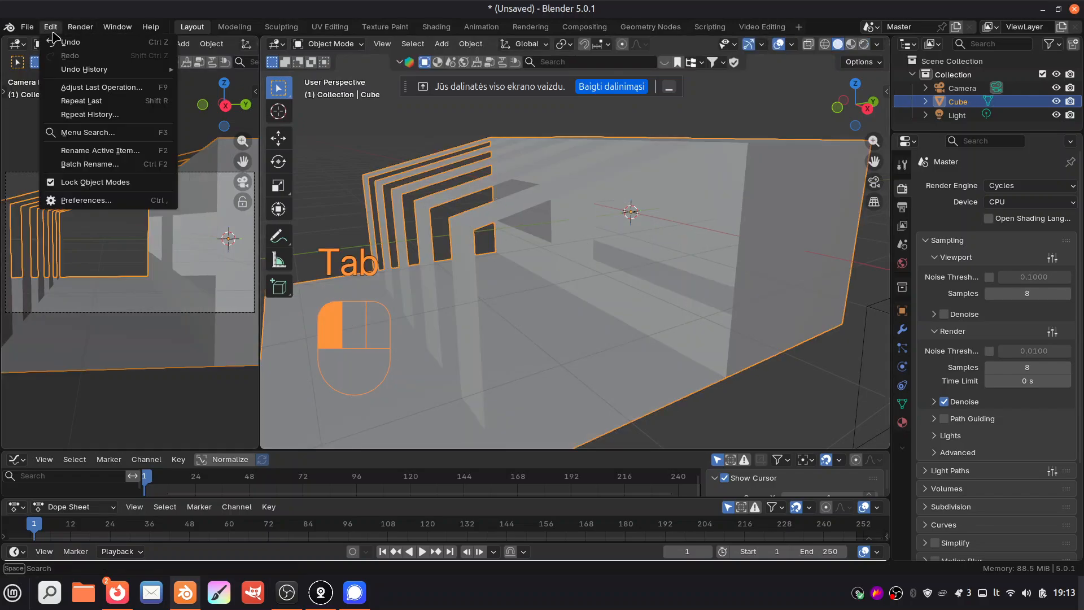
pyautogui.click(85, 200)
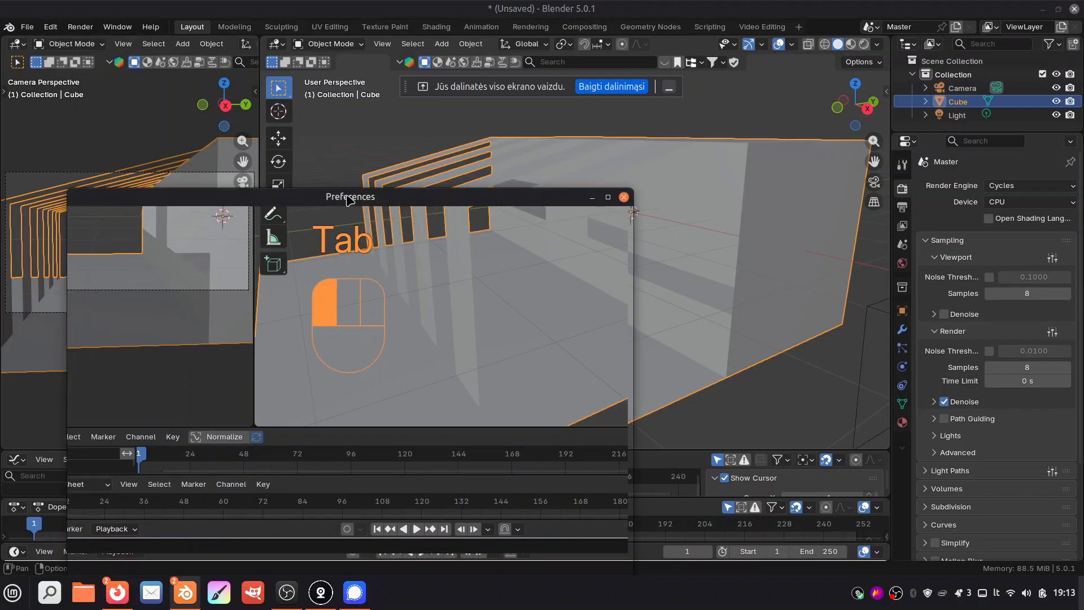
pyautogui.moveTo(350, 198); pyautogui.dragTo(407, 127)
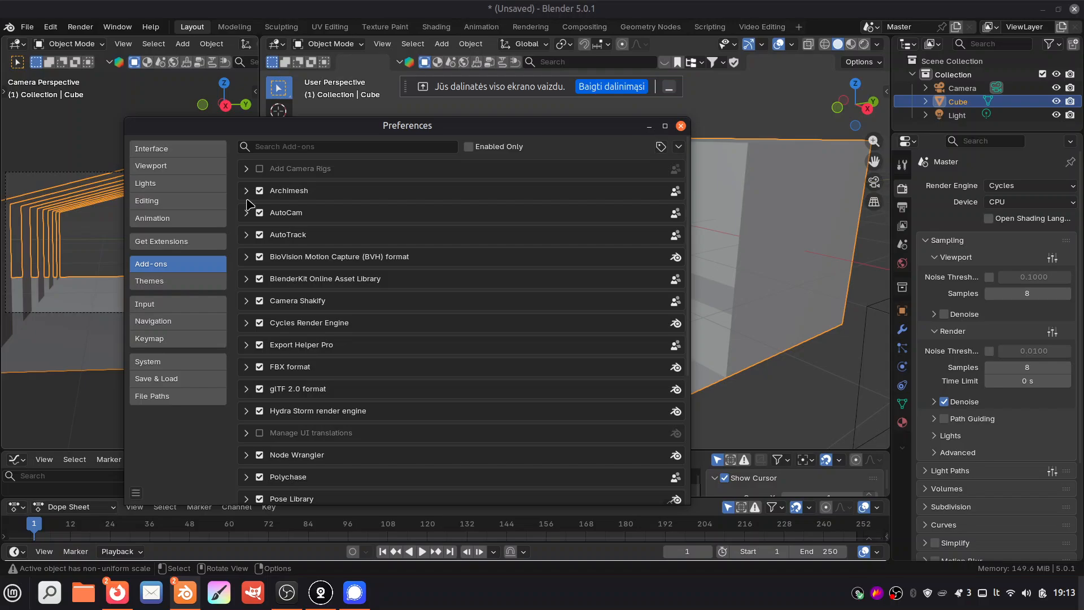
pyautogui.click(681, 127)
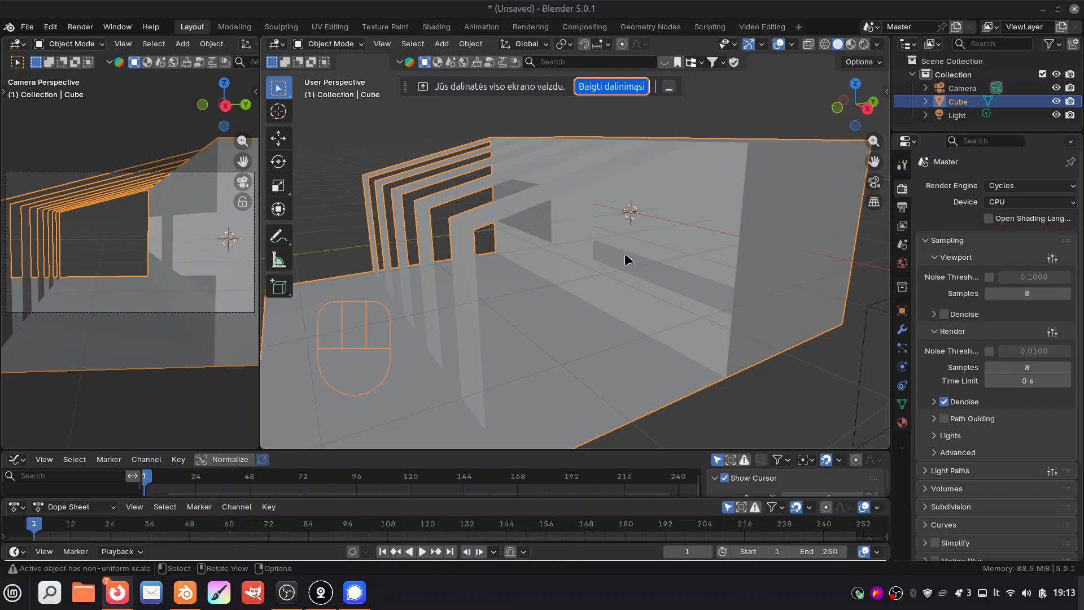
pyautogui.click(570, 216)
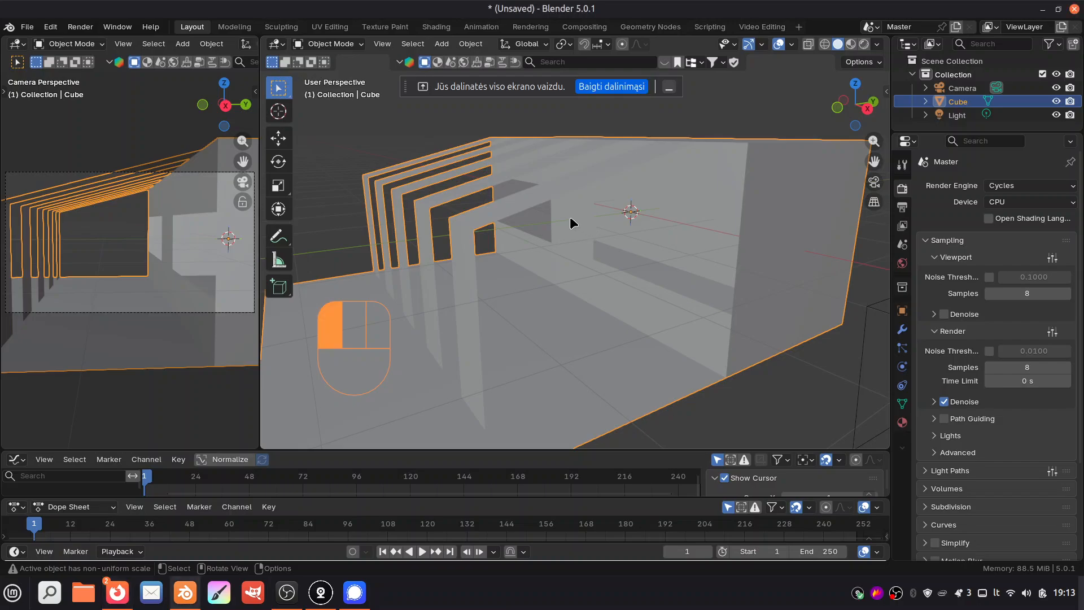
# Step: Delete the two middle-row and two bottom-row faces between the window openings to make a doorway, and check it through the camera
pyautogui.press('Tab')
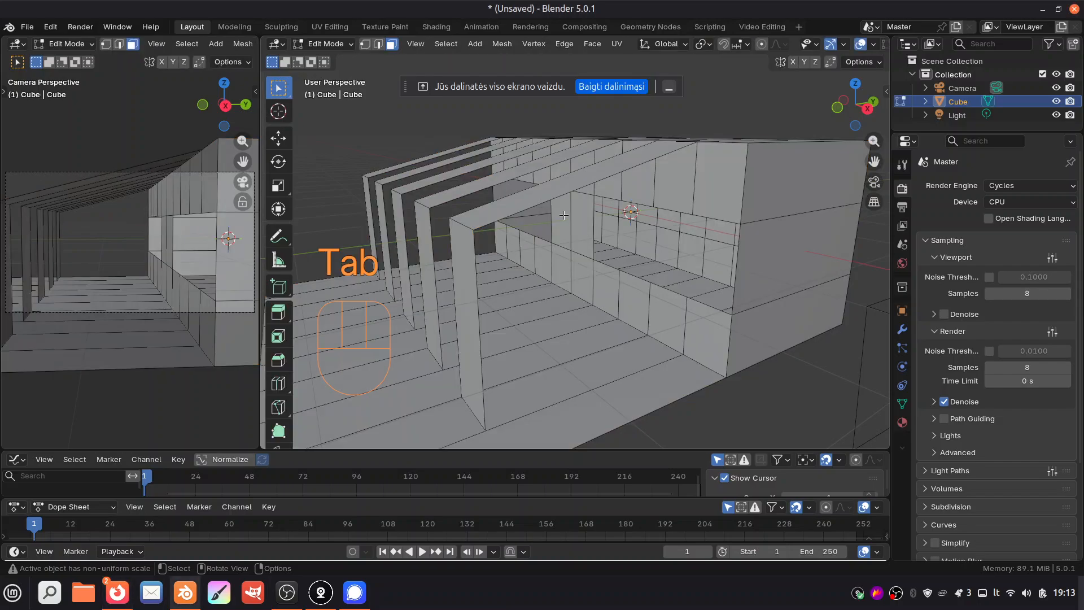
pyautogui.keyDown('shift'); pyautogui.click(562, 222); pyautogui.keyUp('shift')
pyautogui.keyDown('shift'); pyautogui.click(580, 249); pyautogui.keyUp('shift')
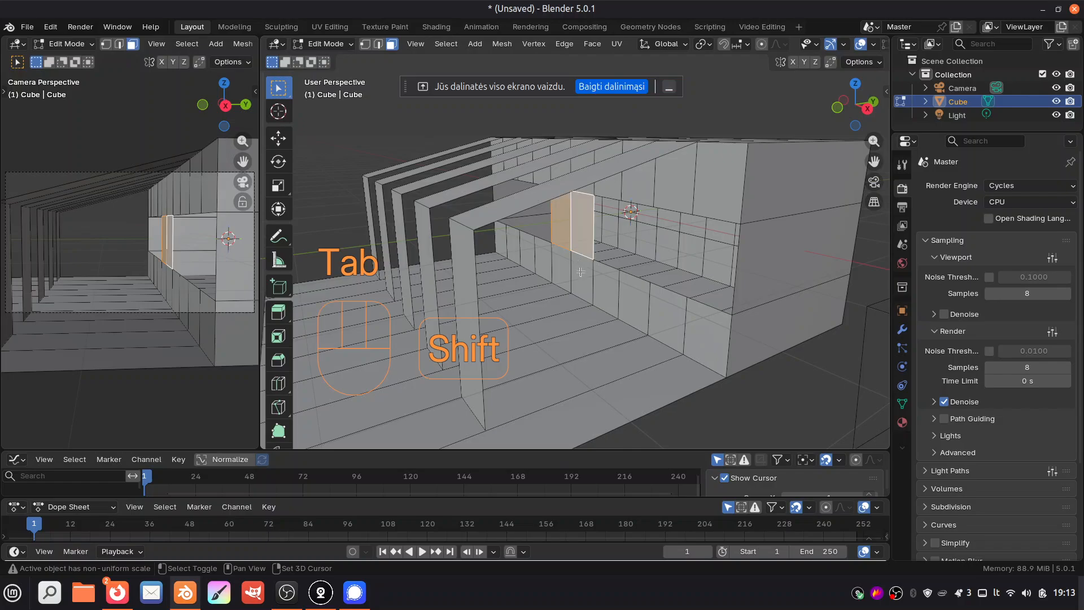
pyautogui.keyDown('shift'); pyautogui.click(581, 273); pyautogui.keyUp('shift')
pyautogui.keyDown('shift'); pyautogui.click(567, 271); pyautogui.keyUp('shift')
pyautogui.press('x')
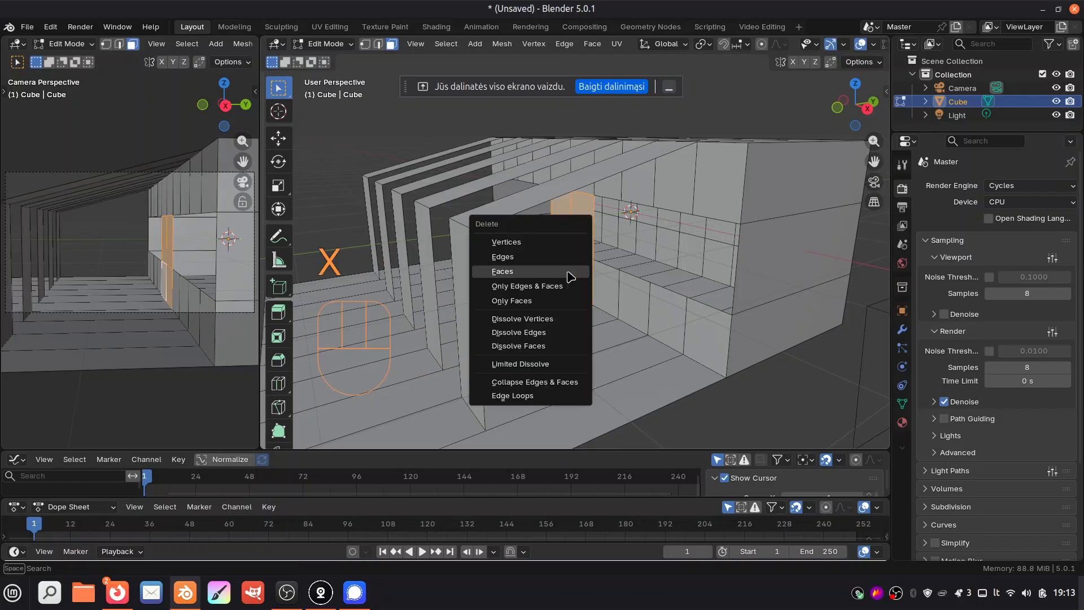
pyautogui.click(567, 271)
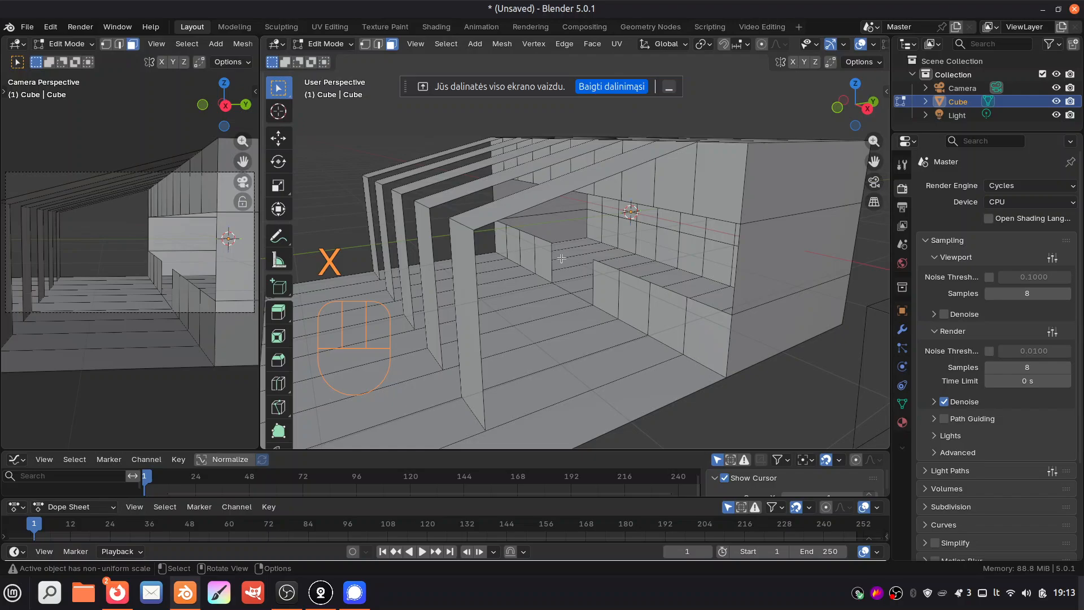
pyautogui.press('Tab')
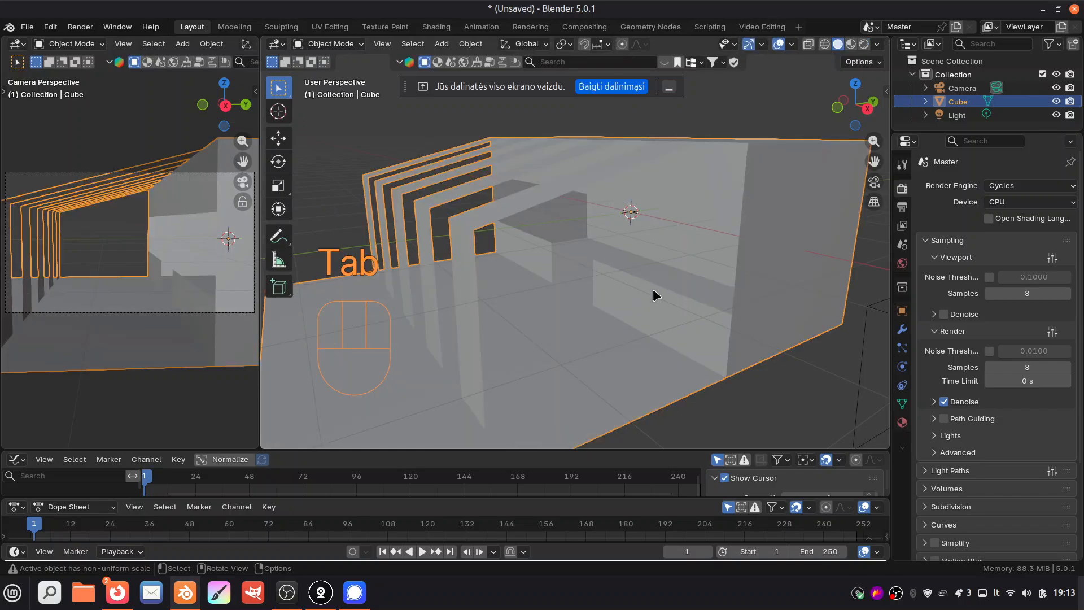
pyautogui.press('KP_0')
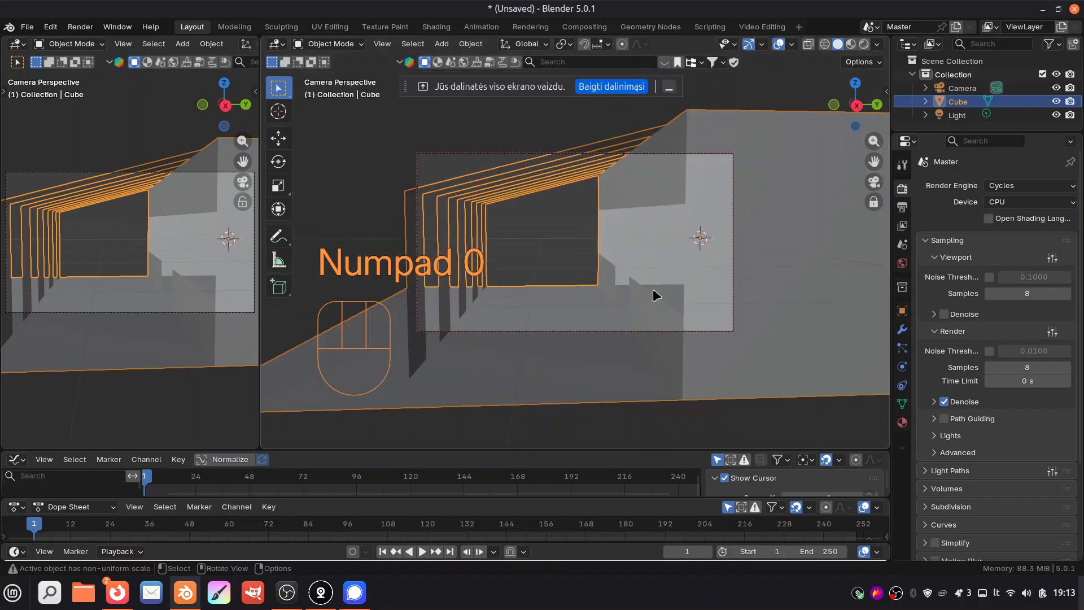
pyautogui.press('KP_0')
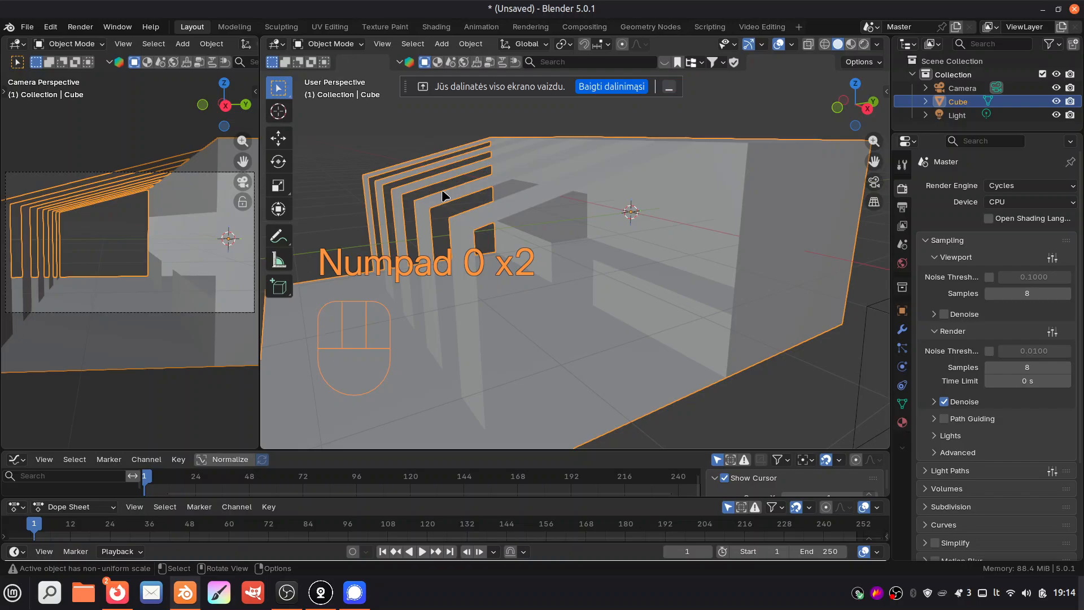
# Step: Place the 3D cursor on the lower edge of the near window opening
pyautogui.click(278, 111)
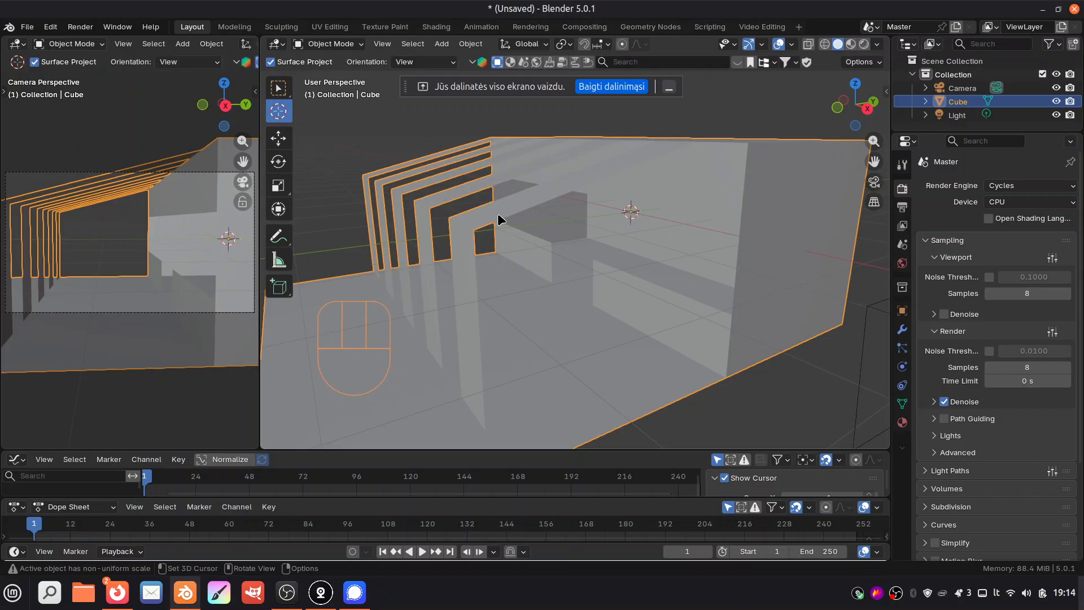
pyautogui.click(613, 265)
pyautogui.click(525, 243)
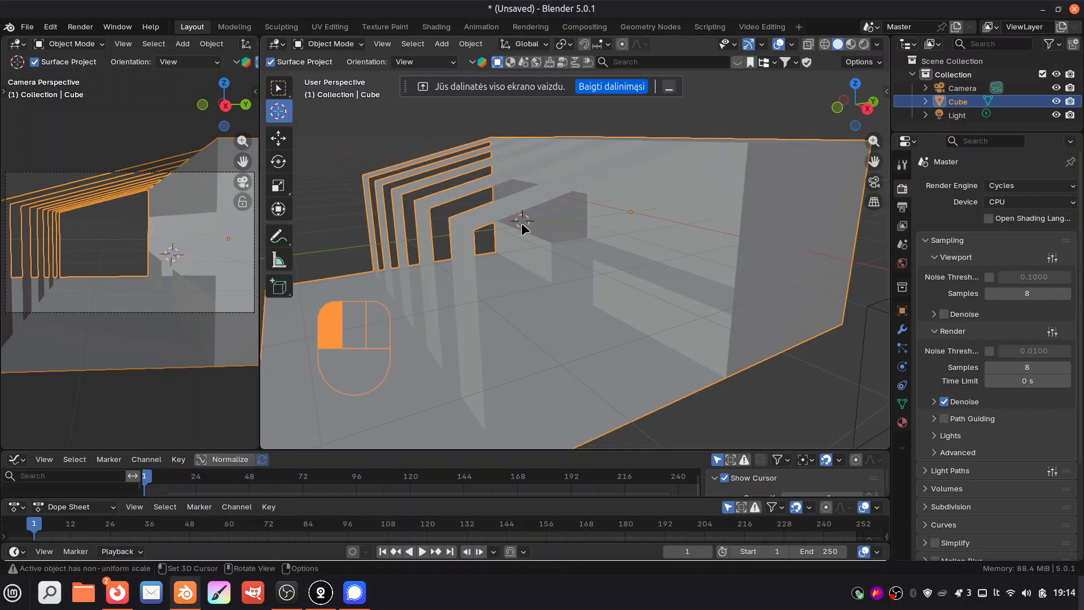
pyautogui.click(622, 272)
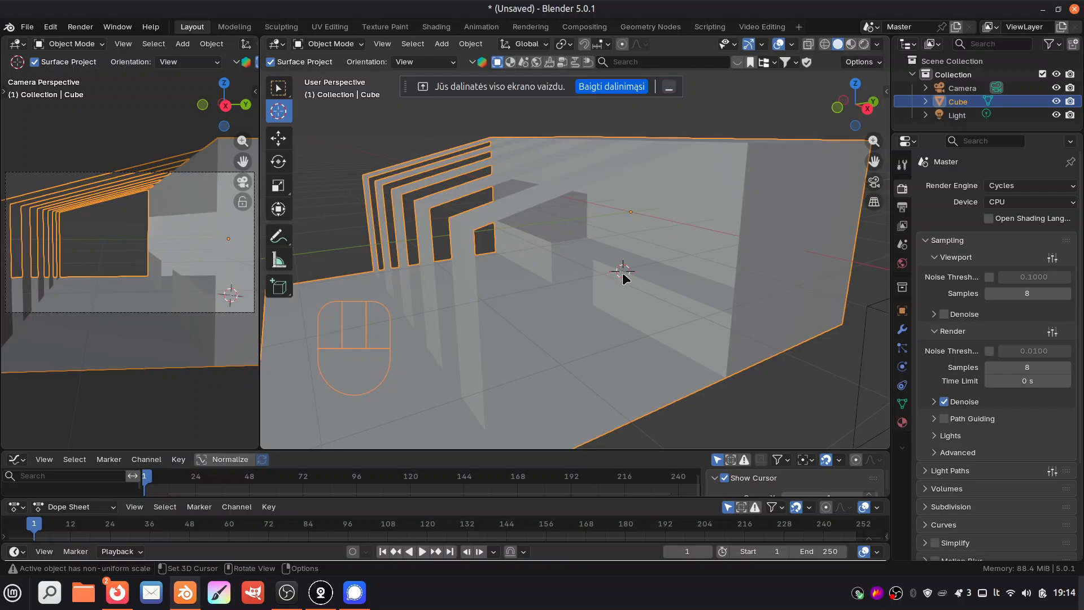
# Step: Add an Archimesh Panel Window mesh at the 3D cursor
pyautogui.hotkey('shift', 'a')
pyautogui.moveTo(636, 300)
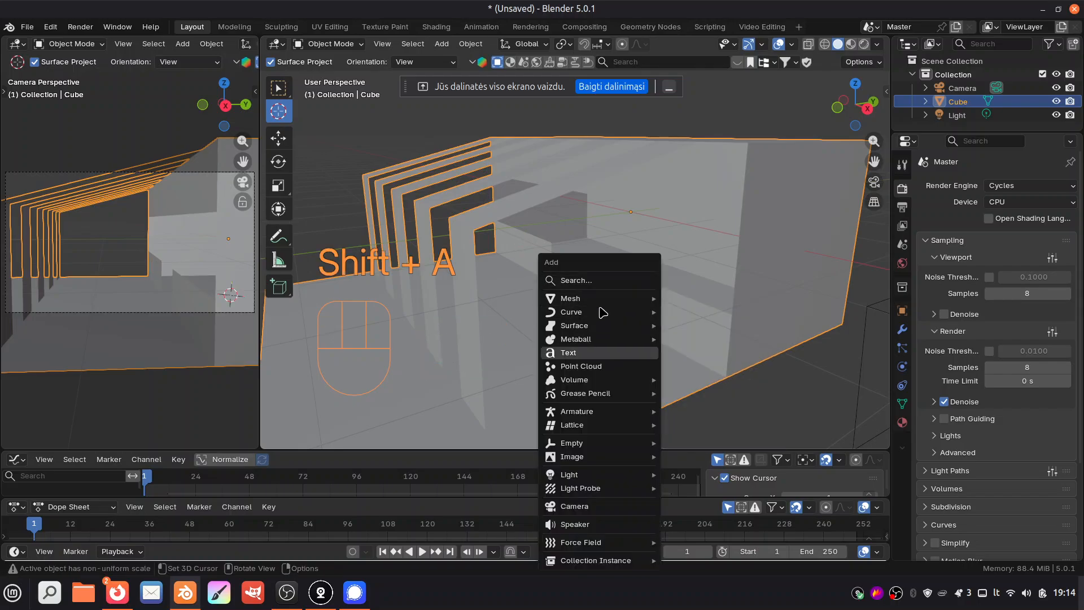
pyautogui.moveTo(723, 443)
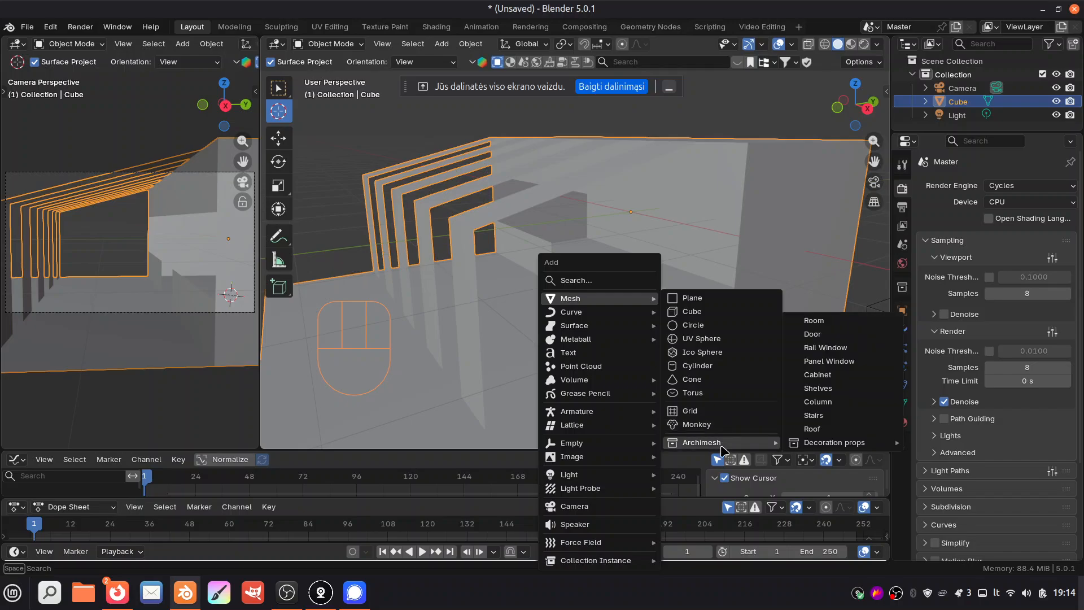
pyautogui.moveTo(844, 446)
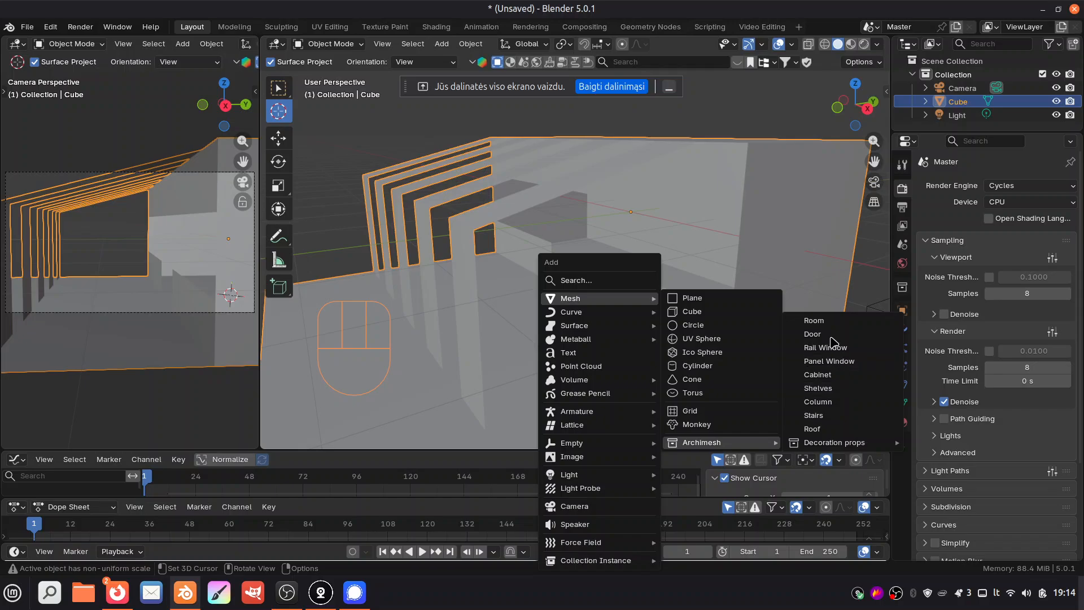
pyautogui.click(861, 362)
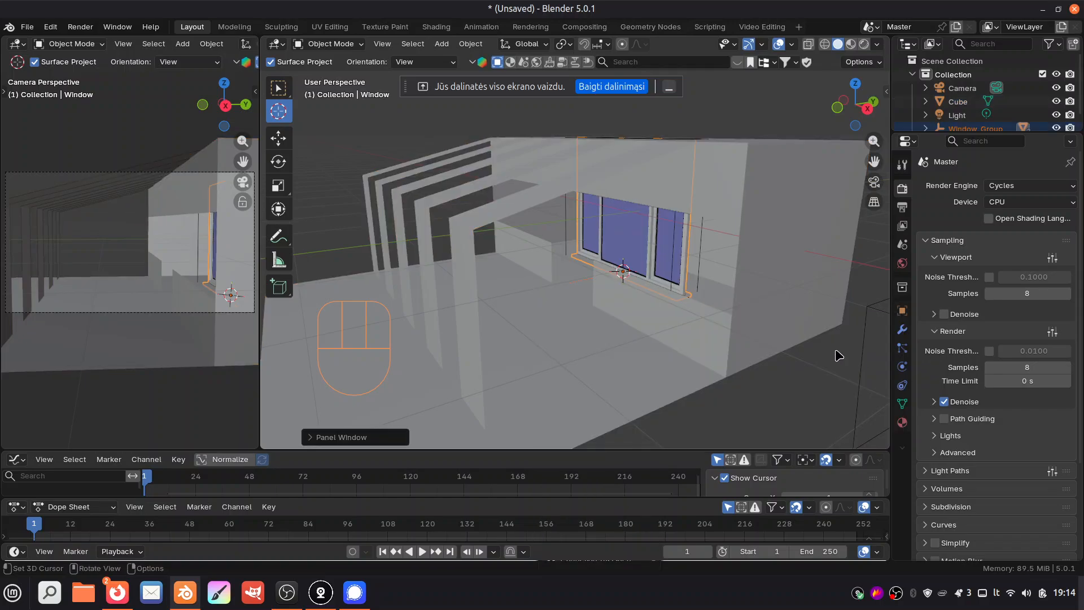
# Step: Turn on snapping with Edge as the snap target and move the panel window onto the near opening's lower edge
pyautogui.press('g')
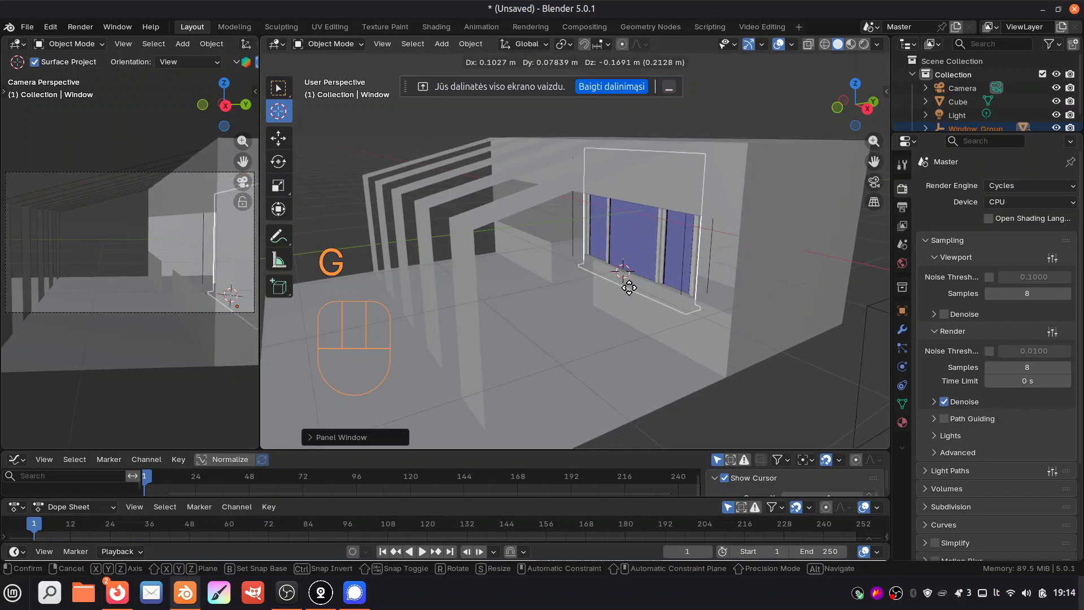
pyautogui.press('Escape')
pyautogui.click(584, 43)
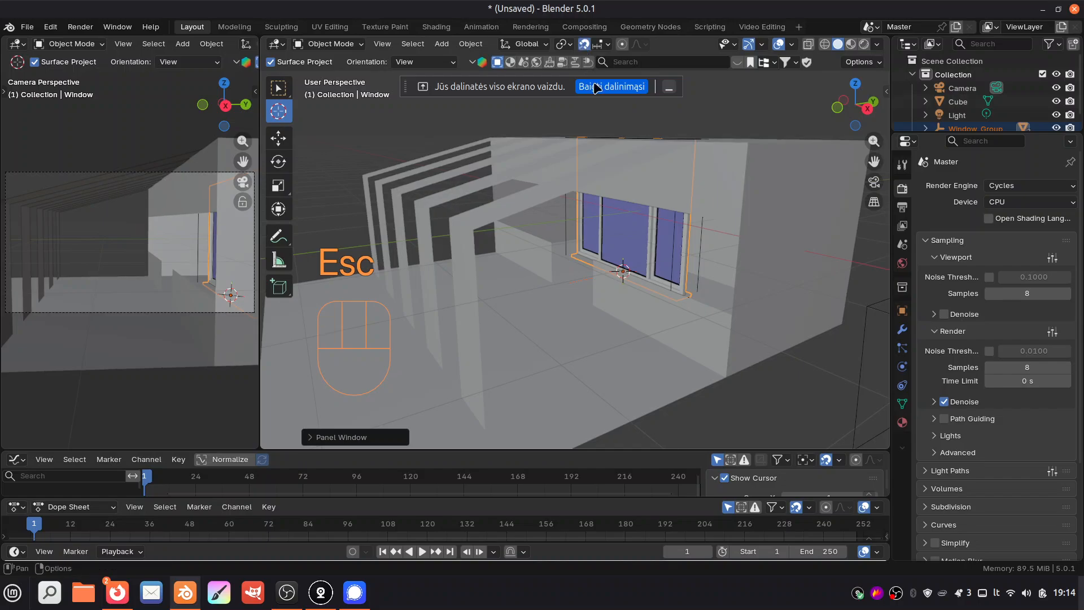
pyautogui.click(602, 44)
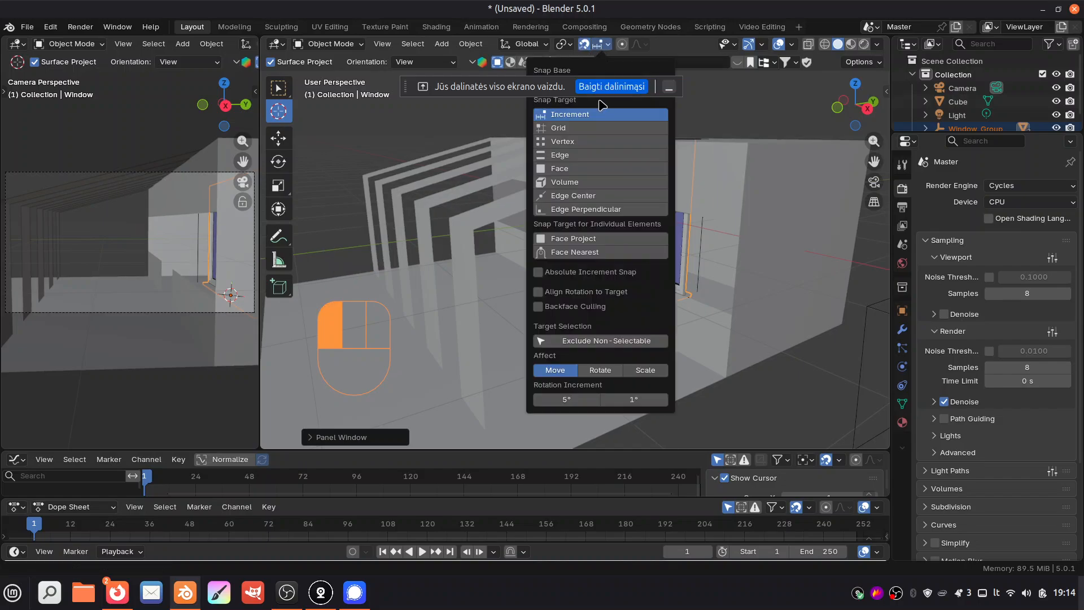
pyautogui.click(588, 154)
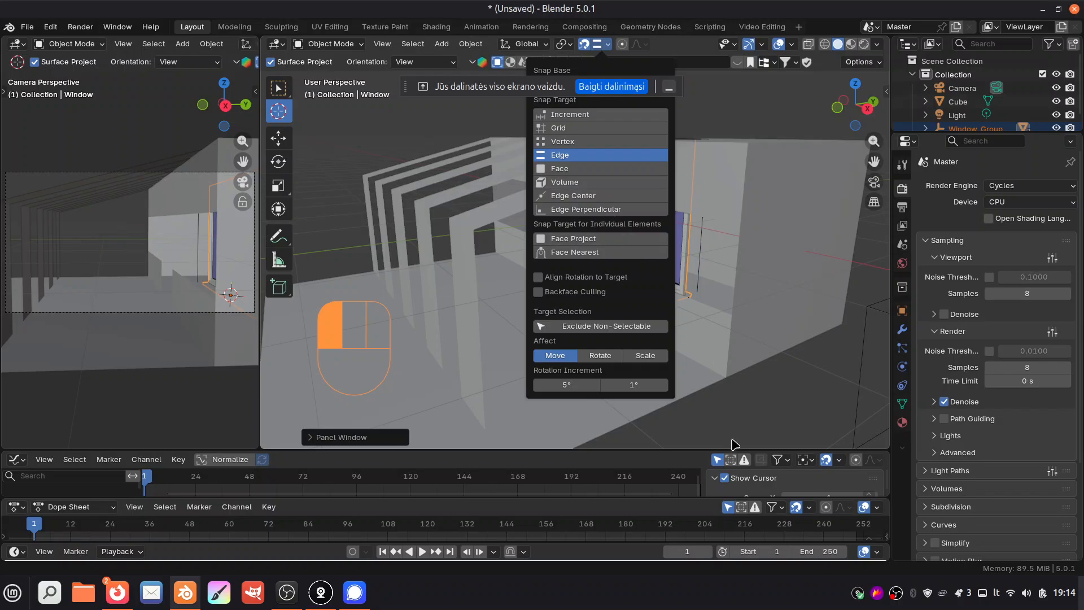
pyautogui.press('g')
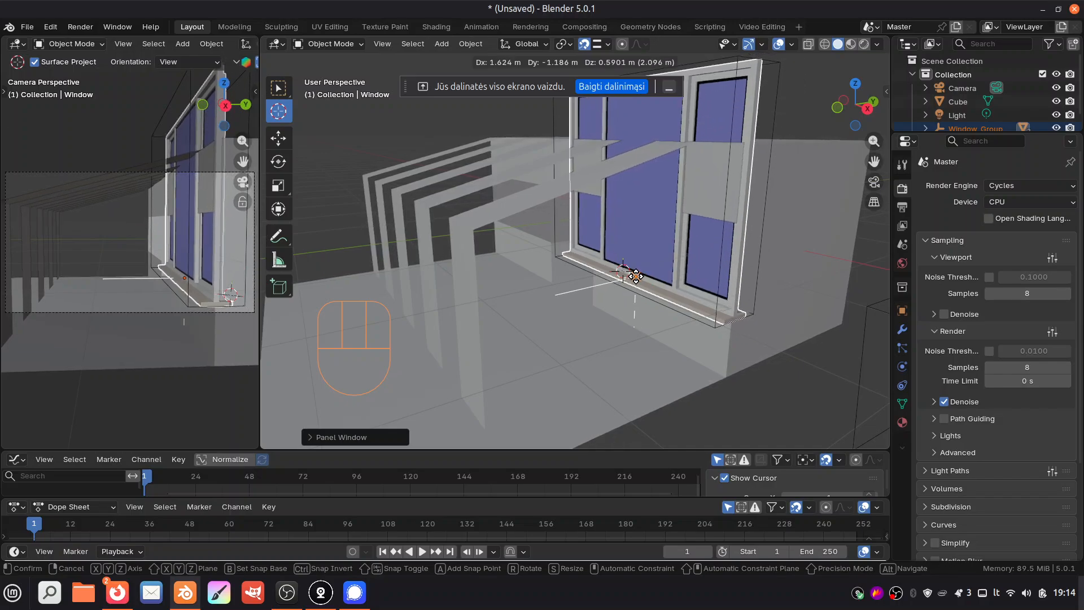
pyautogui.click(637, 276)
# Step: Scale the panel window down uniformly to about 0.4, and stretch it along the global X axis to roughly span the near opening
pyautogui.press('s')
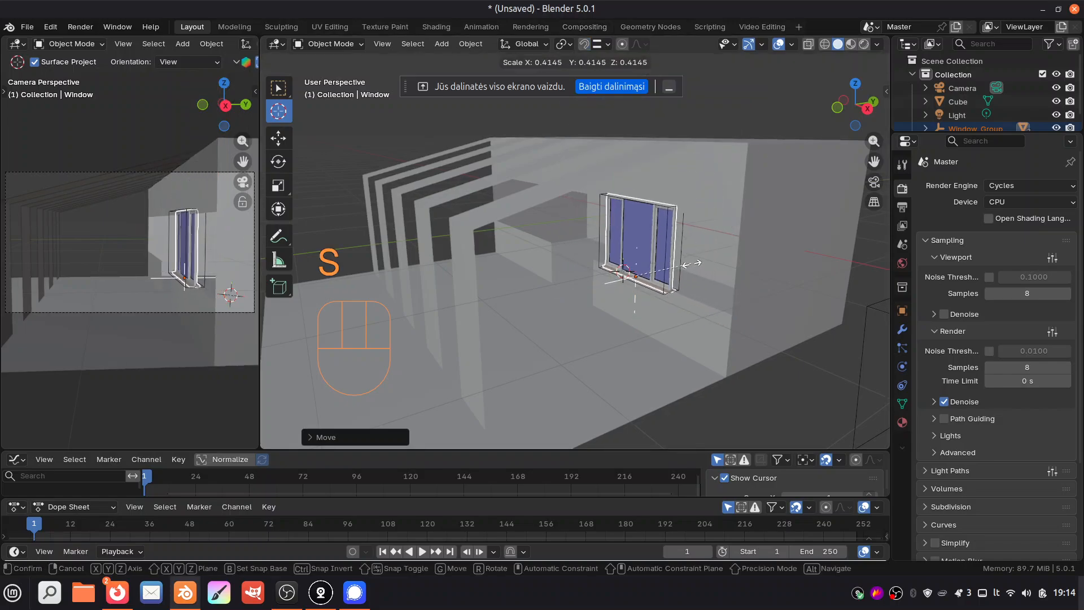
pyautogui.click(686, 267)
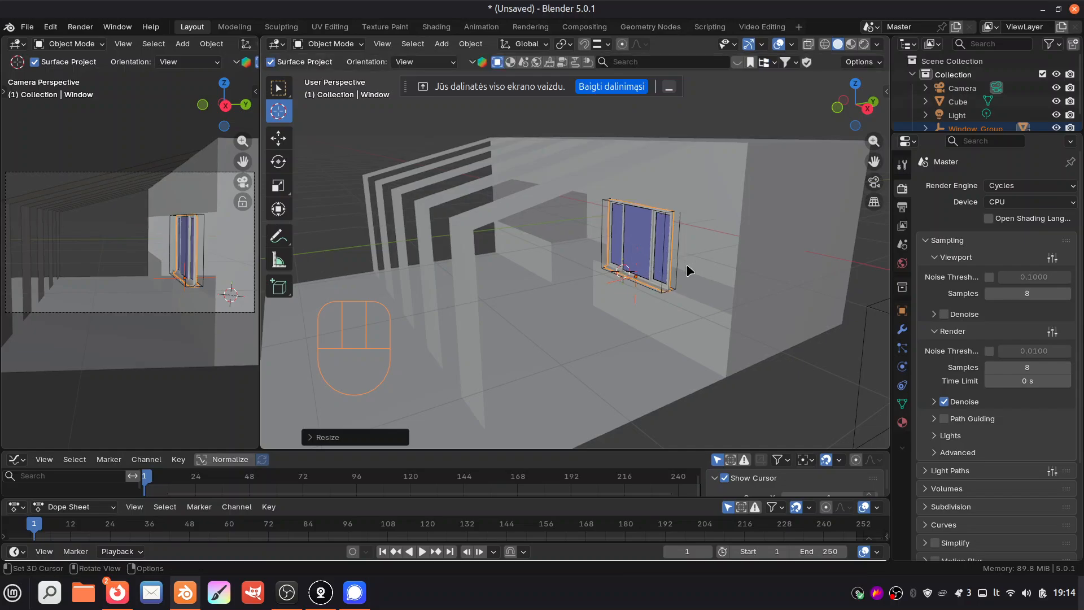
pyautogui.press('s')
pyautogui.press('y')
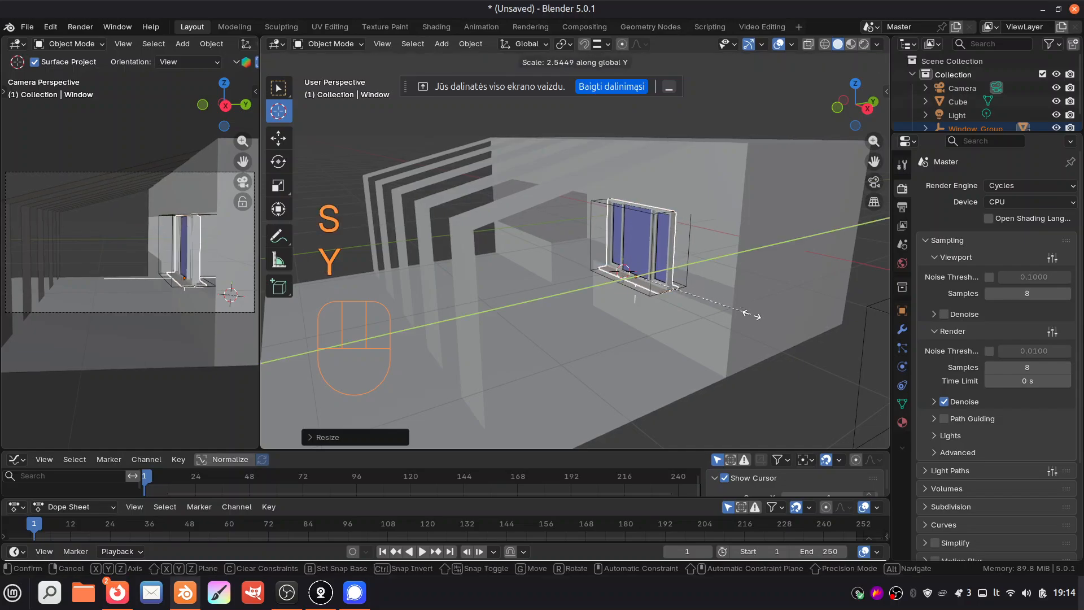
pyautogui.press('x')
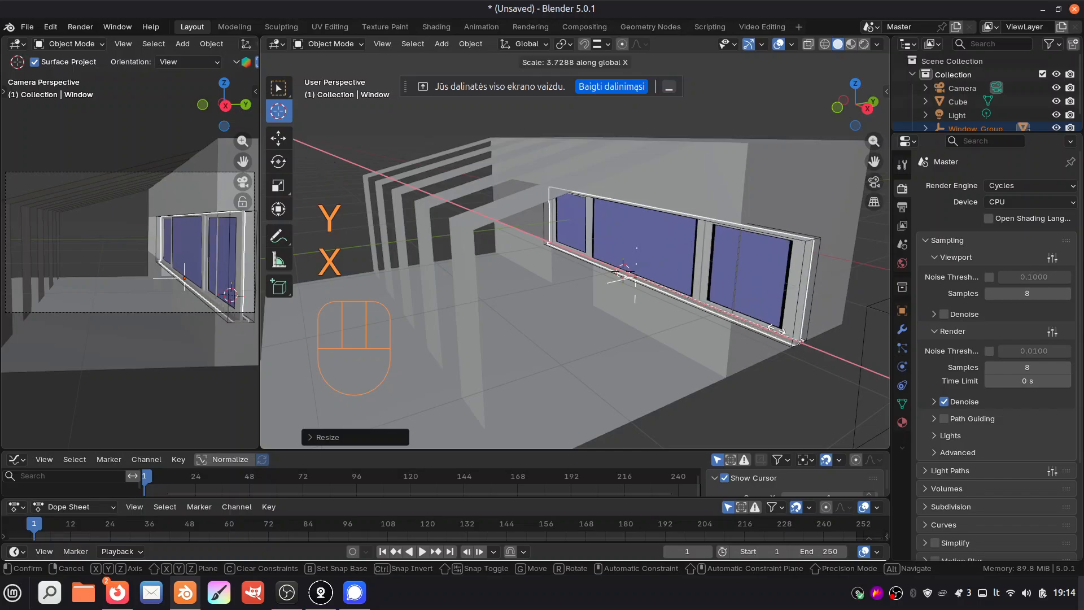
pyautogui.click(639, 266)
# Step: Fit the panel window into the near opening by shifting it and scaling it down slightly along the global X axis
pyautogui.press('g')
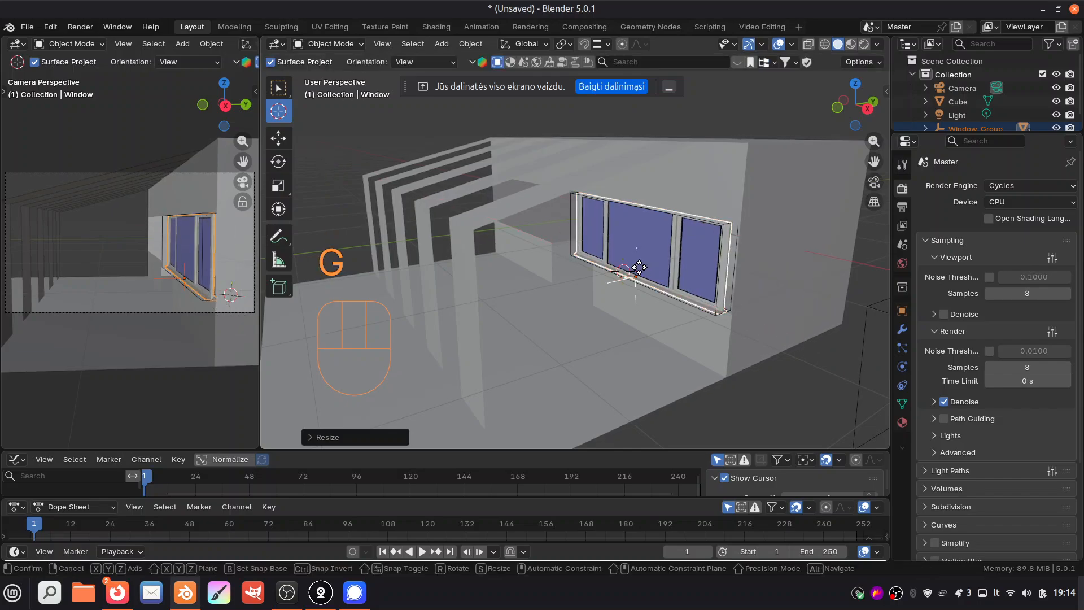
pyautogui.press('x')
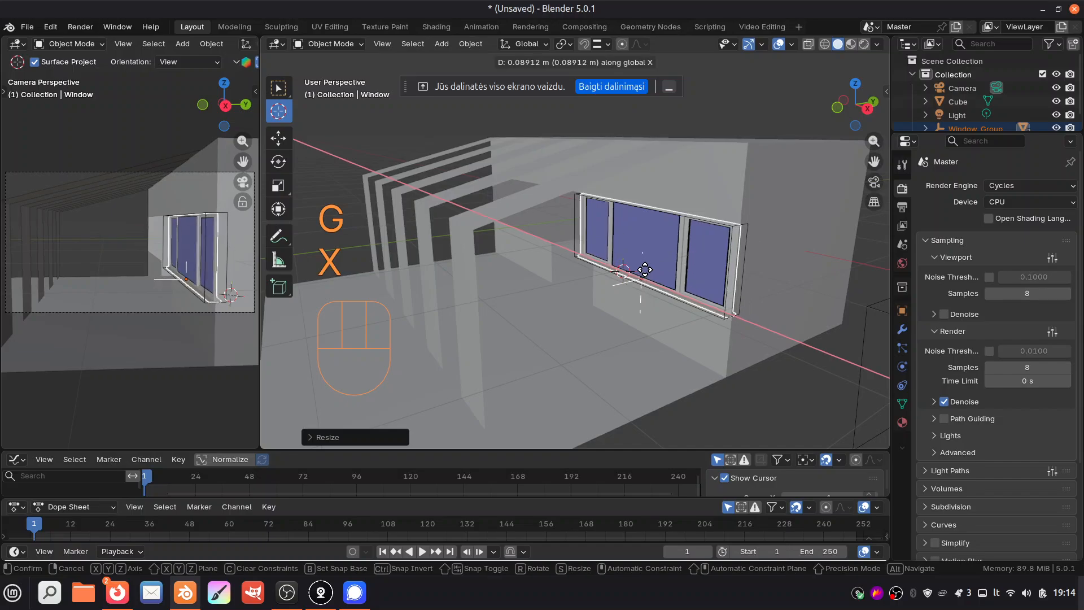
pyautogui.click(658, 289)
pyautogui.press('s')
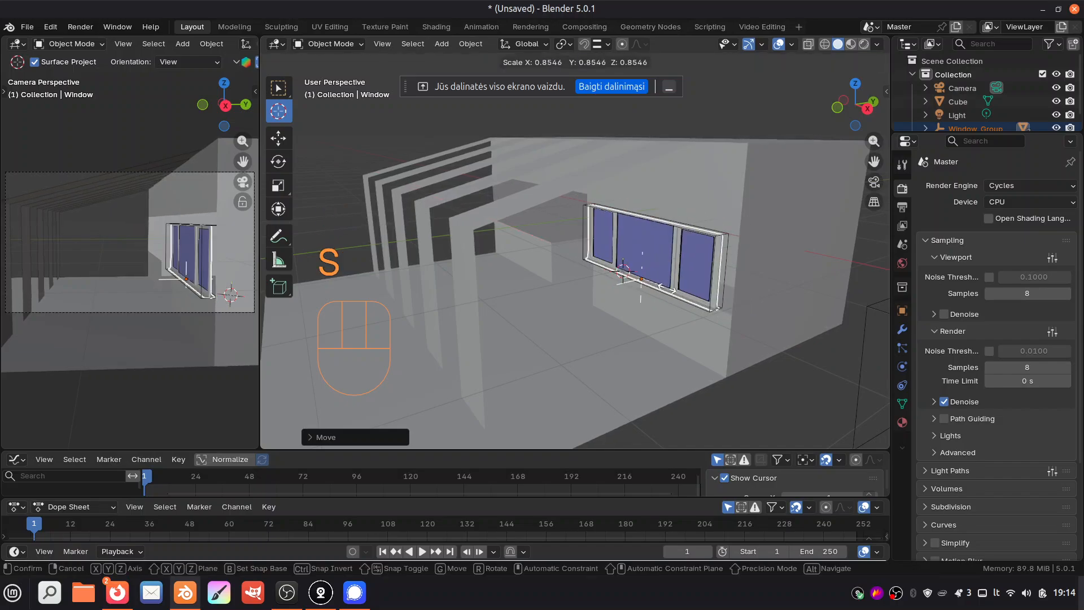
pyautogui.press('x')
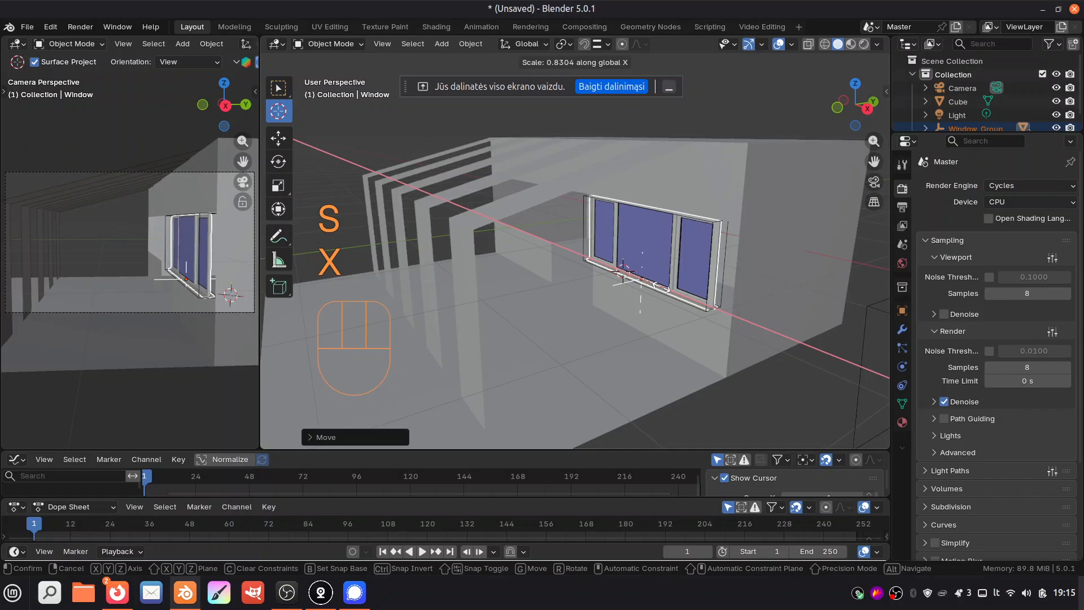
pyautogui.click(661, 285)
pyautogui.press('g')
pyautogui.press('x')
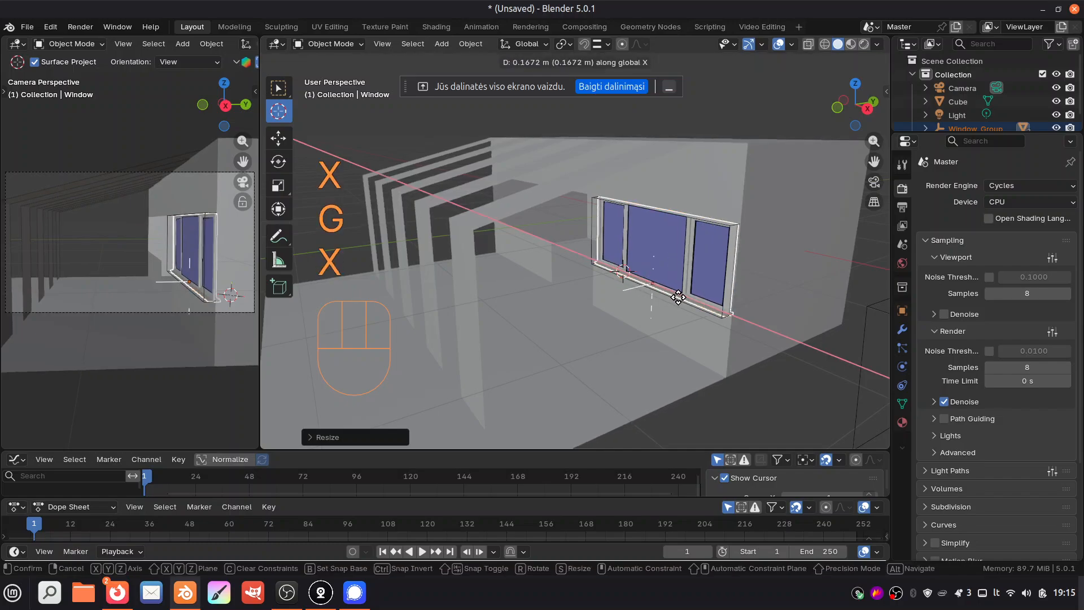
pyautogui.click(672, 291)
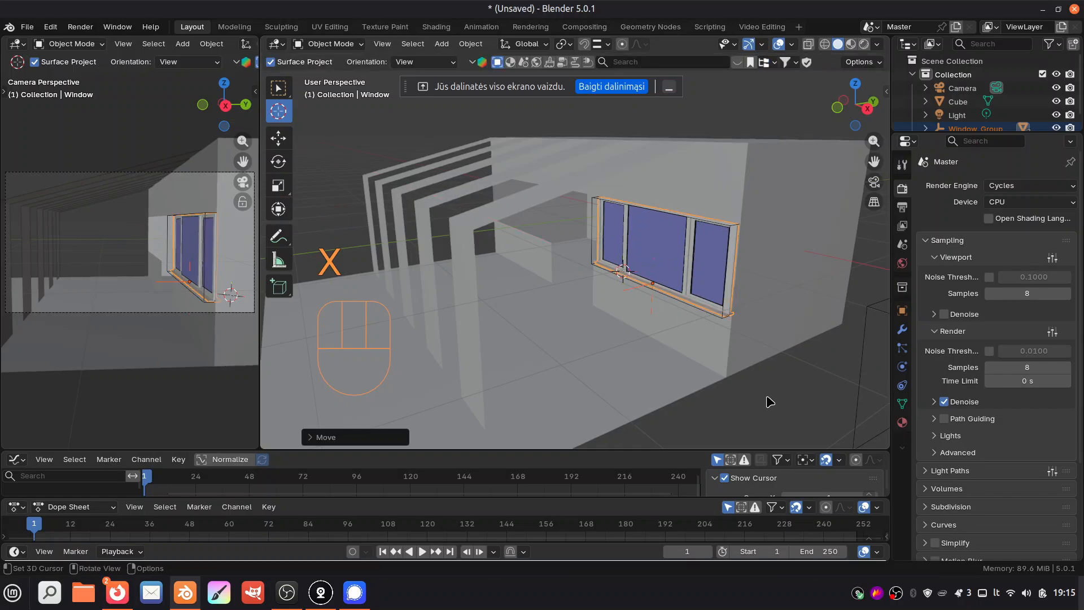
# Step: Duplicate the panel window and move the copy about 2.97 m along negative global X into the far window opening
pyautogui.click(774, 410)
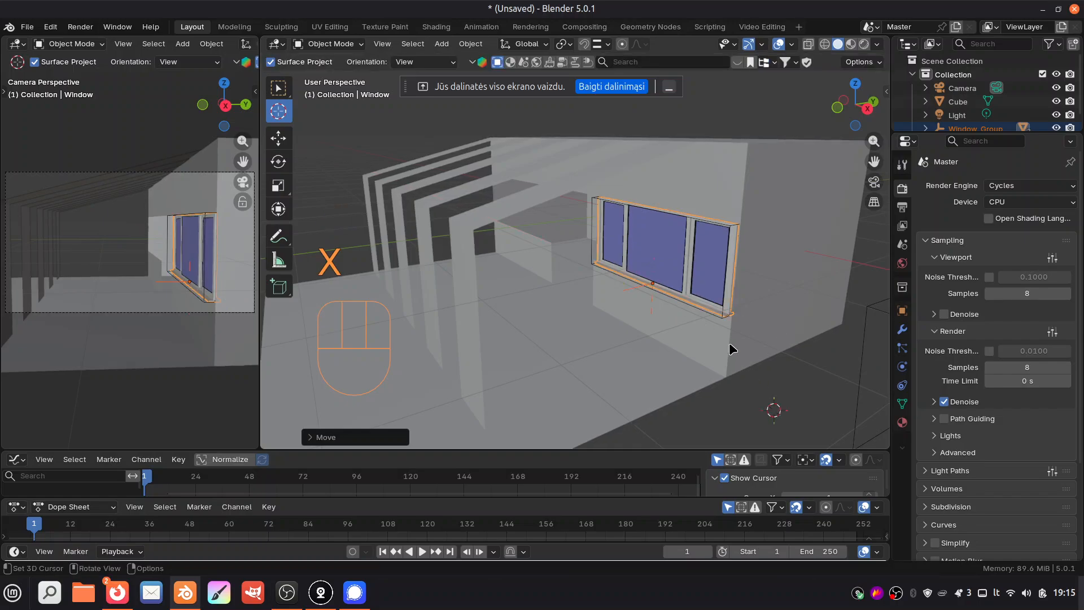
pyautogui.click(651, 299)
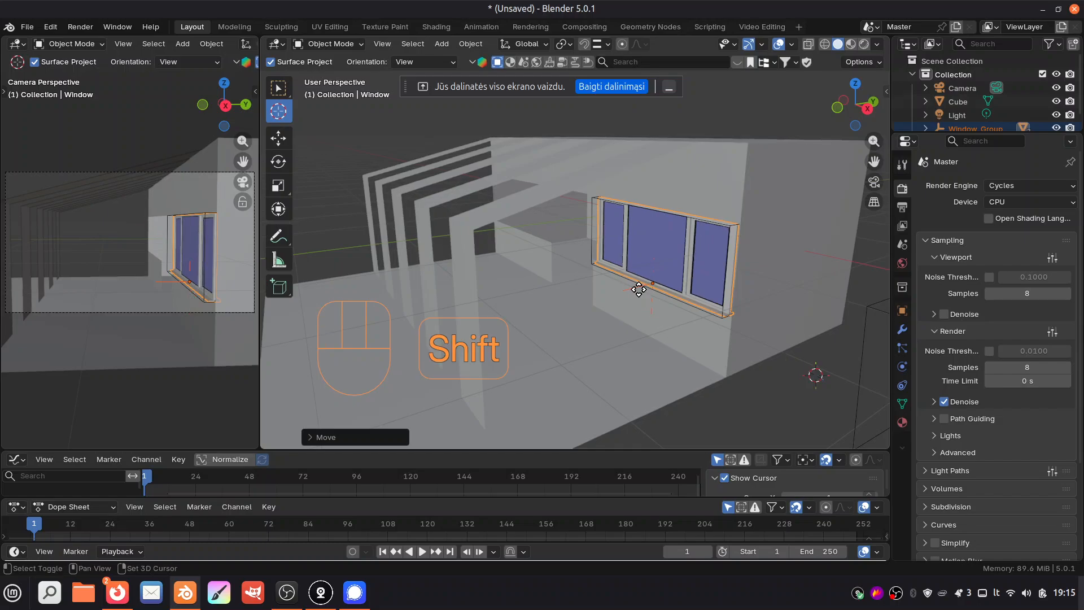
pyautogui.hotkey('shift', 'd')
pyautogui.press('x')
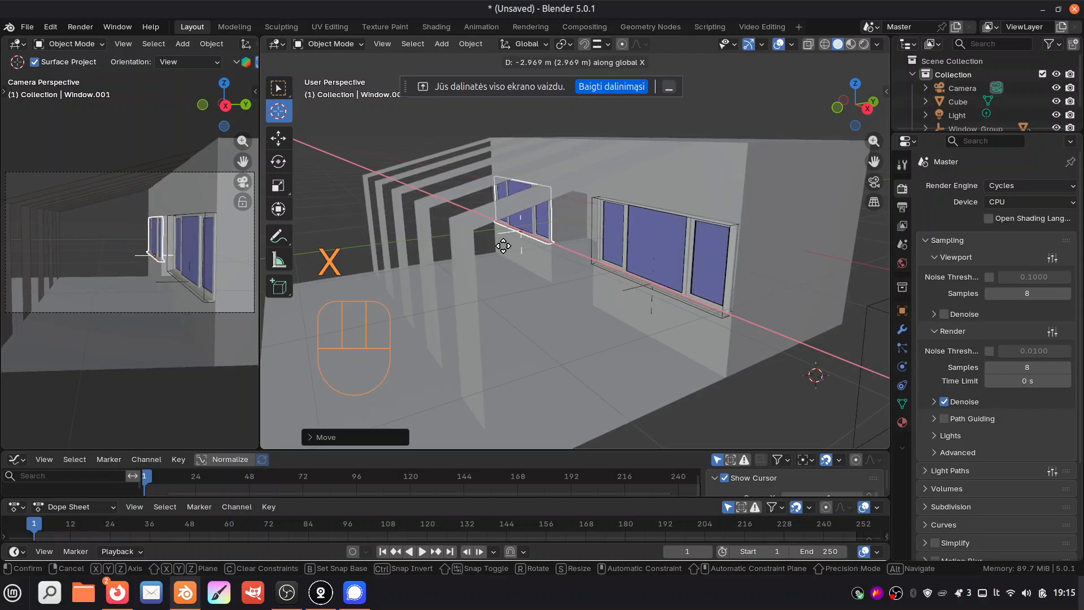
pyautogui.click(503, 245)
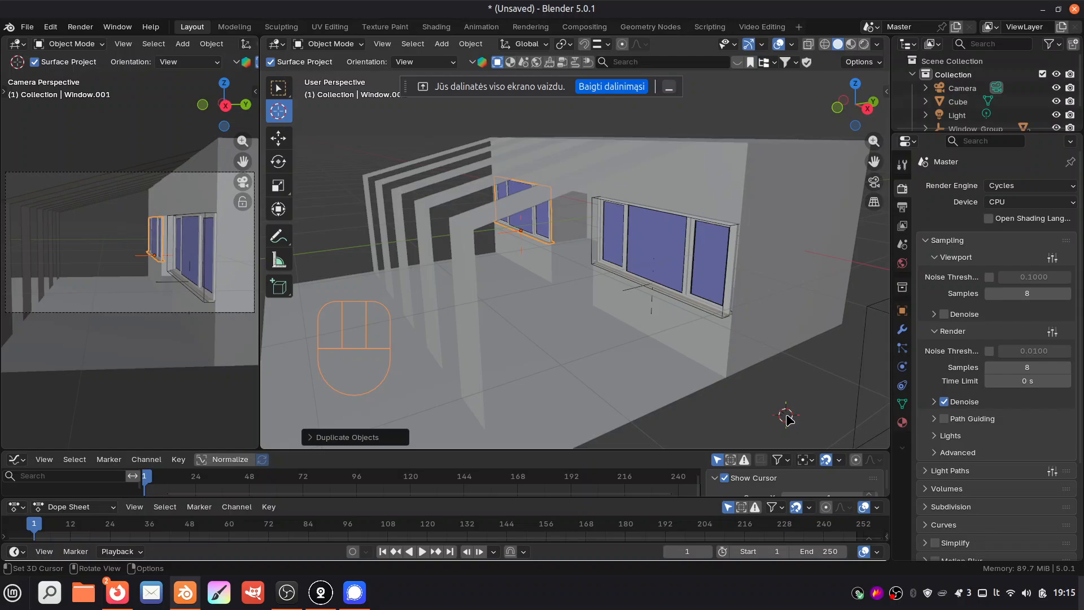
# Step: Reframe the camera so it faces the wall with both windows more directly, and return to the perspective view
pyautogui.press('KP_0')
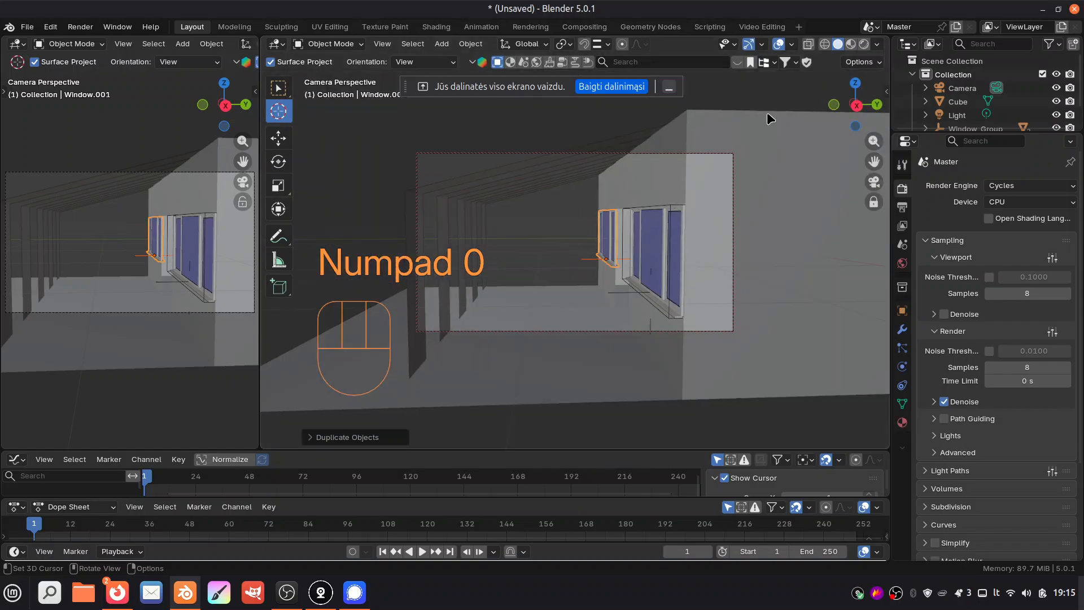
pyautogui.moveTo(839, 103); pyautogui.dragTo(813, 107)
pyautogui.moveTo(815, 444); pyautogui.dragTo(504, 245)
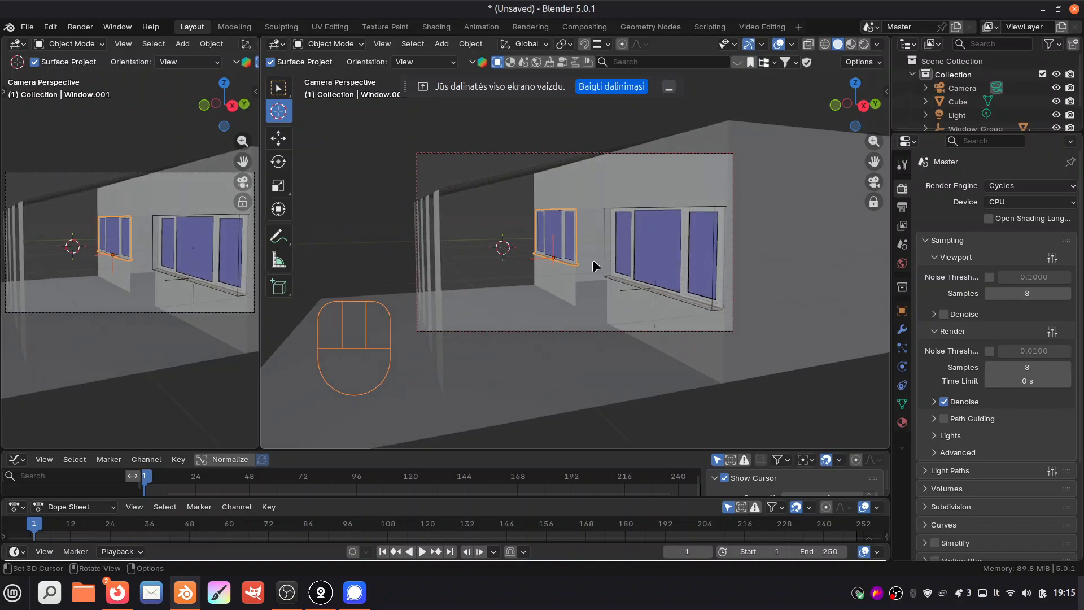
pyautogui.press('KP_0')
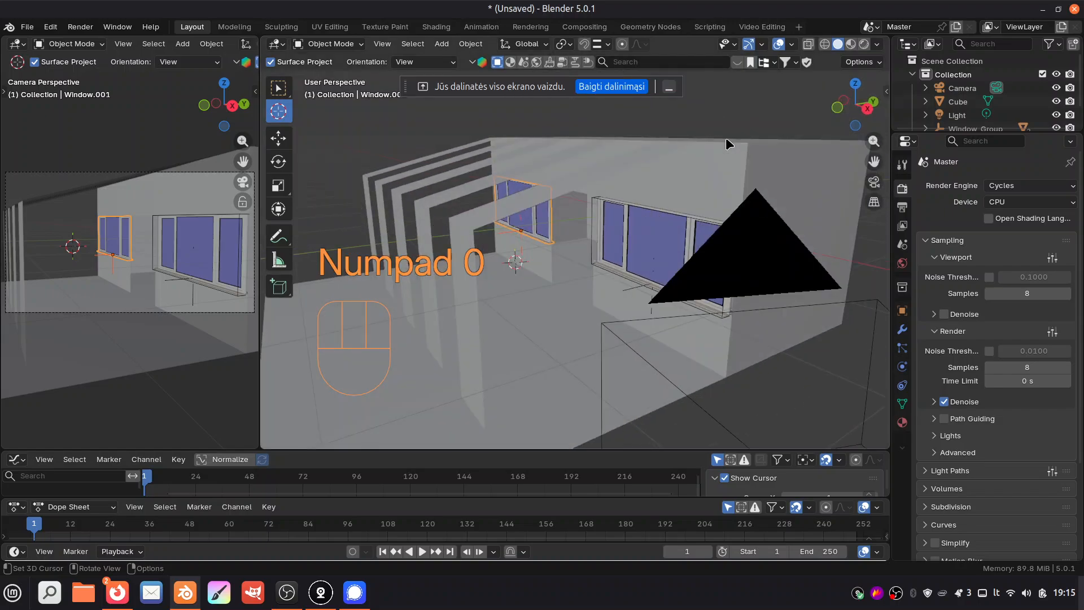
# Step: Place the 3D cursor on the floor at the door opening and add an Archimesh Door there
pyautogui.click(565, 286)
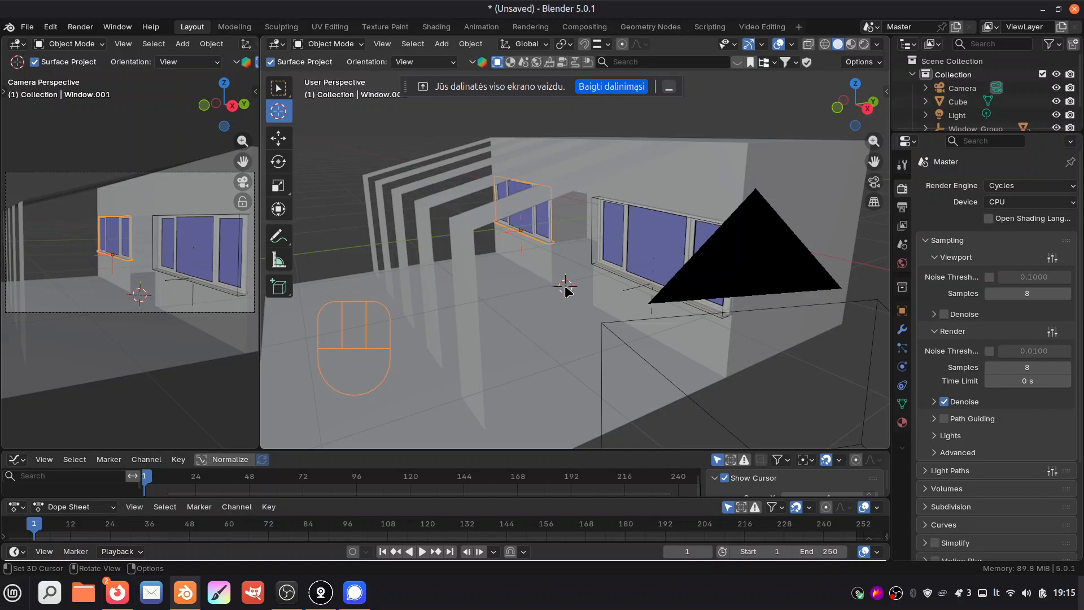
pyautogui.hotkey('shift', 'a')
pyautogui.moveTo(558, 314)
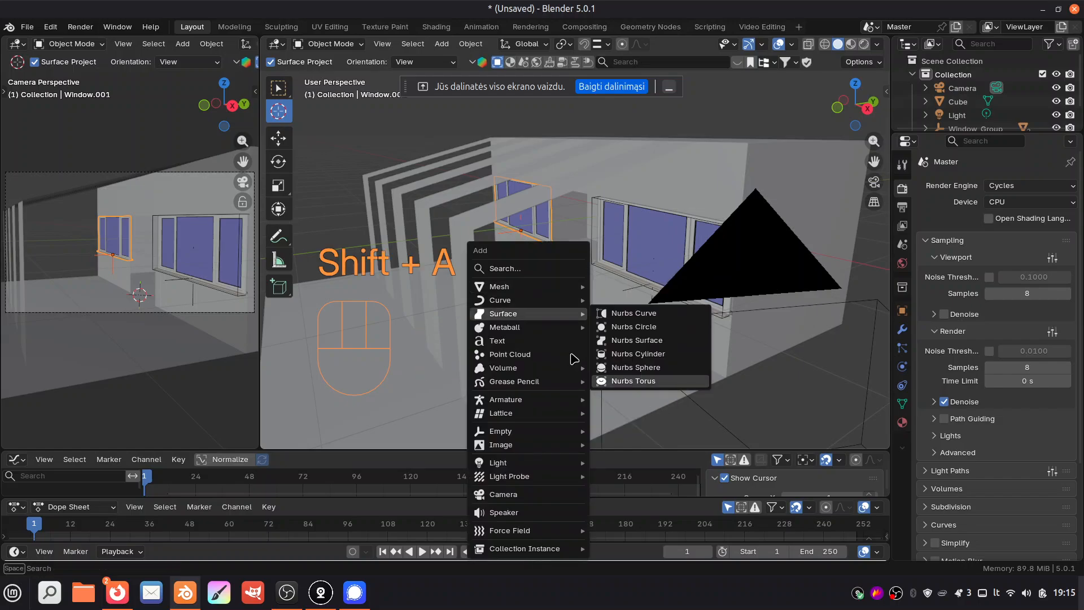
pyautogui.moveTo(502, 288)
pyautogui.moveTo(658, 435)
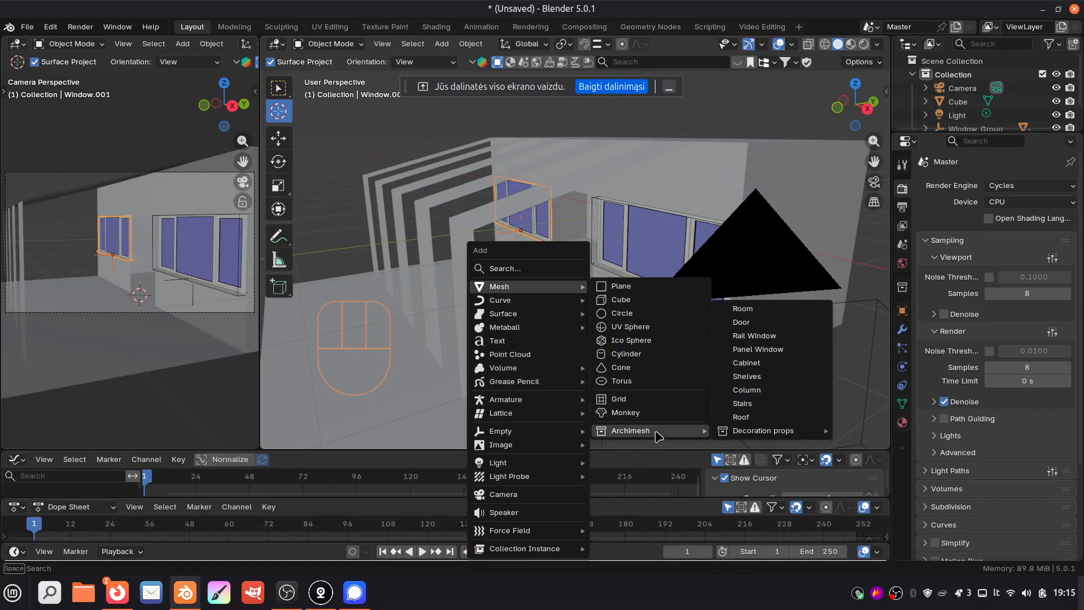
pyautogui.click(751, 323)
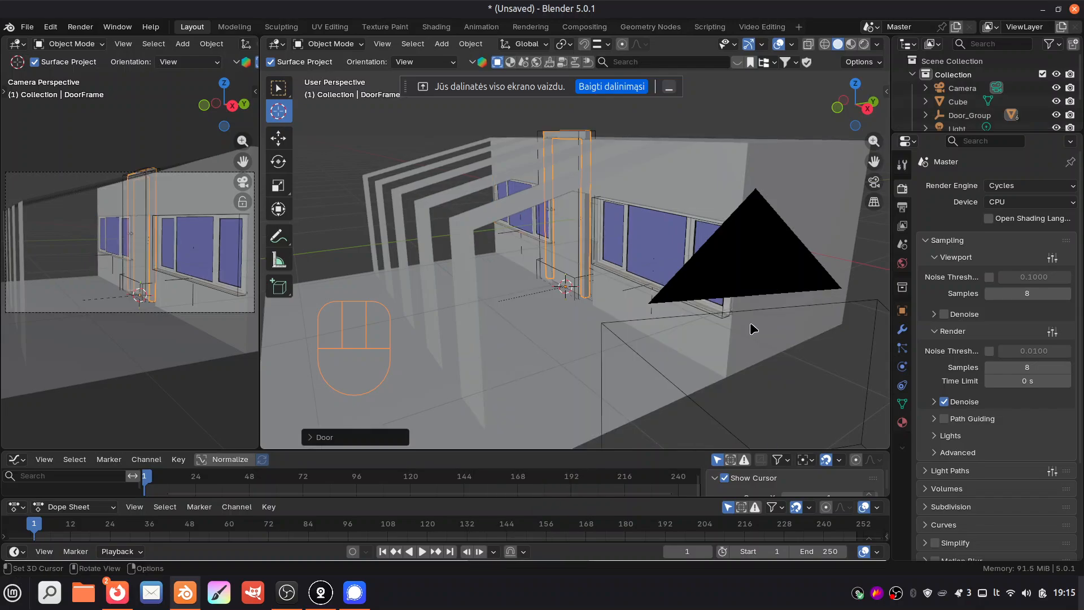
pyautogui.press('s')
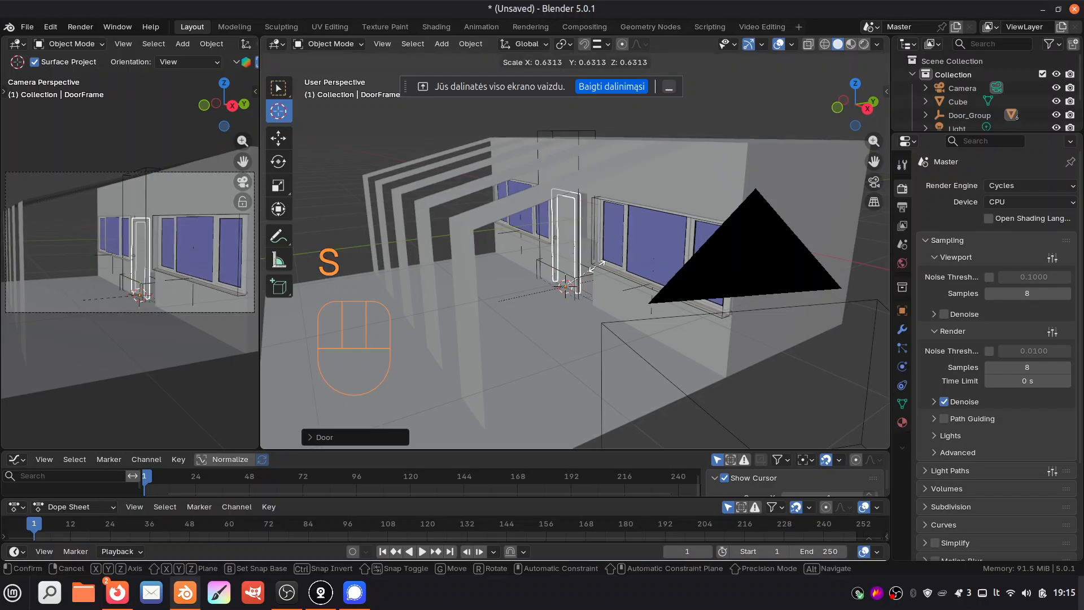
pyautogui.press('Escape')
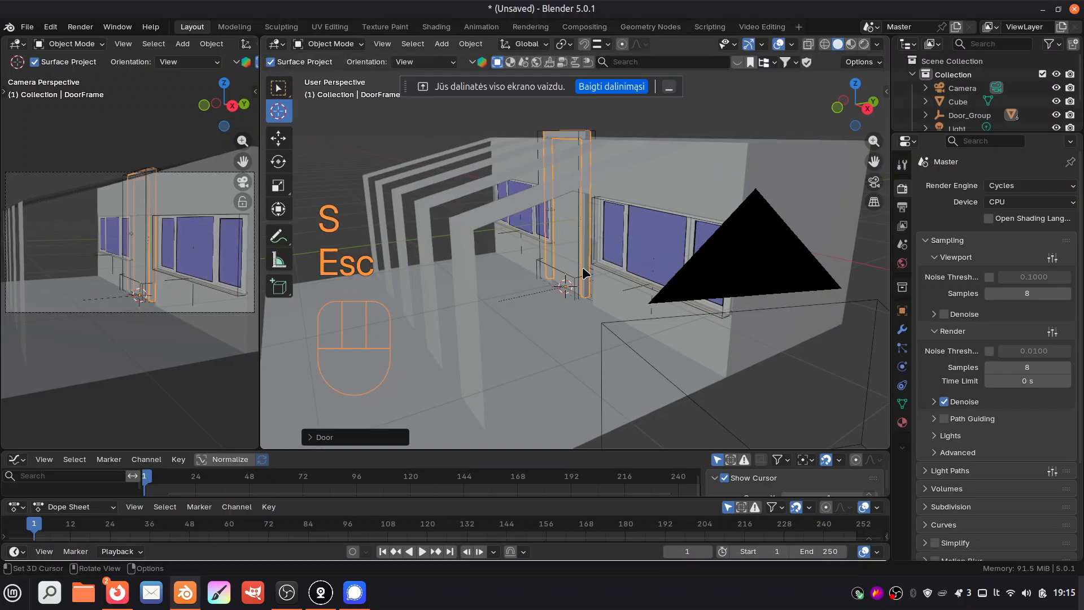
pyautogui.click(561, 290)
pyautogui.click(546, 290)
pyautogui.click(550, 269)
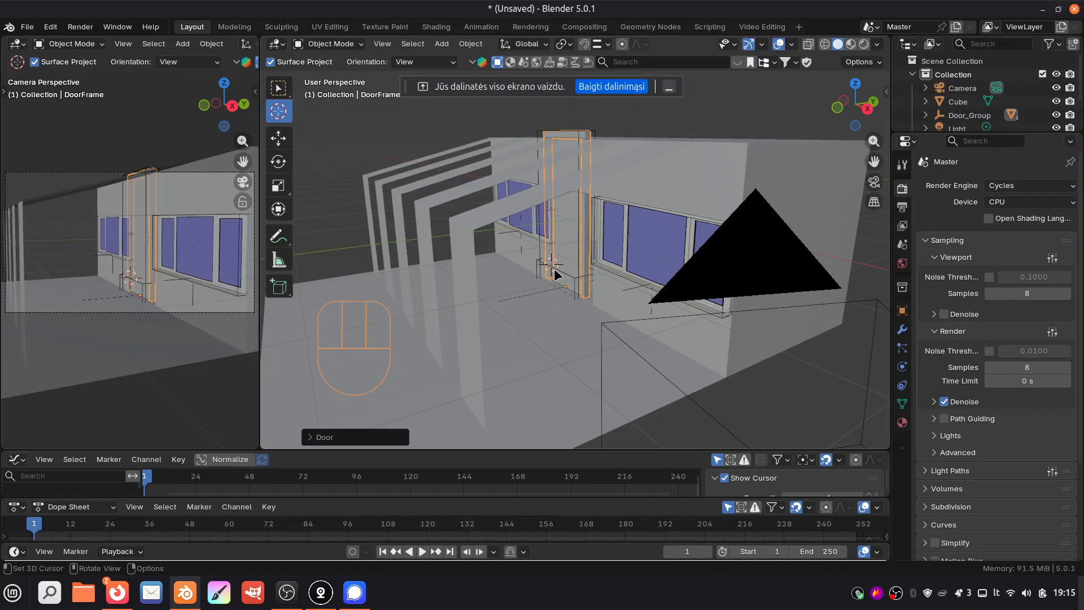
pyautogui.click(569, 279)
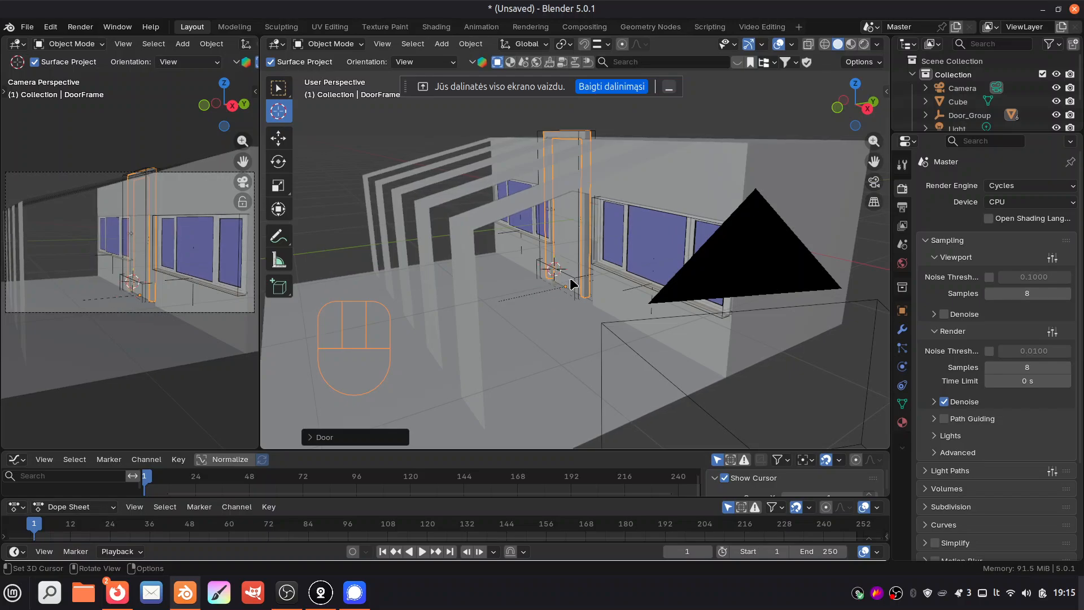
pyautogui.click(327, 43)
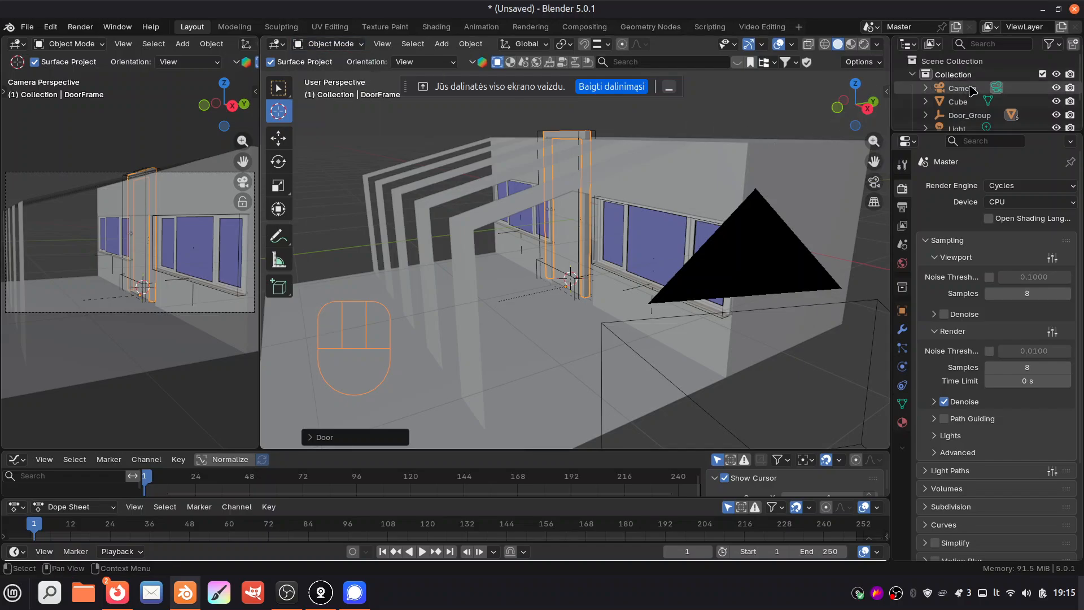
# Step: Enlarge the outliner, expand Door_Group, and select it together with CTRL_Baseboard, CTRL_Hole.001 and DoorFrame
pyautogui.scroll(-1, 971, 99)
pyautogui.click(971, 103)
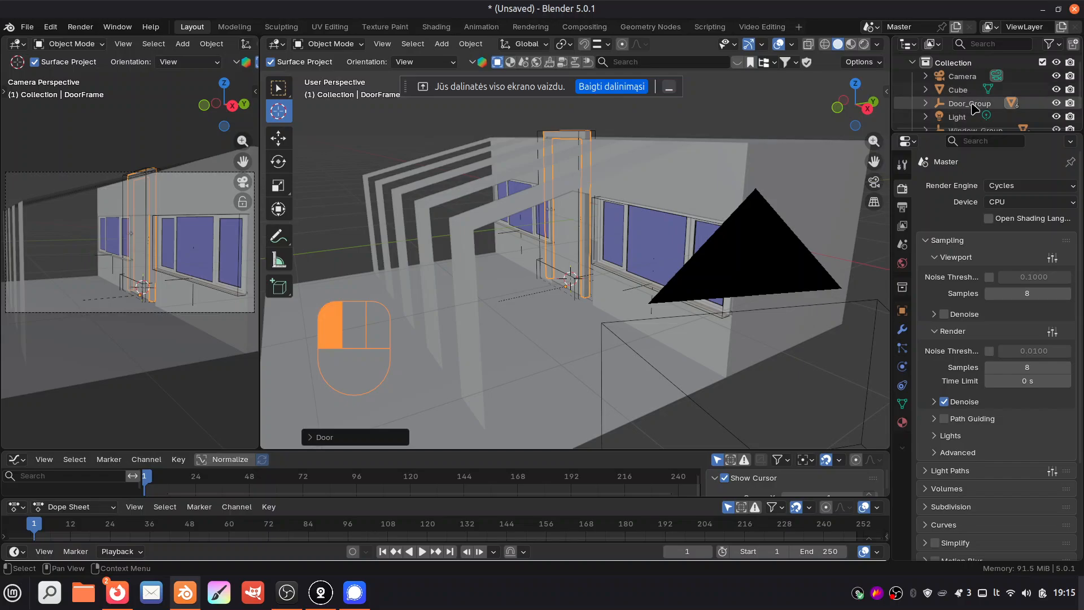
pyautogui.moveTo(946, 131); pyautogui.dragTo(946, 354)
pyautogui.click(925, 115)
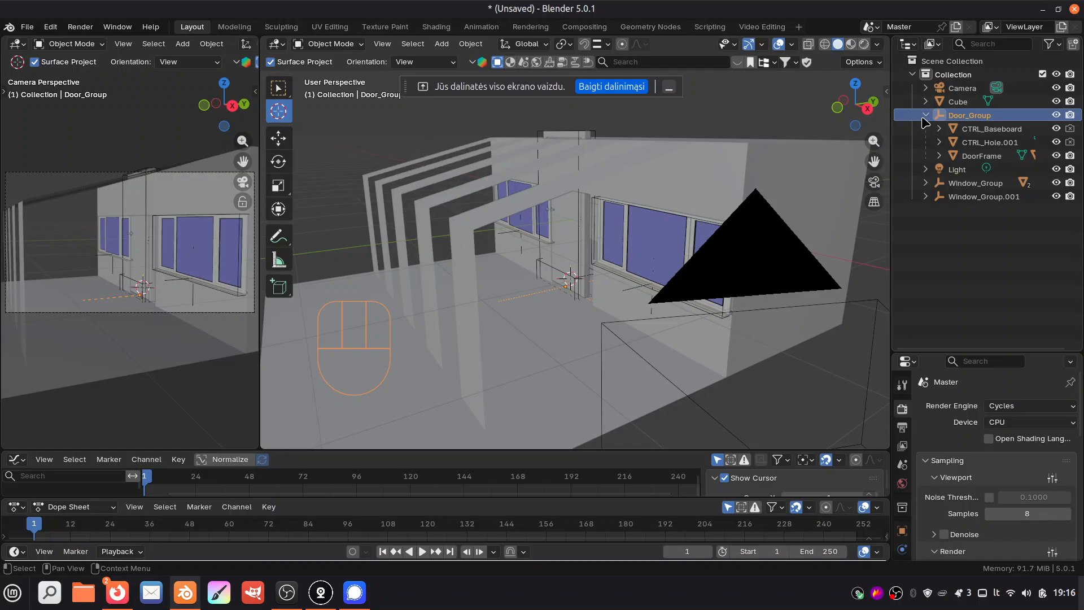
pyautogui.keyDown('shift'); pyautogui.click(974, 156); pyautogui.keyUp('shift')
# Step: Resize the whole door group uniformly and shift it about 0.12 m along the global X axis to fit the door opening
pyautogui.press('s')
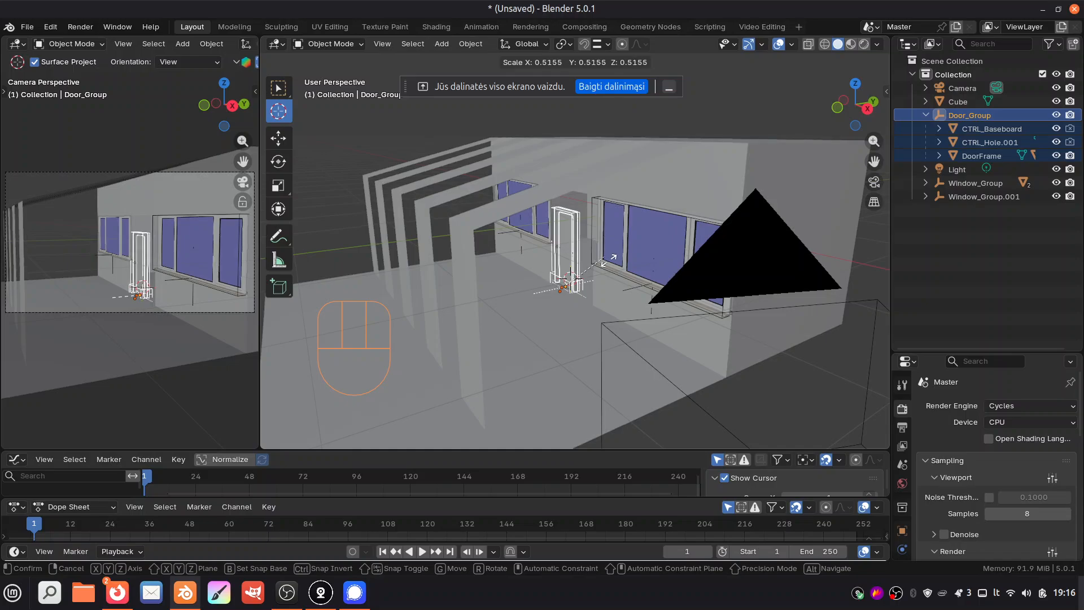
pyautogui.click(623, 276)
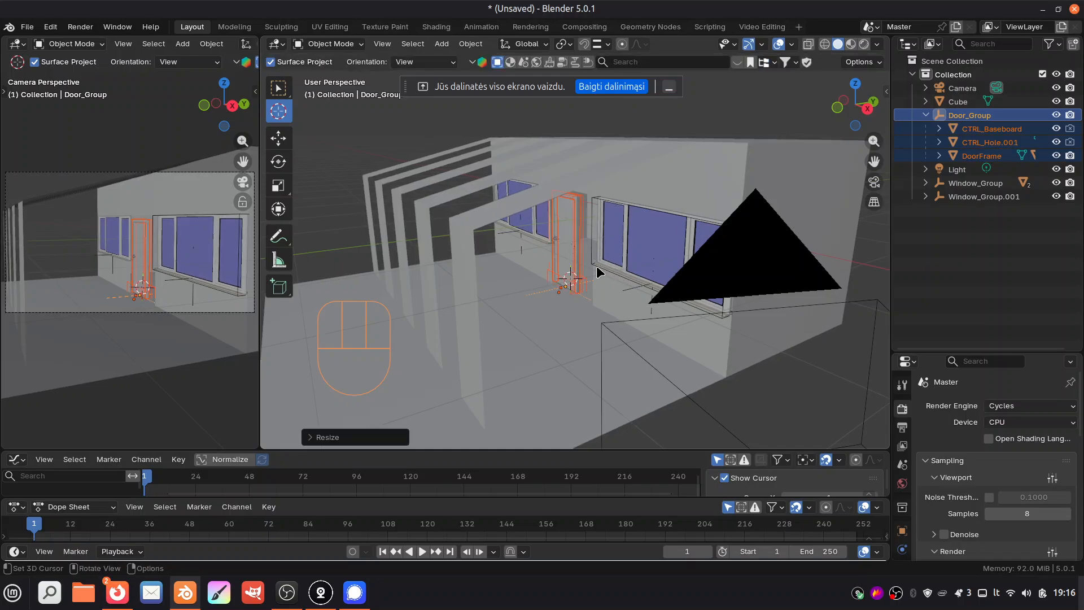
pyautogui.press('g')
pyautogui.press('x')
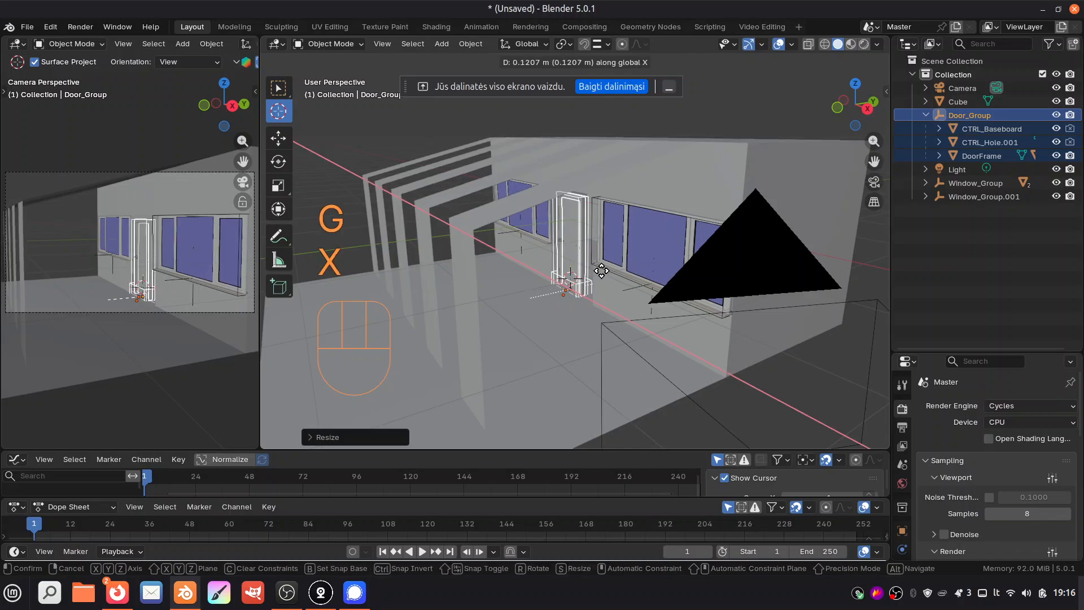
pyautogui.click(601, 268)
pyautogui.press('s')
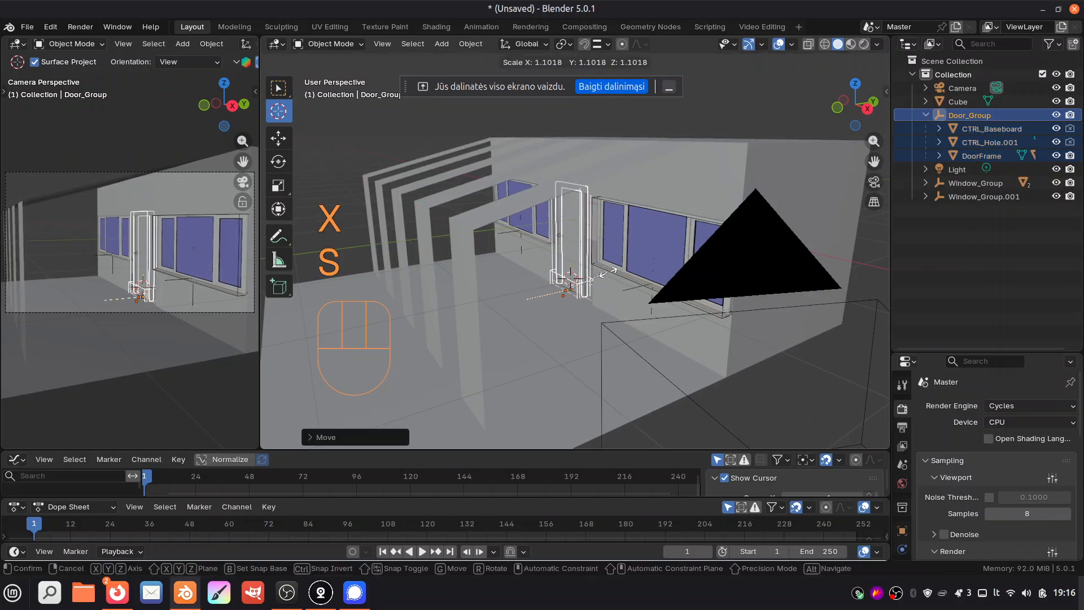
pyautogui.click(621, 278)
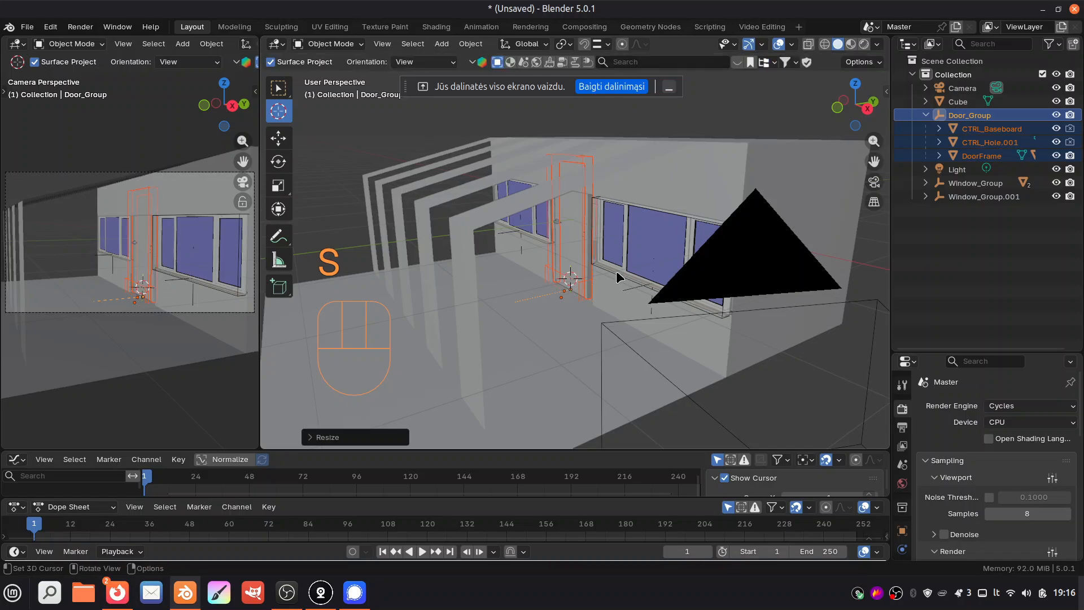
# Step: Check the door's fit from another angle and through the camera, with everything deselected
pyautogui.click(641, 121)
pyautogui.moveTo(830, 113); pyautogui.dragTo(856, 114)
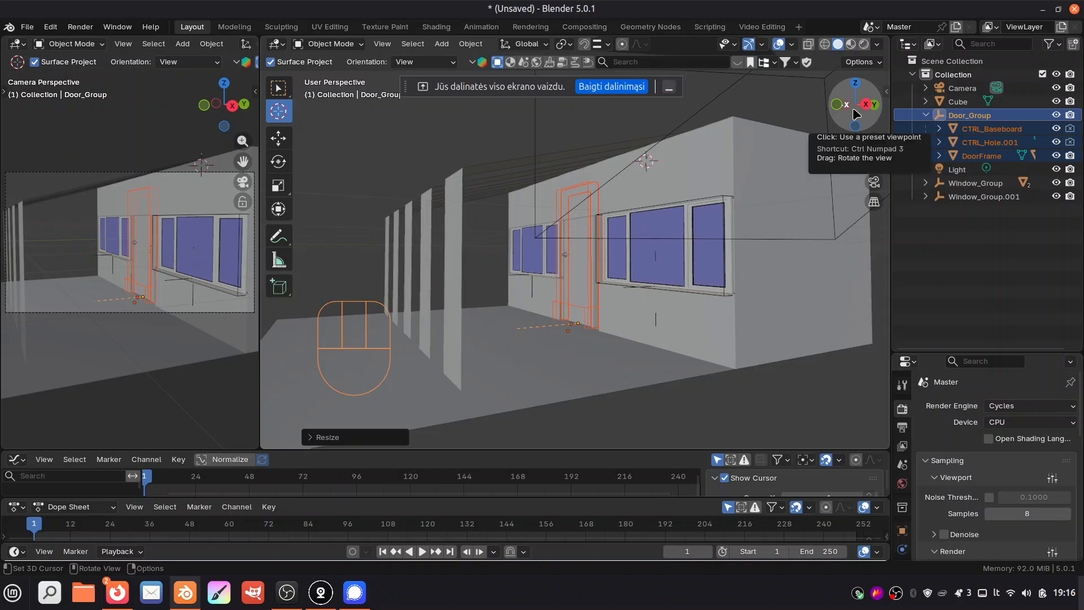
pyautogui.press('KP_0')
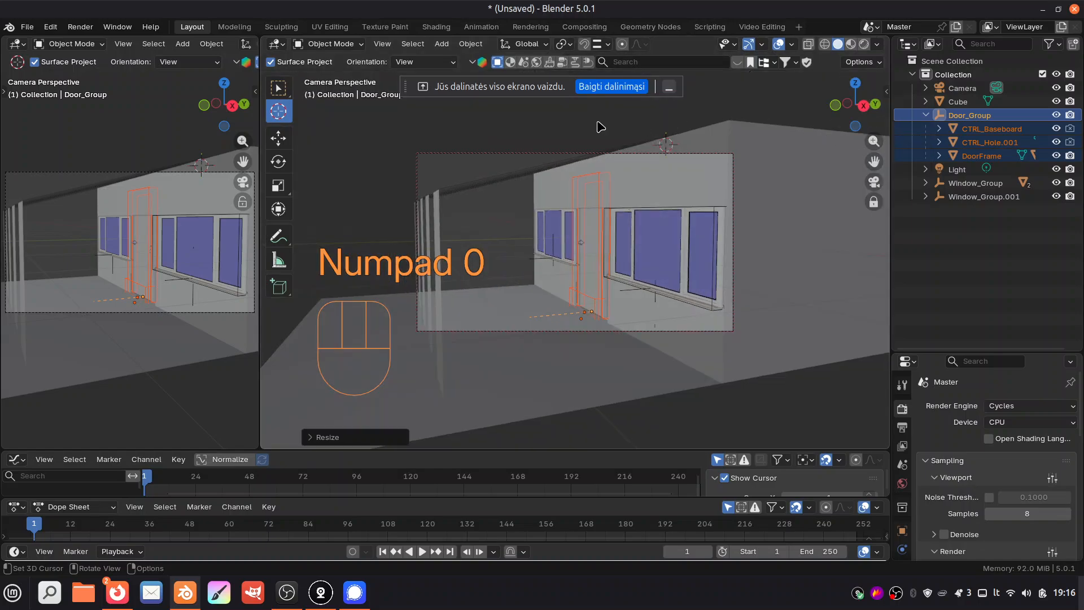
pyautogui.hotkey('alt', 'a')
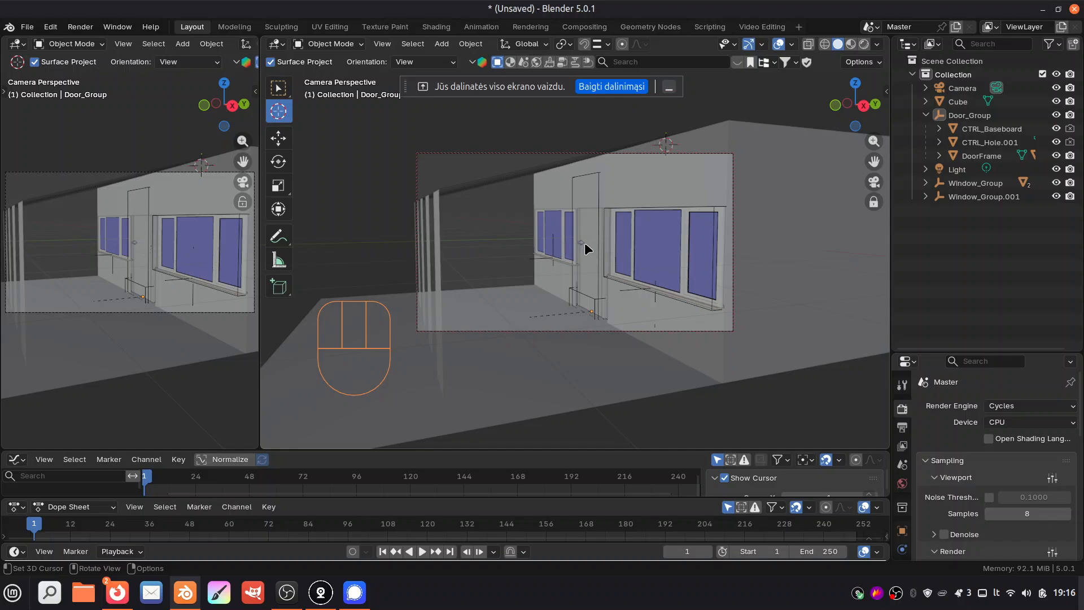
# Step: Select DoorFrame on its own, reduce its height by scaling it along the global Z axis, and deselect everything
pyautogui.click(969, 115)
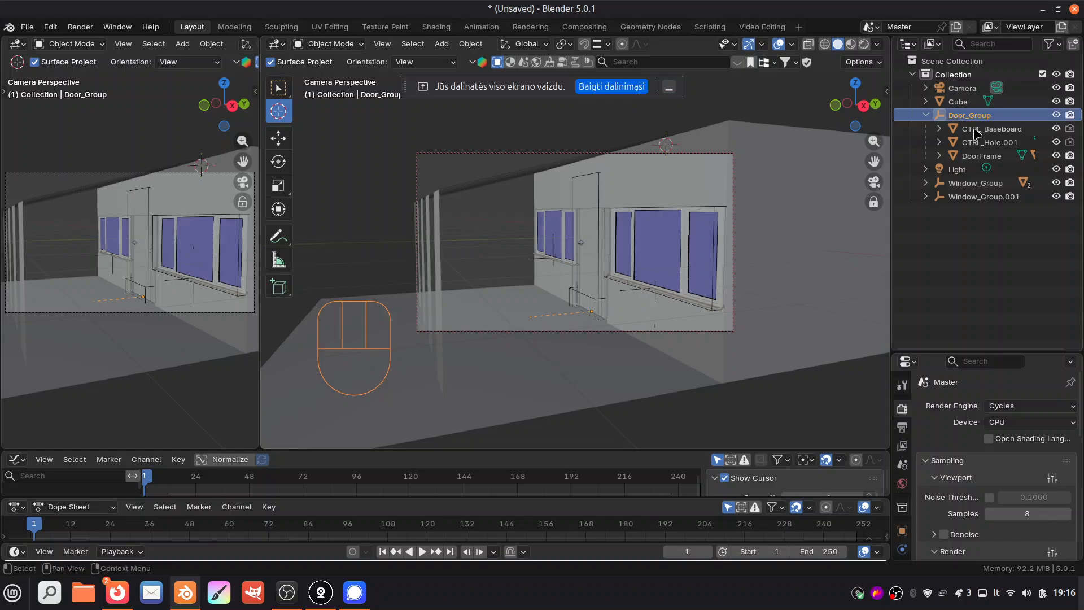
pyautogui.click(981, 156)
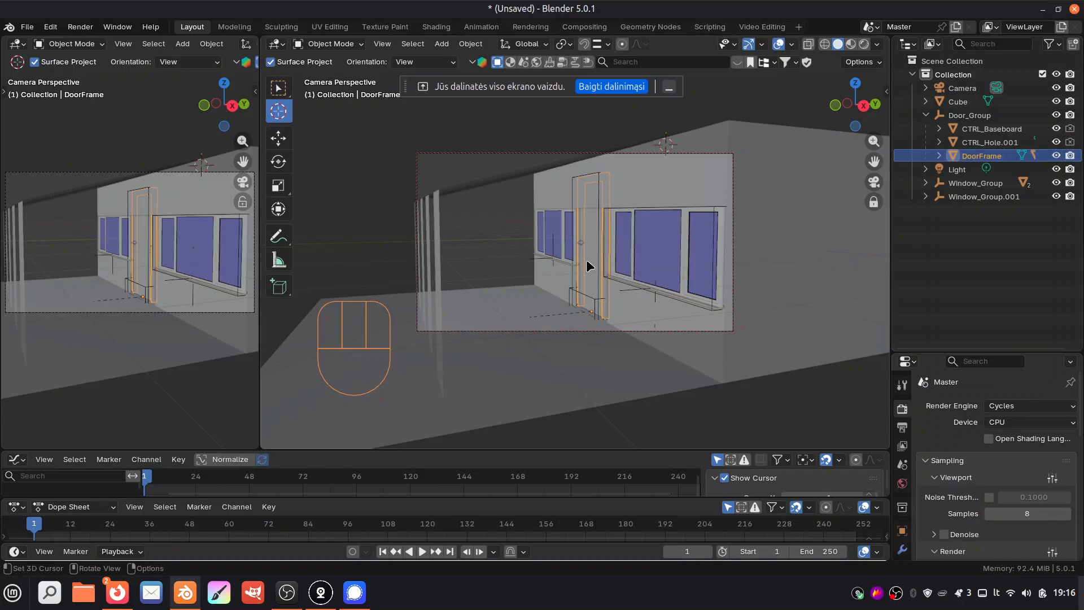
pyautogui.press('s')
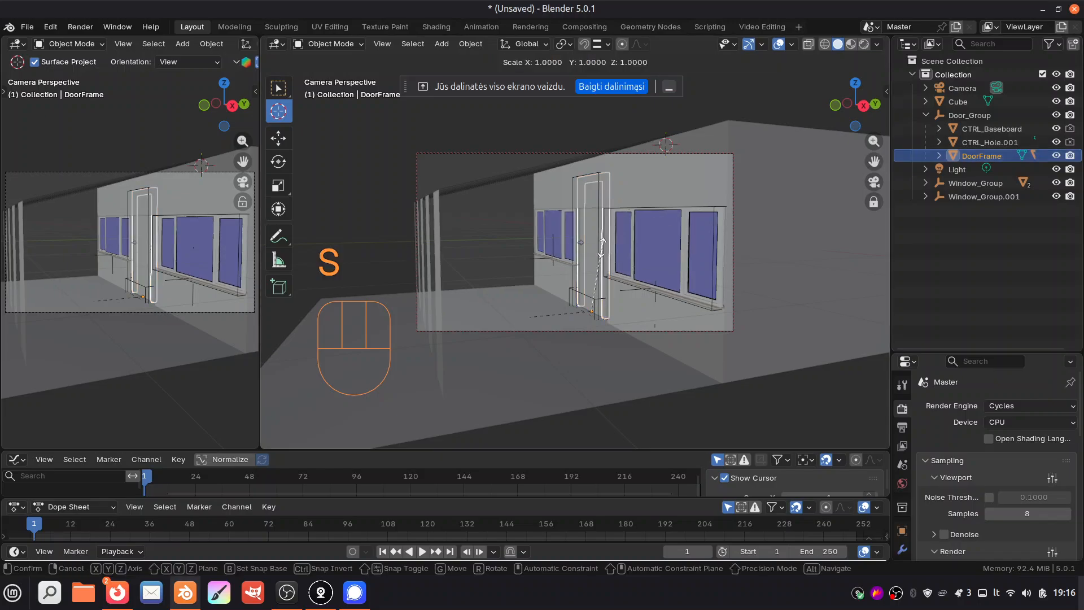
pyautogui.press('z')
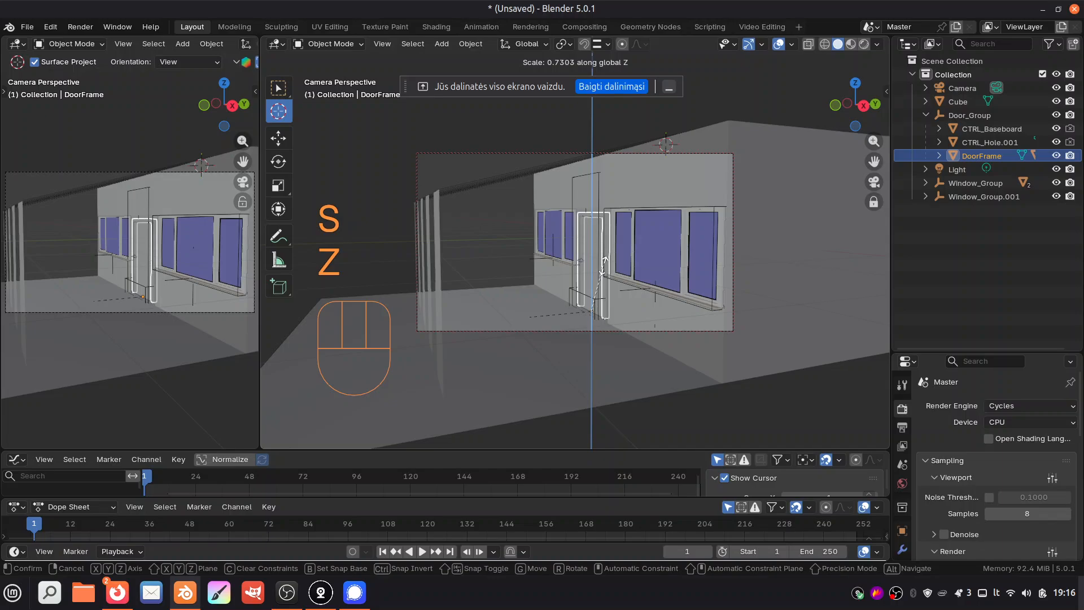
pyautogui.click(602, 261)
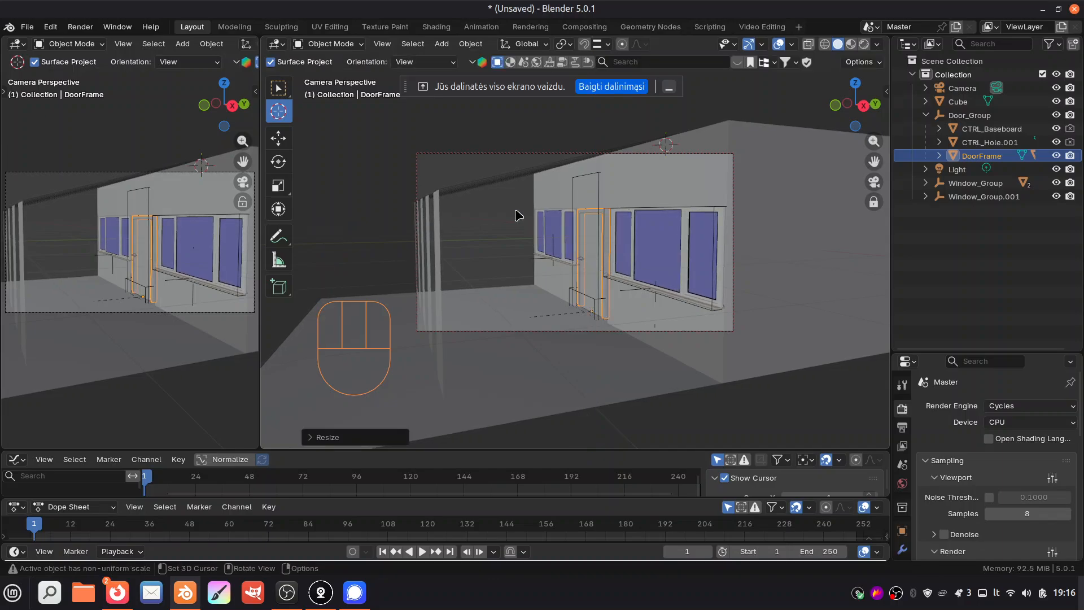
pyautogui.hotkey('alt', 'a')
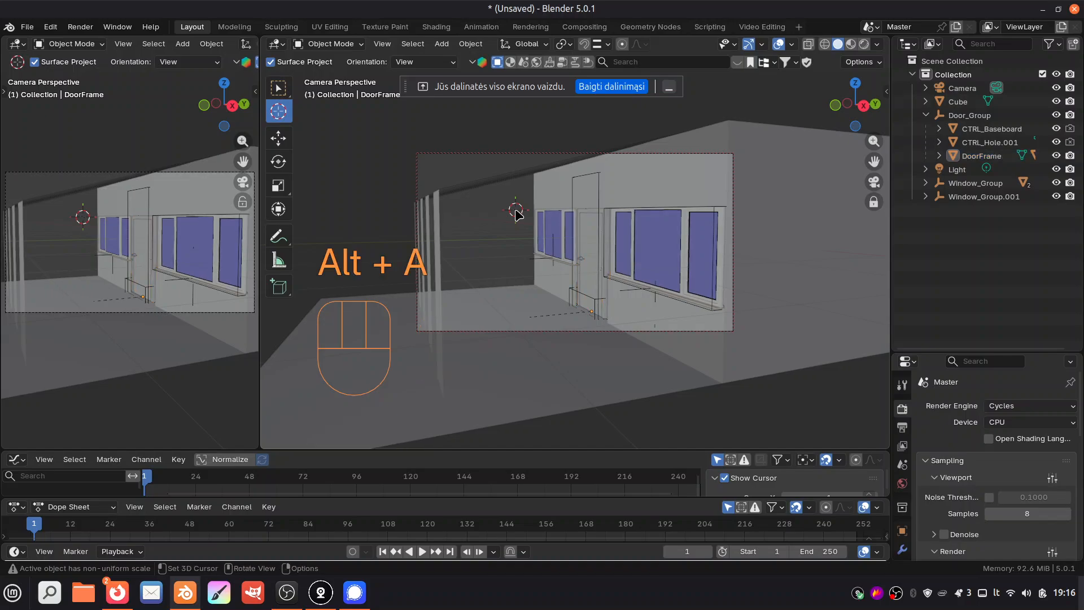
# Step: Undo the deselection and the height scaling of the DoorFrame
pyautogui.click(600, 186)
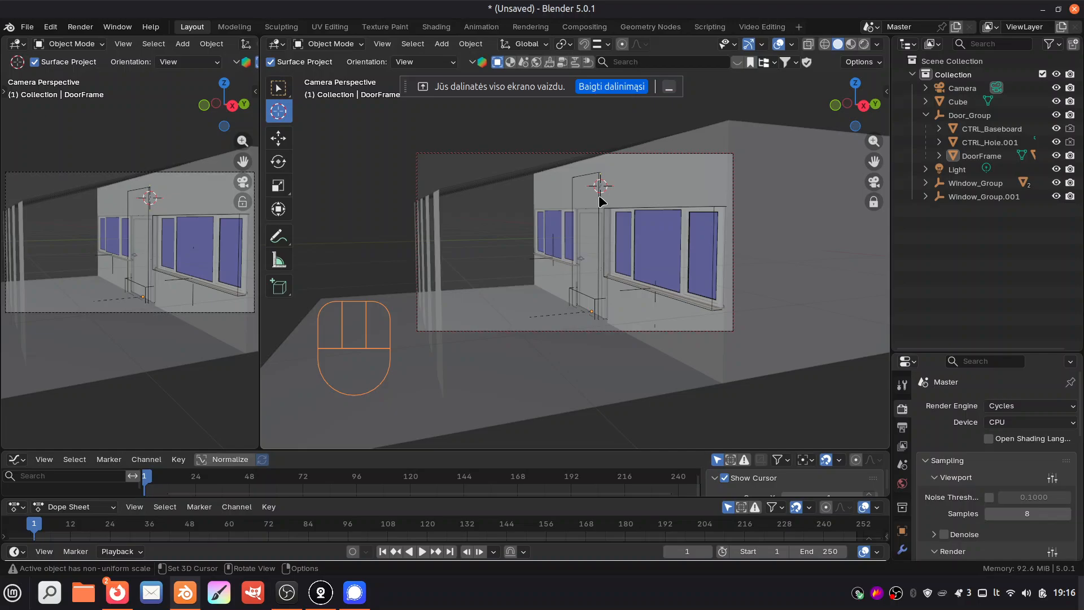
pyautogui.click(593, 309)
pyautogui.click(571, 317)
pyautogui.hotkey('ctrl', 'z')
pyautogui.hotkey('ctrl', 'z')
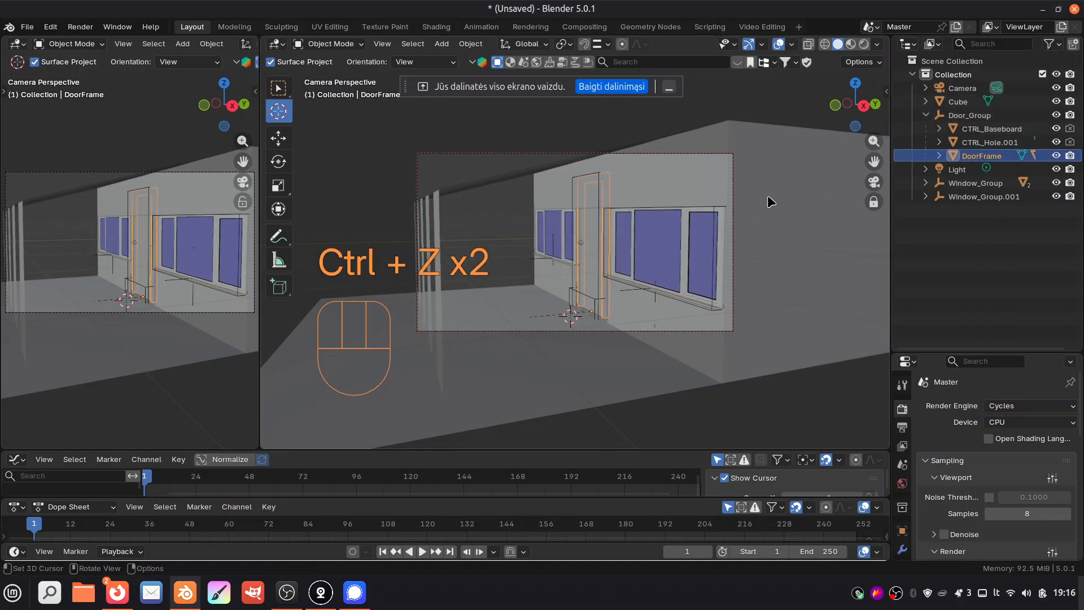
# Step: Adjust the camera angle slightly and widen the DoorFrame to about 1.39 times along the global X axis
pyautogui.moveTo(854, 105)
pyautogui.mouseDown()
pyautogui.moveTo(802, 107)
pyautogui.moveTo(857, 101)
pyautogui.mouseUp()
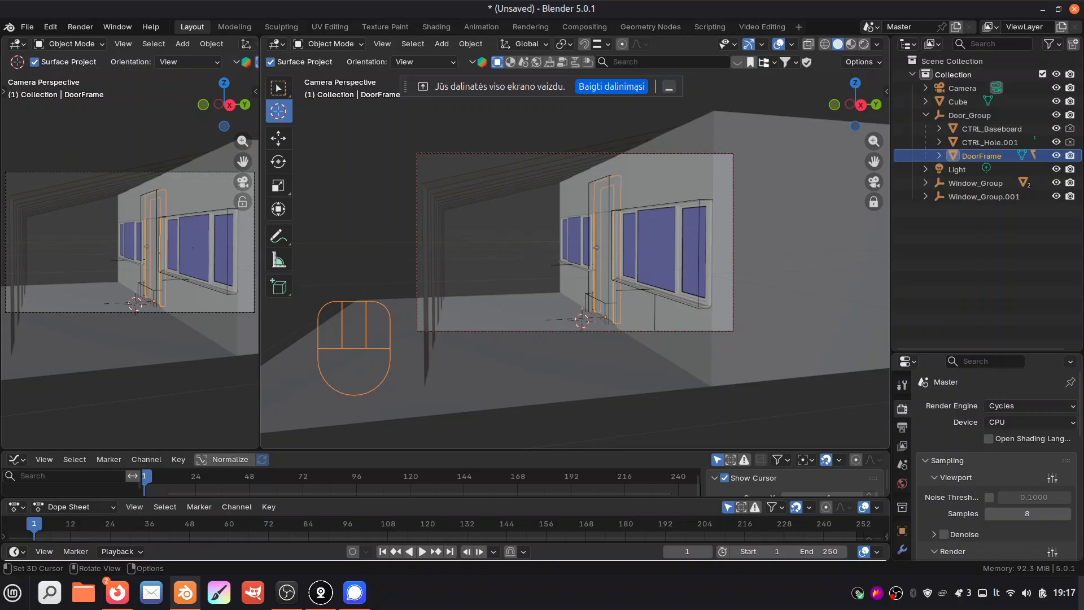
pyautogui.press('s')
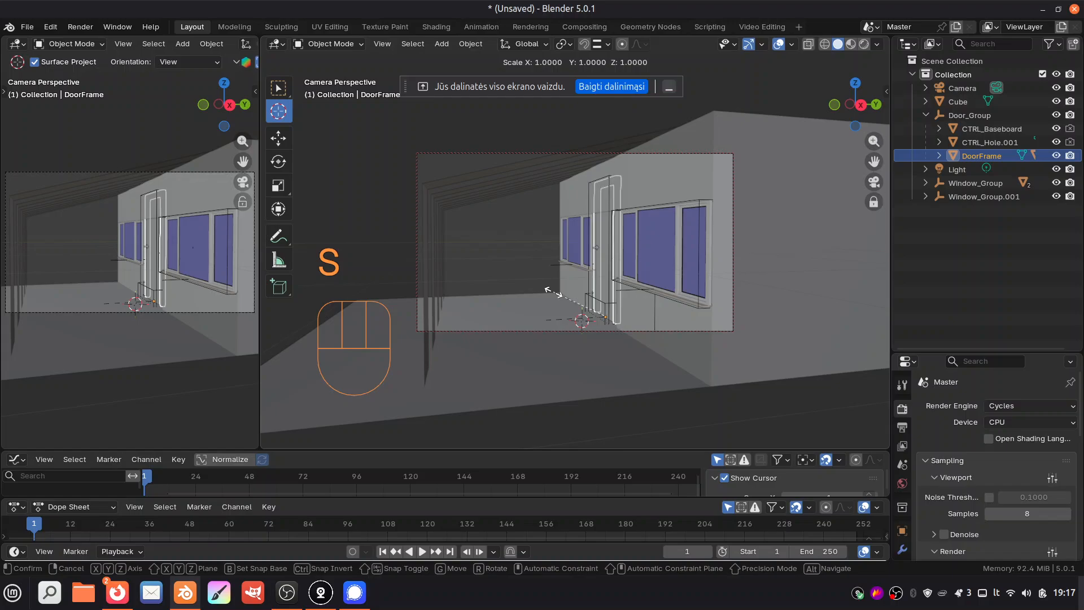
pyautogui.press('x')
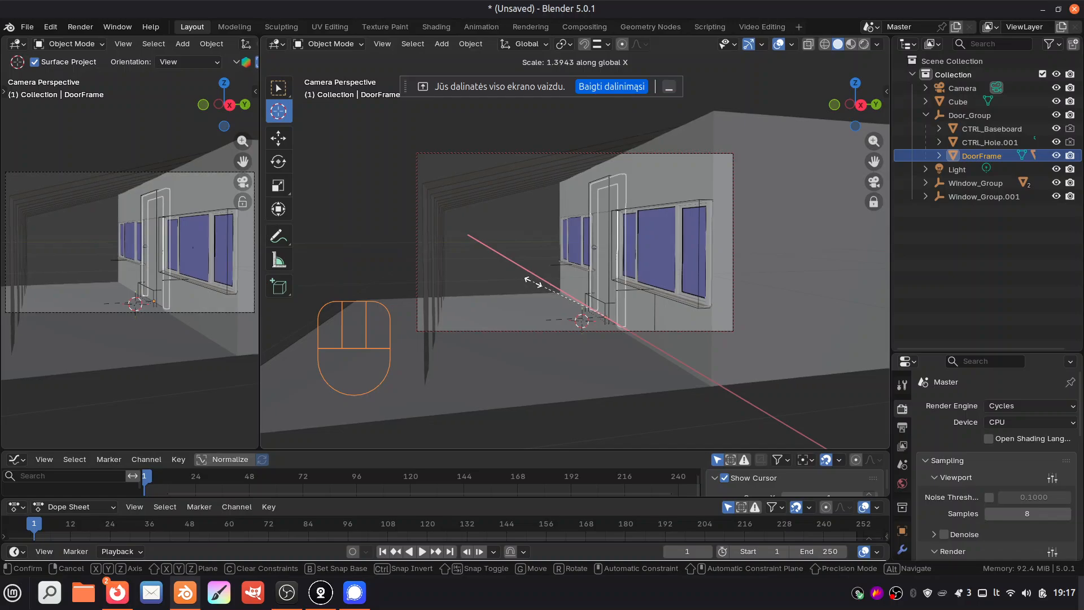
pyautogui.click(531, 283)
pyautogui.press('KP_0')
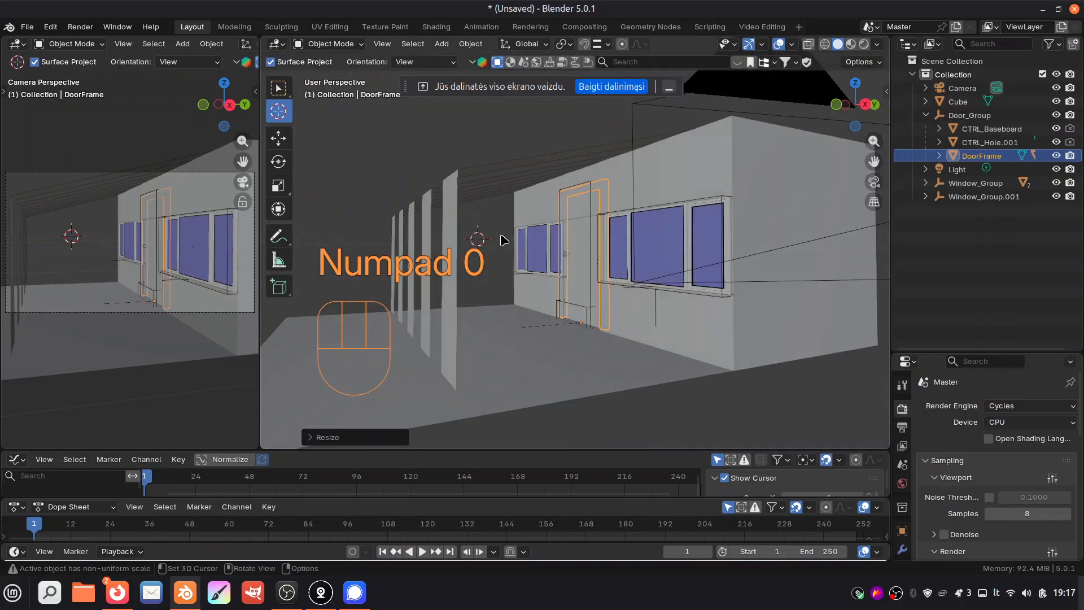
pyautogui.moveTo(858, 110); pyautogui.dragTo(983, 123)
pyautogui.press('g')
pyautogui.press('x')
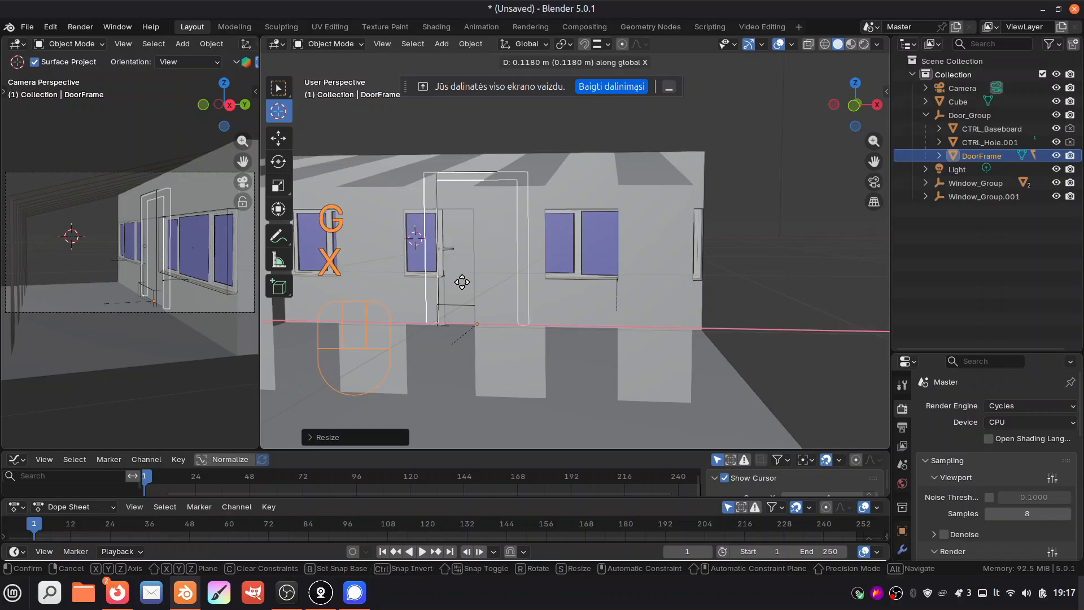
pyautogui.press('Escape')
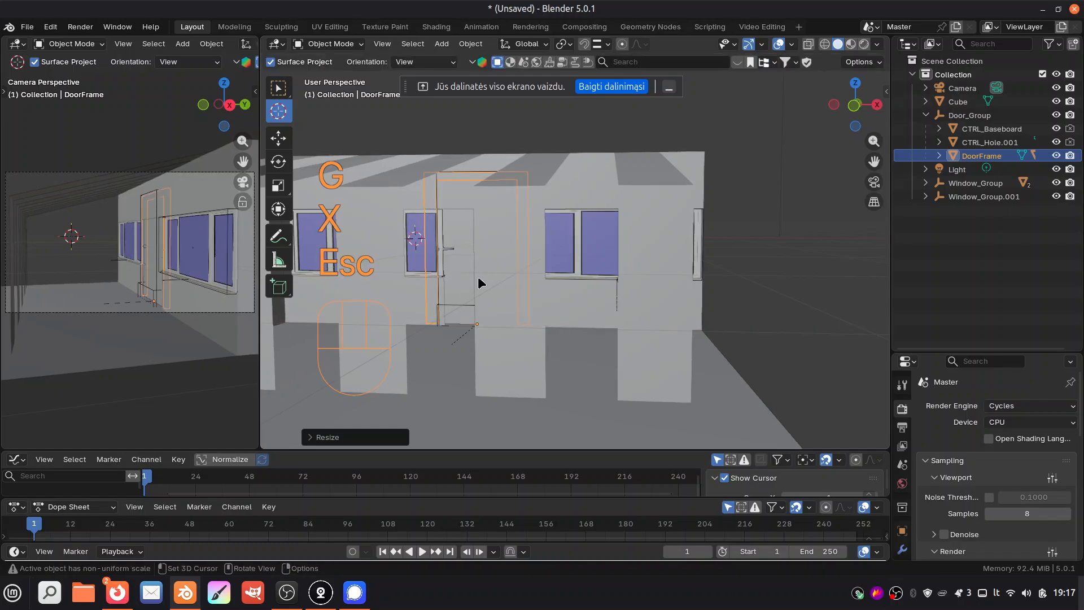
# Step: Select Door_Group together with CTRL_Baseboard, CTRL_Hole.001 and DoorFrame, and move them about 0.24 m along the global X axis
pyautogui.click(970, 115)
pyautogui.keyDown('shift'); pyautogui.click(983, 156); pyautogui.keyUp('shift')
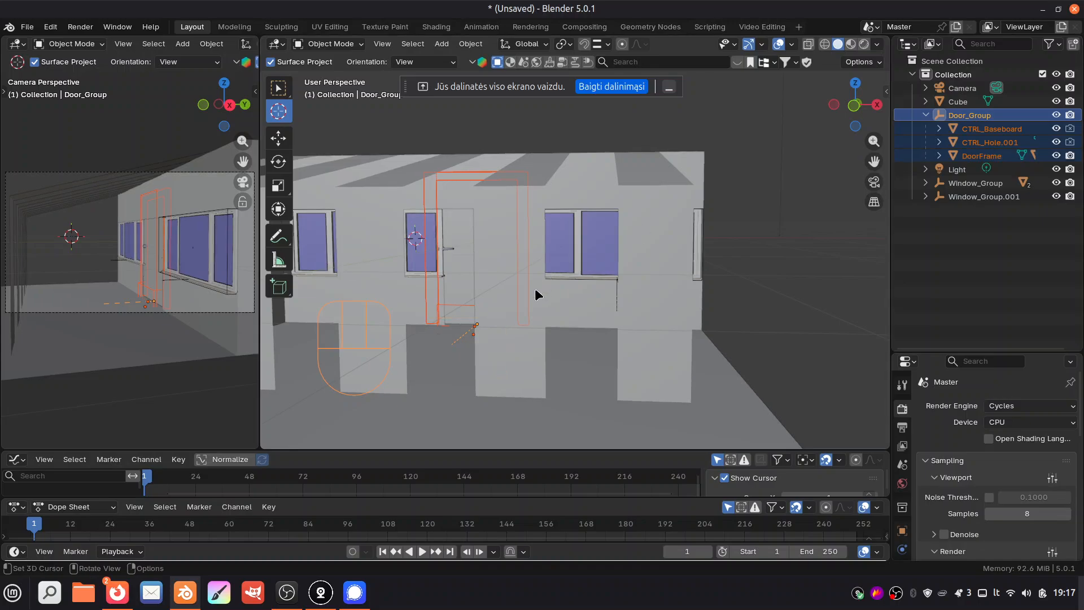
pyautogui.press('g')
pyautogui.press('x')
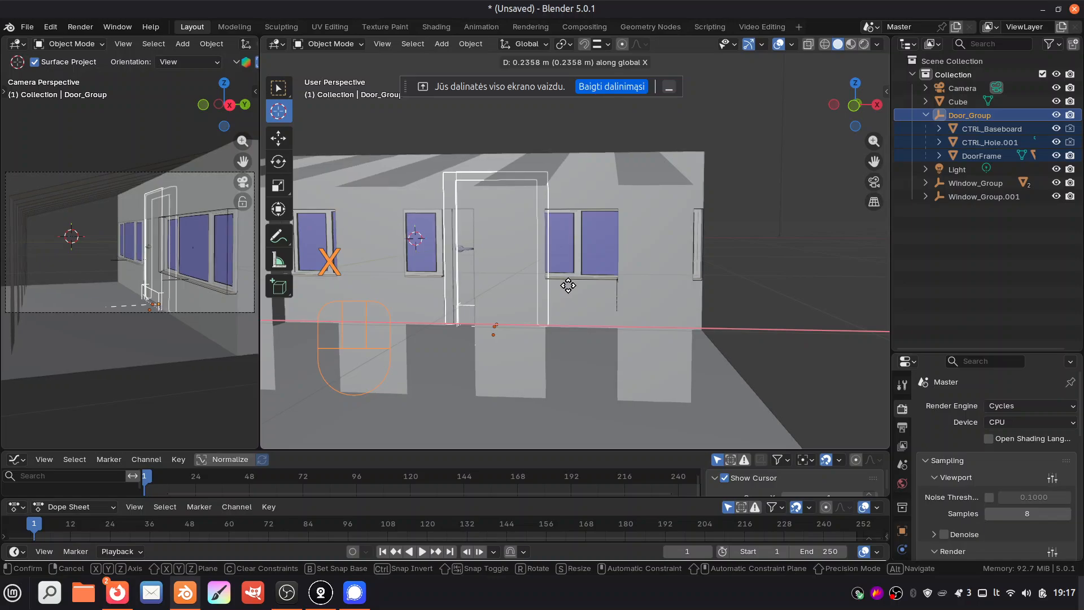
pyautogui.click(582, 250)
# Step: Scale the door group to about 0.76 along global Z and about 0.68 along global X
pyautogui.press('s')
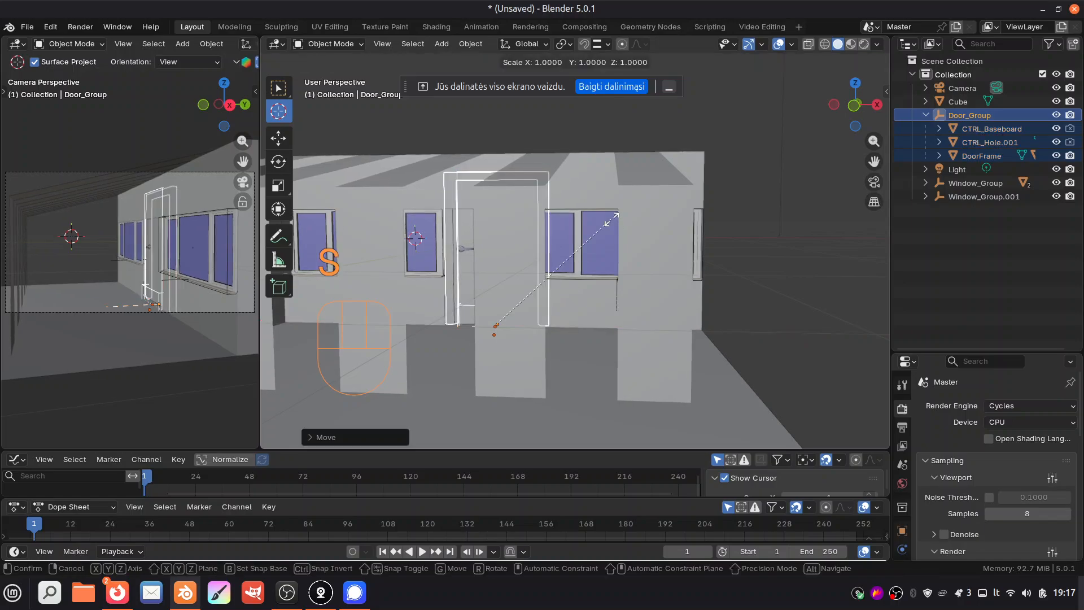
pyautogui.press('z')
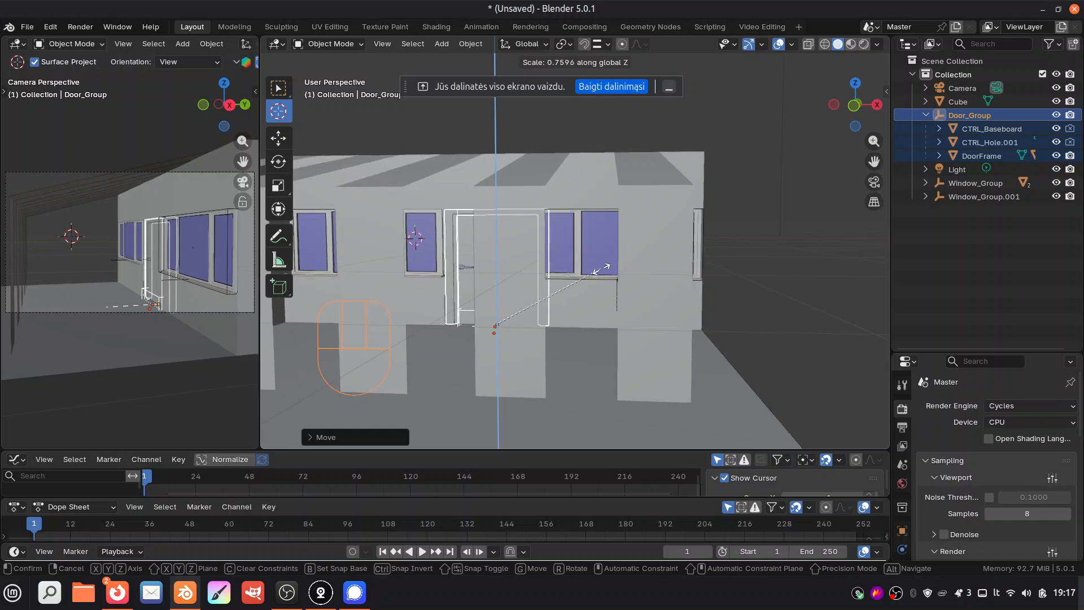
pyautogui.click(600, 268)
pyautogui.press('s')
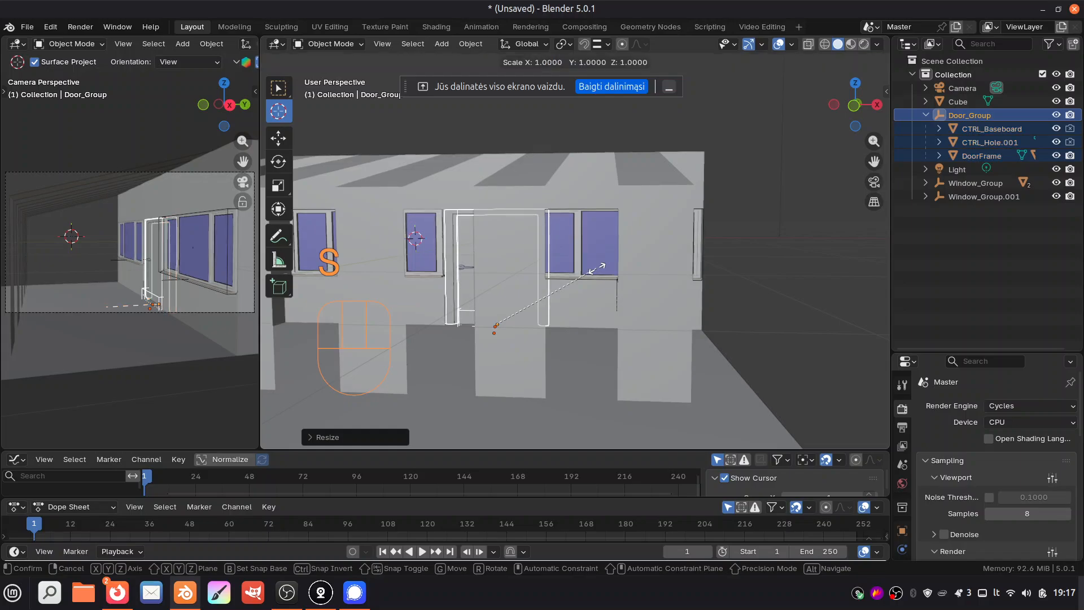
pyautogui.press('x')
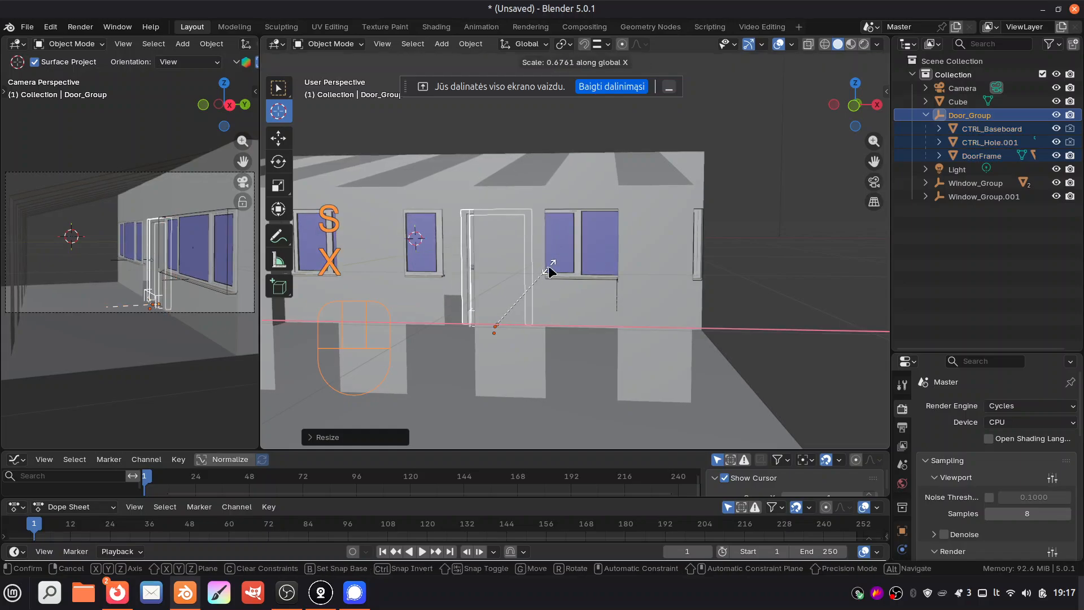
pyautogui.click(549, 271)
# Step: Move the door group about 0.22 m in the negative global X direction
pyautogui.press('g')
pyautogui.press('x')
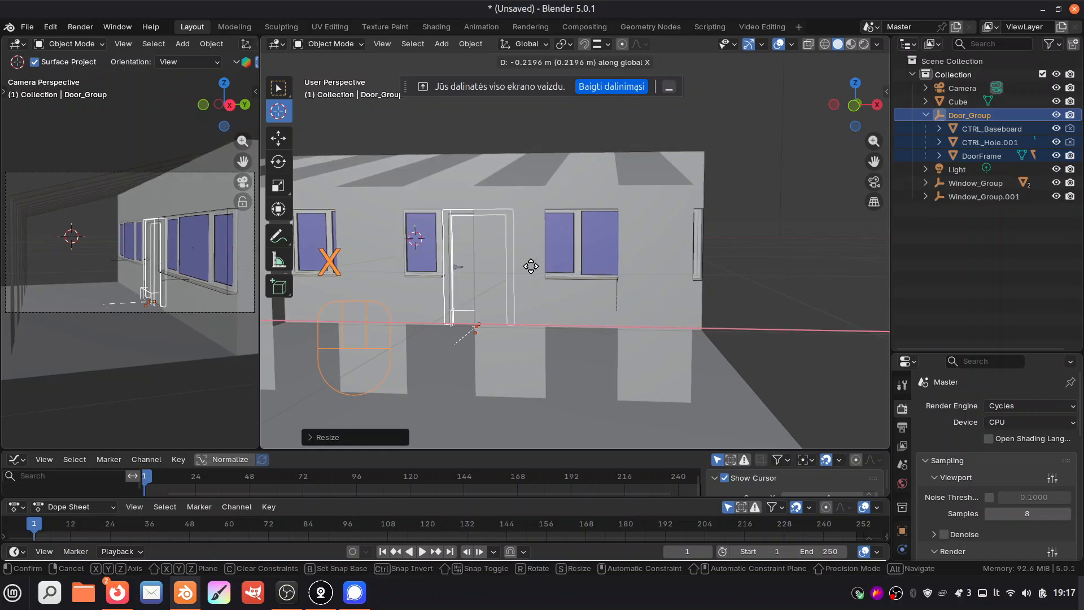
pyautogui.click(528, 265)
pyautogui.click(737, 214)
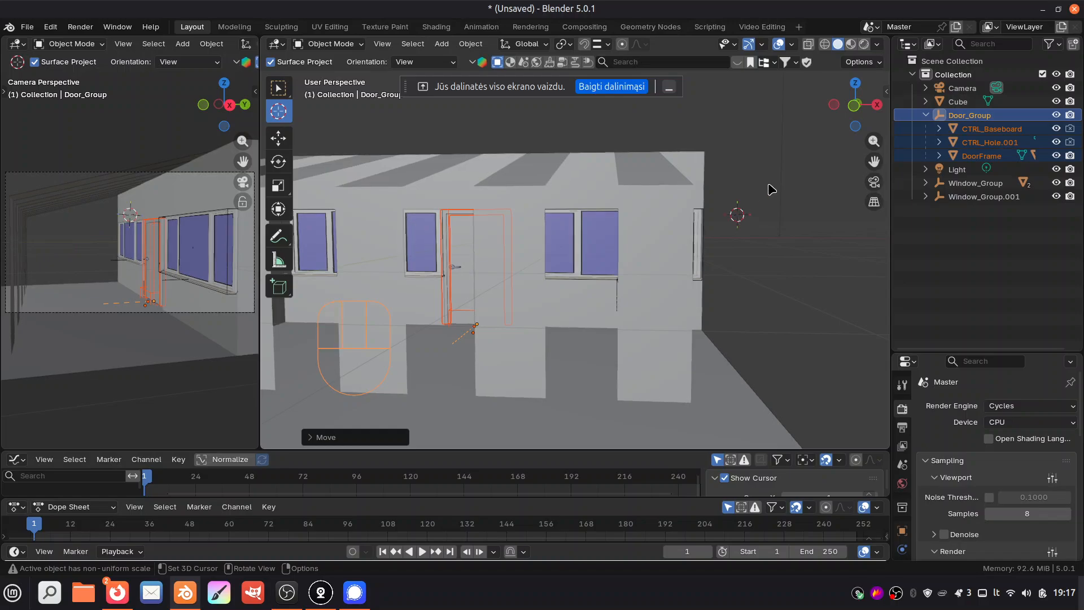
# Step: Shift the door group slightly along the global X axis toward the large three-pane window
pyautogui.moveTo(859, 116); pyautogui.dragTo(810, 119)
pyautogui.press('g')
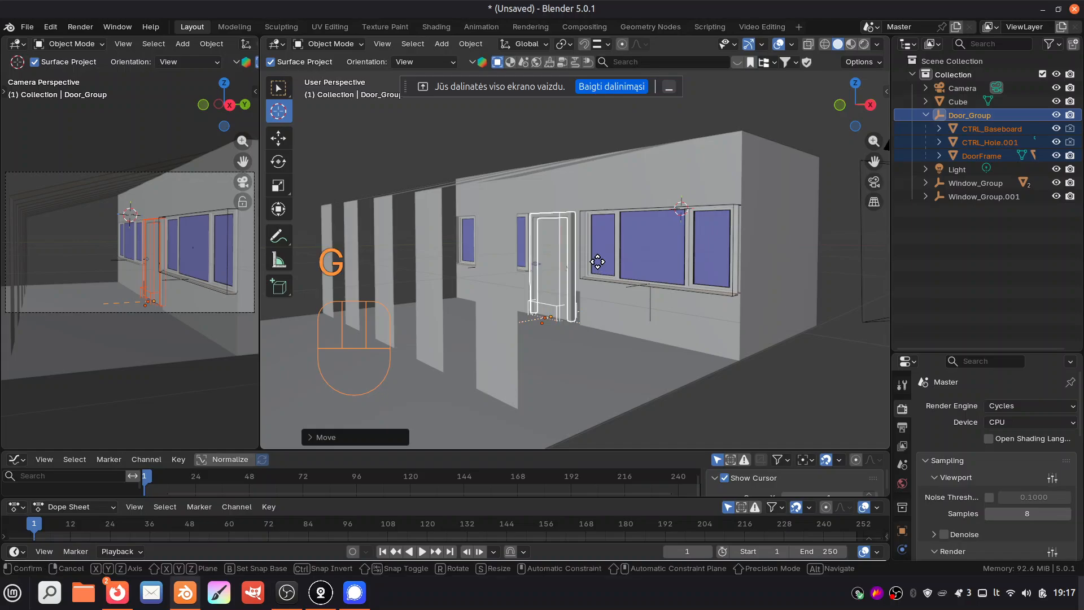
pyautogui.press('x')
pyautogui.click(596, 232)
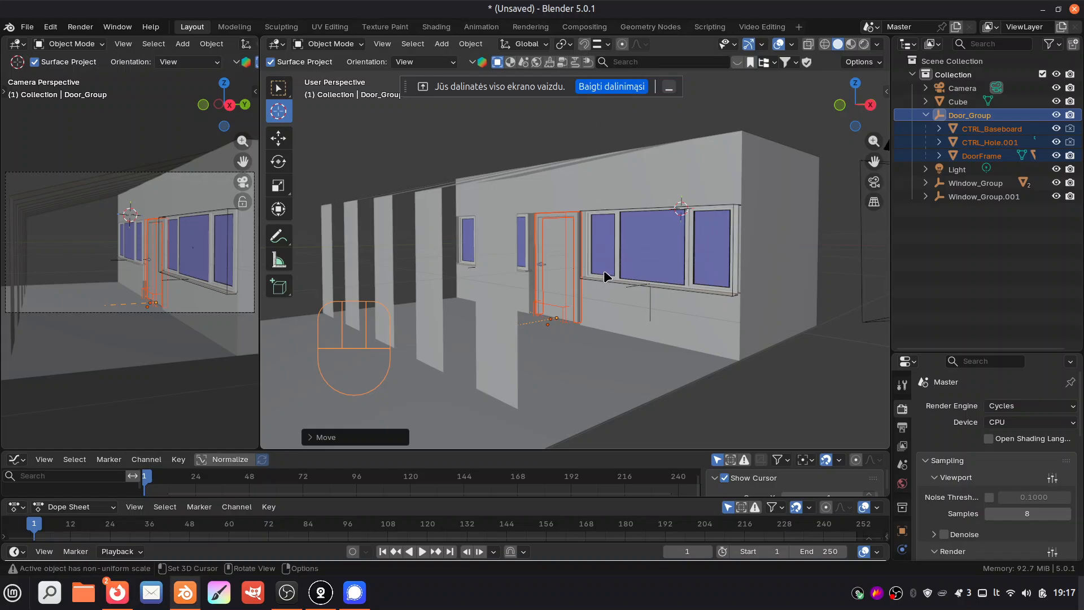
# Step: Widen the door group slightly along global X and nudge it along the same axis to fill the door opening
pyautogui.press('s')
pyautogui.press('x')
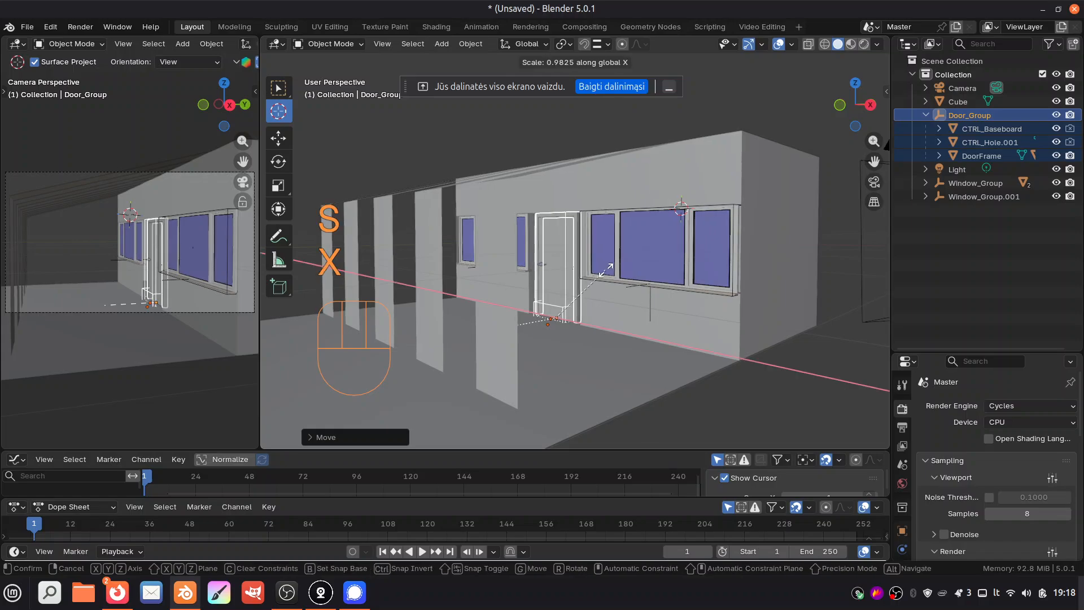
pyautogui.click(627, 287)
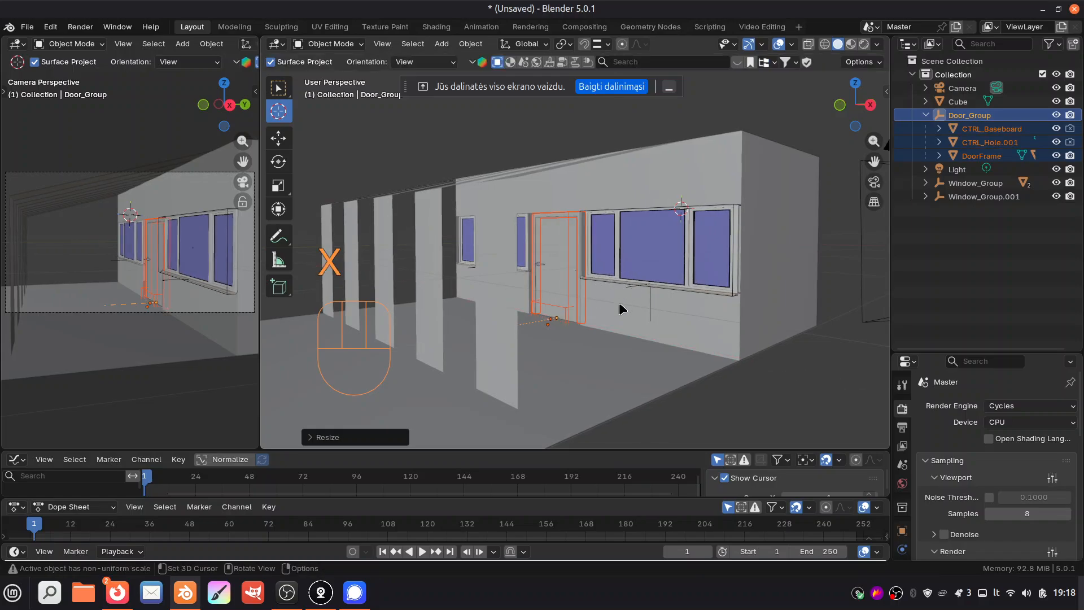
pyautogui.press('g')
pyautogui.press('x')
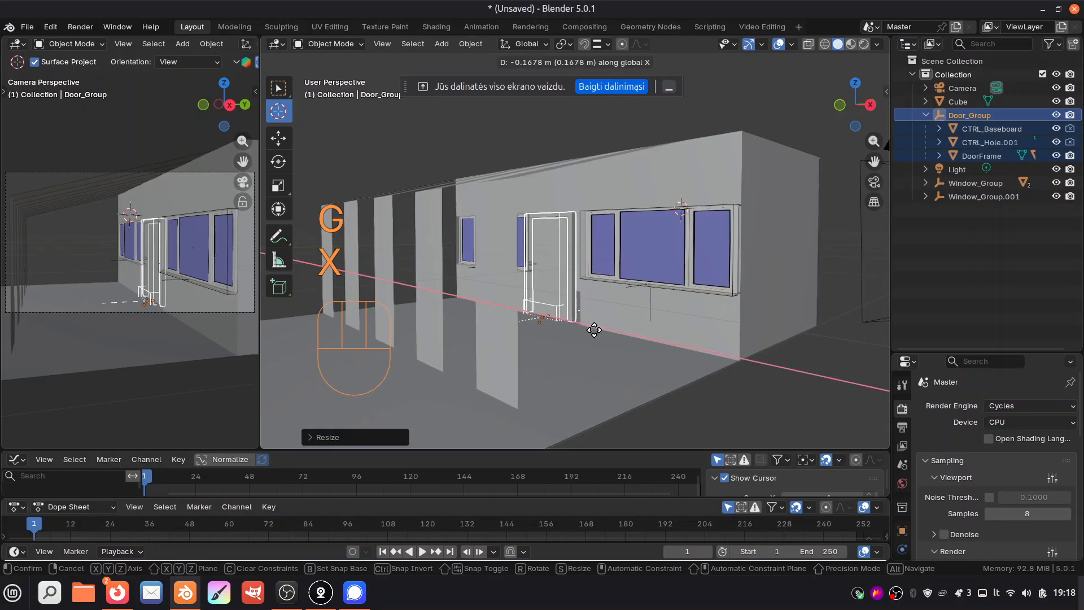
pyautogui.click(590, 327)
pyautogui.click(727, 417)
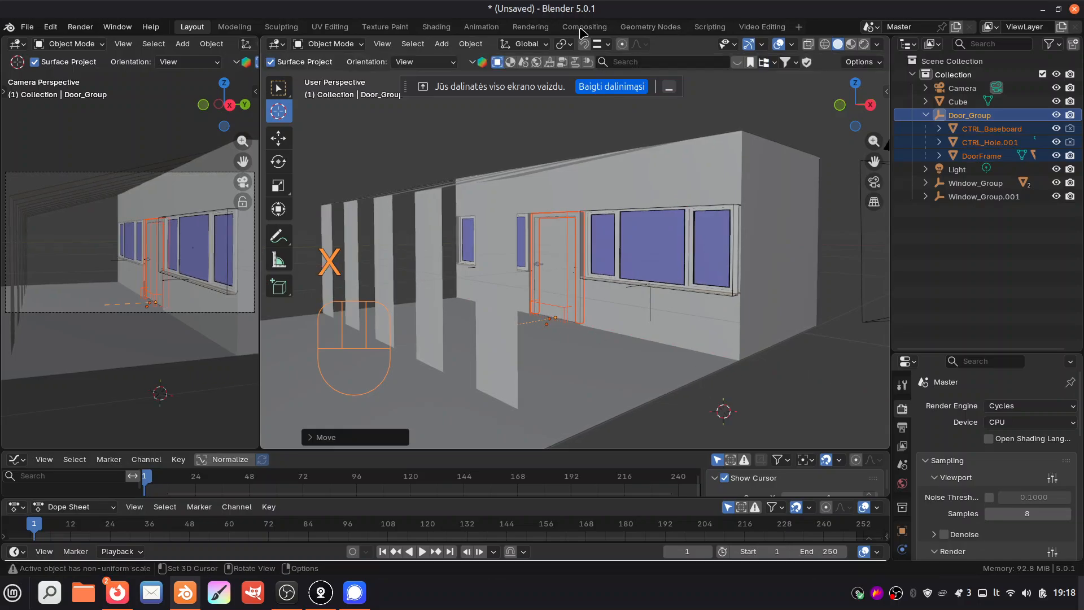
pyautogui.click(603, 44)
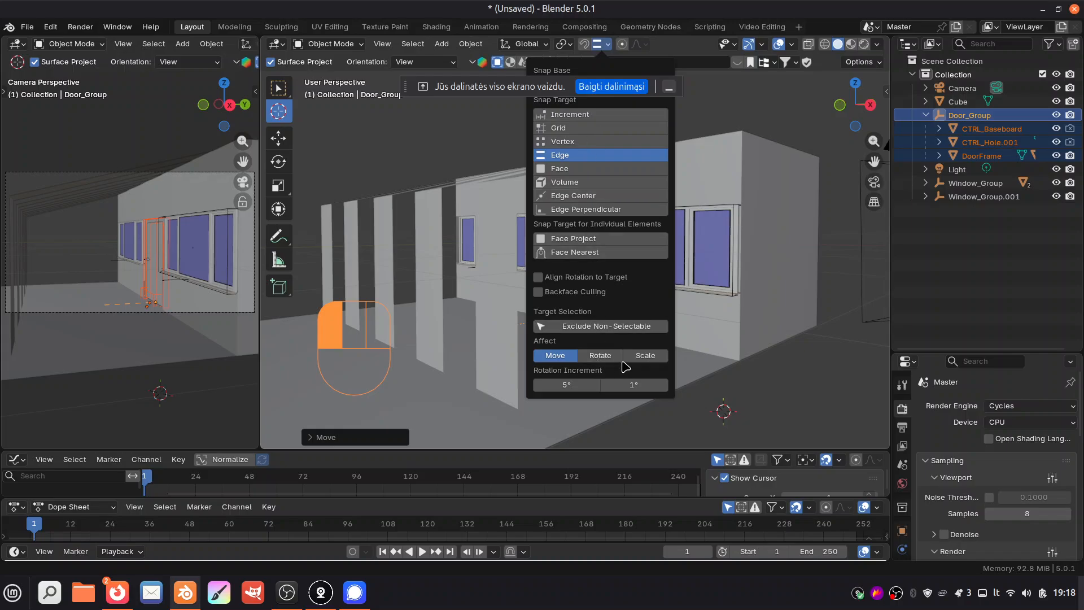
pyautogui.click(600, 45)
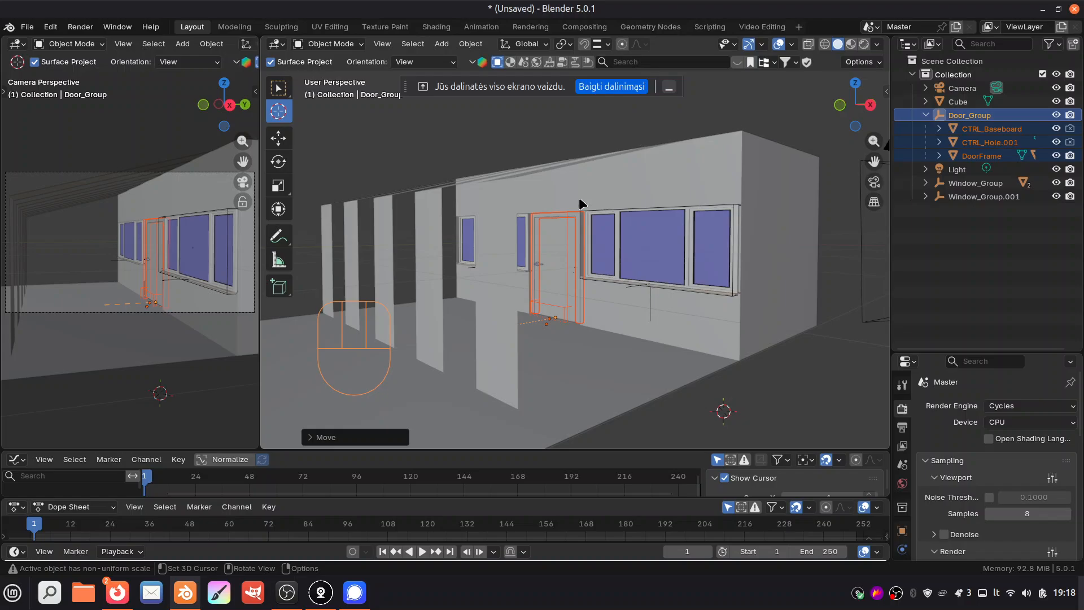
# Step: Enlarge the door group slightly and uniformly to cover the opening, and deselect everything
pyautogui.press('s')
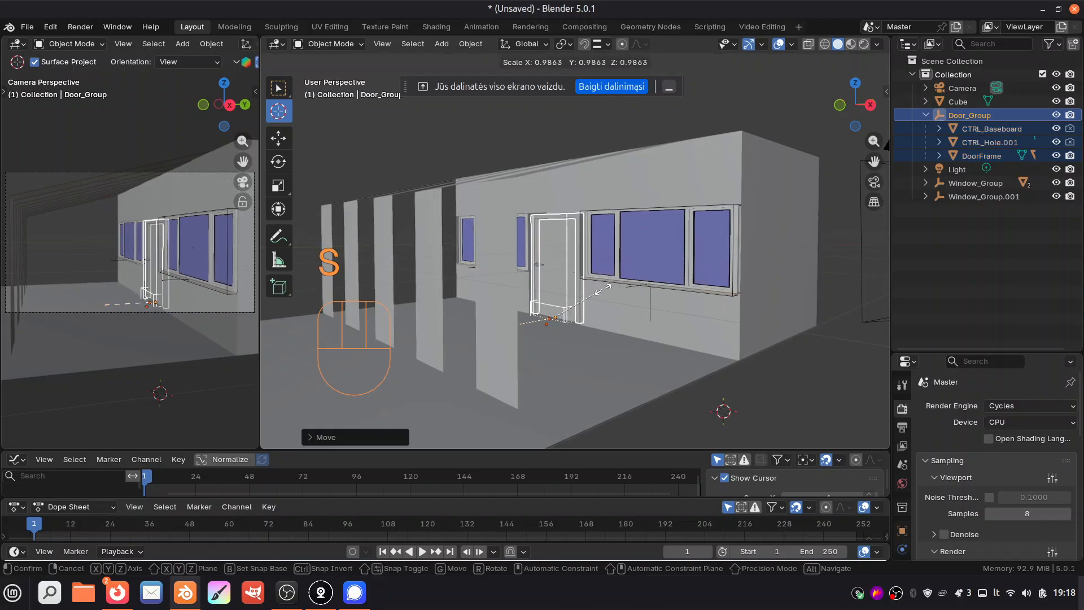
pyautogui.click(611, 296)
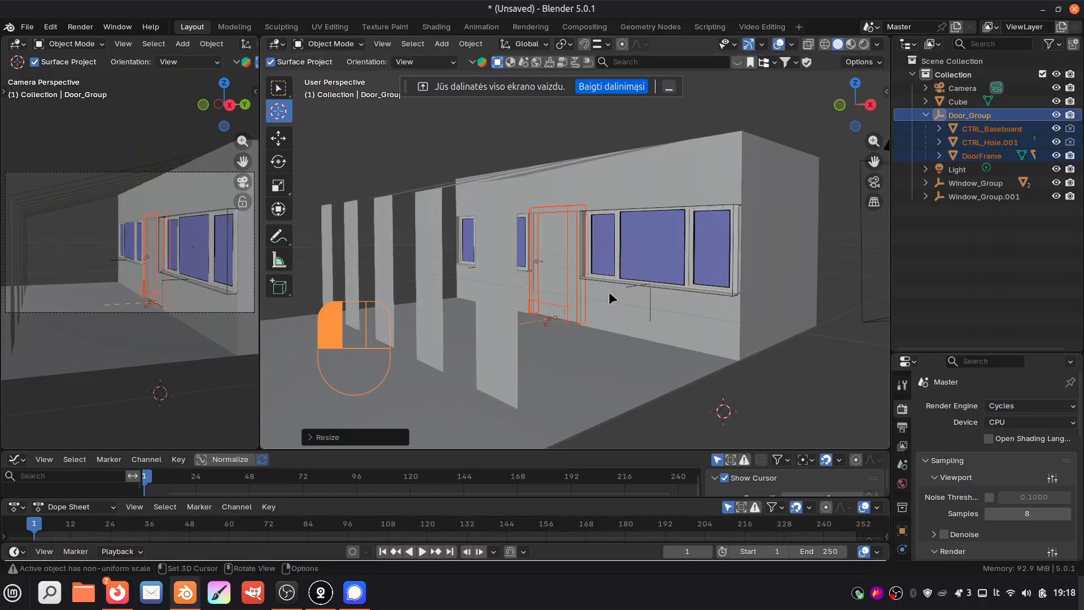
pyautogui.click(764, 399)
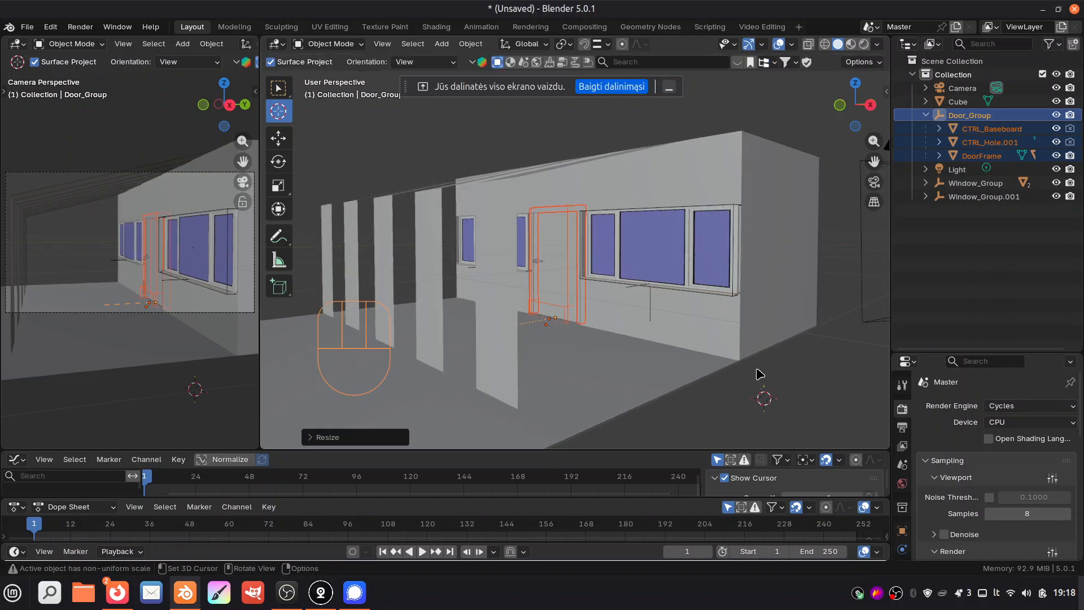
pyautogui.press('space')
pyautogui.write('a')
pyautogui.click(806, 354)
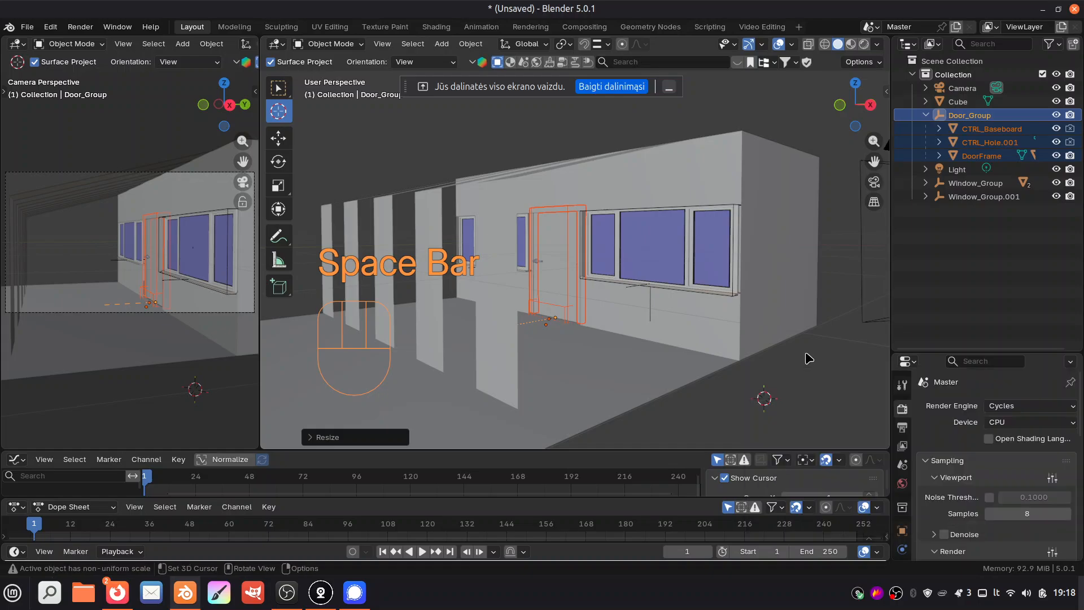
pyautogui.hotkey('alt', 'a')
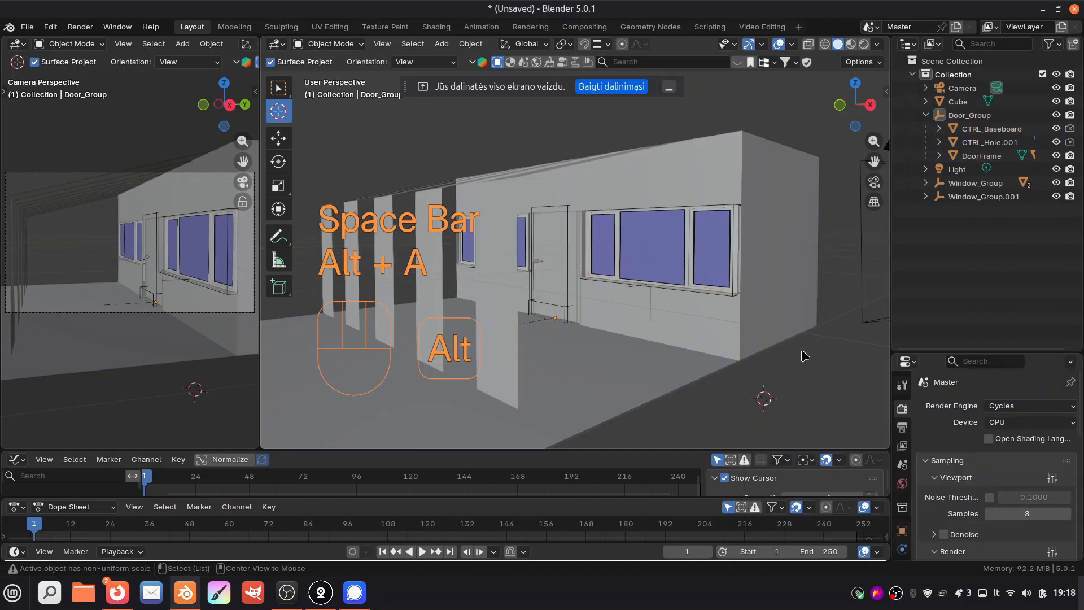
# Step: Scale the DoorFrame object inside the door group to about 0.96 along the global Z axis
pyautogui.click(776, 383)
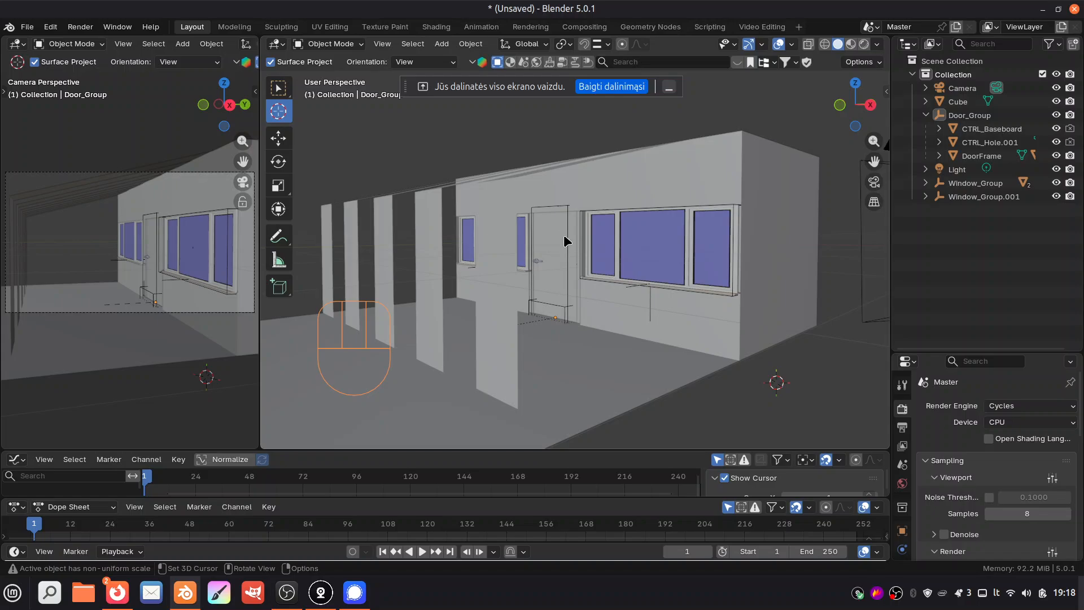
pyautogui.click(550, 206)
pyautogui.click(981, 155)
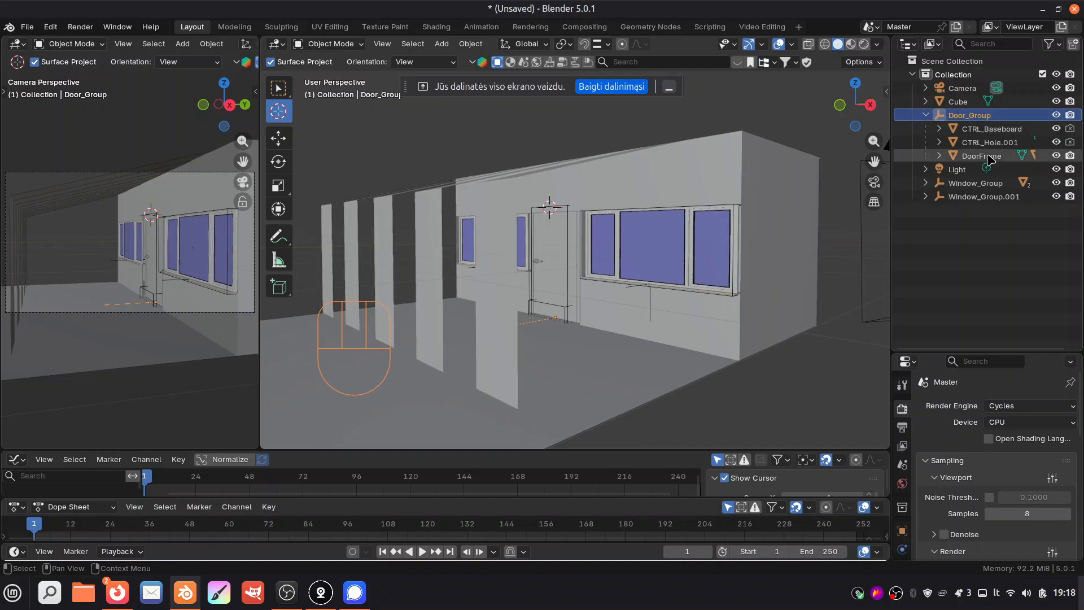
pyautogui.press('s')
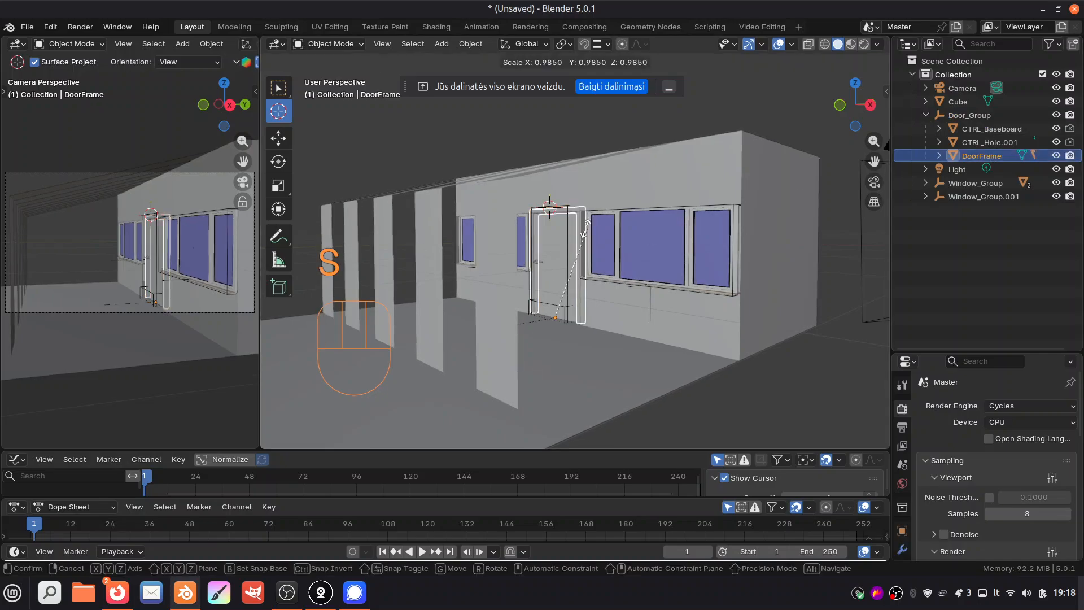
pyautogui.press('z')
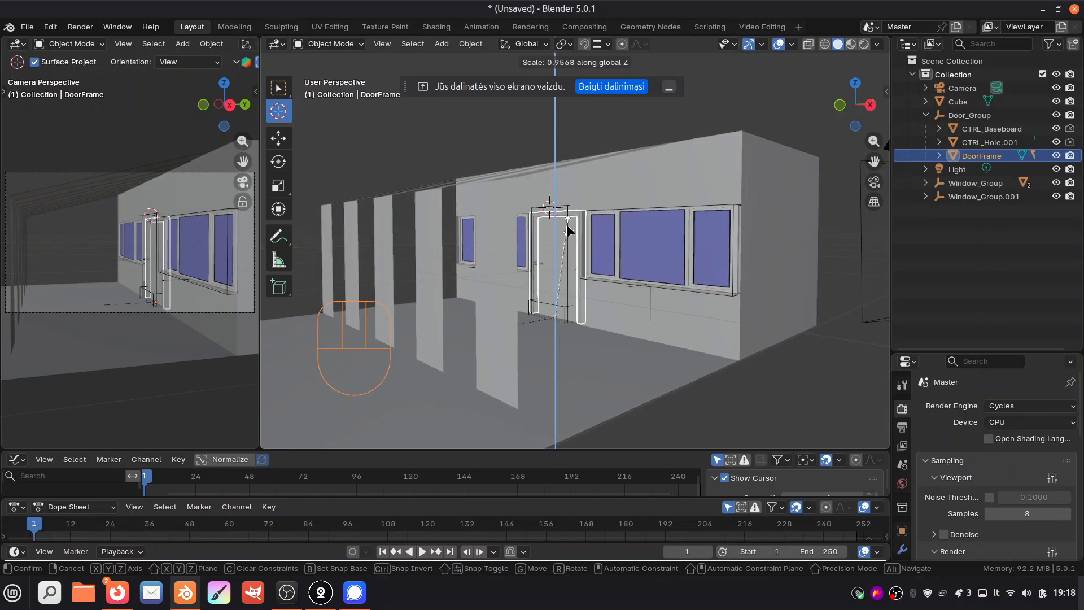
pyautogui.click(566, 226)
pyautogui.keyDown('shift'); pyautogui.rightClick(755, 405); pyautogui.keyUp('shift')
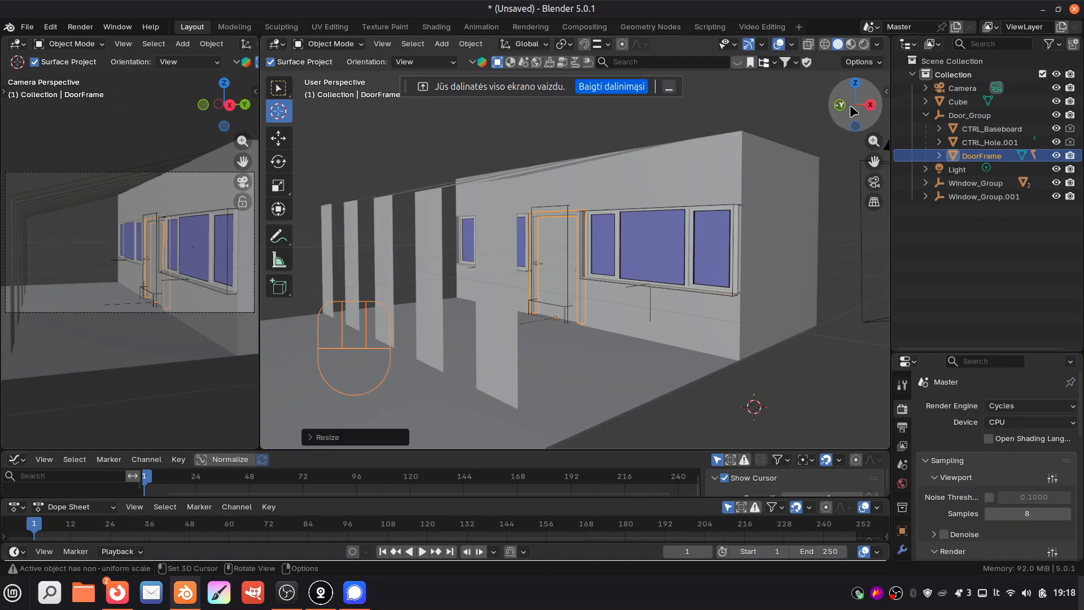
# Step: Inspect the fitted door and windows through the camera with everything deselected, hiding the viewport overlays briefly and restoring them
pyautogui.moveTo(850, 107)
pyautogui.mouseDown()
pyautogui.moveTo(797, 108)
pyautogui.moveTo(922, 109)
pyautogui.moveTo(855, 106)
pyautogui.mouseUp()
pyautogui.press('KP_0')
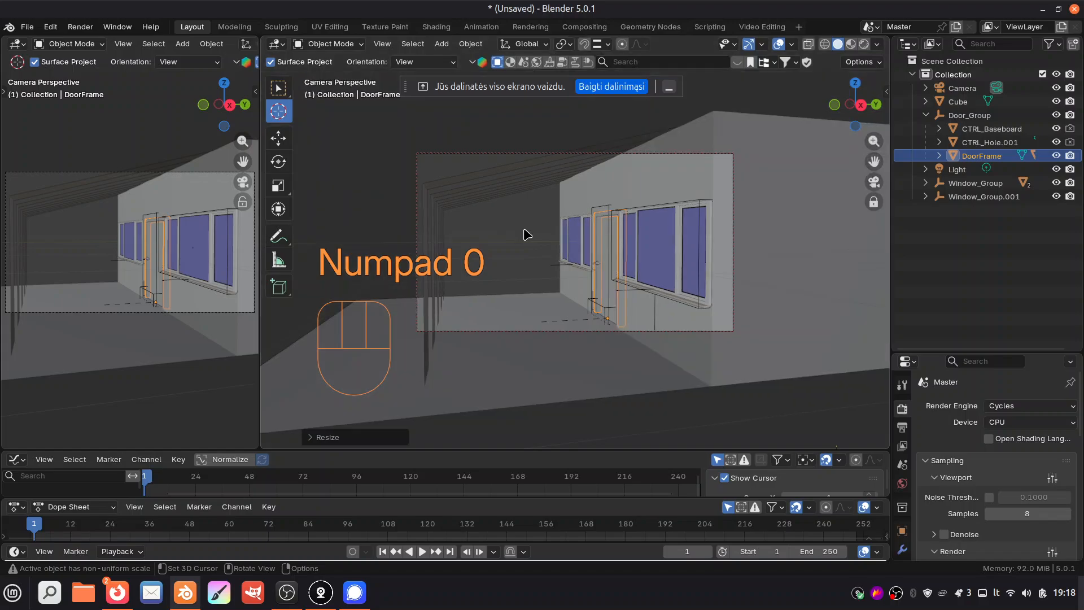
pyautogui.click(495, 248)
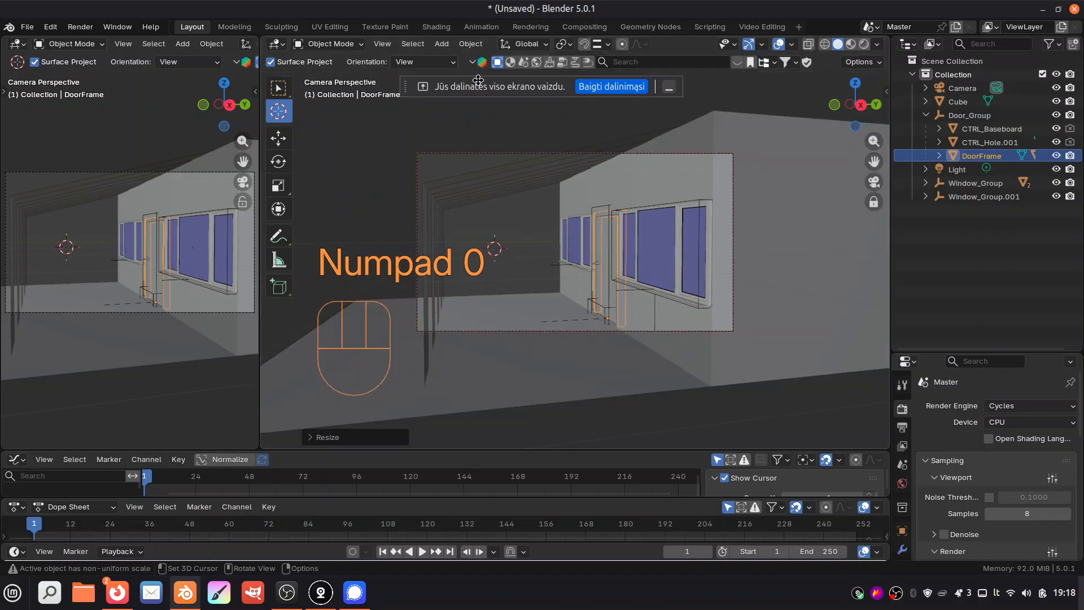
pyautogui.click(496, 240)
pyautogui.hotkey('alt', 'a')
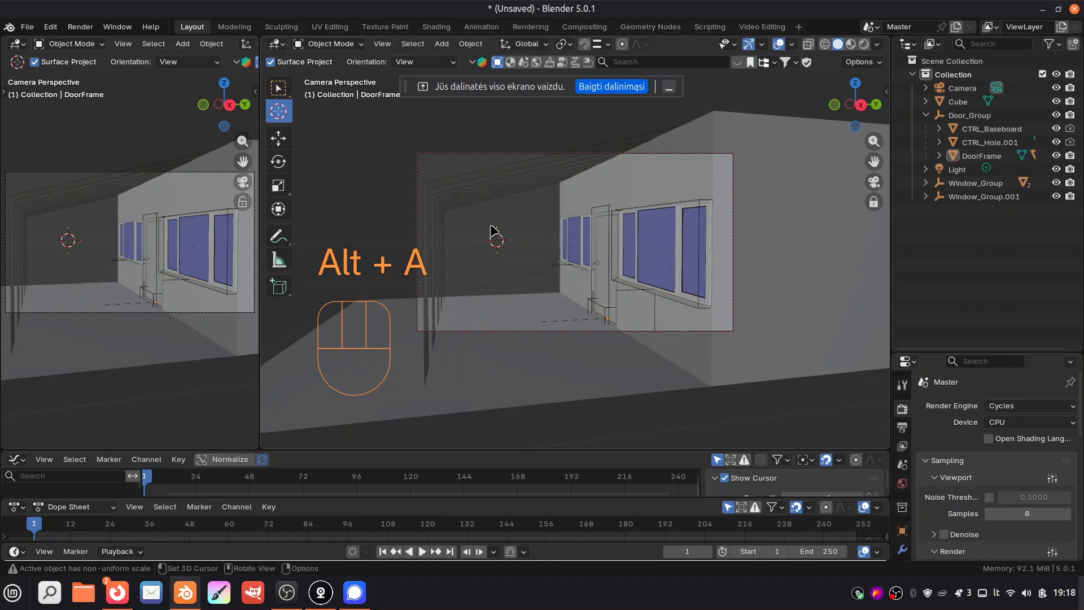
pyautogui.click(778, 45)
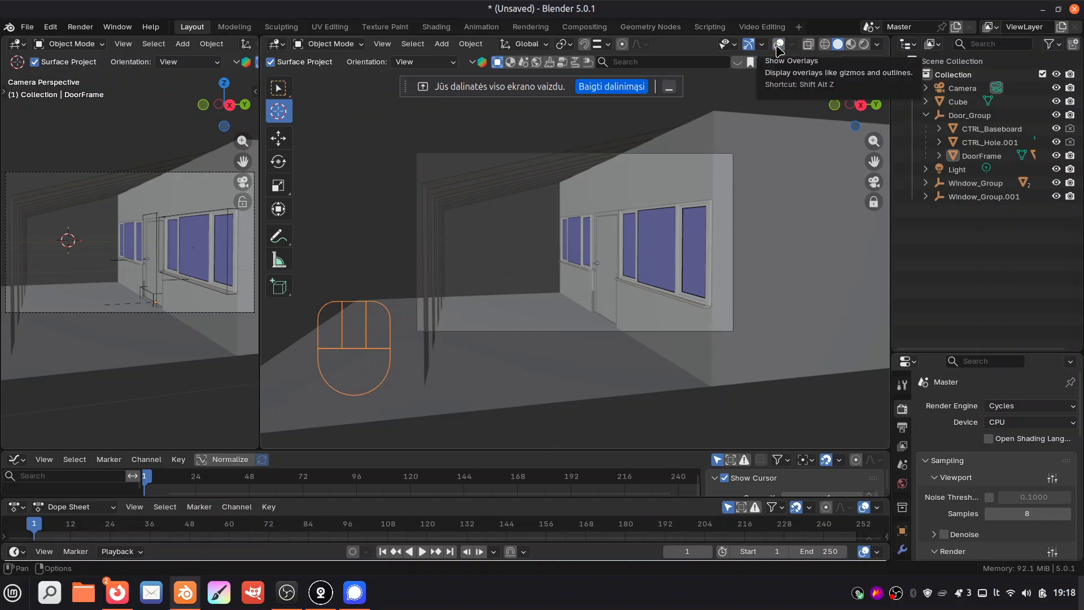
pyautogui.click(778, 48)
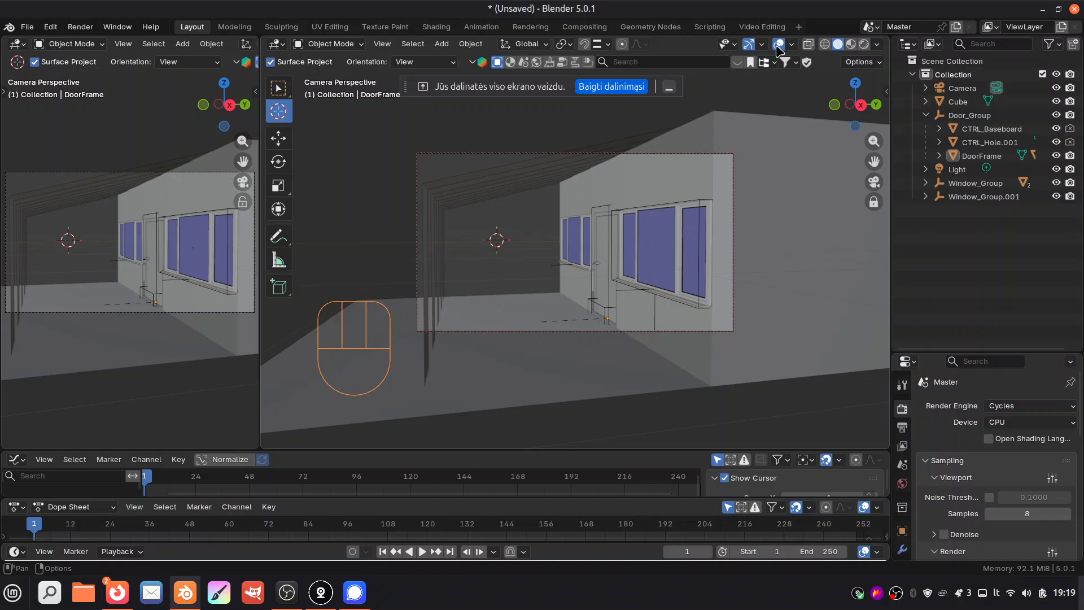
# Step: Render the camera view as a still image and close the render window
pyautogui.click(79, 27)
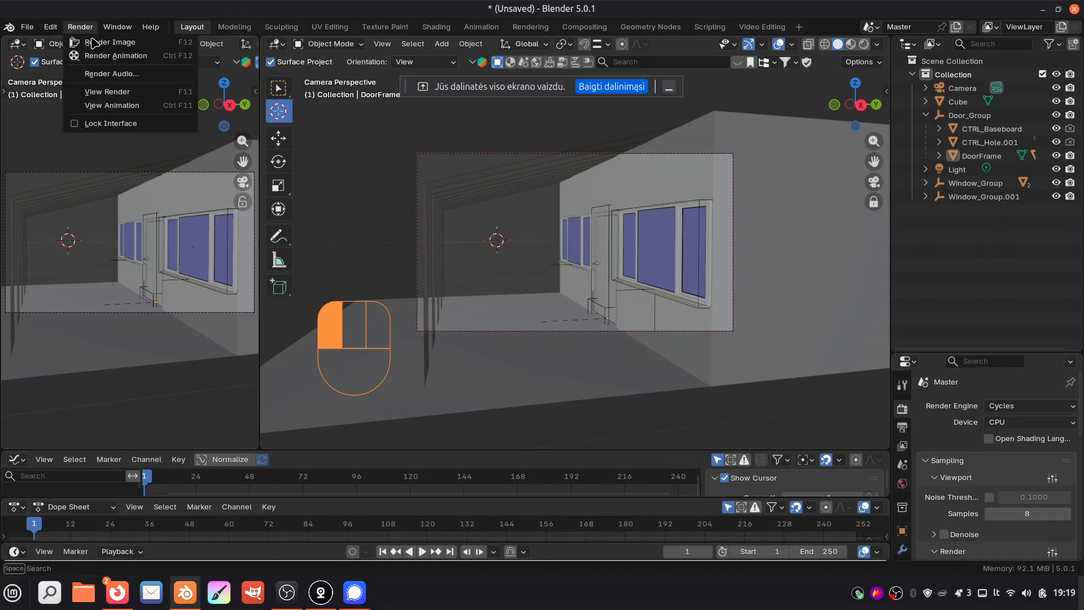
pyautogui.click(97, 40)
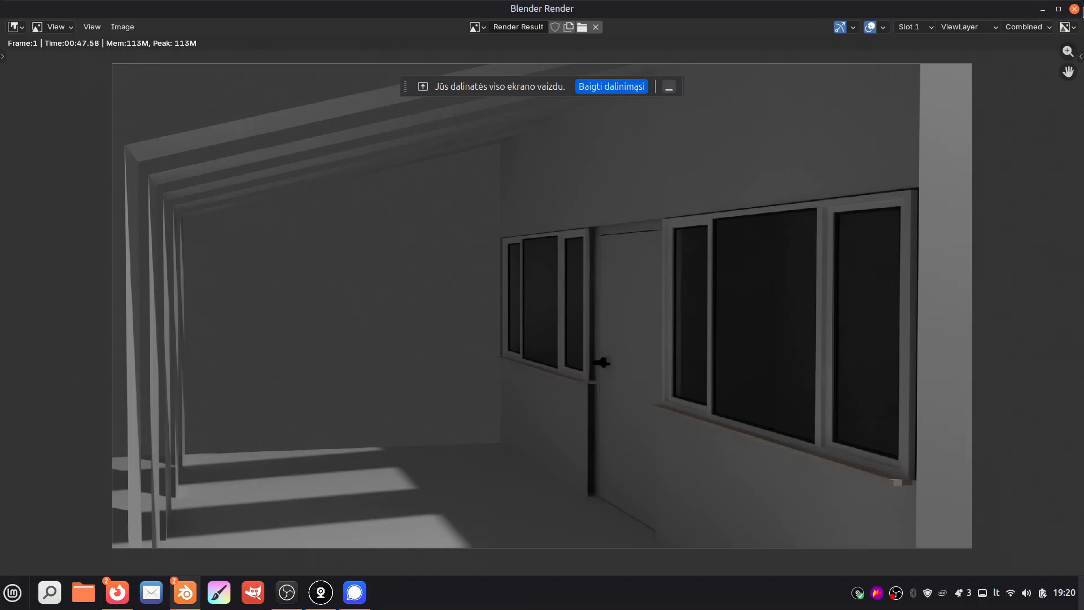
pyautogui.click(1074, 9)
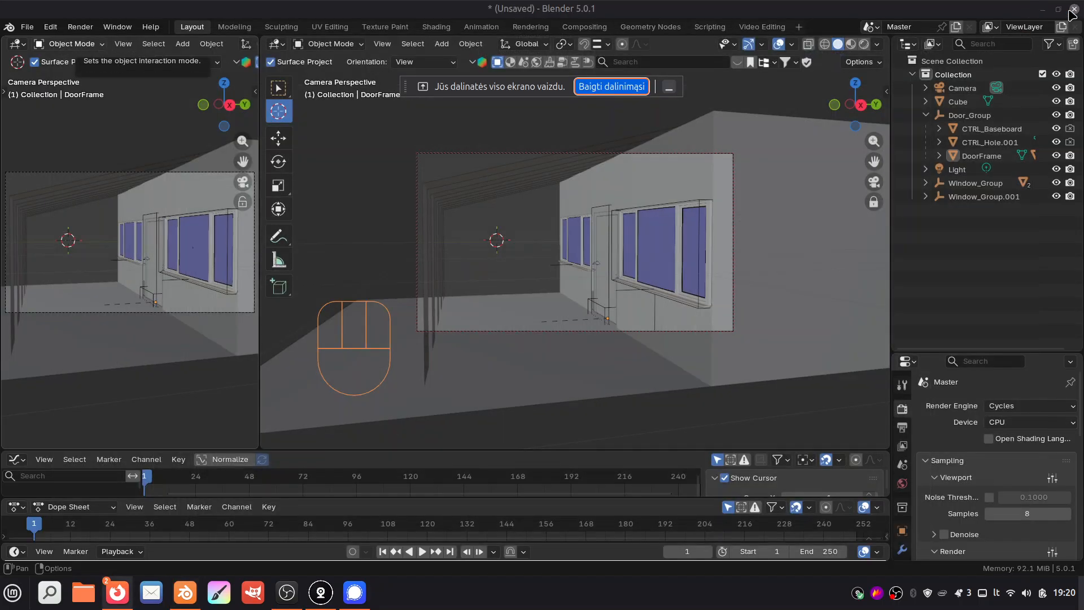
# Step: Leave the camera view and save the project in the Documents folder as Namukas.blend
pyautogui.click(366, 172)
pyautogui.press('KP_0')
pyautogui.click(27, 26)
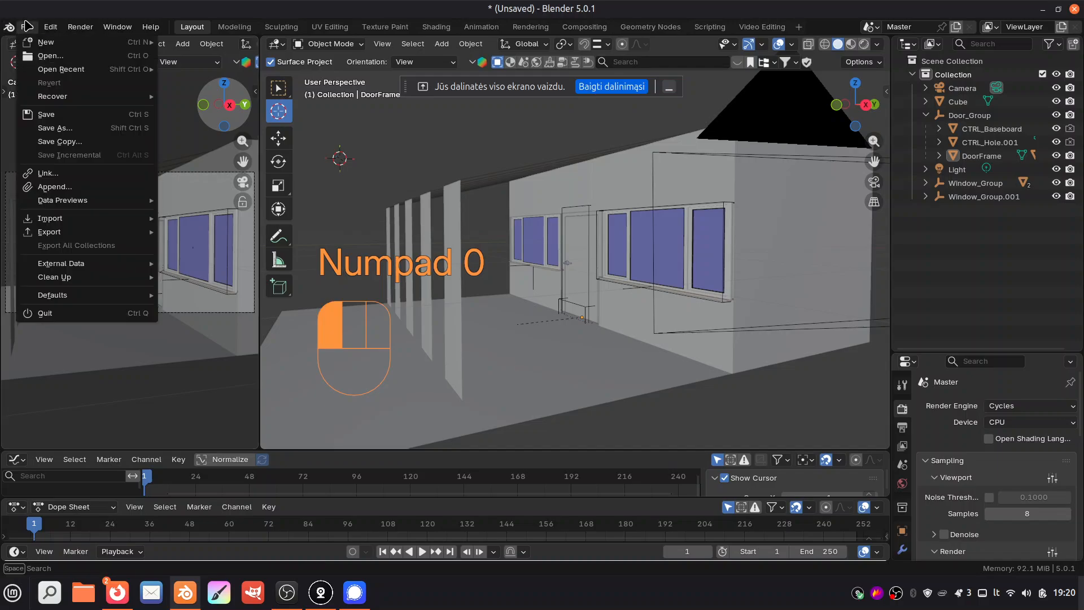
pyautogui.click(67, 132)
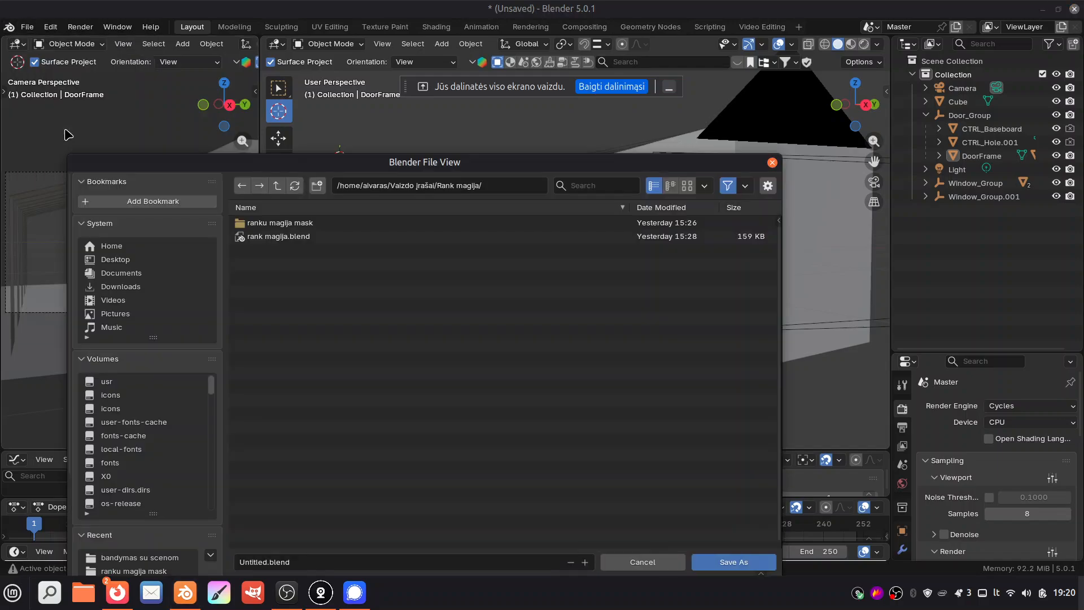
pyautogui.click(136, 273)
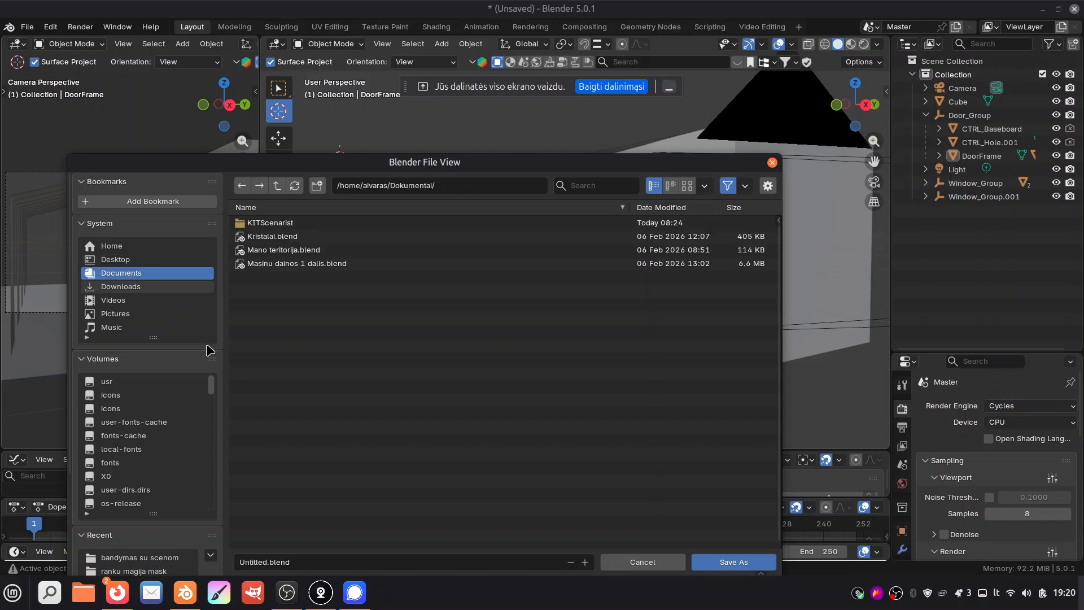
pyautogui.click(254, 561)
pyautogui.press('BackSpace')
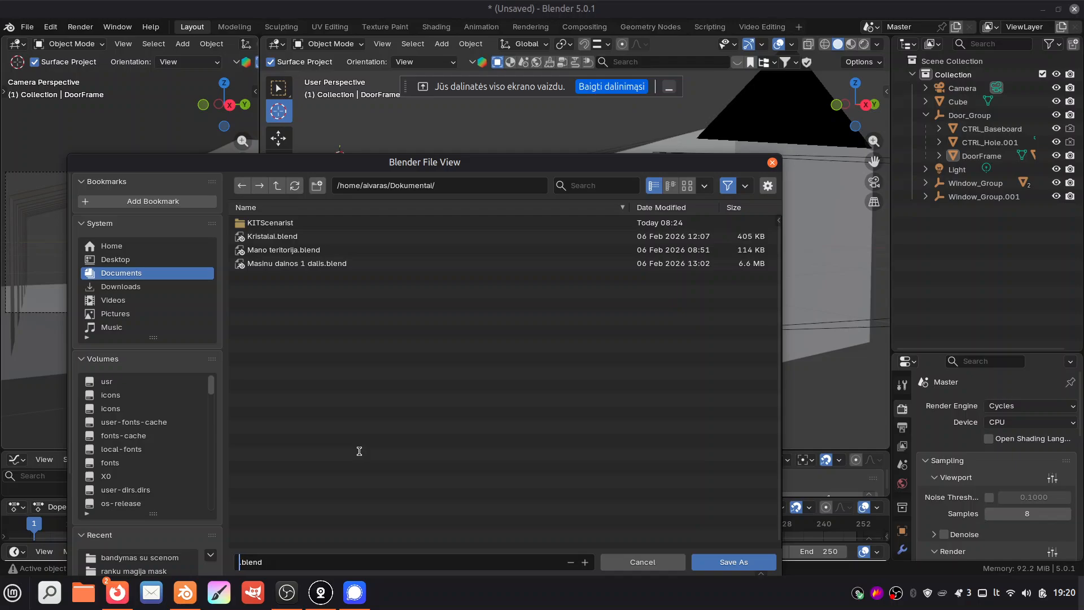
pyautogui.write('Namukas')
pyautogui.click(750, 561)
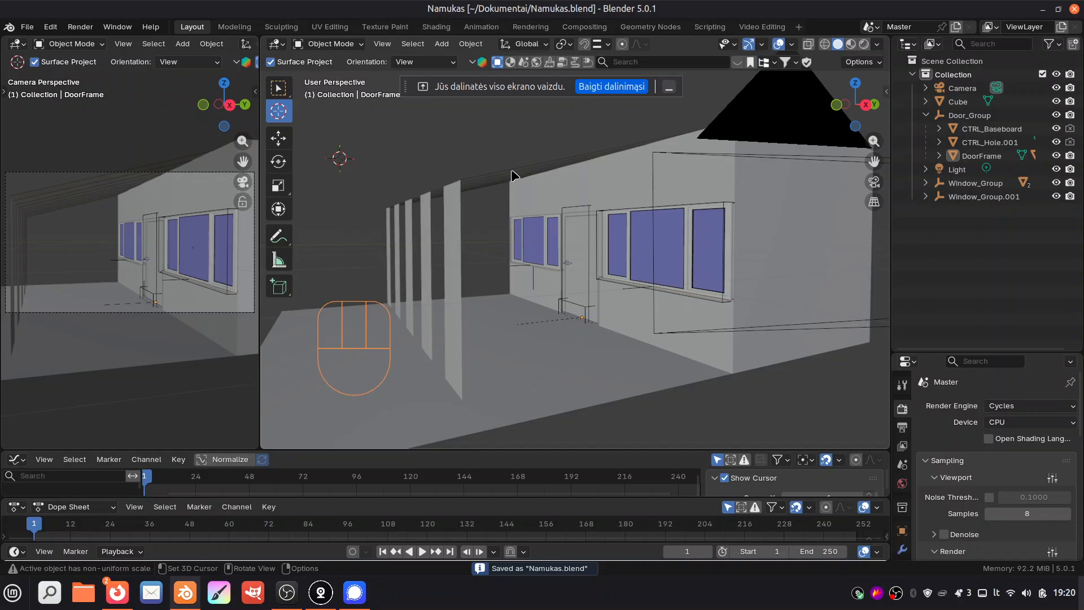
# Step: Search the BlenderKit materials for "wooden" and preview the grey Wooden planks and the Wooden Panel materials
pyautogui.click(510, 63)
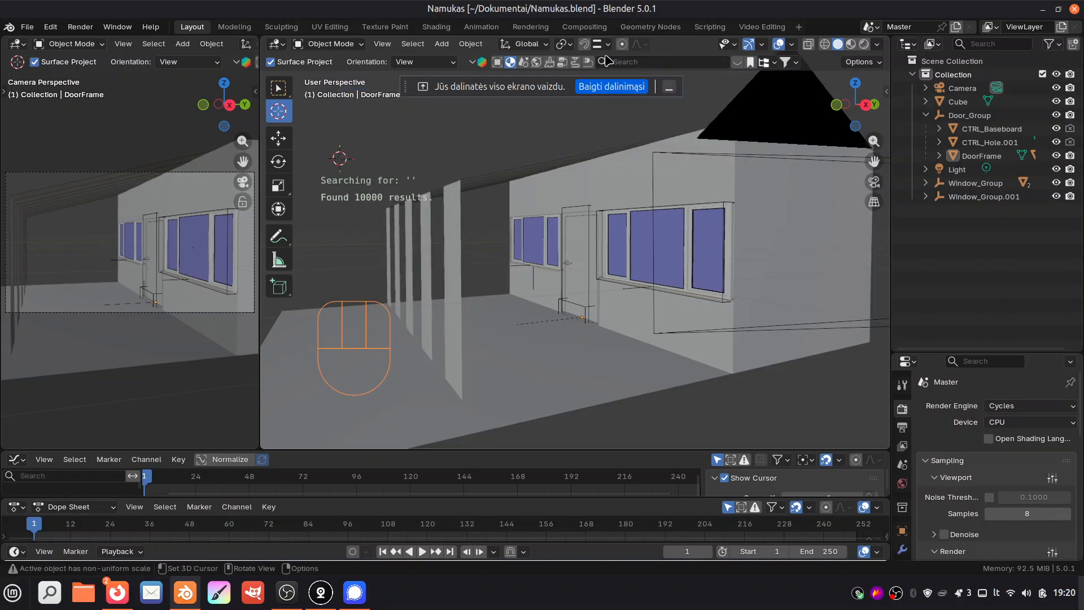
pyautogui.click(646, 63)
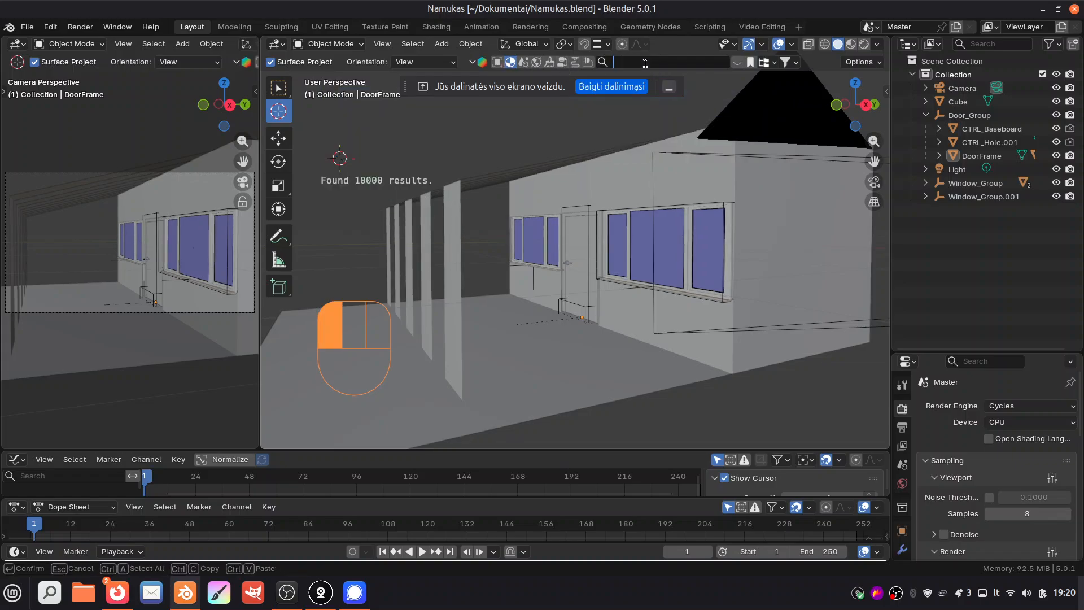
pyautogui.write('woode')
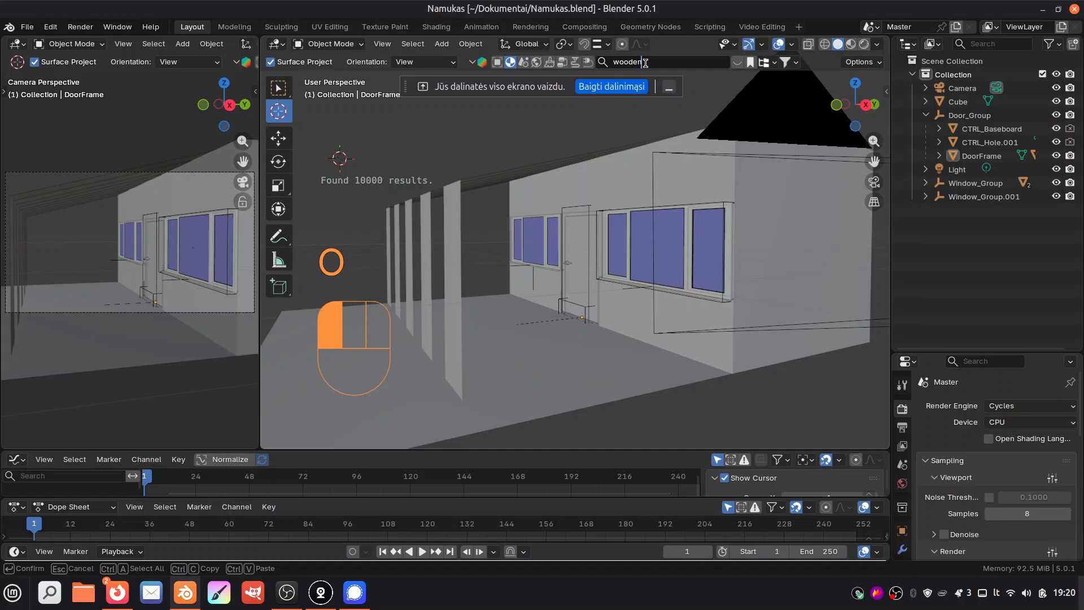
pyautogui.write('n')
pyautogui.press('Return')
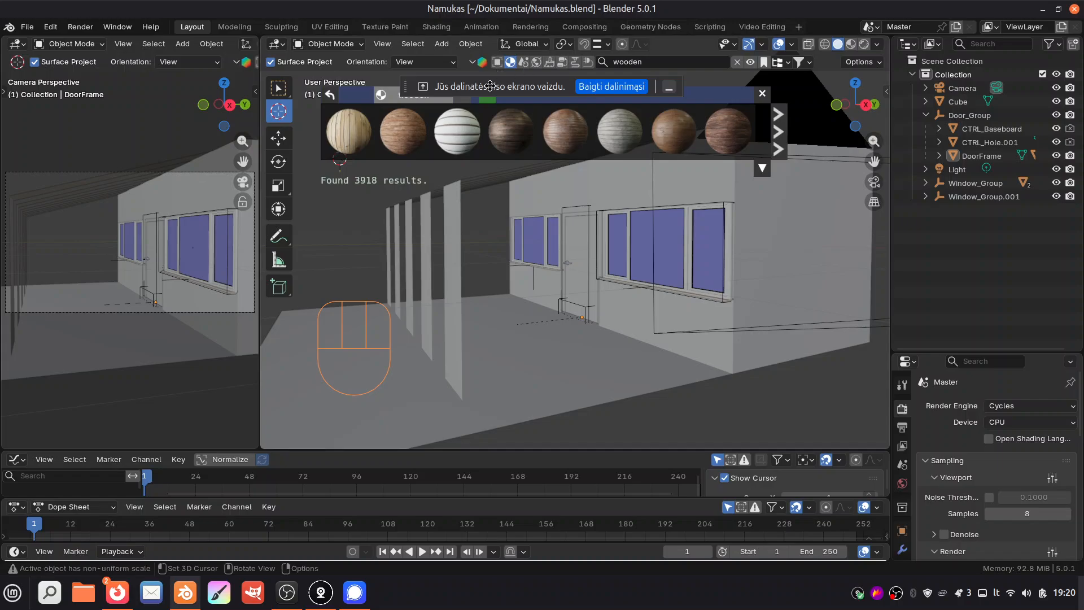
pyautogui.moveTo(608, 132)
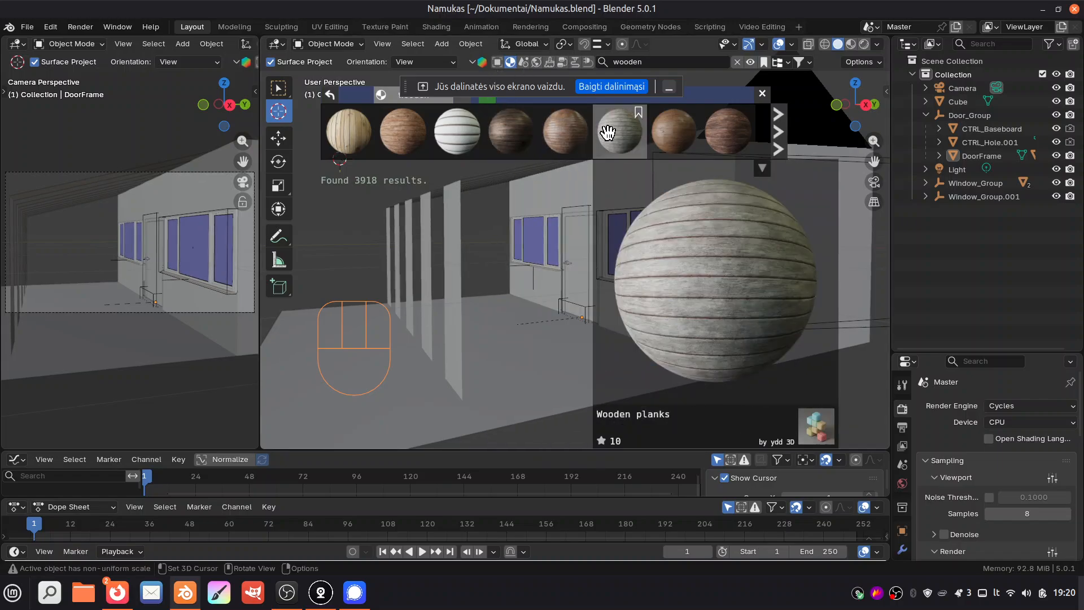
pyautogui.moveTo(343, 134)
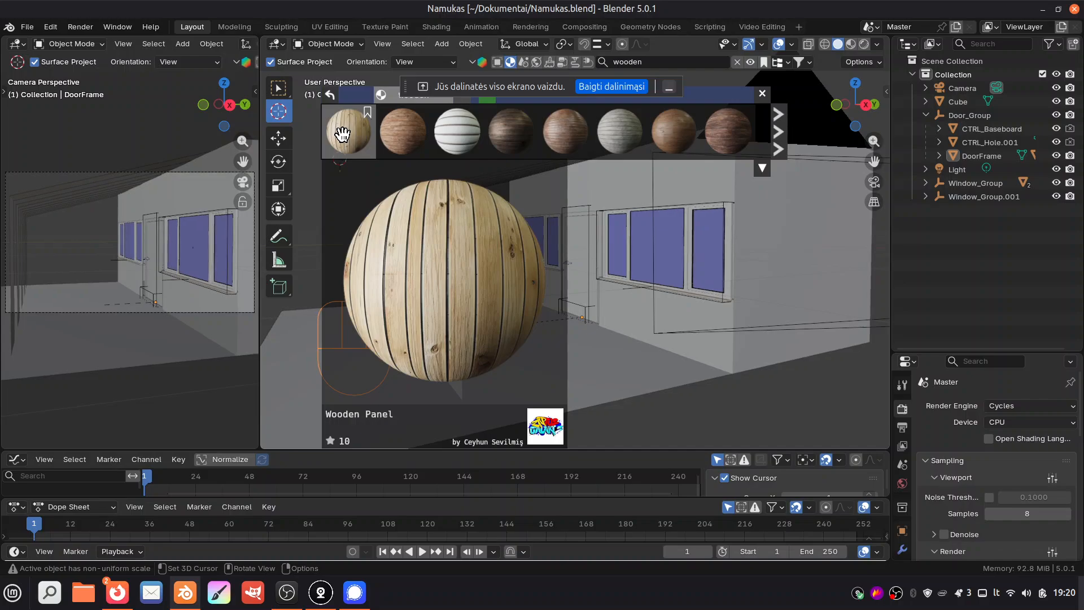
# Step: Review the installed extensions, including BlenderKit Online Asset Library, in the preferences and close them
pyautogui.click(50, 27)
pyautogui.click(108, 199)
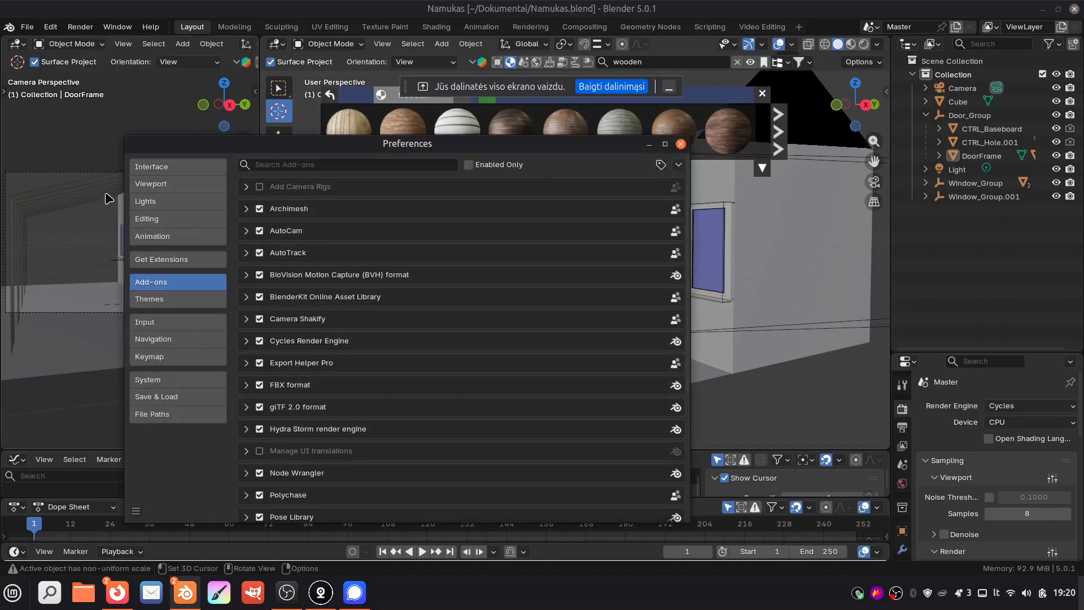
pyautogui.click(182, 258)
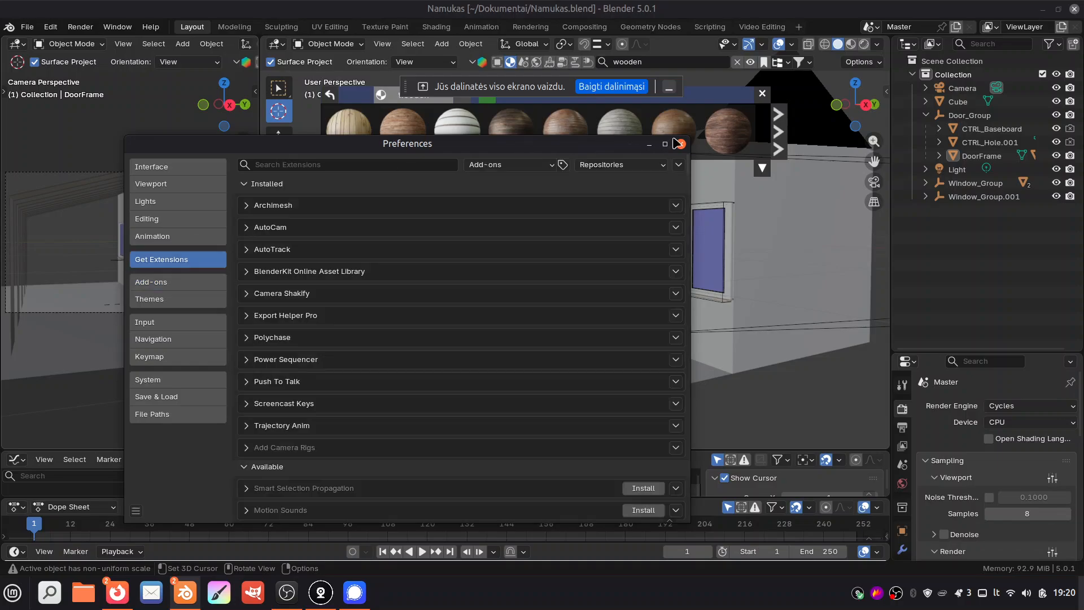
pyautogui.click(681, 144)
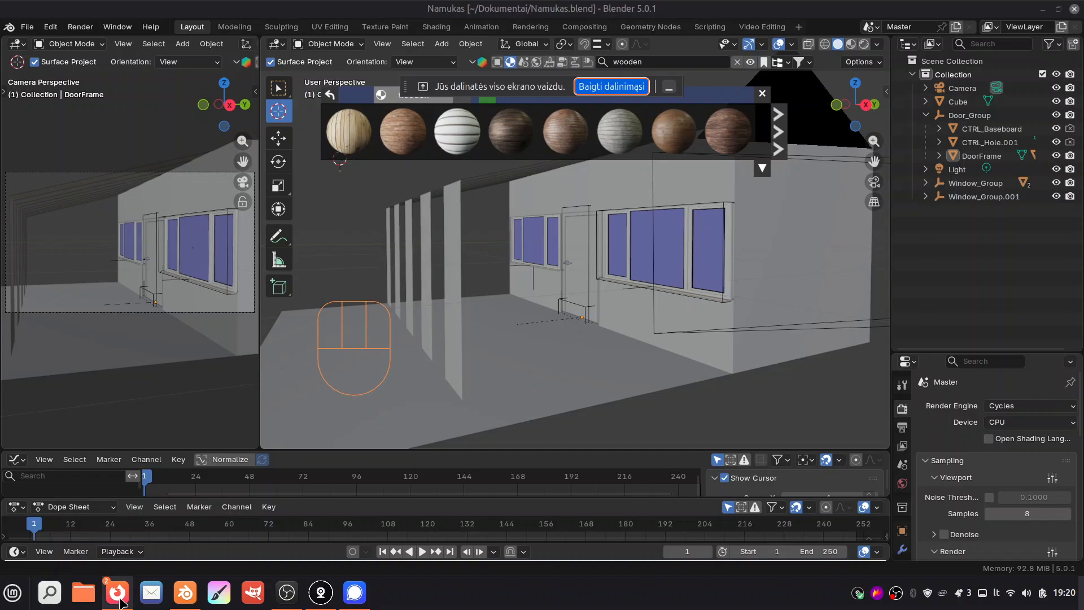
# Step: View the BlenderKit download link on blenderkit.com in a new Firefox tab, then close the tab and return to Blender
pyautogui.moveTo(118, 592)
pyautogui.click(62, 539)
pyautogui.click(197, 35)
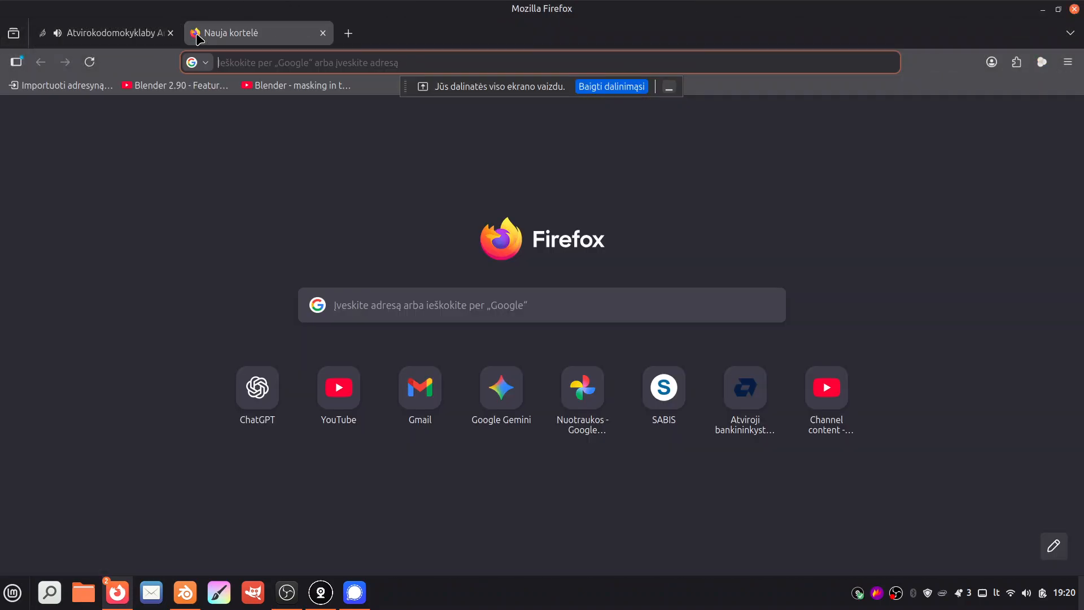
pyautogui.write('blenderkit.com/')
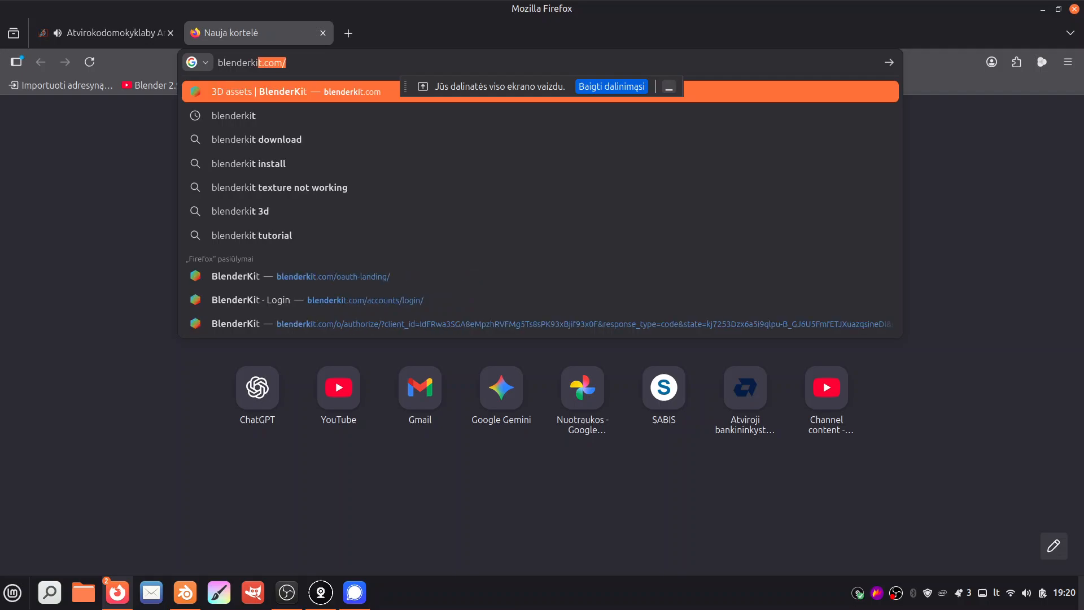
pyautogui.press('Return')
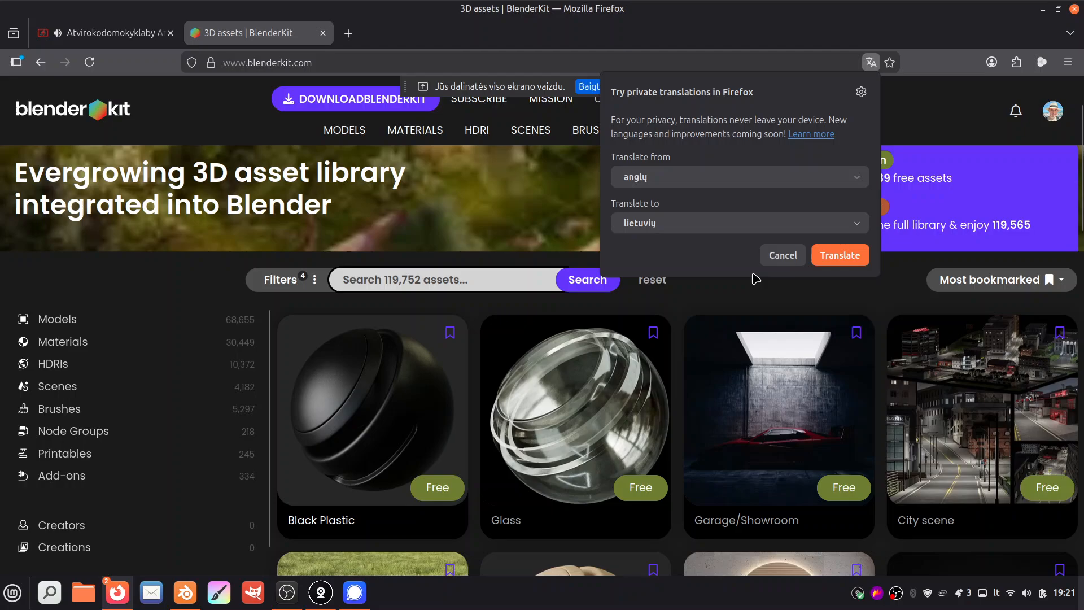
pyautogui.click(775, 254)
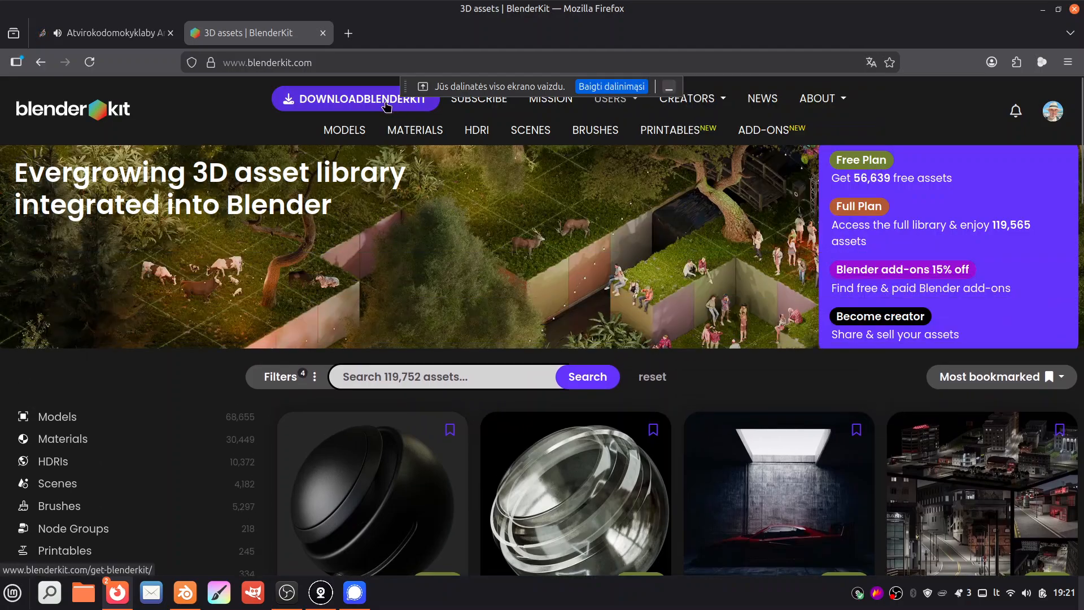
pyautogui.click(323, 33)
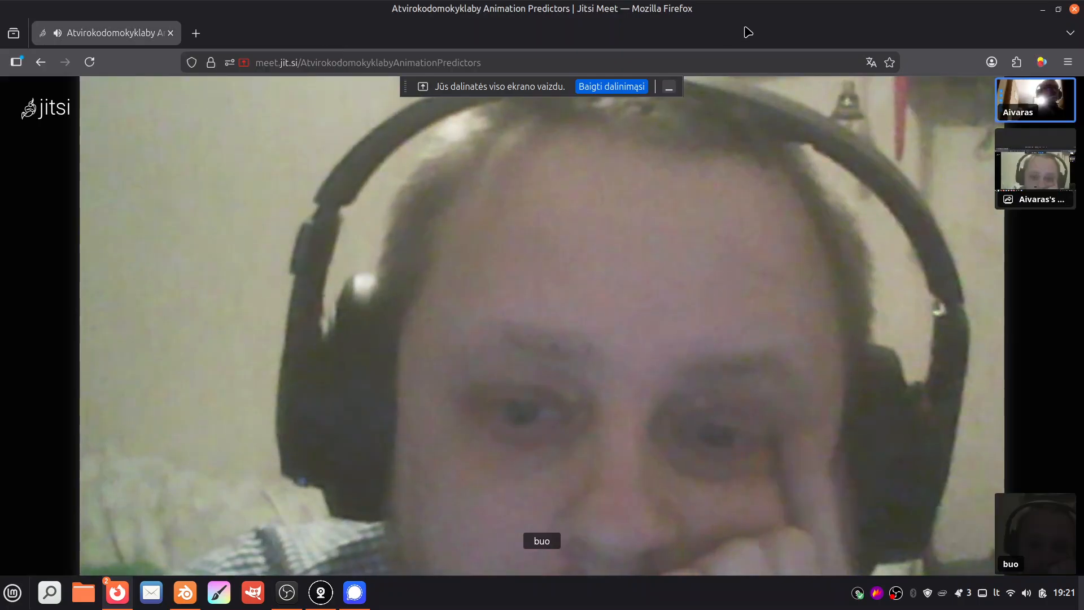
pyautogui.click(1042, 10)
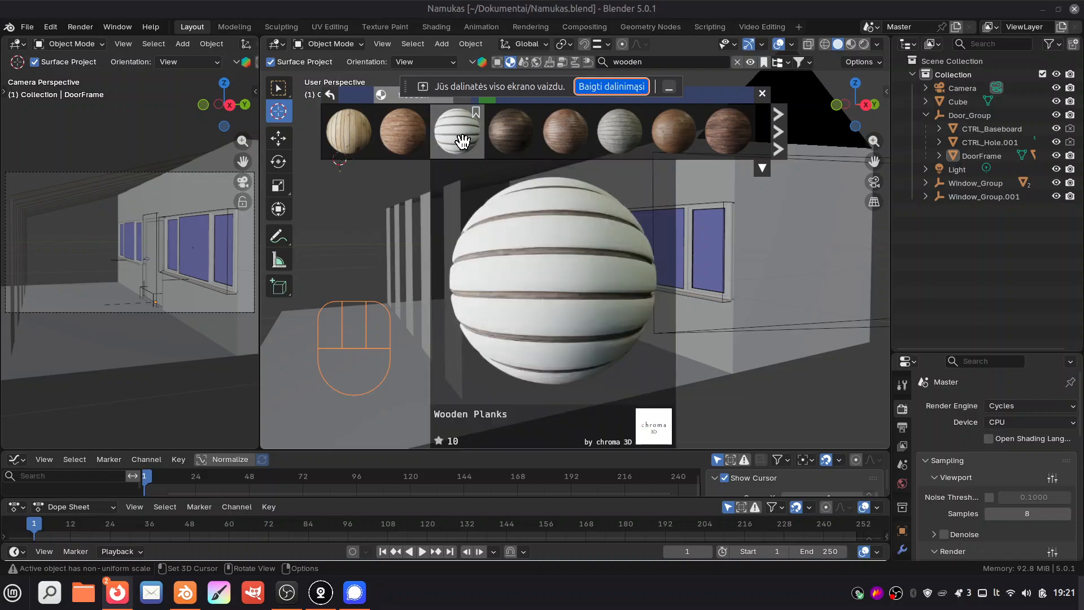
# Step: Page two sets further through the wooden materials, and view the Install from Disk file browser for add-ons before closing the preferences
pyautogui.click(784, 138)
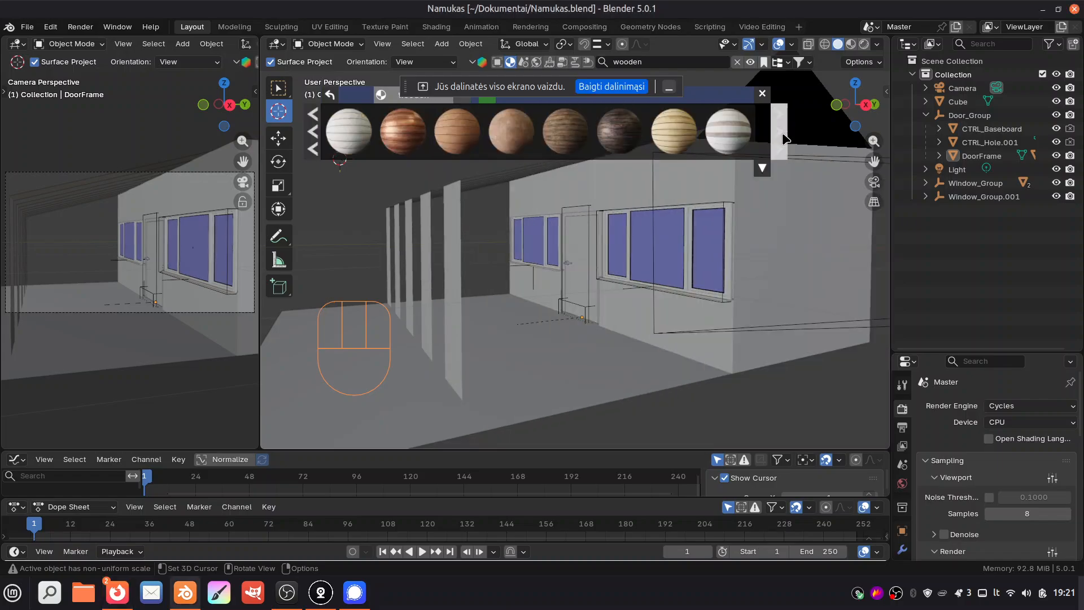
pyautogui.click(778, 131)
pyautogui.click(50, 27)
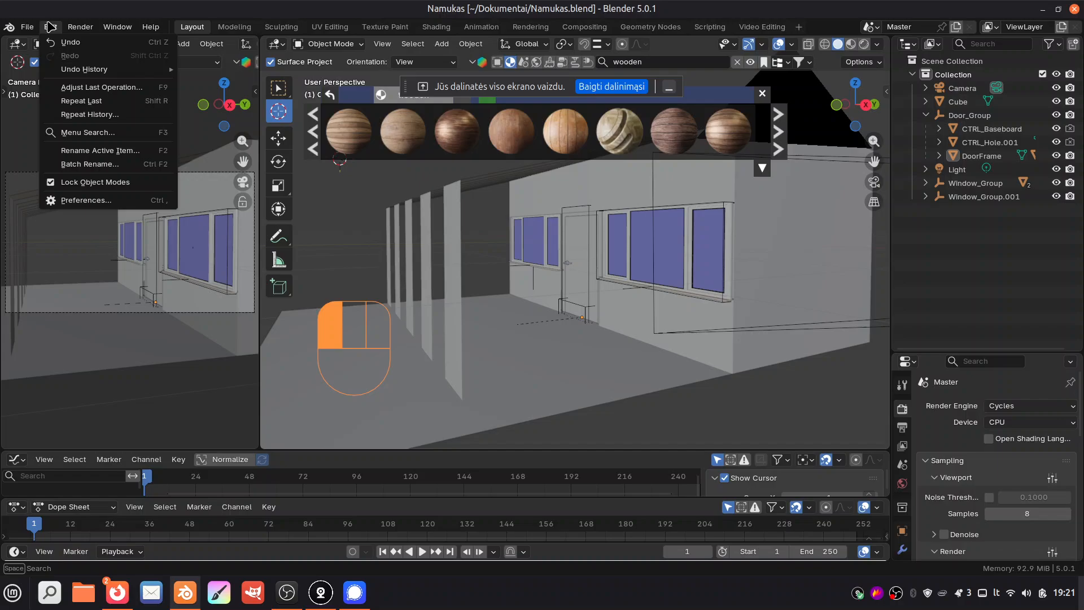
pyautogui.click(85, 200)
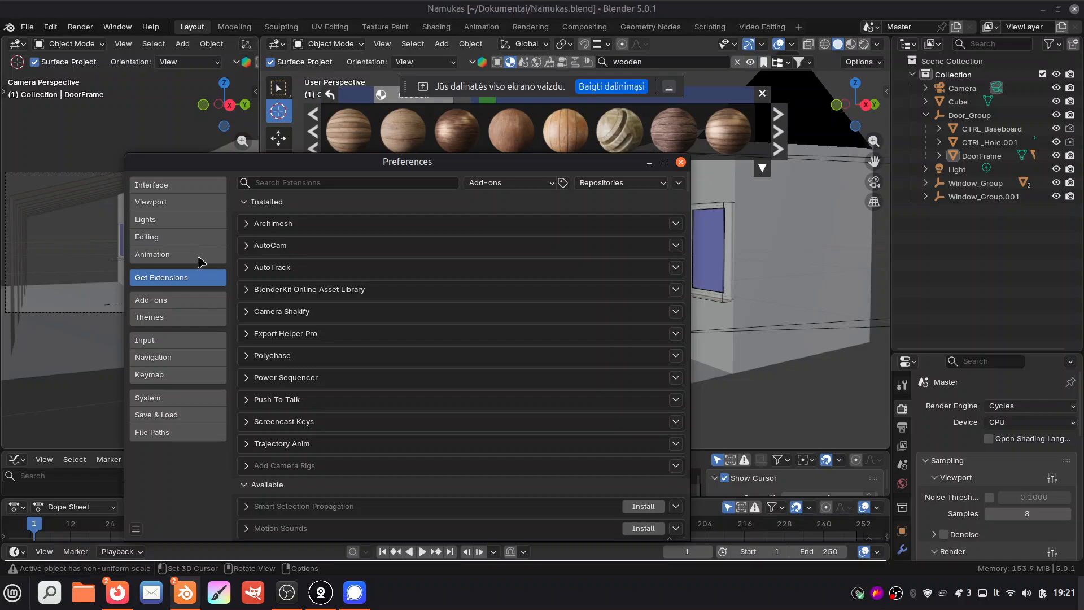
pyautogui.click(181, 304)
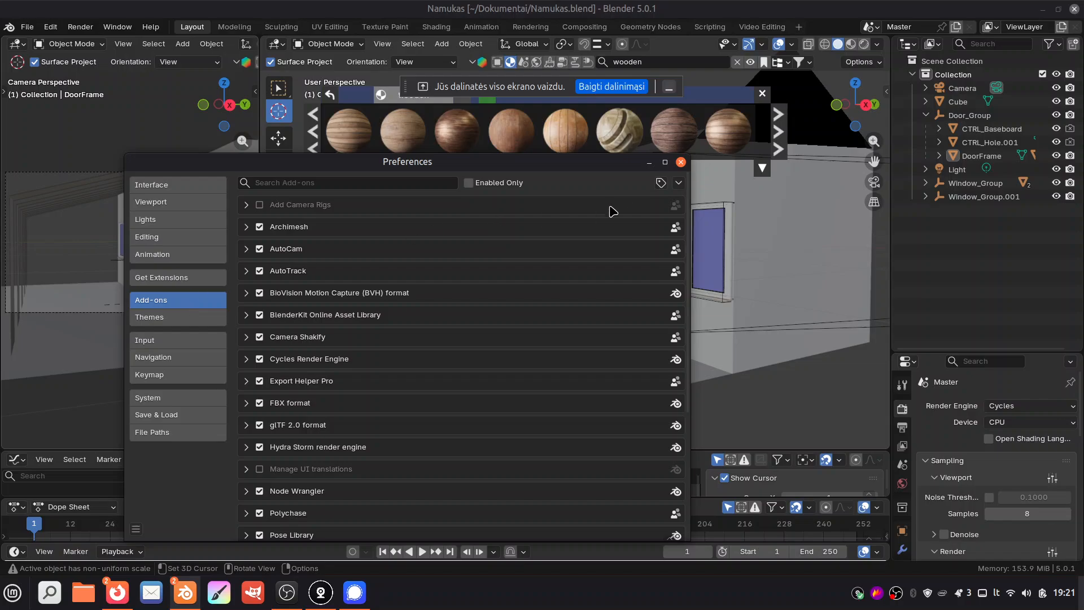
pyautogui.click(678, 182)
pyautogui.click(668, 218)
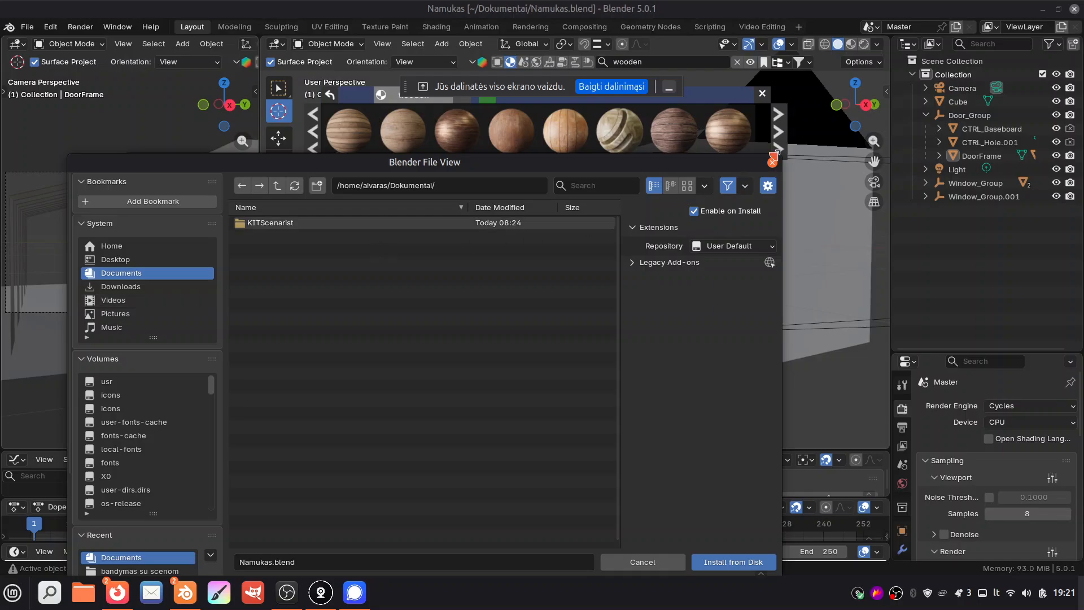
pyautogui.click(772, 162)
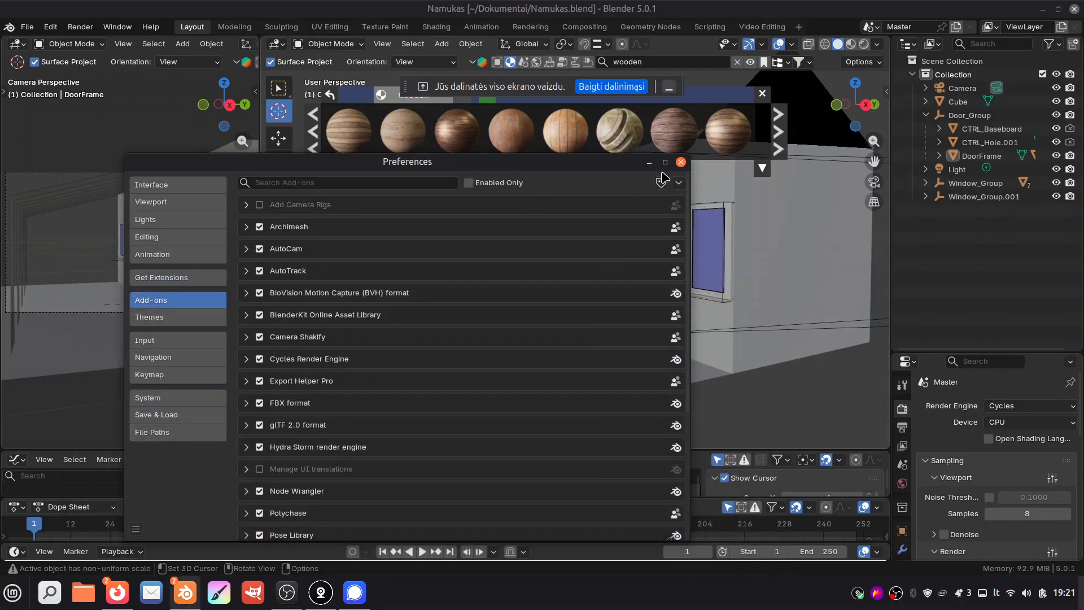
pyautogui.click(681, 162)
# Step: Try the light orange Wooden planks material on the door frame in Material Preview shading, and undo the material
pyautogui.moveTo(653, 106)
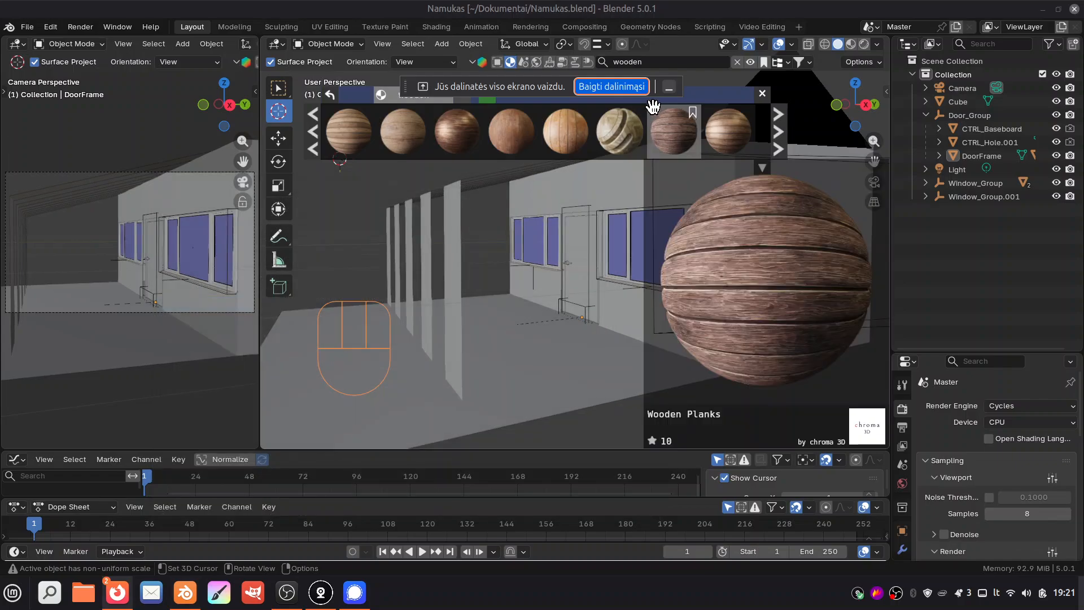
pyautogui.moveTo(573, 137)
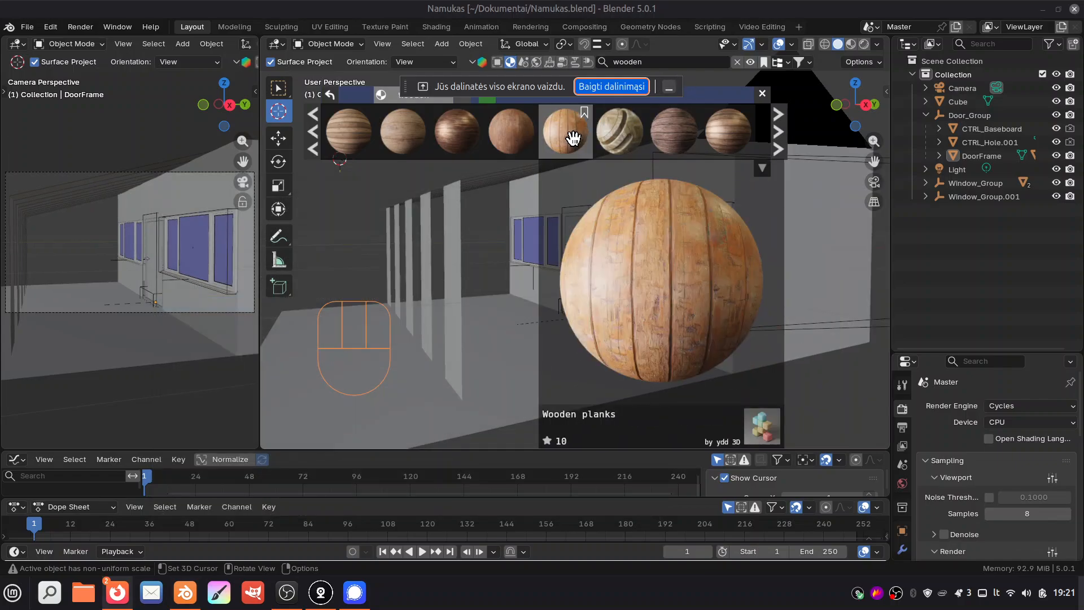
pyautogui.moveTo(573, 137); pyautogui.dragTo(601, 285)
pyautogui.click(851, 45)
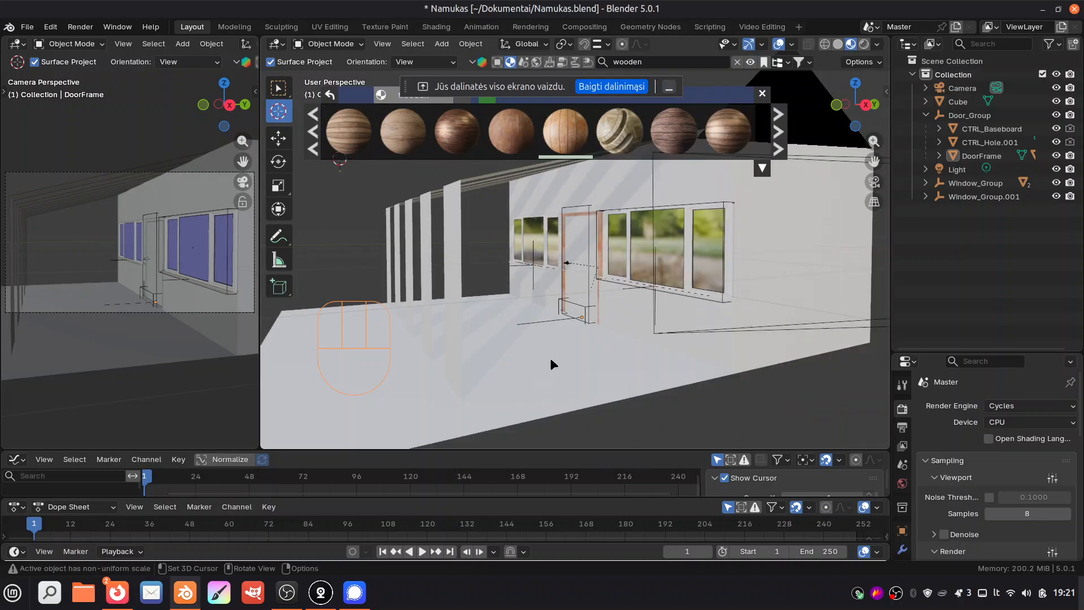
pyautogui.hotkey('ctrl', 'z')
pyautogui.click(764, 208)
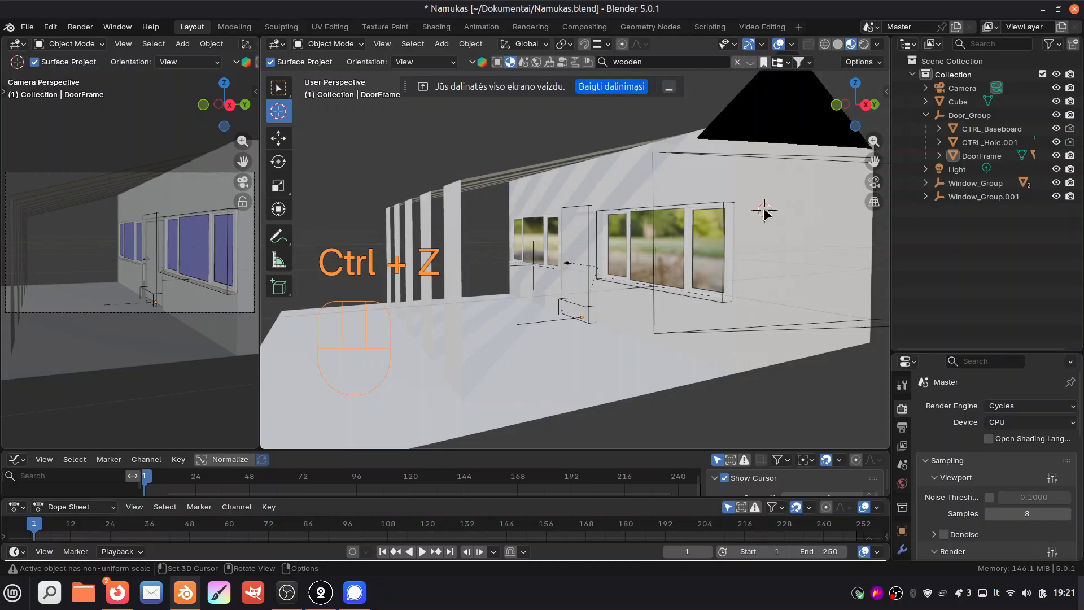
pyautogui.click(364, 351)
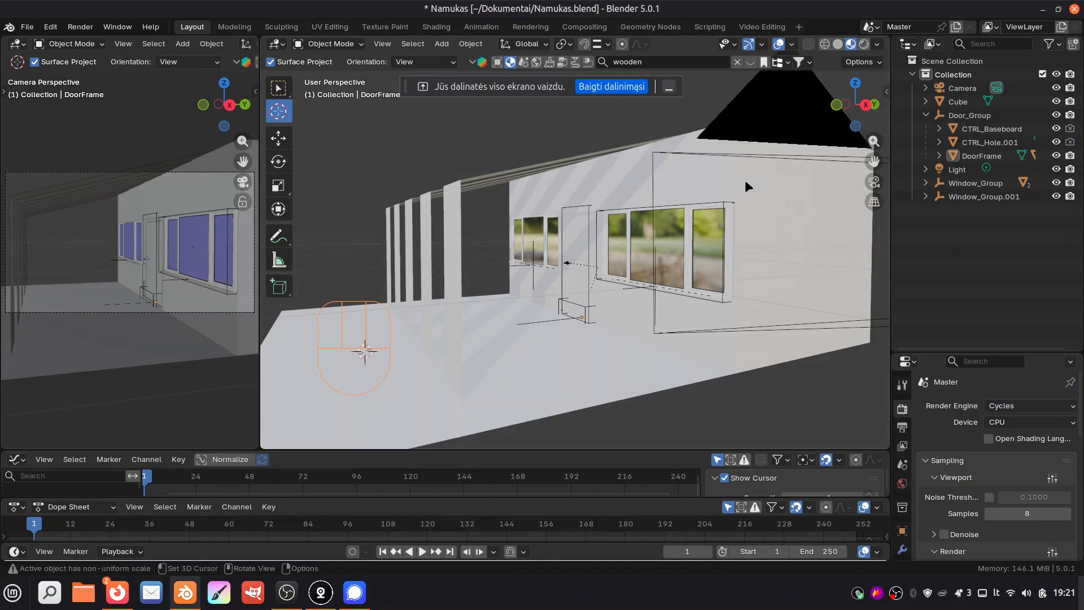
# Step: Select the Cube building and search the BlenderKit materials for "wooden" again
pyautogui.click(972, 103)
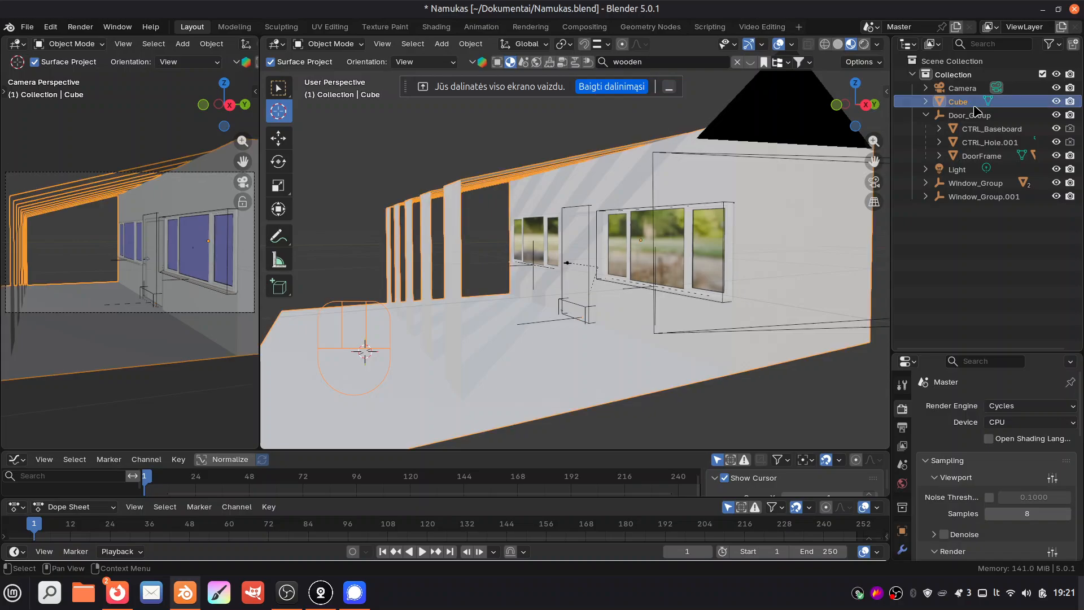
pyautogui.click(688, 66)
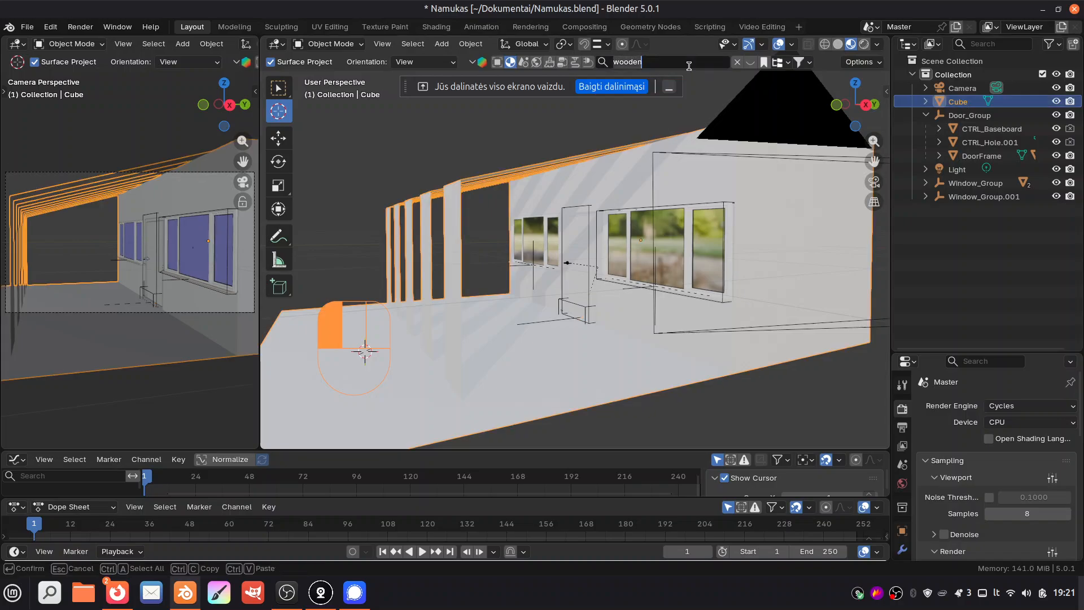
pyautogui.press('BackSpace')
pyautogui.press('Return')
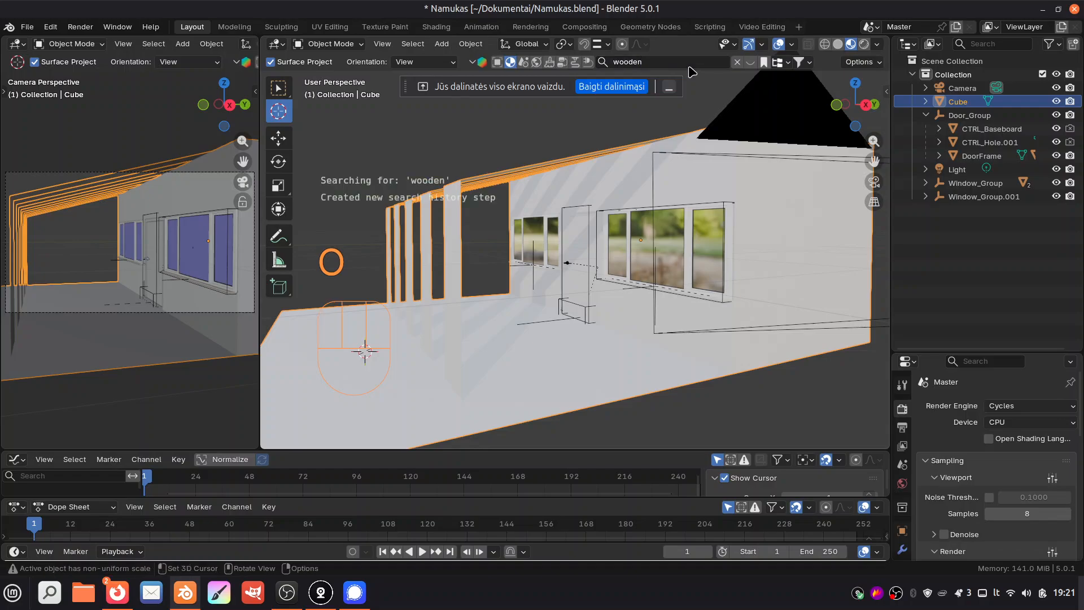
pyautogui.click(753, 62)
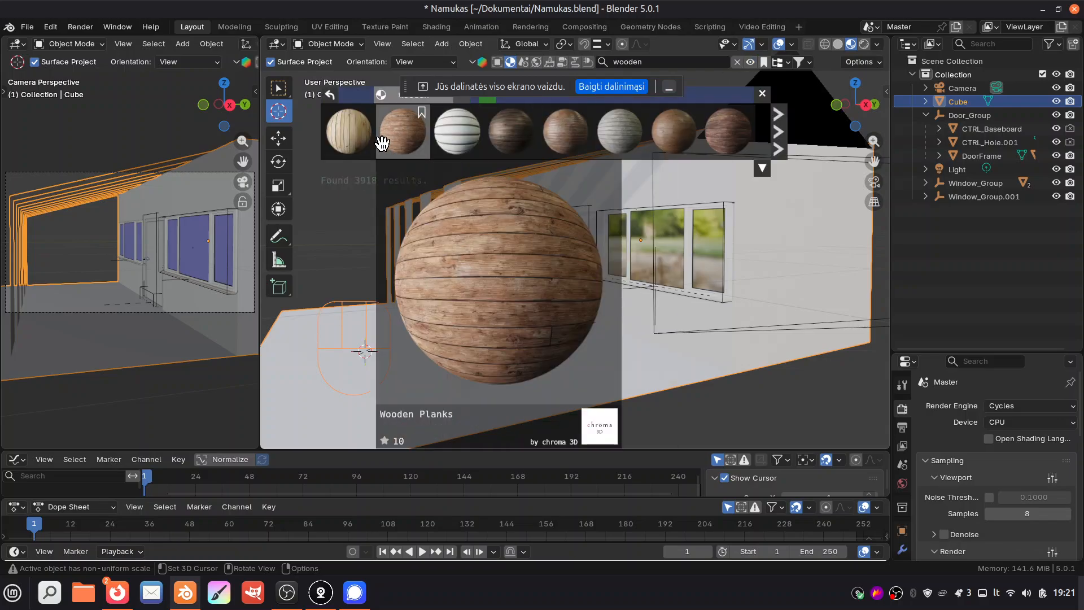
# Step: Apply the brown horizontal Wooden Planks material to the Cube building
pyautogui.moveTo(582, 130)
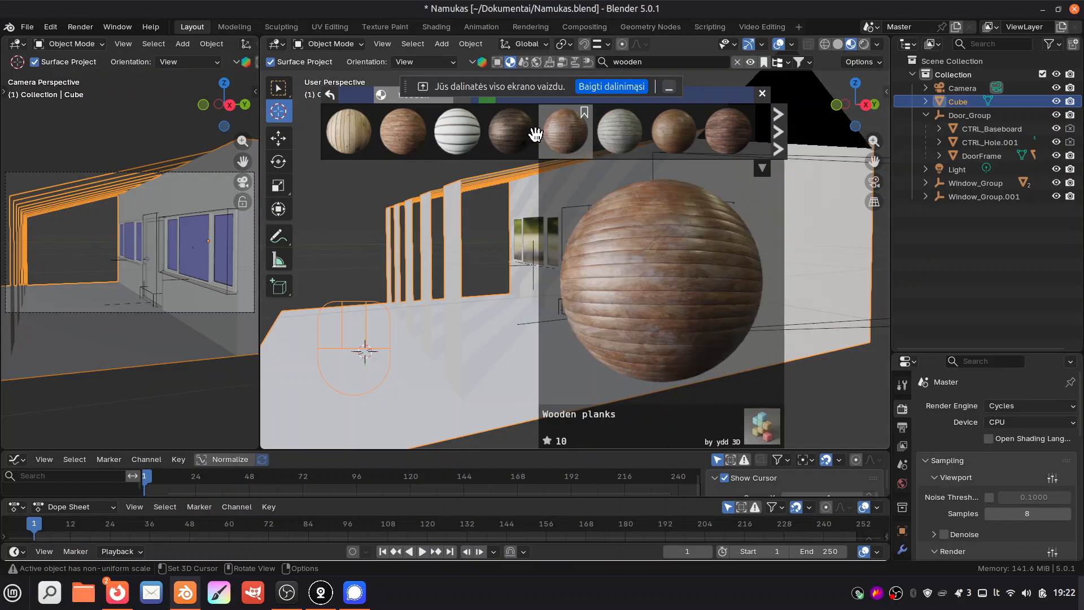
pyautogui.moveTo(407, 132)
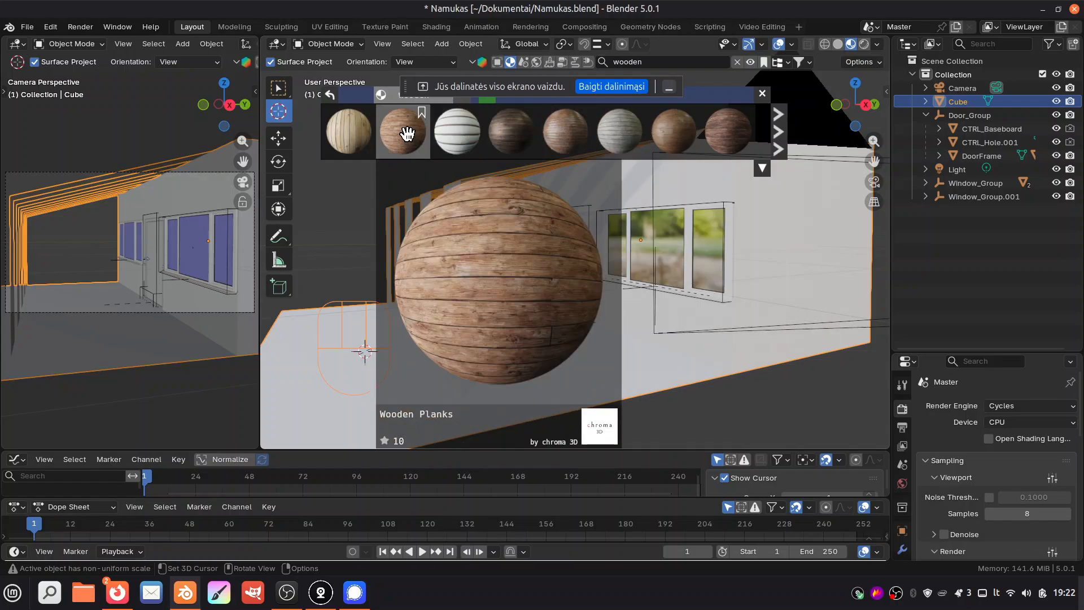
pyautogui.moveTo(406, 133); pyautogui.dragTo(667, 215)
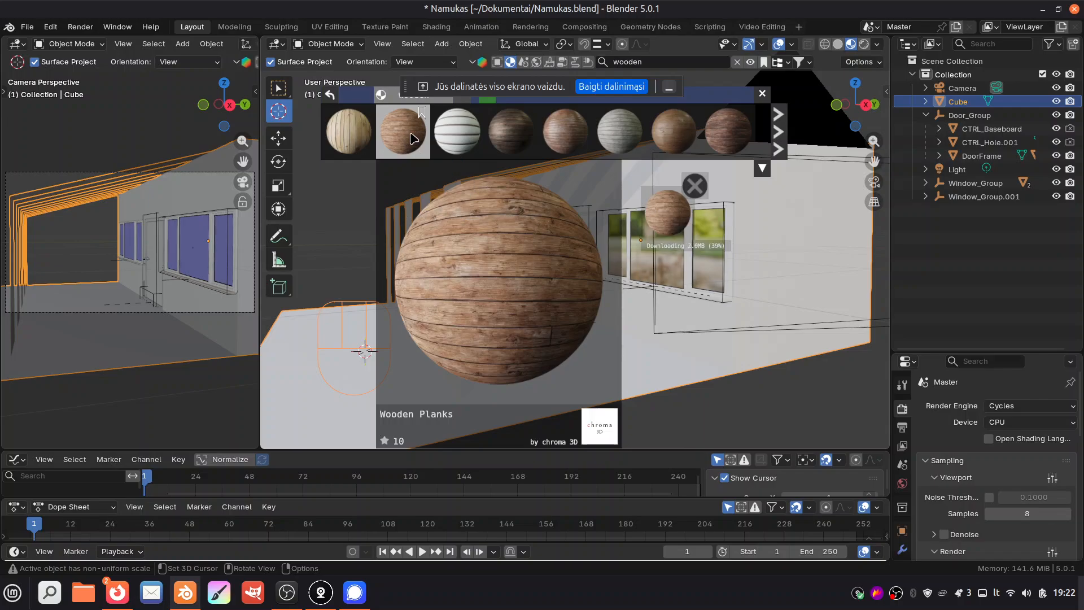
# Step: Inspect the brown plank cladding on the walls, floor and beams from several sides and through the camera
pyautogui.click(750, 62)
pyautogui.moveTo(850, 103); pyautogui.dragTo(789, 141)
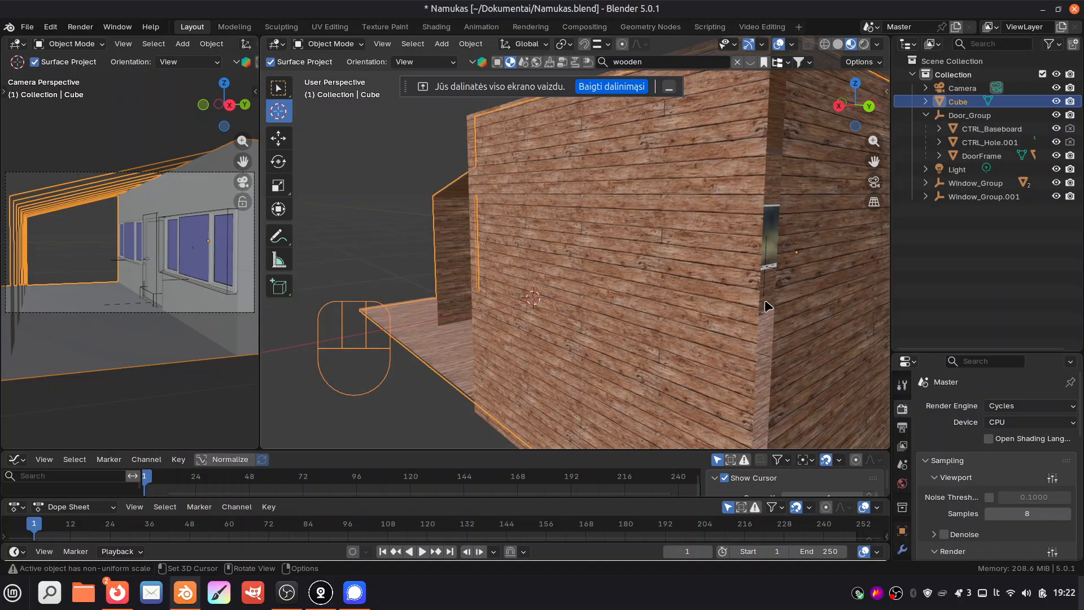
pyautogui.moveTo(858, 99); pyautogui.dragTo(762, 112)
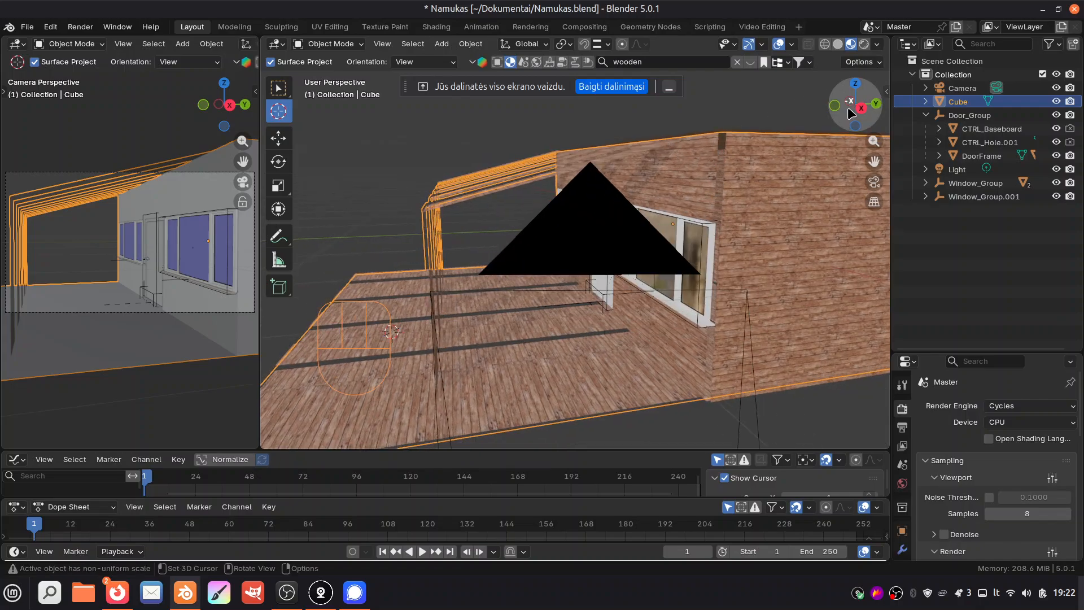
pyautogui.moveTo(851, 112); pyautogui.dragTo(721, 118)
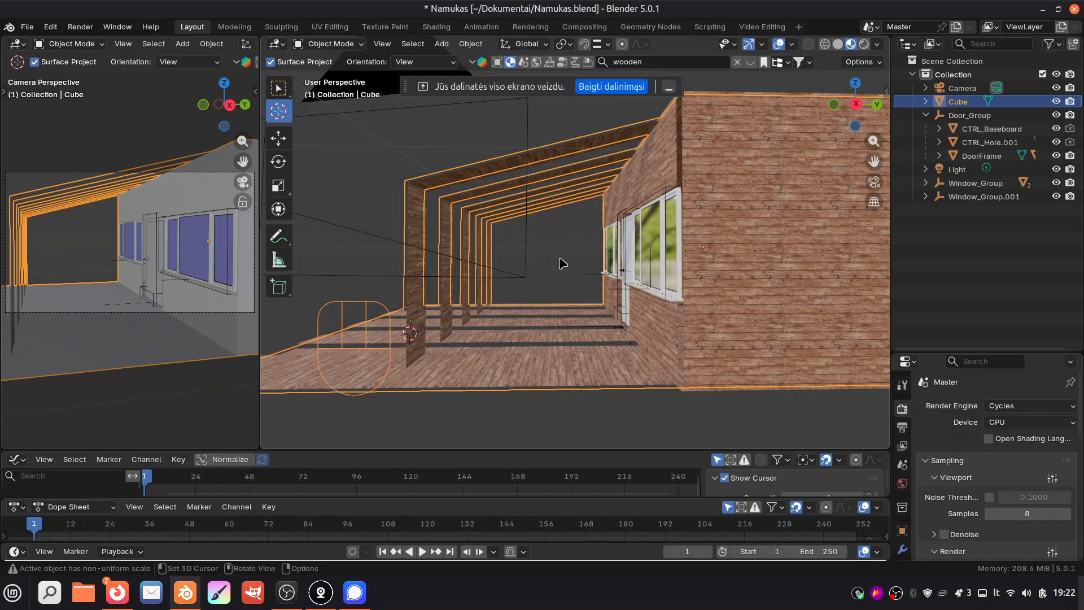
pyautogui.press('KP_0')
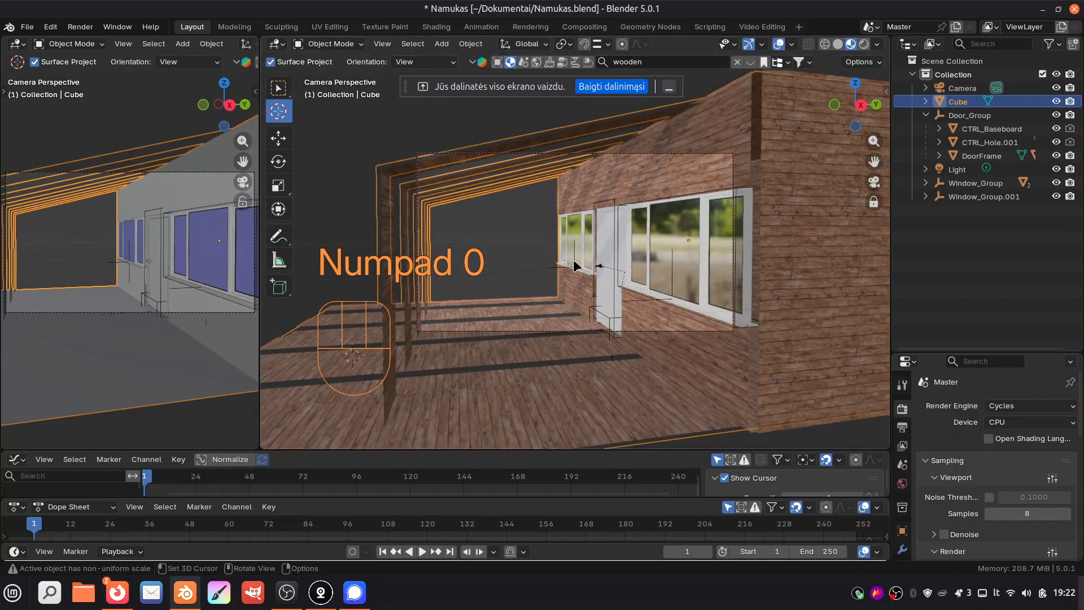
pyautogui.moveTo(865, 103)
pyautogui.mouseDown()
pyautogui.moveTo(853, 104)
pyautogui.moveTo(889, 105)
pyautogui.moveTo(873, 104)
pyautogui.mouseUp()
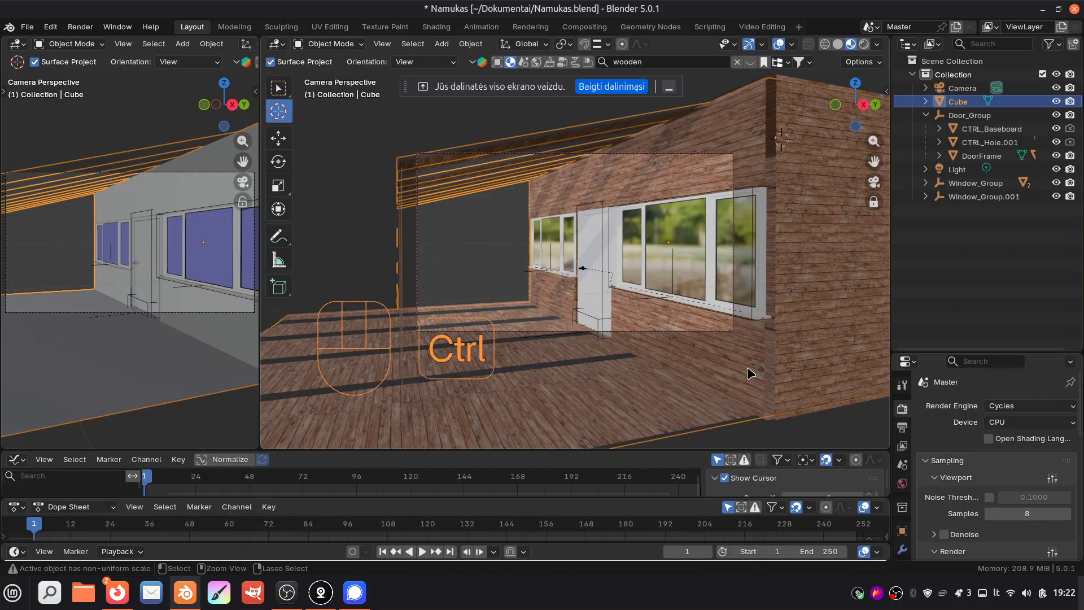
# Step: Undo the last camera move and the Wooden Planks material on the Cube
pyautogui.hotkey('ctrl', 'z')
pyautogui.hotkey('ctrl', 'z')
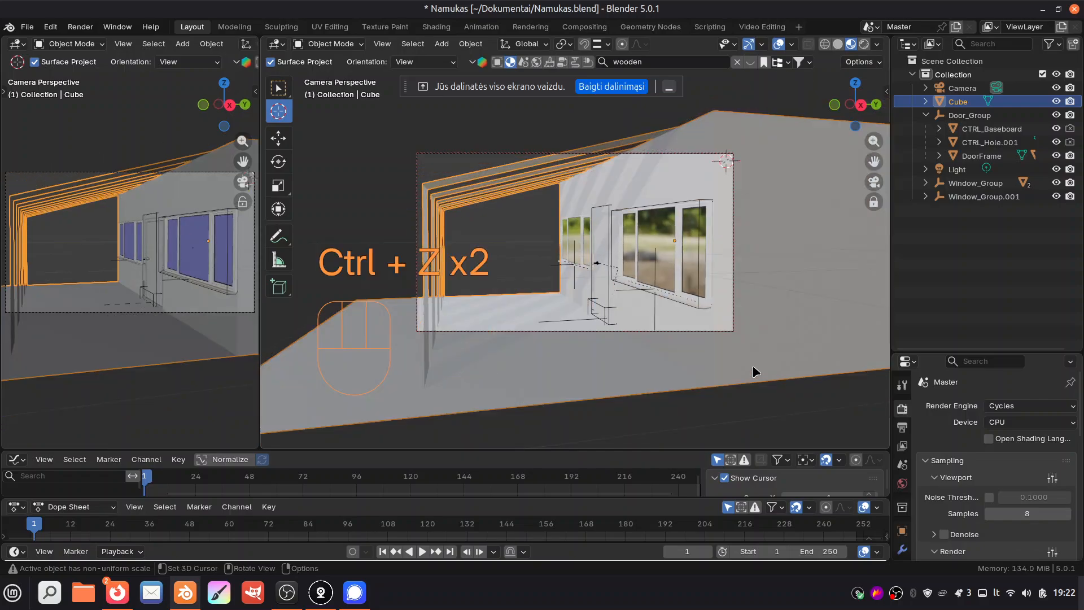
# Step: Turn the camera along the walkway and apply the grey Wooden planks material to the Cube building
pyautogui.moveTo(853, 106); pyautogui.dragTo(830, 113)
pyautogui.click(751, 63)
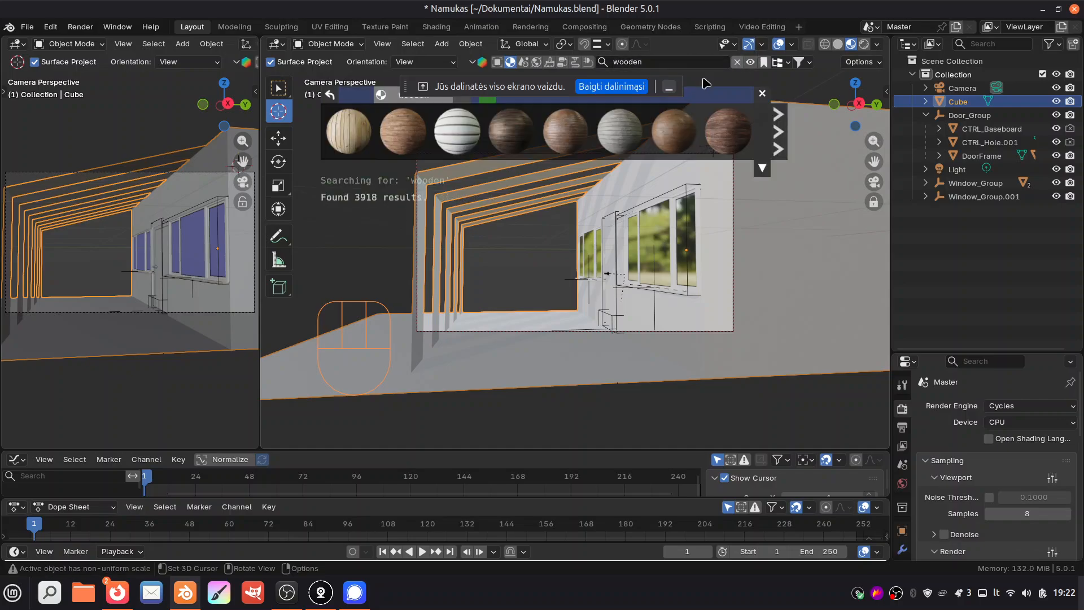
pyautogui.moveTo(692, 141)
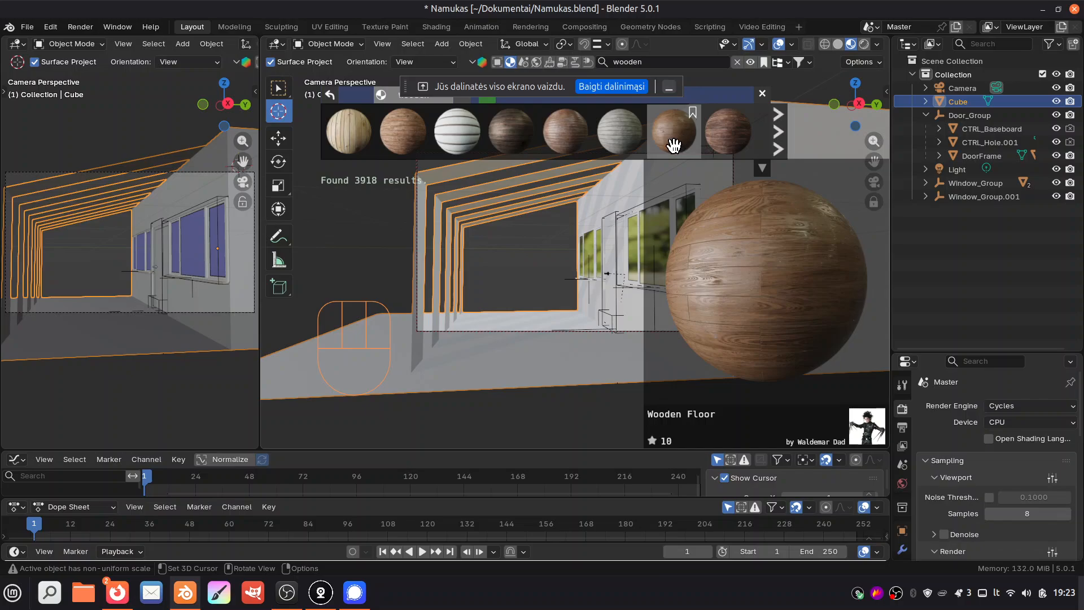
pyautogui.moveTo(623, 140)
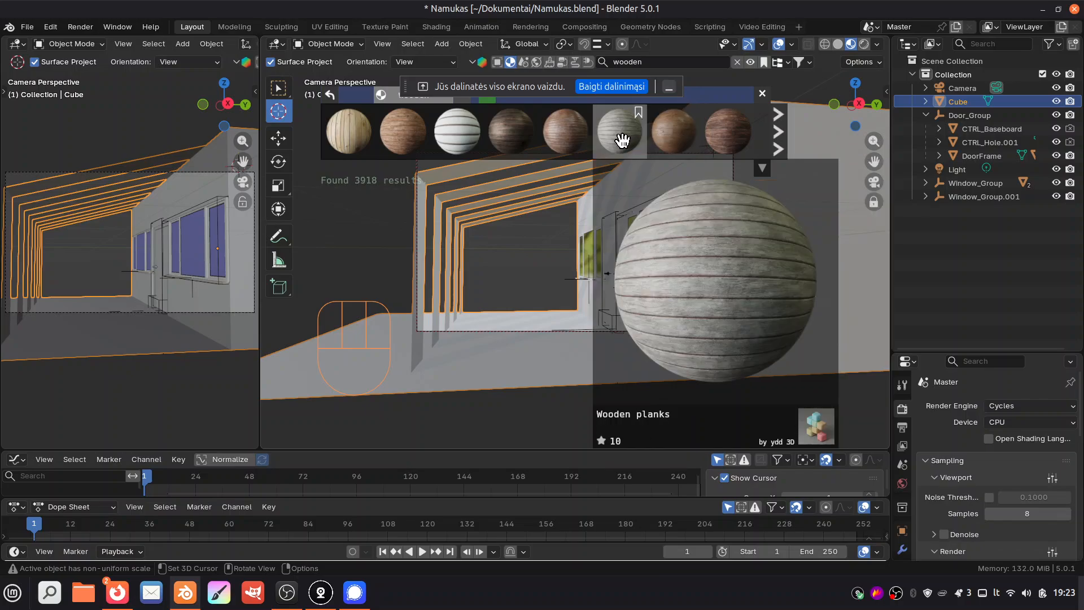
pyautogui.moveTo(623, 140); pyautogui.dragTo(713, 221)
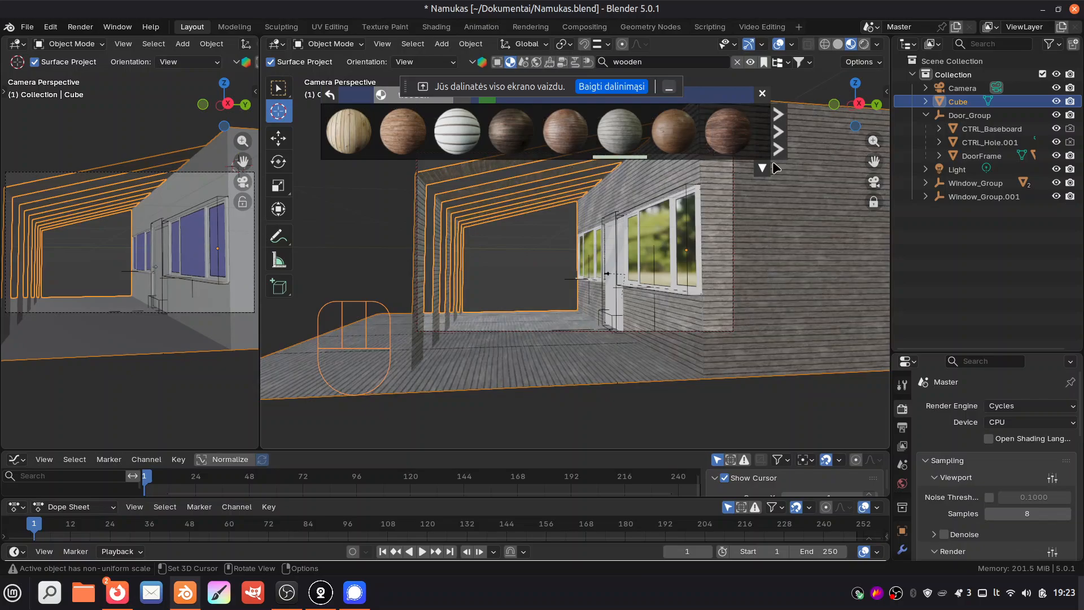
# Step: Hide the material results and orbit the locked camera to frame the grey-planked walkway, door and windows
pyautogui.click(750, 62)
pyautogui.moveTo(856, 105); pyautogui.dragTo(621, 125)
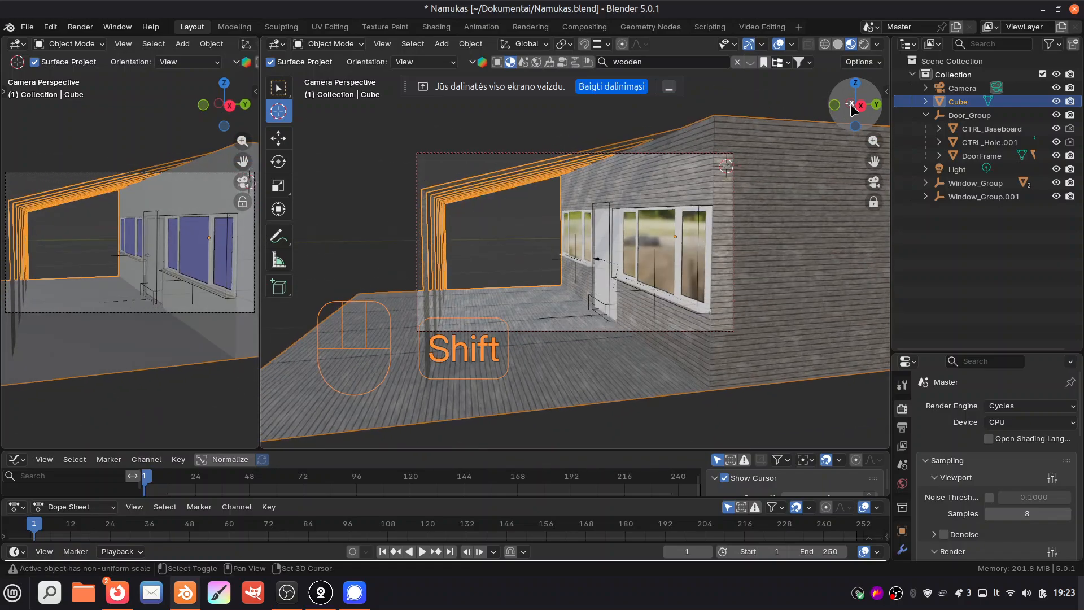
pyautogui.keyDown('shift'); pyautogui.moveTo(851, 109); pyautogui.dragTo(844, 133); pyautogui.keyUp('shift')
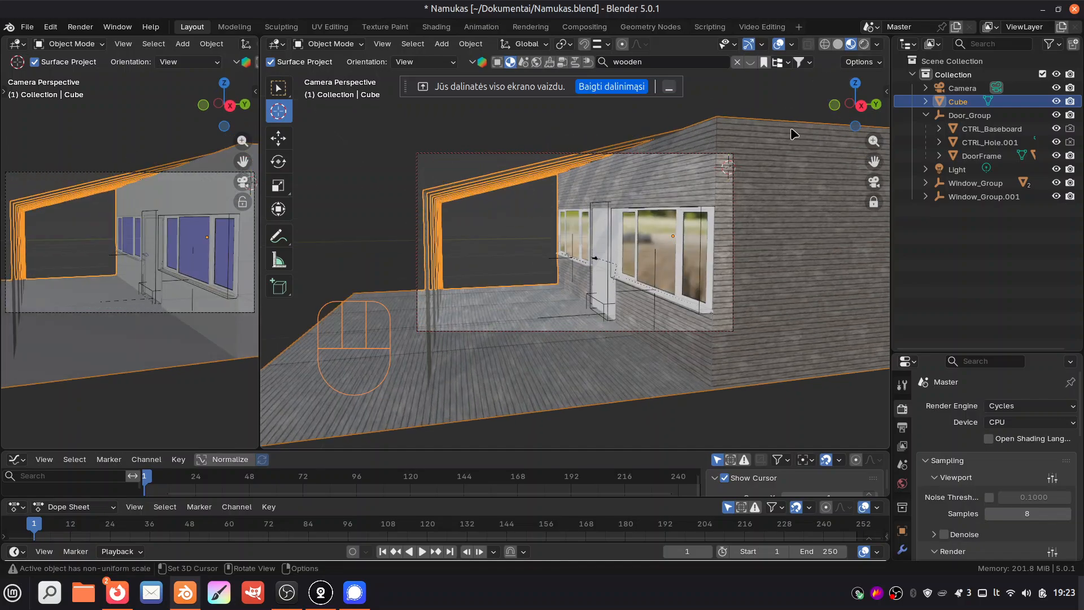
# Step: Switch to the Shading workspace and enlarge the node editor to examine the whole Wooden planks node tree
pyautogui.click(436, 27)
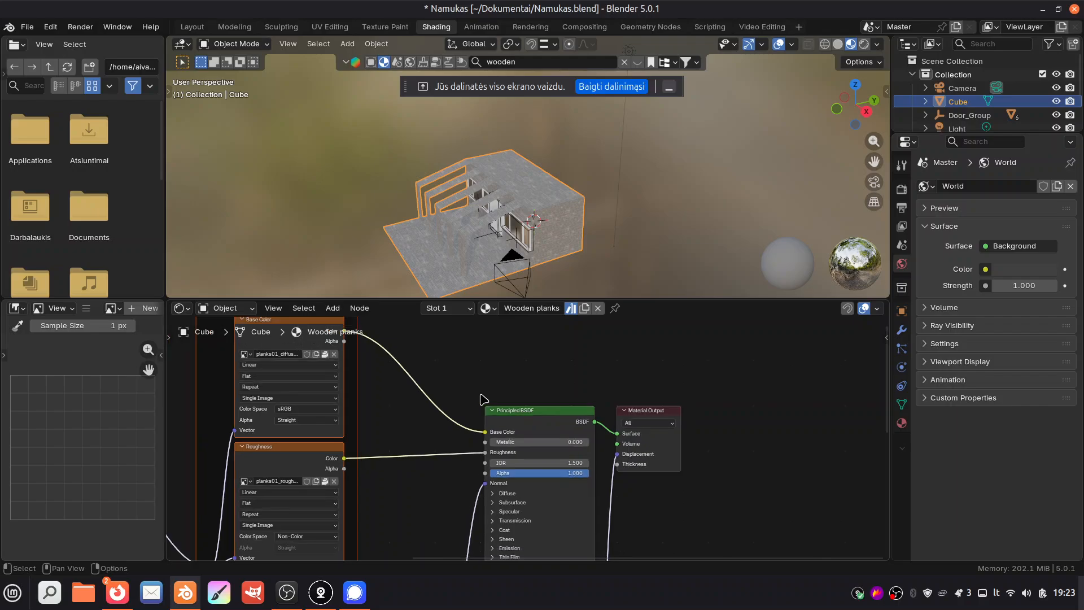
pyautogui.scroll(3, 452, 424)
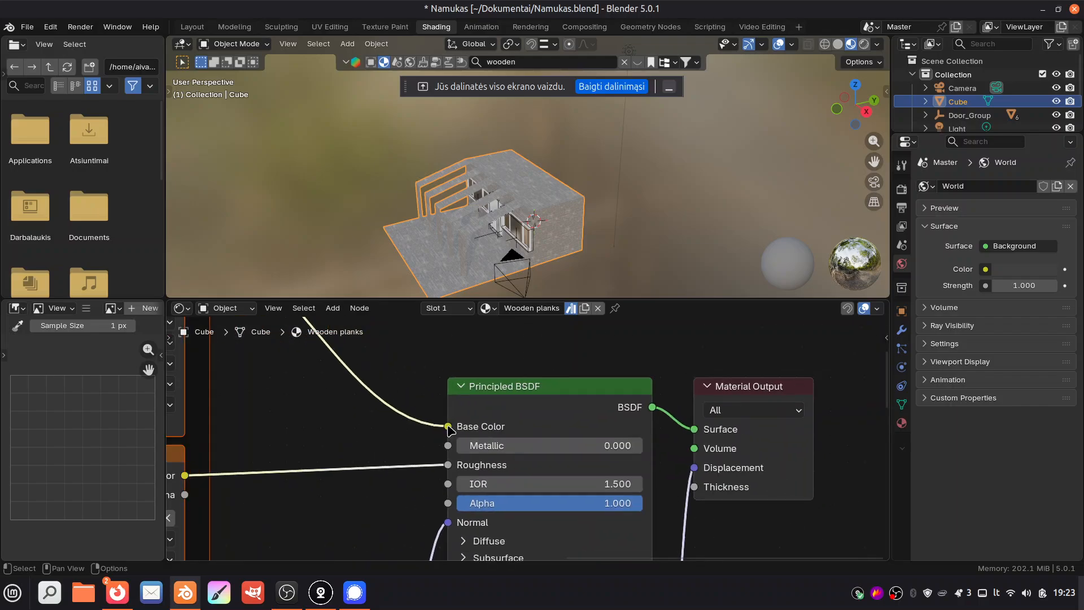
pyautogui.scroll(-4, 450, 429)
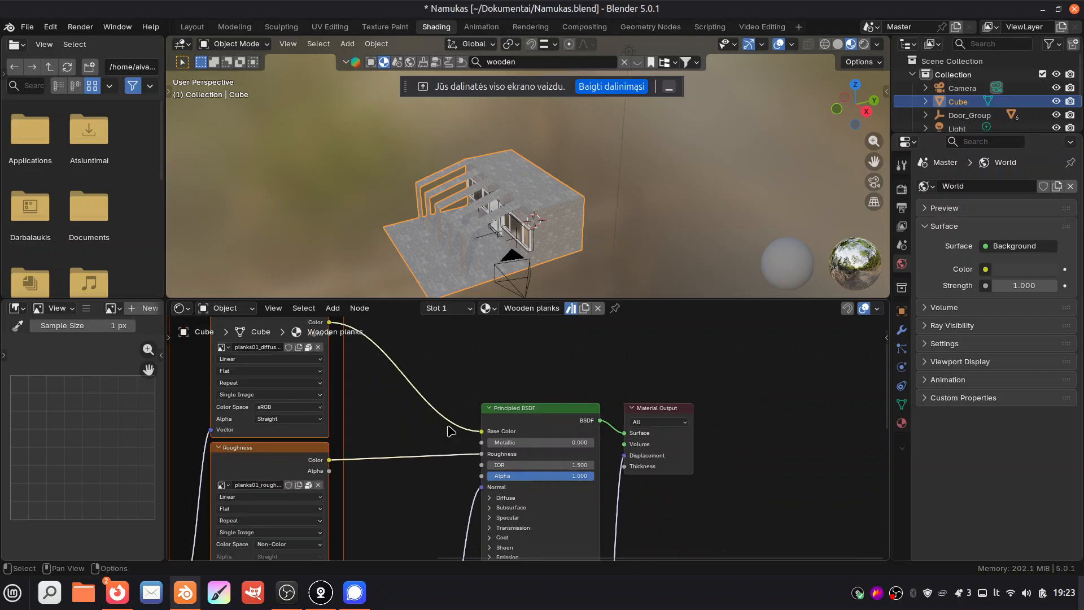
pyautogui.scroll(-5, 450, 430)
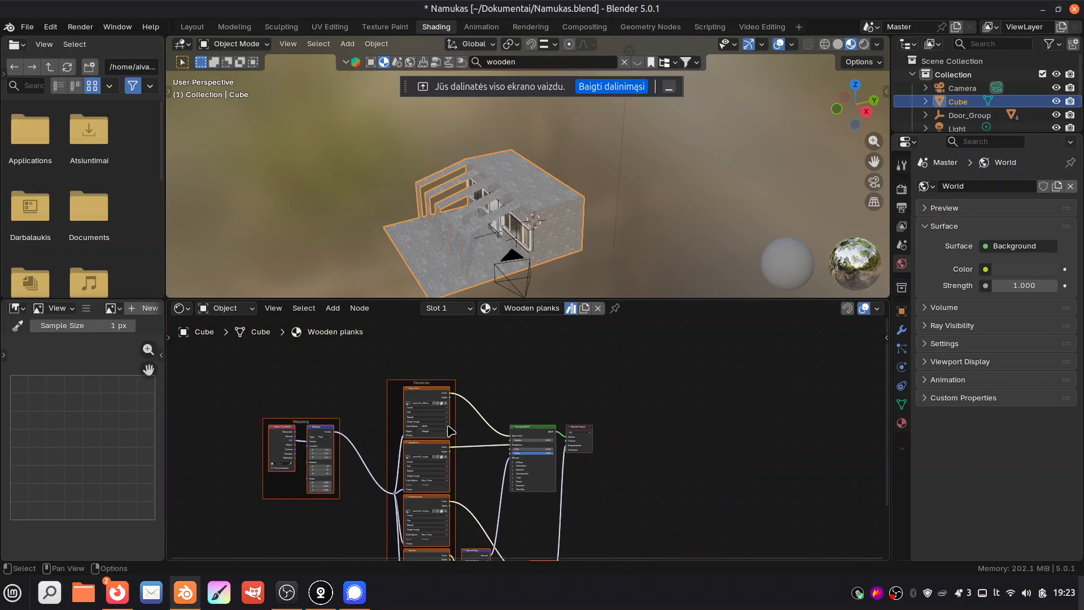
pyautogui.moveTo(671, 300); pyautogui.dragTo(671, 217)
pyautogui.scroll(4, 519, 401)
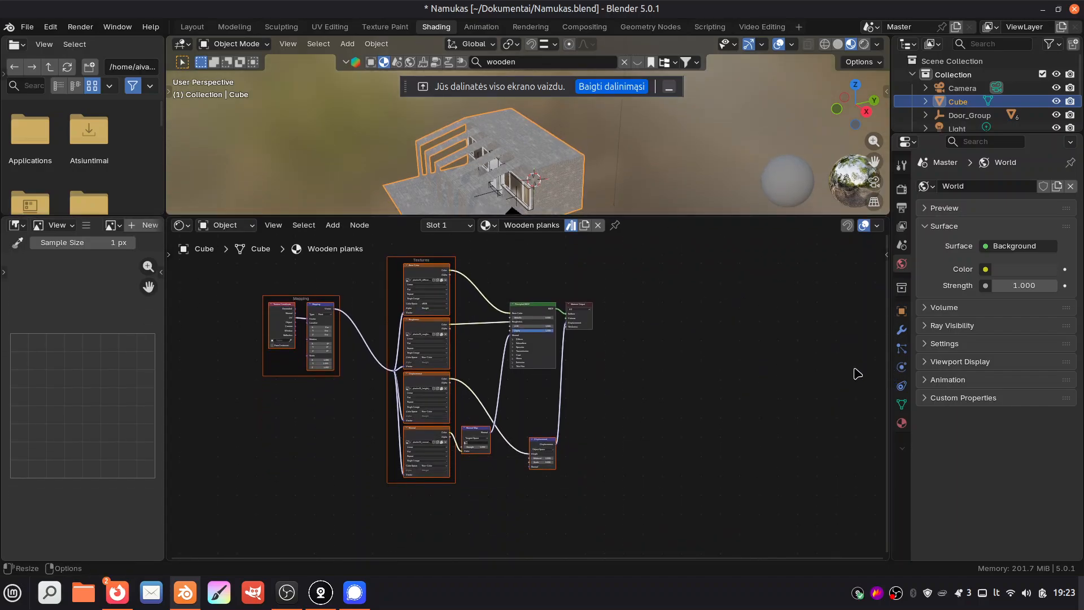
# Step: Move the Mapping and Textures frames lower in the Wooden planks node tree, with the Principled BSDF node beside Textures, and select Material Output
pyautogui.scroll(-1, 529, 400)
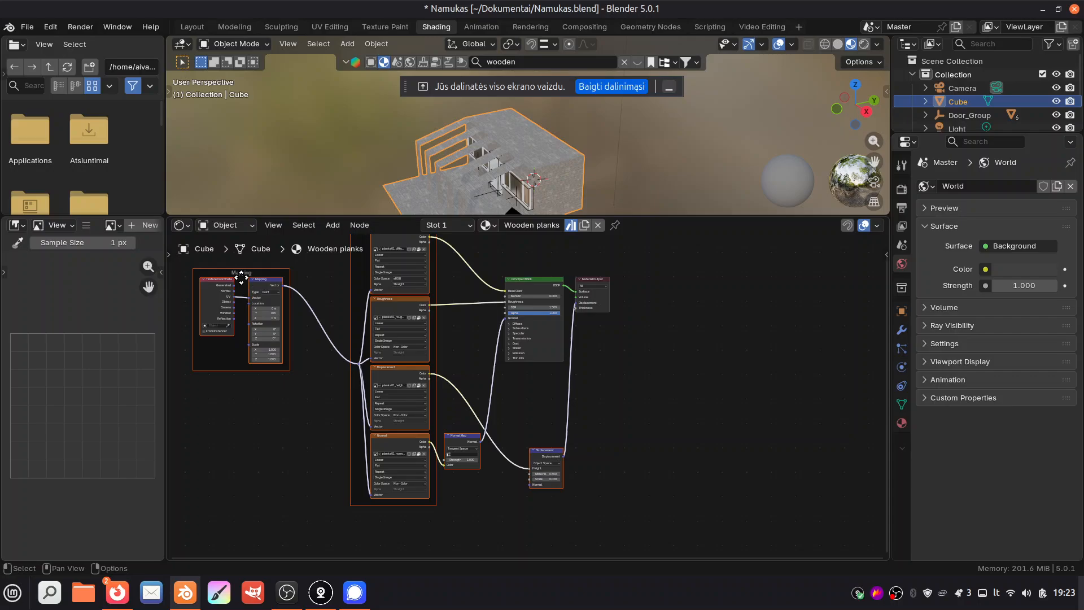
pyautogui.moveTo(241, 276); pyautogui.dragTo(245, 372)
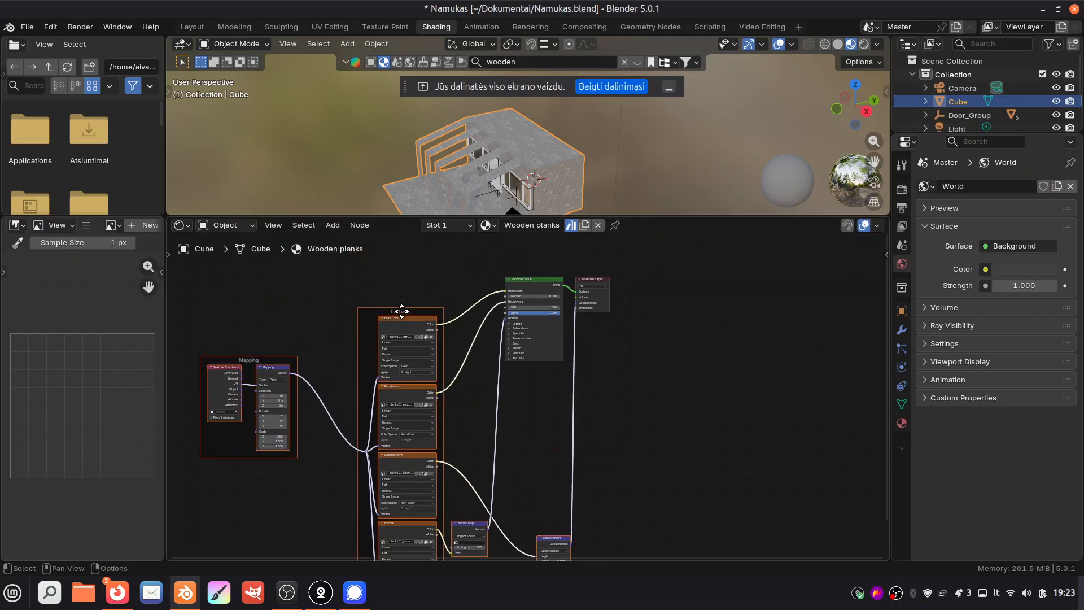
pyautogui.moveTo(528, 280); pyautogui.dragTo(500, 322)
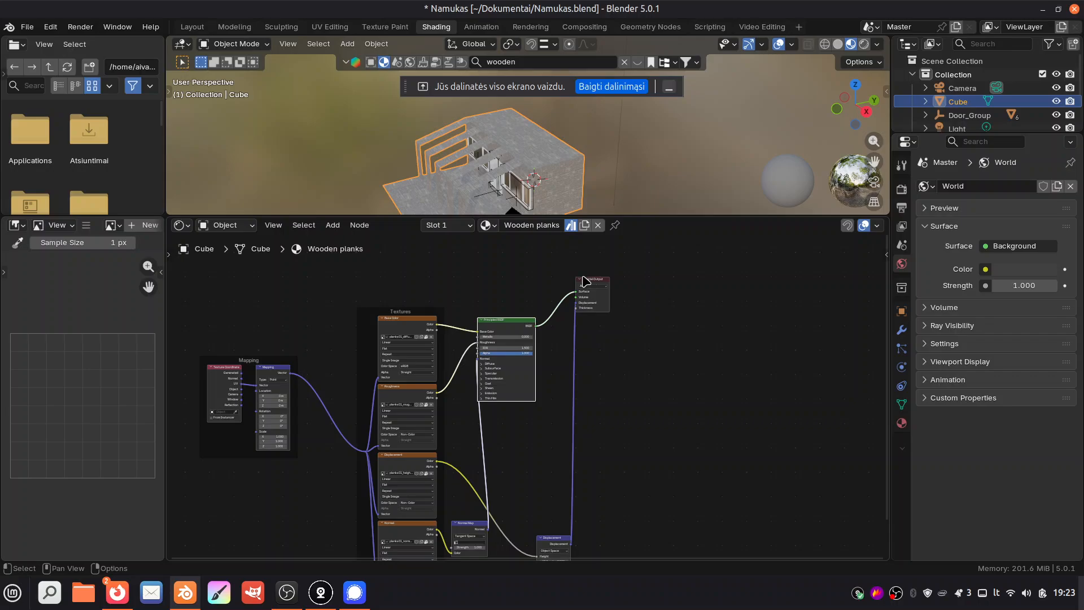
pyautogui.click(600, 285)
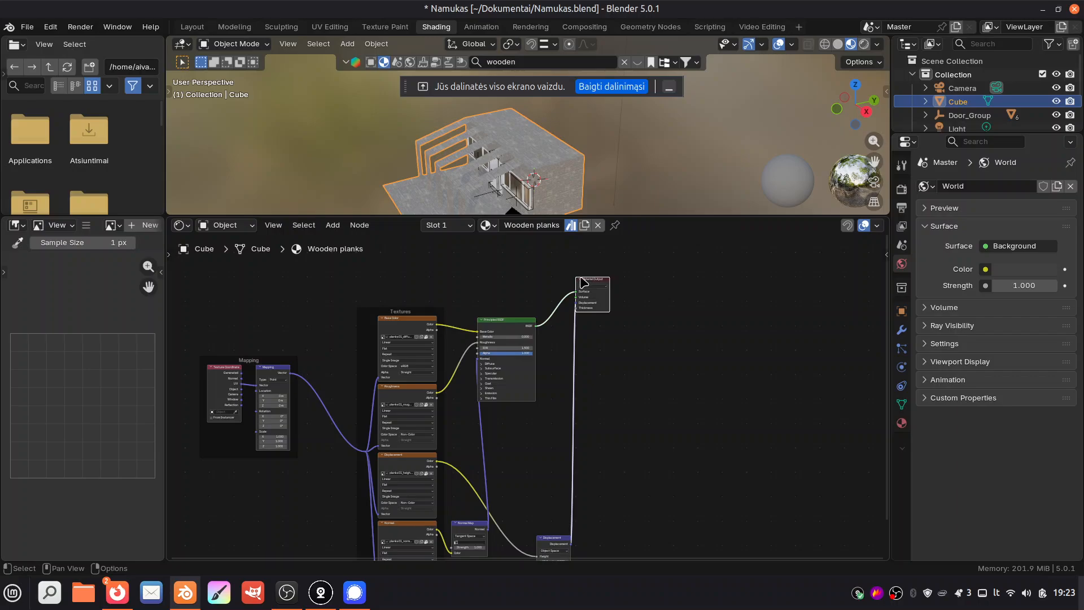
# Step: Return to the Layout workspace and save the Namukas.blend file
pyautogui.click(190, 27)
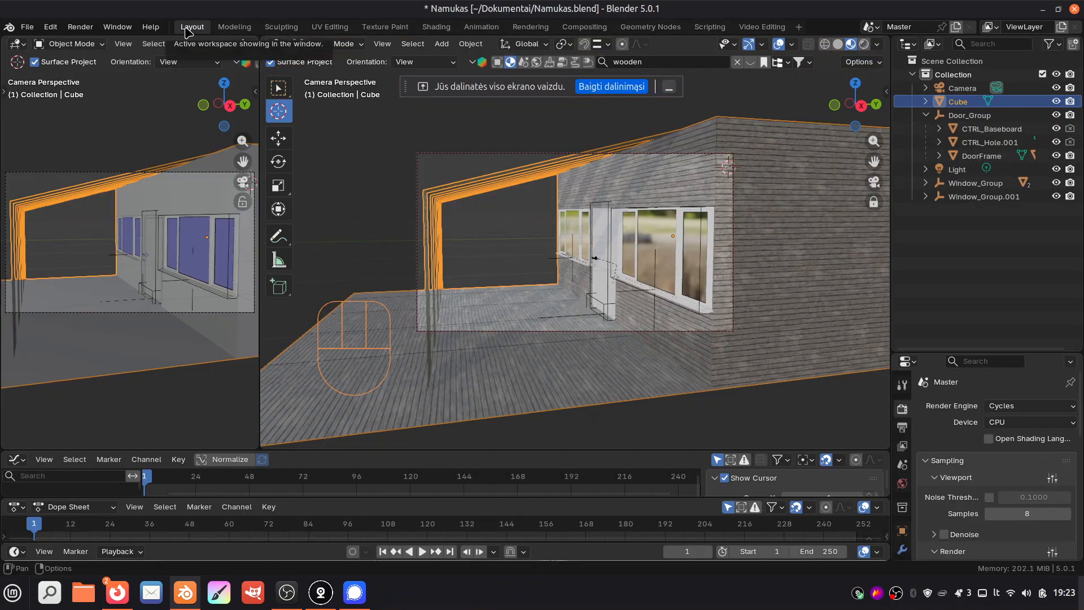
pyautogui.click(27, 26)
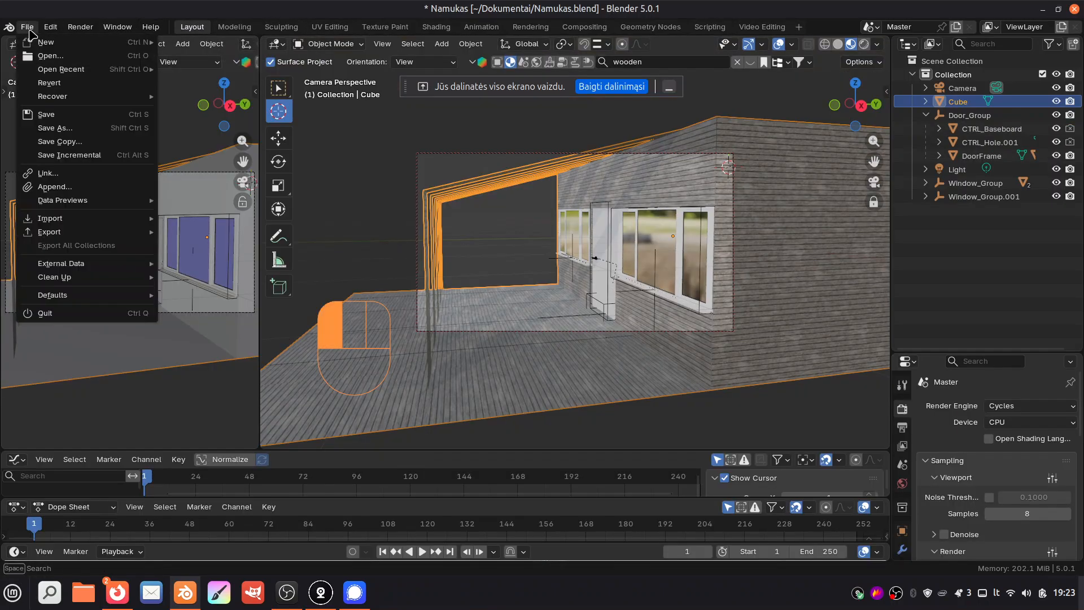
pyautogui.click(45, 114)
# Step: Render the camera view of the grey-planked walkway to inspect it, and leave the render window
pyautogui.click(80, 27)
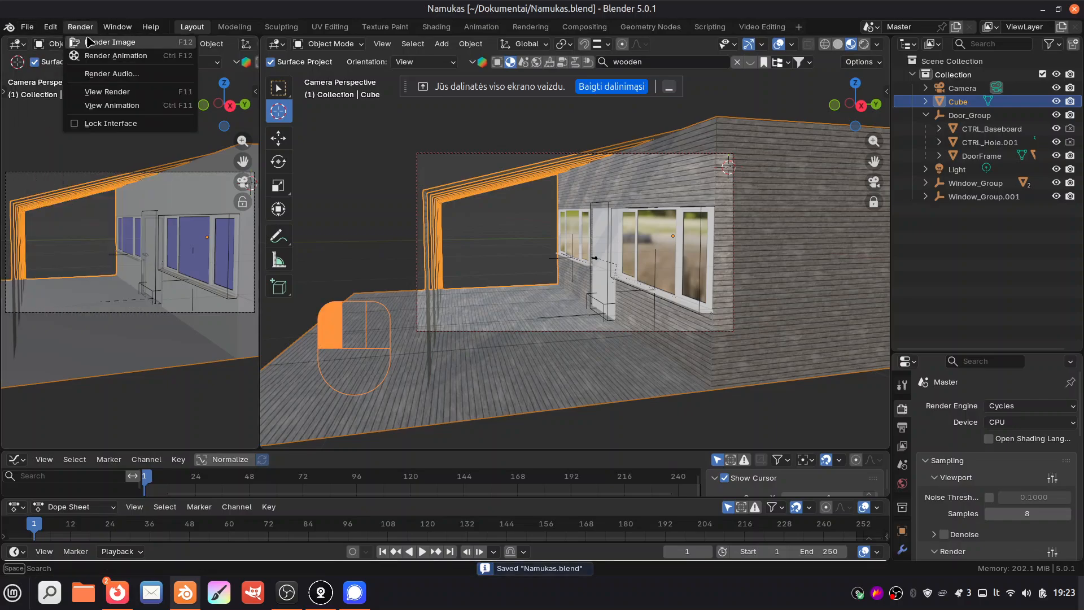
pyautogui.click(88, 42)
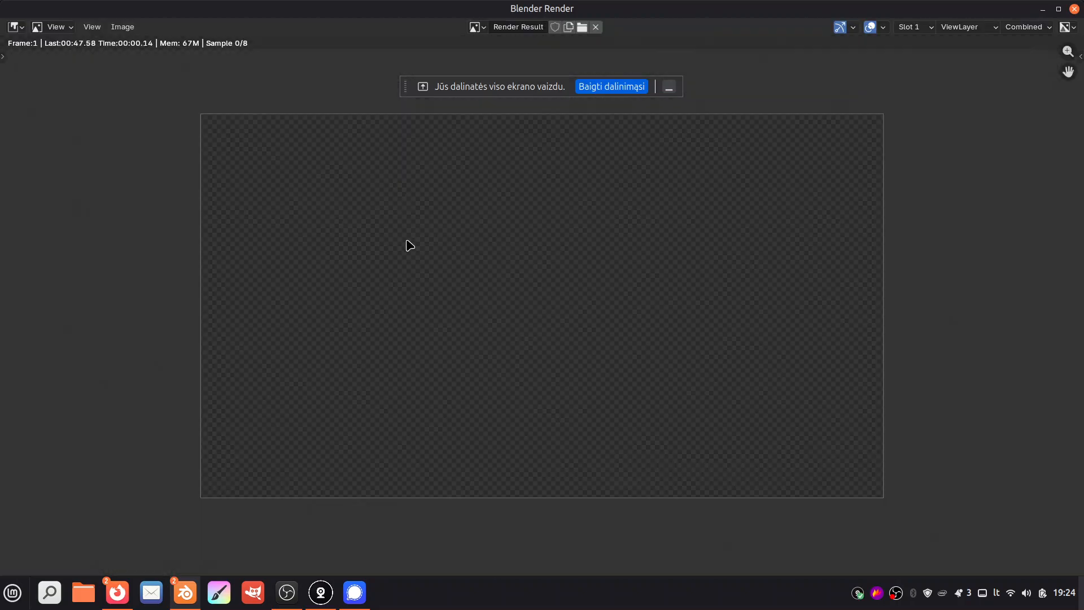
pyautogui.scroll(1, 350, 264)
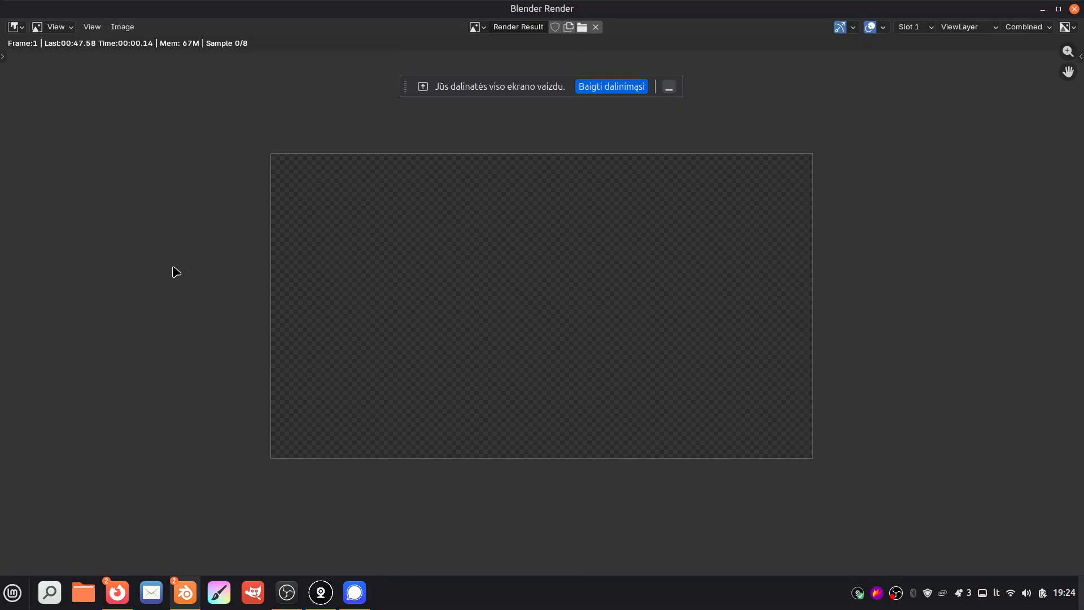
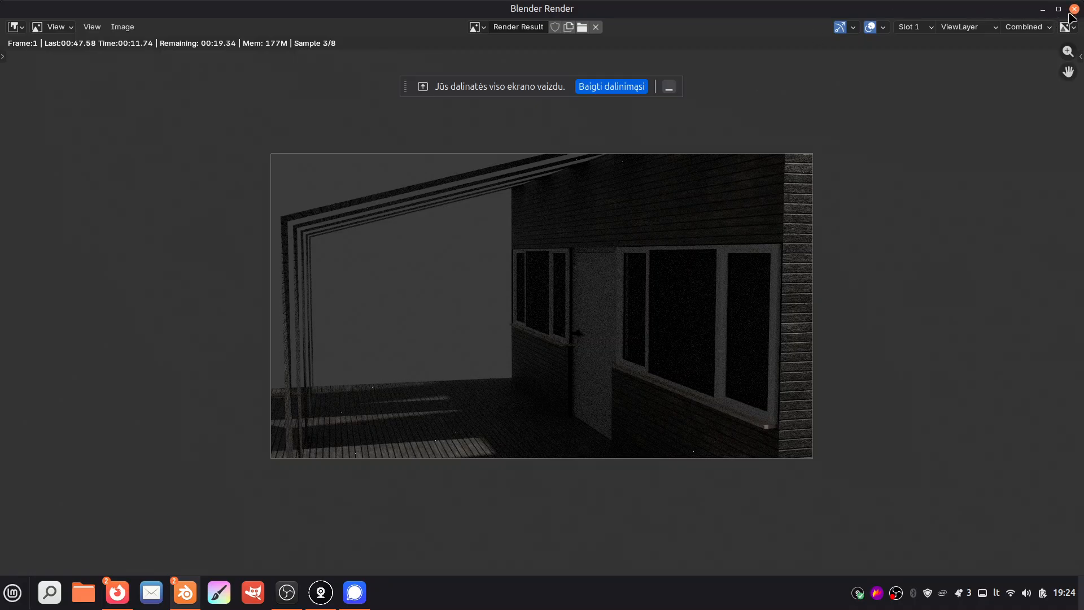
pyautogui.click(1043, 9)
pyautogui.click(618, 568)
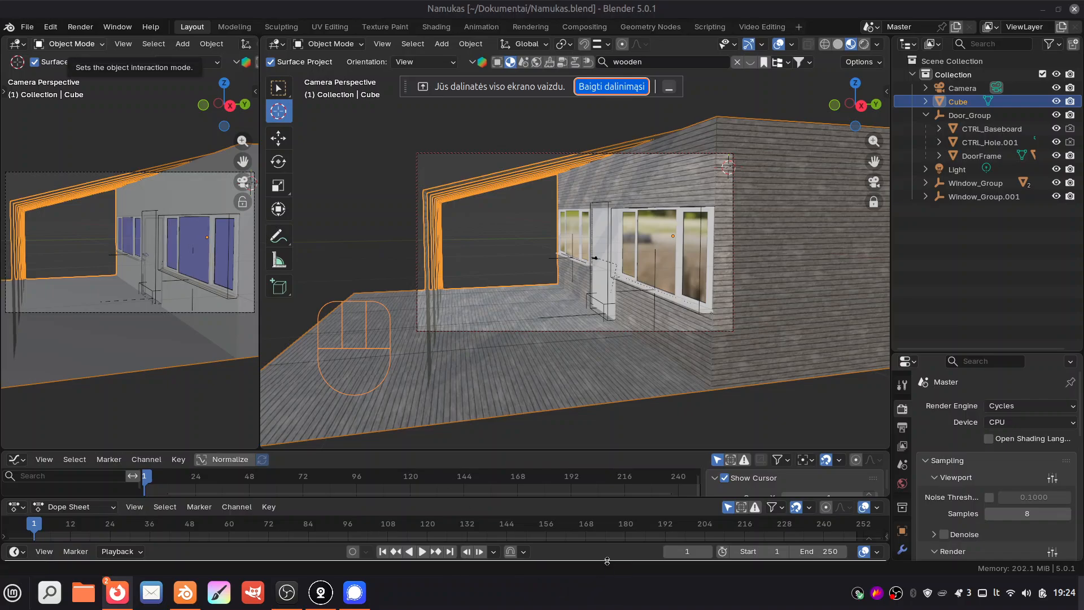
# Step: Enlarge the properties editor and set the World background color to an Environment Texture
pyautogui.click(902, 486)
pyautogui.moveTo(961, 353); pyautogui.dragTo(961, 151)
pyautogui.click(987, 299)
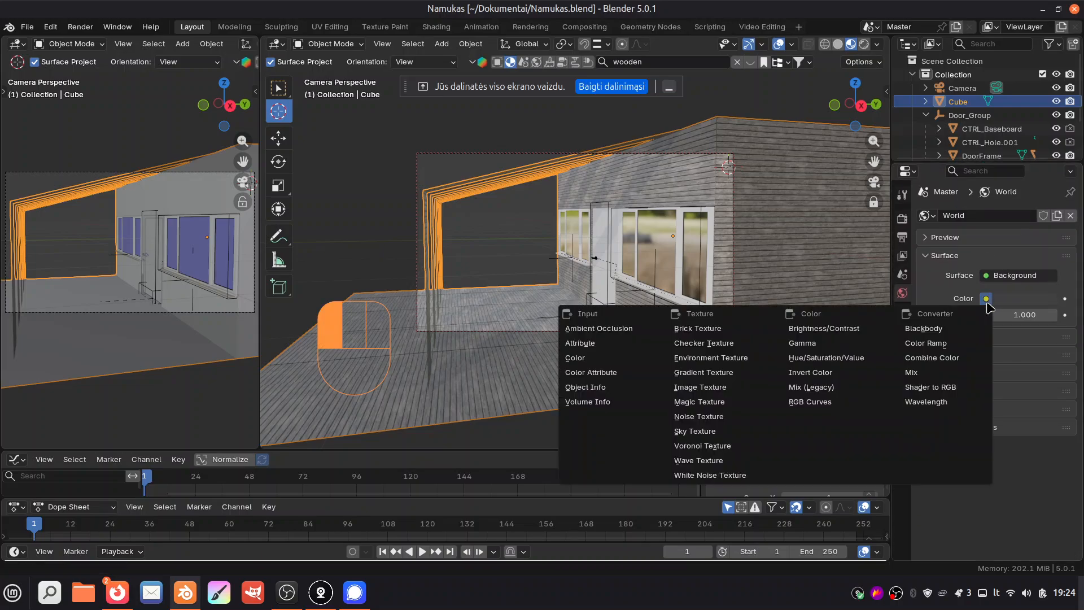
pyautogui.click(750, 360)
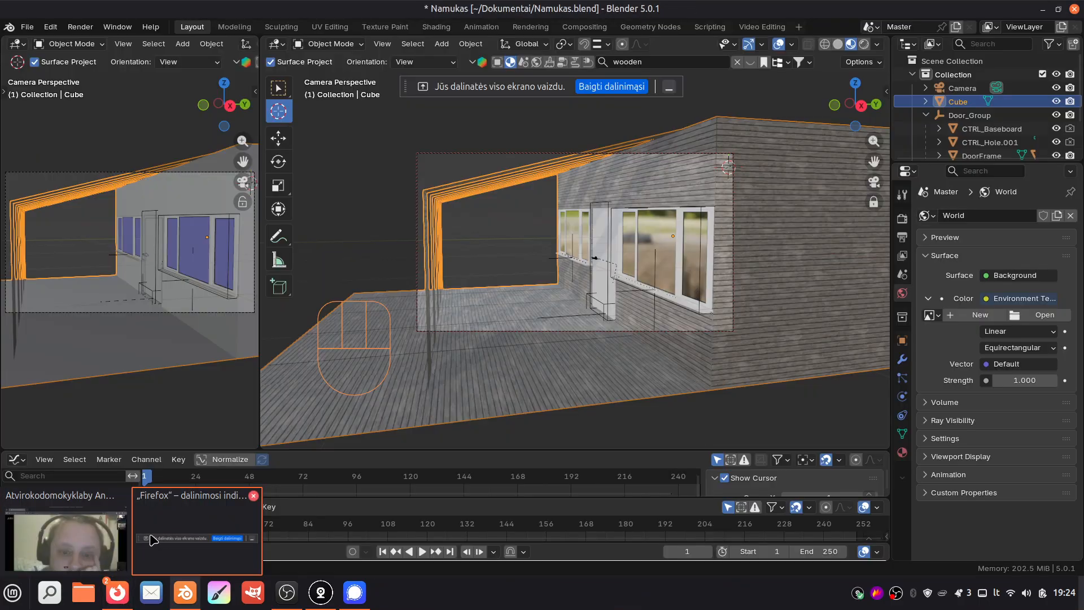
# Step: Switch to Firefox, load polyhaven.com in a new tab, dismiss the translation offer and open the site's HDRIs library
pyautogui.click(114, 566)
pyautogui.click(210, 33)
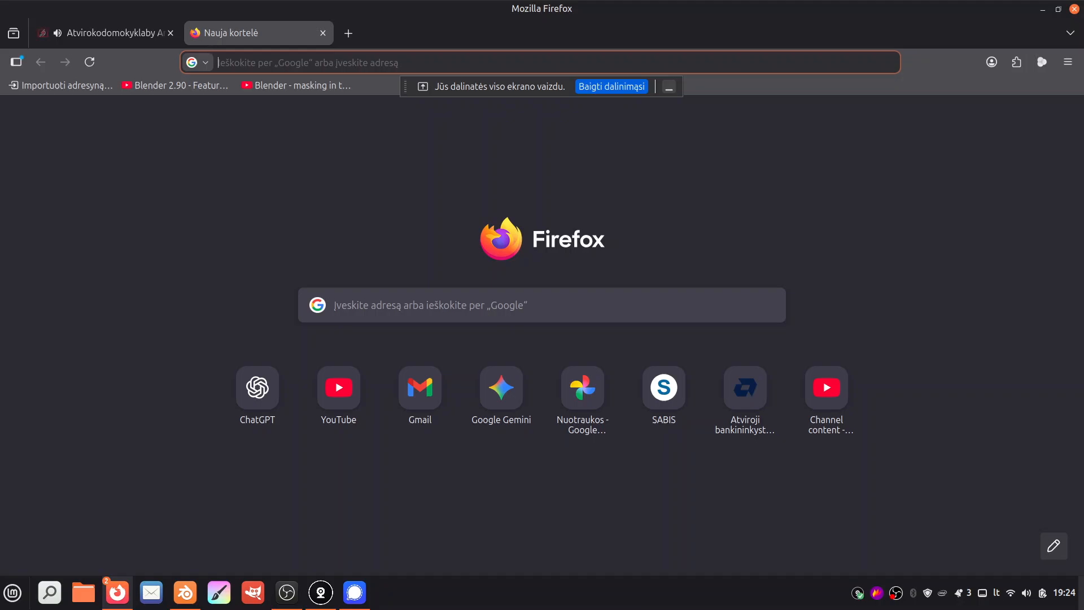
pyautogui.write('polyhaven.com')
pyautogui.press('Return')
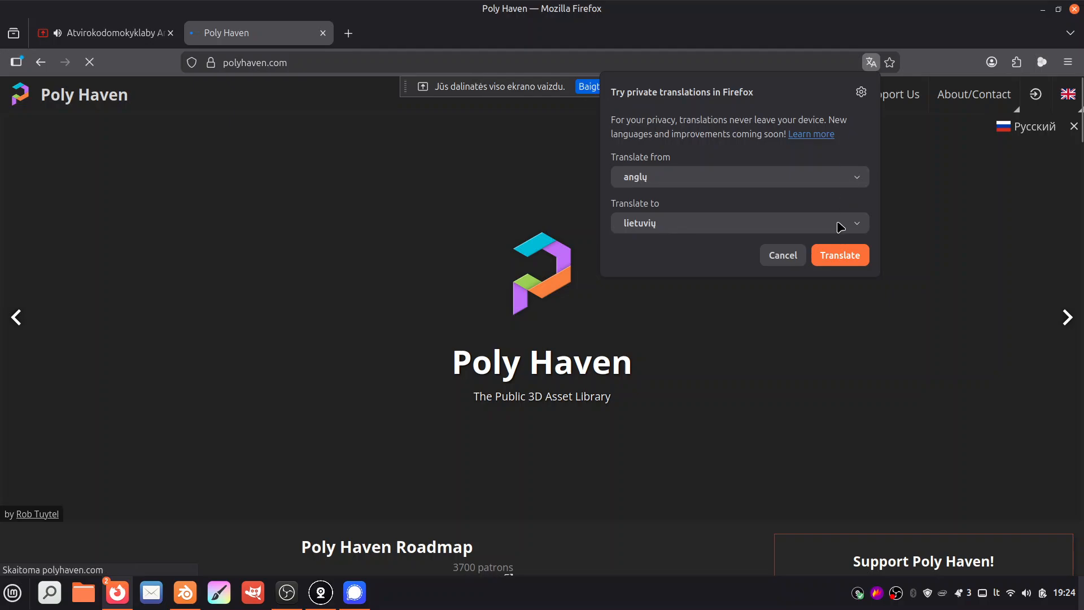
pyautogui.click(790, 254)
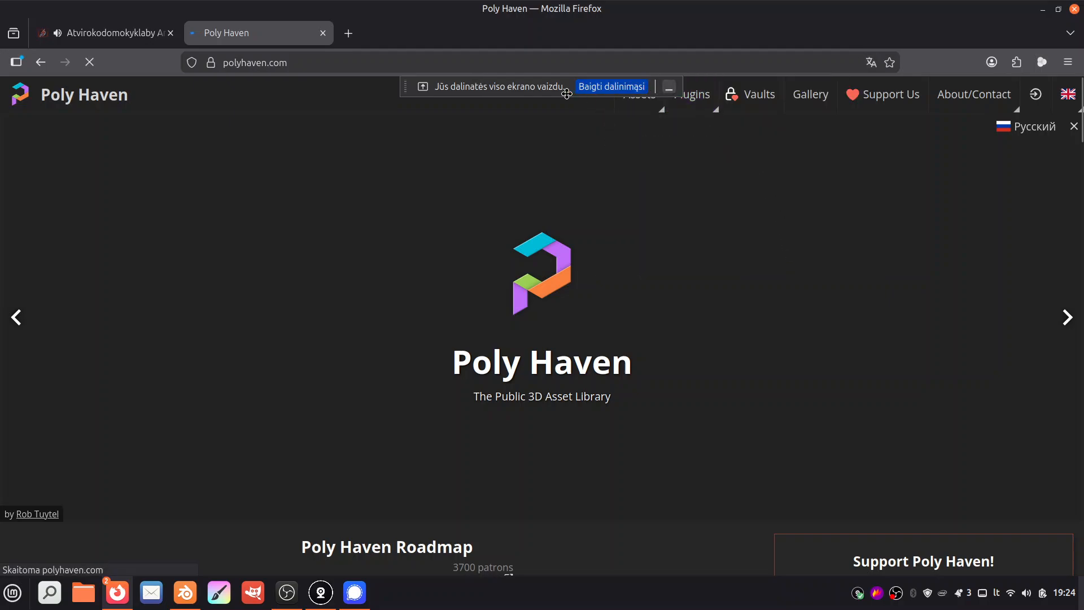
pyautogui.moveTo(405, 88); pyautogui.dragTo(88, 102)
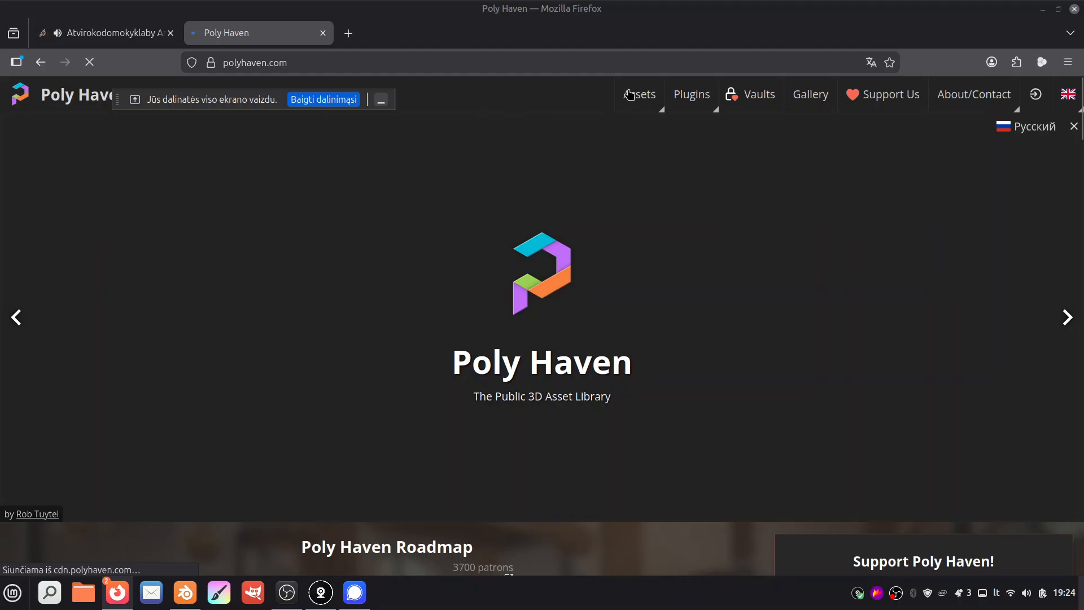
pyautogui.moveTo(638, 94)
pyautogui.click(630, 138)
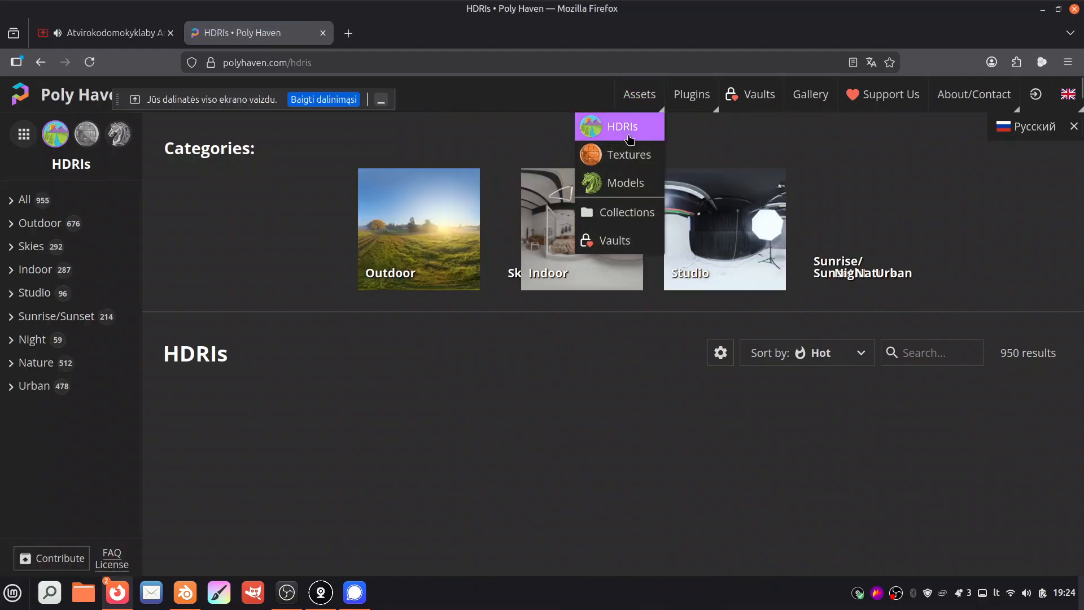
pyautogui.scroll(-3, 538, 310)
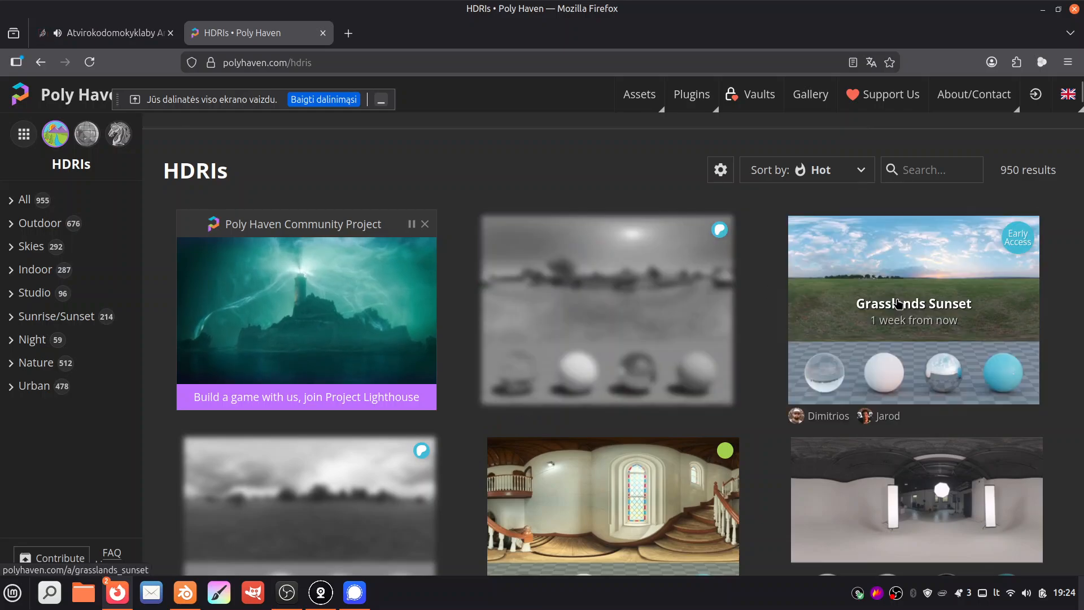
pyautogui.click(884, 326)
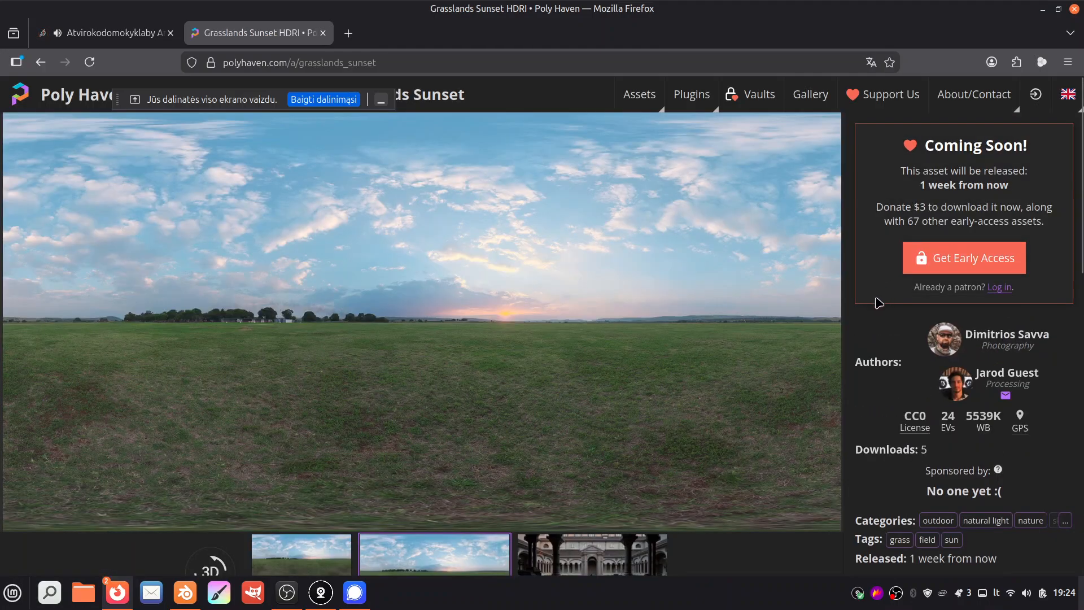
pyautogui.click(40, 62)
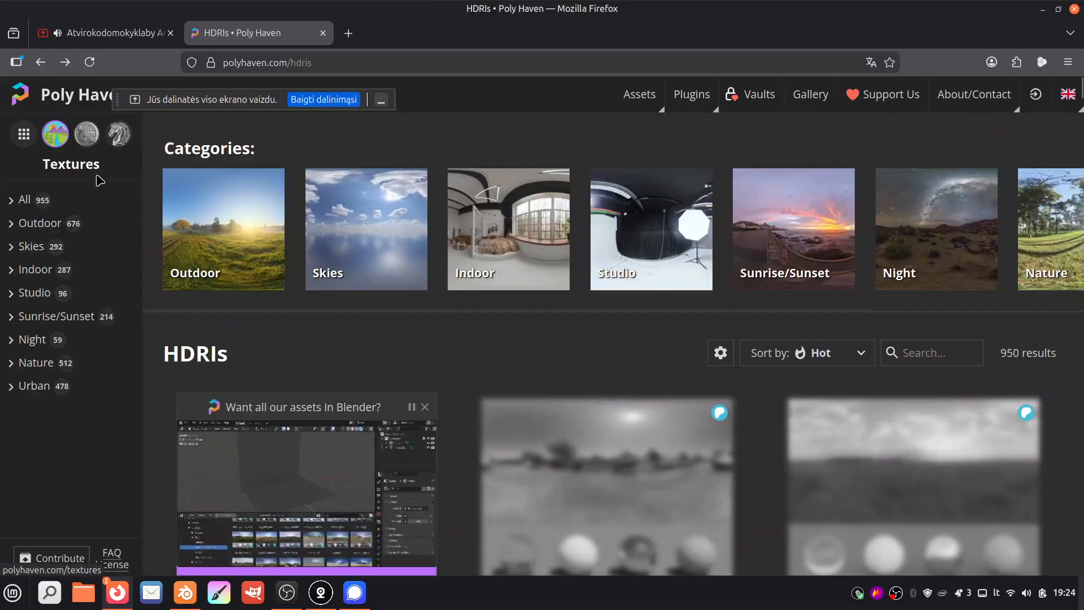
# Step: Filter the HDRIs to Outdoor > Natural Light > Nature and download Sunny Rose Garden as a 4K EXR
pyautogui.click(61, 224)
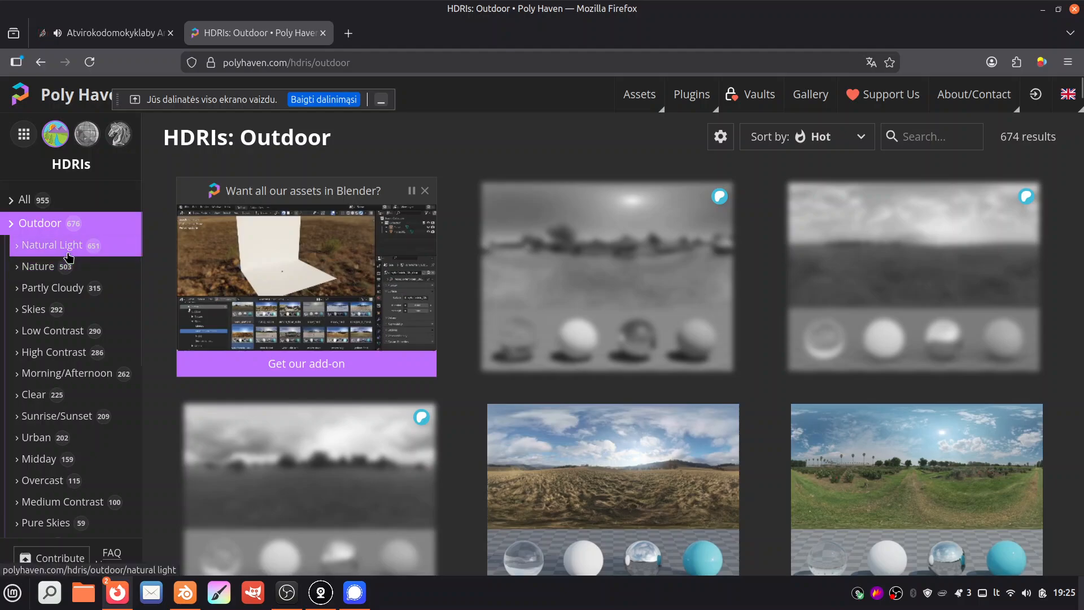
pyautogui.click(67, 255)
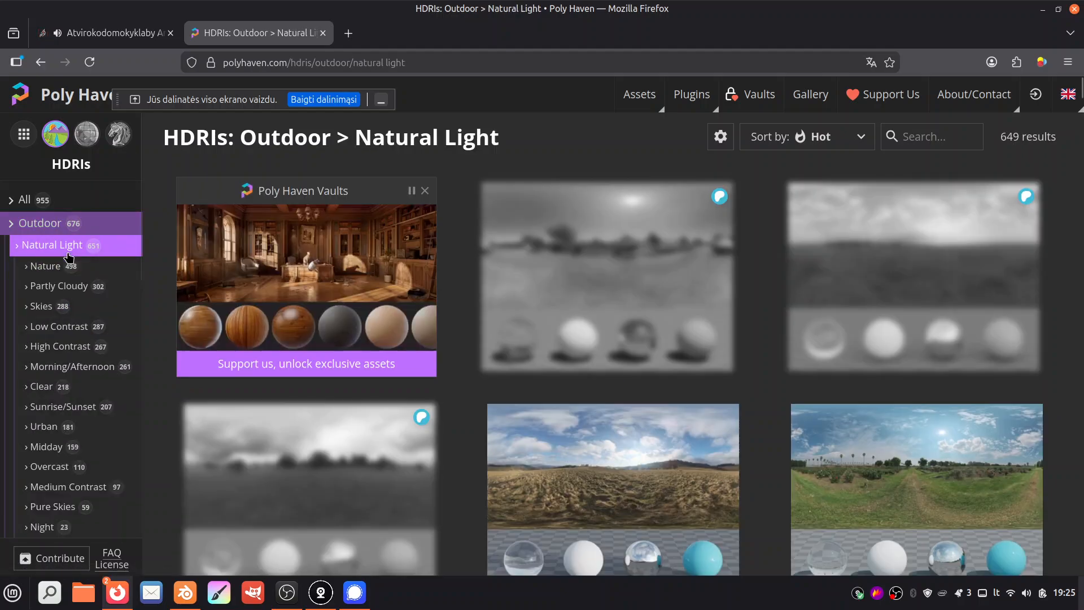
pyautogui.click(44, 274)
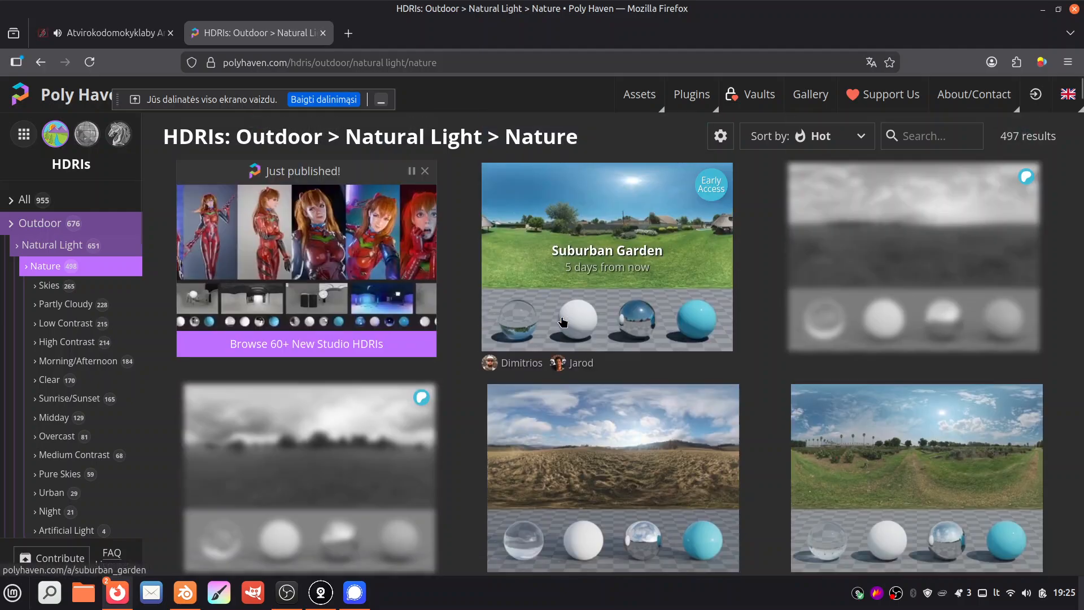
pyautogui.click(866, 472)
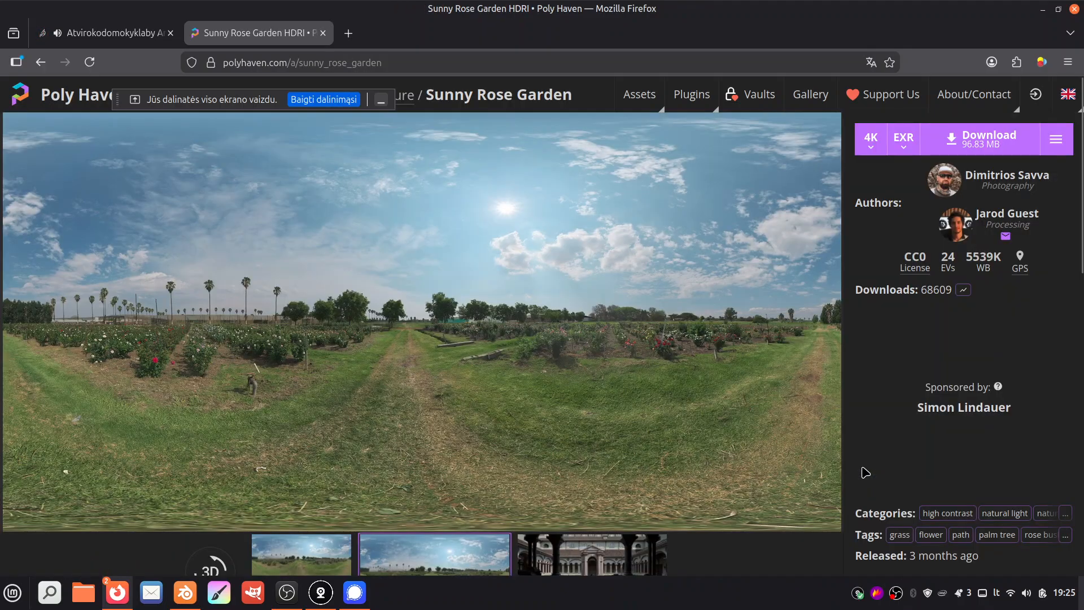
pyautogui.click(975, 138)
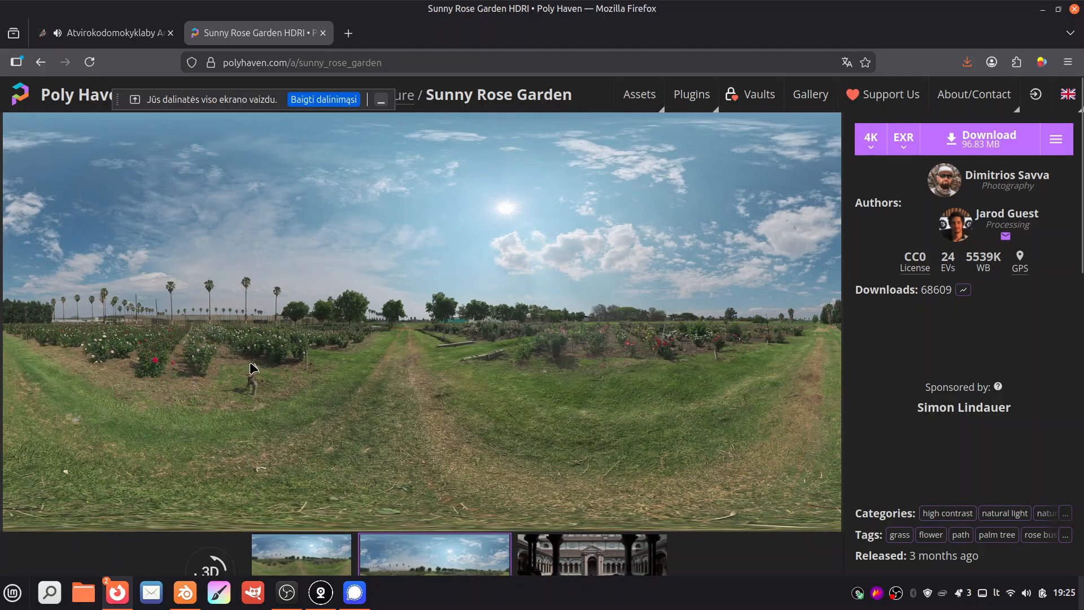
pyautogui.click(40, 62)
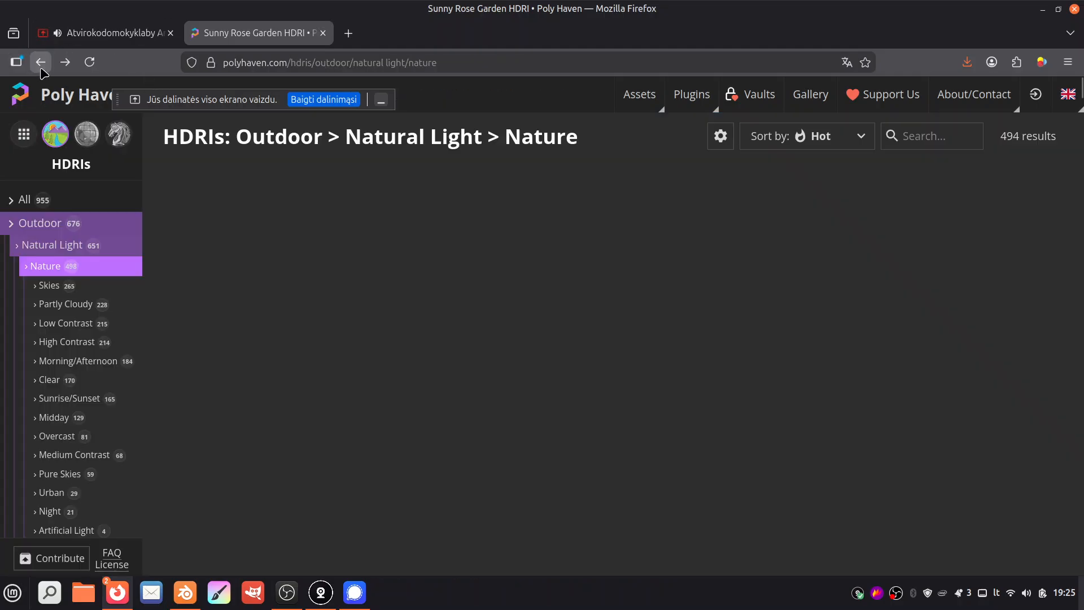
# Step: Switch back to Blender and load sunny_rose_garden_4k.exr from the Downloads folder as the World environment texture
pyautogui.click(186, 590)
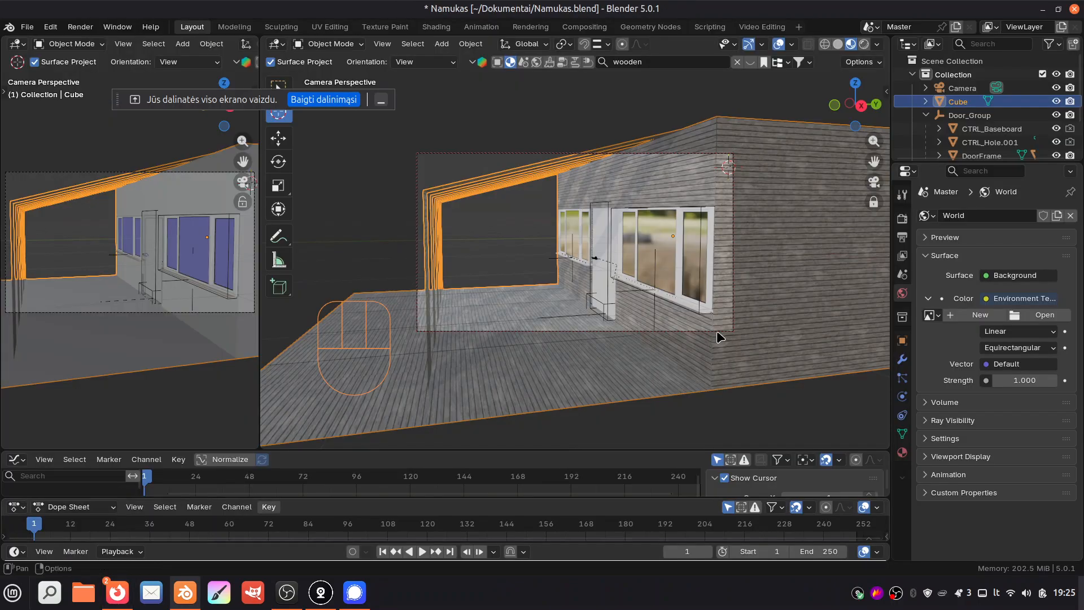
pyautogui.click(1042, 315)
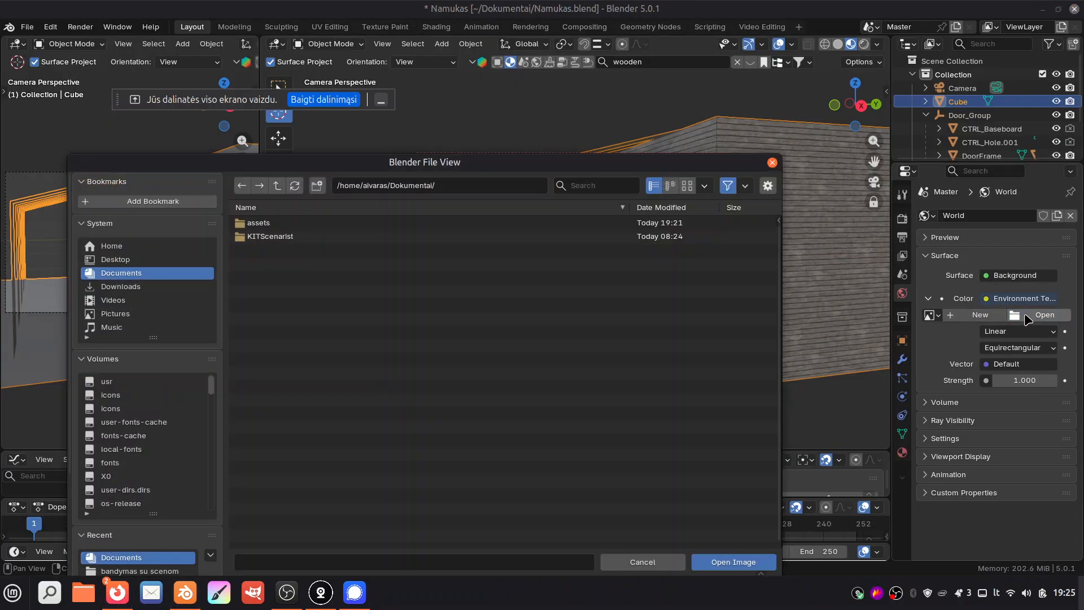
pyautogui.click(142, 287)
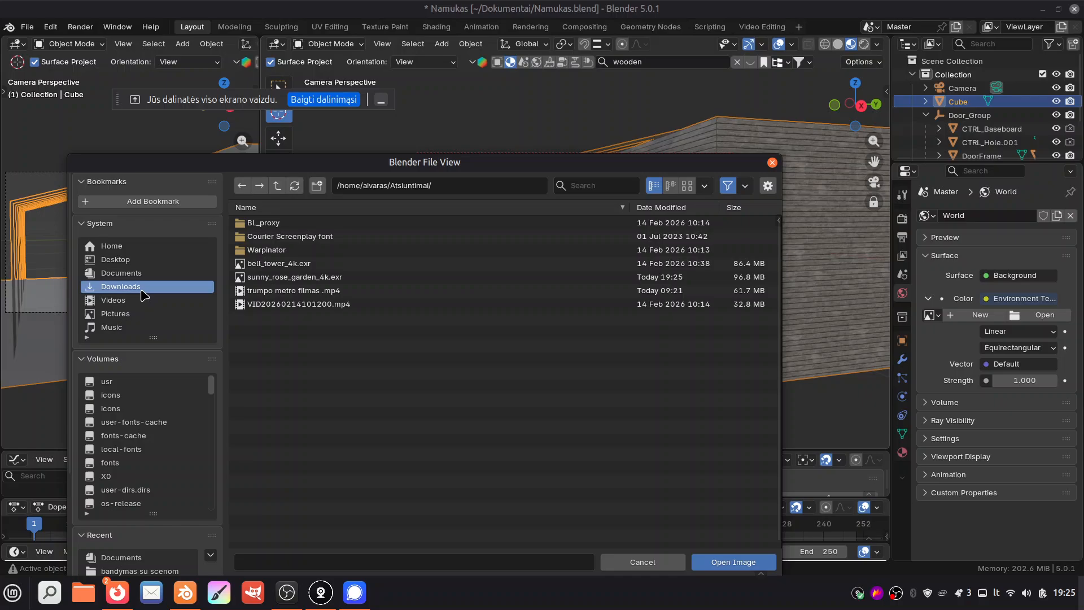
pyautogui.click(283, 263)
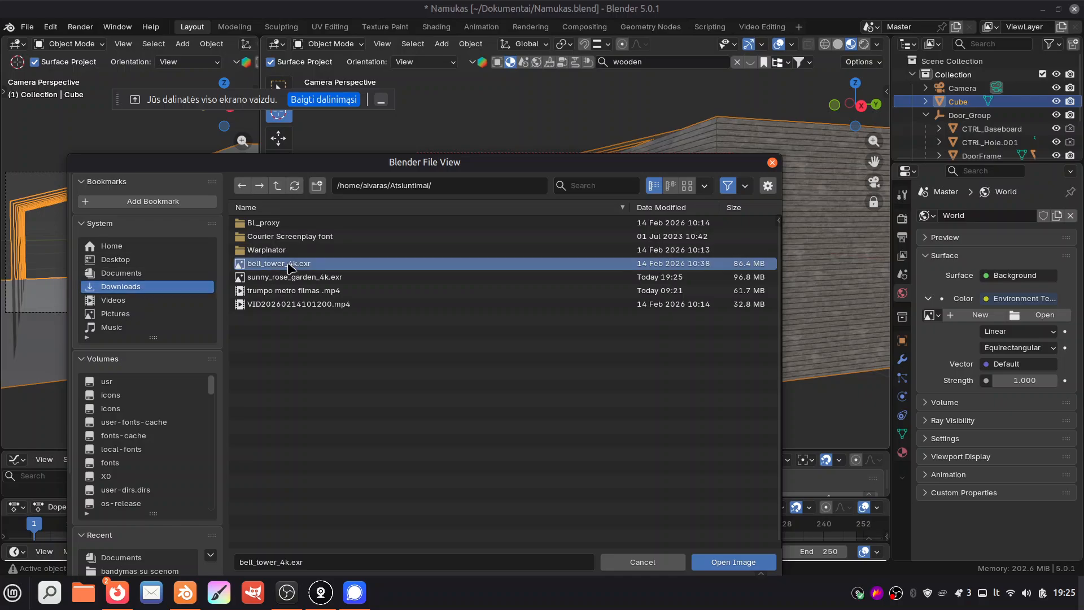
pyautogui.click(314, 277)
pyautogui.click(718, 562)
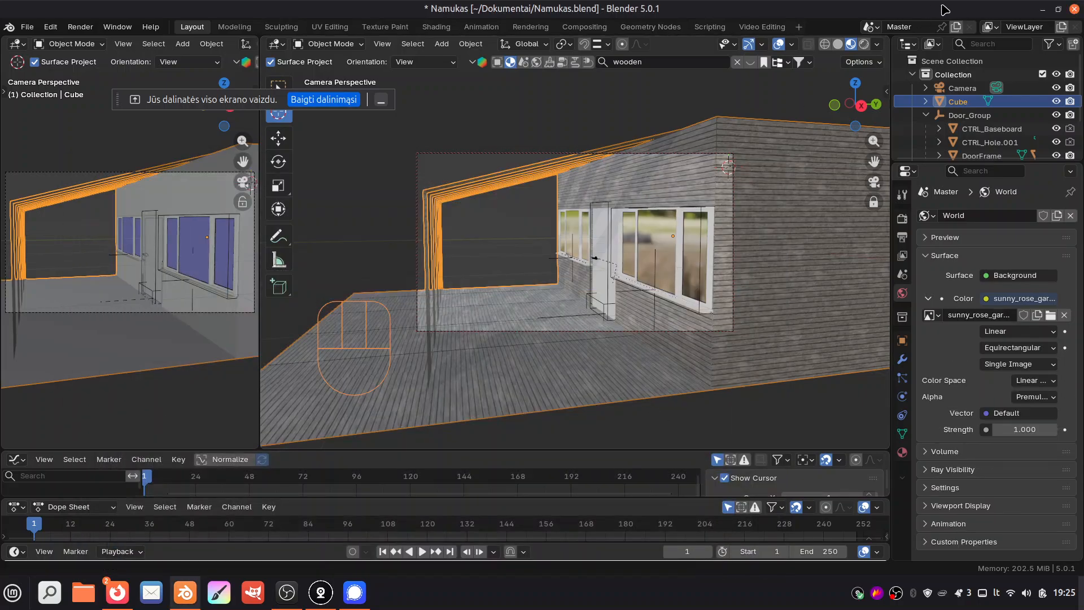
# Step: Switch the main viewport to Rendered shading and open the Cycles render settings to view the sampling options
pyautogui.click(865, 45)
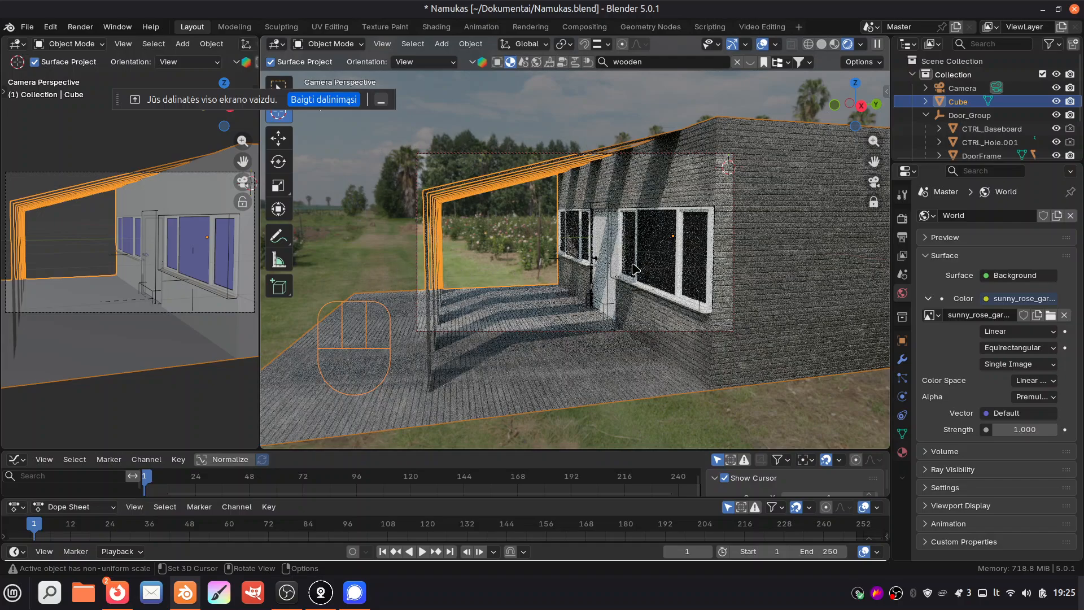
pyautogui.click(902, 218)
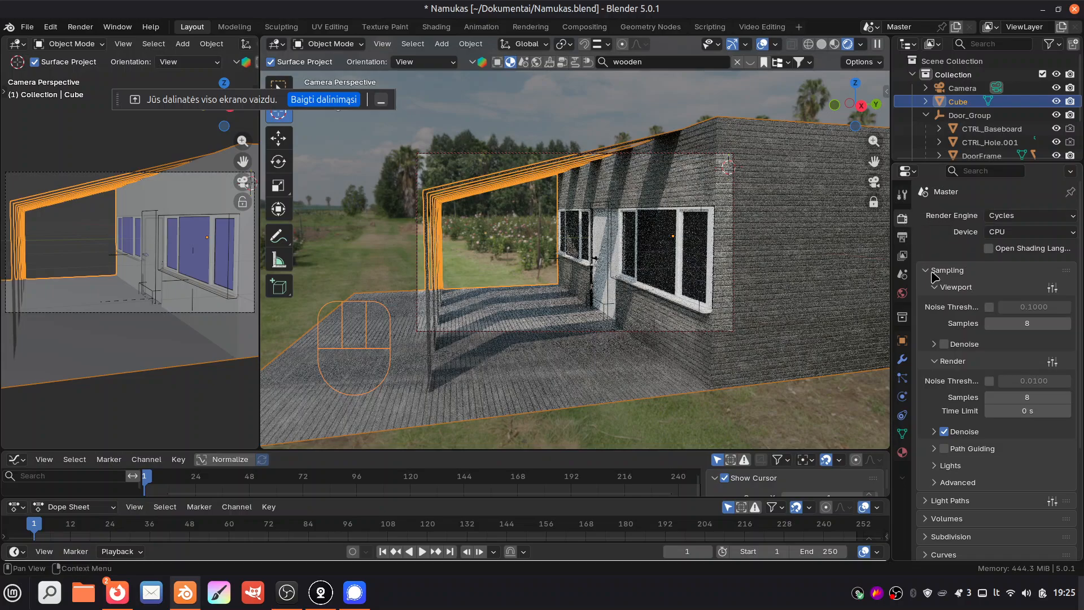
pyautogui.scroll(-3, 946, 280)
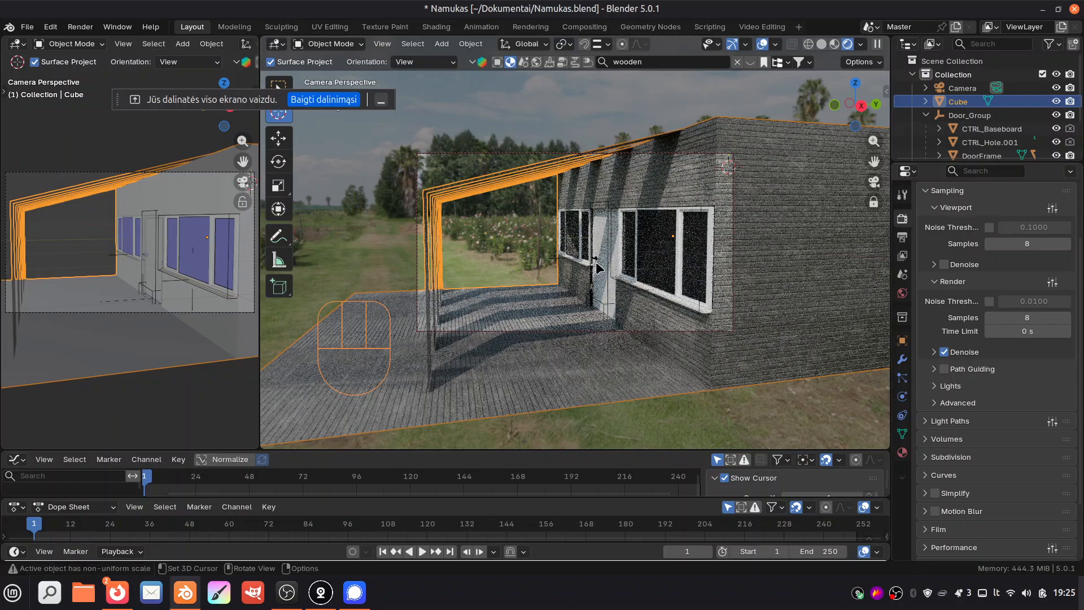
# Step: Render a still image of the walkway from the current camera view and minimize the render window
pyautogui.press('KP_0')
pyautogui.press('KP_0')
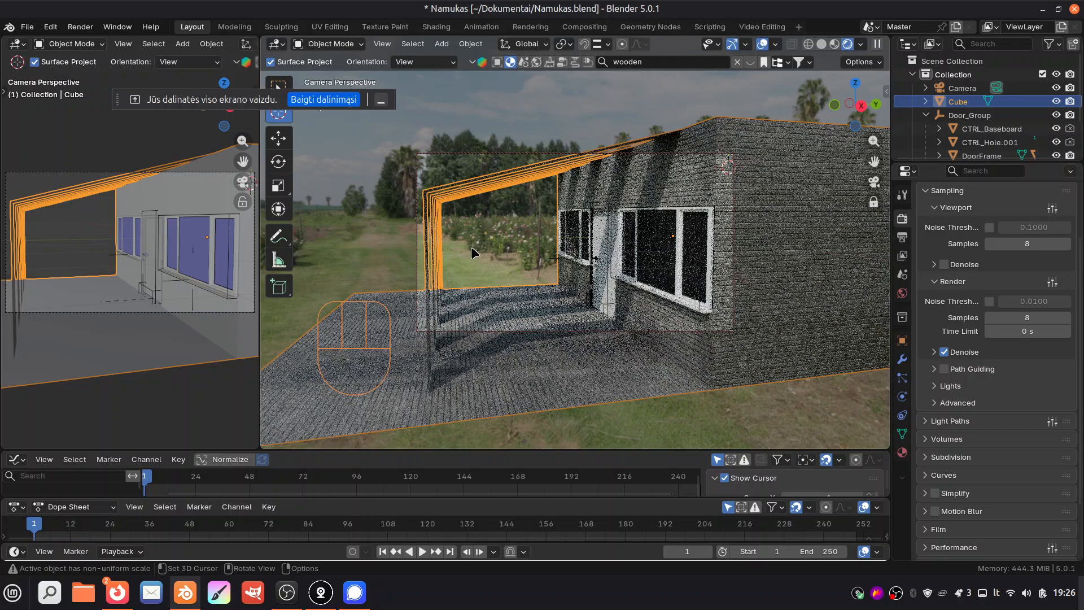
pyautogui.click(81, 27)
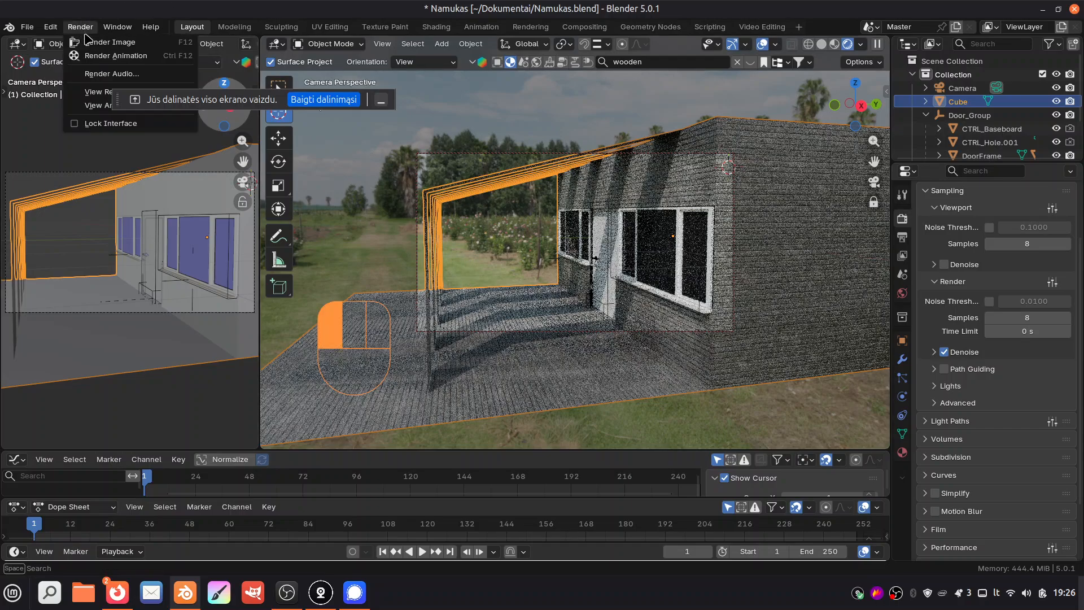
pyautogui.click(96, 42)
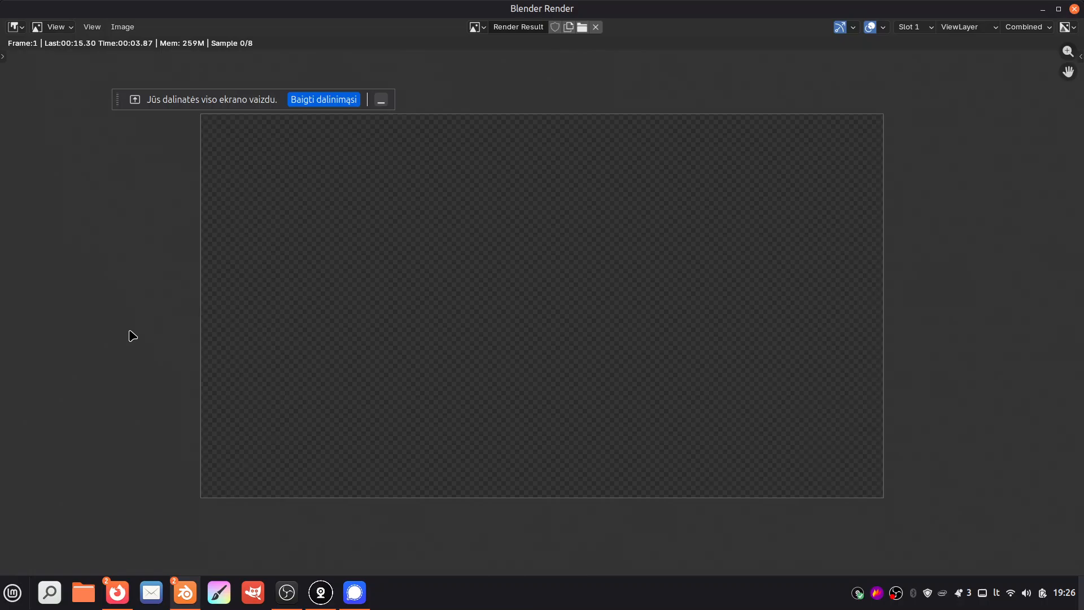
pyautogui.moveTo(121, 100); pyautogui.dragTo(22, 63)
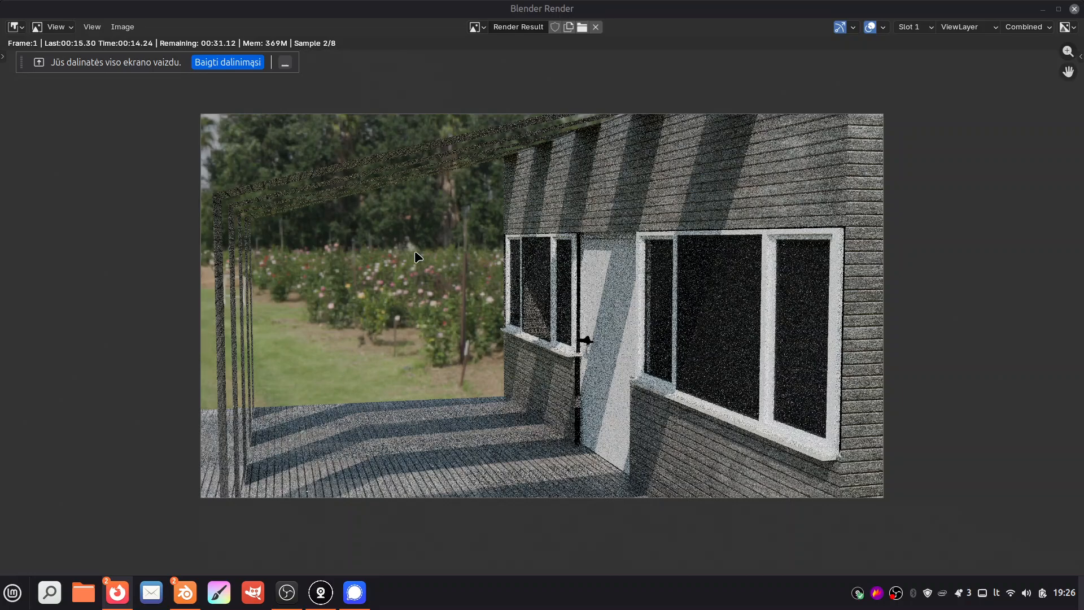
pyautogui.click(1050, 9)
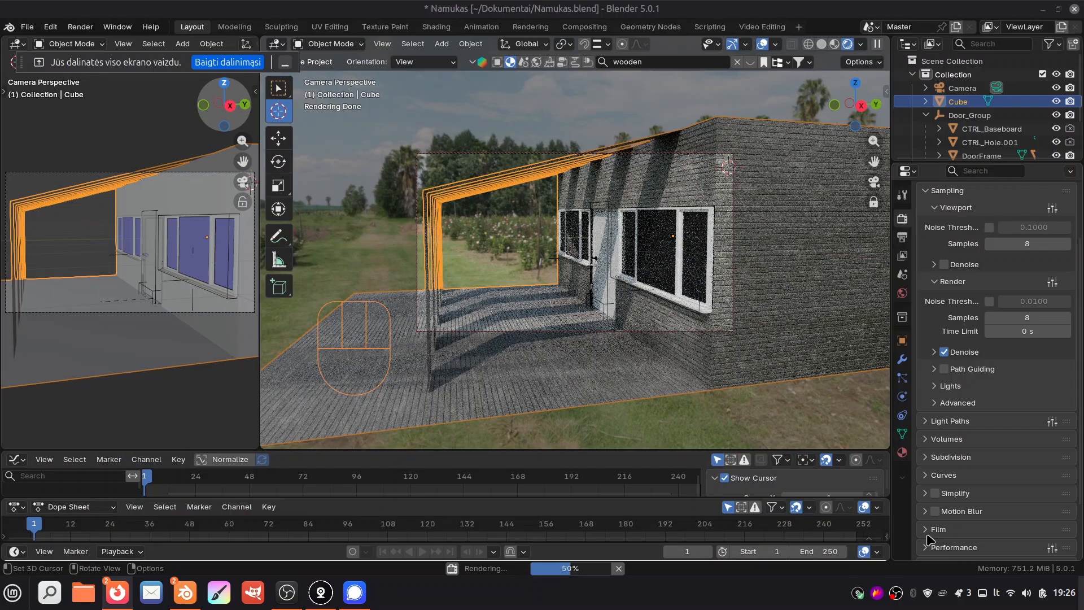
# Step: Expand the Film render settings and enable the Transparent background
pyautogui.click(932, 530)
pyautogui.scroll(-1, 959, 480)
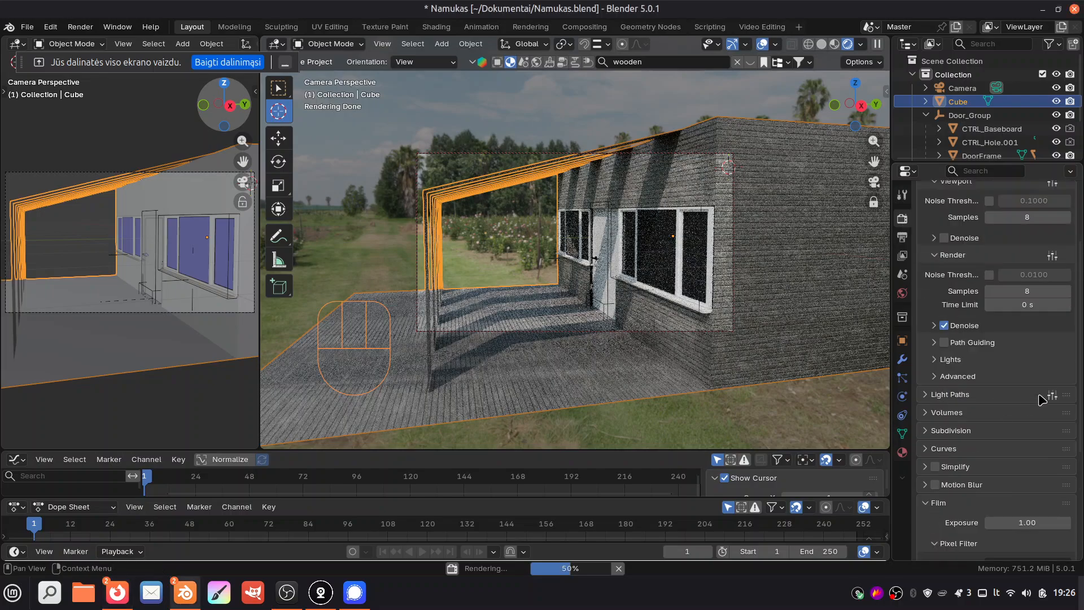
pyautogui.moveTo(1080, 330); pyautogui.dragTo(1082, 542)
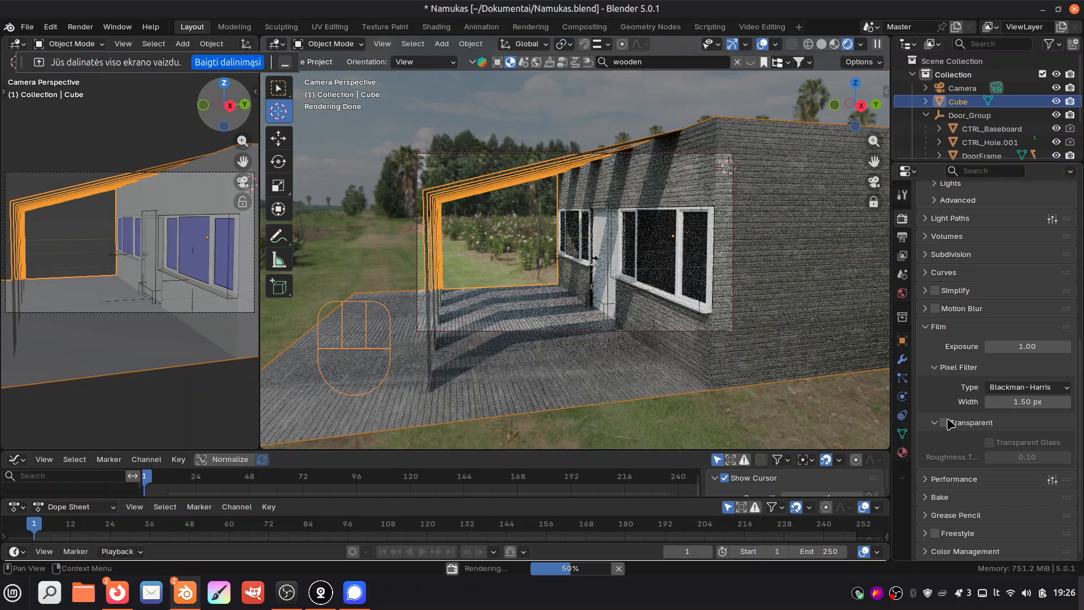
pyautogui.click(949, 424)
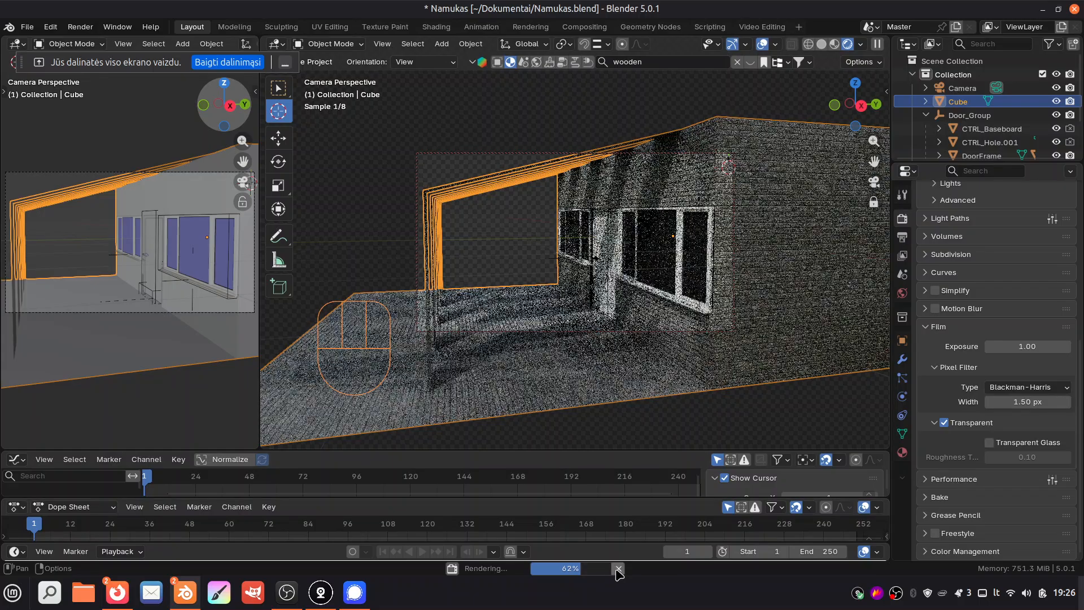
# Step: Cancel the running render and close the render window
pyautogui.click(618, 568)
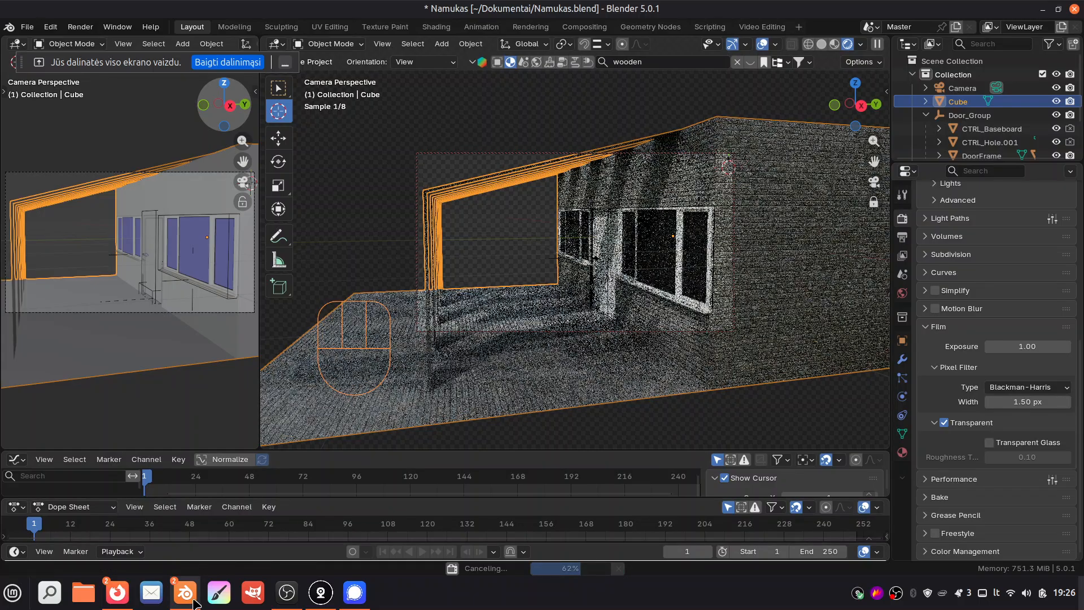
pyautogui.moveTo(198, 601)
pyautogui.click(225, 556)
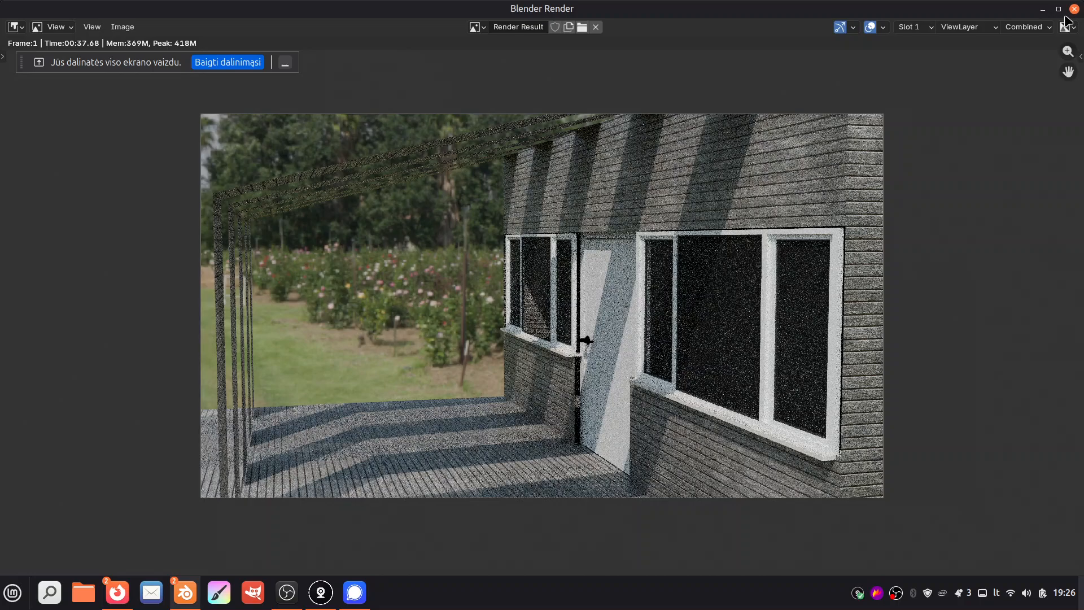
pyautogui.click(1075, 9)
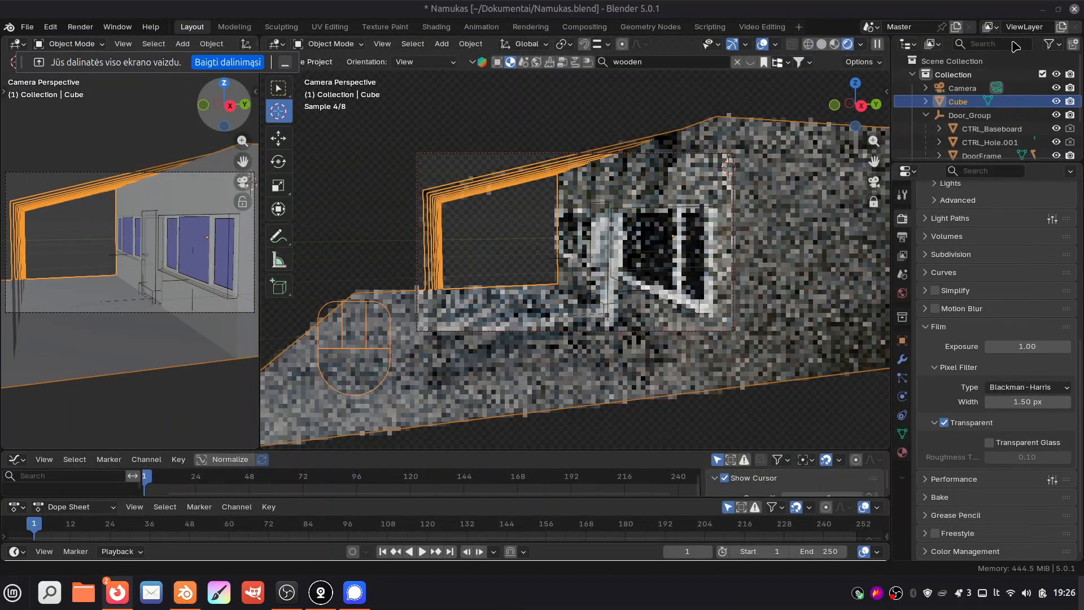
# Step: Reframe the camera on the door and two windows with the house corner visible, and render a still image
pyautogui.moveTo(856, 104)
pyautogui.mouseDown()
pyautogui.moveTo(844, 102)
pyautogui.moveTo(875, 104)
pyautogui.mouseUp()
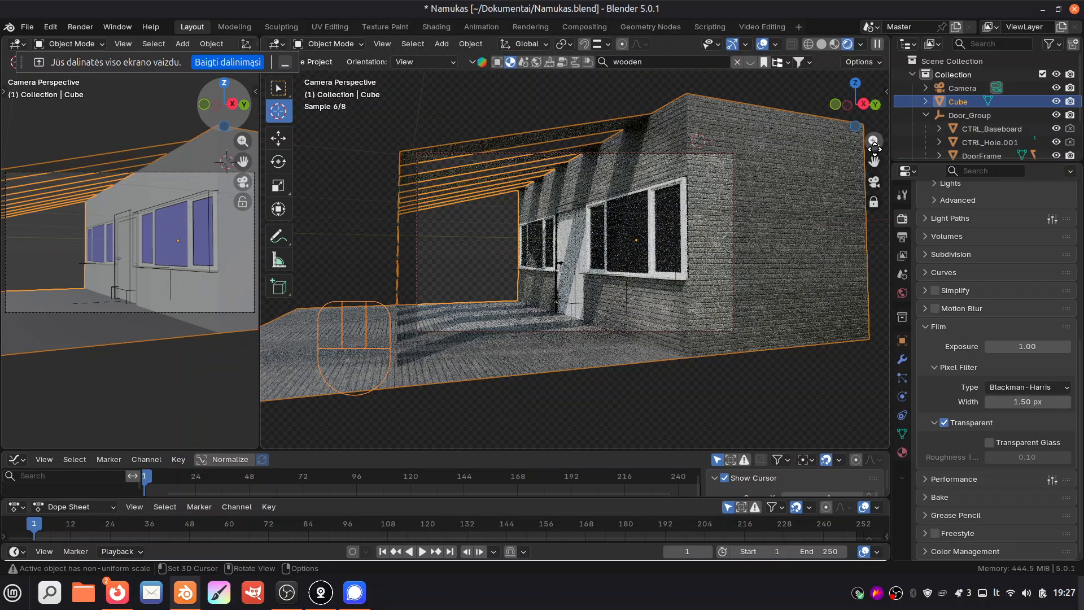
pyautogui.moveTo(874, 141)
pyautogui.mouseDown()
pyautogui.moveTo(874, 162)
pyautogui.moveTo(877, 153)
pyautogui.mouseUp()
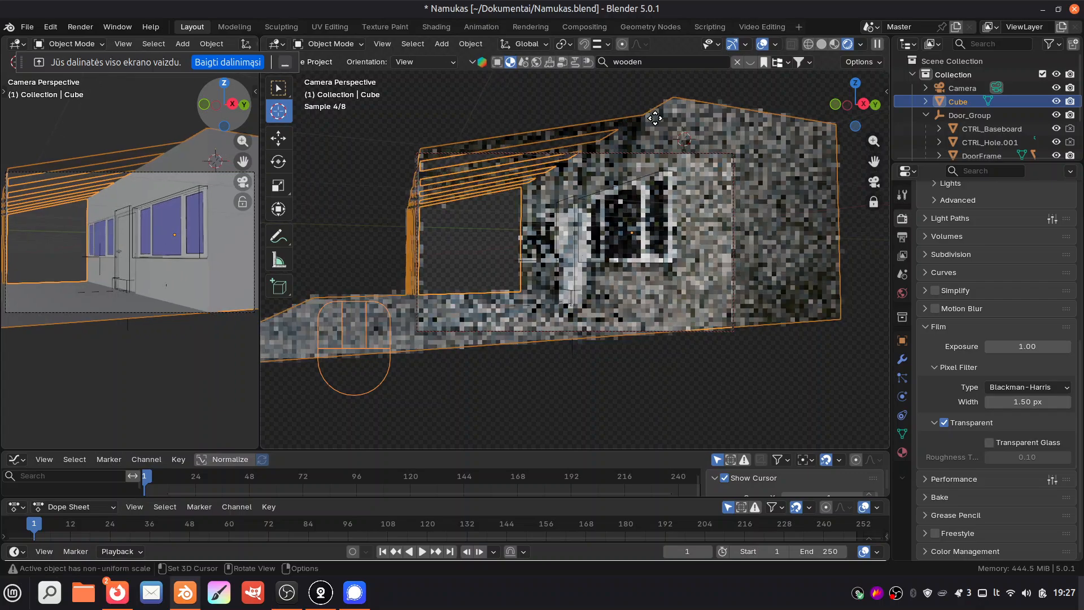
pyautogui.click(87, 28)
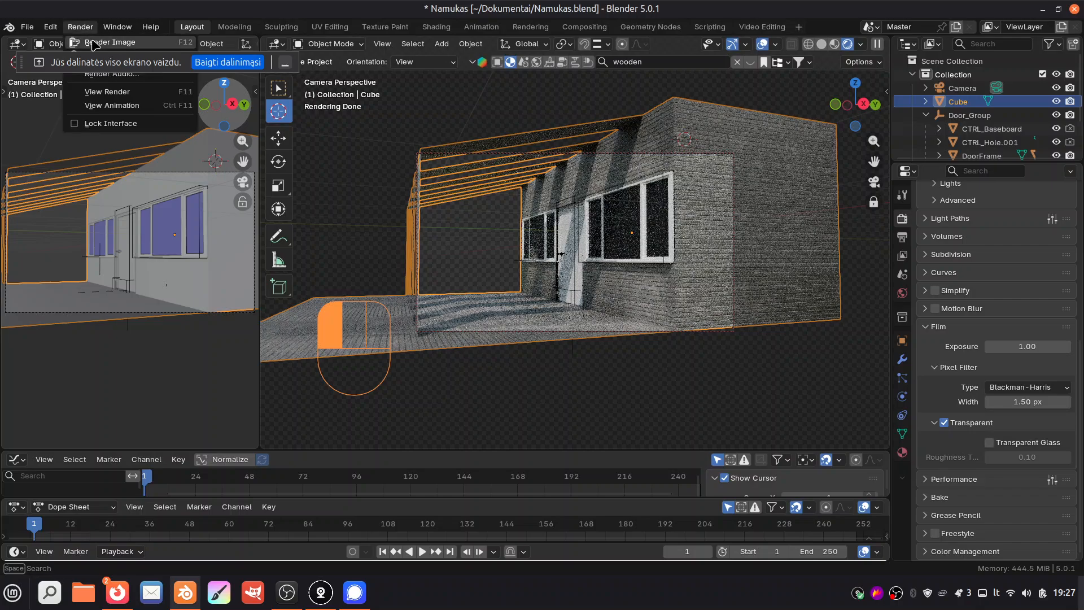
pyautogui.click(93, 43)
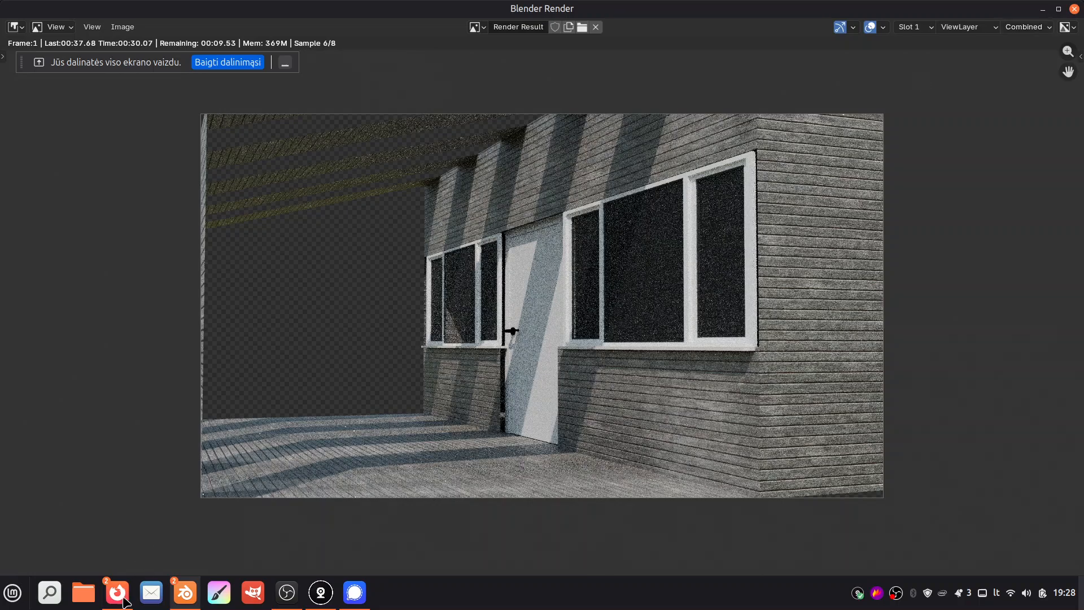
# Step: Switch to Firefox, open Google in a new tab and search its images for "forest"
pyautogui.moveTo(117, 592)
pyautogui.click(107, 537)
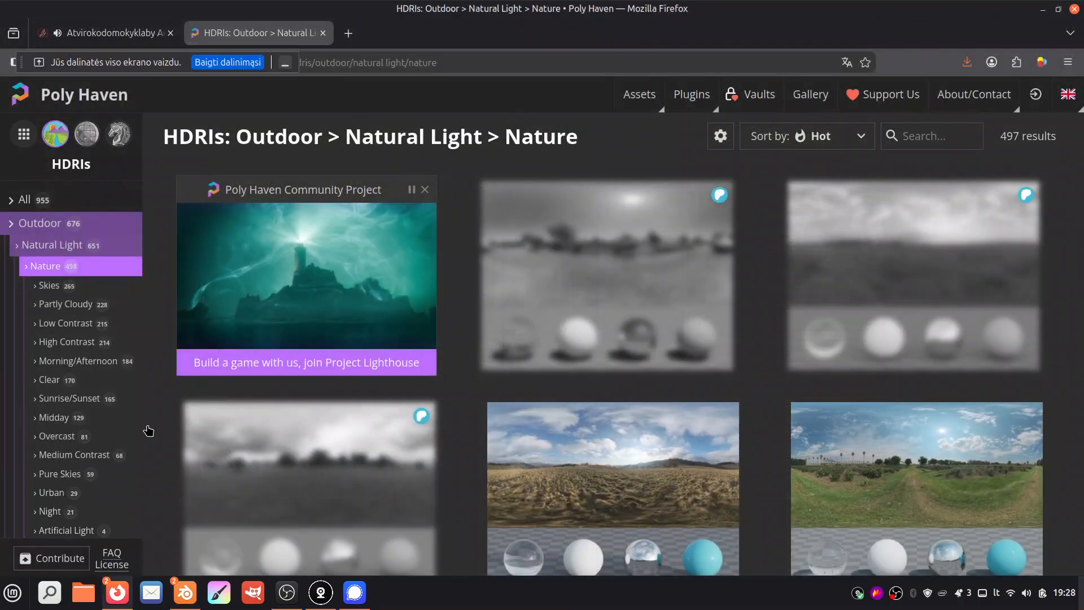
pyautogui.click(349, 33)
pyautogui.press('Return')
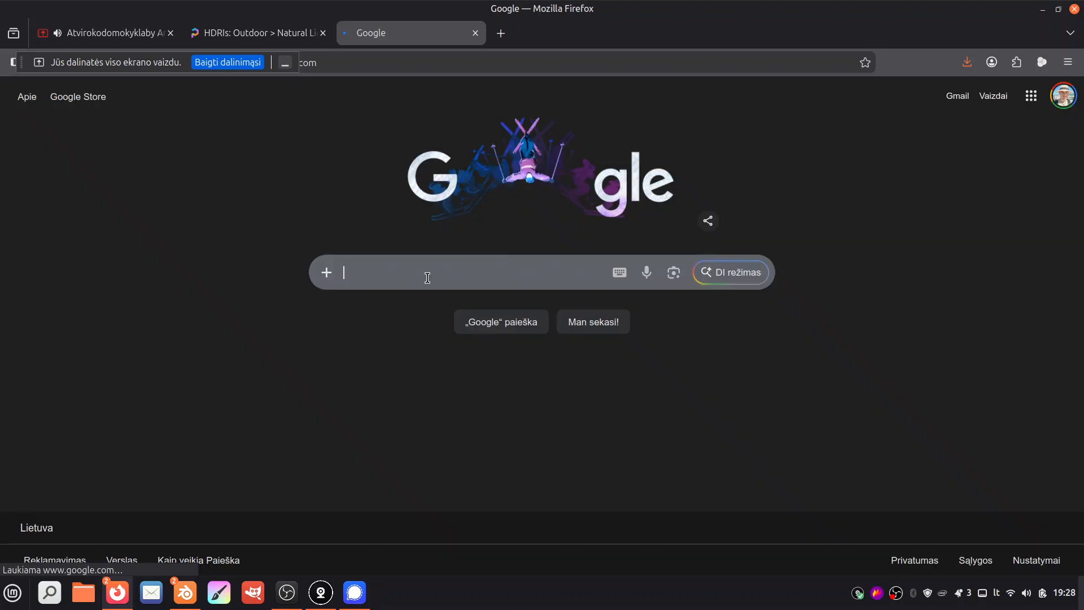
pyautogui.write('forest')
pyautogui.press('Return')
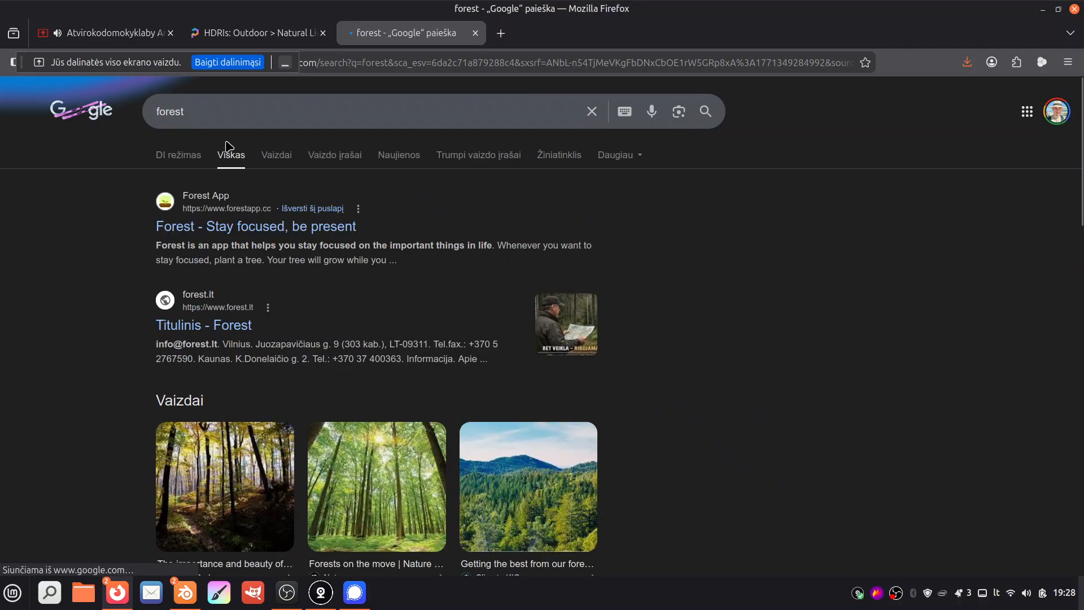
pyautogui.click(267, 160)
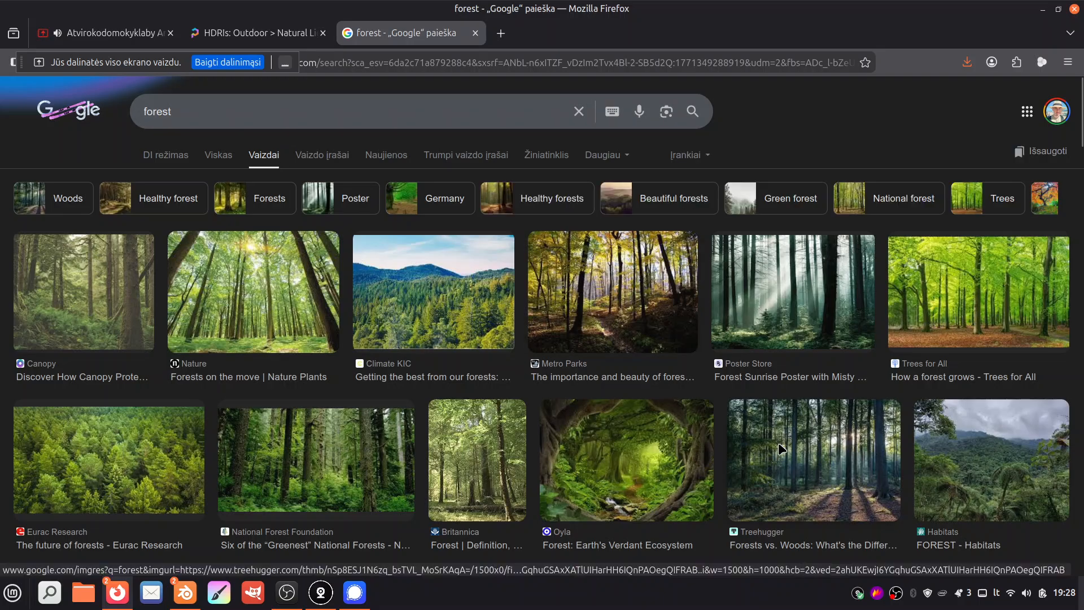
# Step: Copy the Treehugger forest image with sunlit tree trunks, switch to GIMP and paste it as a new image
pyautogui.click(765, 454)
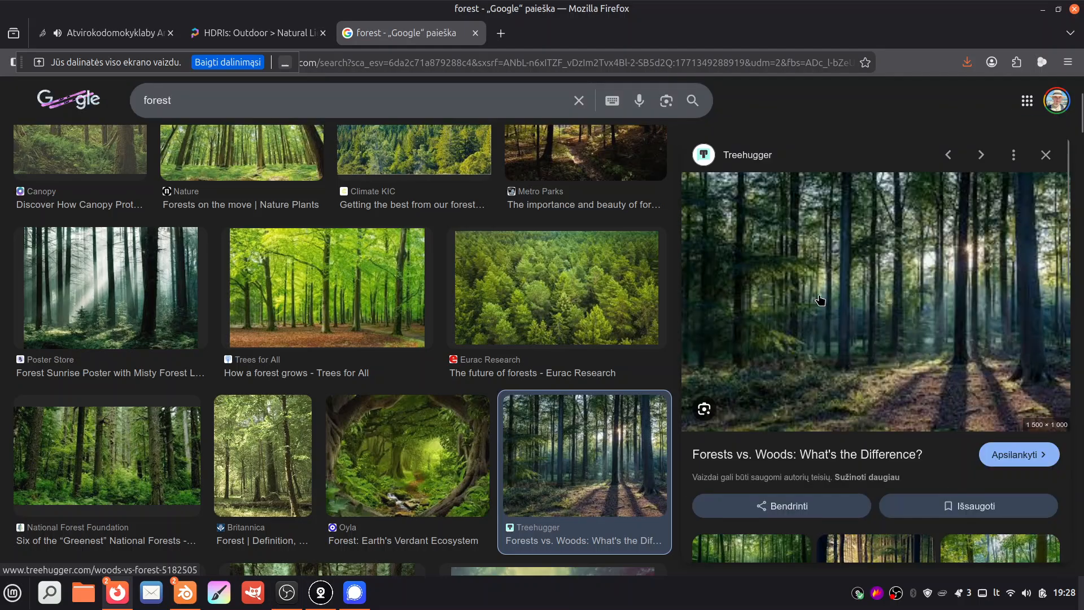
pyautogui.rightClick(820, 304)
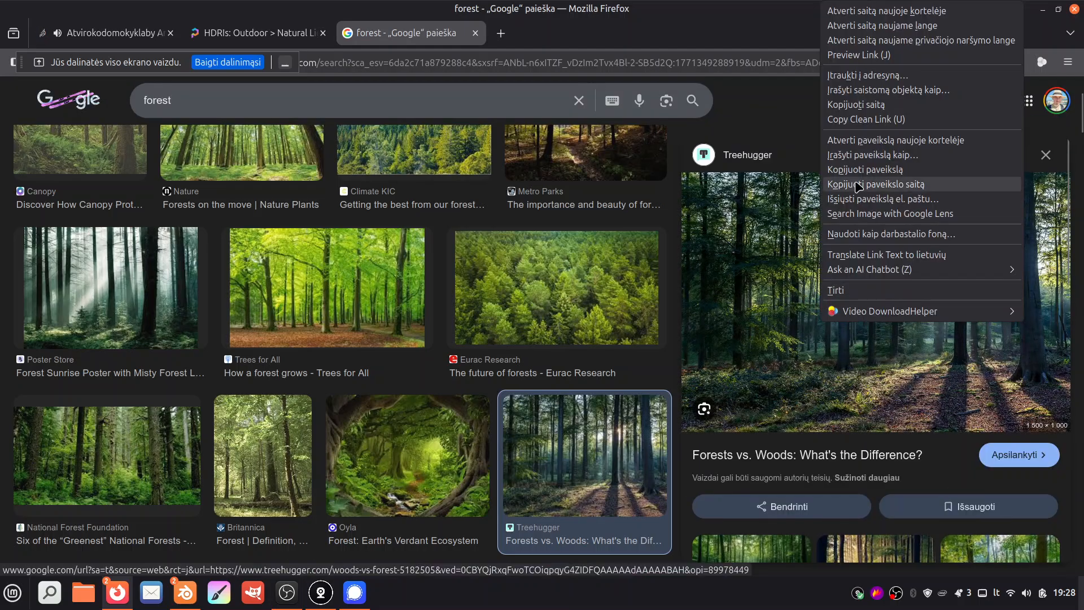
pyautogui.click(881, 175)
pyautogui.moveTo(249, 590)
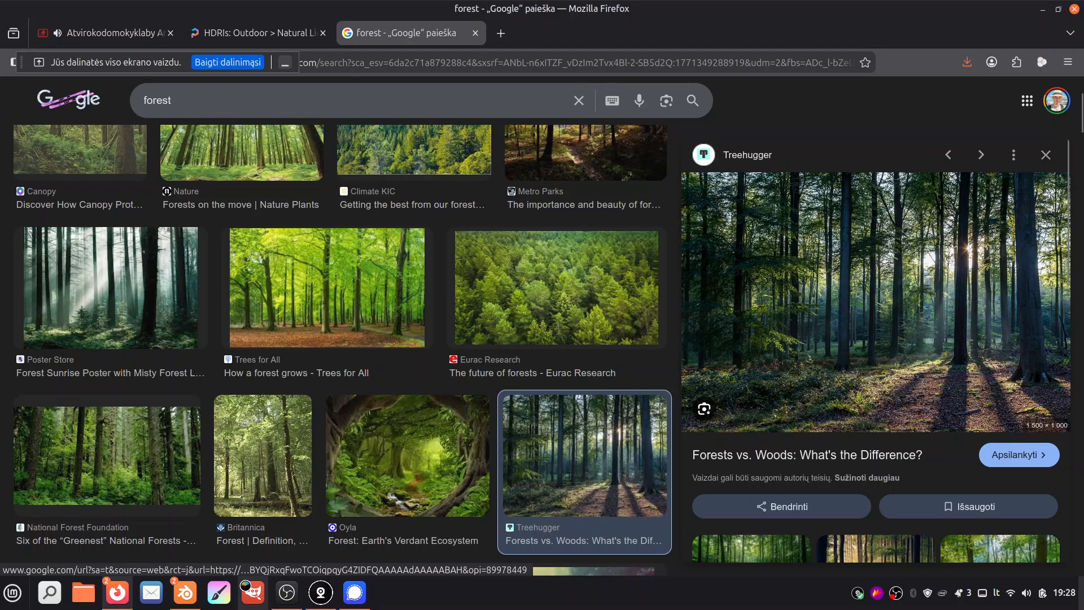
pyautogui.click(252, 591)
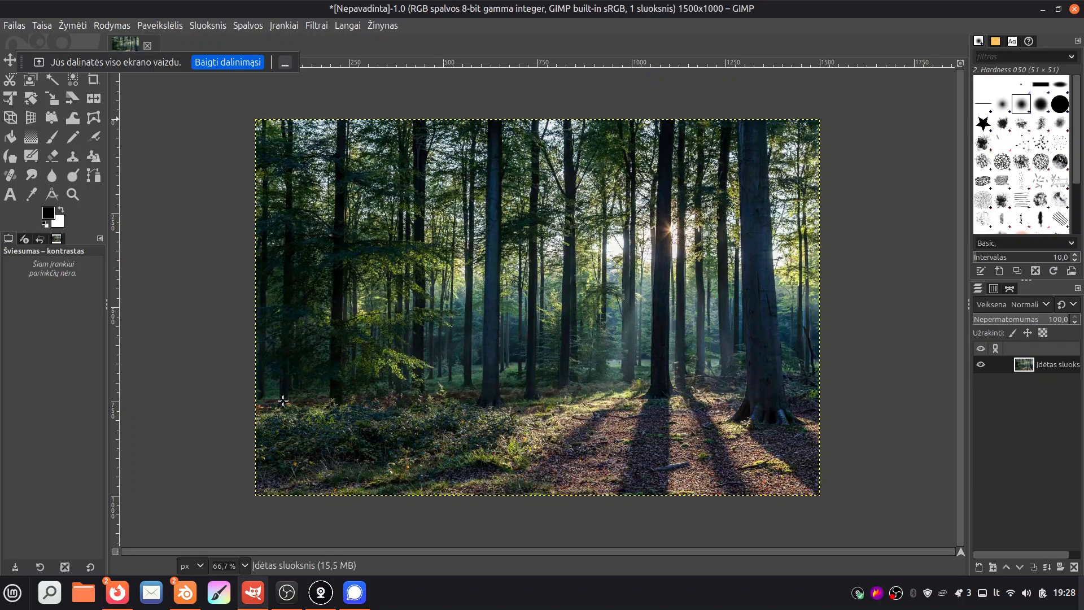
# Step: Check the finished render in Blender's render window, close it and return to the main Blender window
pyautogui.moveTo(183, 599)
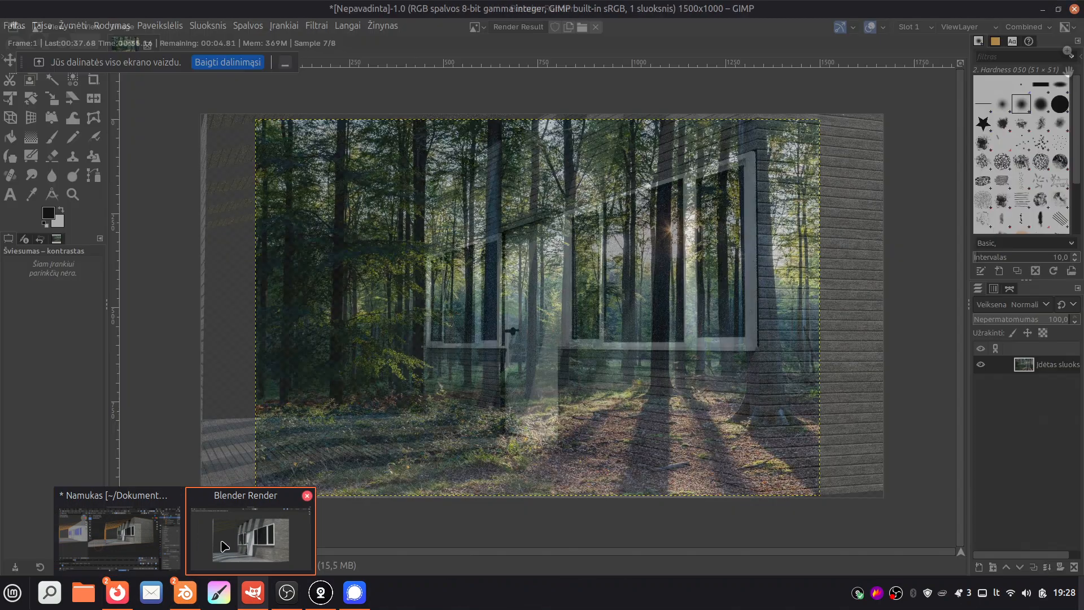
pyautogui.click(228, 546)
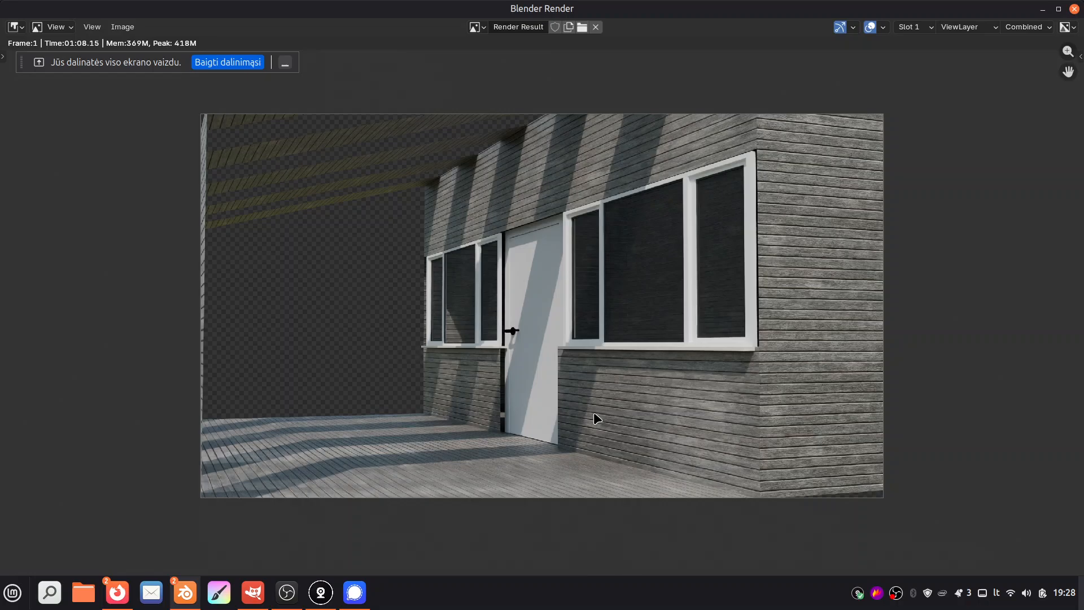
pyautogui.click(1074, 9)
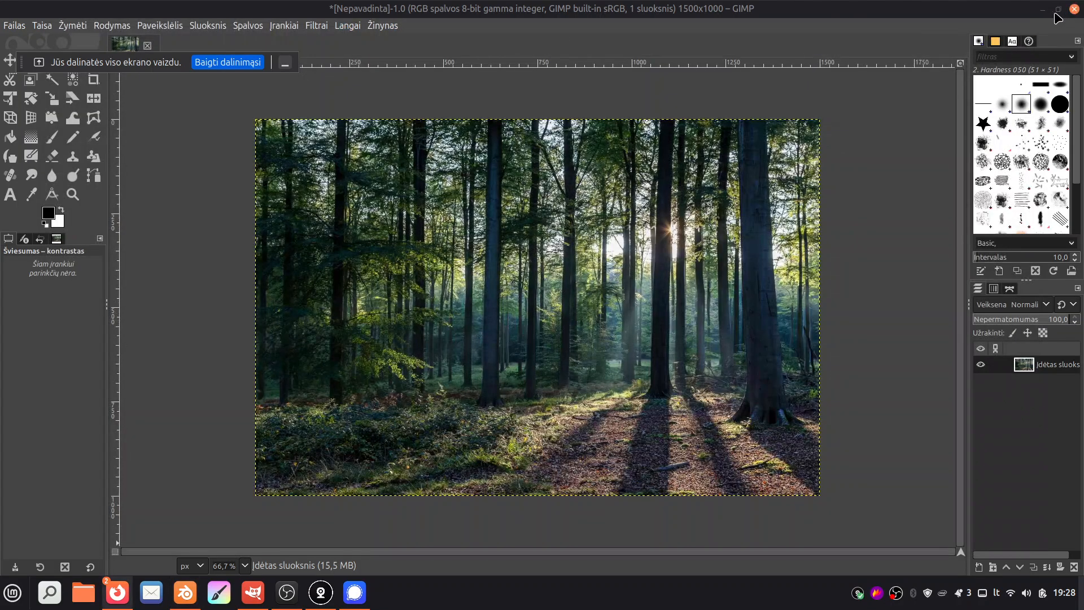
pyautogui.click(186, 593)
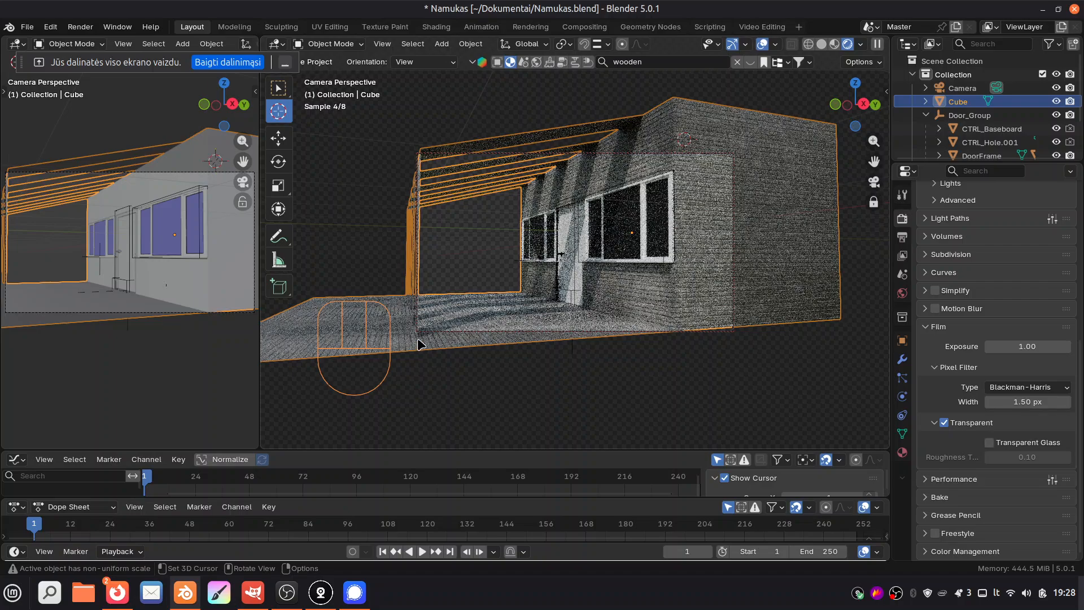
# Step: Orbit the camera to face the house's long wall with the door and switch the main viewport to Solid shading
pyautogui.press('KP_0')
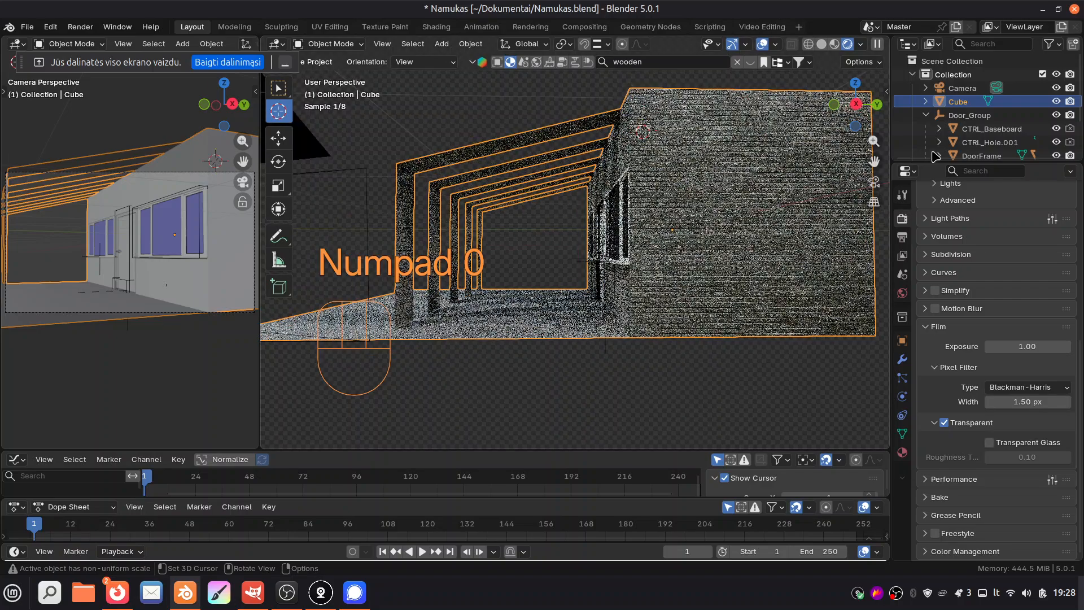
pyautogui.press('KP_0')
pyautogui.moveTo(841, 114); pyautogui.dragTo(415, 125)
pyautogui.click(822, 46)
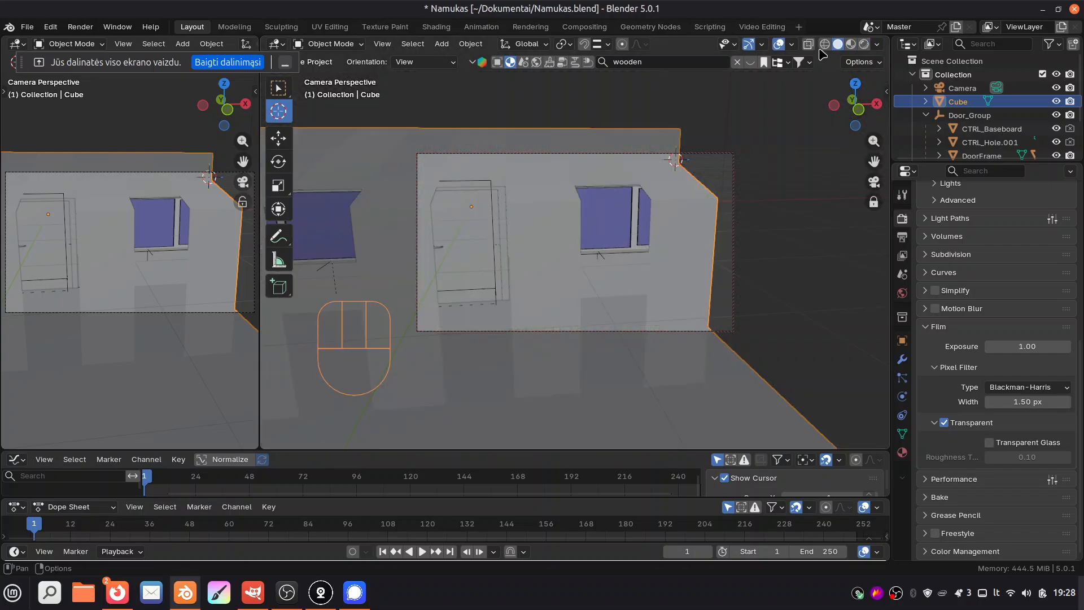
# Step: Pull the camera back to frame the whole house front at a low angle, and set the main viewport to Front Orthographic
pyautogui.scroll(-1, 593, 242)
pyautogui.scroll(1, 595, 241)
pyautogui.scroll(-2, 597, 242)
pyautogui.scroll(1, 621, 251)
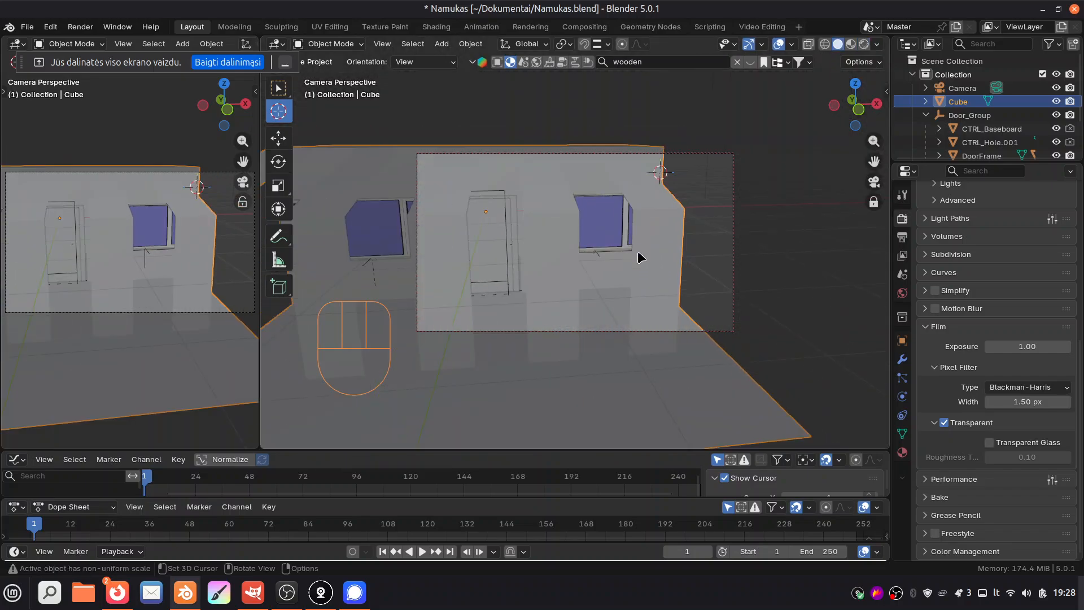
pyautogui.scroll(-3, 636, 250)
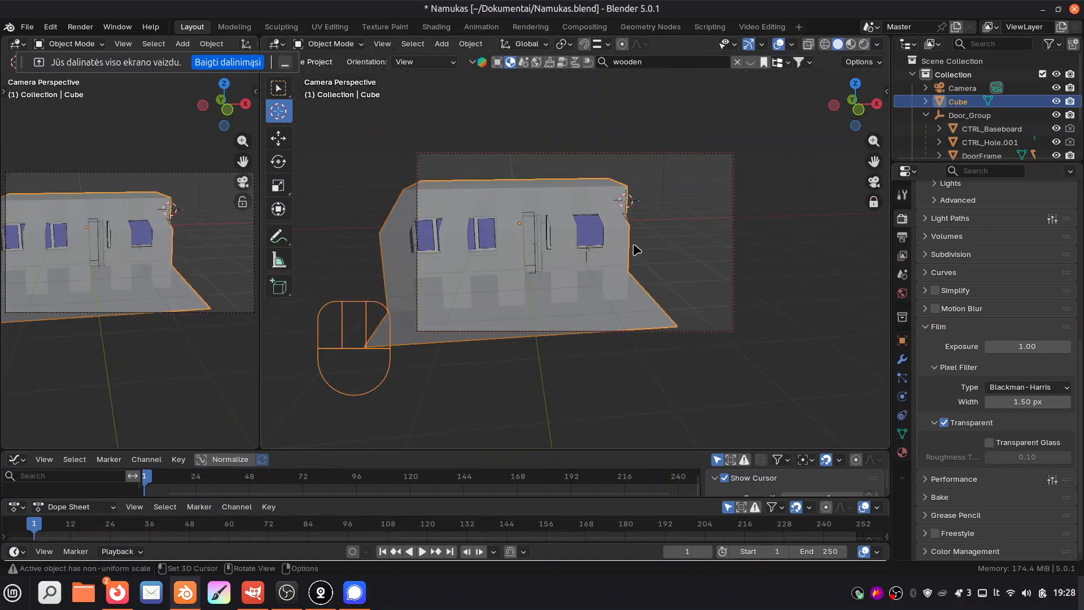
pyautogui.scroll(-2, 635, 246)
pyautogui.scroll(-1, 613, 236)
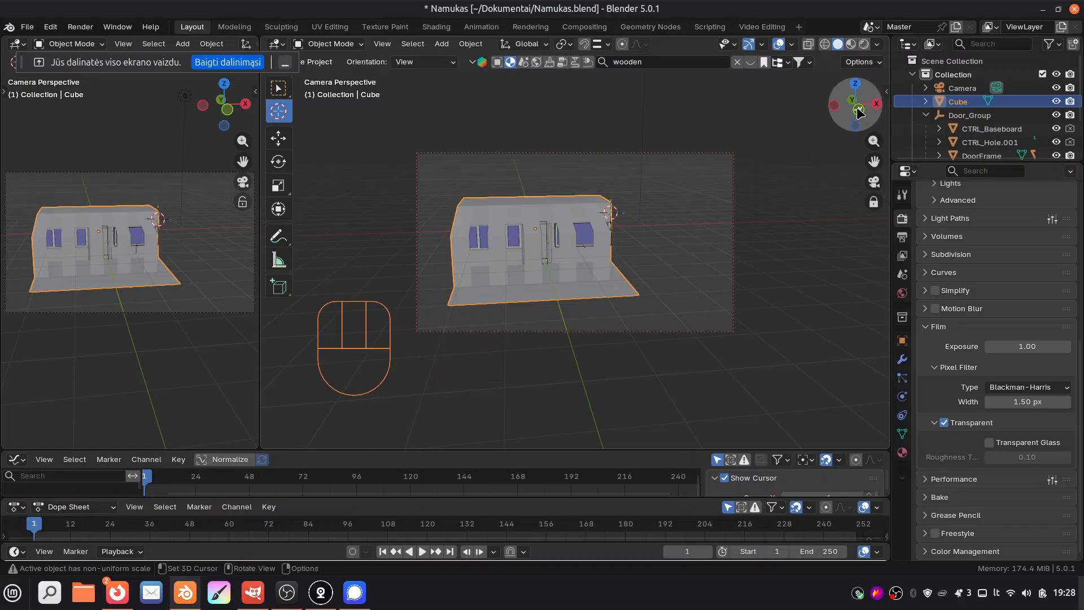
pyautogui.moveTo(857, 110); pyautogui.dragTo(848, 85)
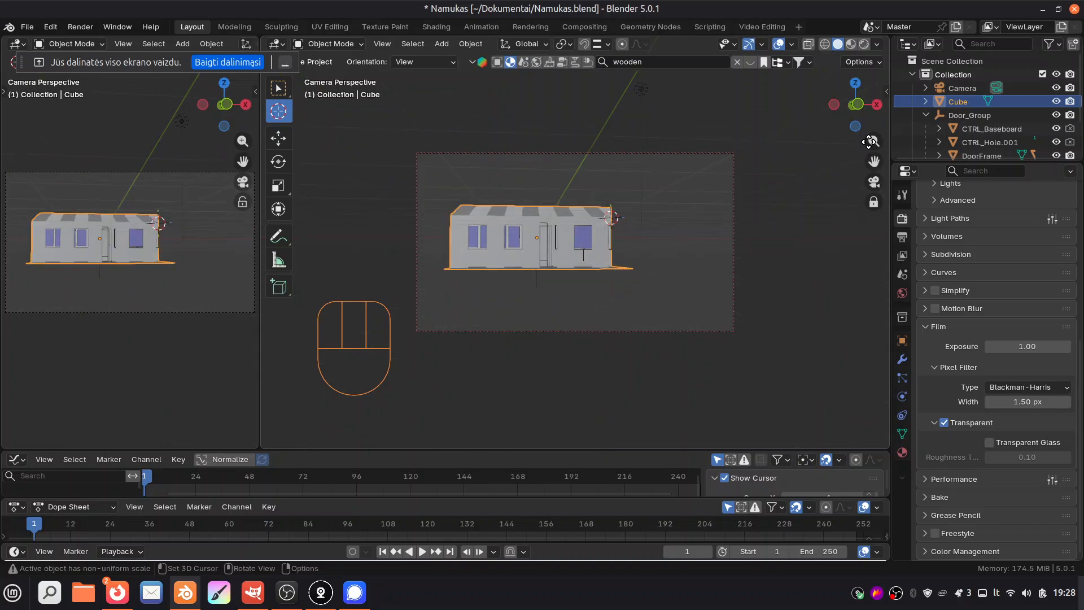
pyautogui.moveTo(873, 141); pyautogui.dragTo(855, 103)
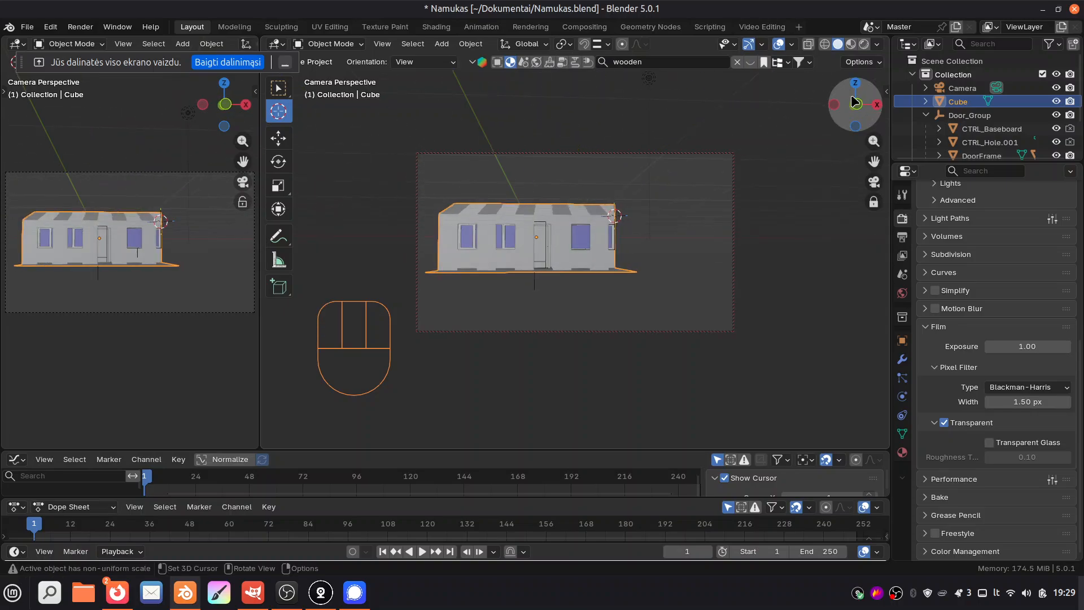
pyautogui.press('KP_1')
pyautogui.press('KP_1')
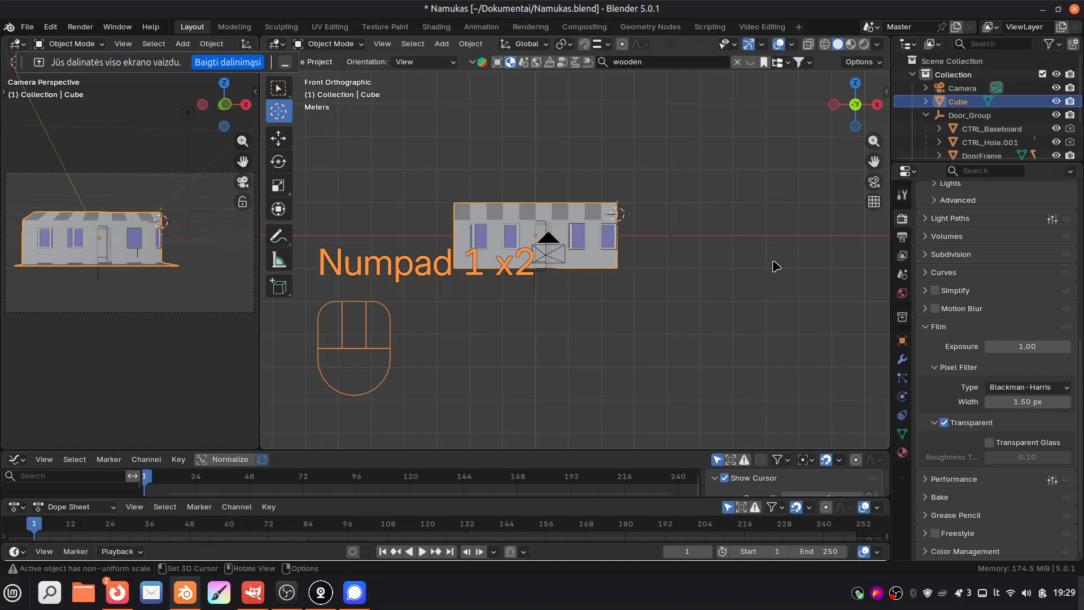
# Step: Reframe the house front in the main viewport's camera view so it is centred with a slight side angle, and render the image
pyautogui.press('KP_0')
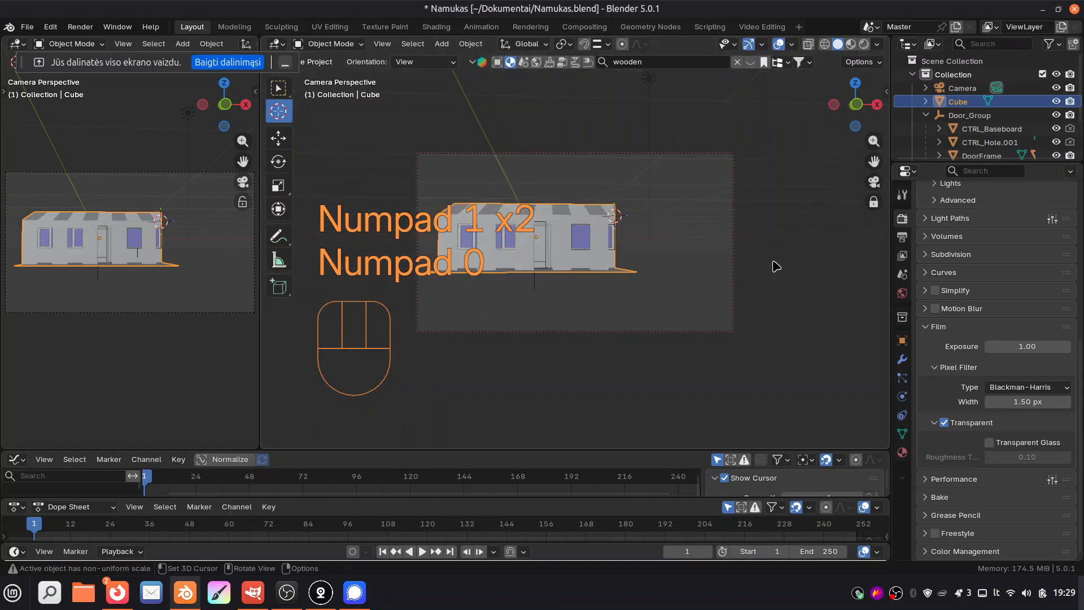
pyautogui.keyDown('shift'); pyautogui.moveTo(874, 141); pyautogui.dragTo(897, 183); pyautogui.keyUp('shift')
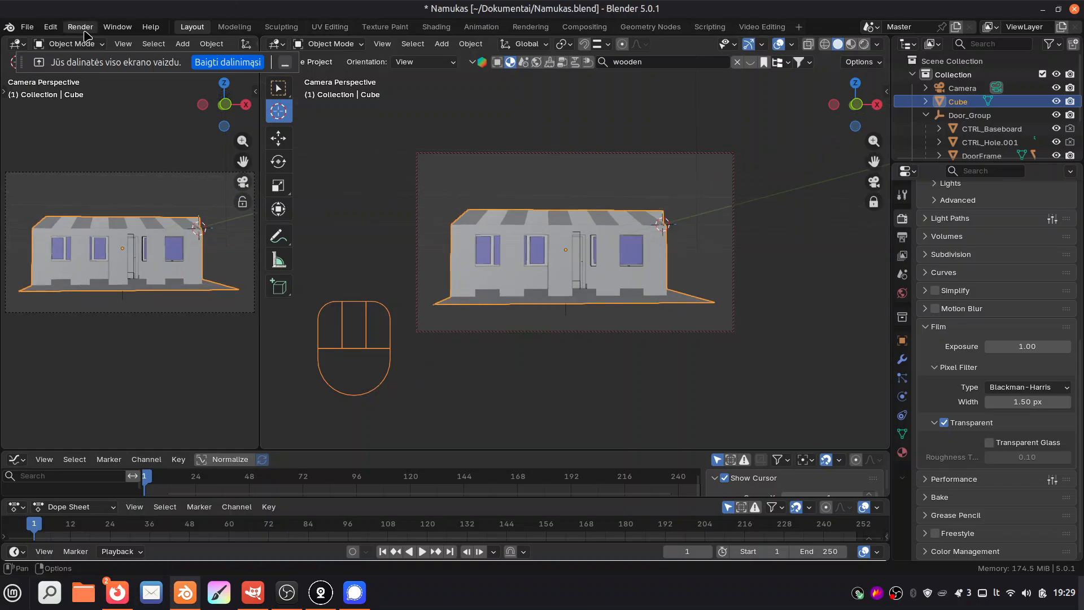
pyautogui.click(82, 29)
pyautogui.click(82, 38)
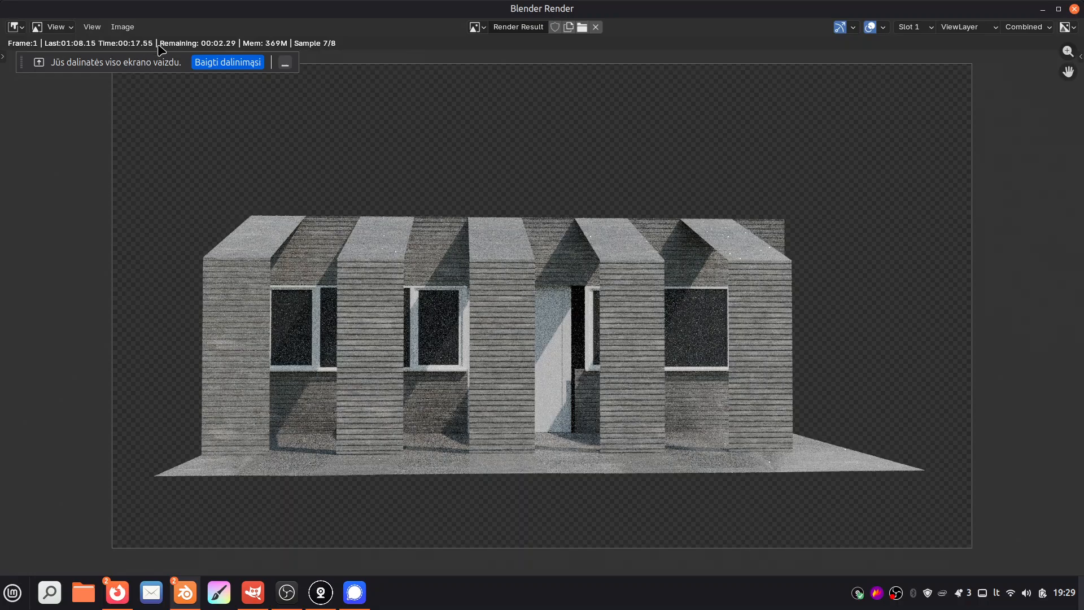
pyautogui.click(122, 27)
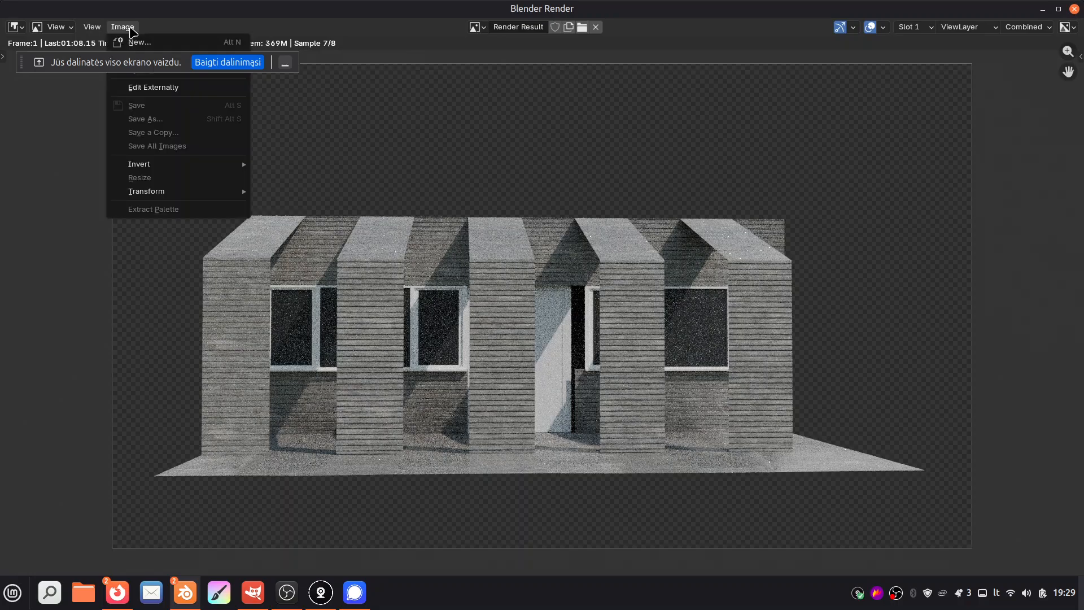
pyautogui.click(123, 27)
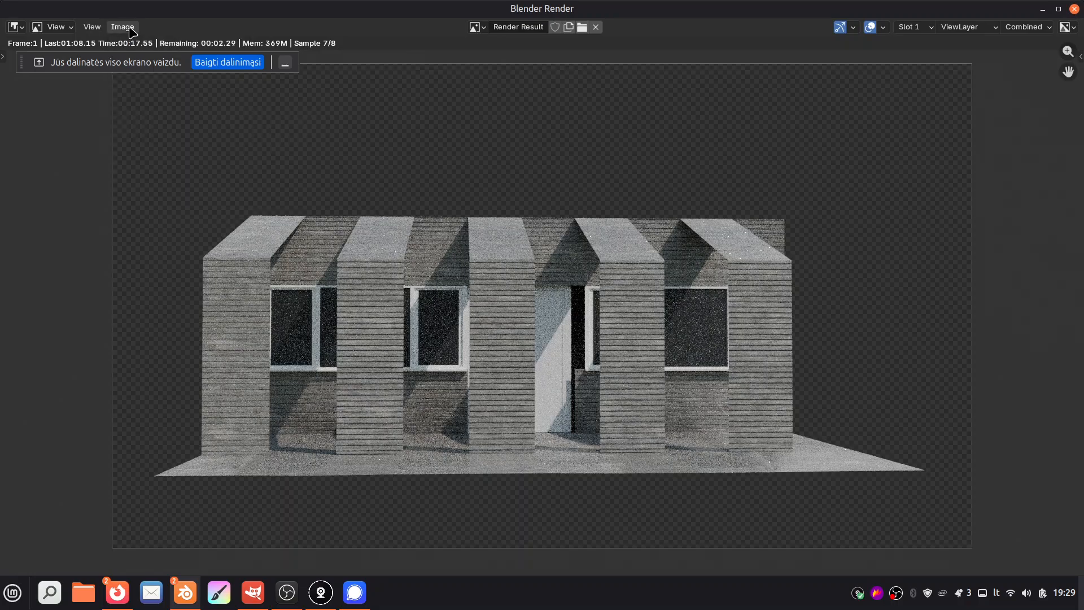
pyautogui.click(127, 27)
pyautogui.click(127, 27)
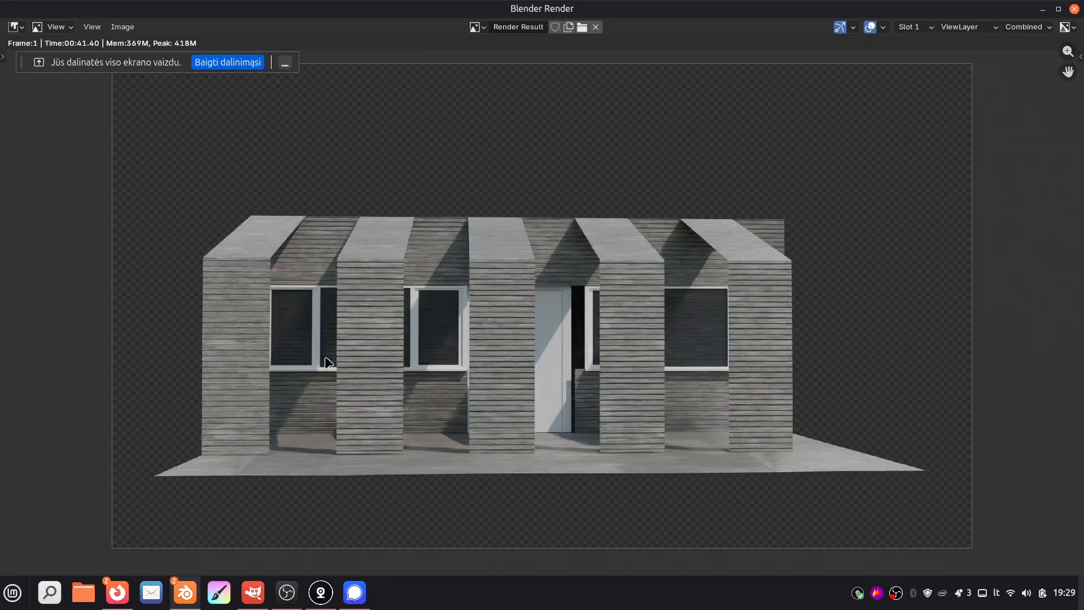
# Step: Save the finished render to the Pictures folder as namukas.png
pyautogui.click(123, 27)
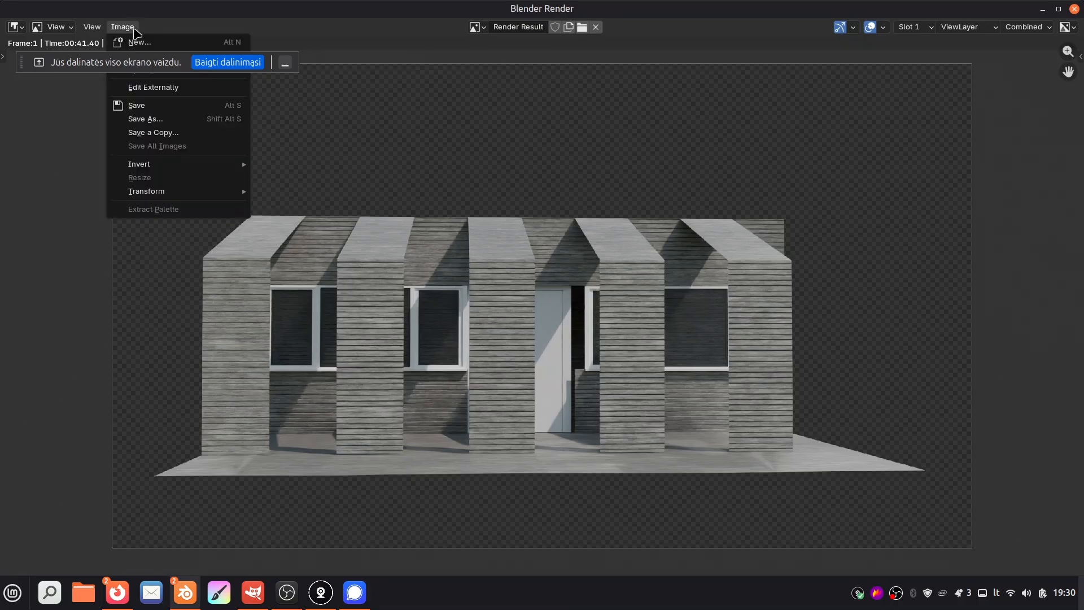
pyautogui.click(161, 119)
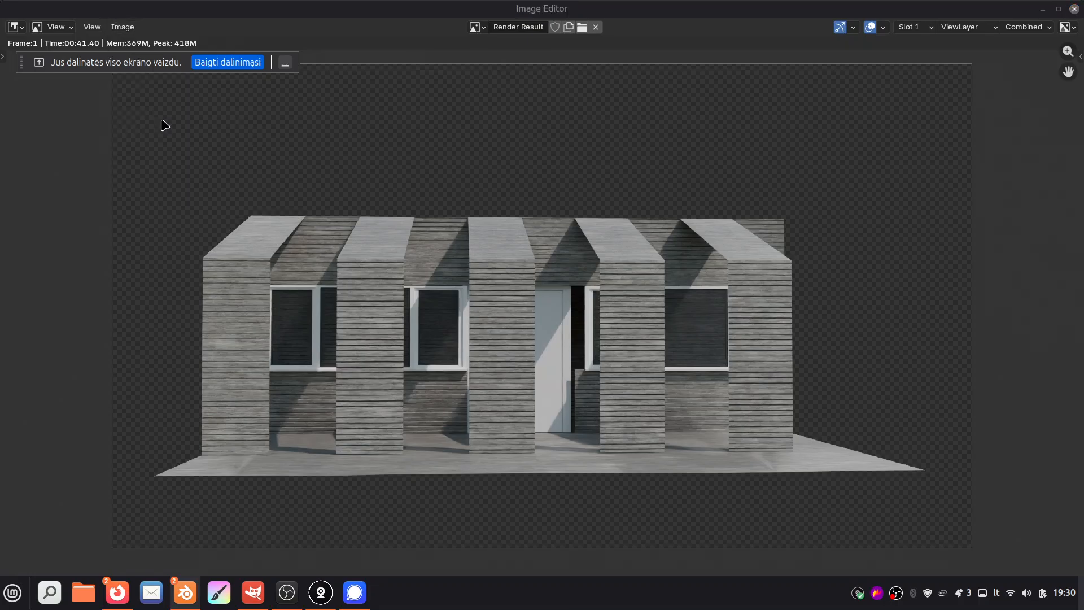
pyautogui.click(134, 314)
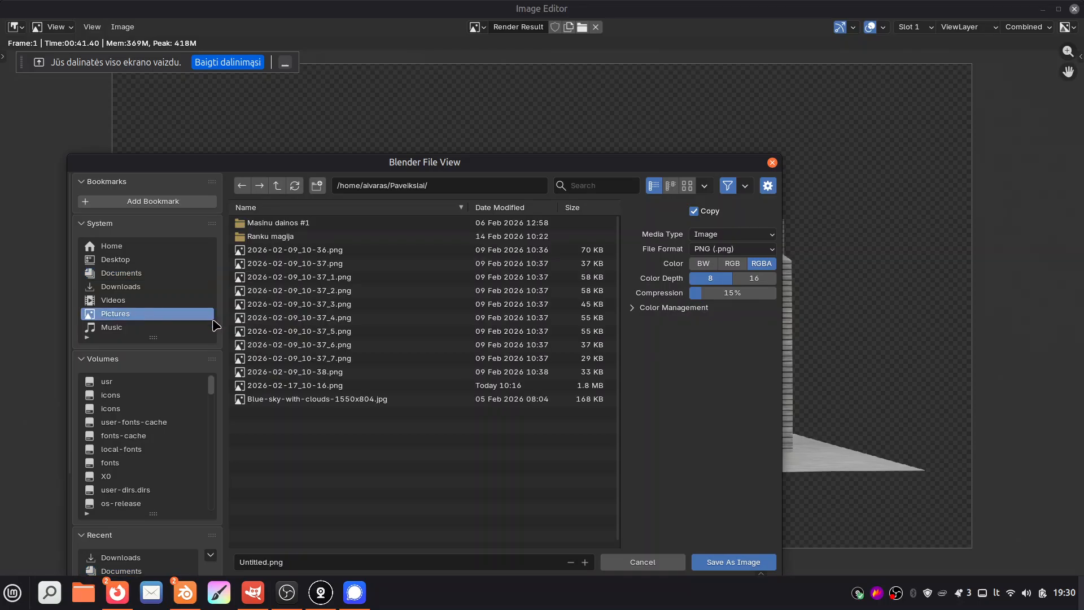
pyautogui.click(243, 562)
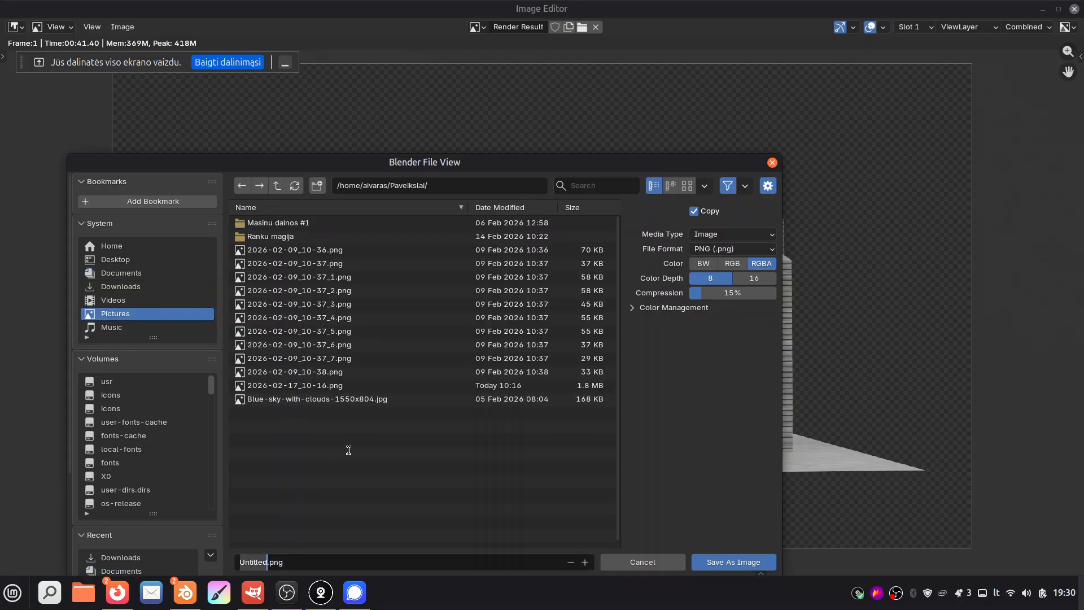
pyautogui.write('namukas')
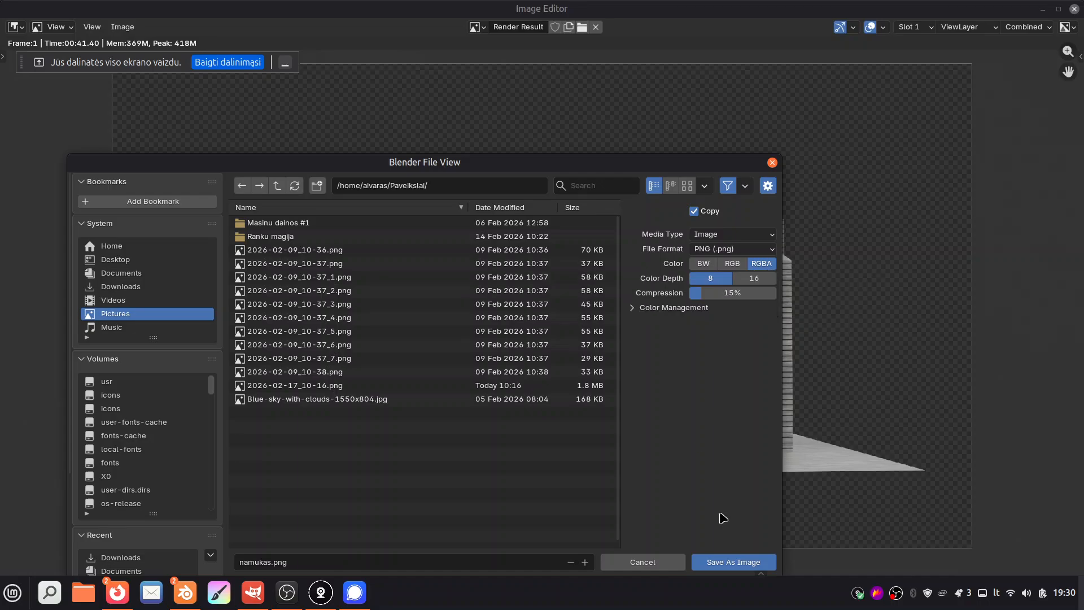
pyautogui.click(729, 561)
# Step: Bring namukas.png from the Paveikslai folder into GIMP's forest image as a new layer, using the file manager
pyautogui.click(247, 596)
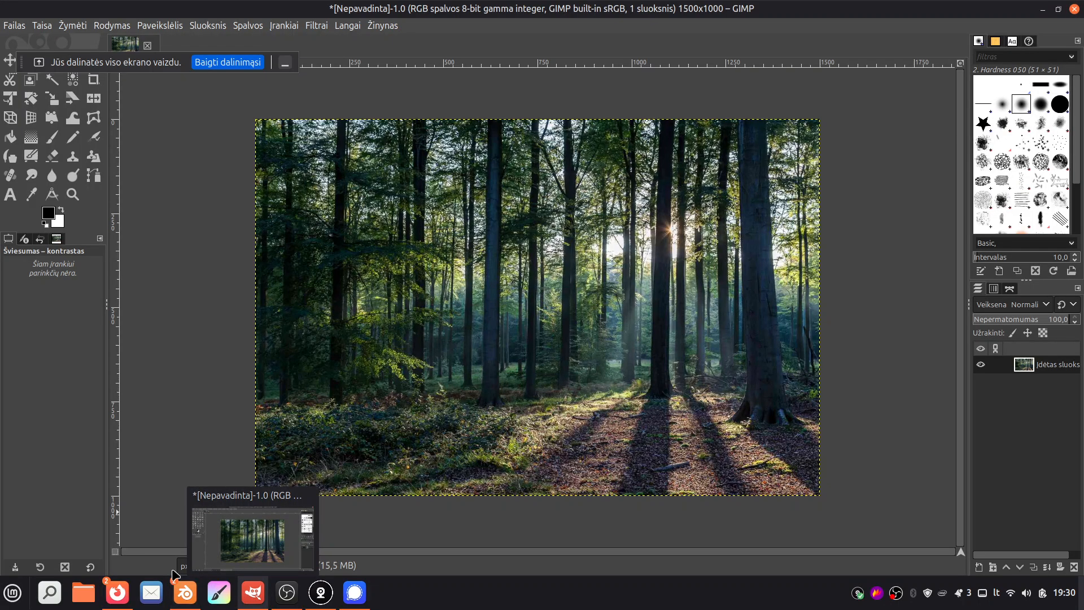
pyautogui.click(83, 602)
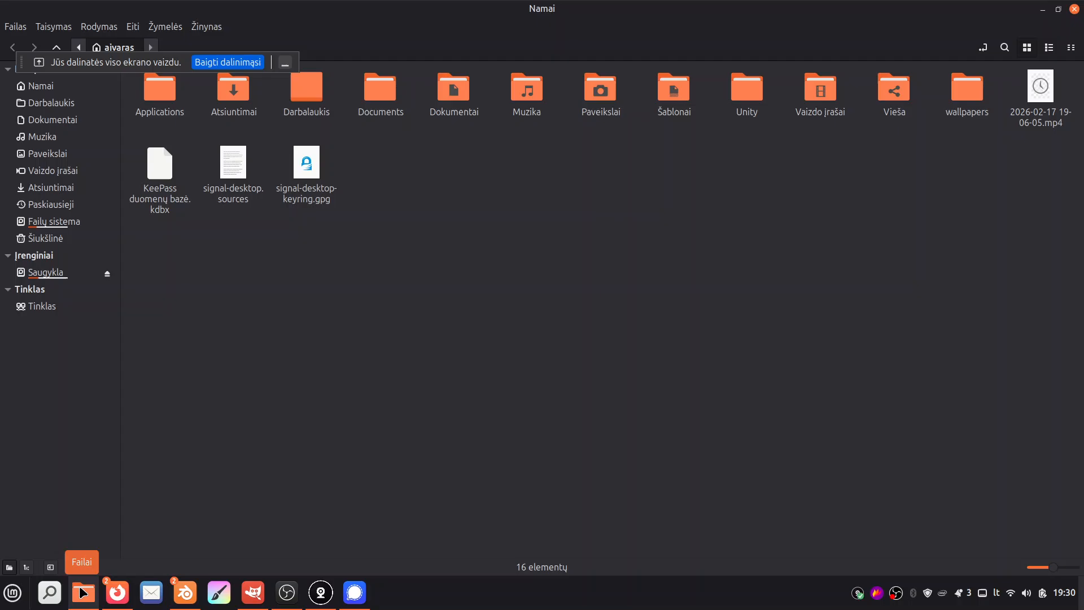
pyautogui.click(65, 156)
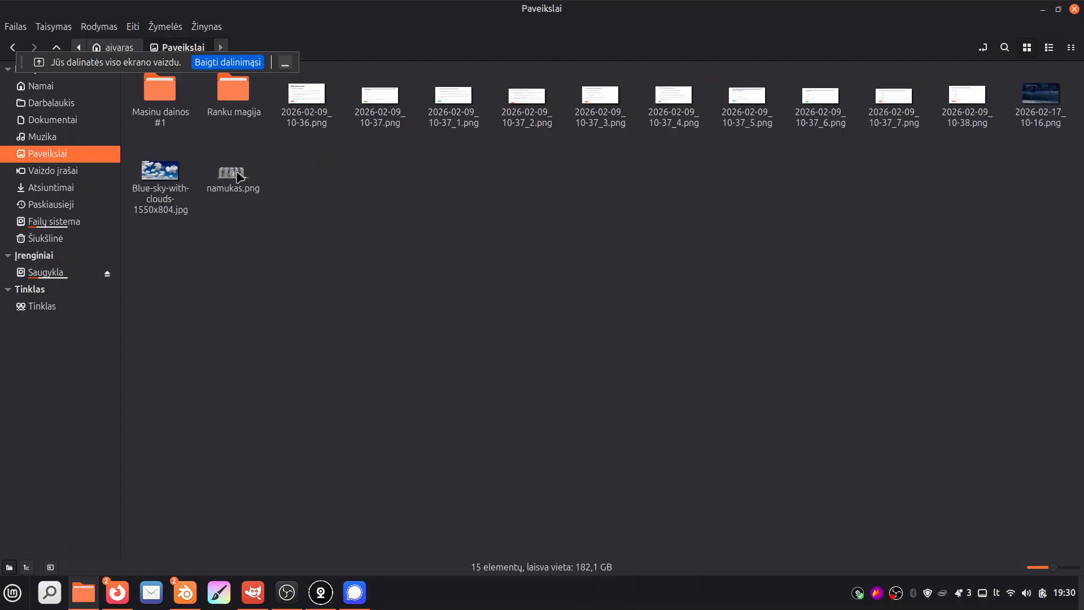
pyautogui.click(240, 188)
pyautogui.moveTo(240, 189); pyautogui.dragTo(491, 375)
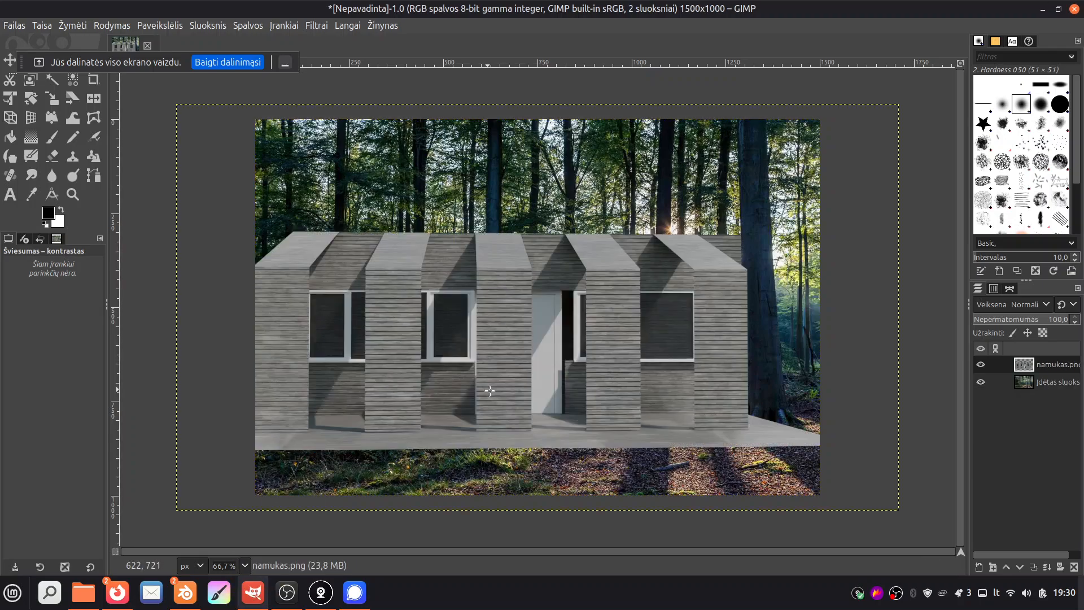
# Step: Shift the house layer across the forest image and scale it proportionally to 896 × 504 px
pyautogui.click(10, 60)
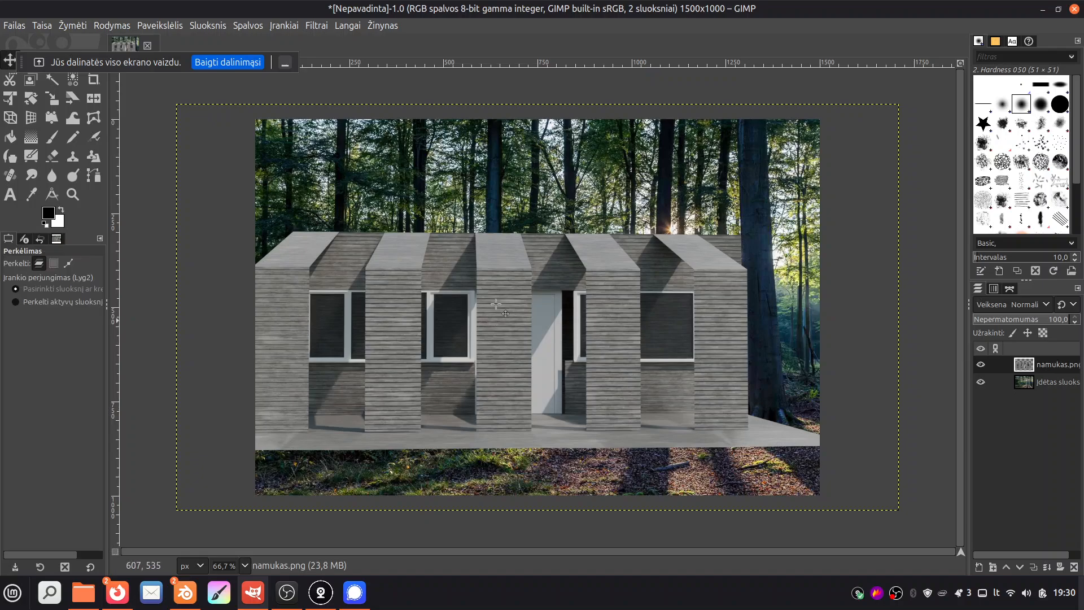
pyautogui.moveTo(553, 349); pyautogui.dragTo(611, 379)
pyautogui.click(52, 98)
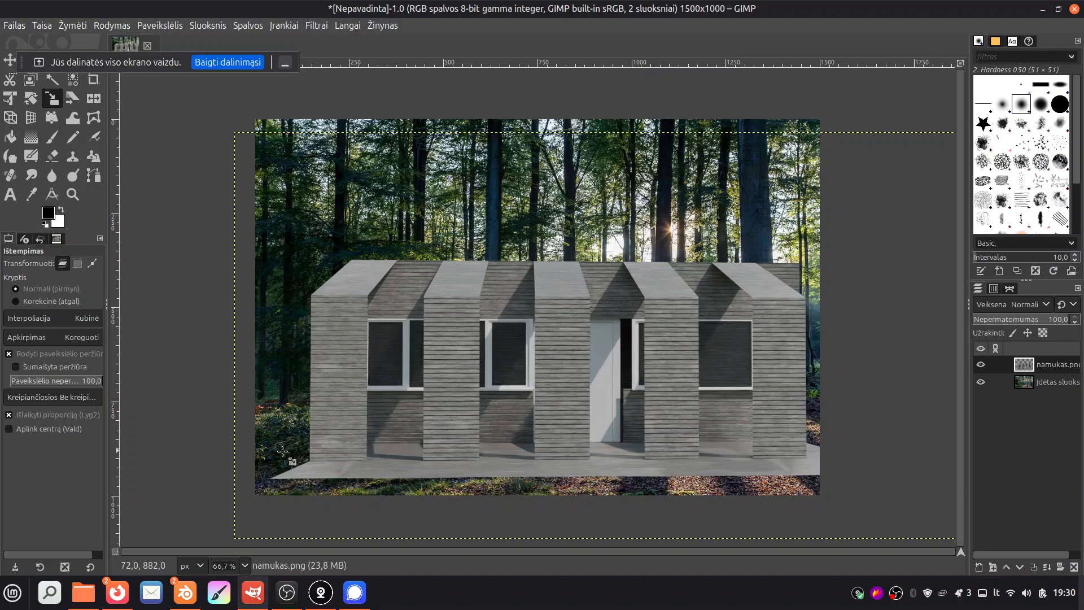
pyautogui.moveTo(282, 451); pyautogui.dragTo(703, 297)
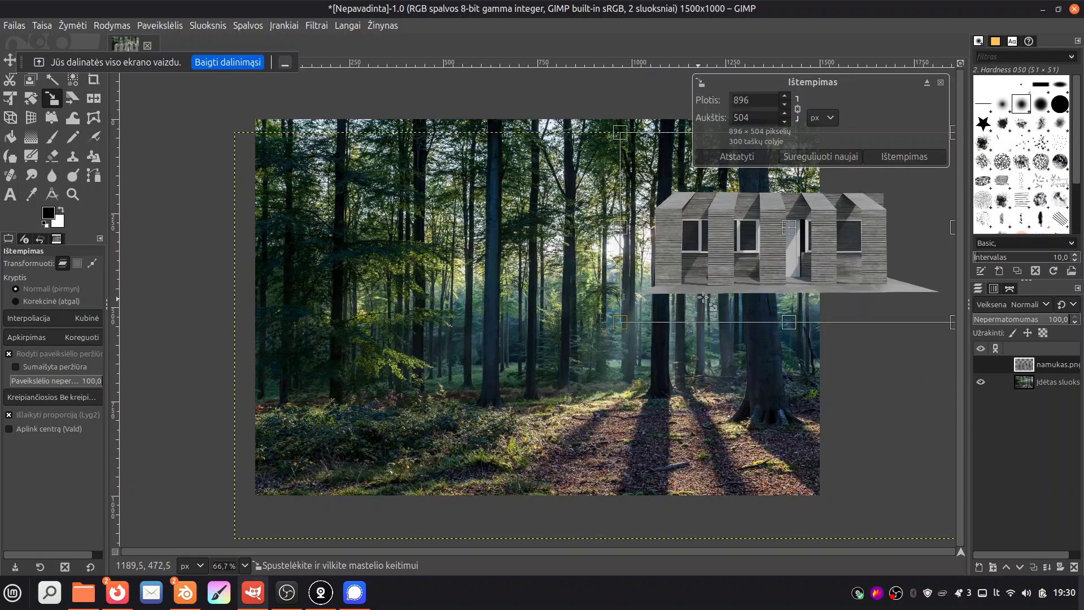
pyautogui.click(897, 159)
# Step: Activate the Move tool to reposition the scaled house layer
pyautogui.click(15, 60)
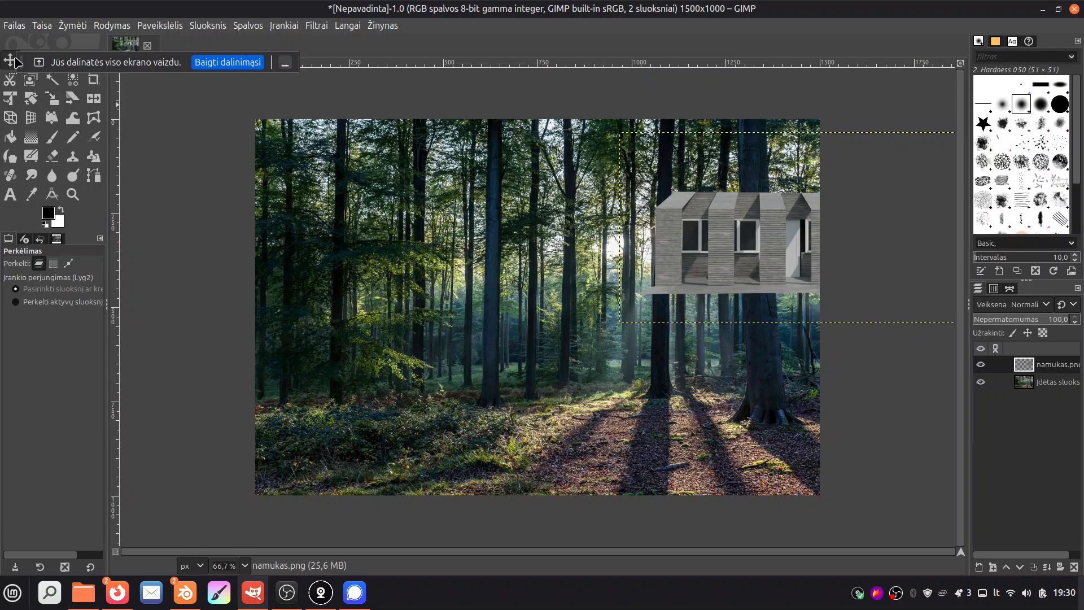
# Step: Scale the namukas.png house layer up to 1708 × 962 px and position it over the forest floor
pyautogui.moveTo(732, 239); pyautogui.dragTo(611, 404)
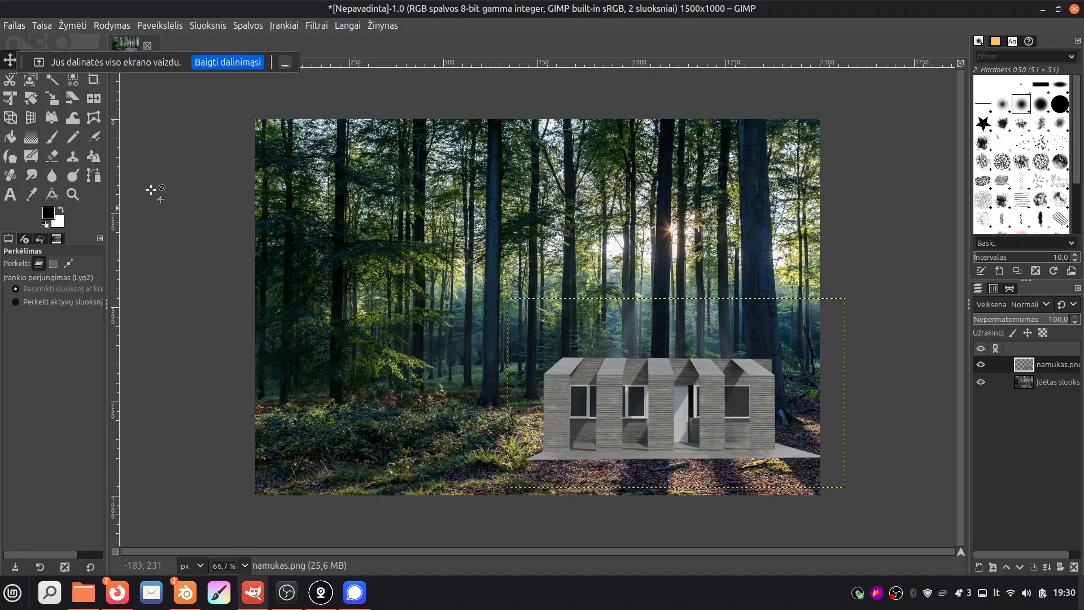
pyautogui.click(52, 98)
pyautogui.click(551, 374)
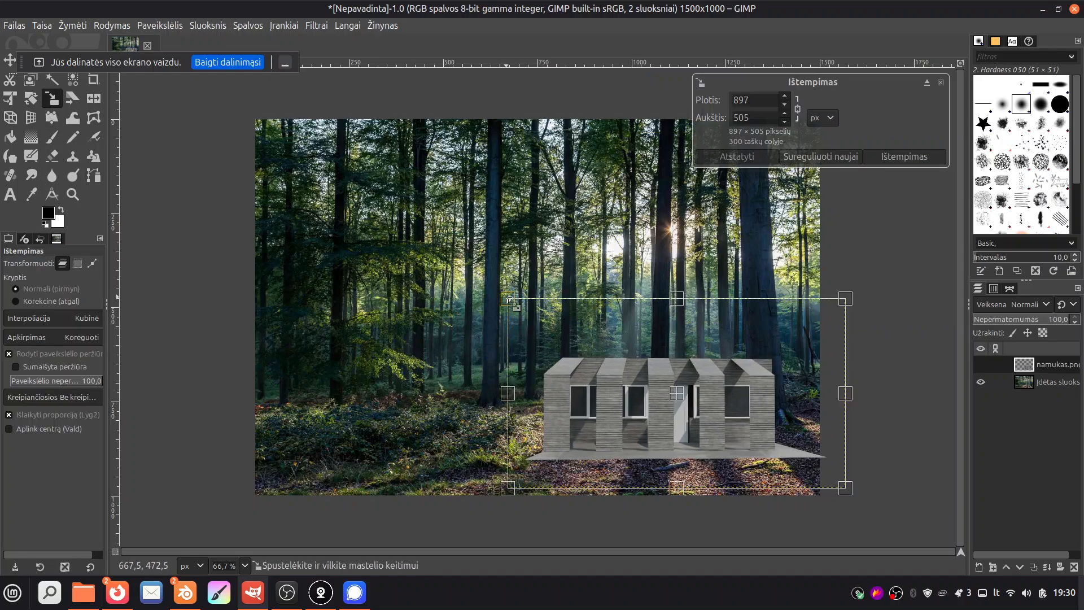
pyautogui.moveTo(509, 299); pyautogui.dragTo(203, 127)
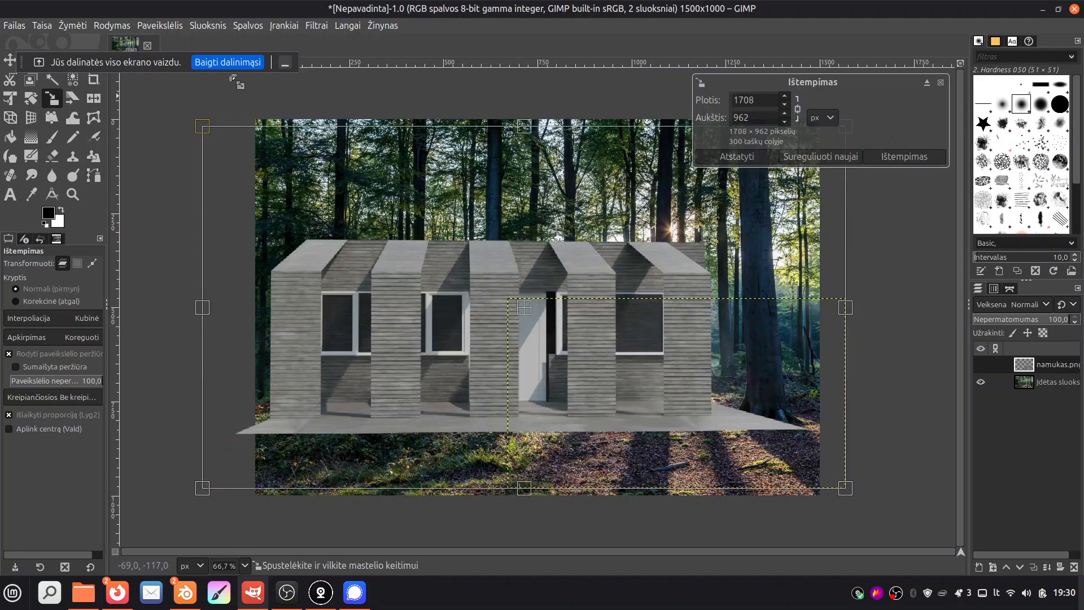
pyautogui.click(903, 156)
pyautogui.click(9, 60)
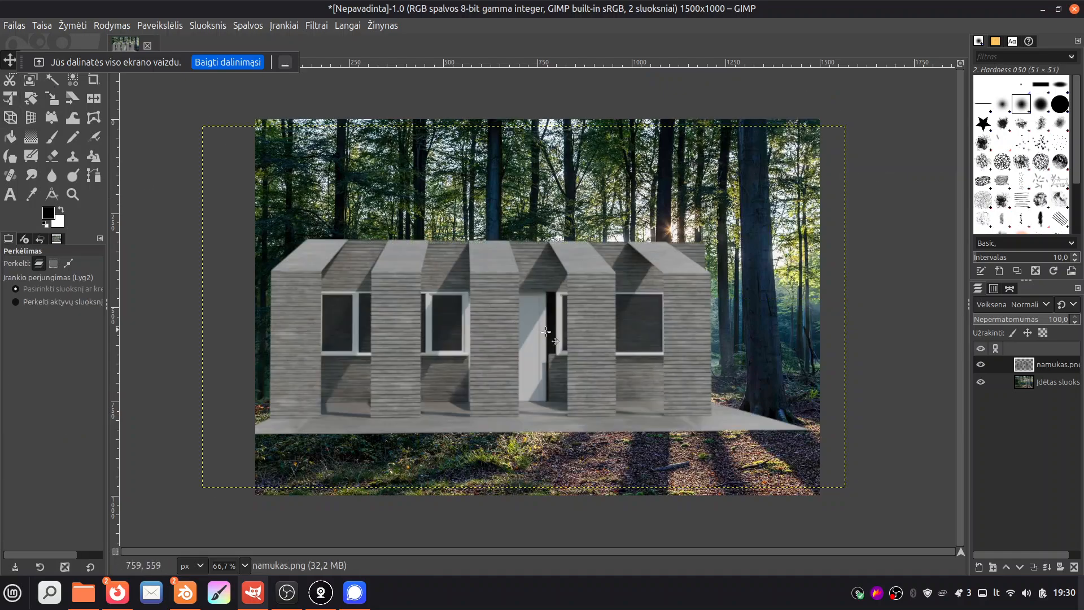
pyautogui.moveTo(545, 331)
pyautogui.mouseDown()
pyautogui.moveTo(560, 380)
pyautogui.moveTo(560, 349)
pyautogui.moveTo(537, 338)
pyautogui.mouseUp()
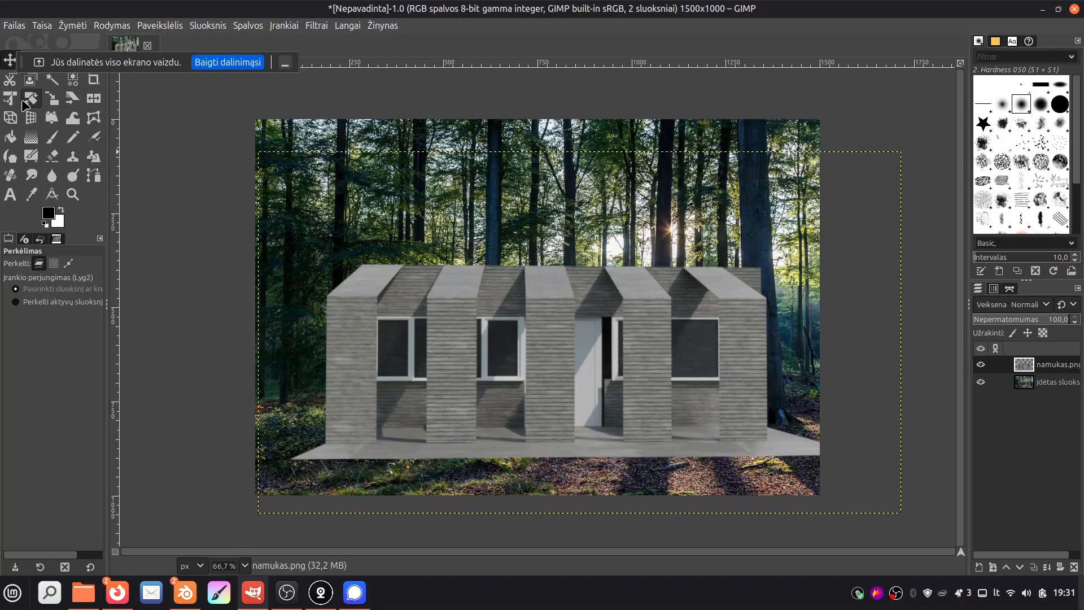
# Step: Duplicate the namukas.png house layer, keeping a single copy above the original
pyautogui.click(51, 136)
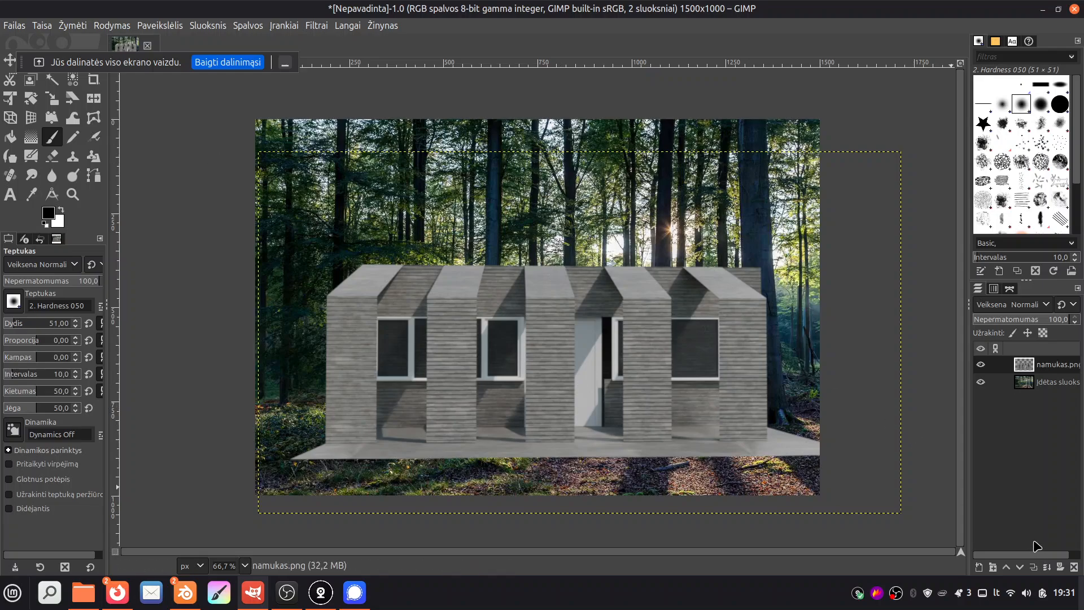
pyautogui.click(1033, 568)
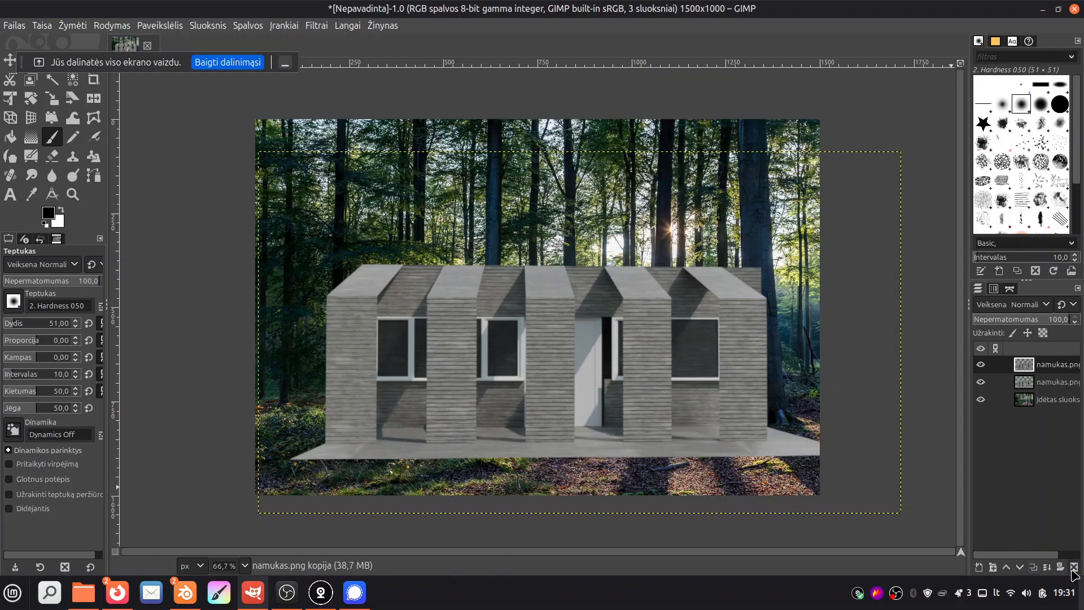
pyautogui.click(1074, 567)
pyautogui.click(1033, 568)
# Step: Set up the Eraser with the 2. Hardness 100 brush at size 266 and hide the original house layer
pyautogui.click(51, 156)
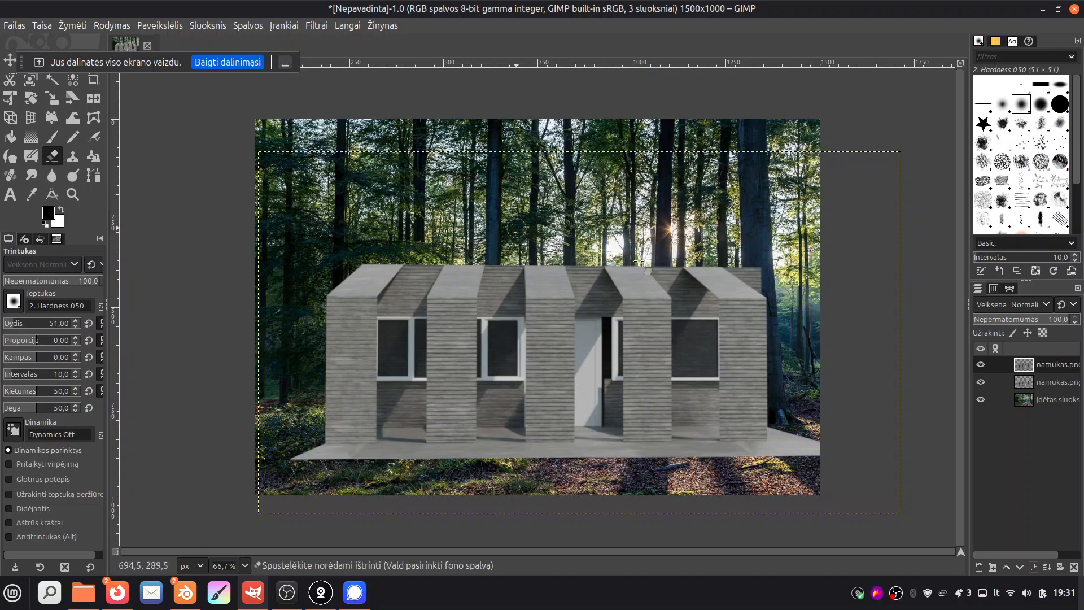
pyautogui.click(15, 304)
pyautogui.click(56, 334)
pyautogui.moveTo(15, 324); pyautogui.dragTo(32, 324)
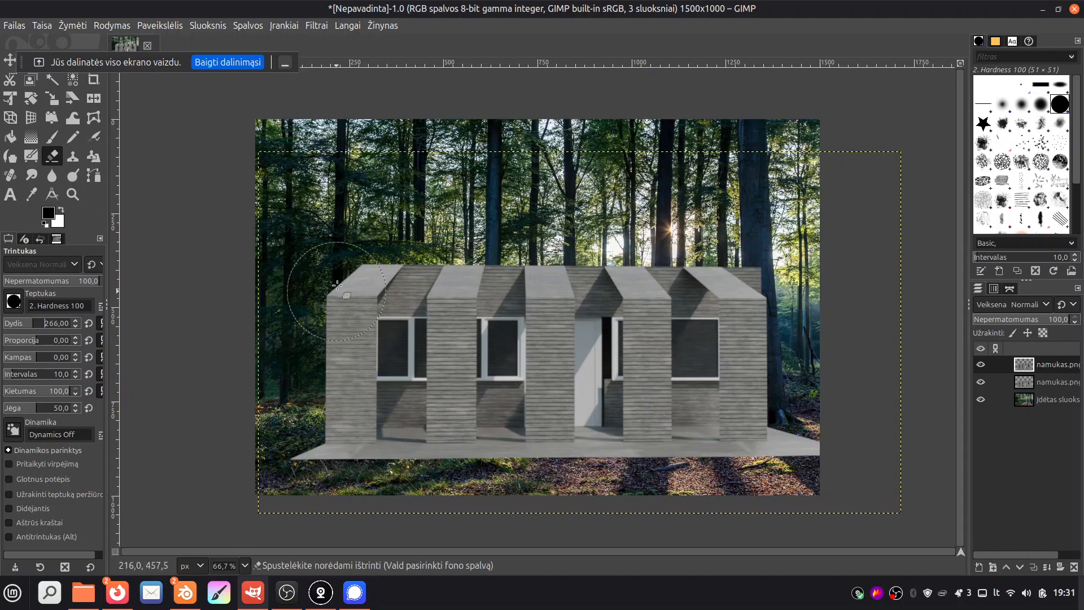
pyautogui.click(981, 399)
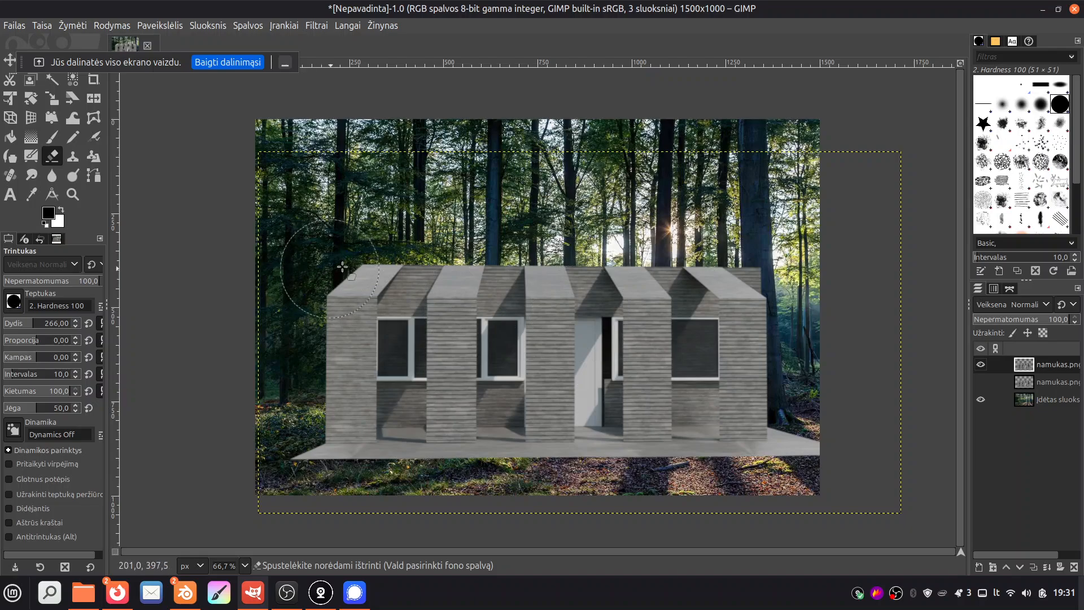
pyautogui.moveTo(350, 268); pyautogui.dragTo(374, 351)
pyautogui.moveTo(393, 263)
pyautogui.mouseDown()
pyautogui.moveTo(611, 282)
pyautogui.moveTo(643, 373)
pyautogui.moveTo(570, 361)
pyautogui.mouseUp()
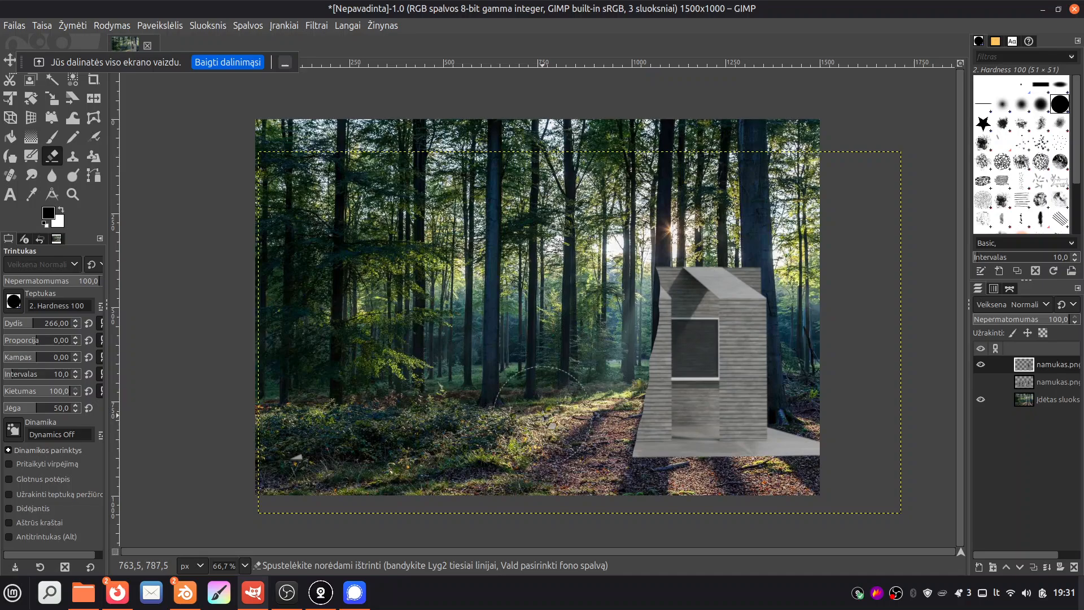
pyautogui.hotkey('ctrl', 'z')
# Step: Erase most of the duplicate house with dabs, straight lines and broad strokes, and show the original house layer again
pyautogui.click(590, 276)
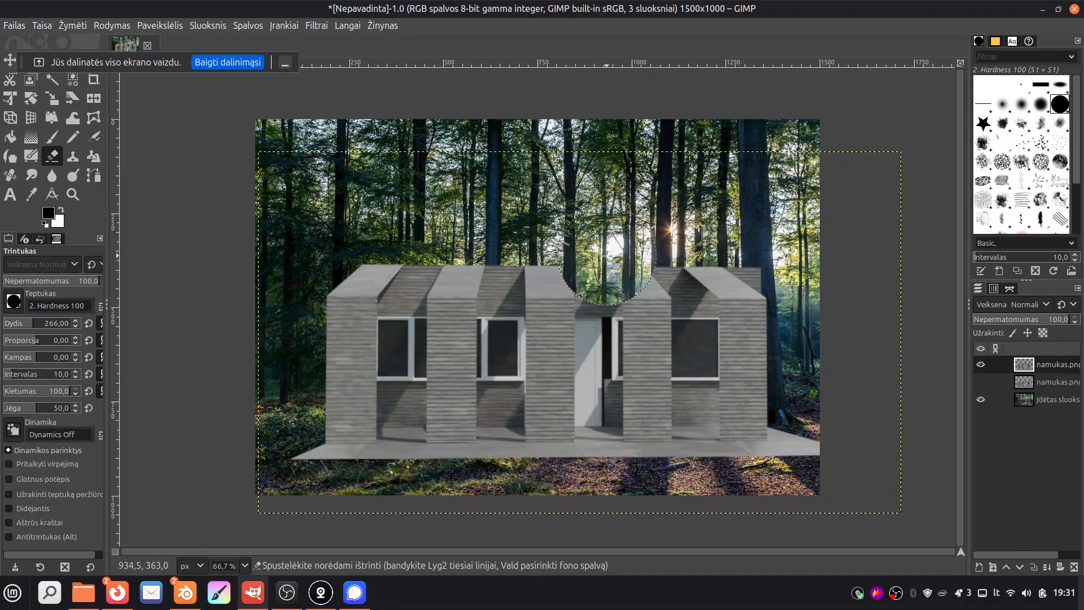
pyautogui.click(563, 490)
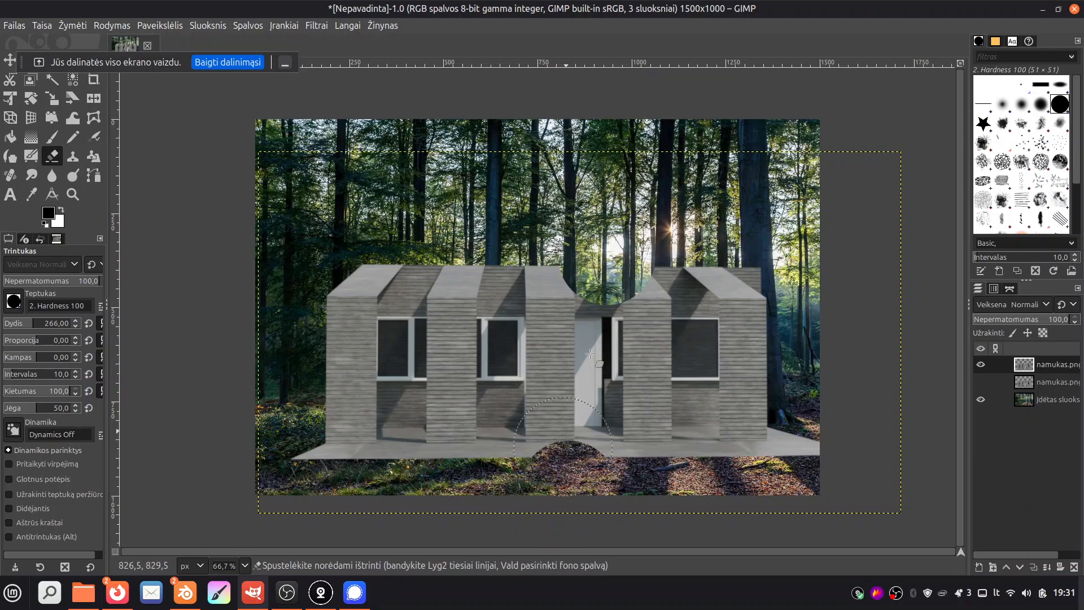
pyautogui.keyDown('shift'); pyautogui.click(619, 244); pyautogui.keyUp('shift')
pyautogui.moveTo(542, 249)
pyautogui.mouseDown()
pyautogui.moveTo(545, 265)
pyautogui.moveTo(352, 452)
pyautogui.moveTo(328, 436)
pyautogui.moveTo(396, 244)
pyautogui.mouseUp()
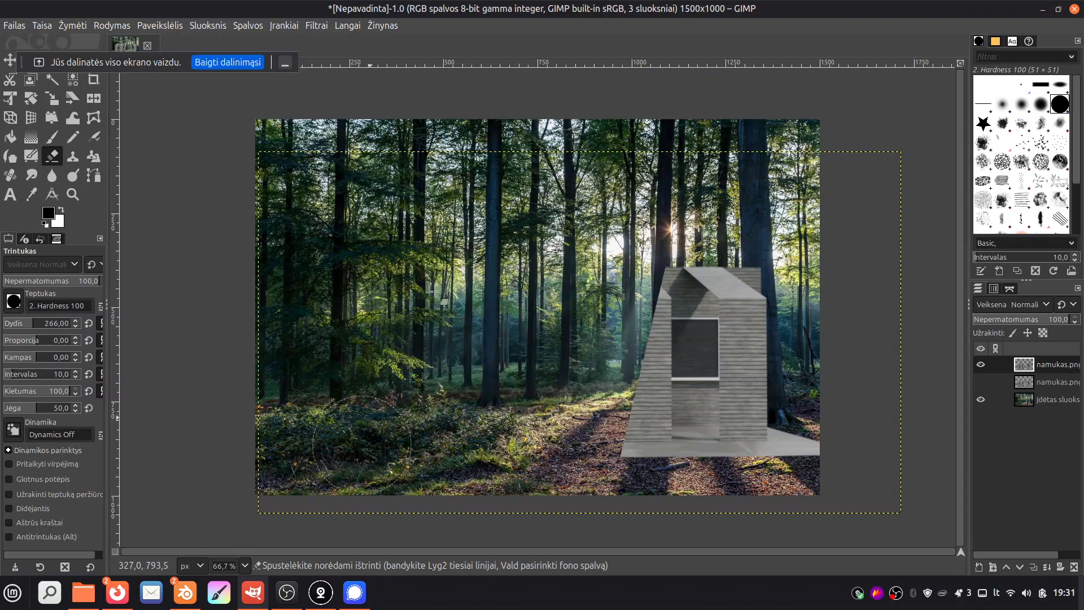
pyautogui.click(723, 234)
pyautogui.keyDown('shift'); pyautogui.click(710, 477); pyautogui.keyUp('shift')
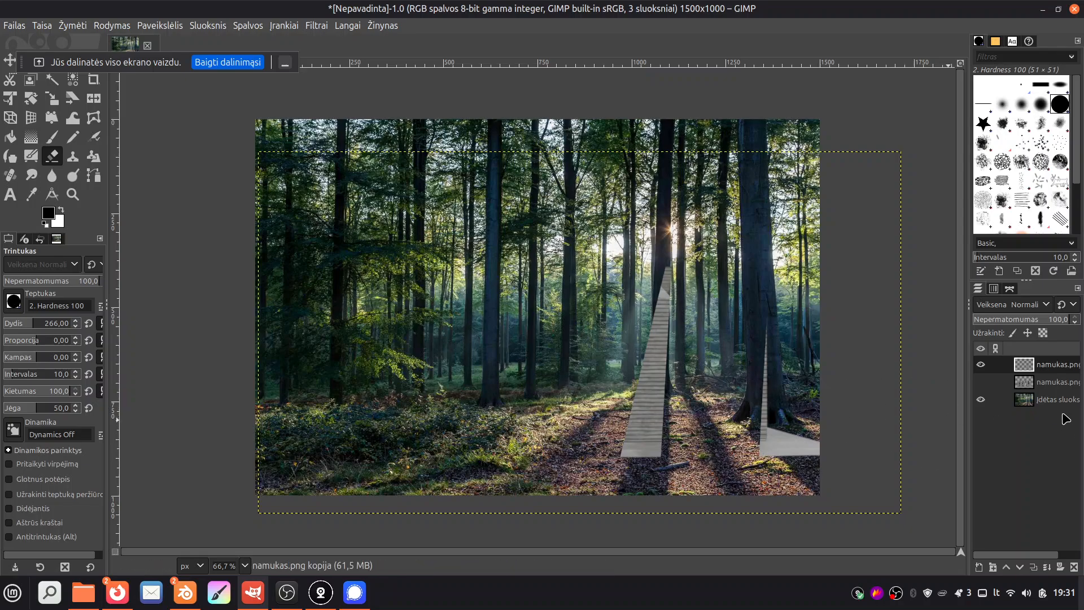
pyautogui.click(981, 381)
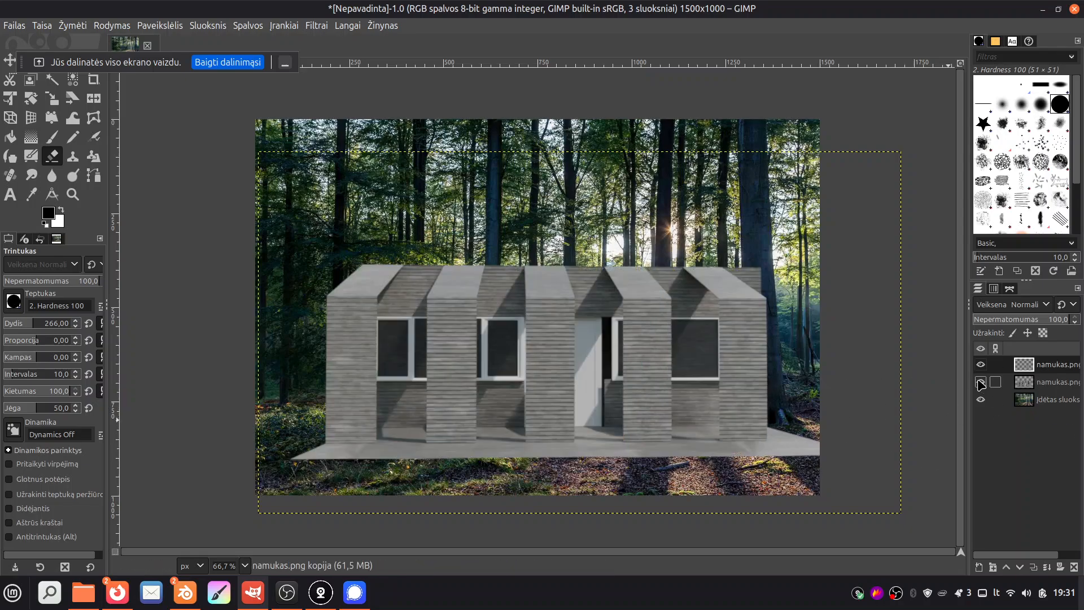
# Step: Preview blend modes such as Dauginti on the partly erased house copy and return it to Normali
pyautogui.click(1036, 307)
pyautogui.click(997, 333)
pyautogui.scroll(1, 1026, 308)
pyautogui.scroll(-3, 1026, 308)
pyautogui.scroll(-5, 1027, 309)
pyautogui.scroll(-1, 1026, 308)
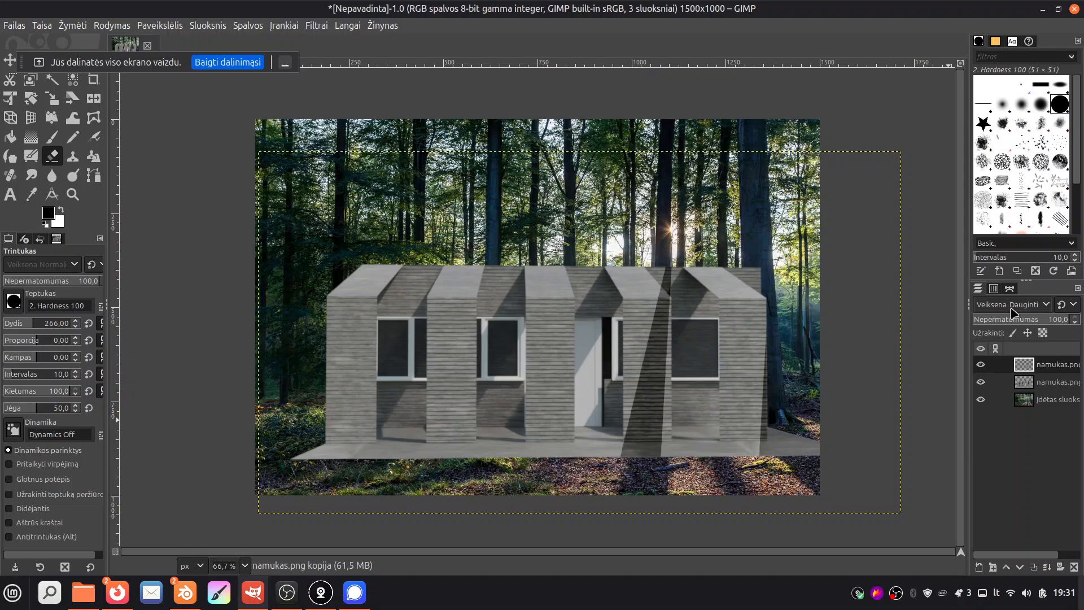
pyautogui.scroll(-3, 1026, 313)
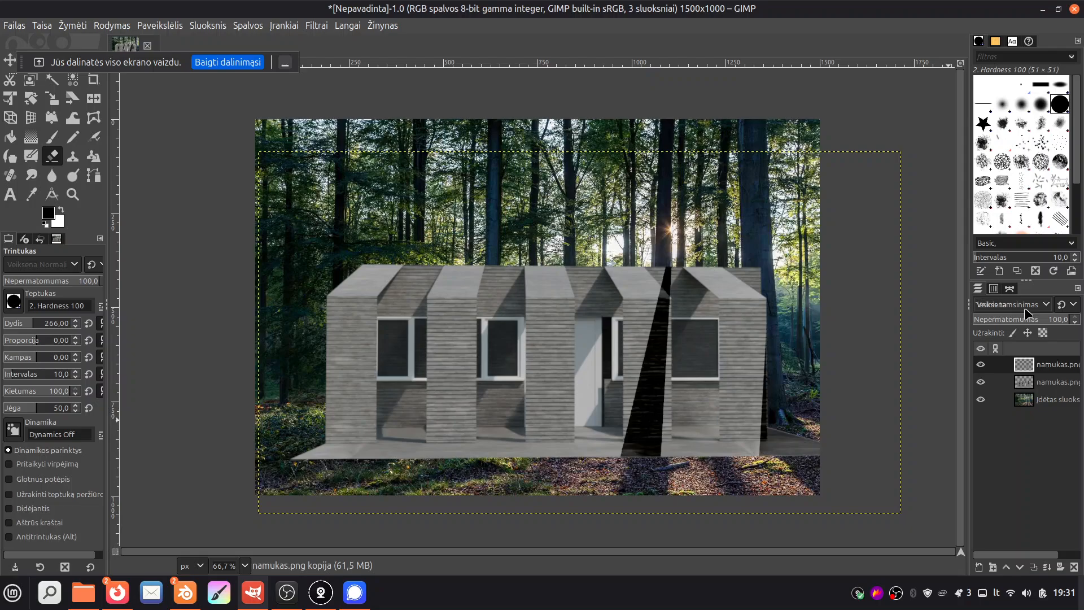
pyautogui.scroll(-4, 1027, 314)
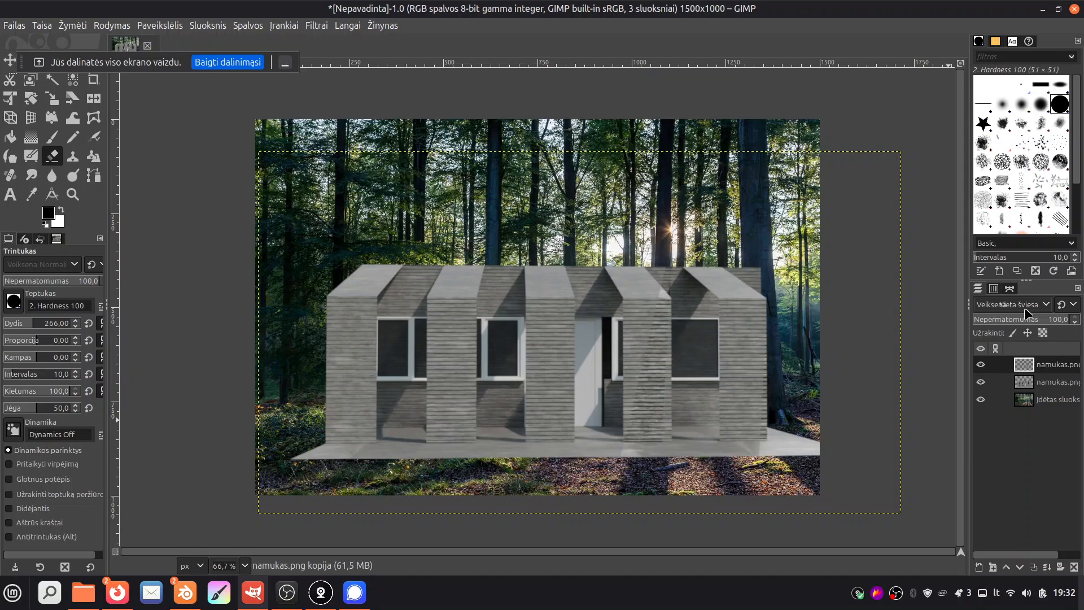
pyautogui.scroll(-5, 1027, 314)
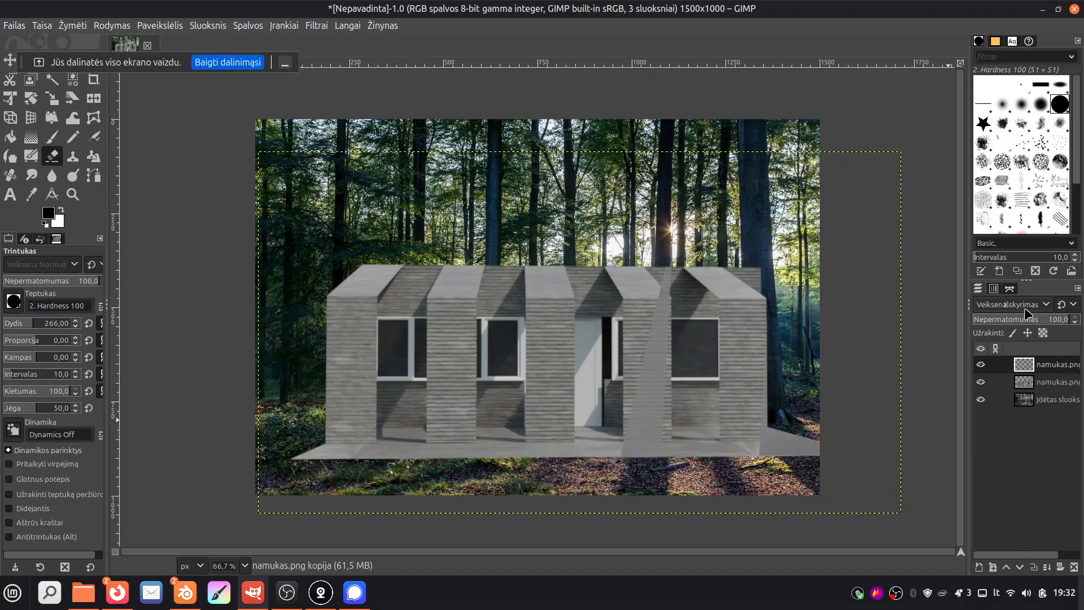
pyautogui.scroll(-2, 1027, 313)
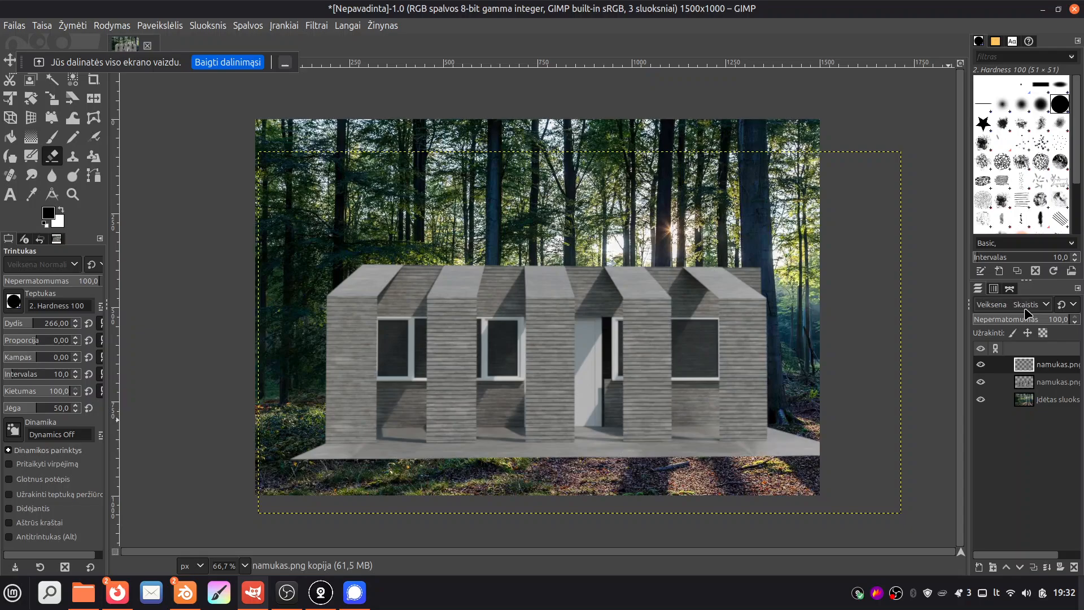
pyautogui.scroll(20, 1027, 313)
# Step: Close GIMP without saving the forest composite
pyautogui.click(1072, 11)
pyautogui.click(640, 375)
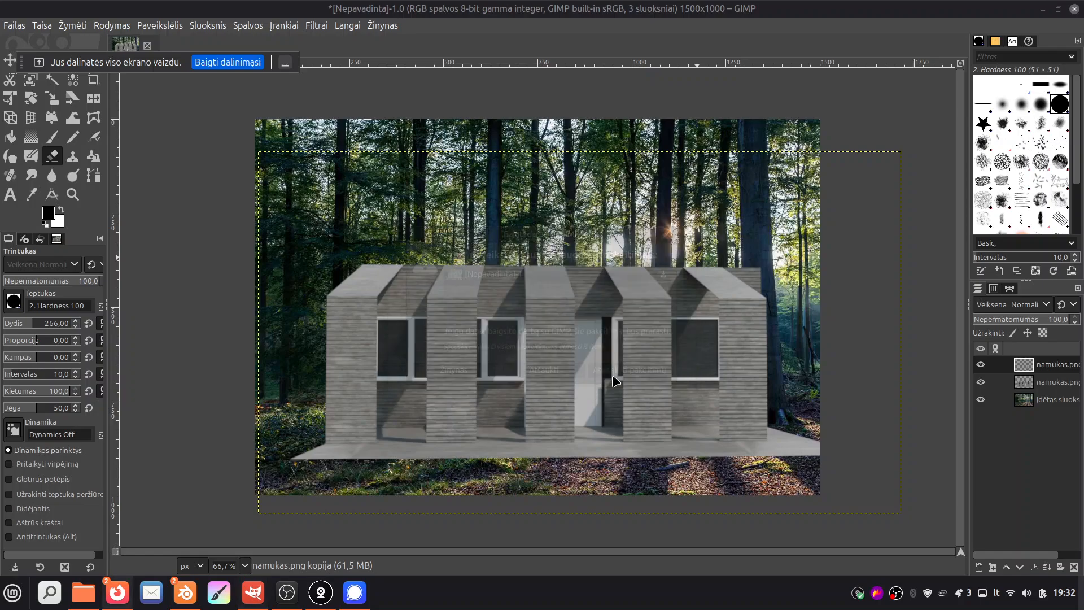
# Step: Close Blender's separate render result window and switch to the main Namukas project window
pyautogui.moveTo(186, 591)
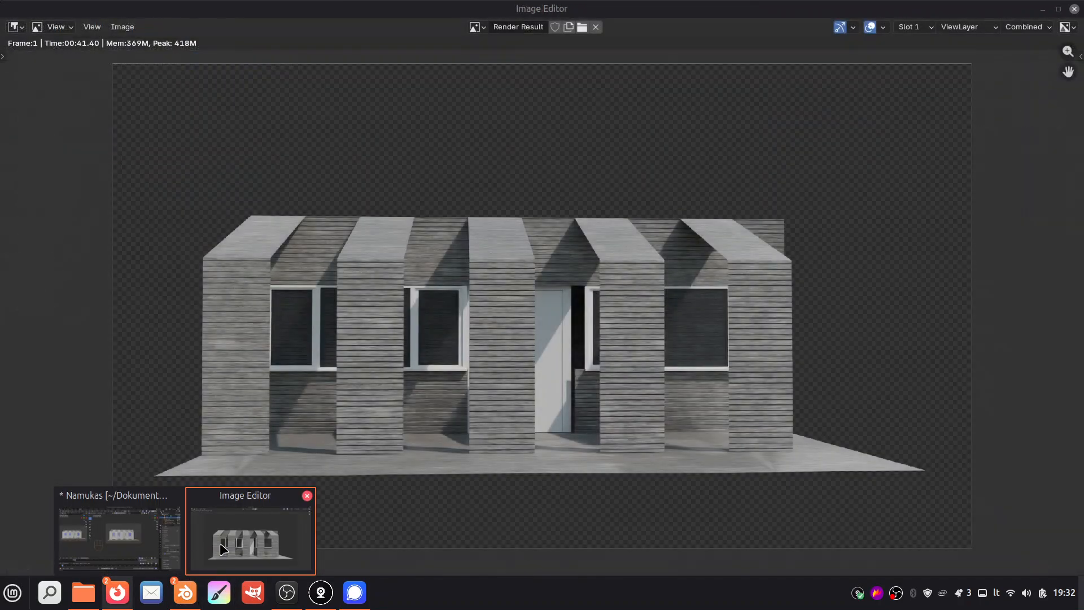
pyautogui.click(225, 544)
pyautogui.click(1074, 9)
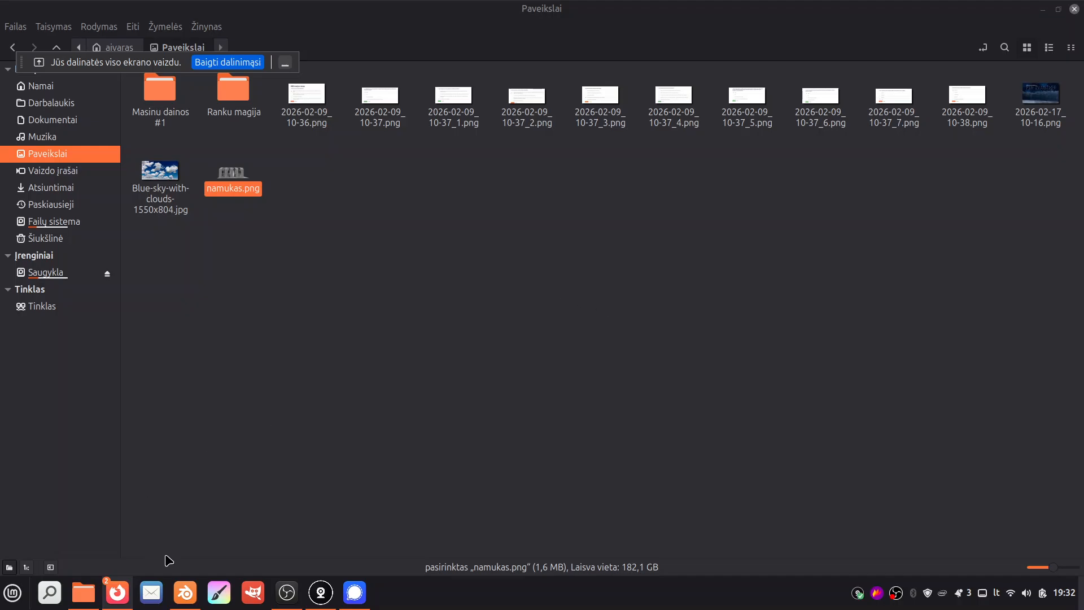
pyautogui.moveTo(185, 591)
pyautogui.click(189, 525)
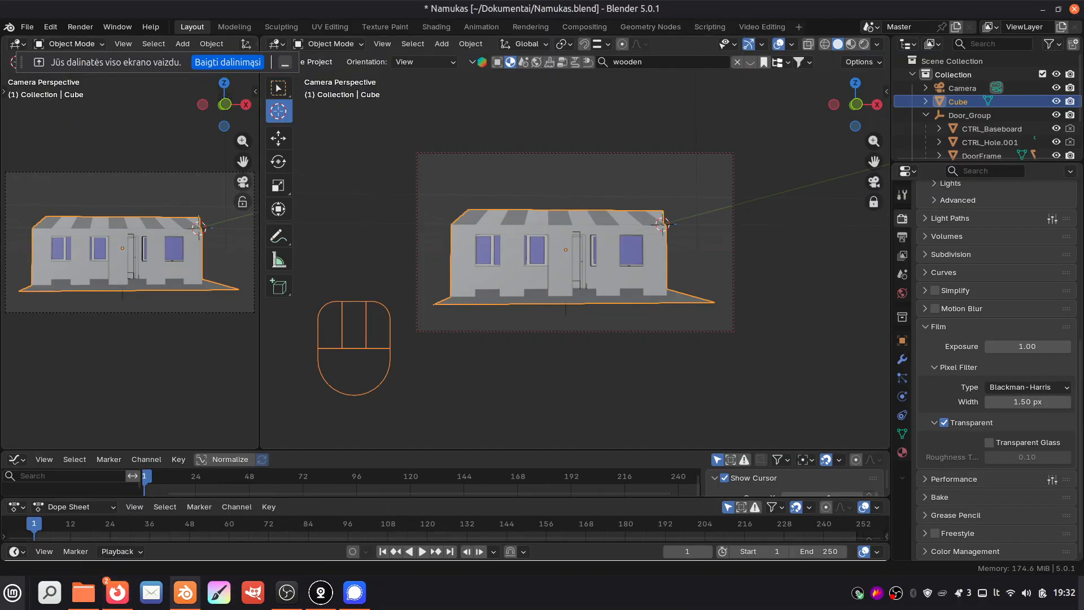
# Step: Search the installed applications for 360 and launch Street View Download 360
pyautogui.click(12, 592)
pyautogui.write('360')
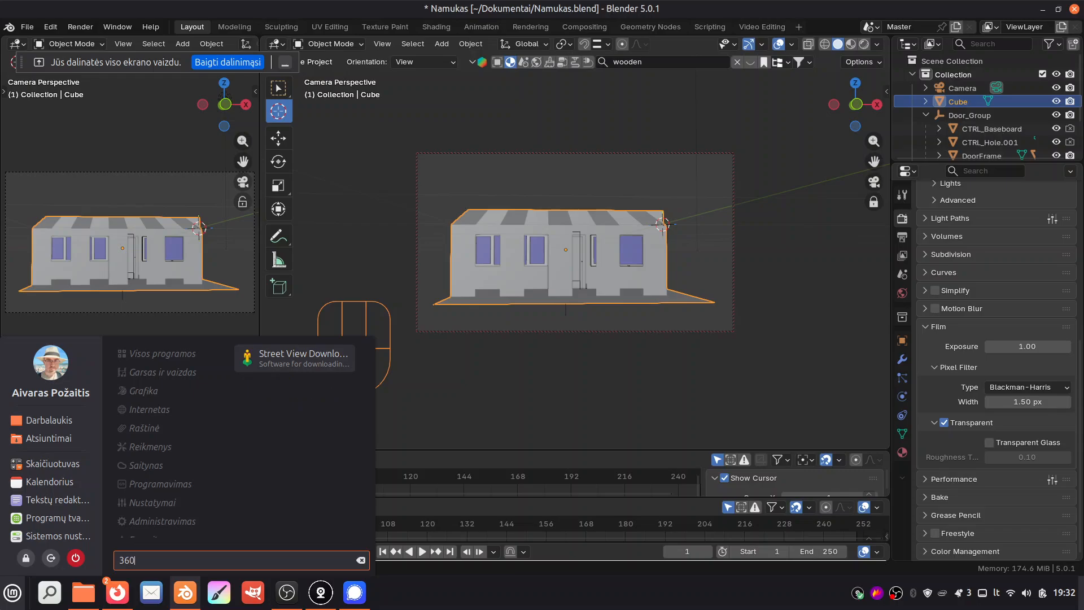
pyautogui.click(299, 368)
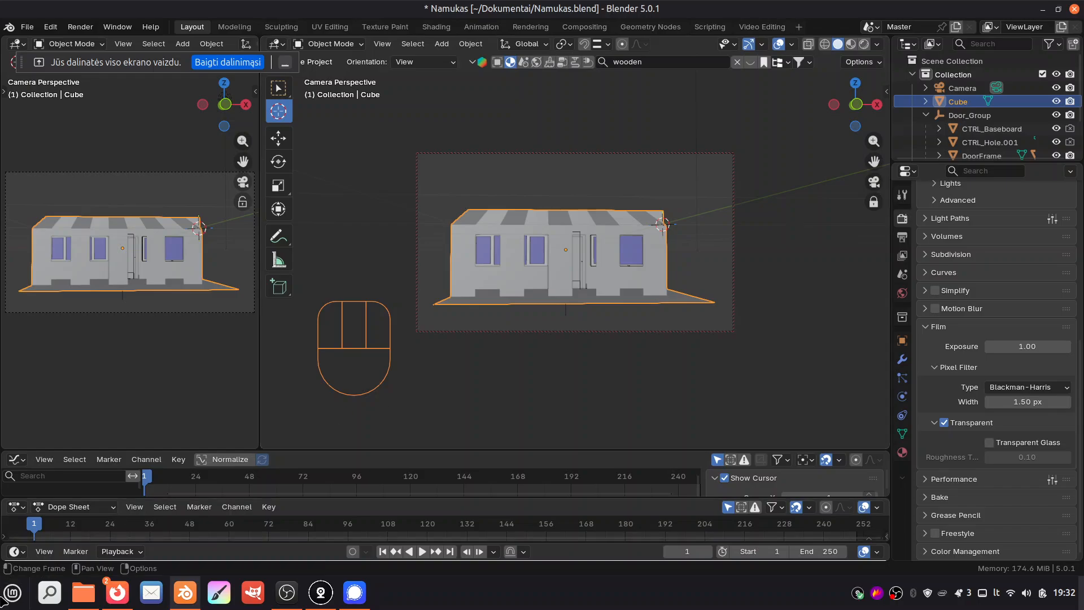
pyautogui.click(4, 600)
pyautogui.write('360')
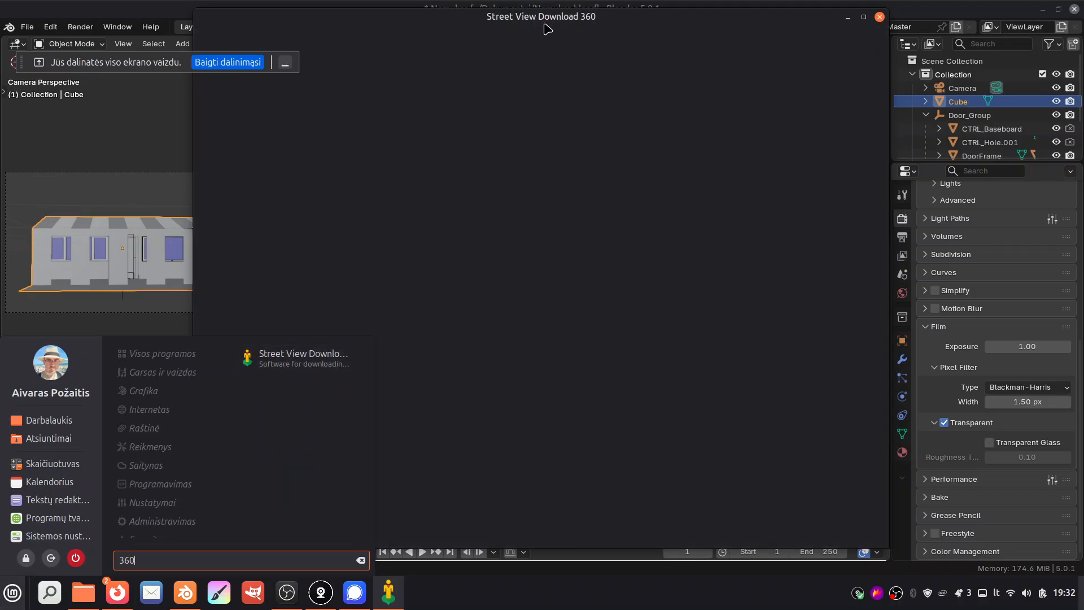
pyautogui.click(545, 25)
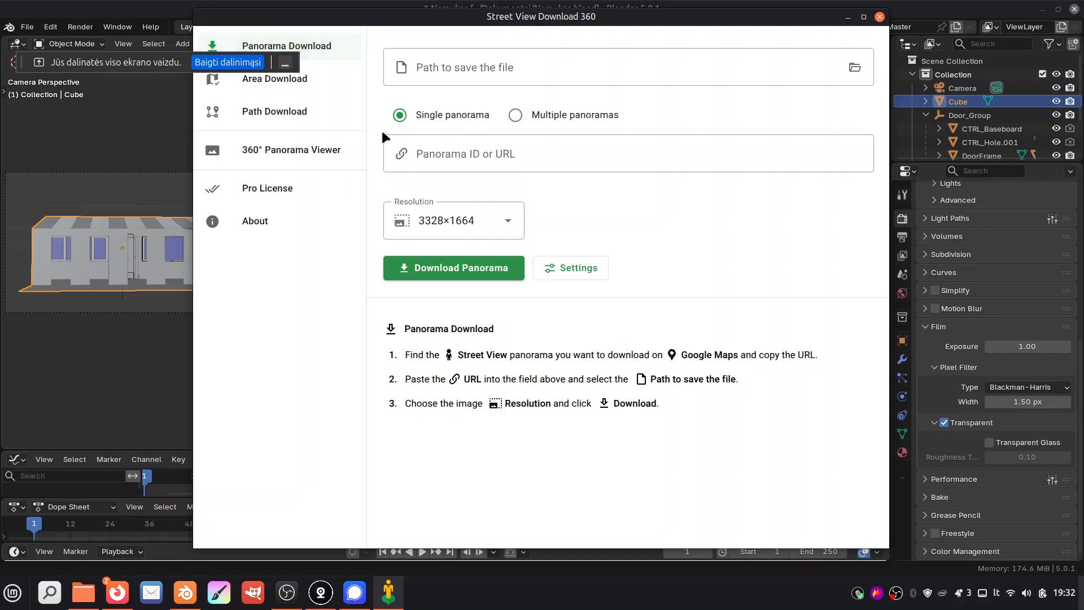
# Step: Look through the panorama viewer and the area, path and panorama download pages, and close Street View Download 360
pyautogui.click(320, 150)
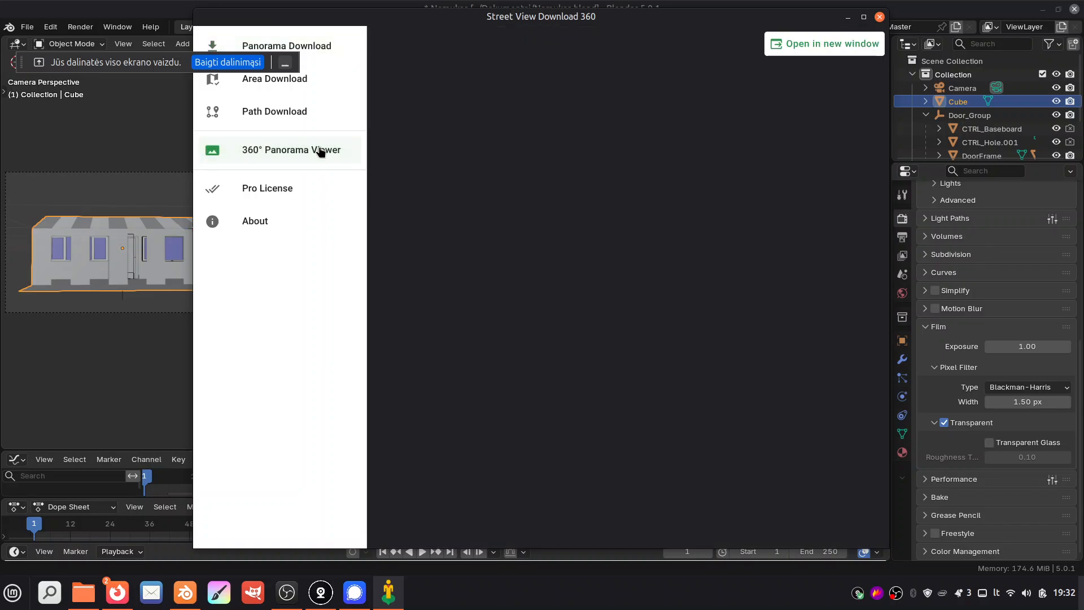
pyautogui.click(313, 82)
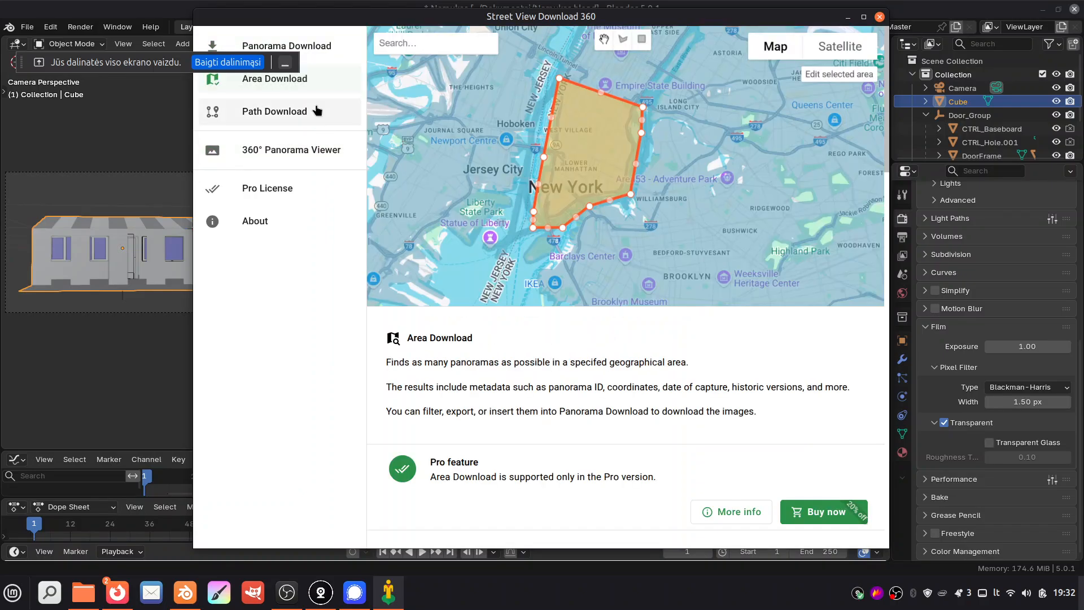
pyautogui.click(293, 113)
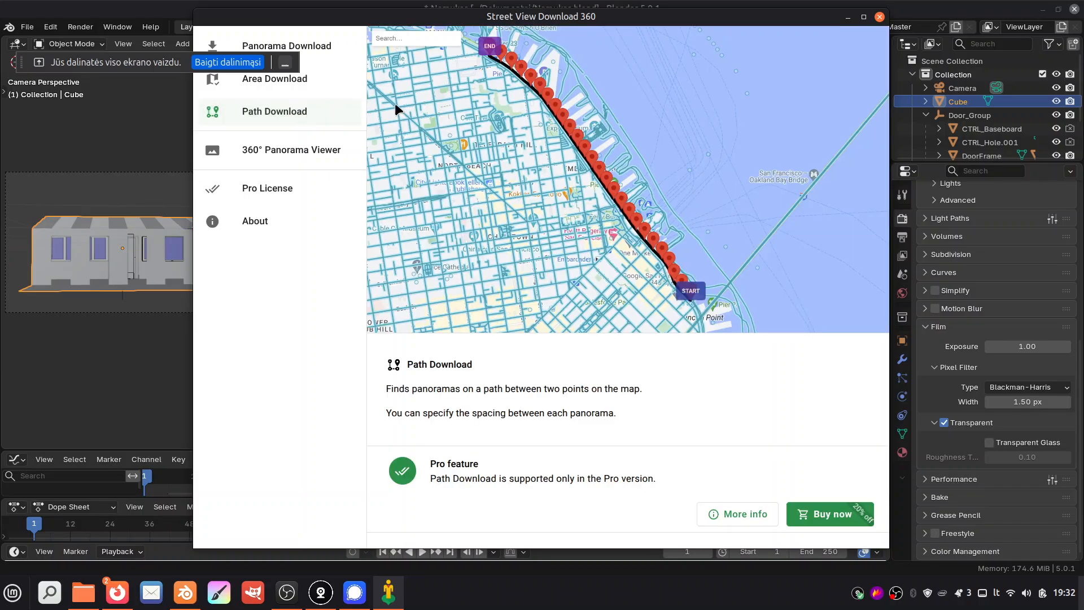
pyautogui.click(333, 46)
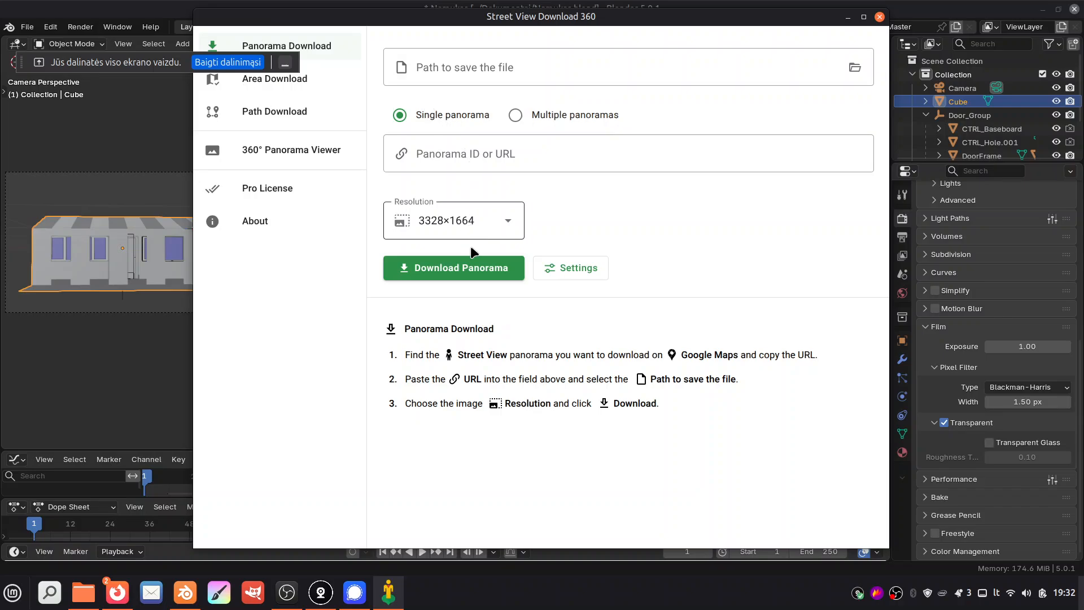
pyautogui.click(879, 17)
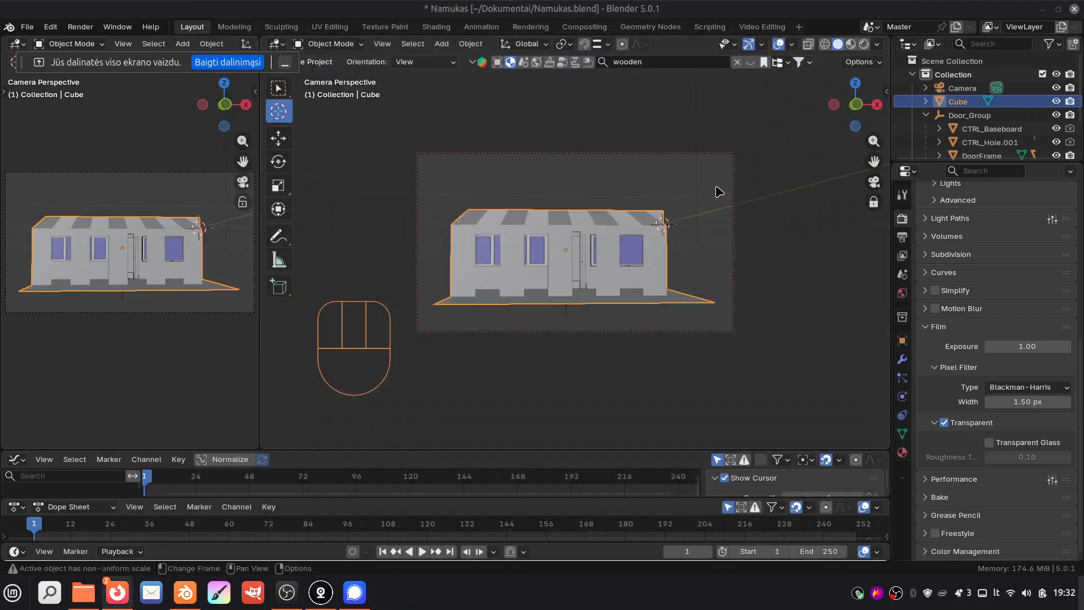
# Step: Disconnect the sunny rose garden environment texture from the world's background color
pyautogui.click(901, 293)
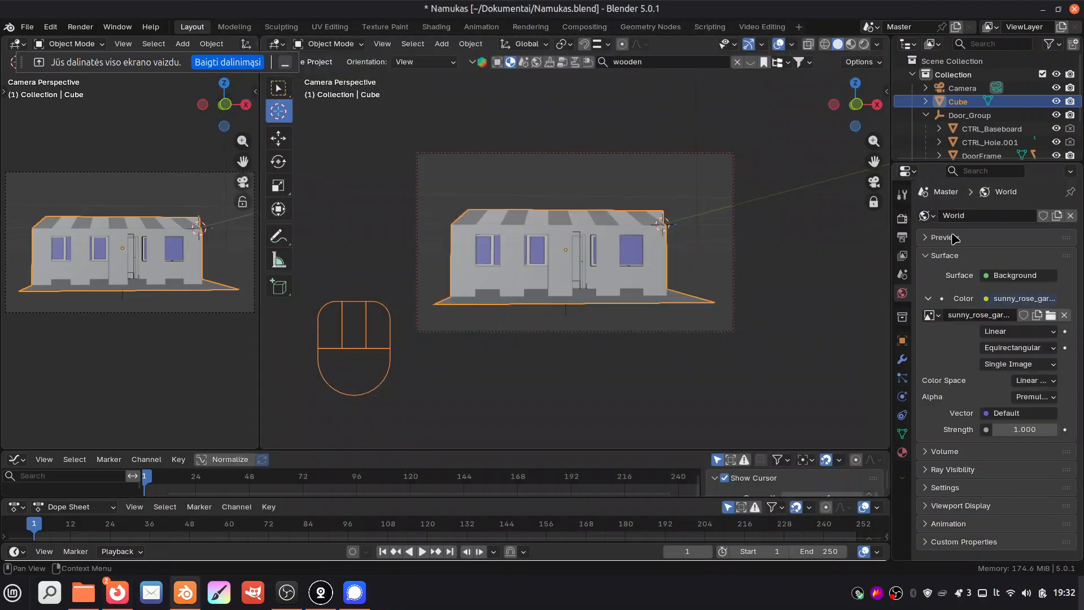
pyautogui.click(993, 300)
pyautogui.click(984, 299)
pyautogui.click(985, 299)
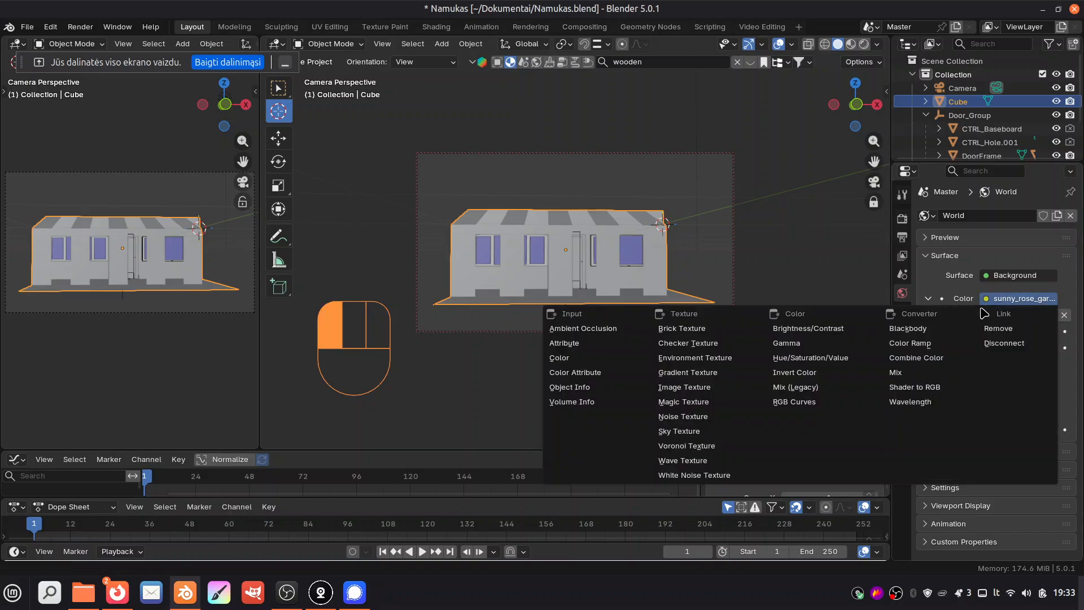
pyautogui.click(1009, 342)
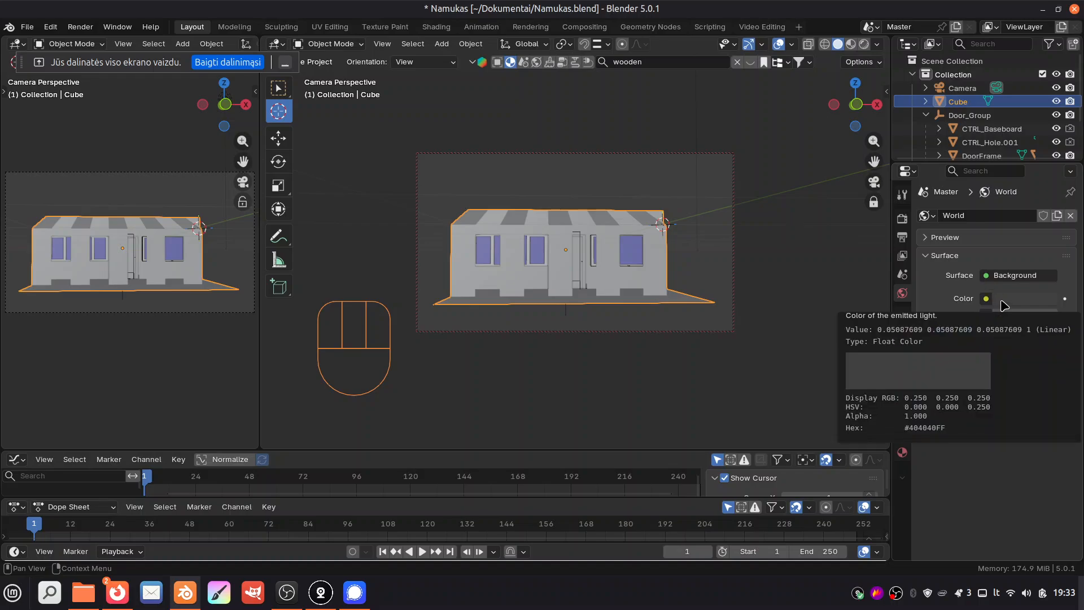
# Step: Turn off the transparent film background in the Cycles render settings
pyautogui.click(902, 218)
pyautogui.scroll(-3, 933, 320)
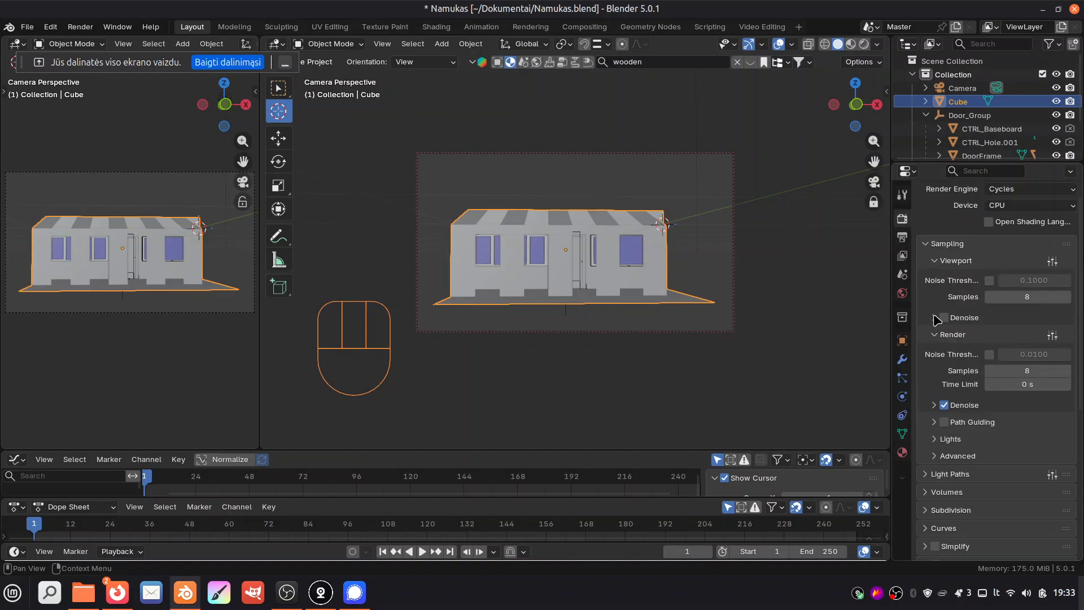
pyautogui.scroll(3, 946, 359)
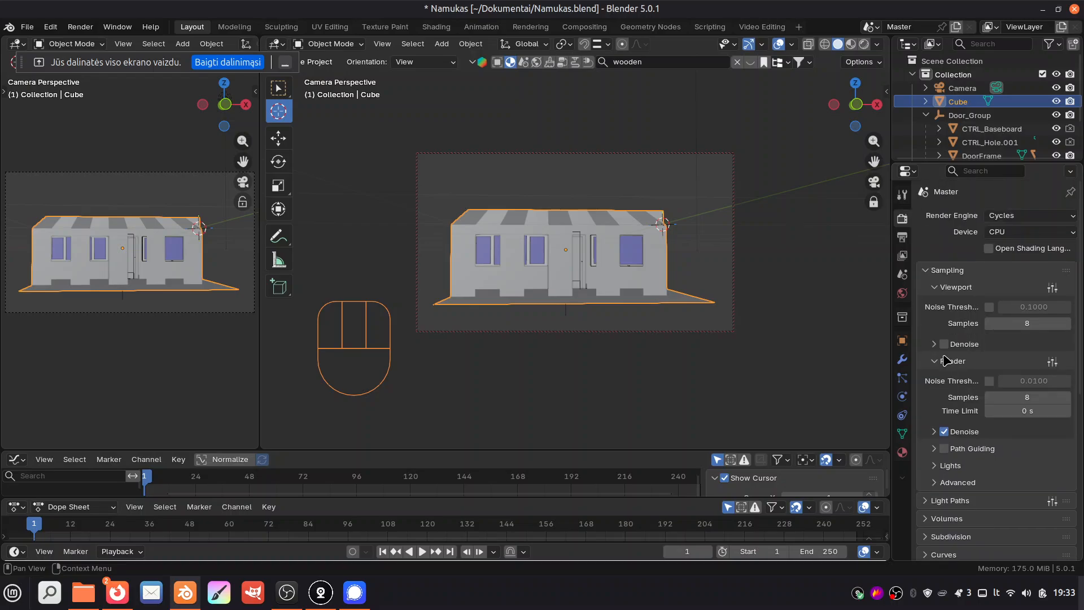
pyautogui.scroll(-3, 947, 360)
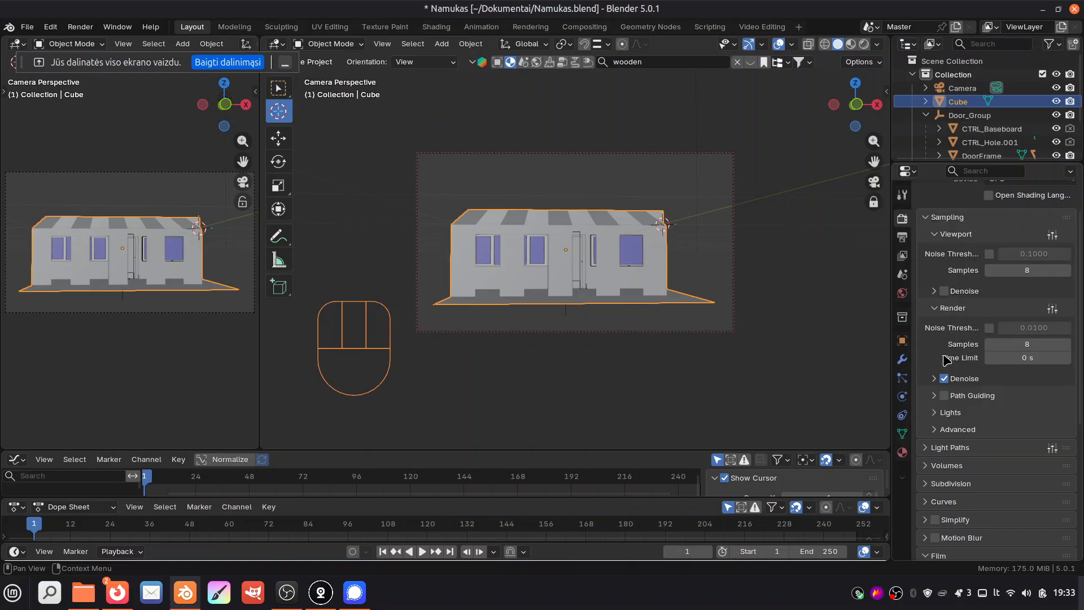
pyautogui.scroll(-5, 947, 360)
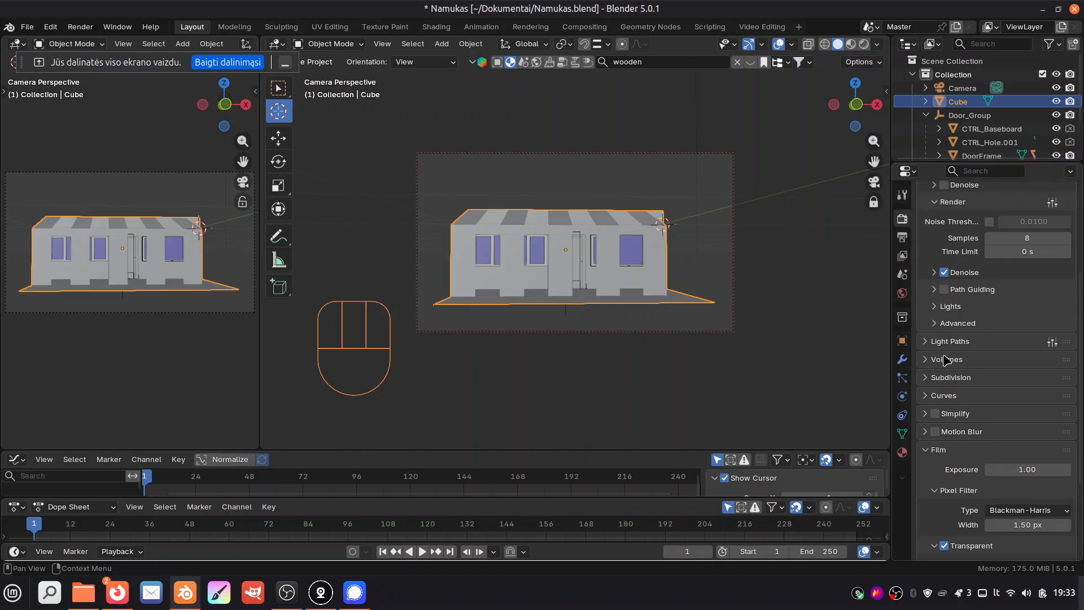
pyautogui.scroll(-3, 946, 360)
pyautogui.click(944, 493)
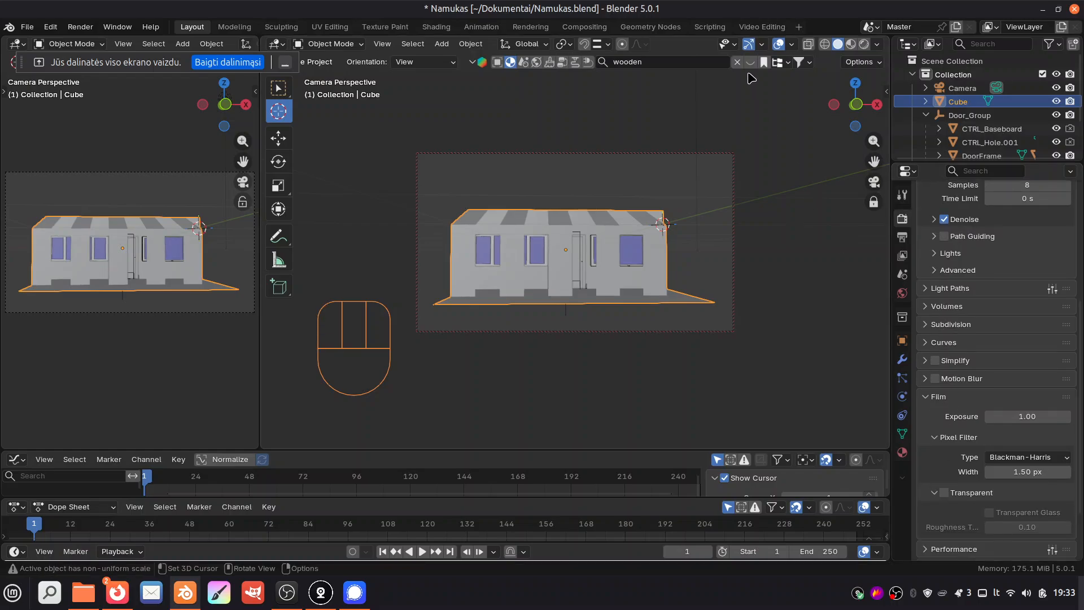
# Step: Show the main viewport in rendered shading and move the camera to a close view along the porch and window wall
pyautogui.click(864, 43)
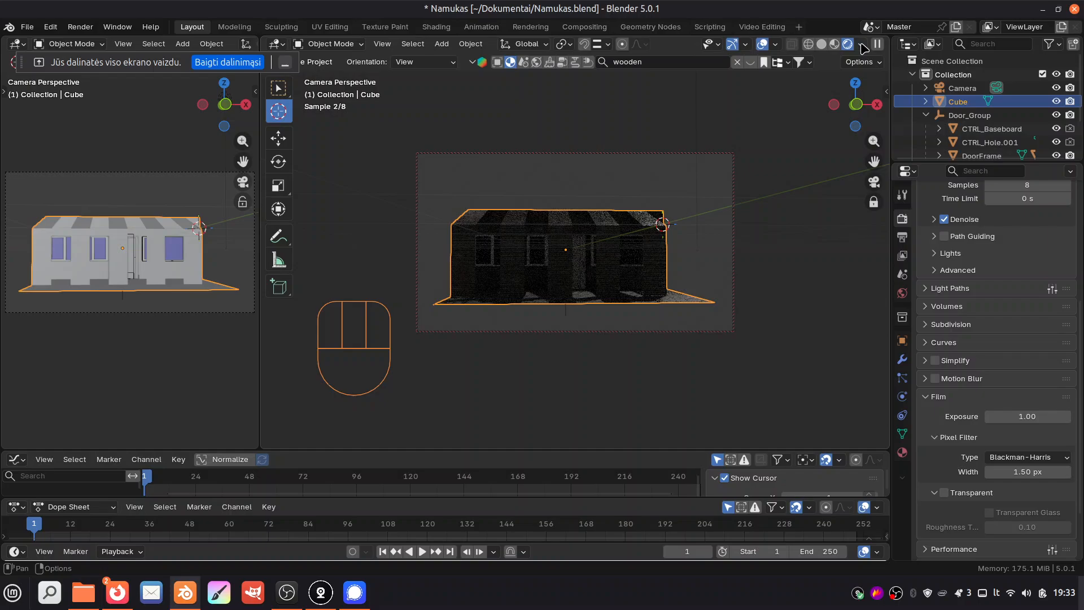
pyautogui.press('KP_0')
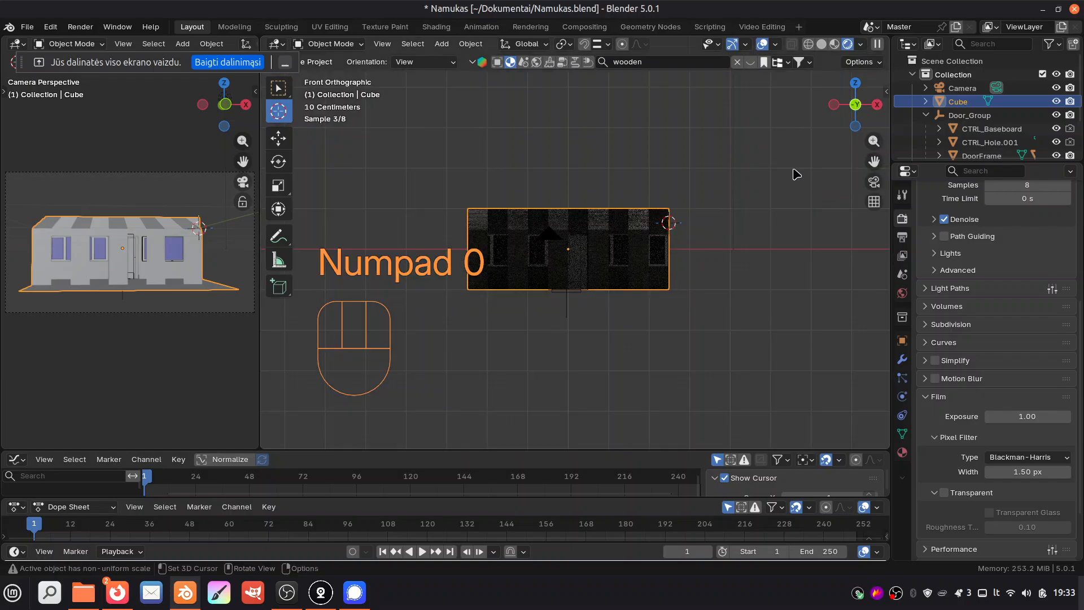
pyautogui.press('KP_0')
pyautogui.moveTo(856, 104); pyautogui.dragTo(777, 110)
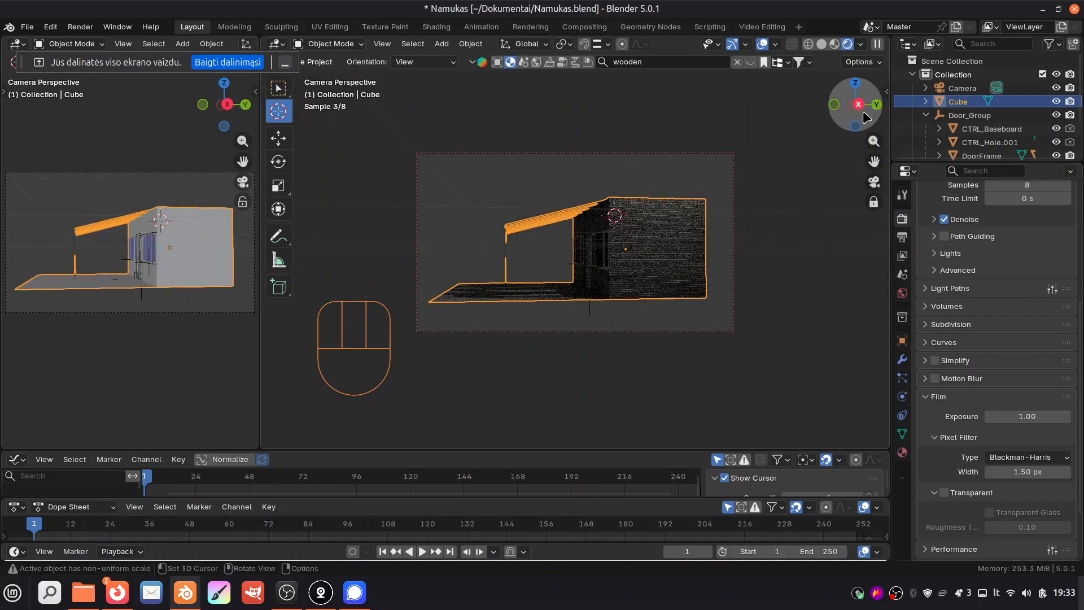
pyautogui.moveTo(864, 113); pyautogui.dragTo(888, 114)
pyautogui.scroll(5, 865, 115)
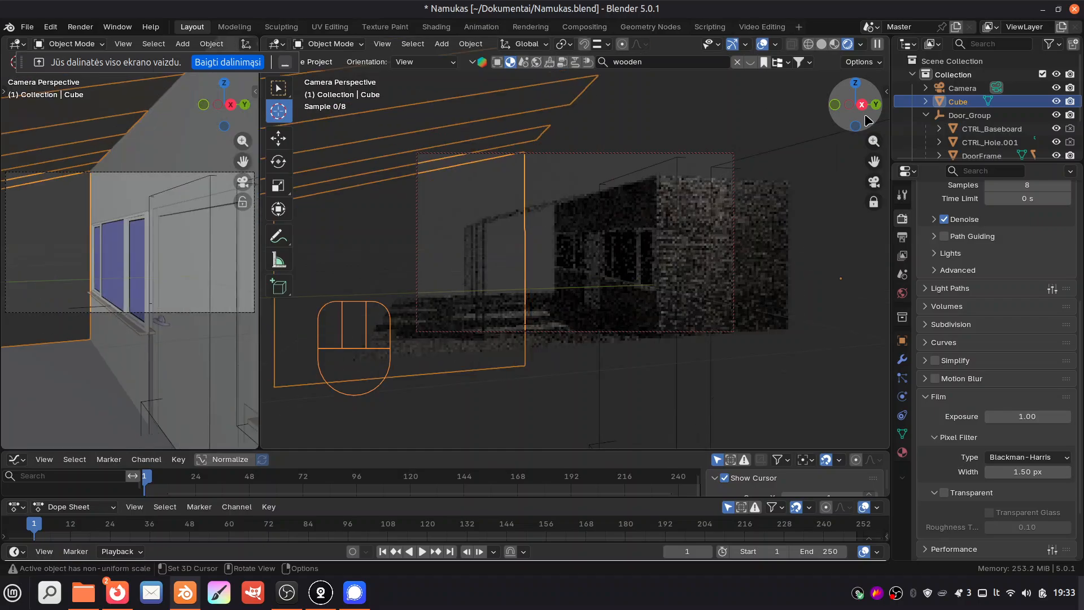
pyautogui.scroll(-8, 868, 120)
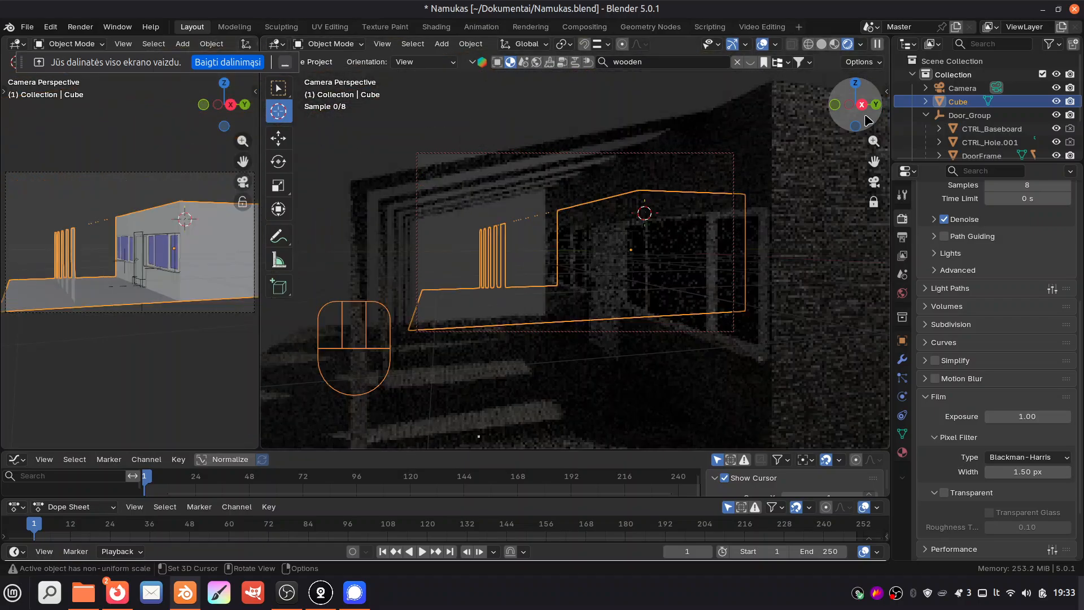
pyautogui.scroll(6, 868, 120)
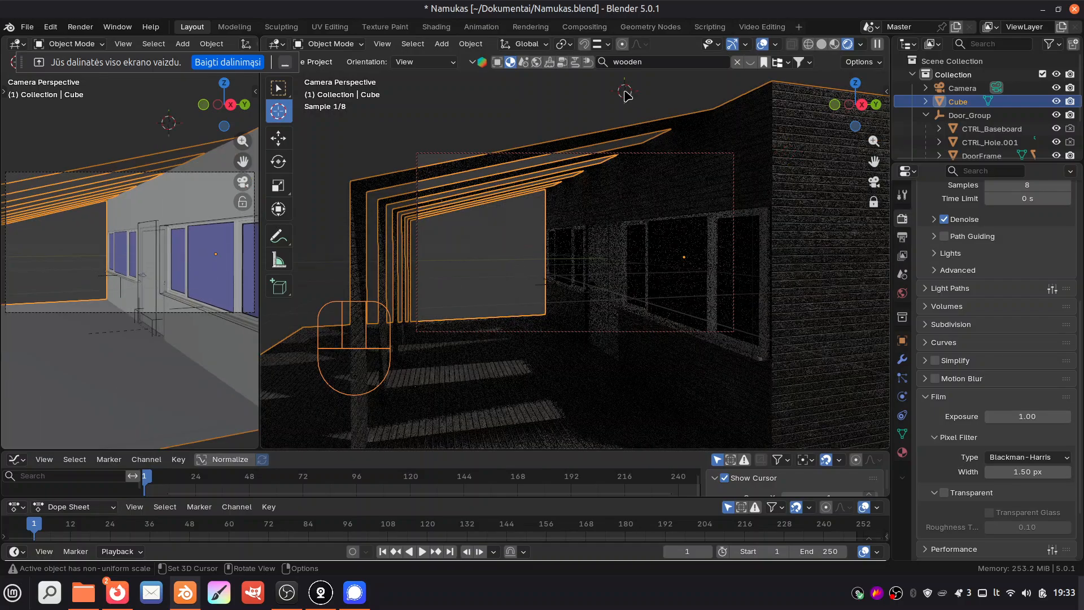
# Step: Return to the front view, select the scene's light and change its type from Point to Sun
pyautogui.press('KP_0')
pyautogui.scroll(-4, 638, 113)
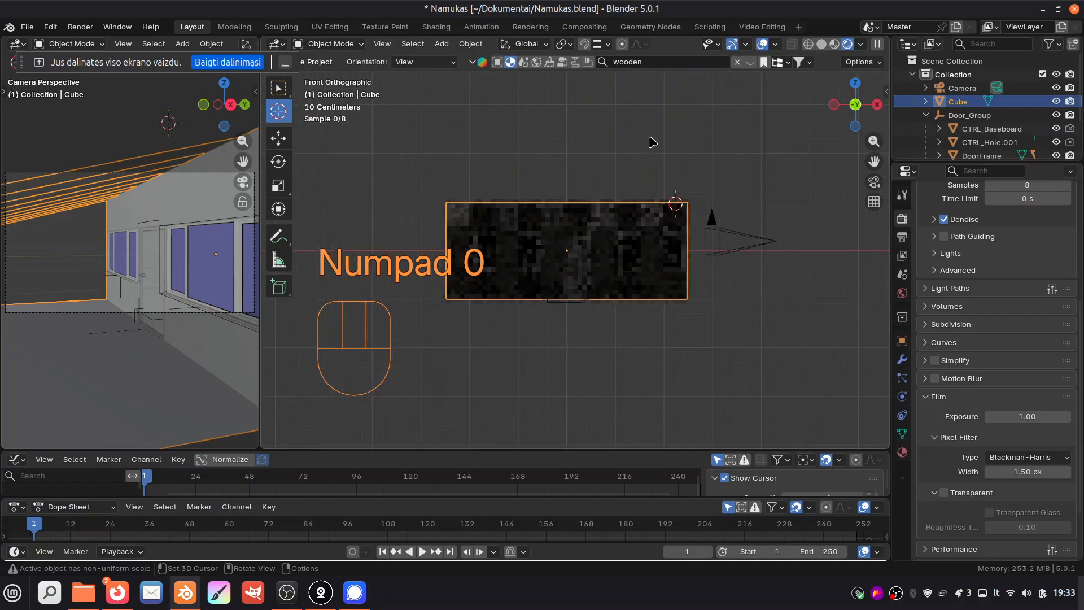
pyautogui.moveTo(942, 163)
pyautogui.mouseDown()
pyautogui.moveTo(943, 325)
pyautogui.moveTo(953, 181)
pyautogui.mouseUp()
pyautogui.click(955, 170)
pyautogui.click(987, 169)
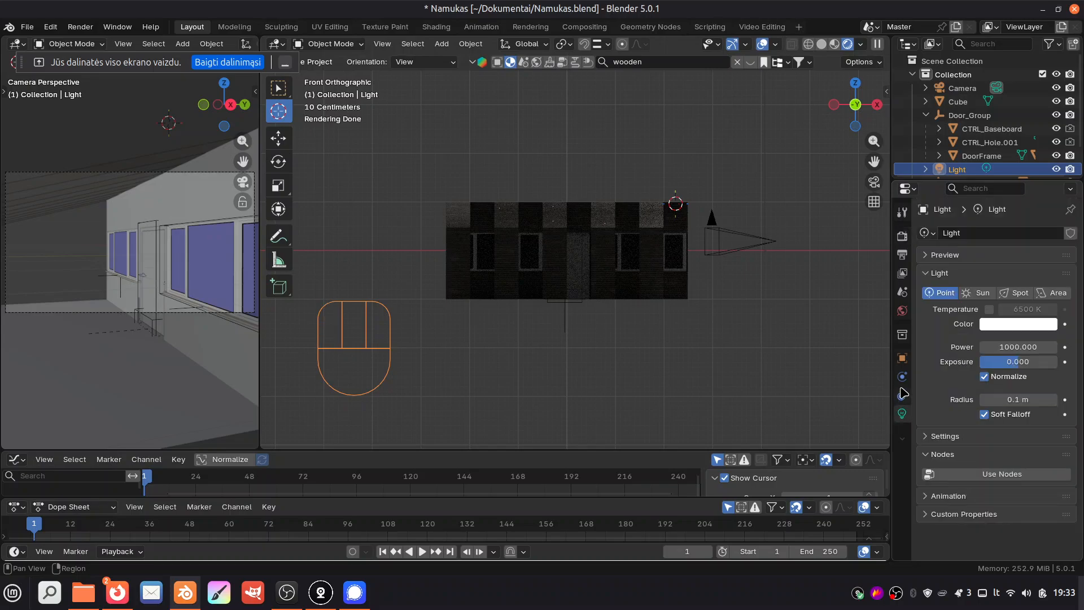
pyautogui.click(983, 293)
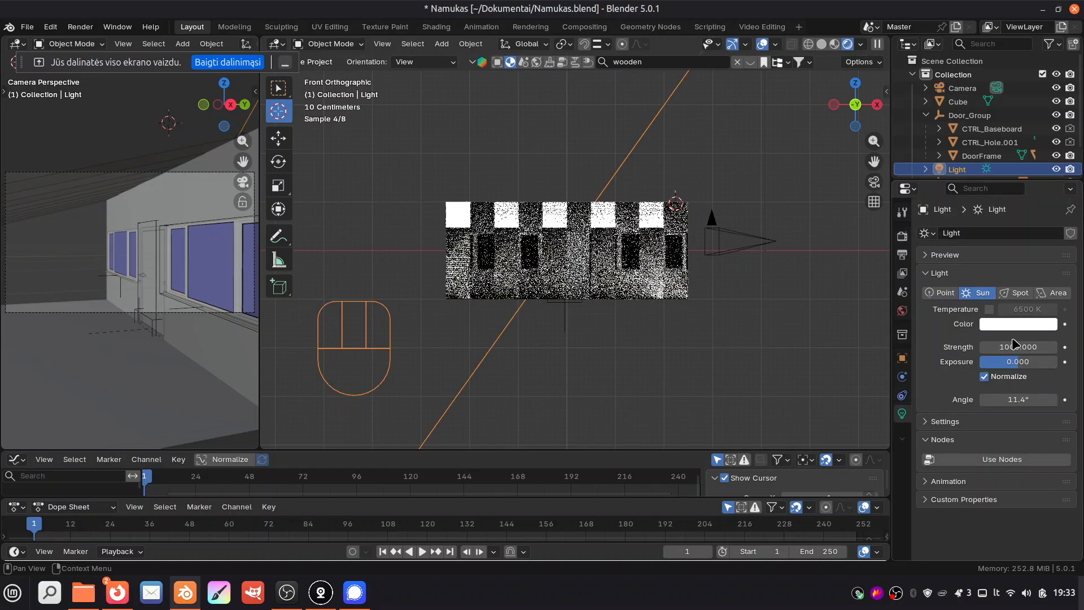
# Step: Try sun light strengths of 10 and 50
pyautogui.click(1010, 346)
pyautogui.write('10')
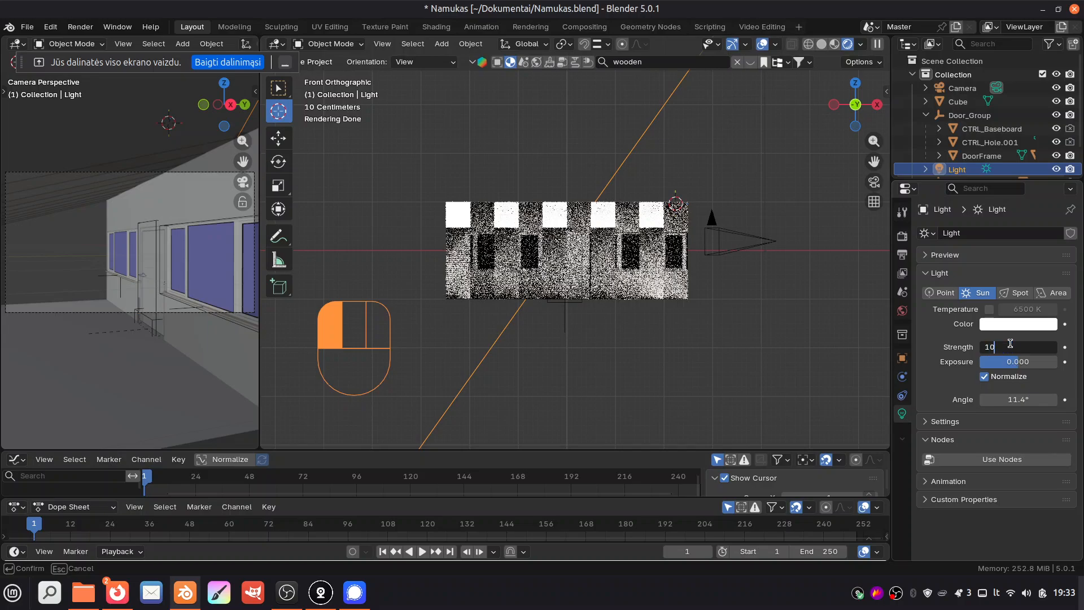
pyautogui.press('Return')
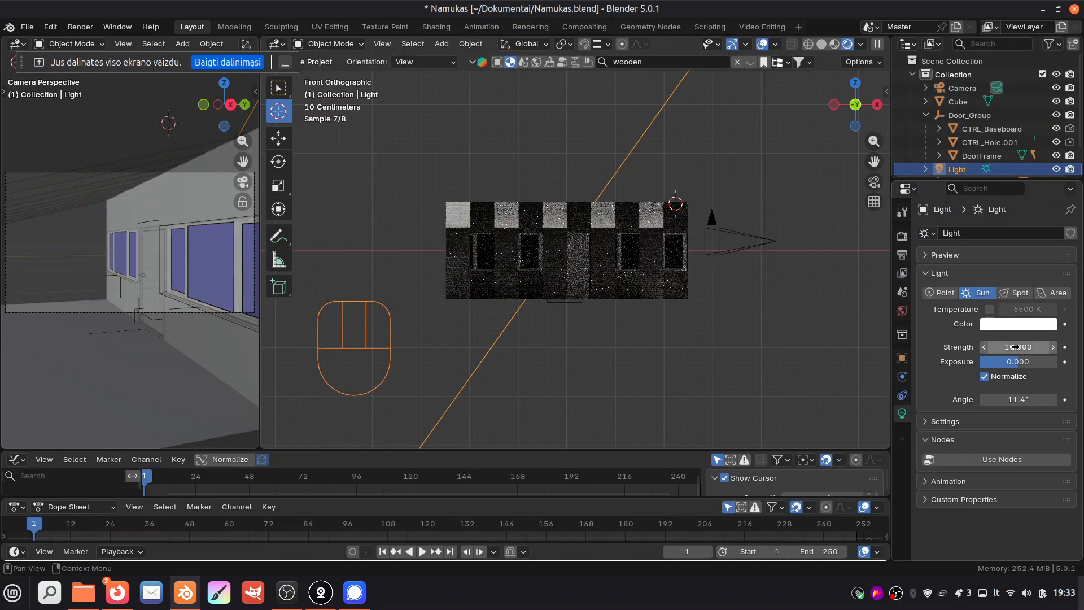
pyautogui.click(1014, 346)
pyautogui.write('50')
pyautogui.press('Return')
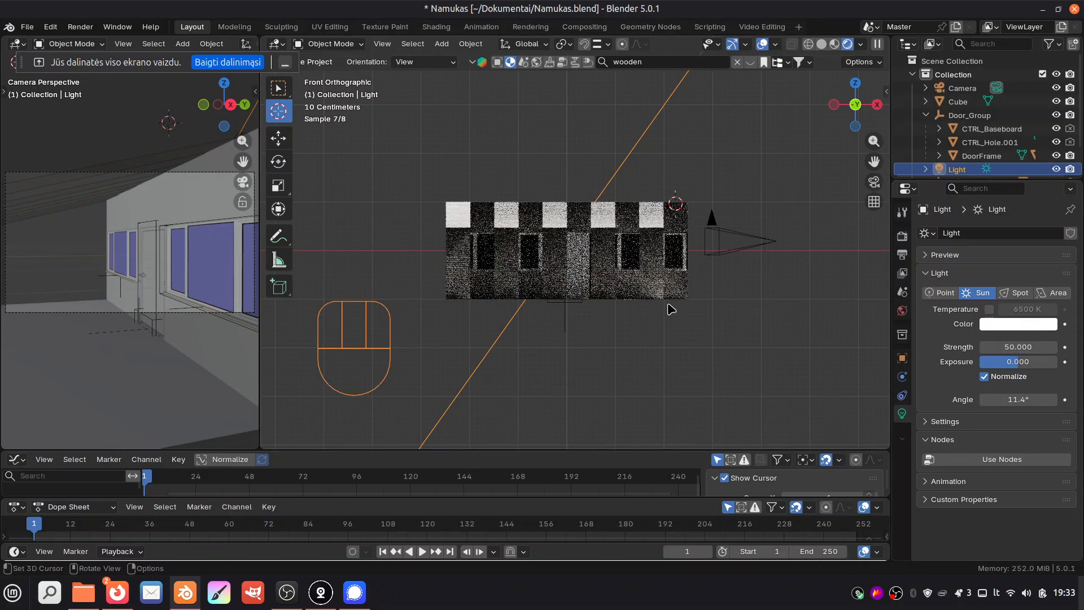
# Step: Look through the camera, set the sun light's strength to 25 and save the project
pyautogui.press('KP_0')
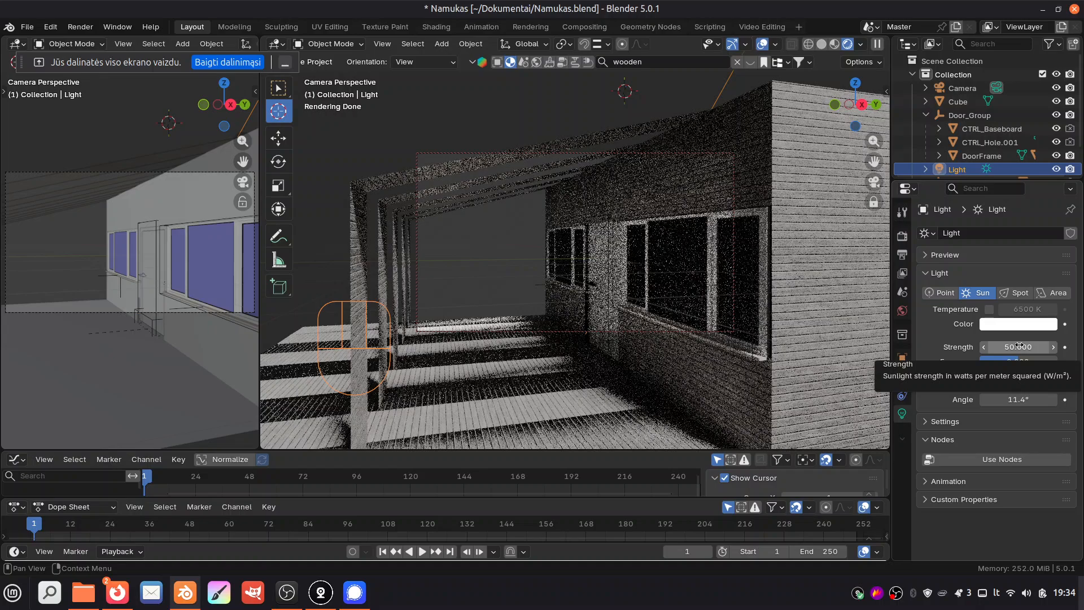
pyautogui.click(1019, 346)
pyautogui.write('25')
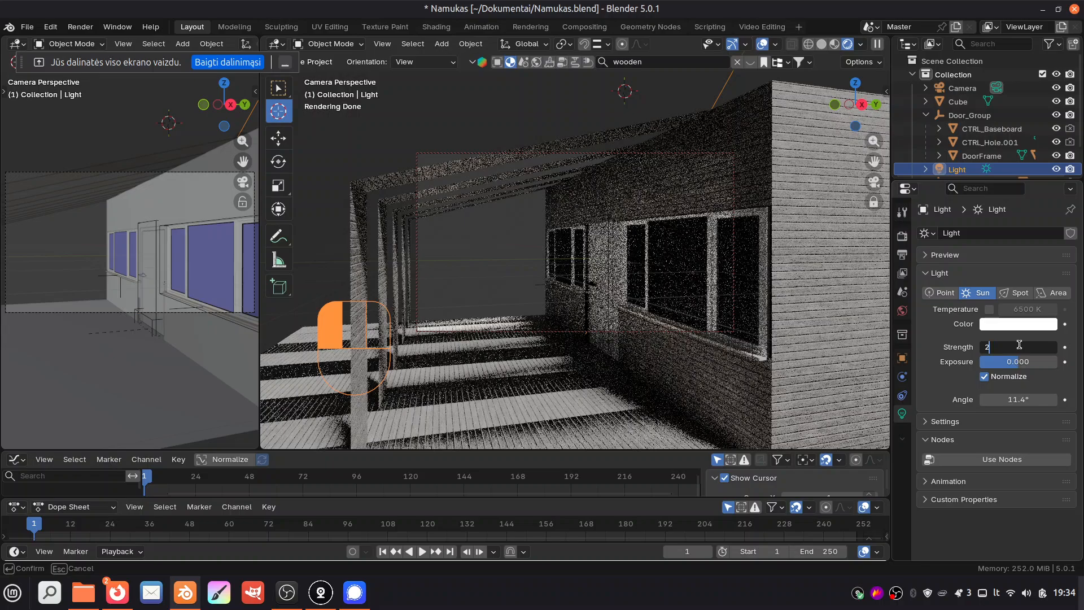
pyautogui.press('Return')
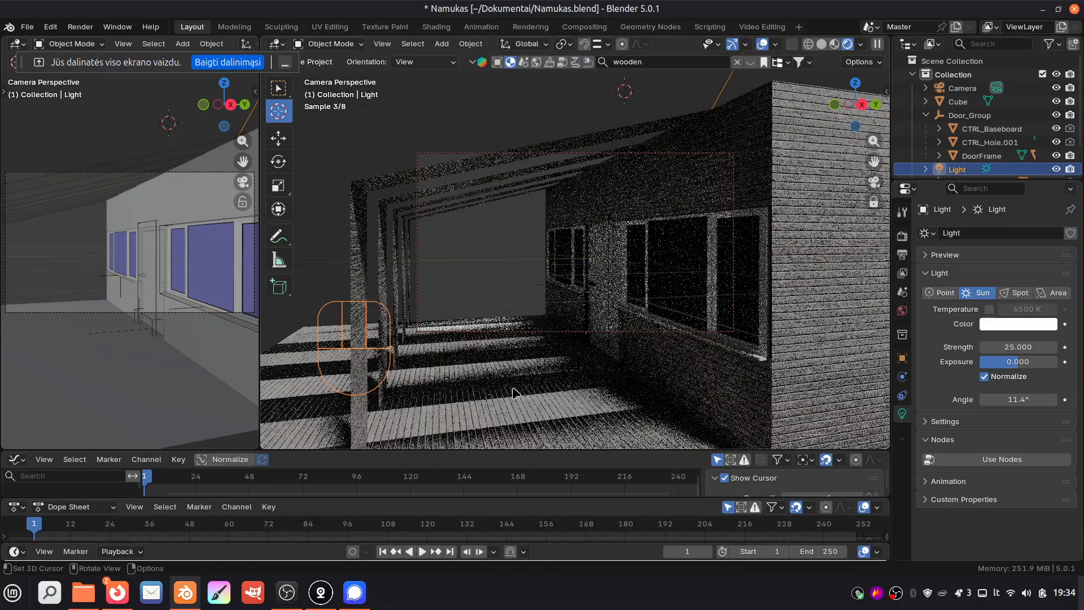
pyautogui.click(27, 27)
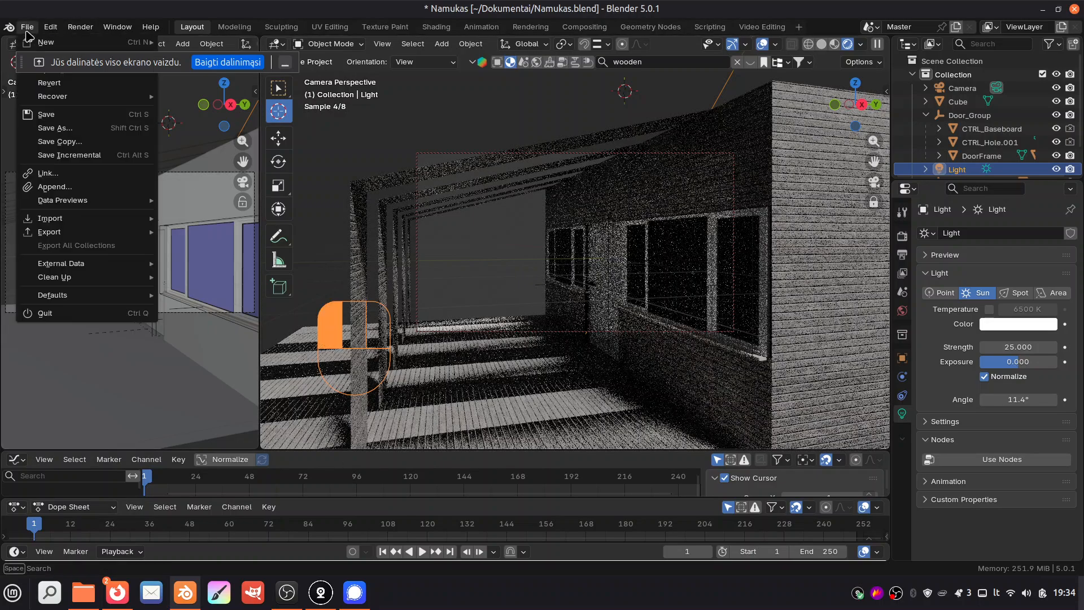
pyautogui.click(46, 115)
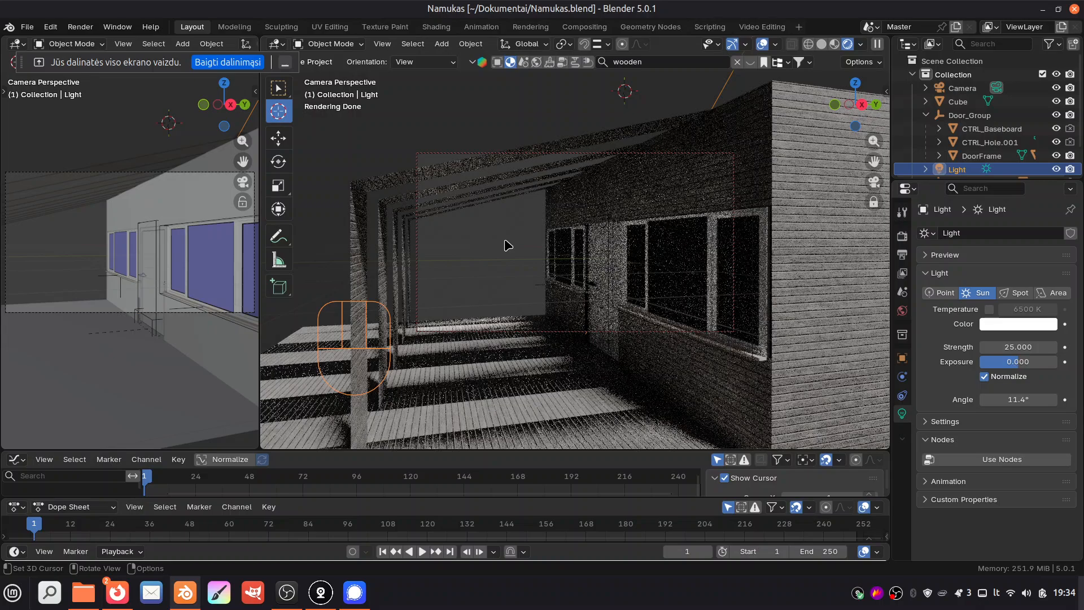
# Step: Switch to the Firefox window and search the web for "d5 render" in a new tab
pyautogui.moveTo(118, 592)
pyautogui.click(100, 505)
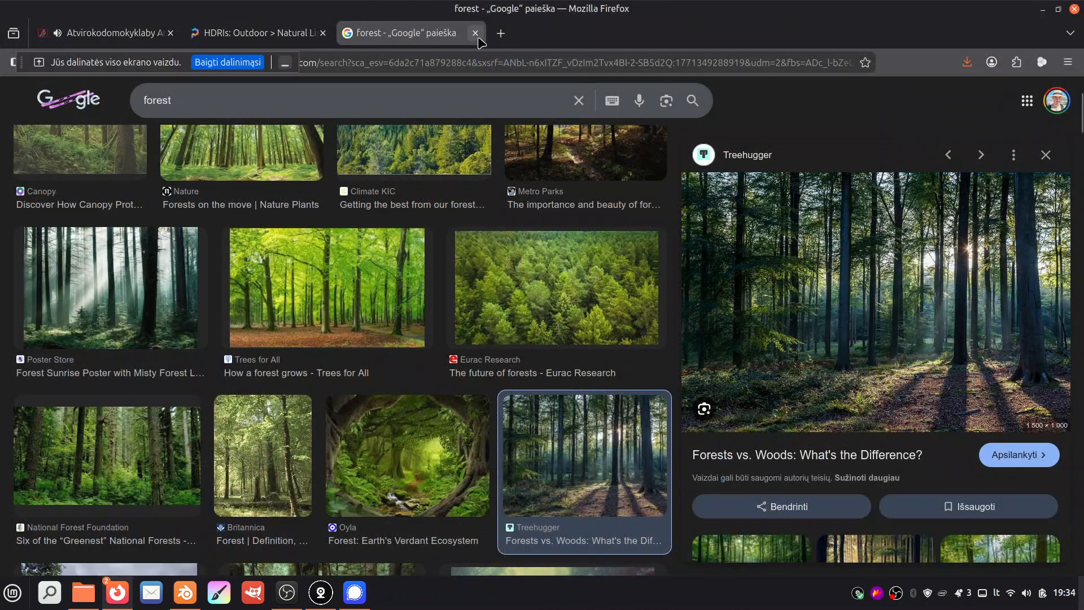
pyautogui.click(500, 34)
pyautogui.write('d5')
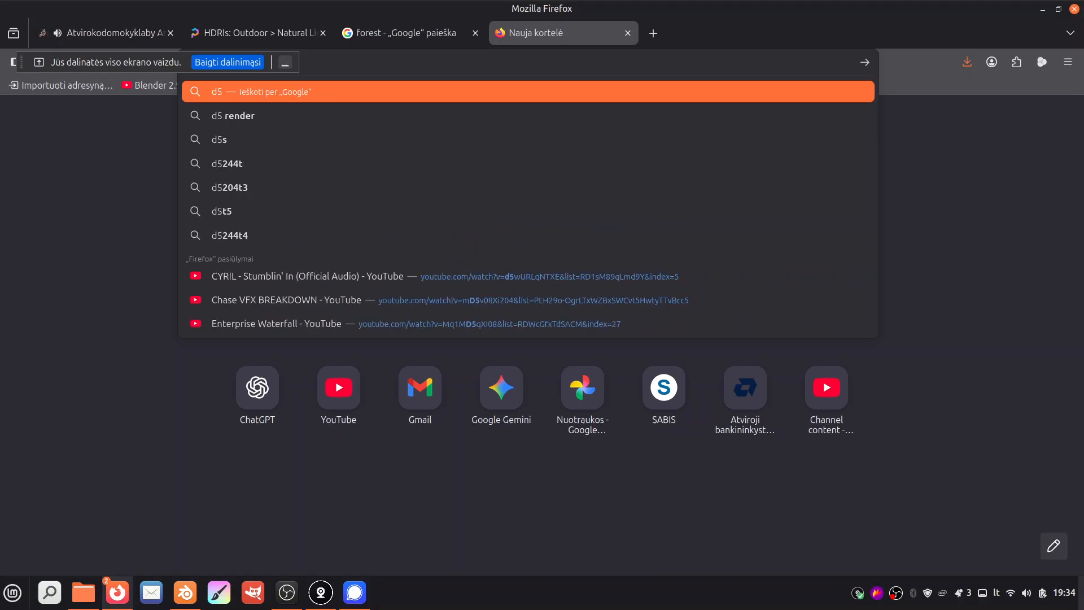
pyautogui.write(' render\\')
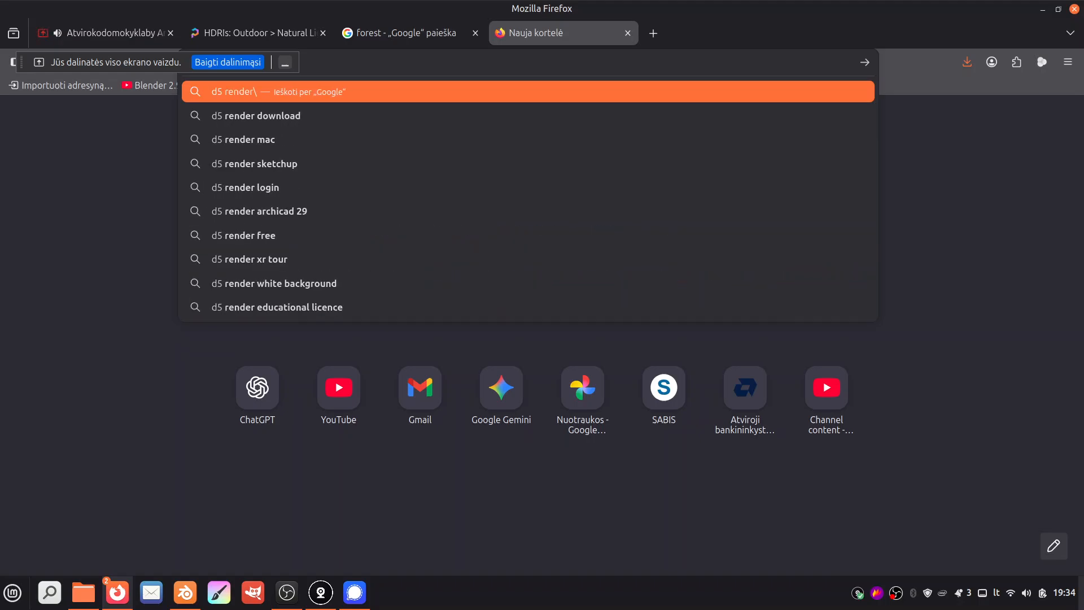
pyautogui.press('BackSpace')
pyautogui.press('Return')
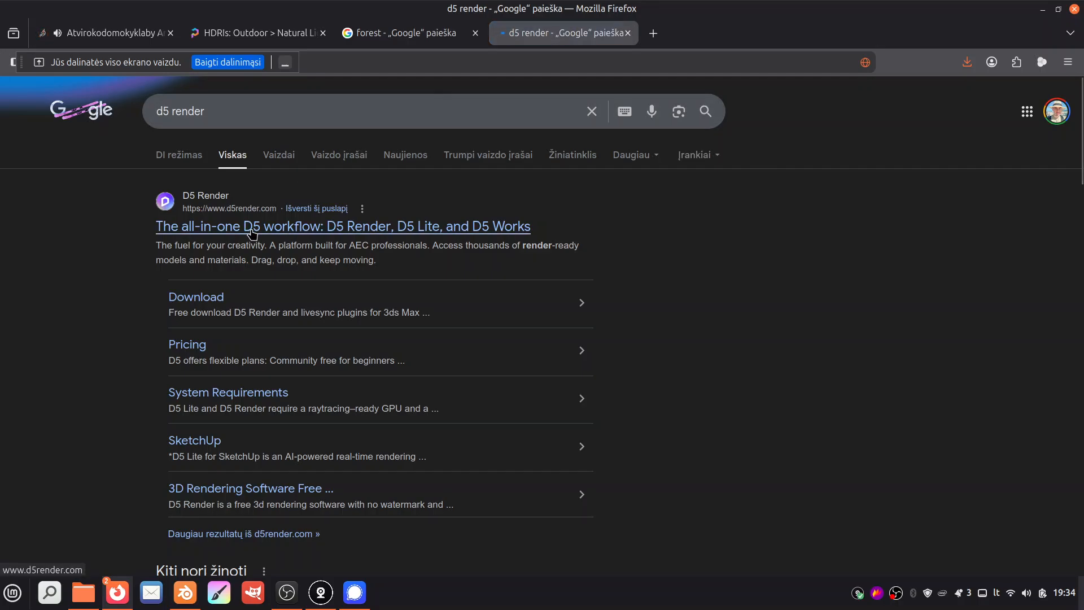
# Step: Open the D5 Render website, decline the page translation and look through its home page down to the pricing plans
pyautogui.click(252, 226)
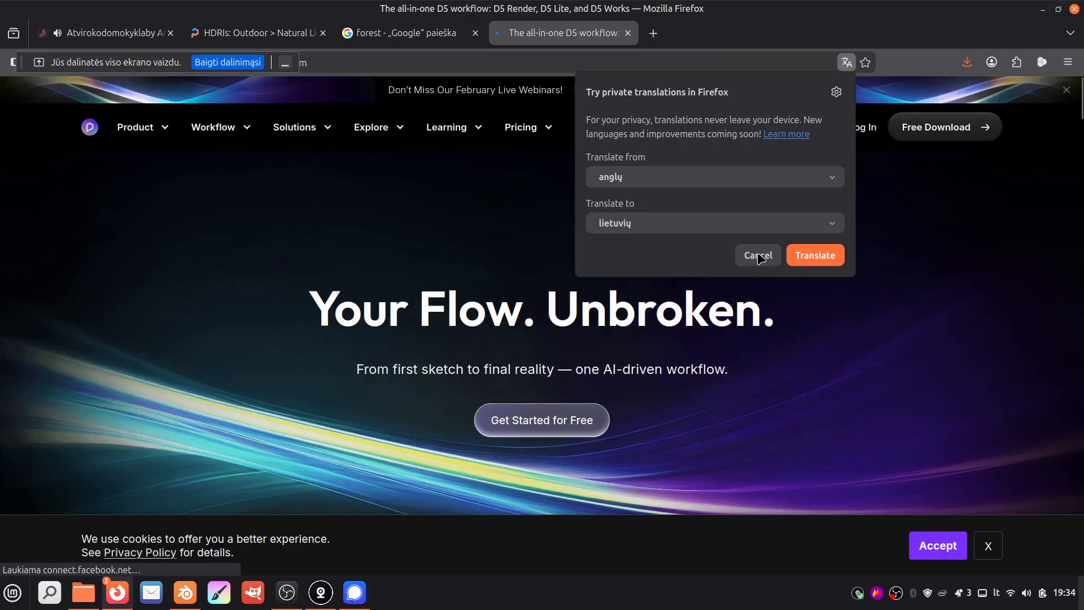
pyautogui.click(758, 256)
pyautogui.scroll(-6, 658, 344)
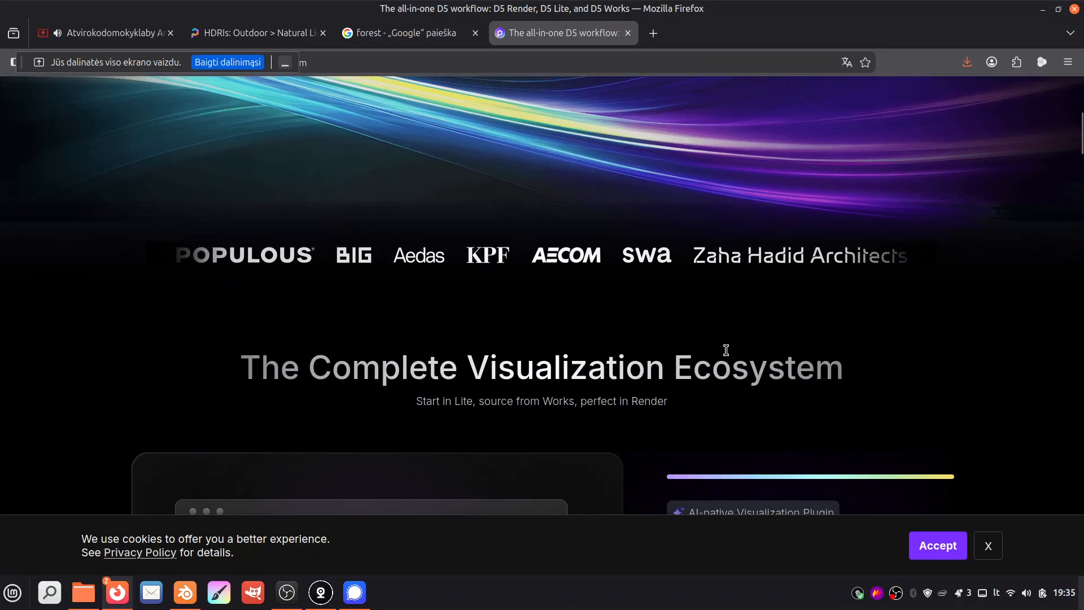
pyautogui.moveTo(1081, 134); pyautogui.dragTo(1083, 270)
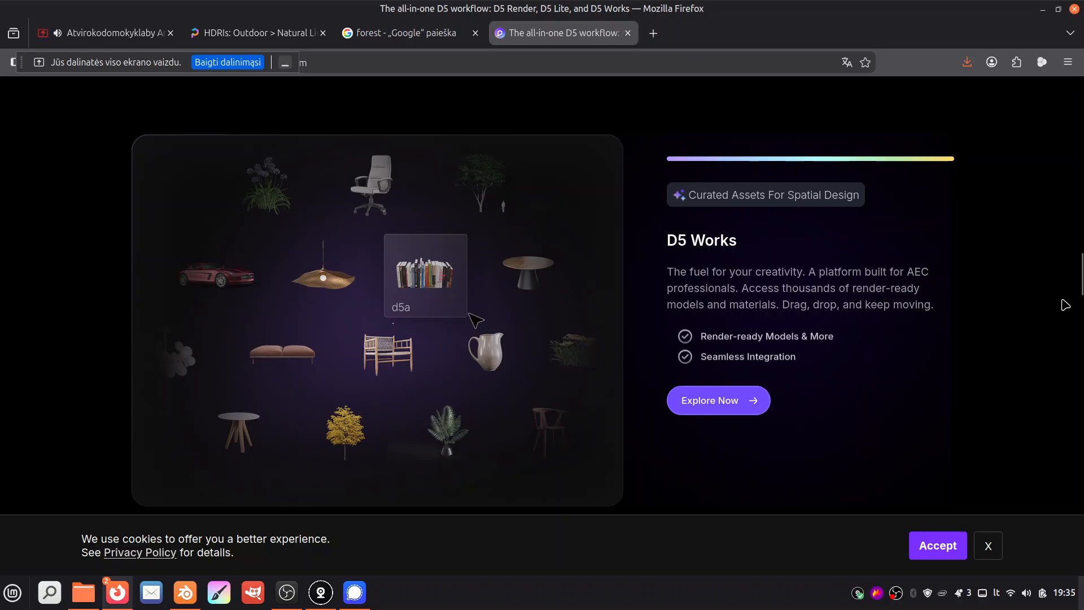
pyautogui.moveTo(1081, 273); pyautogui.dragTo(1082, 333)
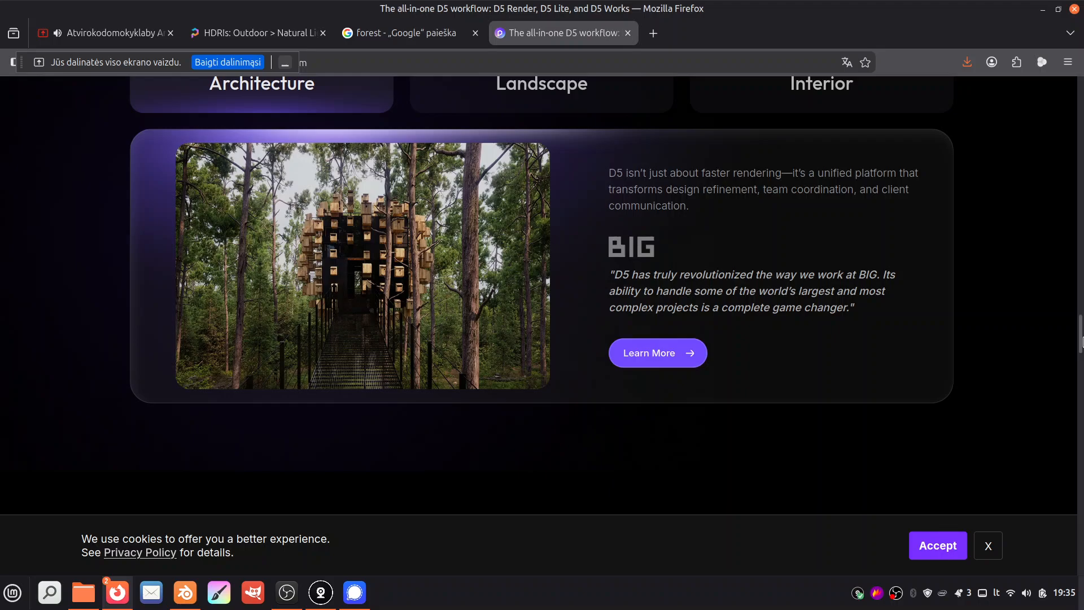
pyautogui.moveTo(1081, 333); pyautogui.dragTo(1081, 465)
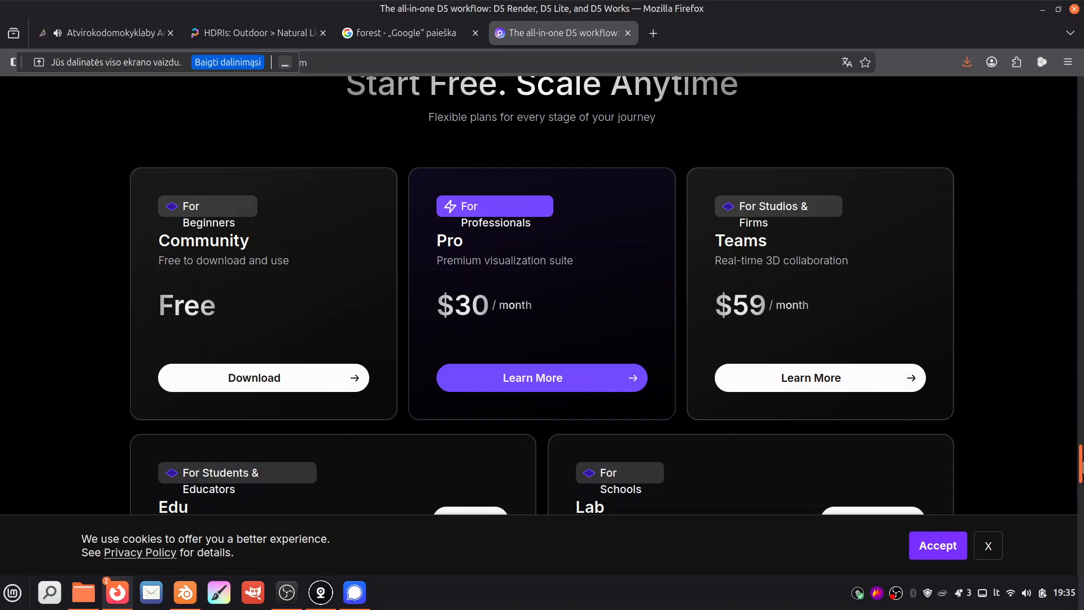
pyautogui.moveTo(1083, 468); pyautogui.dragTo(1080, 91)
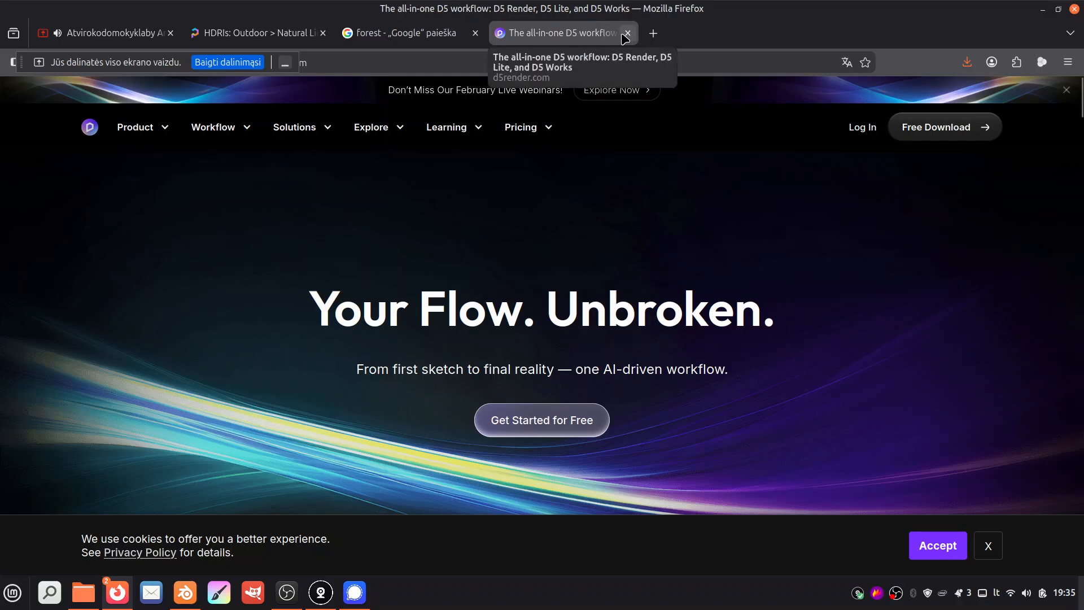
# Step: Close the D5 Render and forest image search tabs and switch back to the Blender house project
pyautogui.click(626, 33)
pyautogui.click(475, 33)
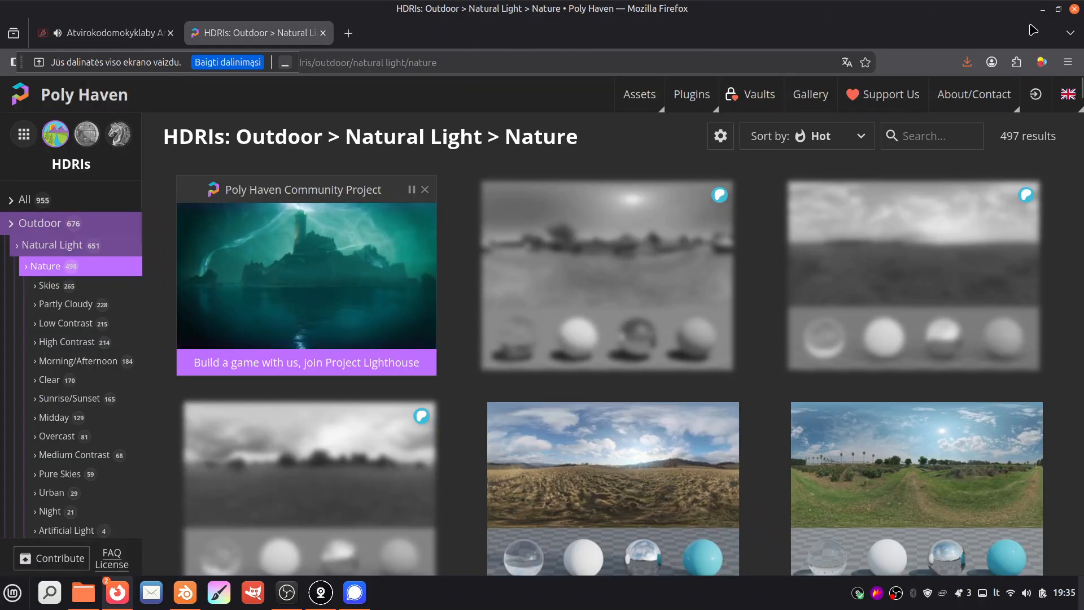
pyautogui.click(1043, 10)
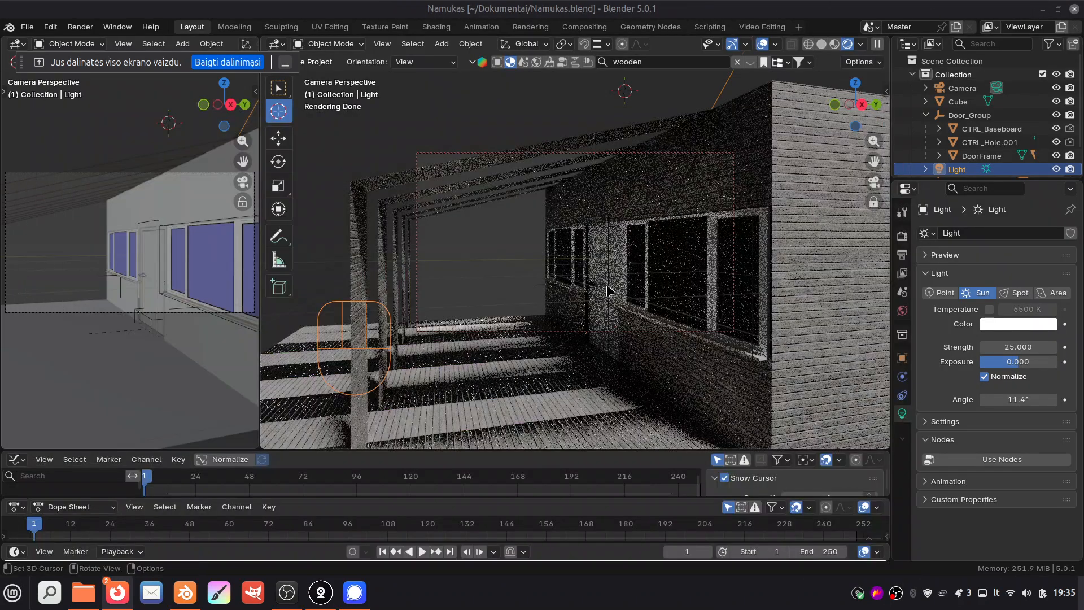
# Step: Save the house project, set the main viewport to solid shading and save again
pyautogui.click(27, 27)
pyautogui.moveTo(85, 42)
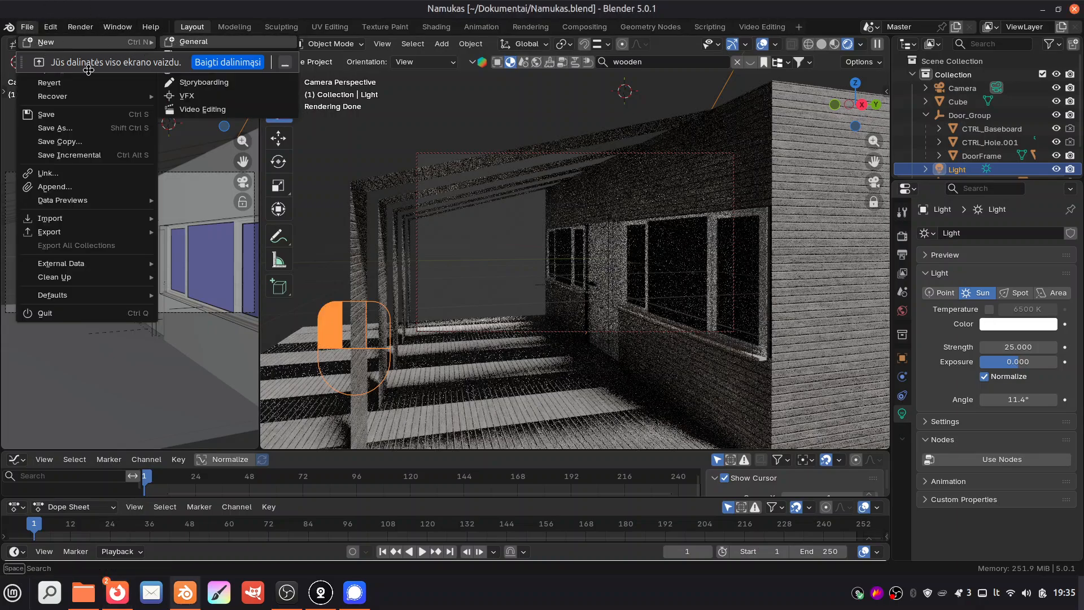
pyautogui.click(68, 114)
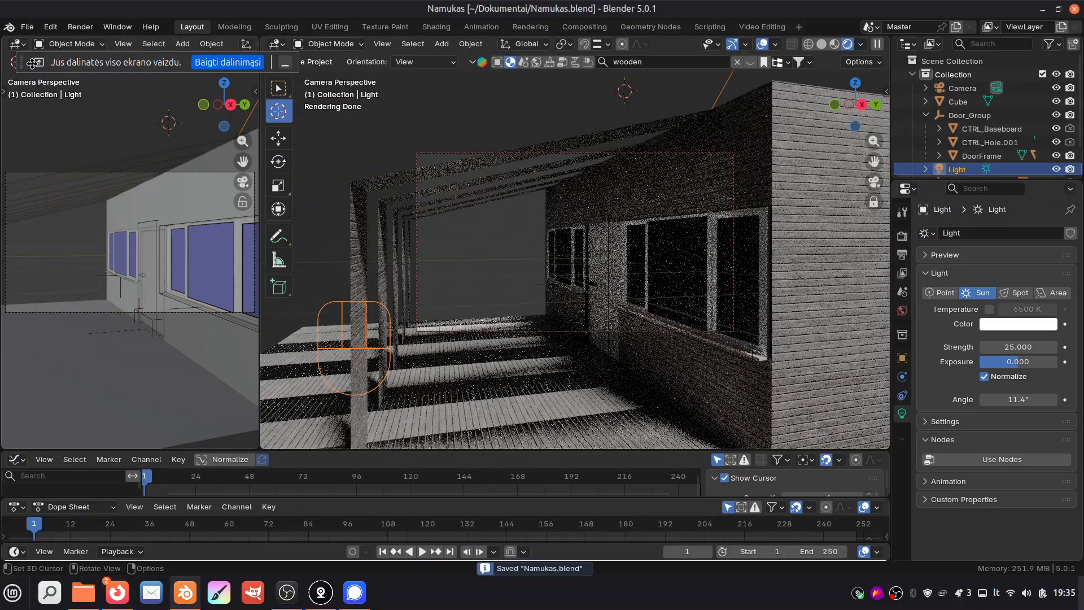
pyautogui.click(808, 44)
pyautogui.click(837, 44)
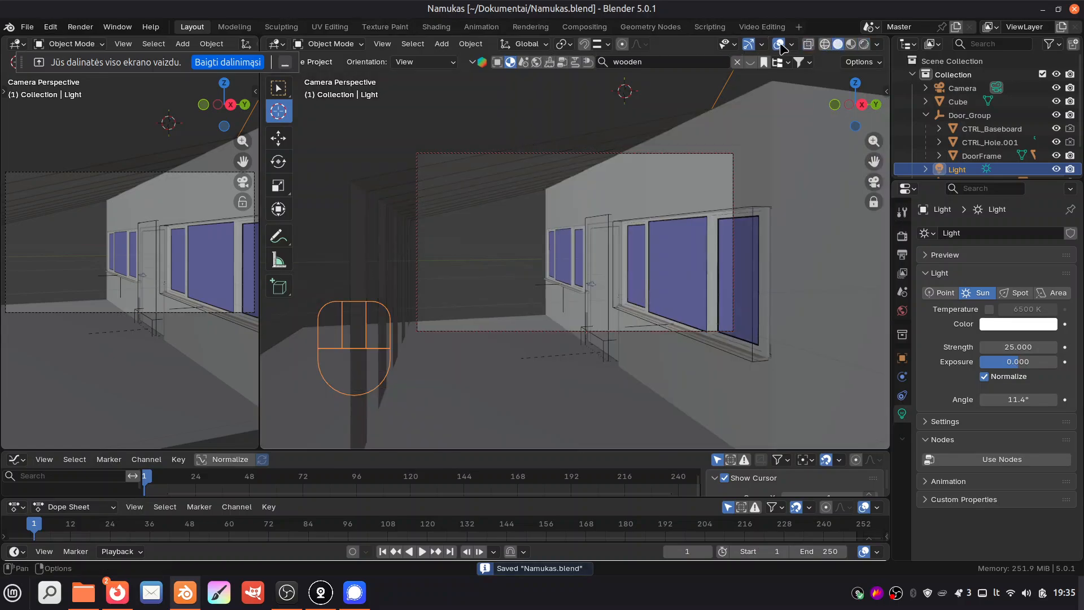
pyautogui.click(27, 27)
pyautogui.click(48, 114)
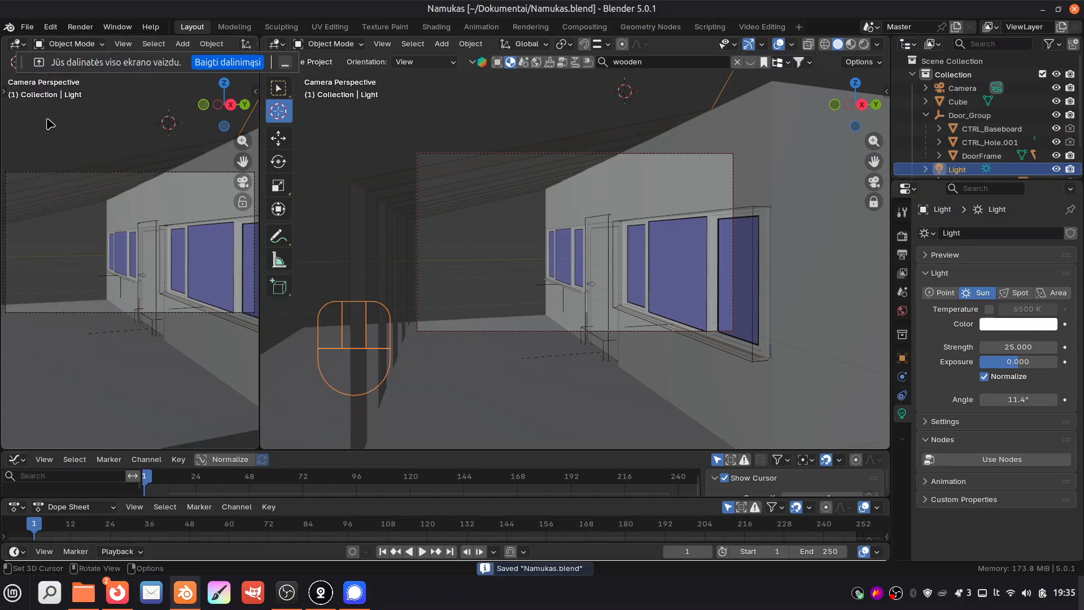
# Step: Turn off X-ray for the main viewport's wireframe display and return the viewport to solid shading
pyautogui.click(825, 44)
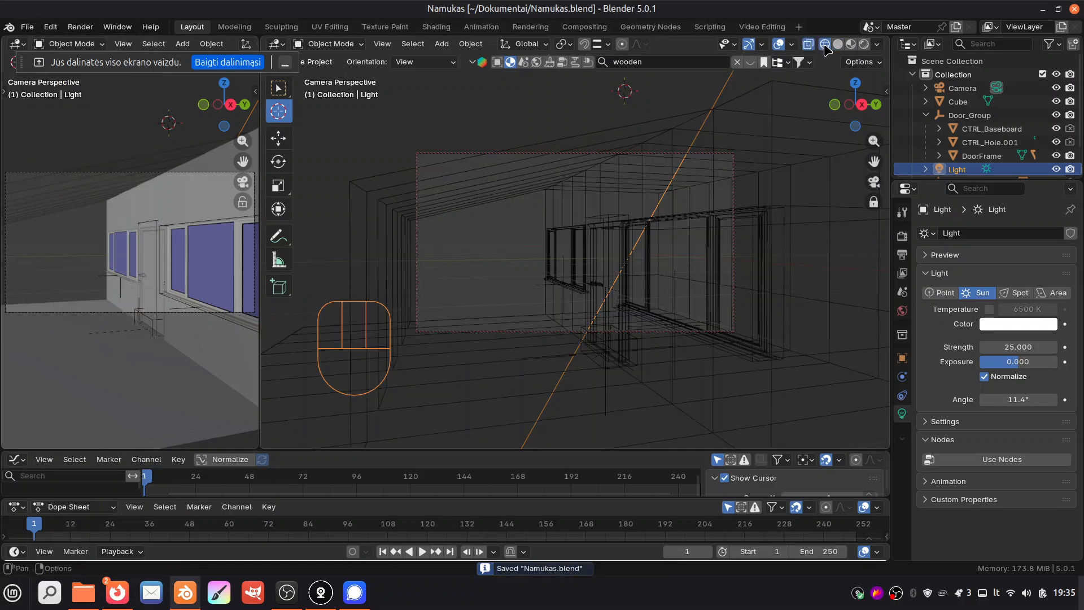
pyautogui.click(809, 44)
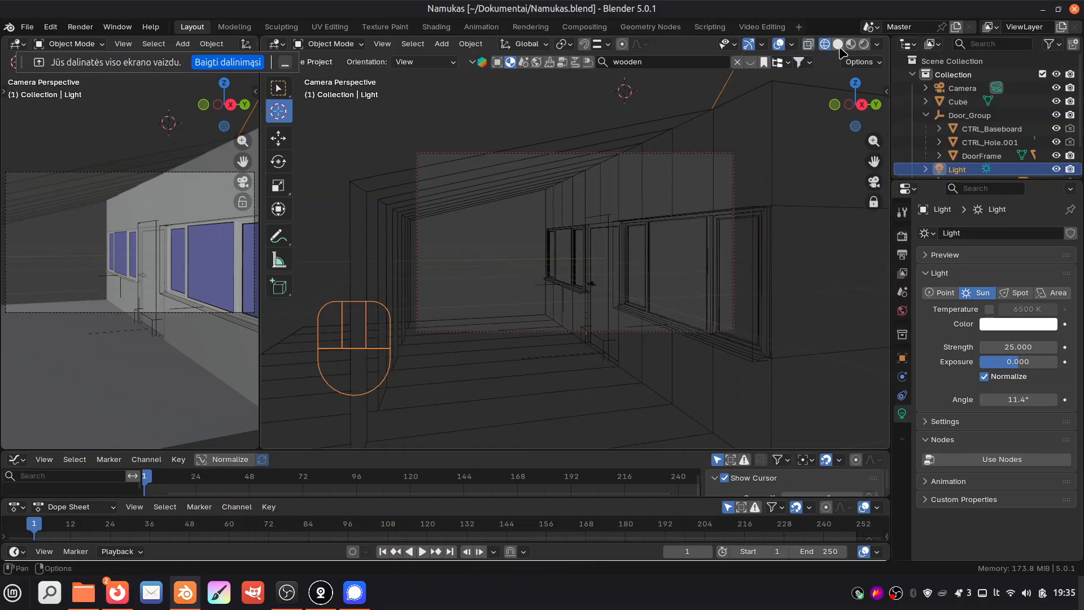
pyautogui.click(838, 45)
pyautogui.click(824, 44)
pyautogui.click(839, 46)
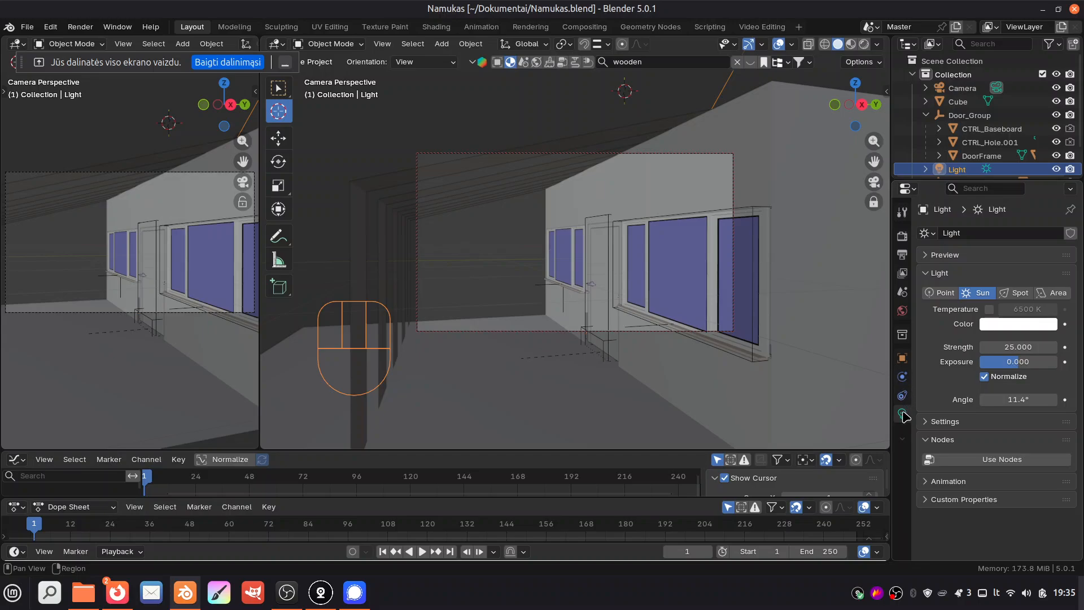
pyautogui.click(795, 193)
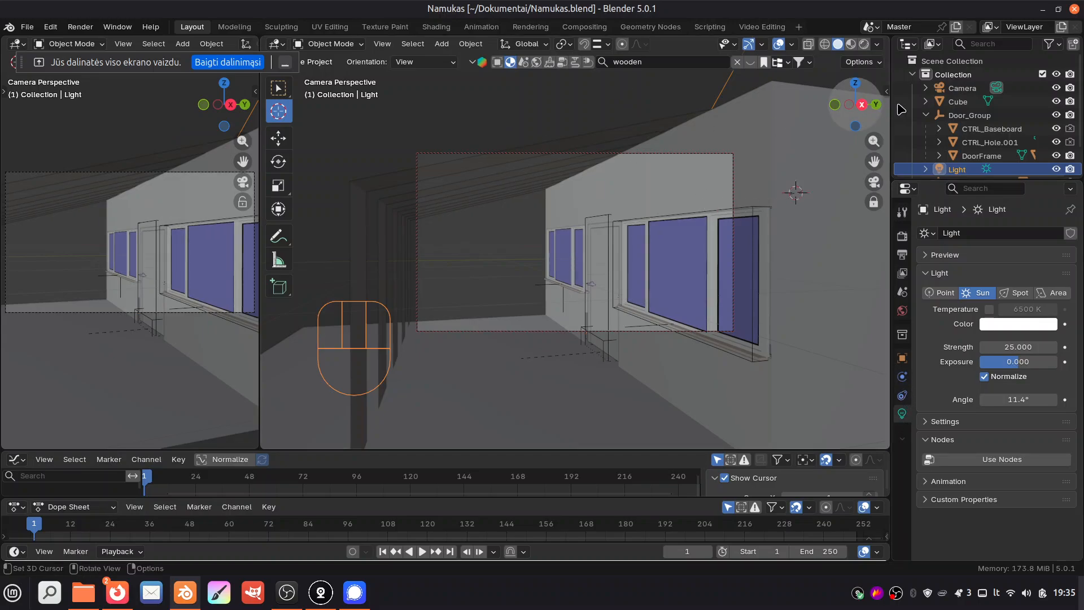
pyautogui.click(956, 102)
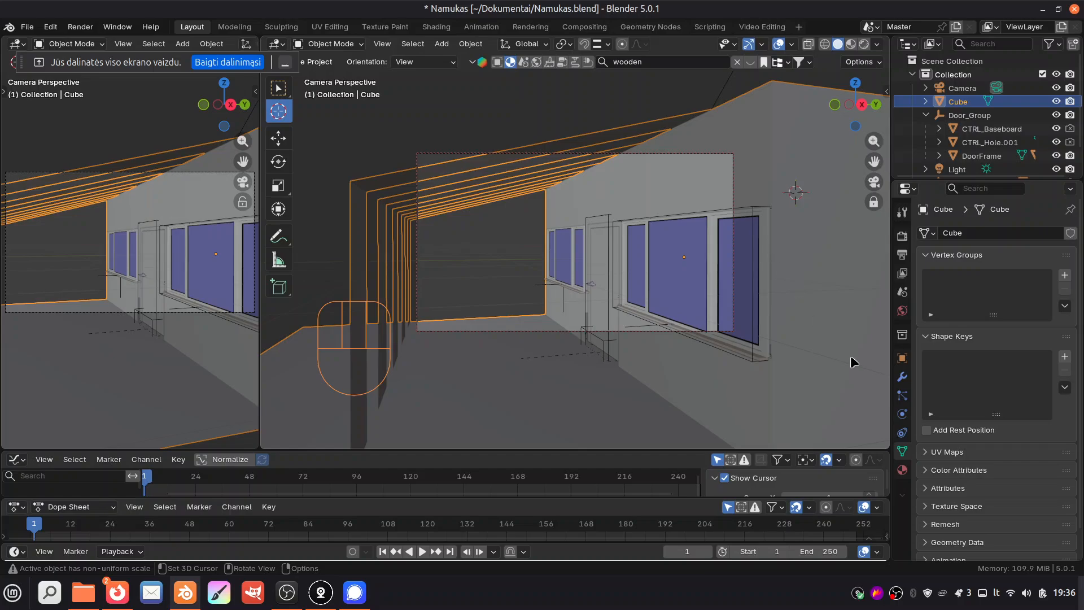
pyautogui.click(902, 377)
pyautogui.click(933, 233)
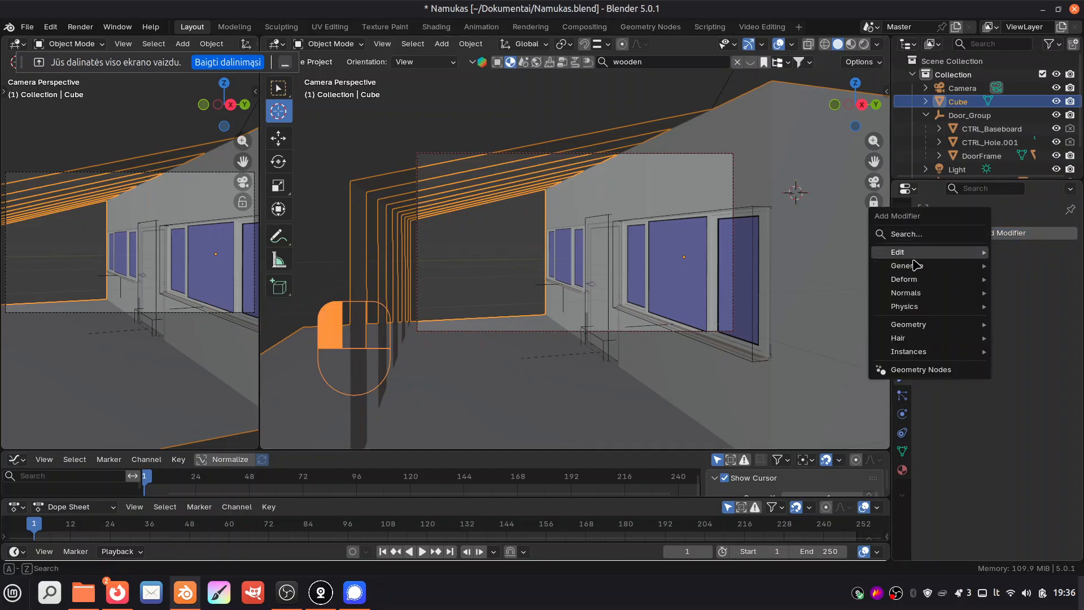
pyautogui.click(919, 234)
pyautogui.write('wire')
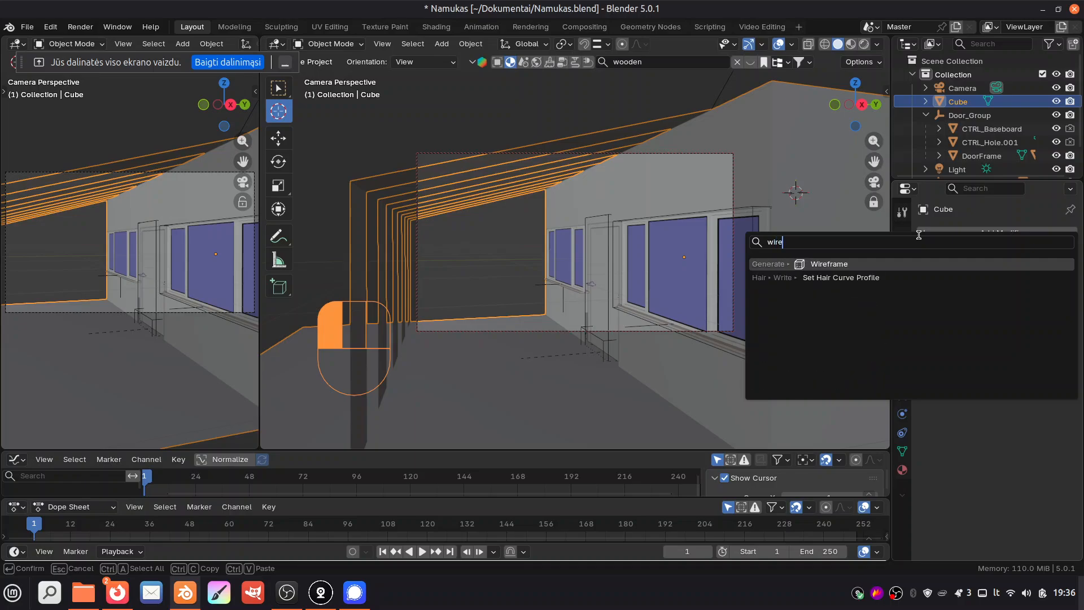
pyautogui.click(1000, 501)
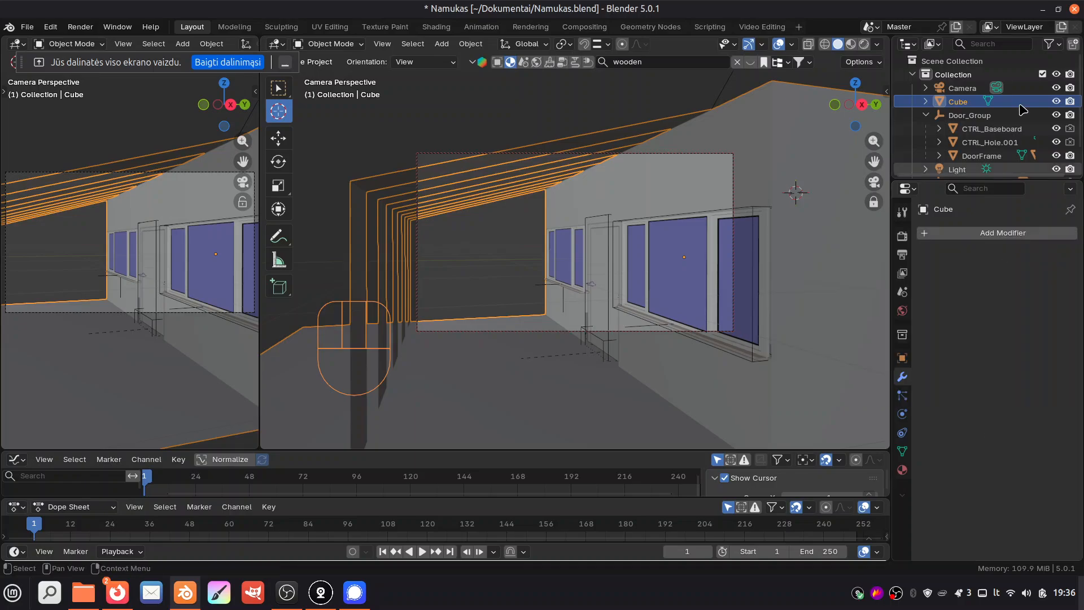
# Step: Try to duplicate the Cube house object from the scene's object list and save the project
pyautogui.click(967, 98)
pyautogui.hotkey('shift', 'd')
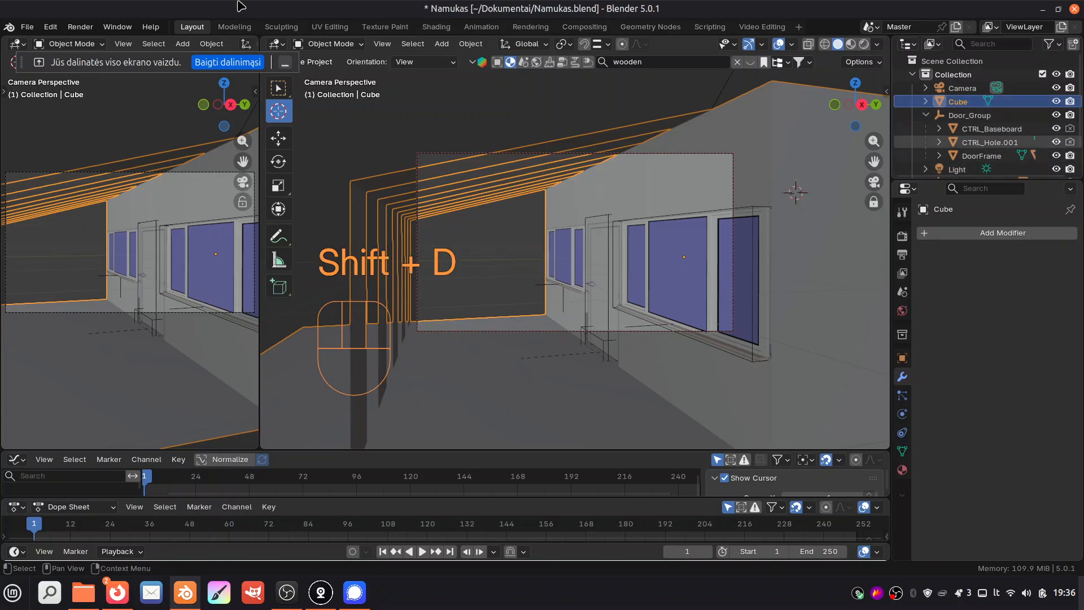
pyautogui.click(27, 27)
pyautogui.click(42, 114)
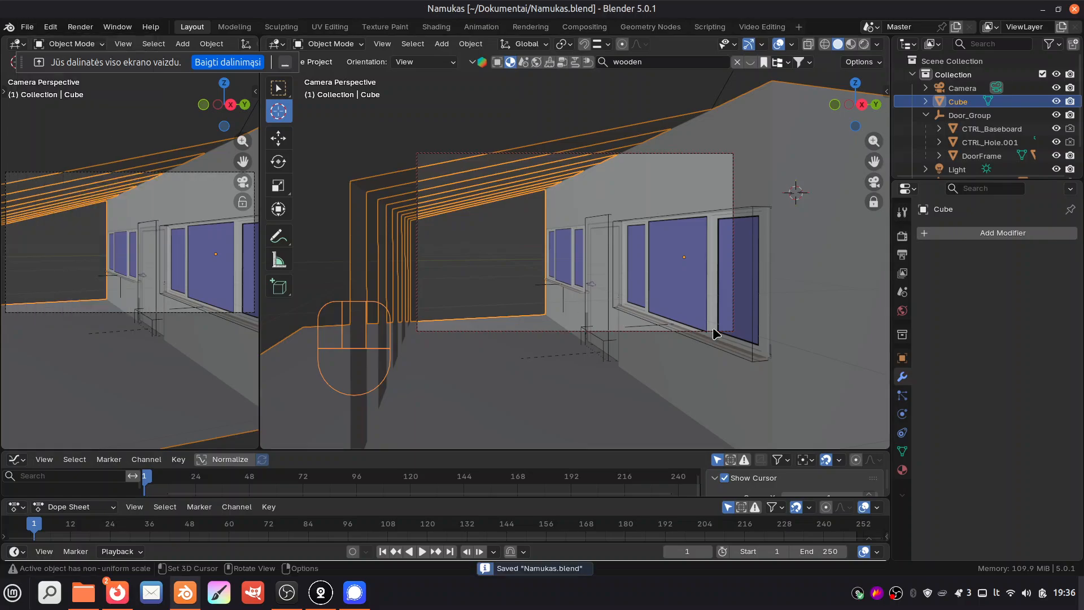
pyautogui.click(27, 26)
pyautogui.click(56, 118)
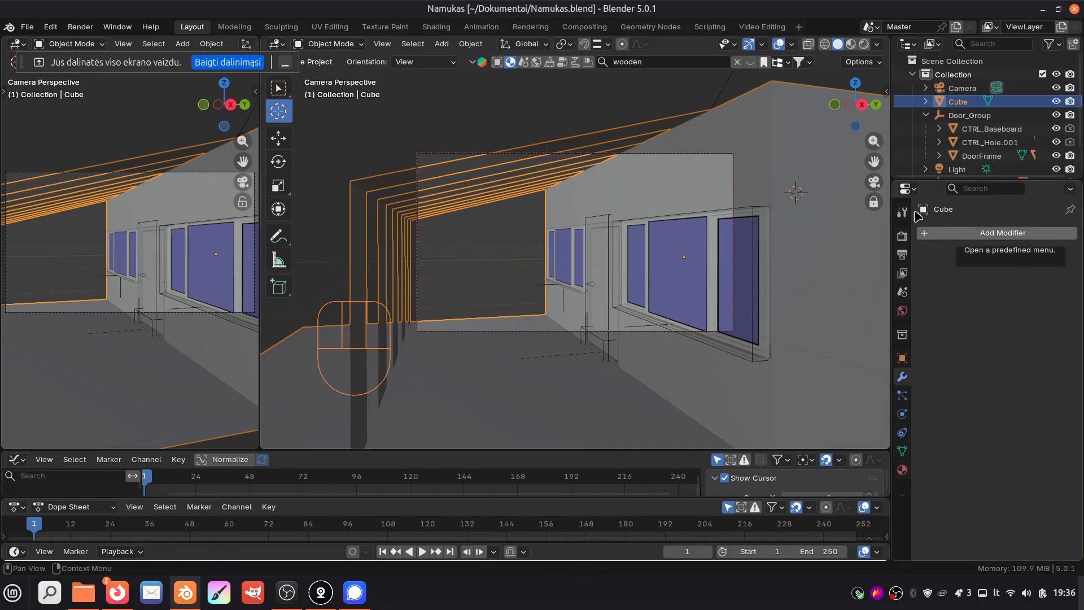
# Step: Select the Cube house object with the Select Box tool and duplicate it in place
pyautogui.click(824, 45)
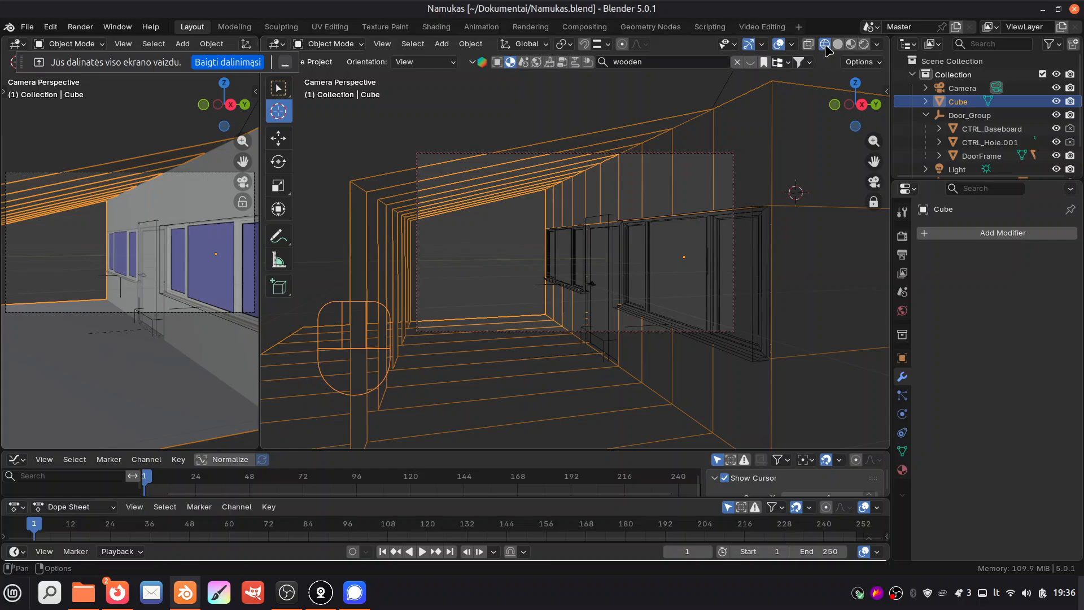
pyautogui.click(838, 44)
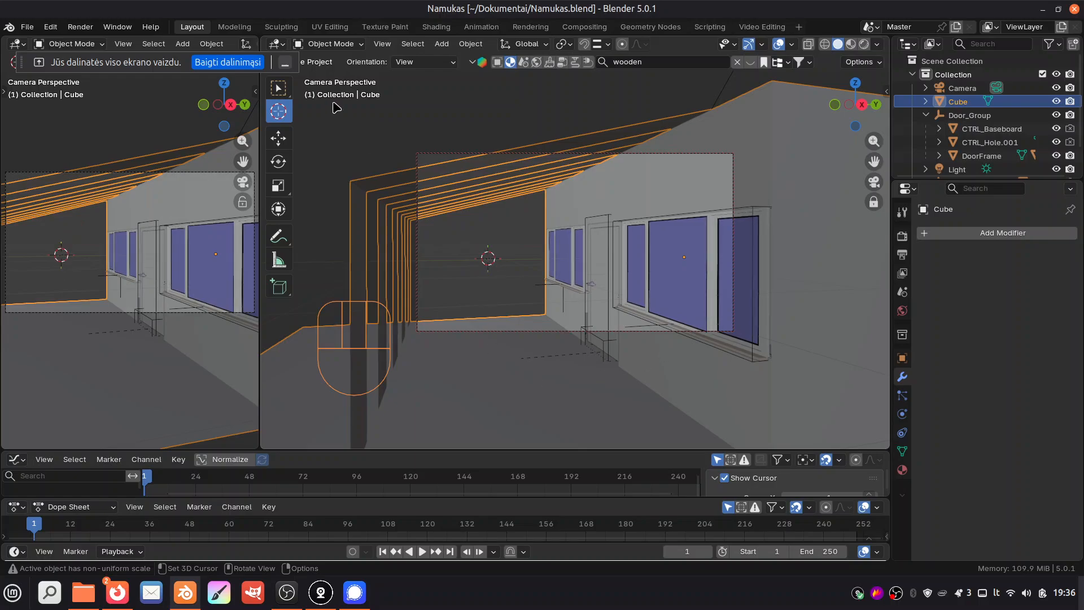
pyautogui.click(285, 89)
pyautogui.click(476, 276)
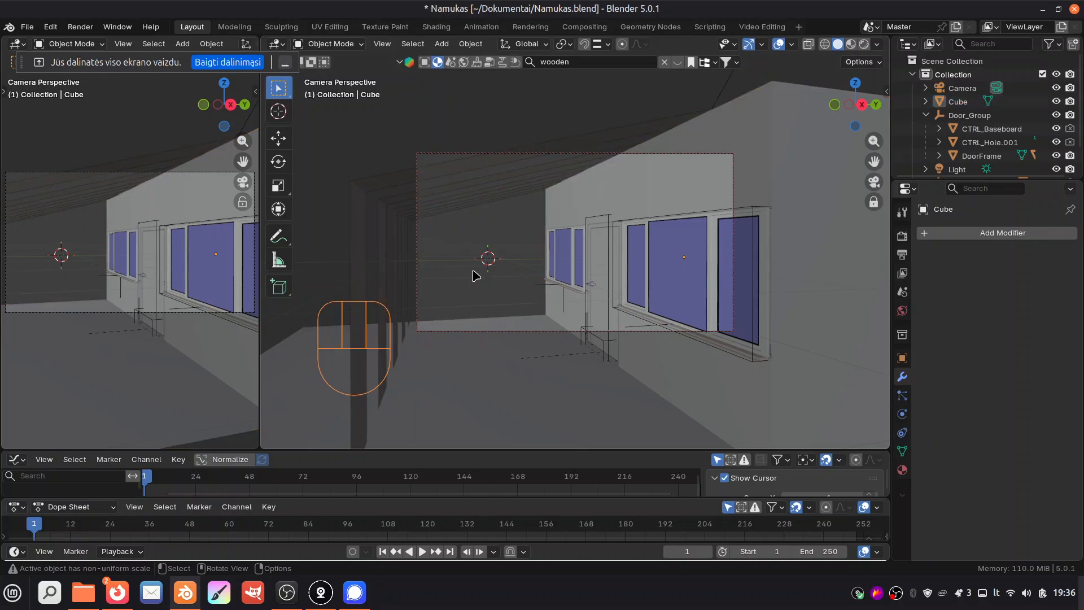
pyautogui.click(471, 203)
pyautogui.click(997, 235)
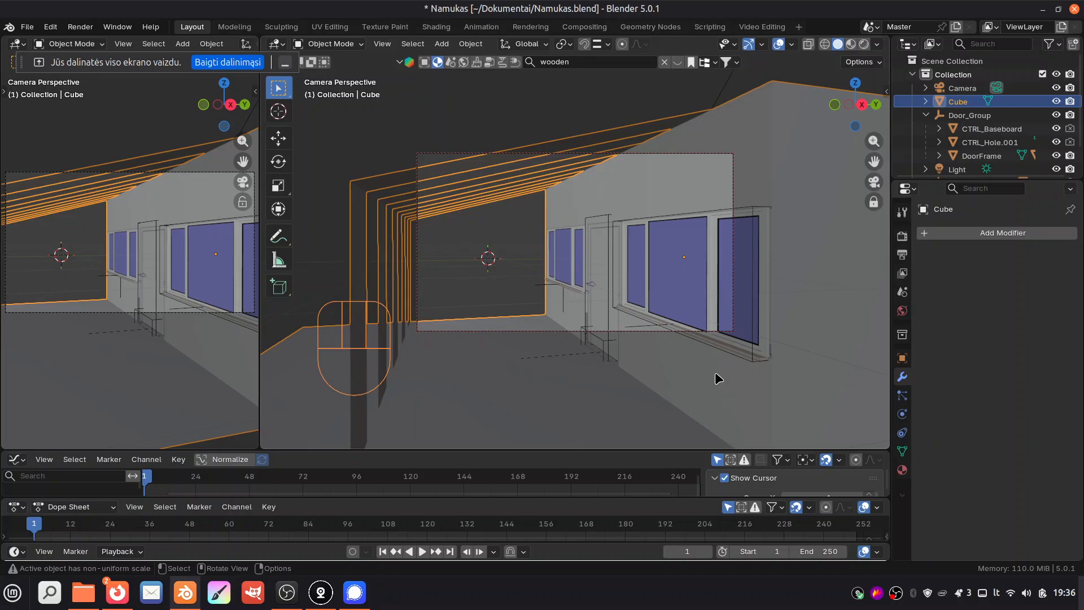
pyautogui.hotkey('shift', 'd')
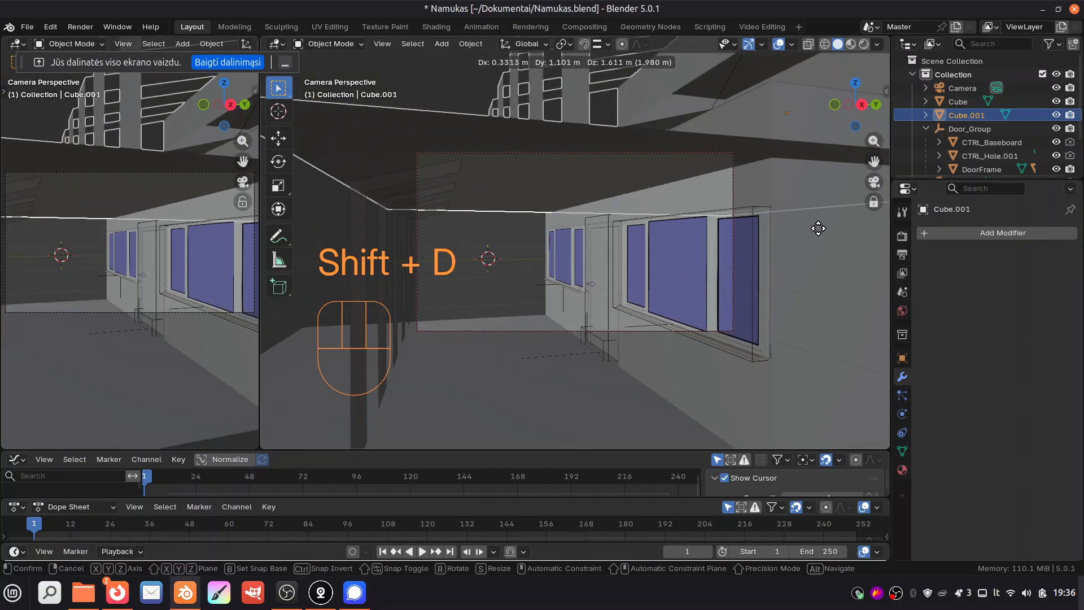
pyautogui.press('Escape')
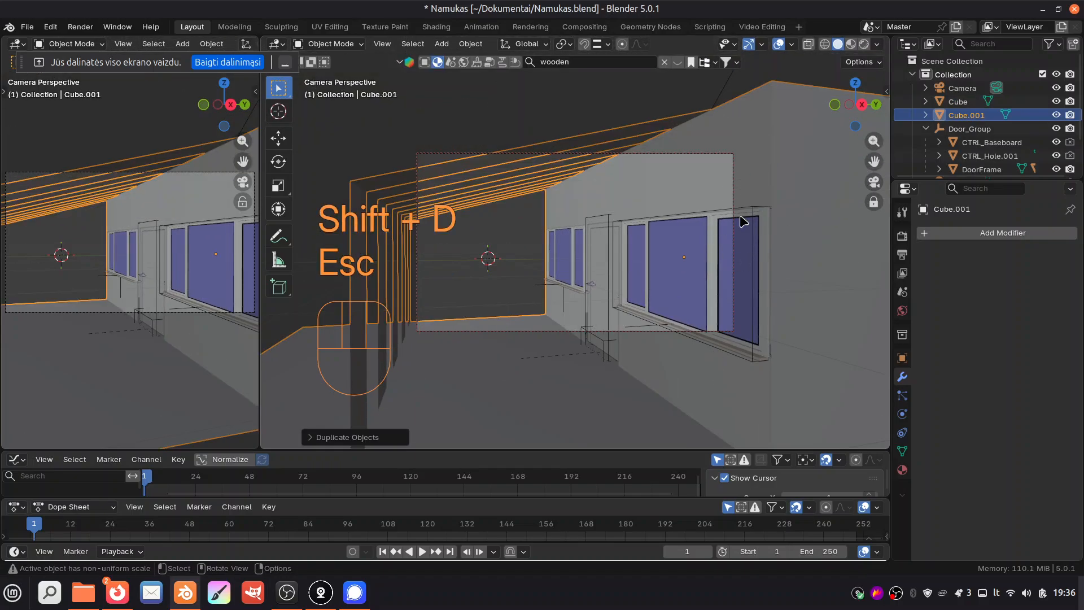
# Step: Hide the original Cube in the viewport and add a Wireframe modifier to its duplicate, Cube.001
pyautogui.click(1055, 101)
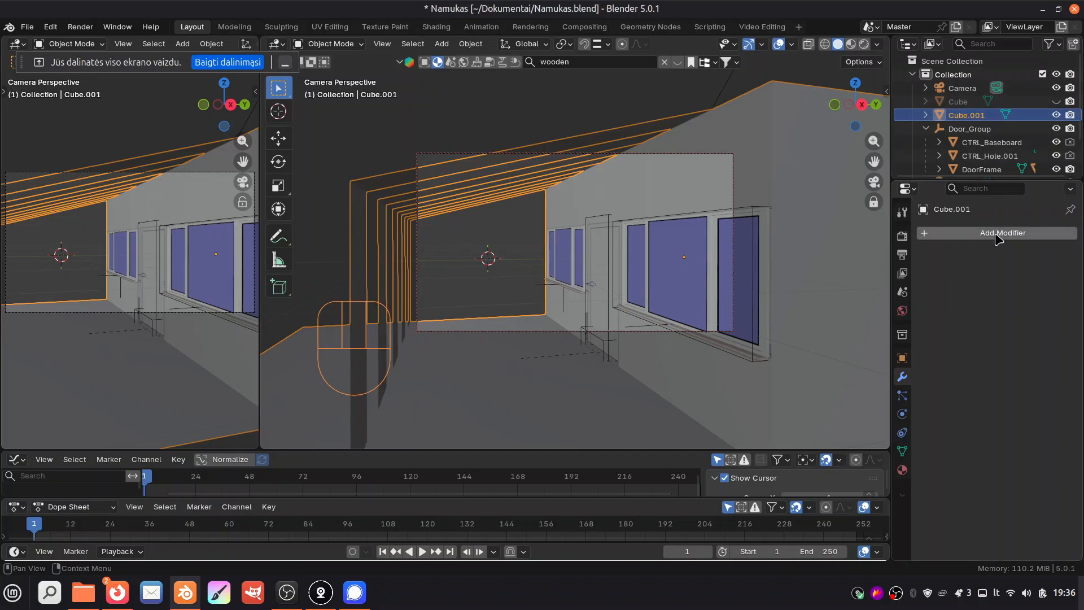
pyautogui.click(943, 234)
pyautogui.click(946, 233)
pyautogui.write('wire')
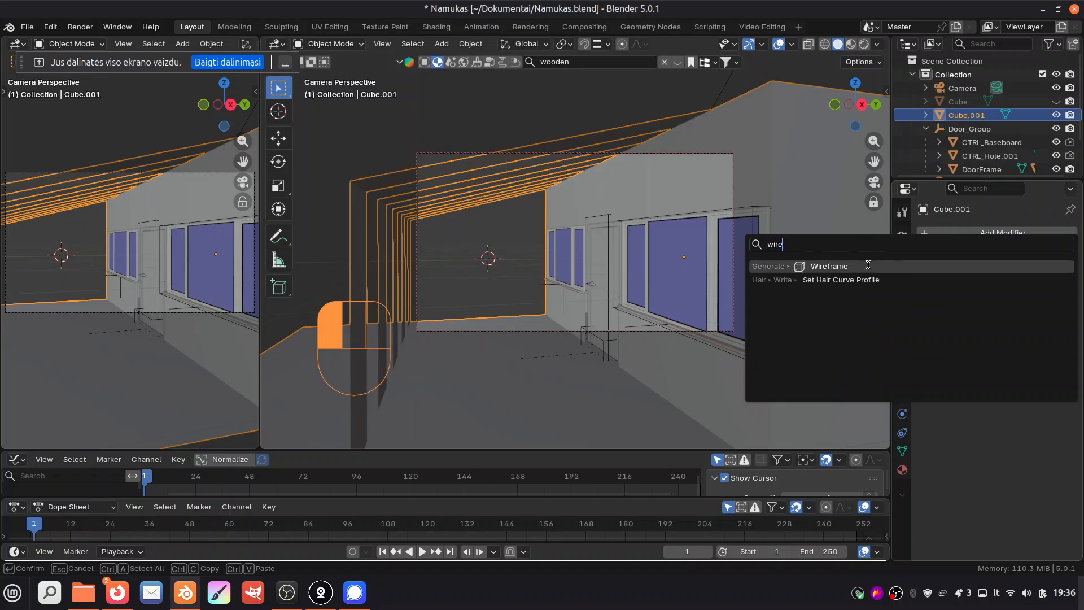
pyautogui.click(867, 266)
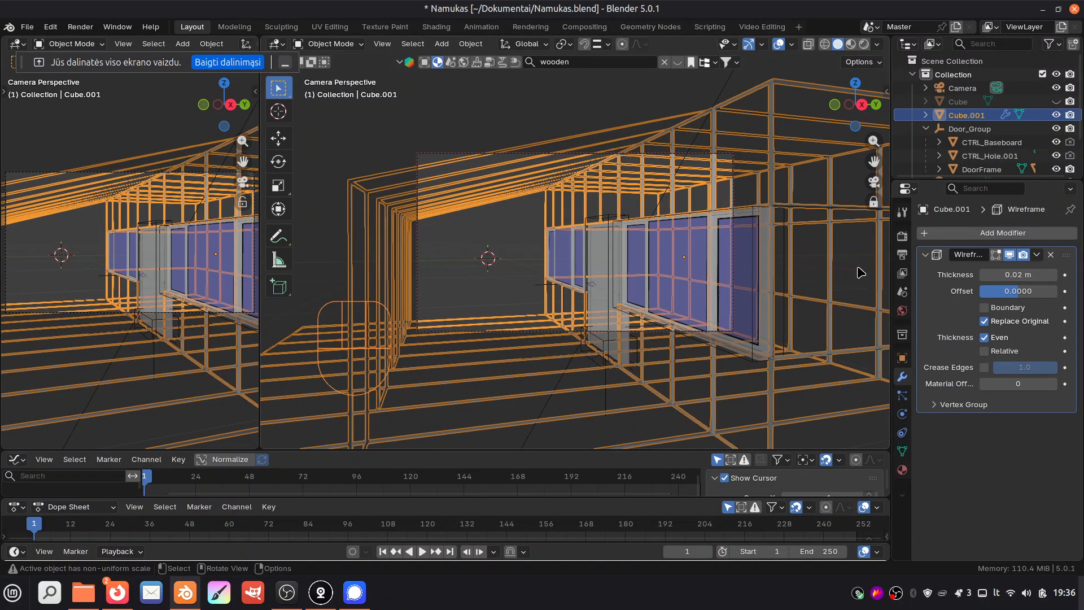
# Step: View the wireframe house in perspective from outside the camera and save the project
pyautogui.moveTo(873, 141); pyautogui.dragTo(874, 164)
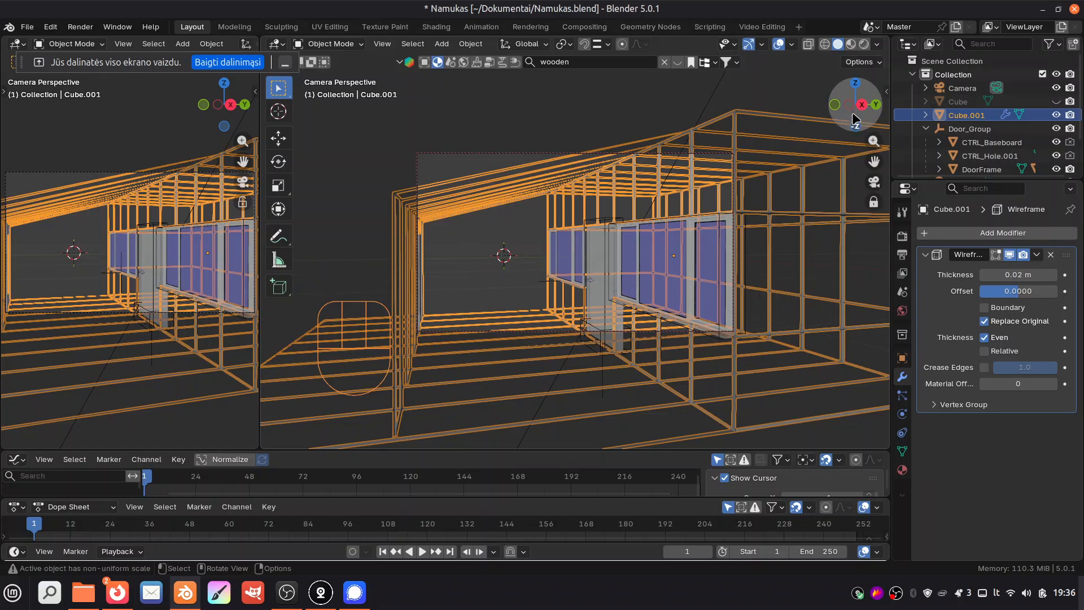
pyautogui.moveTo(851, 117)
pyautogui.mouseDown()
pyautogui.moveTo(993, 136)
pyautogui.moveTo(983, 138)
pyautogui.moveTo(961, 120)
pyautogui.moveTo(1080, 118)
pyautogui.moveTo(1005, 131)
pyautogui.moveTo(854, 113)
pyautogui.mouseUp()
pyautogui.press('KP_0')
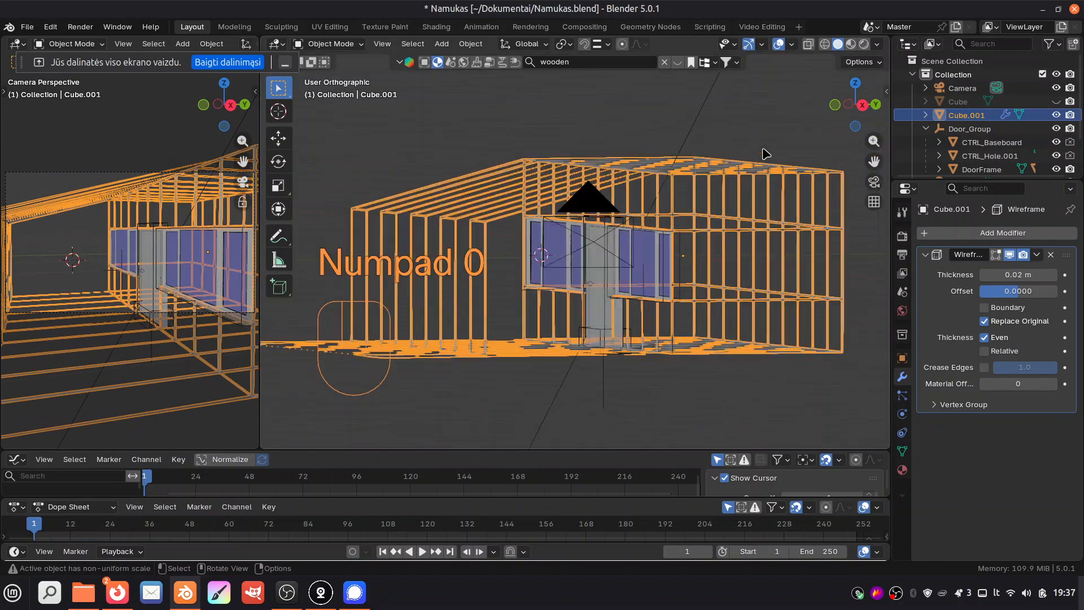
pyautogui.moveTo(846, 116); pyautogui.dragTo(438, 130)
pyautogui.moveTo(855, 104); pyautogui.dragTo(895, 105)
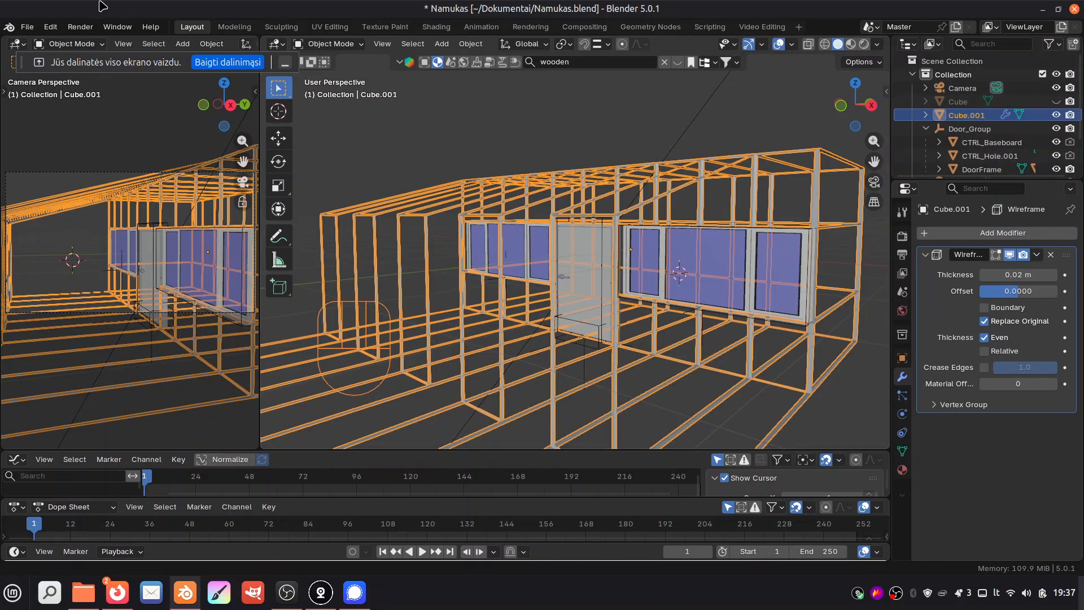
pyautogui.click(27, 26)
pyautogui.click(34, 113)
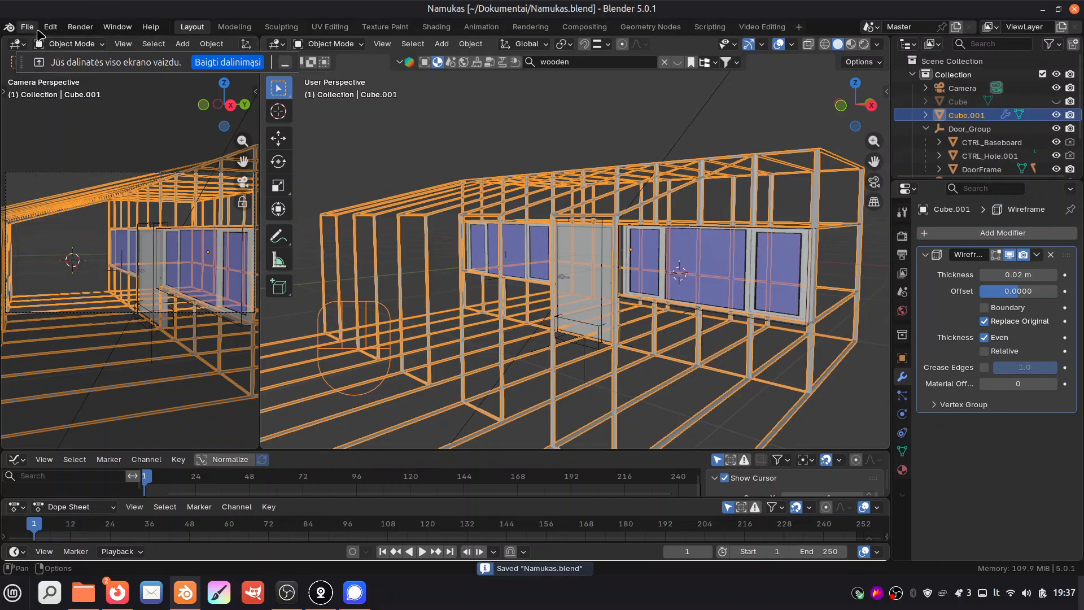
# Step: Create a new General project and show the main viewport's sidebar
pyautogui.click(27, 26)
pyautogui.moveTo(56, 42)
pyautogui.click(186, 42)
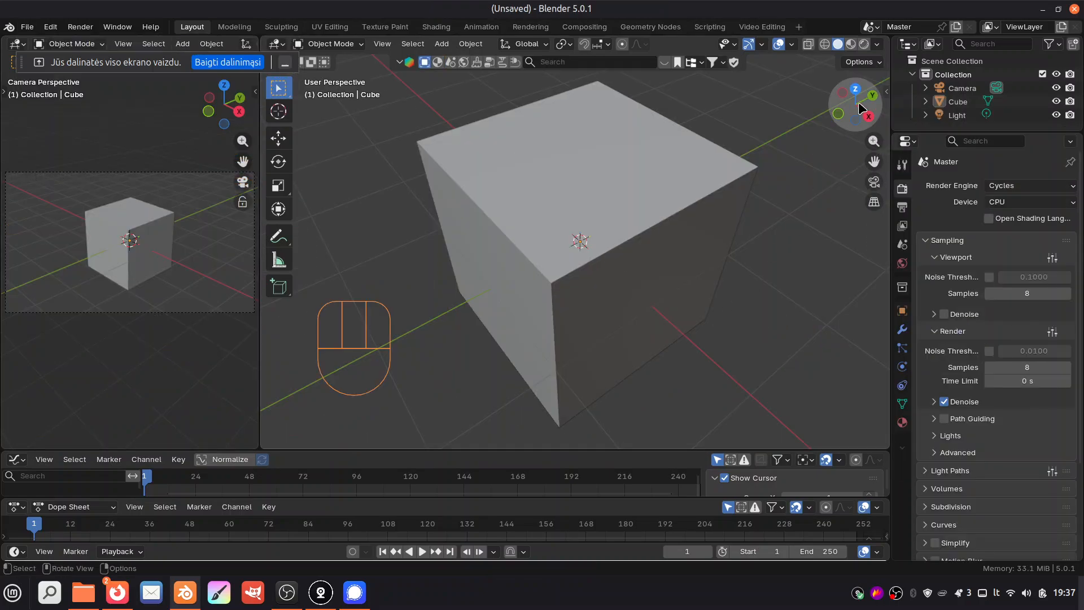
pyautogui.moveTo(856, 101); pyautogui.dragTo(763, 167)
pyautogui.press('n')
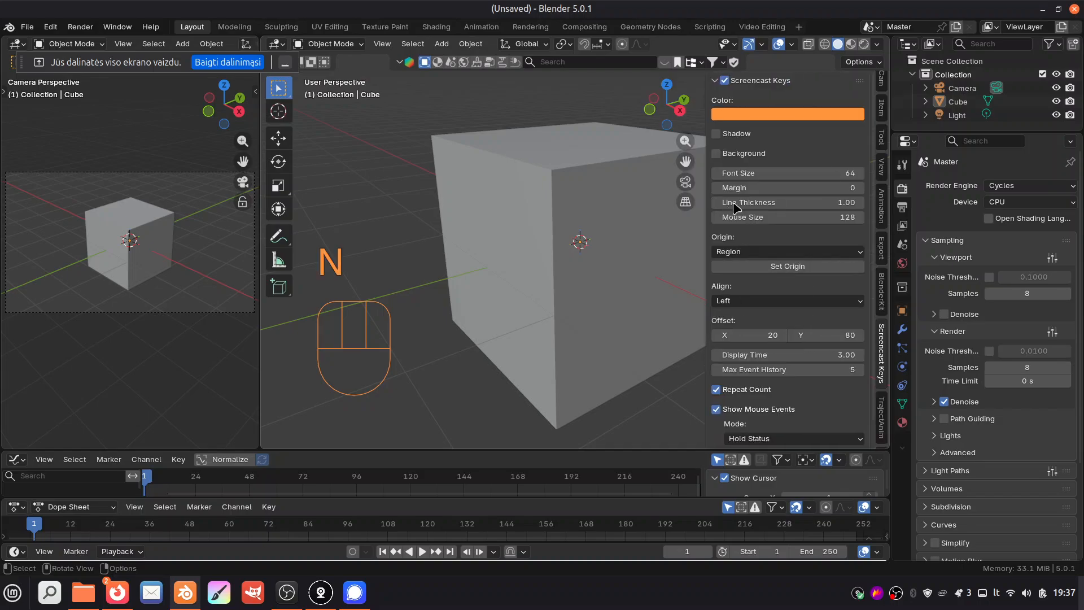
# Step: Look through the render engines available for the new scene
pyautogui.click(51, 29)
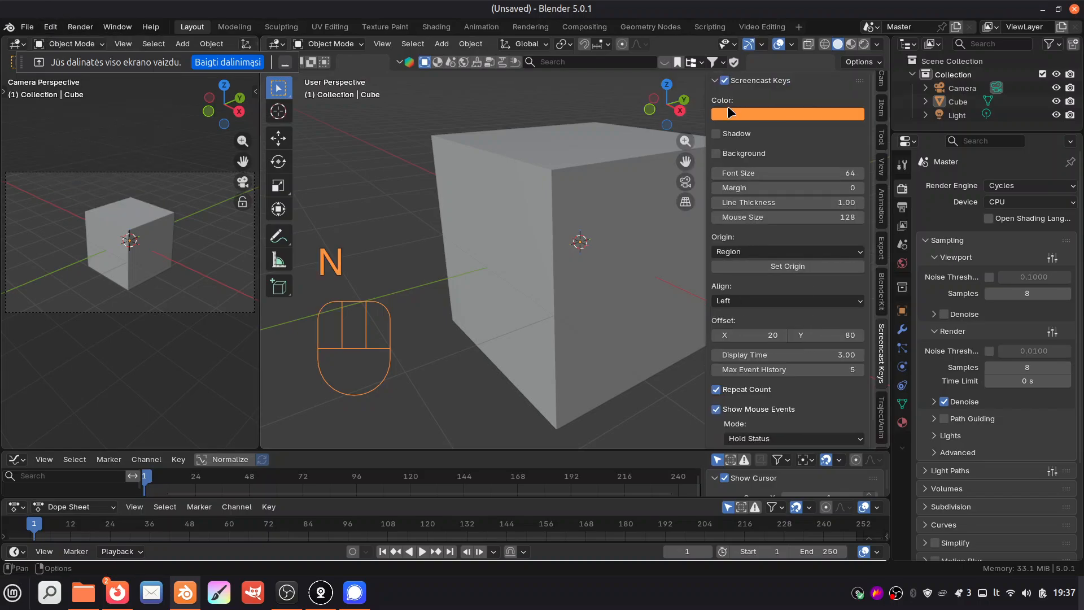
pyautogui.click(1010, 185)
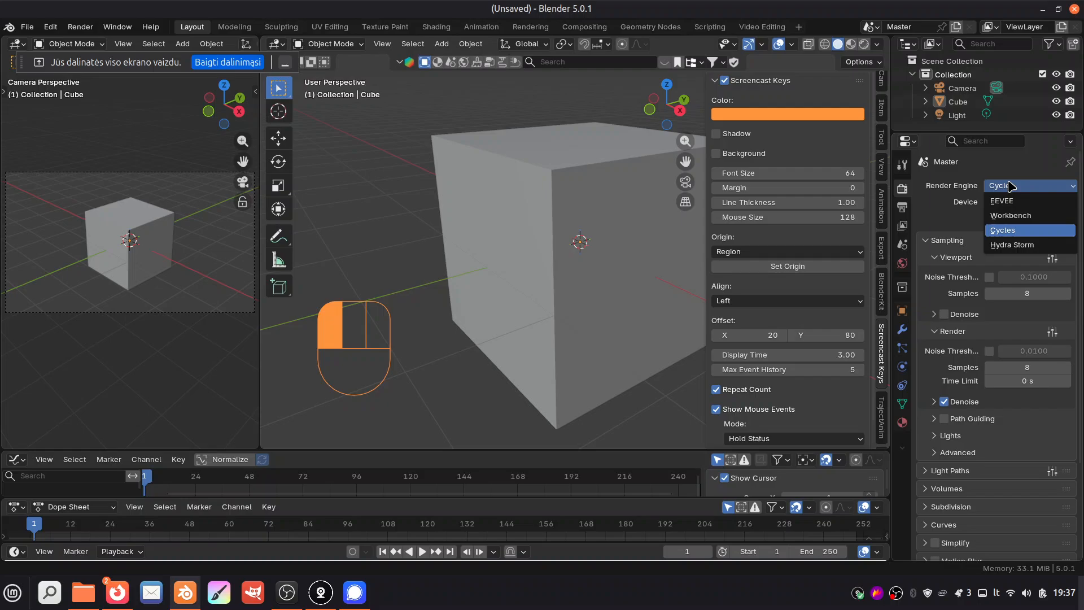
pyautogui.click(1010, 185)
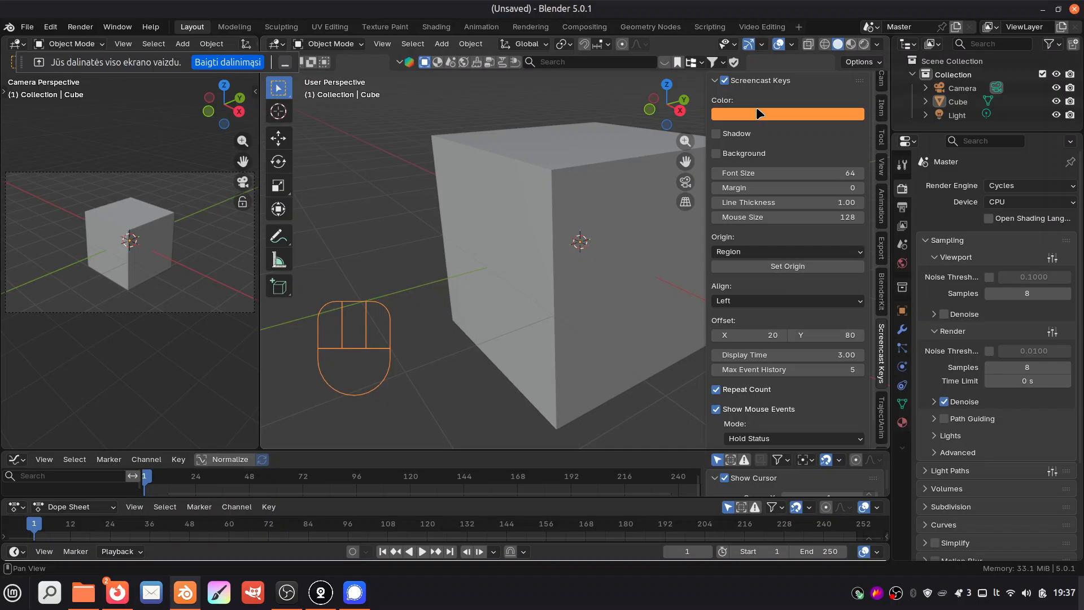
# Step: Hide the sidebar, show the BlenderKit asset bar for models, and enable the Free first filter
pyautogui.press('n')
pyautogui.click(665, 63)
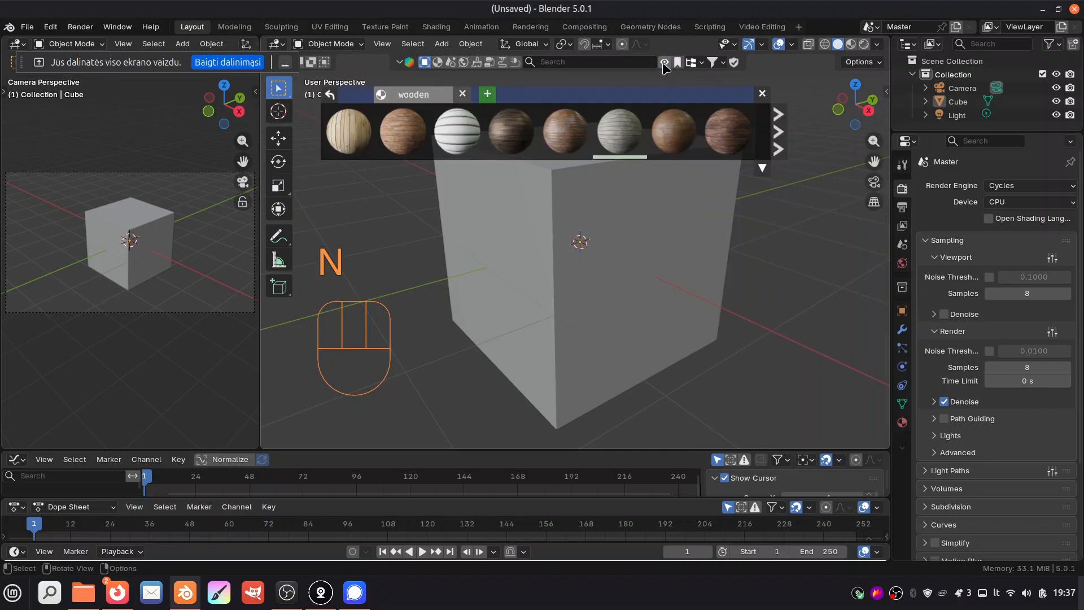
pyautogui.click(432, 64)
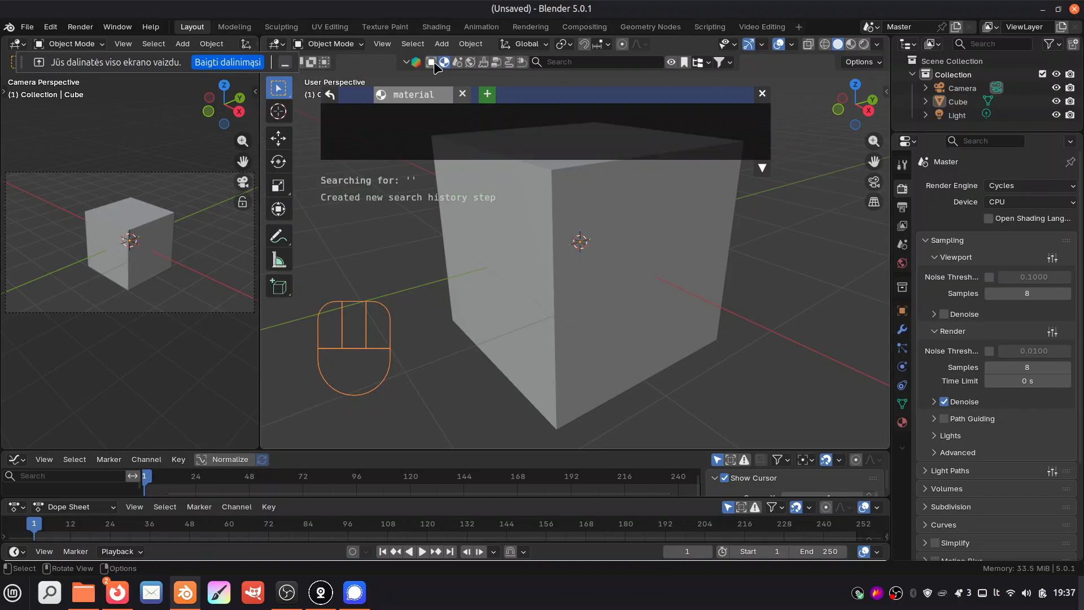
pyautogui.click(431, 64)
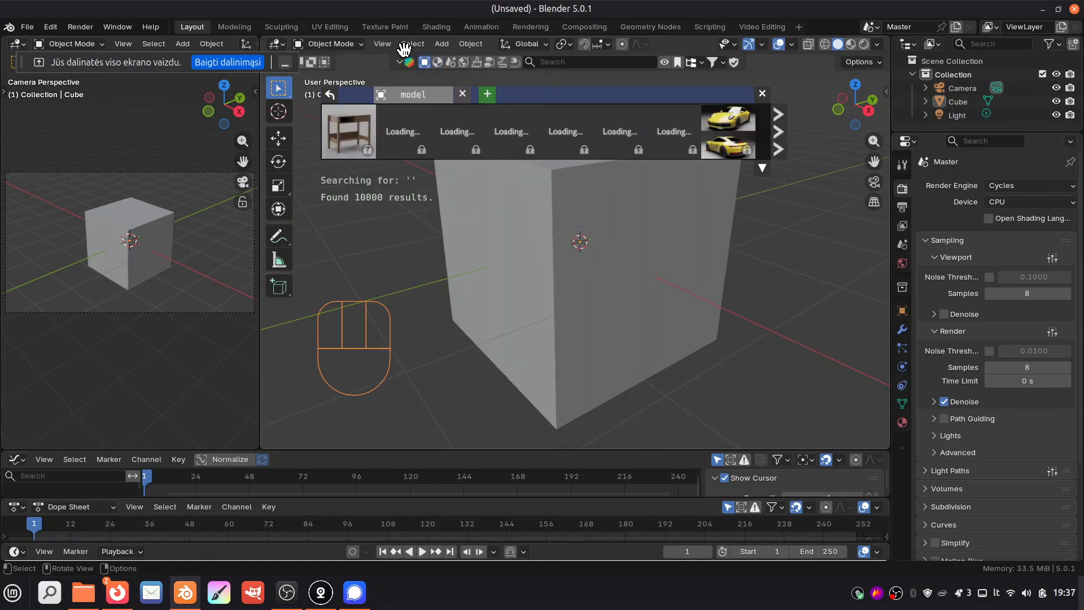
pyautogui.click(713, 63)
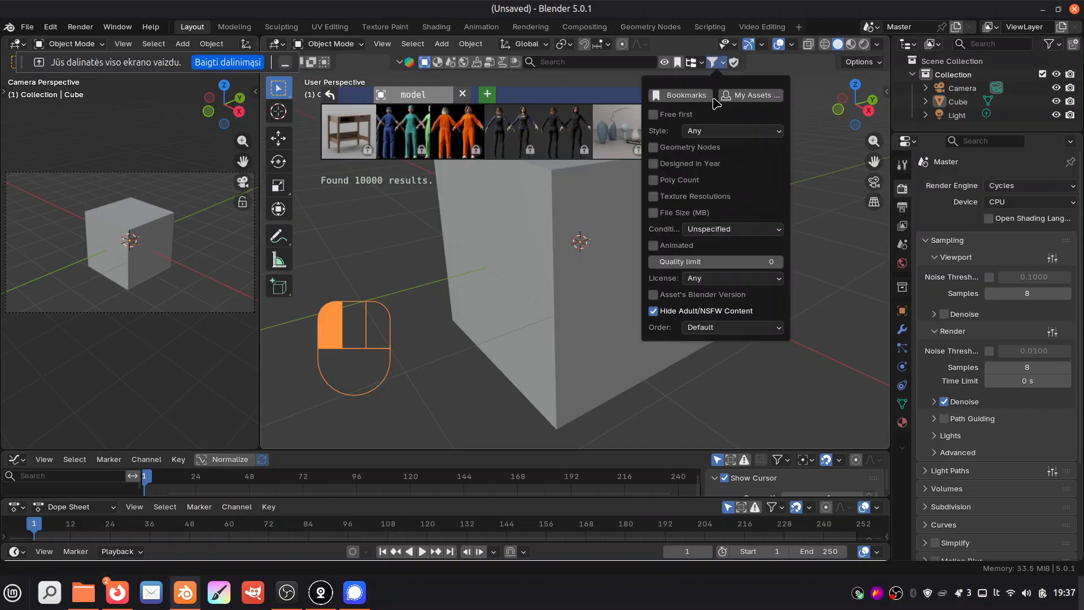
pyautogui.click(686, 117)
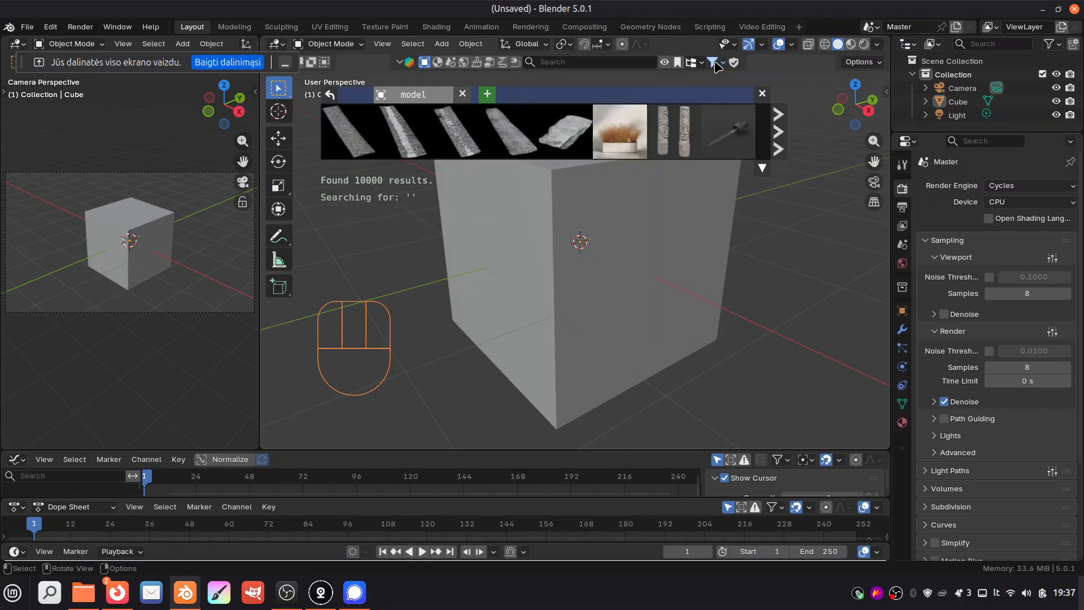
# Step: Browse through the free models offered in the asset bar and preview a few of them
pyautogui.moveTo(499, 153)
pyautogui.moveTo(455, 139)
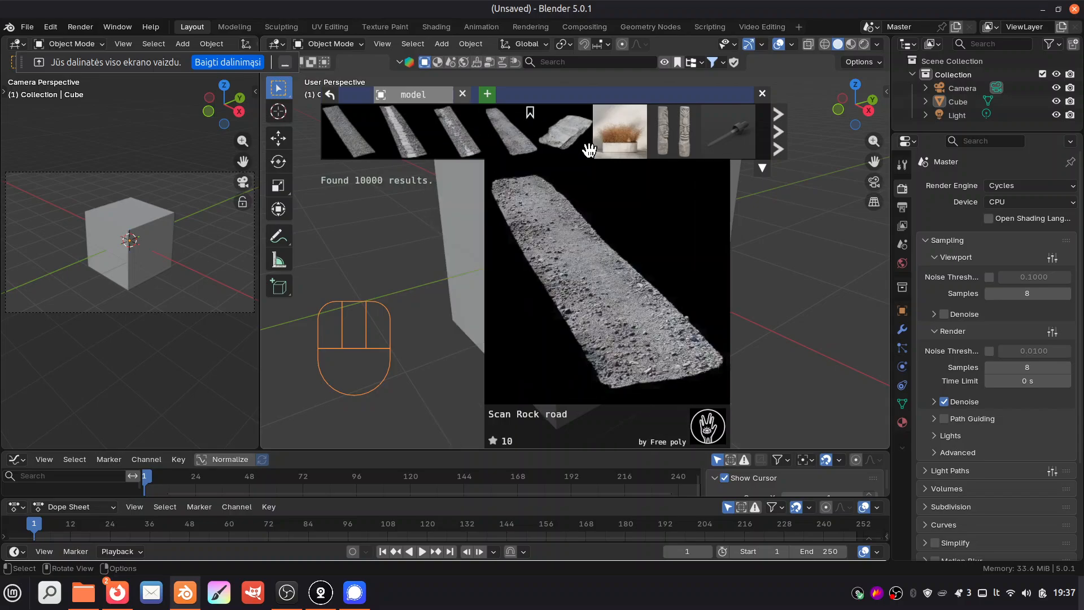
pyautogui.click(779, 135)
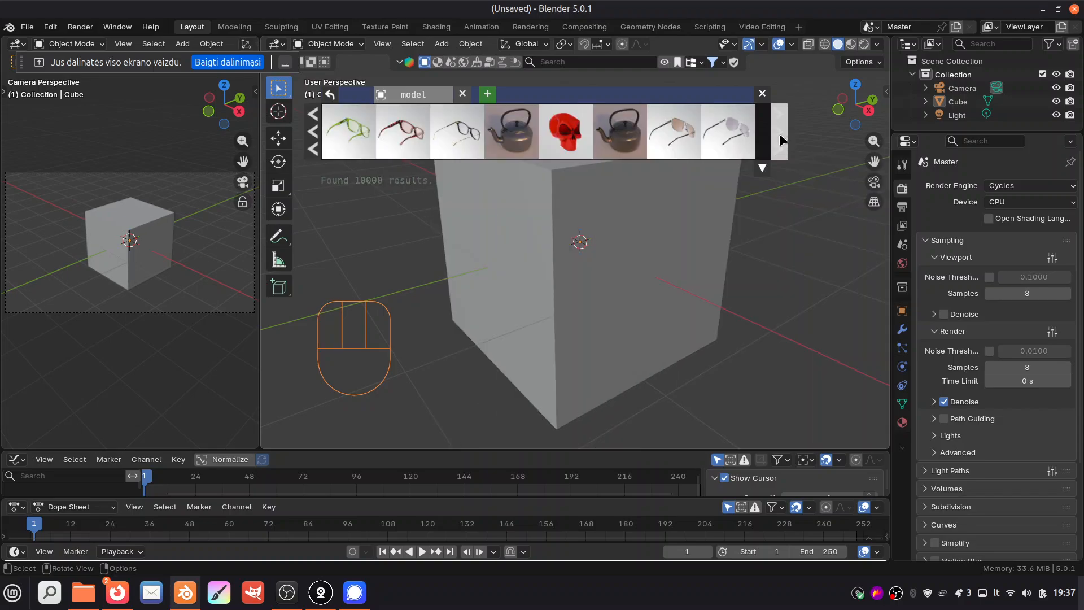
pyautogui.click(779, 133)
pyautogui.click(779, 133)
pyautogui.click(779, 134)
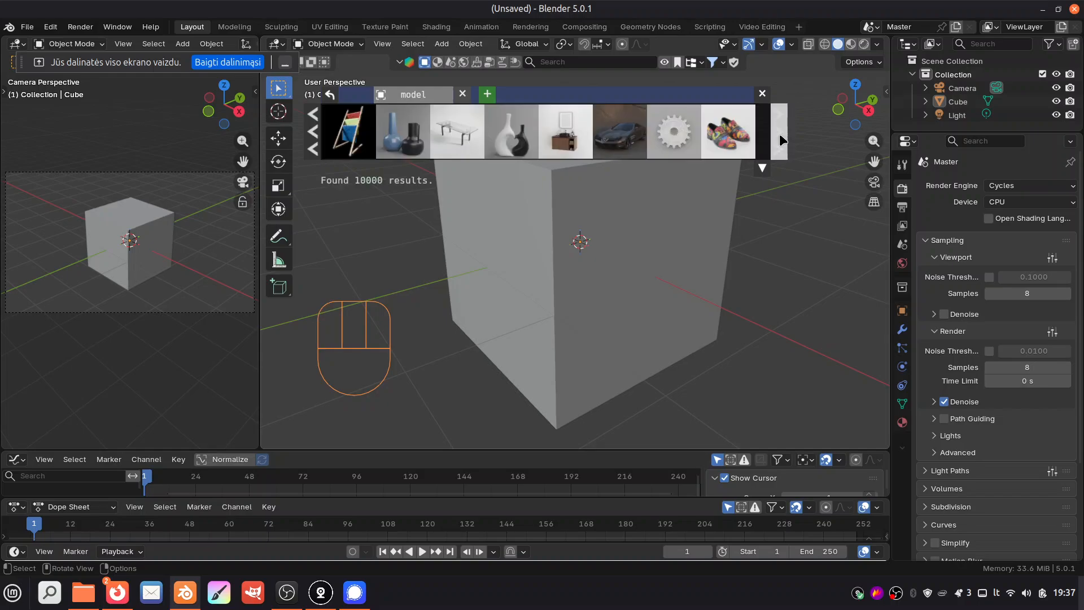
pyautogui.click(778, 136)
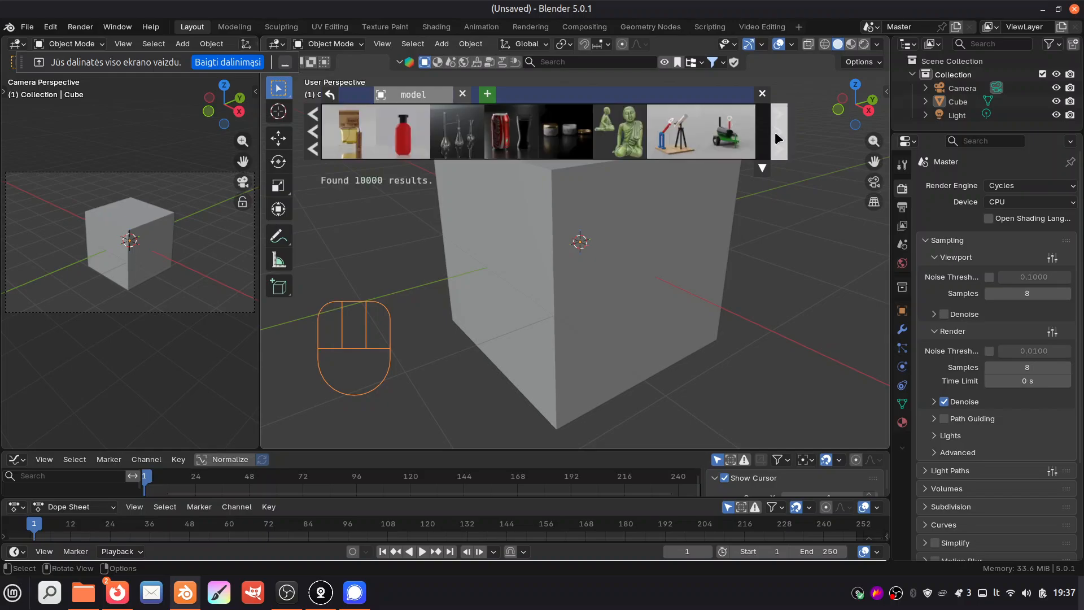
pyautogui.click(778, 136)
pyautogui.click(778, 136)
pyautogui.click(778, 135)
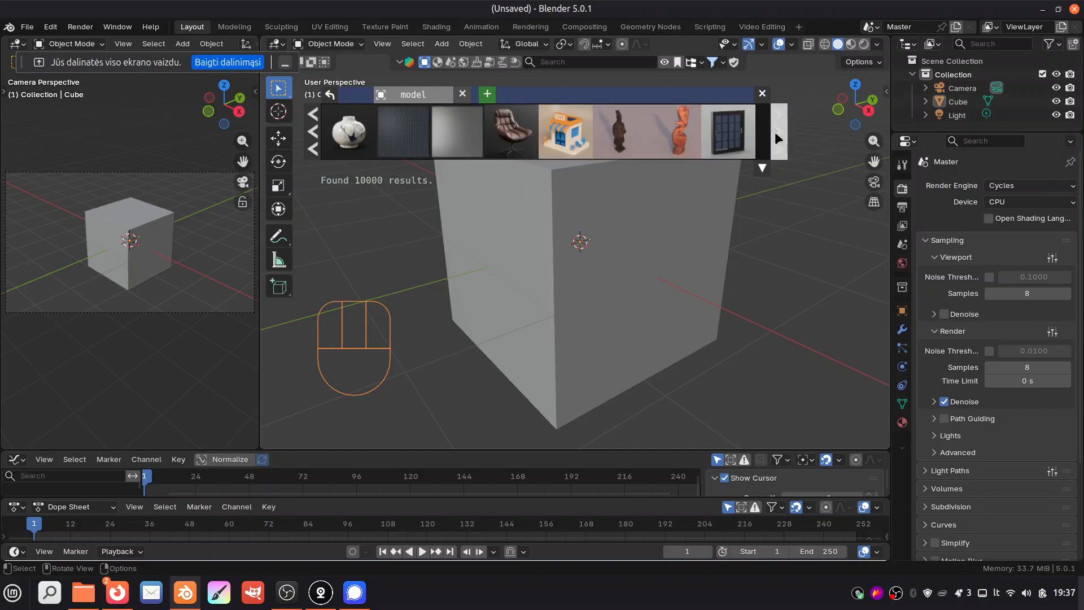
pyautogui.click(777, 135)
pyautogui.click(778, 135)
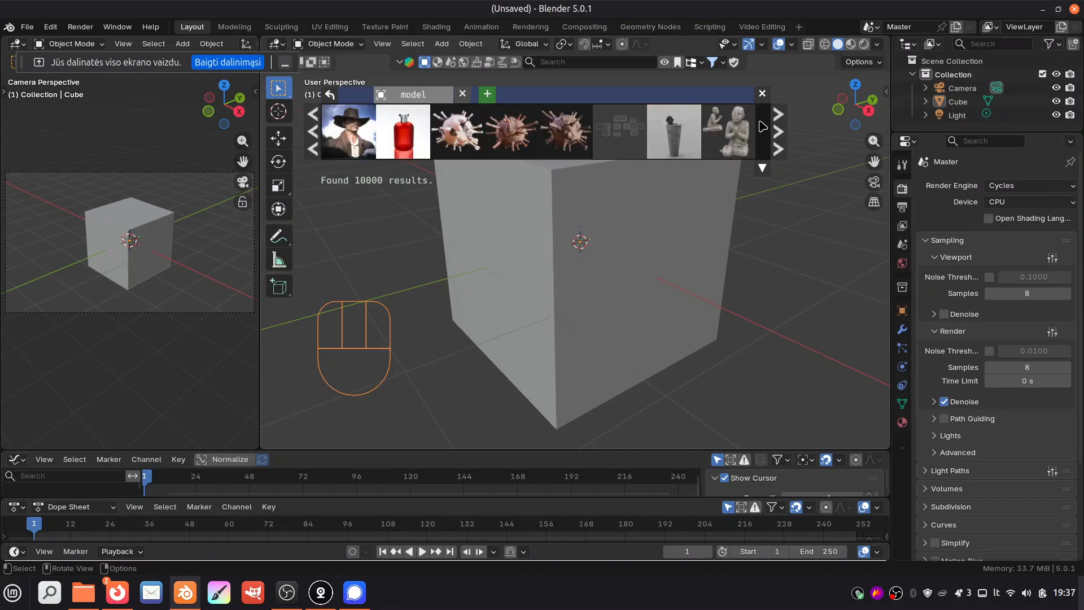
pyautogui.moveTo(717, 136)
# Step: Delete the default Cube from the scene
pyautogui.click(583, 294)
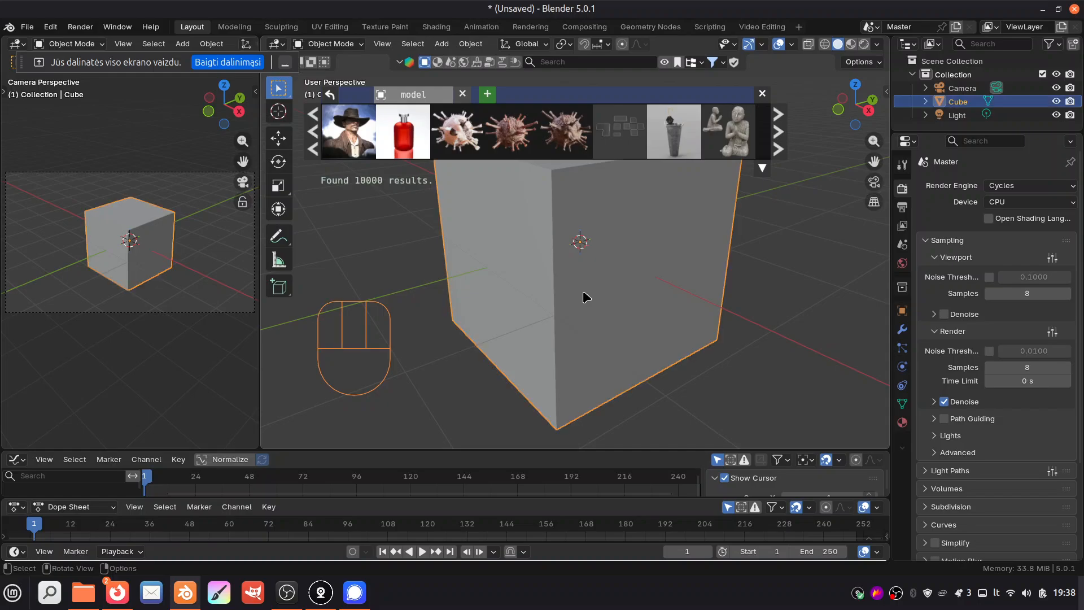
pyautogui.press('Delete')
pyautogui.moveTo(586, 296); pyautogui.dragTo(569, 293, button='middle')
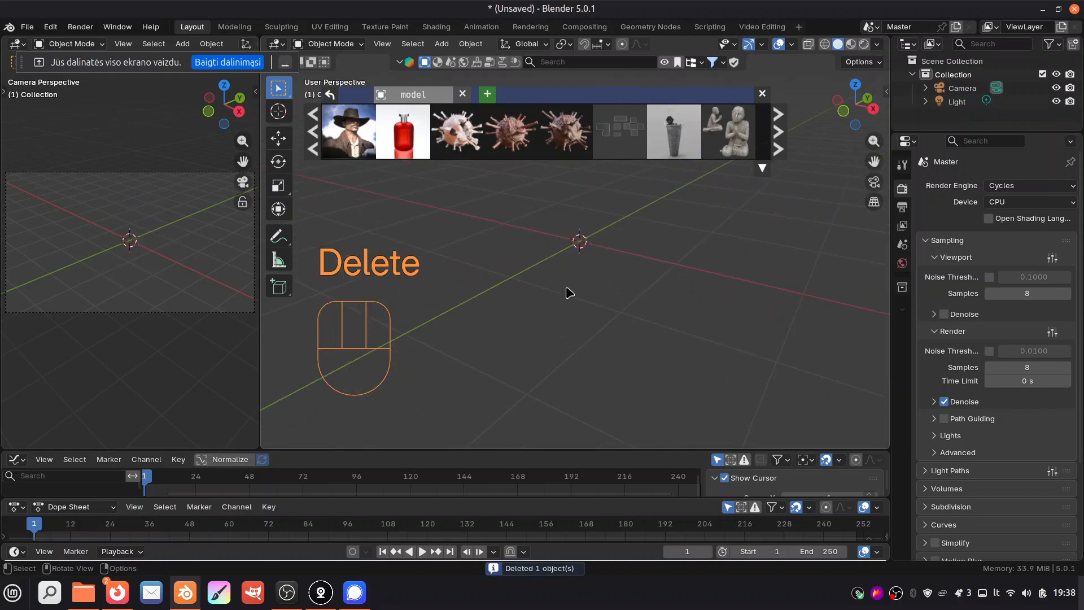
# Step: Search the model library for "table"
pyautogui.click(581, 63)
pyautogui.write('tal')
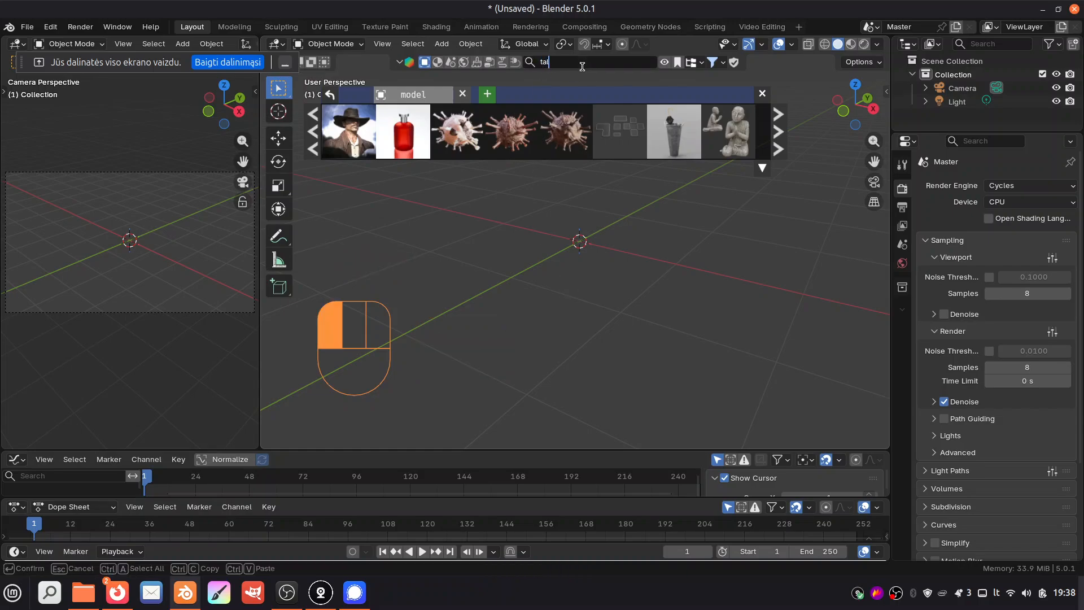
pyautogui.press('BackSpace')
pyautogui.press('BackSpace')
pyautogui.write('able')
pyautogui.click(584, 73)
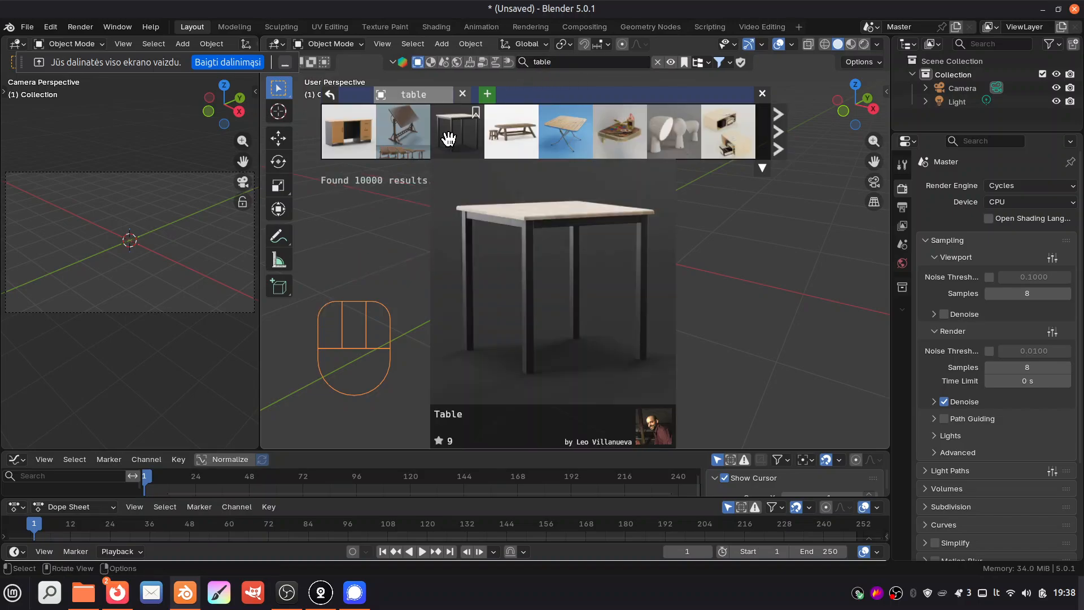
# Step: Preview the table models, add Wooden table and chair to the scene, and switch the main viewport to Material Preview
pyautogui.moveTo(500, 138)
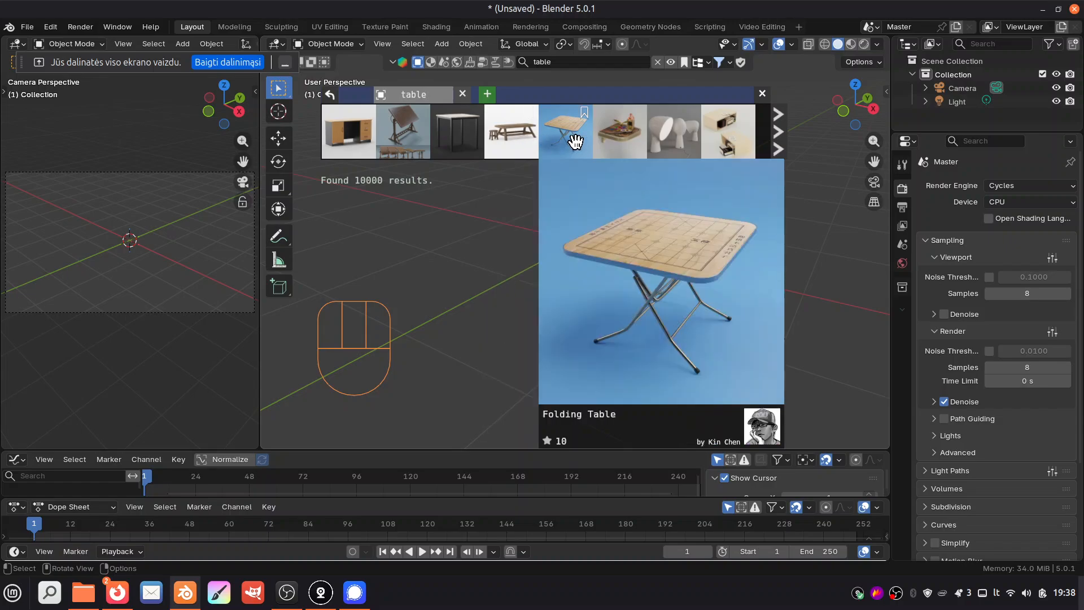
pyautogui.moveTo(632, 139)
pyautogui.moveTo(678, 138)
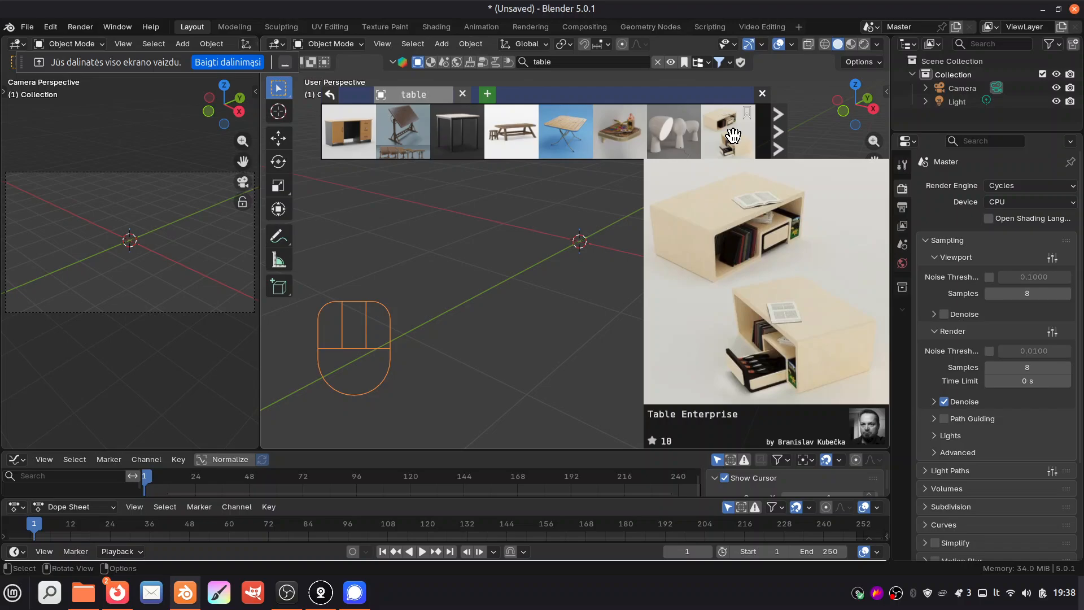
pyautogui.moveTo(418, 139)
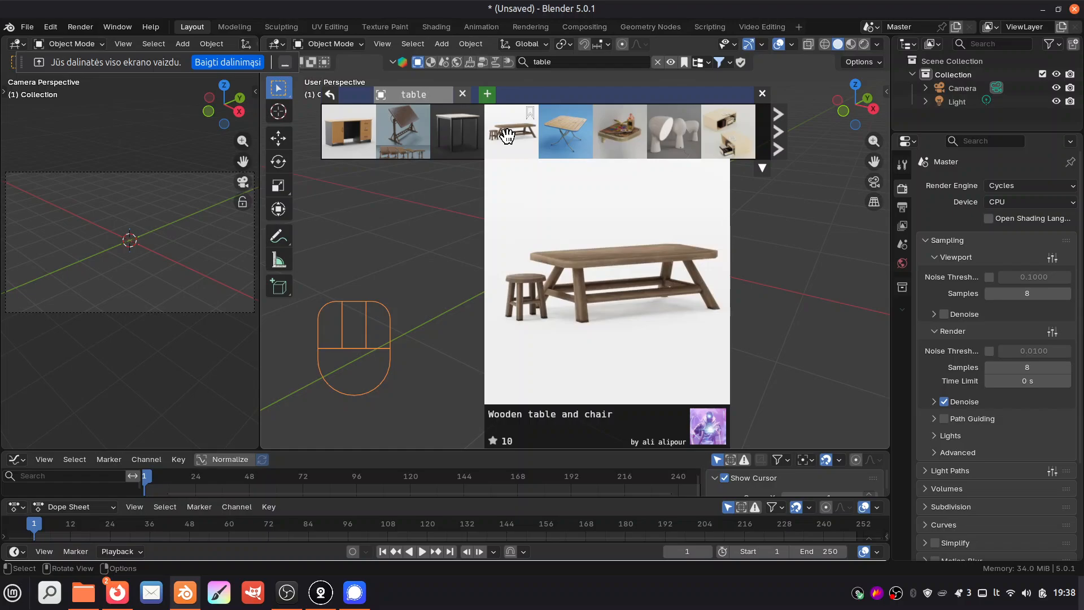
pyautogui.click(507, 135)
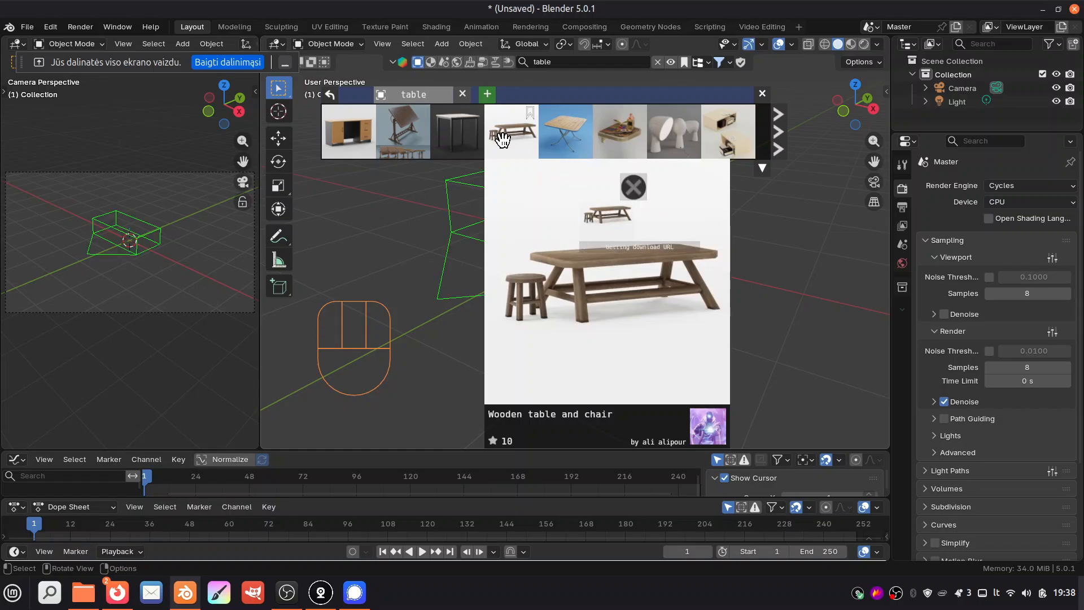
pyautogui.click(851, 44)
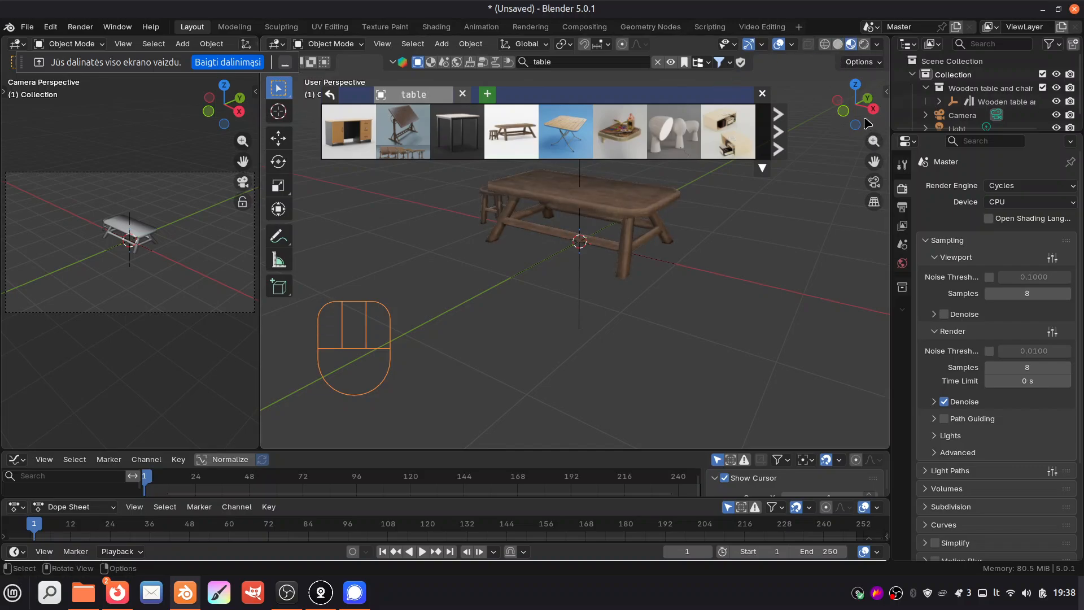
# Step: Search the model library for "candle" and add the Candle pot model at the table's position
pyautogui.moveTo(855, 103); pyautogui.dragTo(895, 132)
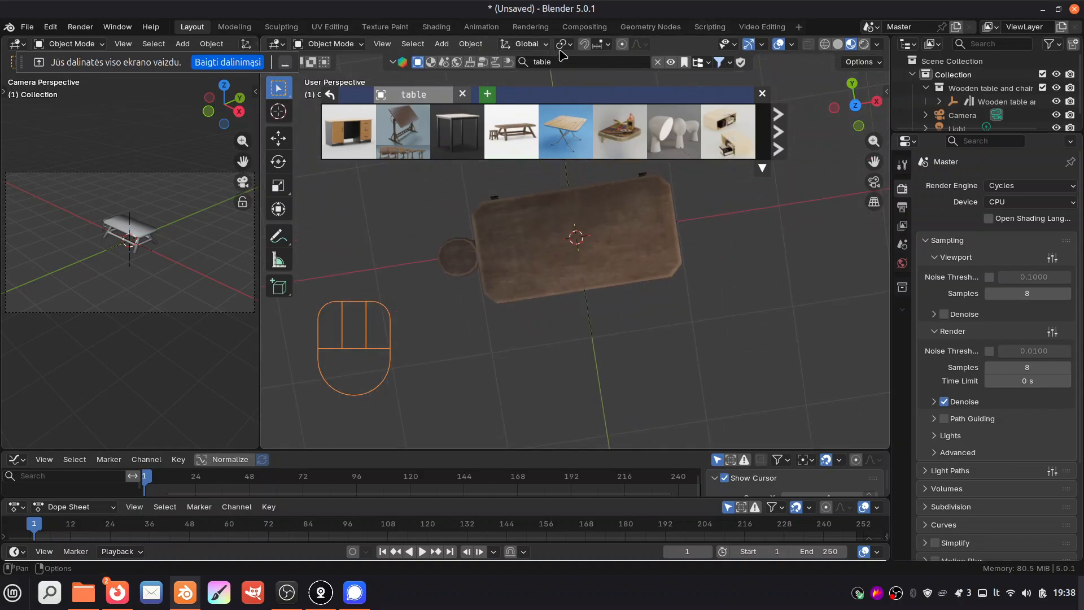
pyautogui.click(570, 62)
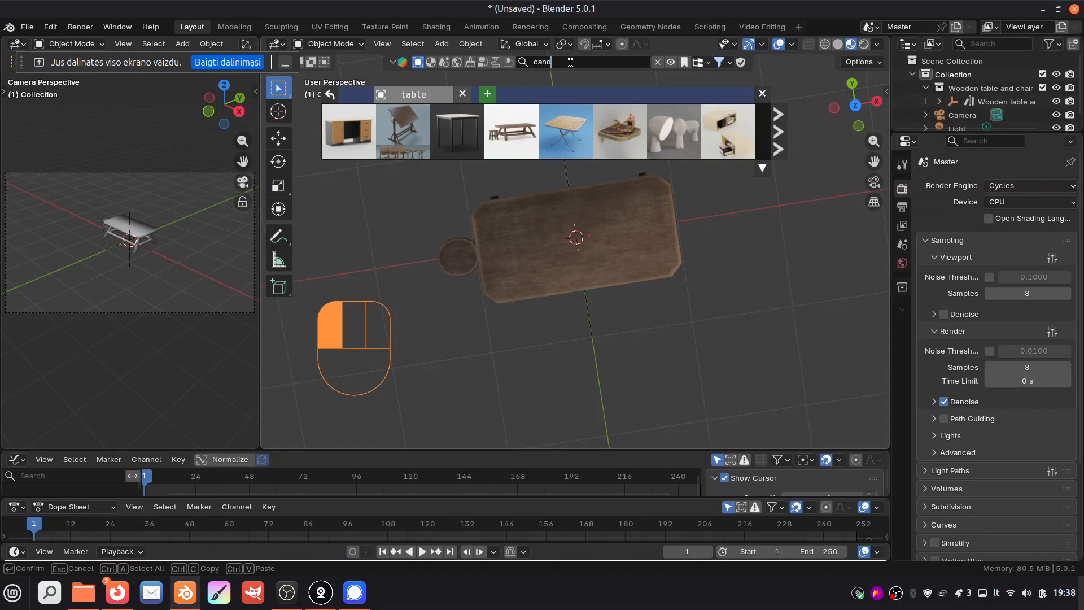
pyautogui.write('candle')
pyautogui.press('Return')
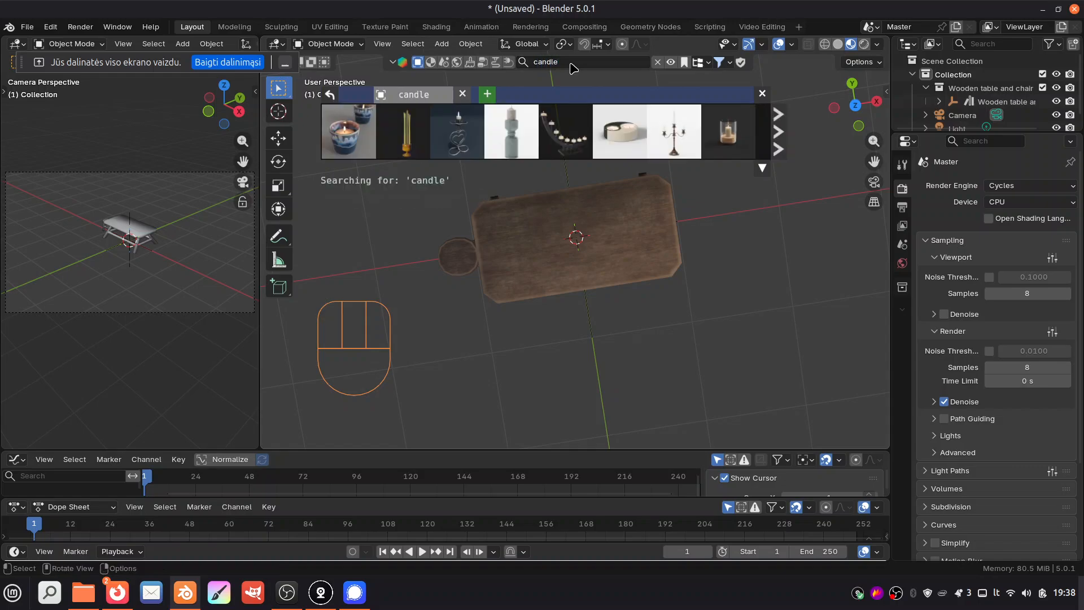
pyautogui.click(352, 140)
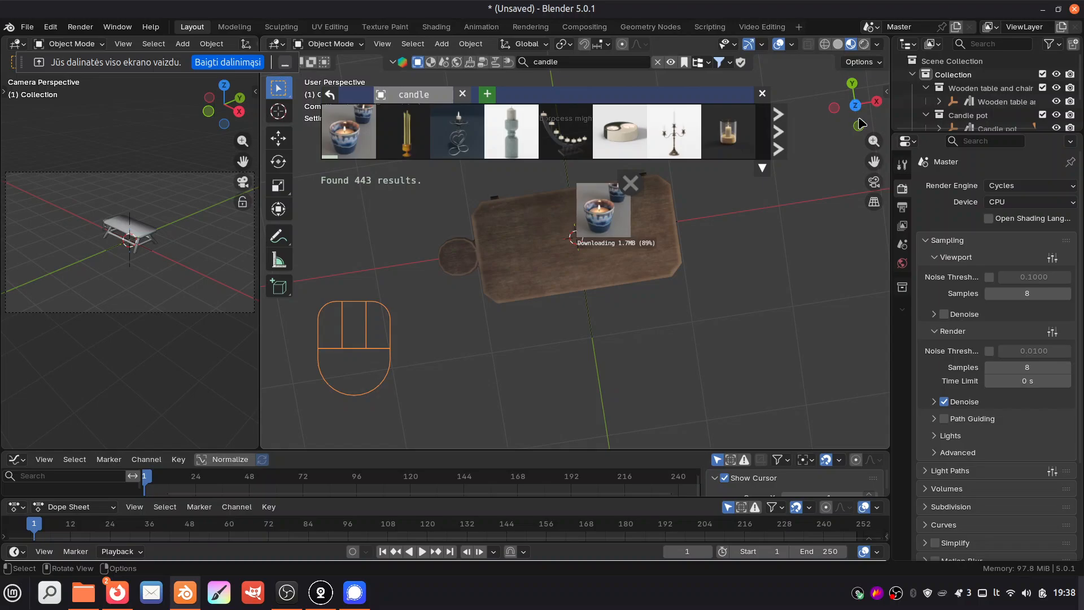
pyautogui.moveTo(856, 109); pyautogui.dragTo(847, 5)
pyautogui.click(577, 277)
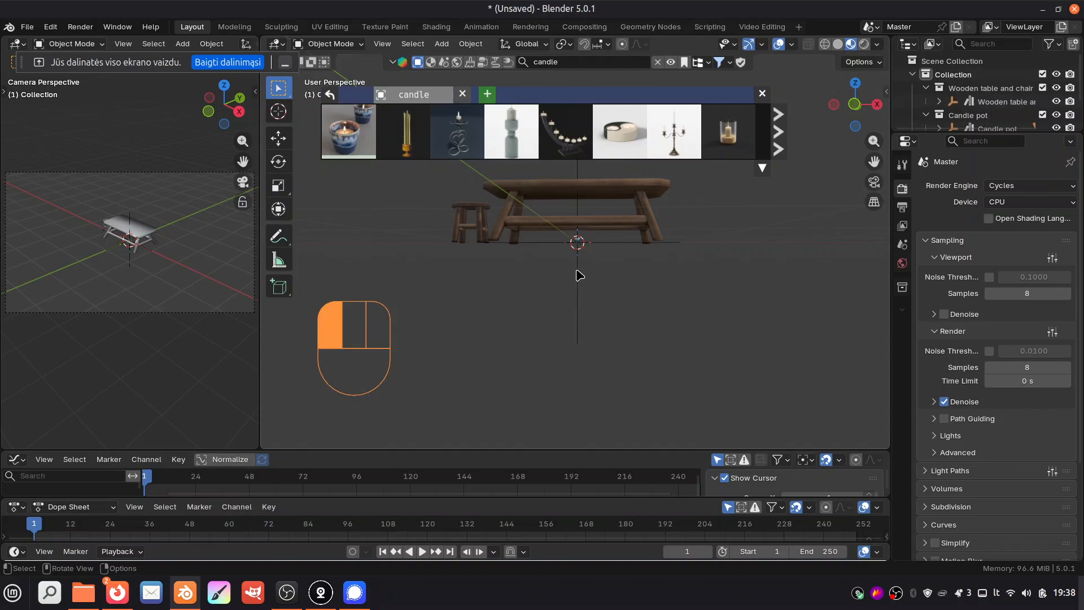
pyautogui.press('g')
pyautogui.press('Escape')
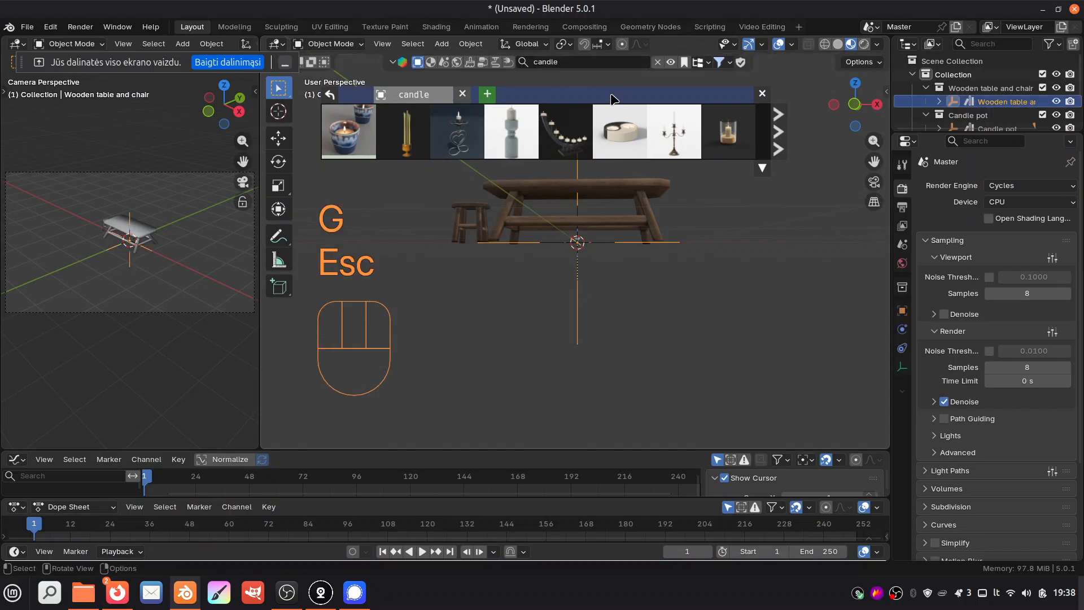
# Step: Turn on snapping and try to move the wooden table along the Z axis
pyautogui.click(584, 44)
pyautogui.press('g')
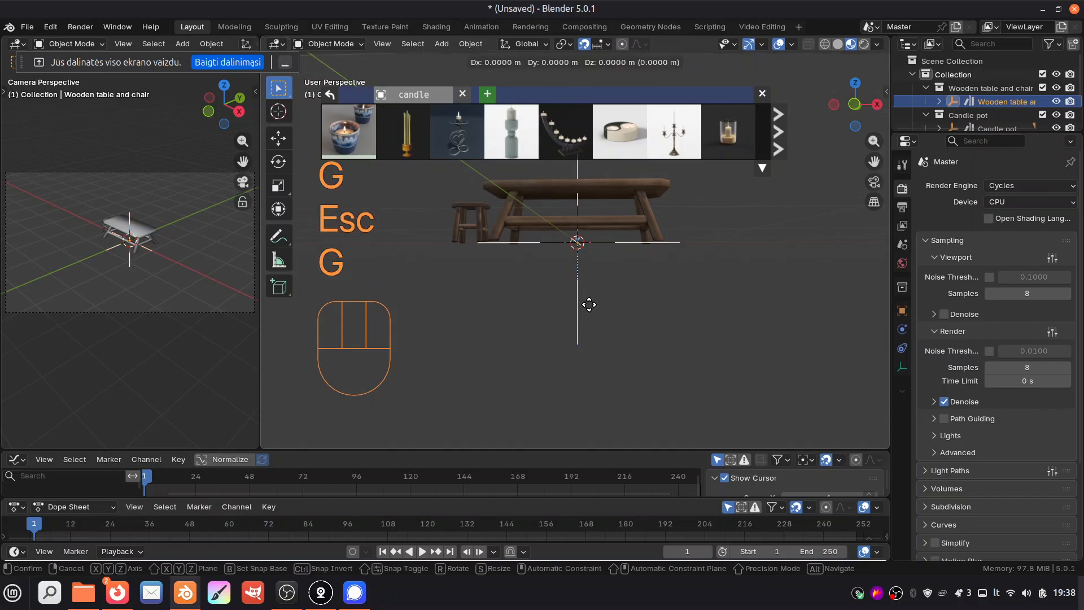
pyautogui.press('z')
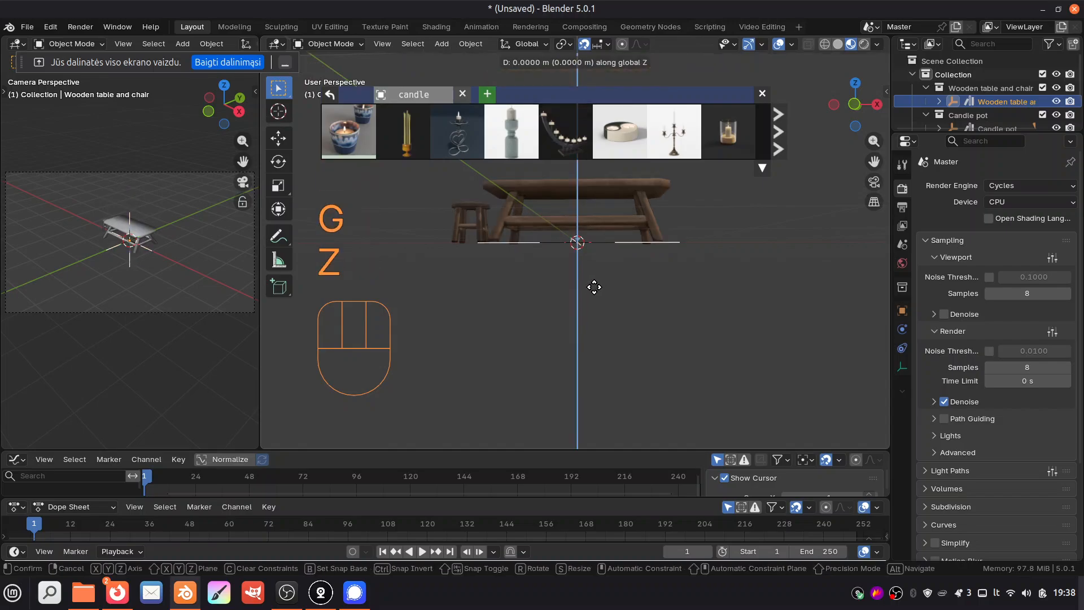
pyautogui.press('Escape')
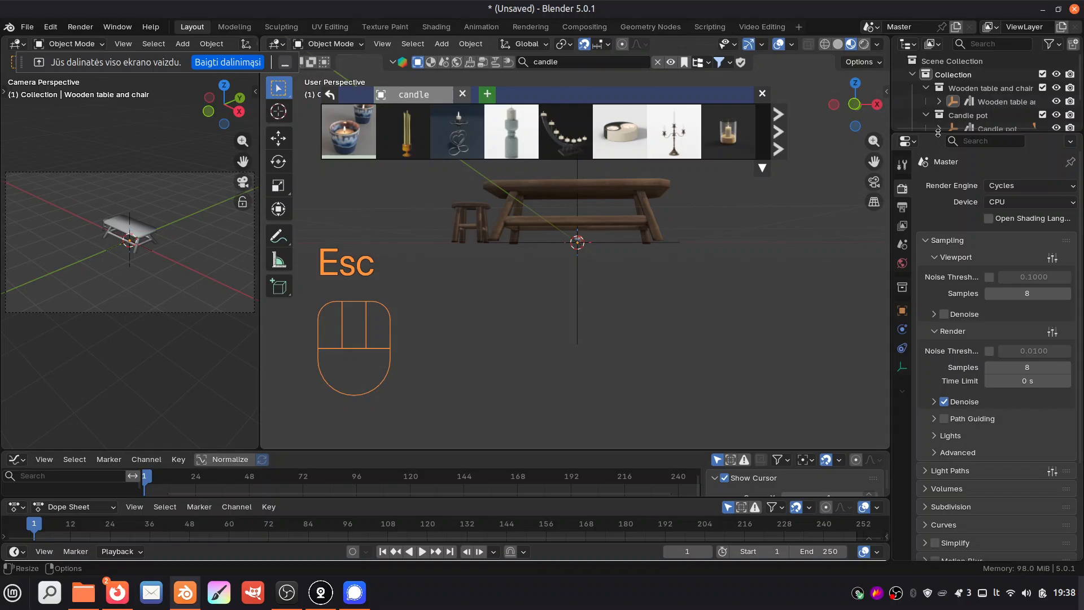
# Step: Enlarge the Outliner, select the Candle pot collection's object, and raise it along the Z axis above the table
pyautogui.moveTo(938, 132); pyautogui.dragTo(938, 227)
pyautogui.click(968, 115)
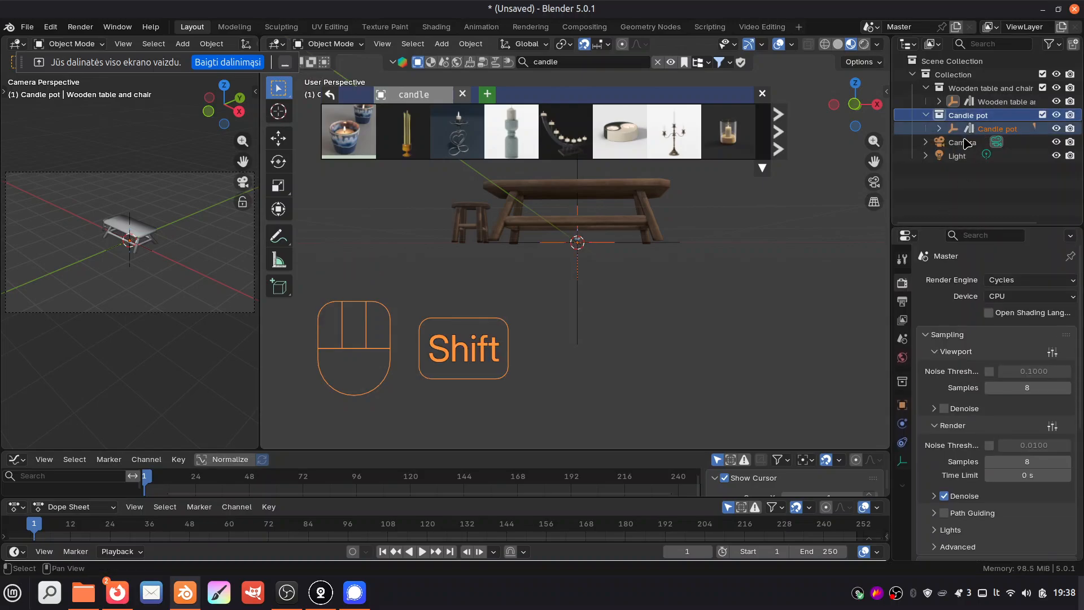
pyautogui.press('g')
pyautogui.press('z')
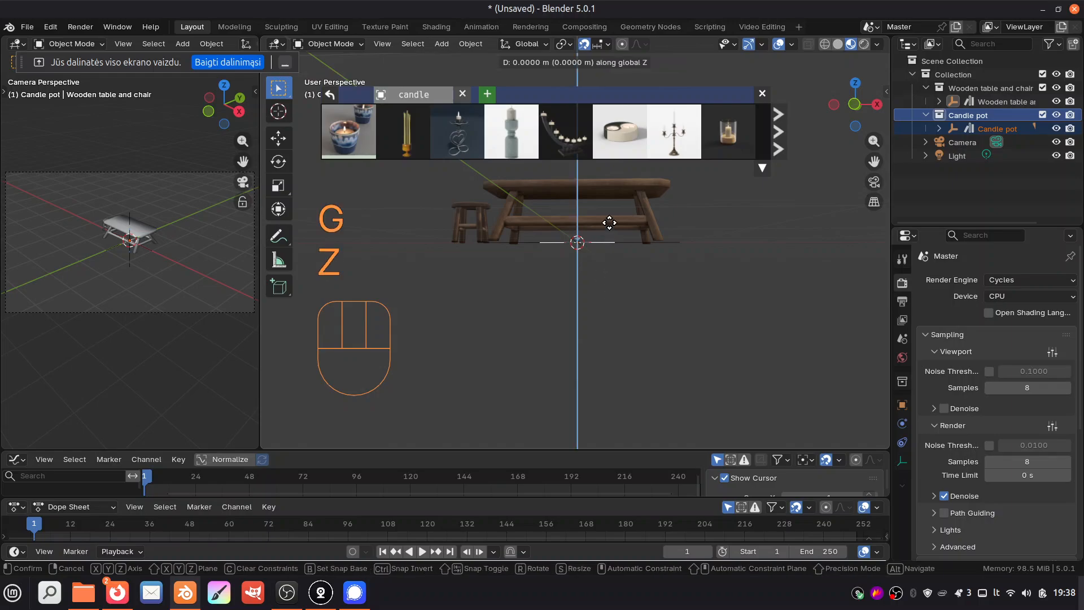
pyautogui.click(608, 219)
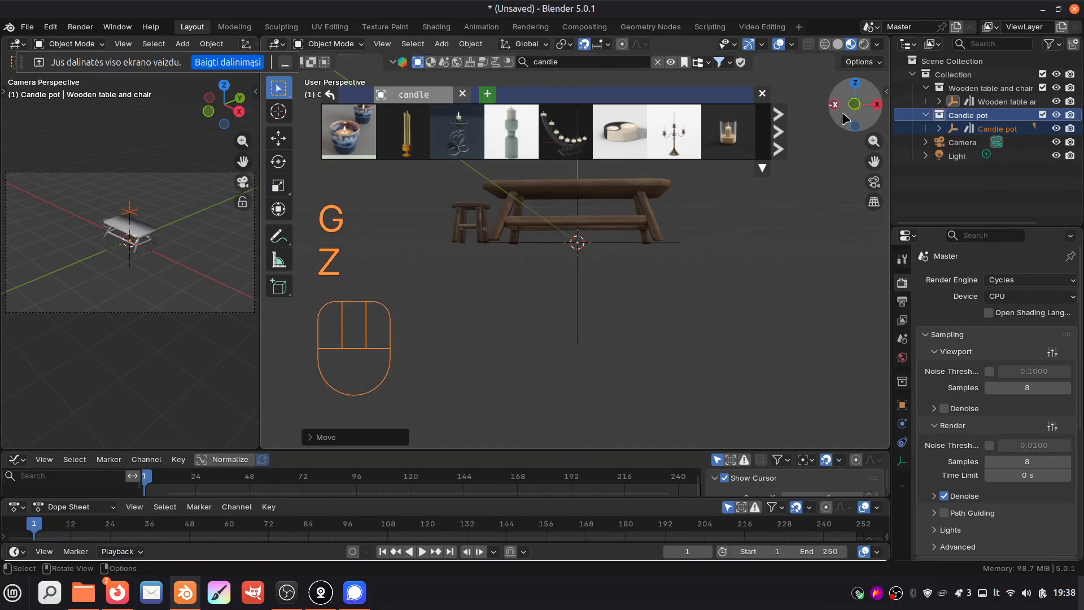
# Step: Hide the asset bar, lower the Candle pot about 0.44 m along Z onto the tabletop, and check it in right orthographic view
pyautogui.moveTo(860, 106); pyautogui.dragTo(973, 124)
pyautogui.click(671, 62)
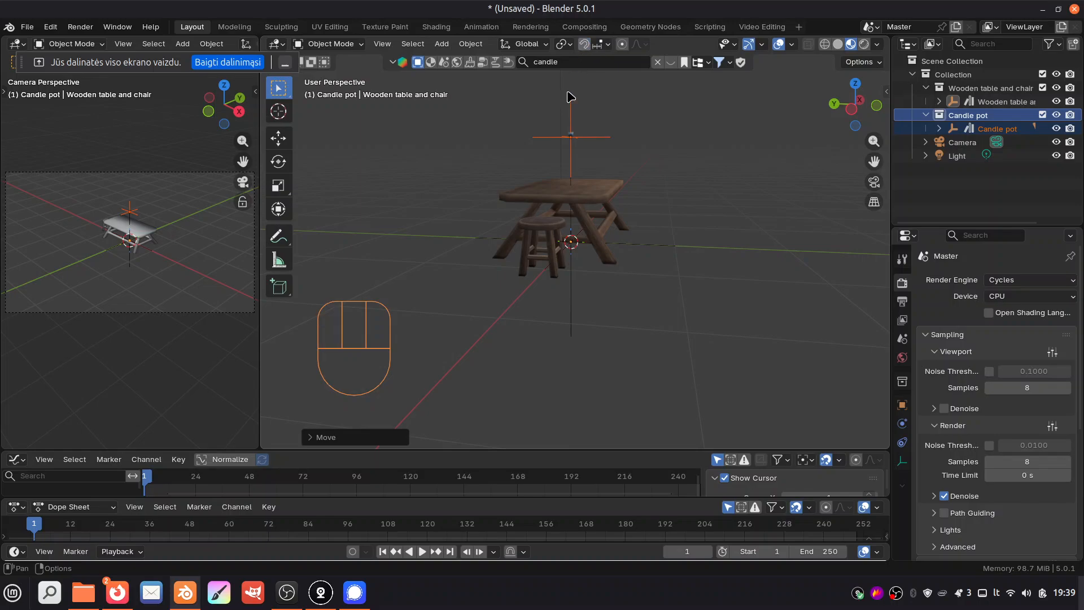
pyautogui.press('g')
pyautogui.press('z')
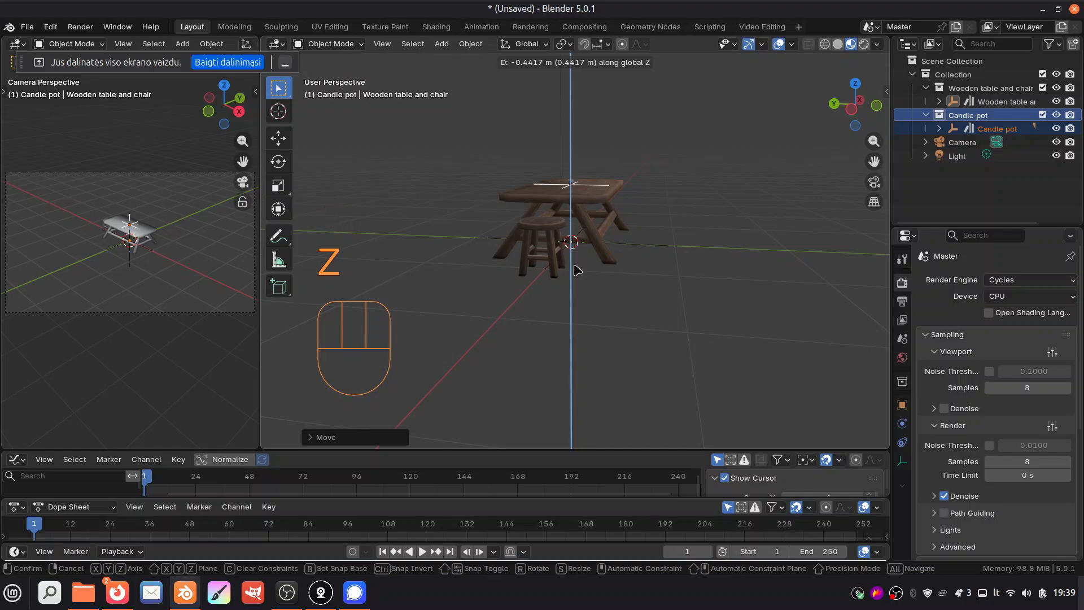
pyautogui.click(577, 270)
pyautogui.press('KP_3')
pyautogui.scroll(4, 577, 198)
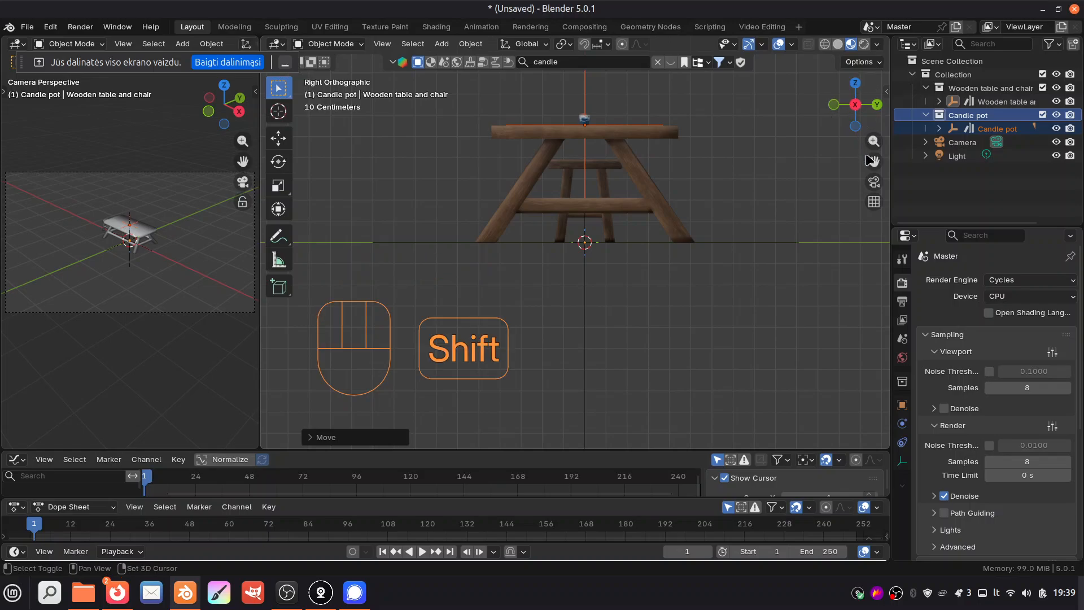
# Step: Scale the Candle pot up uniformly on the tabletop and deselect it
pyautogui.keyDown('shift'); pyautogui.moveTo(873, 142); pyautogui.dragTo(876, 345); pyautogui.keyUp('shift')
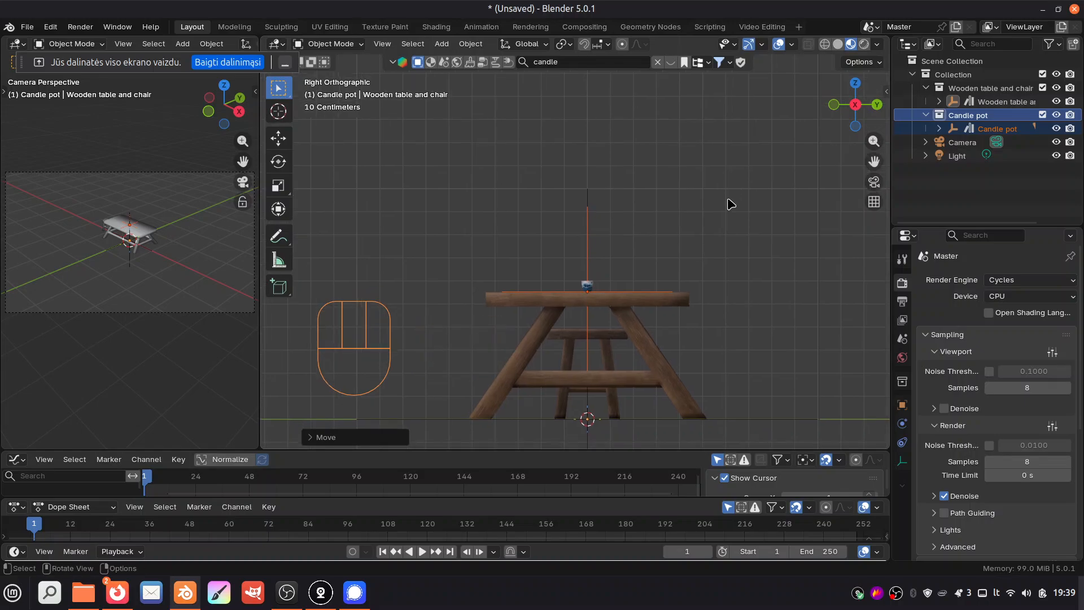
pyautogui.moveTo(726, 201); pyautogui.dragTo(564, 317, button='middle')
pyautogui.scroll(4, 580, 293)
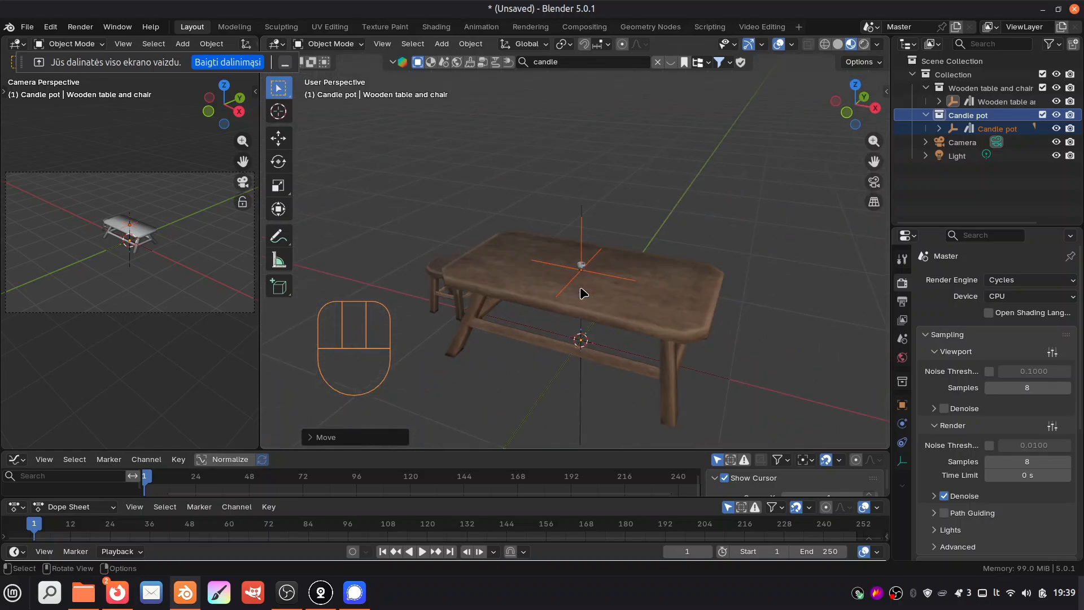
pyautogui.scroll(4, 625, 315)
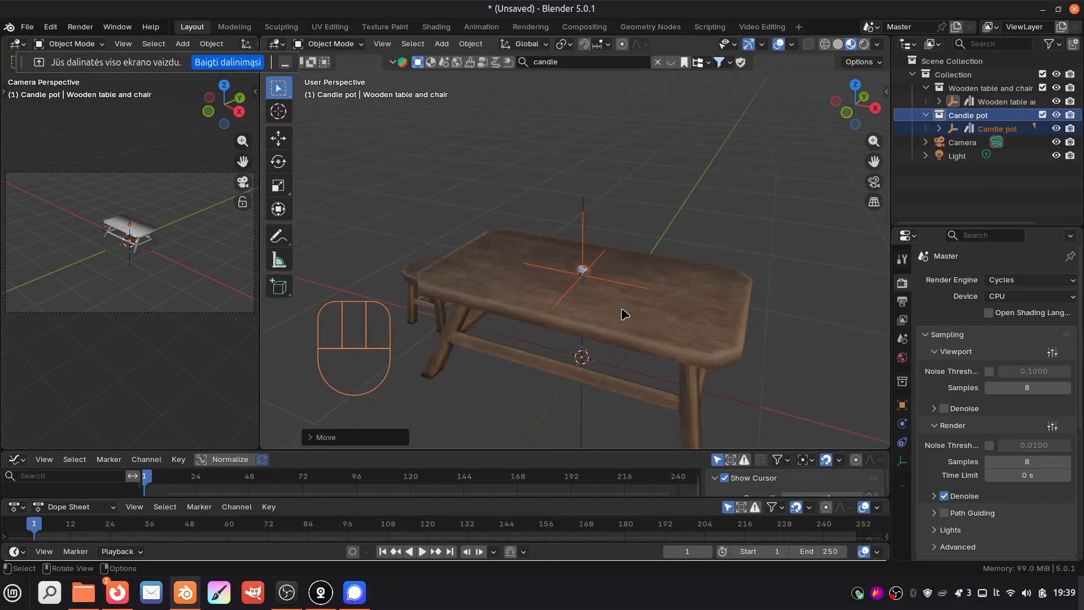
pyautogui.scroll(-3, 625, 314)
pyautogui.scroll(5, 625, 314)
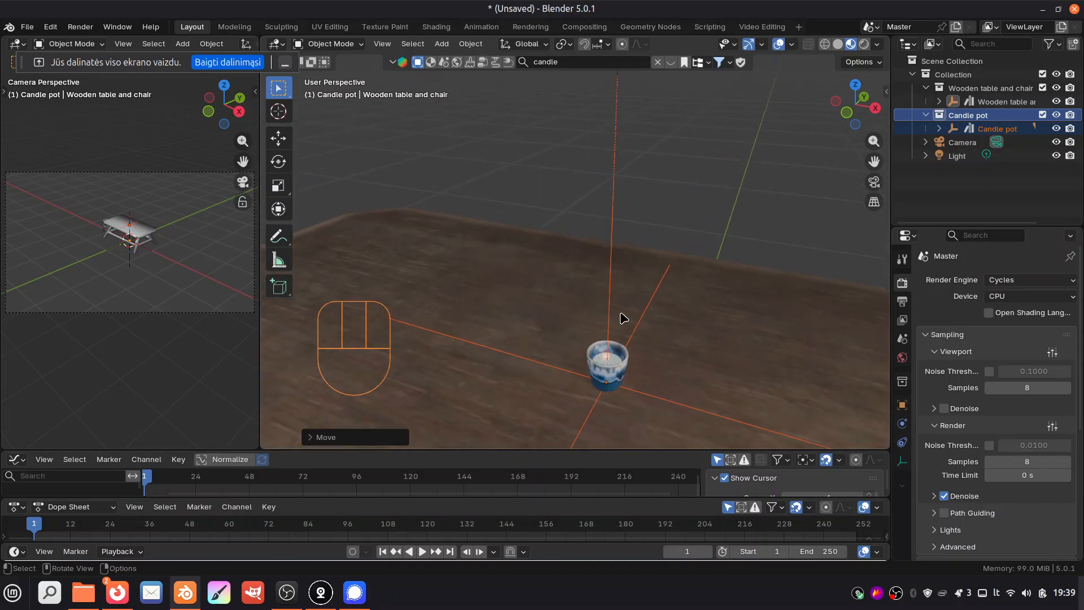
pyautogui.scroll(-3, 624, 318)
pyautogui.press('s')
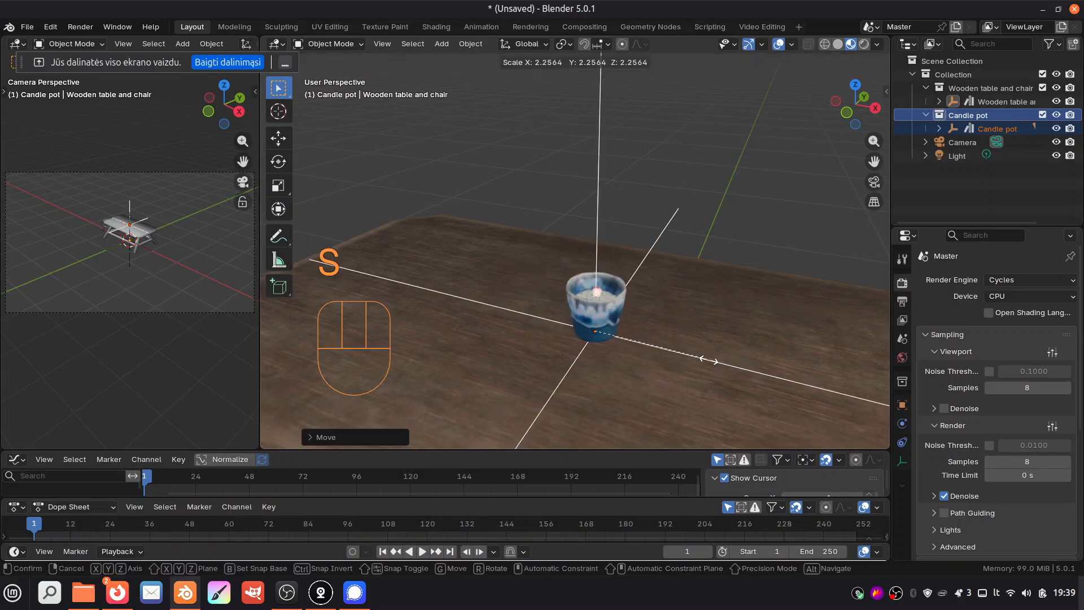
pyautogui.click(758, 210)
pyautogui.click(751, 204)
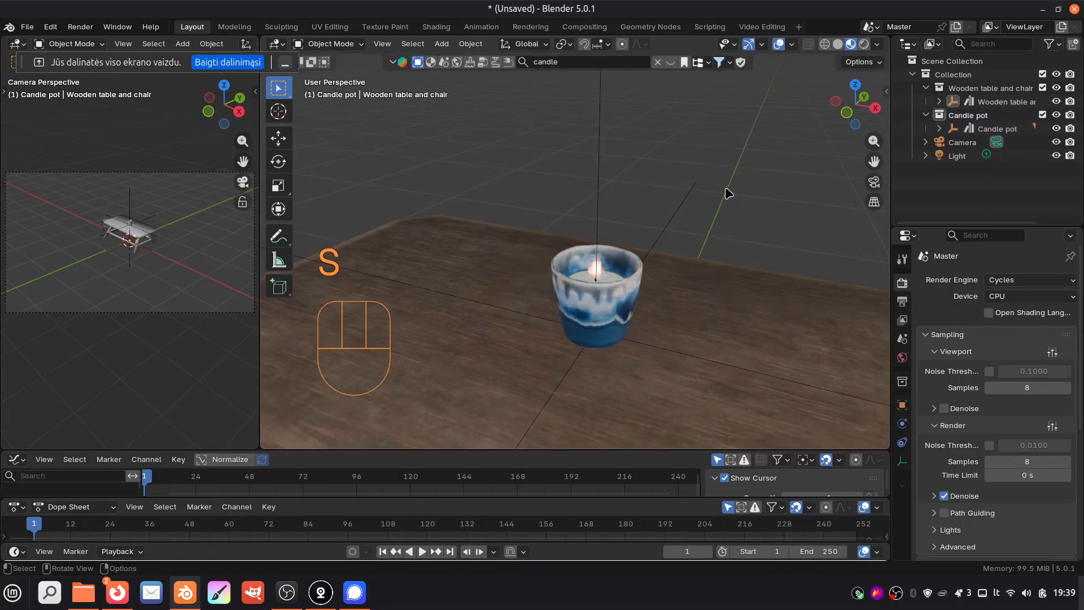
# Step: Play the animation briefly, scrub through the timeline to check the candle flame, and return to frame 2
pyautogui.click(421, 552)
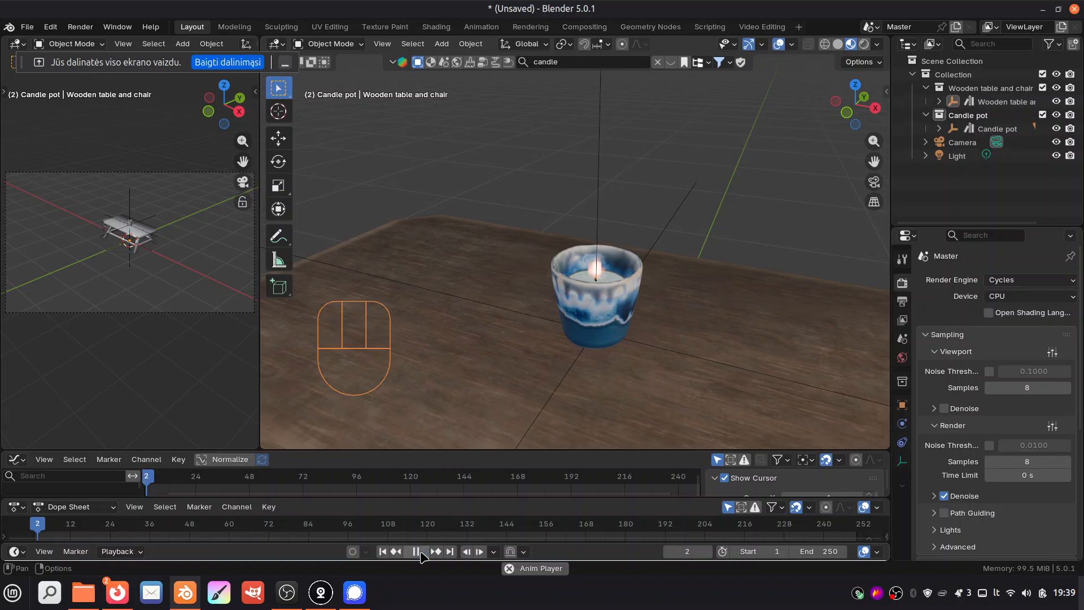
pyautogui.click(422, 553)
pyautogui.click(383, 531)
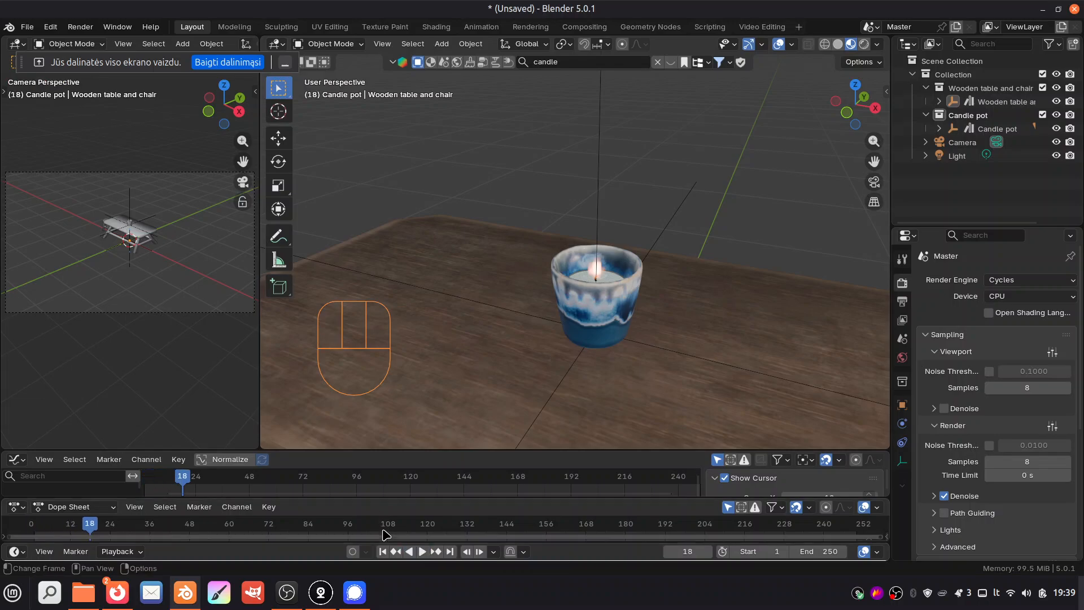
pyautogui.click(466, 533)
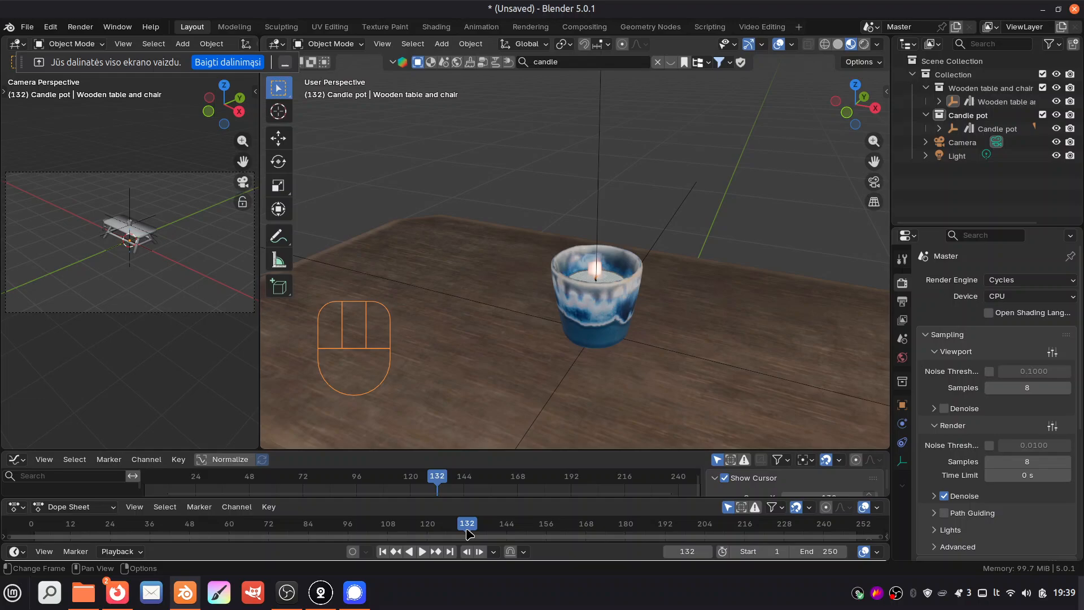
pyautogui.click(552, 534)
pyautogui.click(612, 530)
pyautogui.click(685, 533)
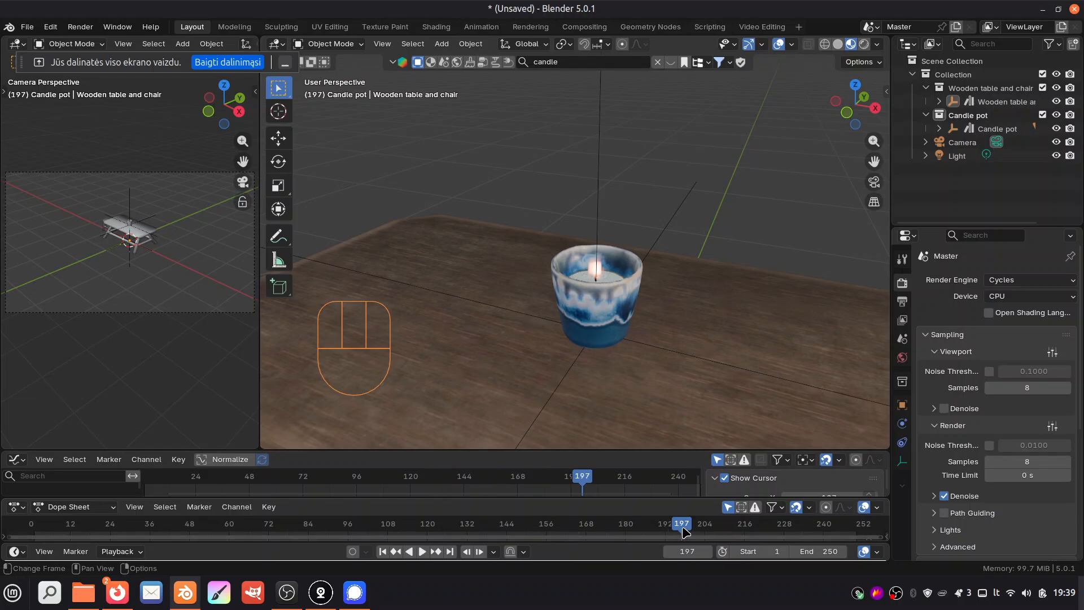
pyautogui.click(786, 533)
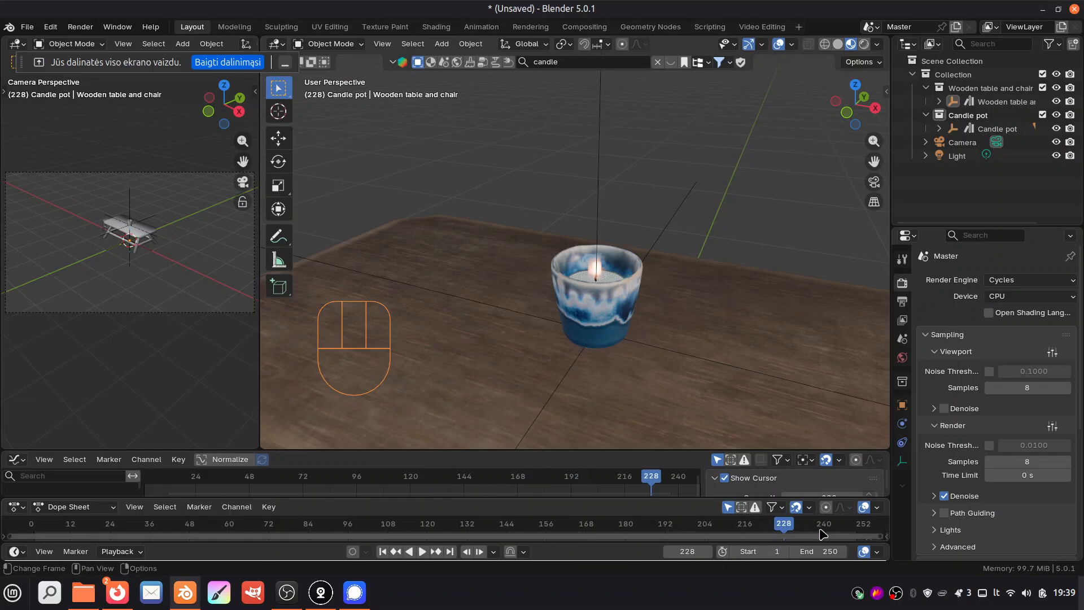
pyautogui.click(866, 531)
pyautogui.moveTo(276, 532); pyautogui.dragTo(37, 529)
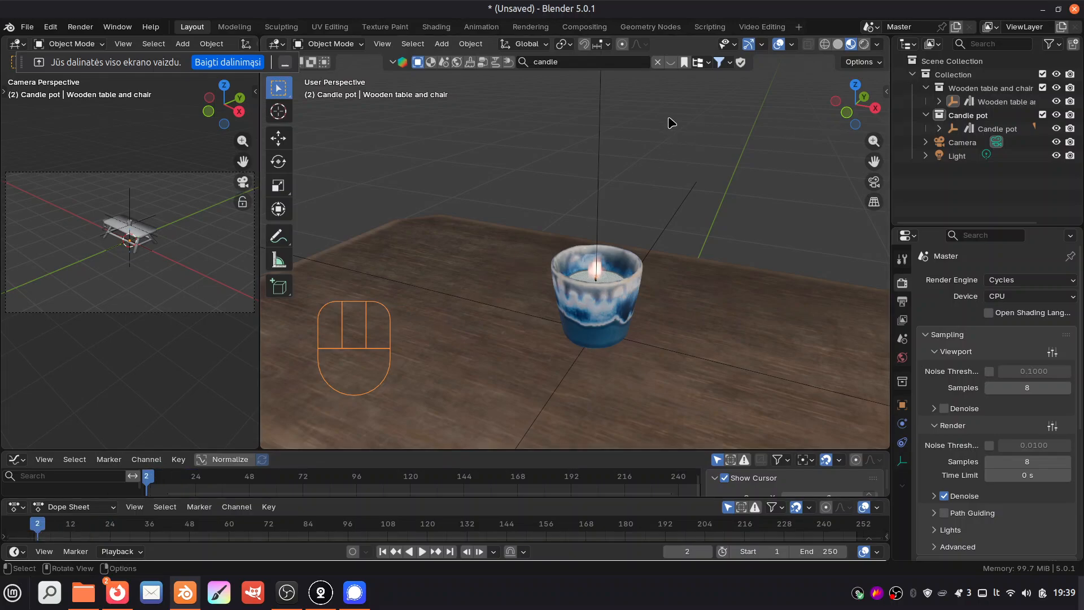
# Step: Switch to camera view, select the camera, and enable locking the camera to the view
pyautogui.press('KP_0')
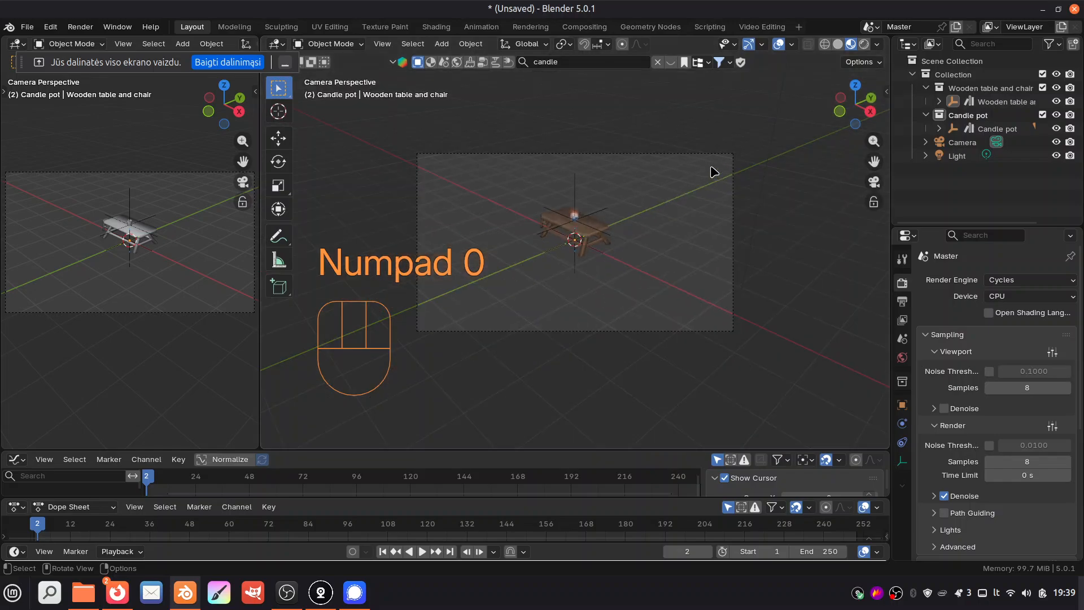
pyautogui.click(692, 375)
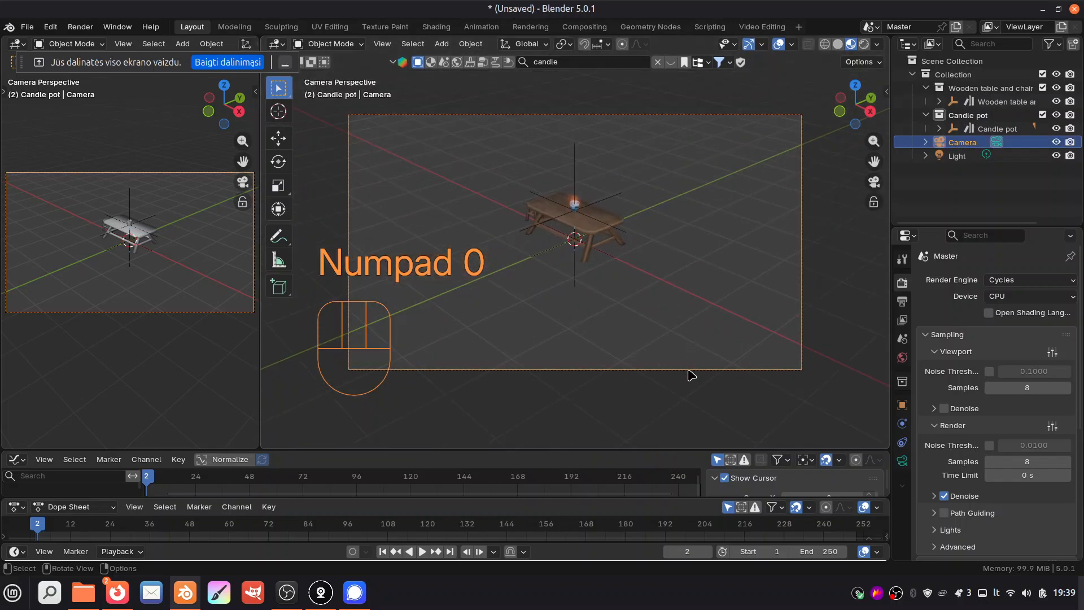
pyautogui.press('n')
pyautogui.click(881, 167)
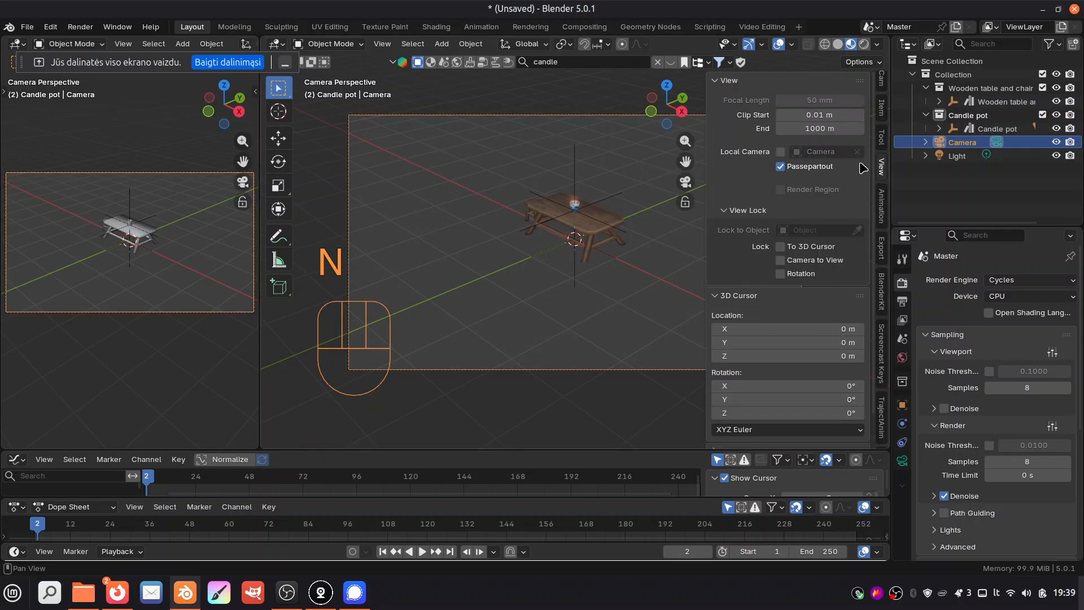
pyautogui.click(781, 259)
# Step: Reframe the camera to a low close-up of the Candle pot on the table, hide the sidebar, and deselect the camera
pyautogui.scroll(5, 573, 228)
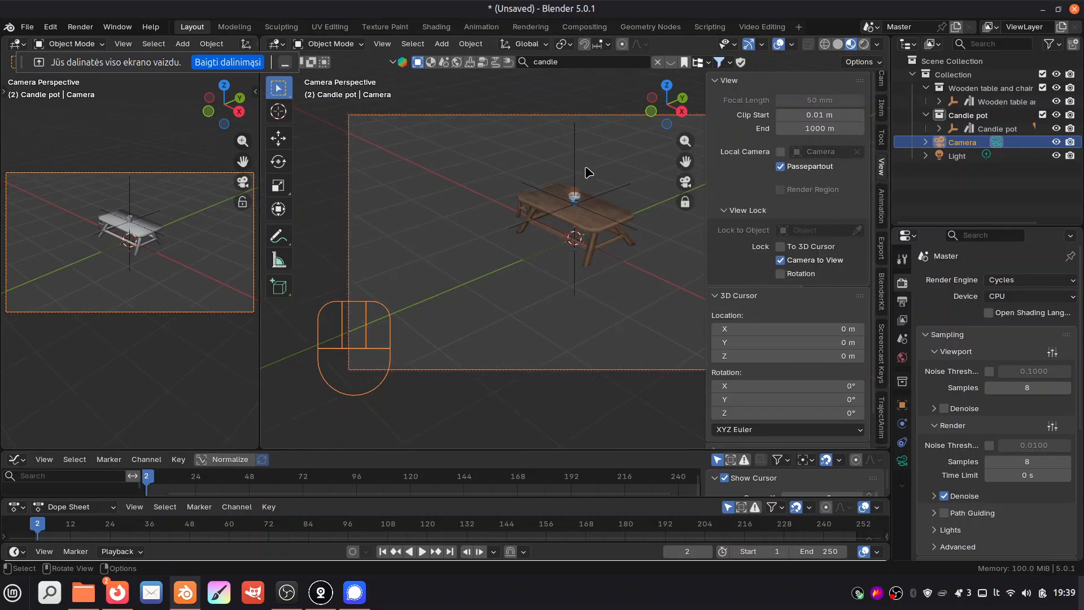
pyautogui.keyDown('shift'); pyautogui.moveTo(497, 254); pyautogui.dragTo(434, 435, button='middle'); pyautogui.keyUp('shift')
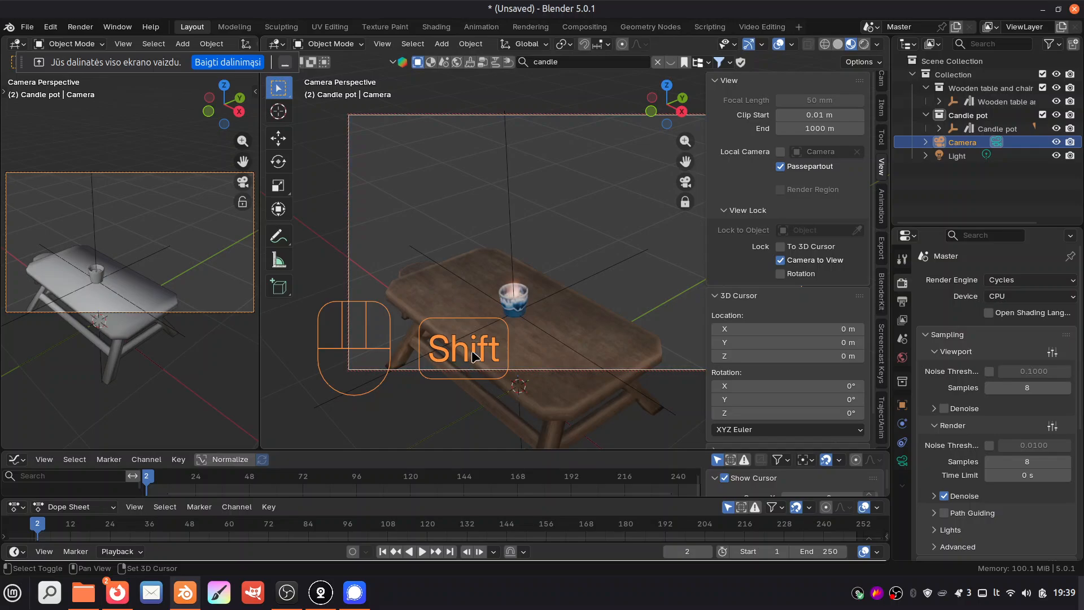
pyautogui.moveTo(474, 356); pyautogui.dragTo(499, 234, button='middle')
pyautogui.scroll(4, 499, 235)
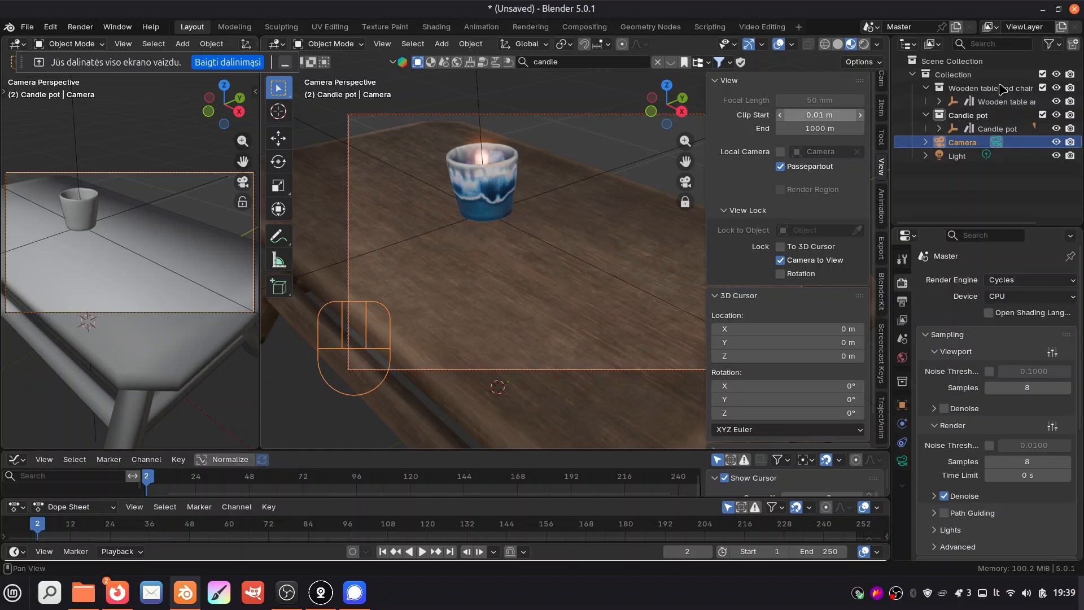
pyautogui.press('n')
pyautogui.moveTo(841, 110); pyautogui.dragTo(811, 131)
pyautogui.press('shift')
pyautogui.click(814, 124)
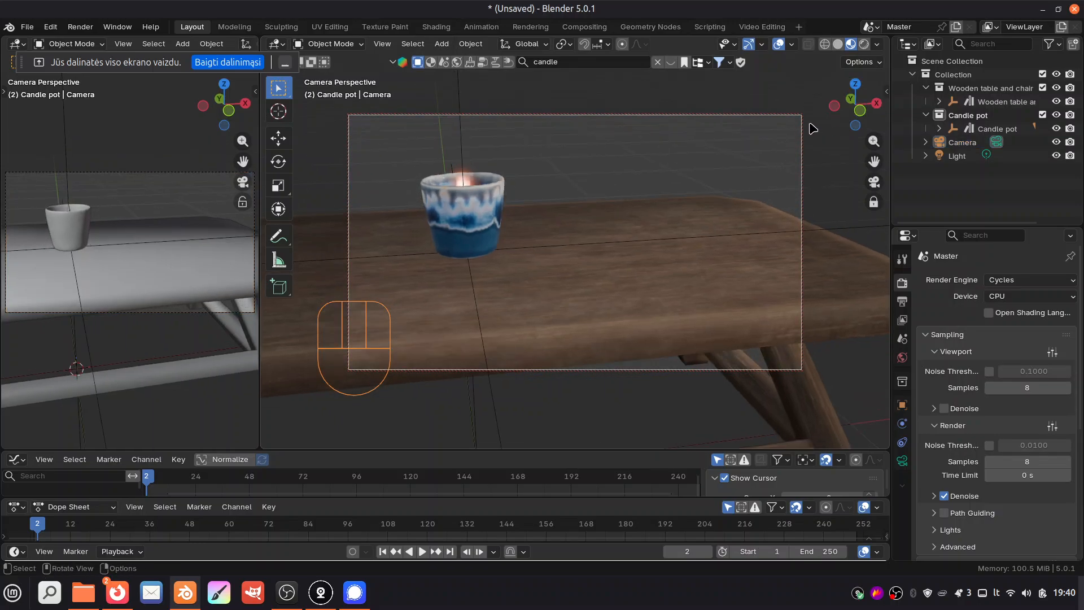
# Step: Leave camera view and examine the camera's placement around the table from several angles
pyautogui.press('KP_0')
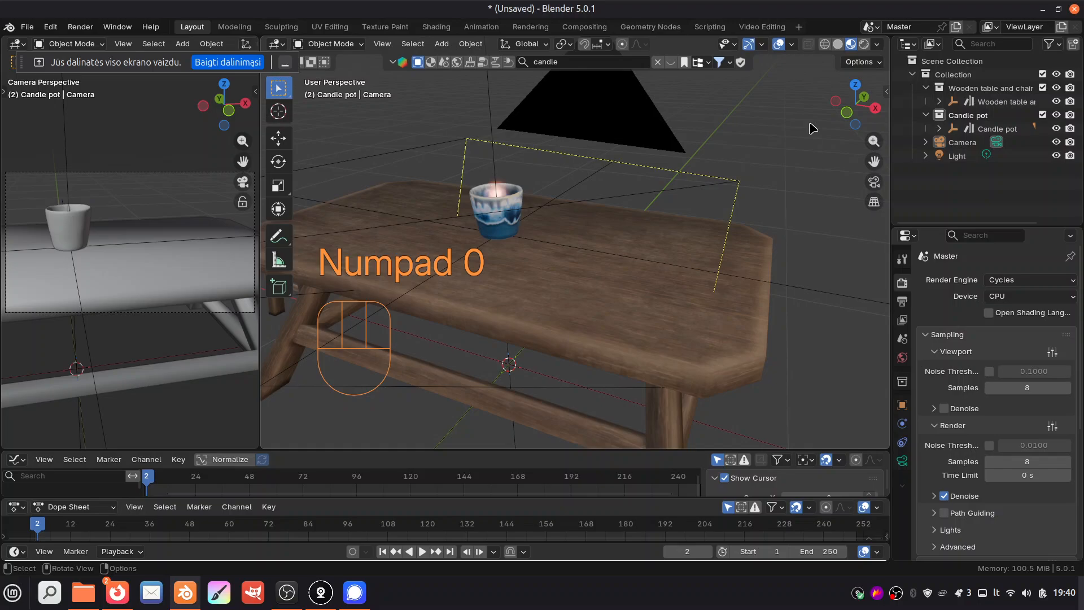
pyautogui.moveTo(833, 108); pyautogui.dragTo(765, 116)
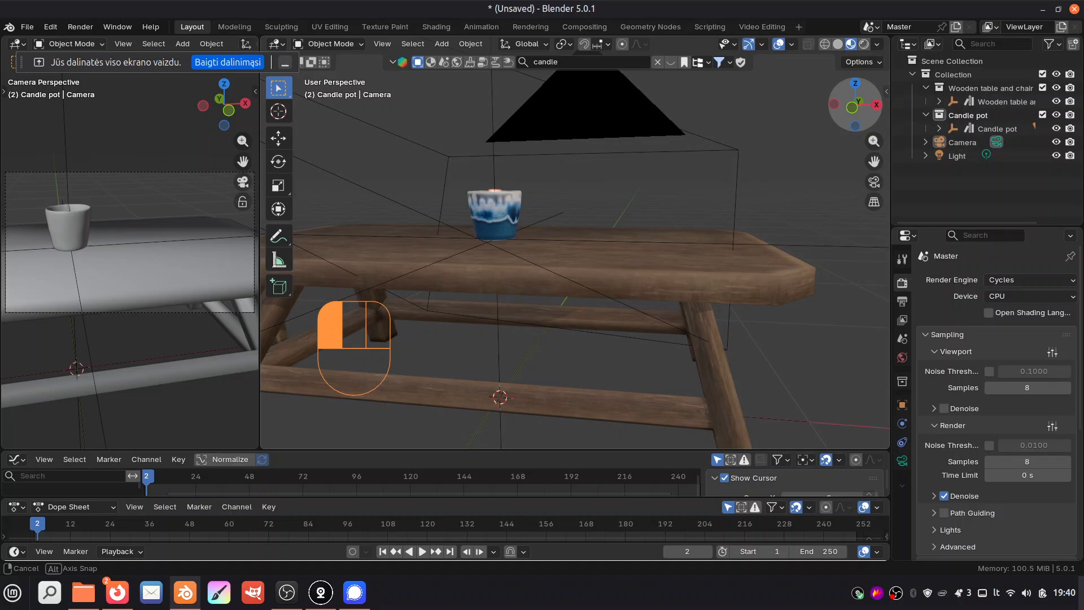
pyautogui.moveTo(765, 116); pyautogui.dragTo(882, 111)
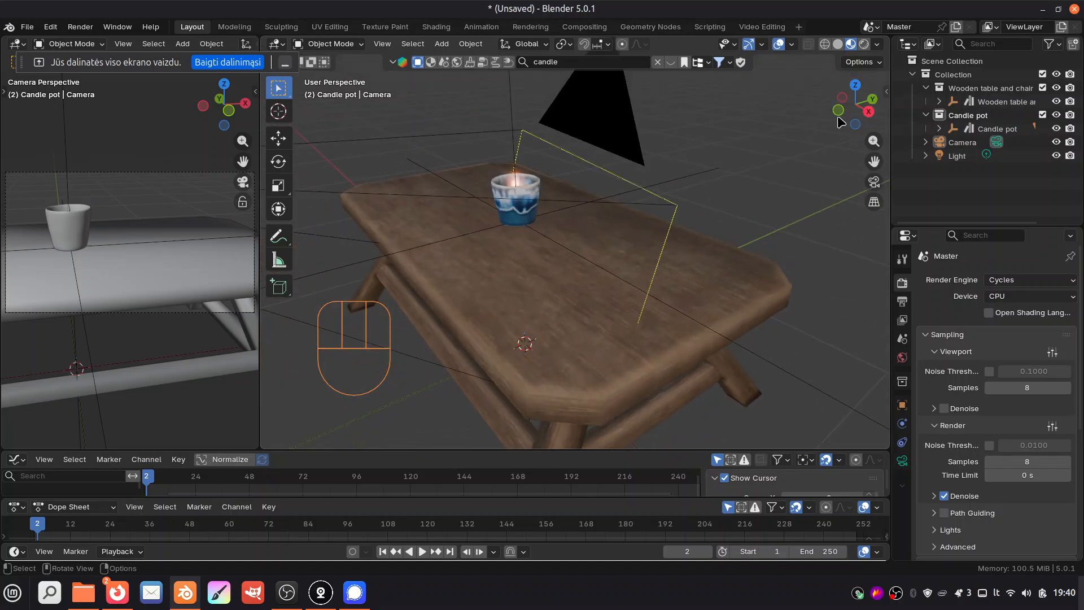
# Step: Start appending from Kristalai.blend in the Documents folder and examine the collections it offers
pyautogui.click(26, 27)
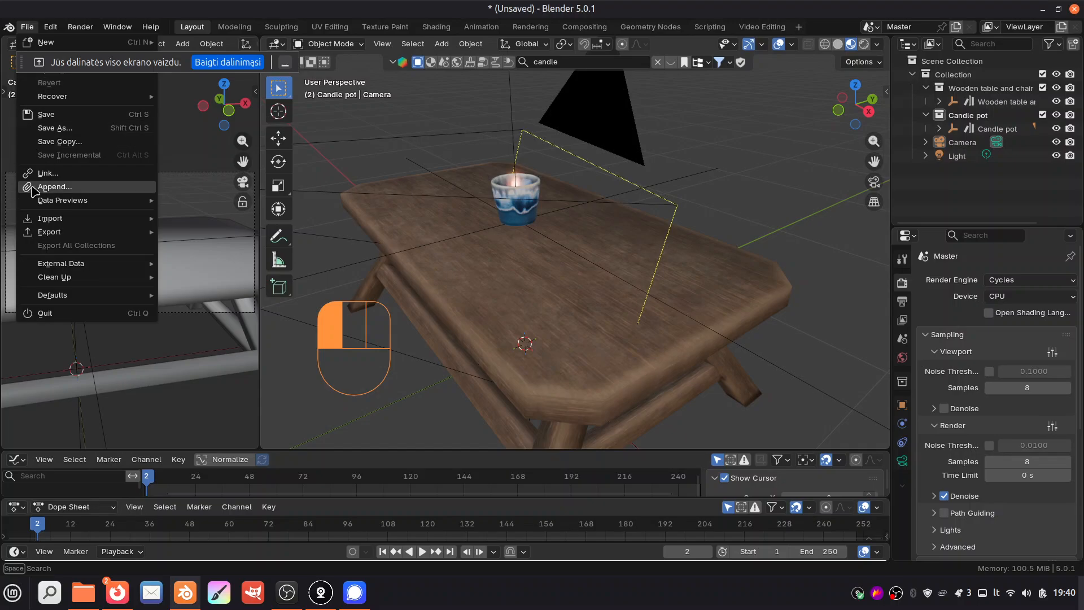
pyautogui.click(65, 190)
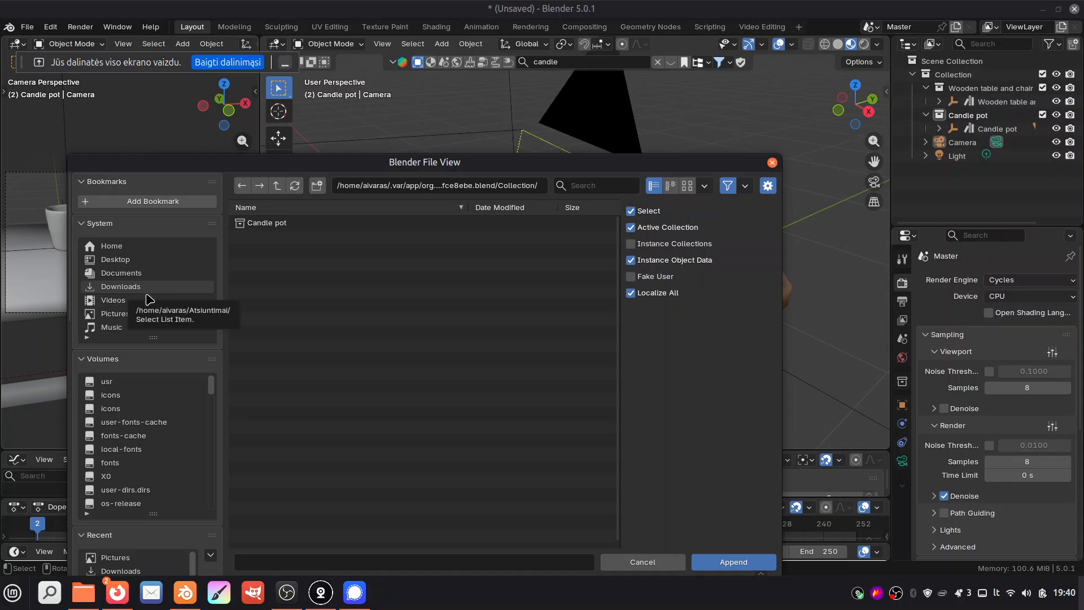
pyautogui.click(145, 274)
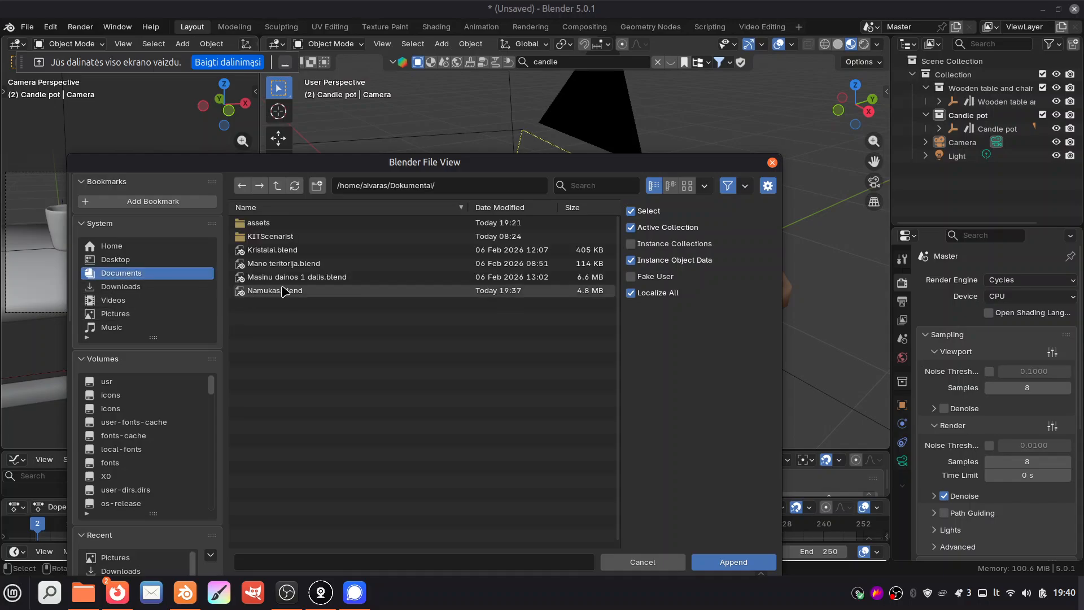
pyautogui.doubleClick(273, 250)
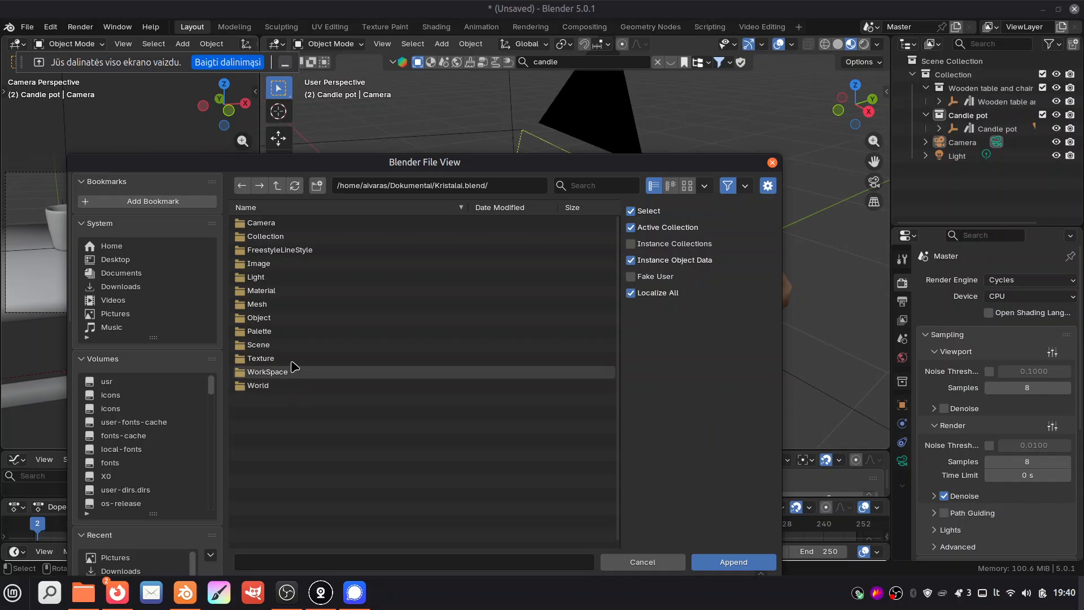
pyautogui.doubleClick(287, 237)
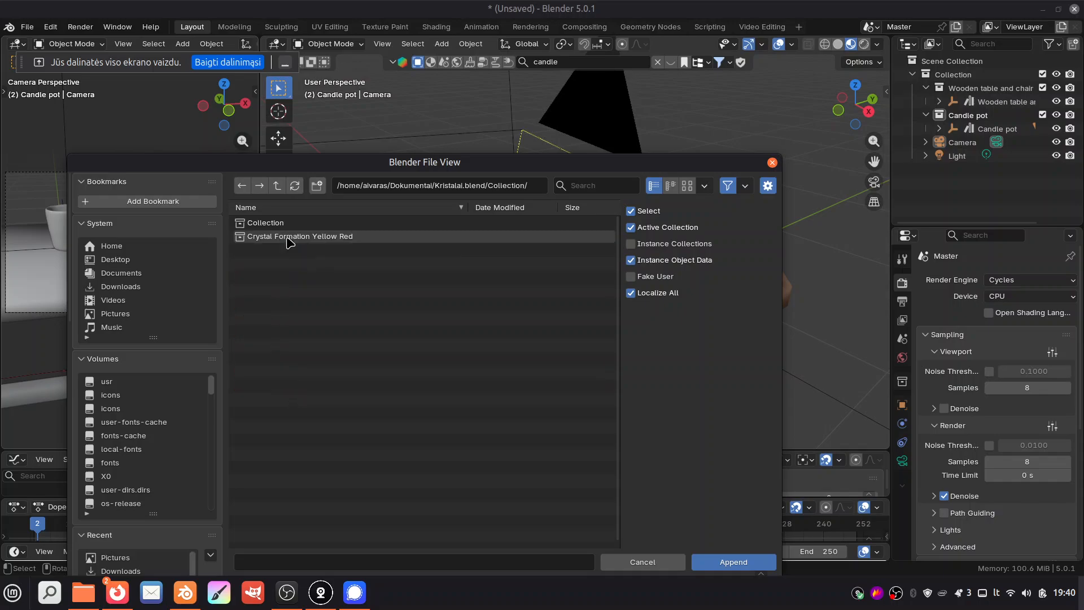
pyautogui.click(277, 185)
pyautogui.doubleClick(290, 237)
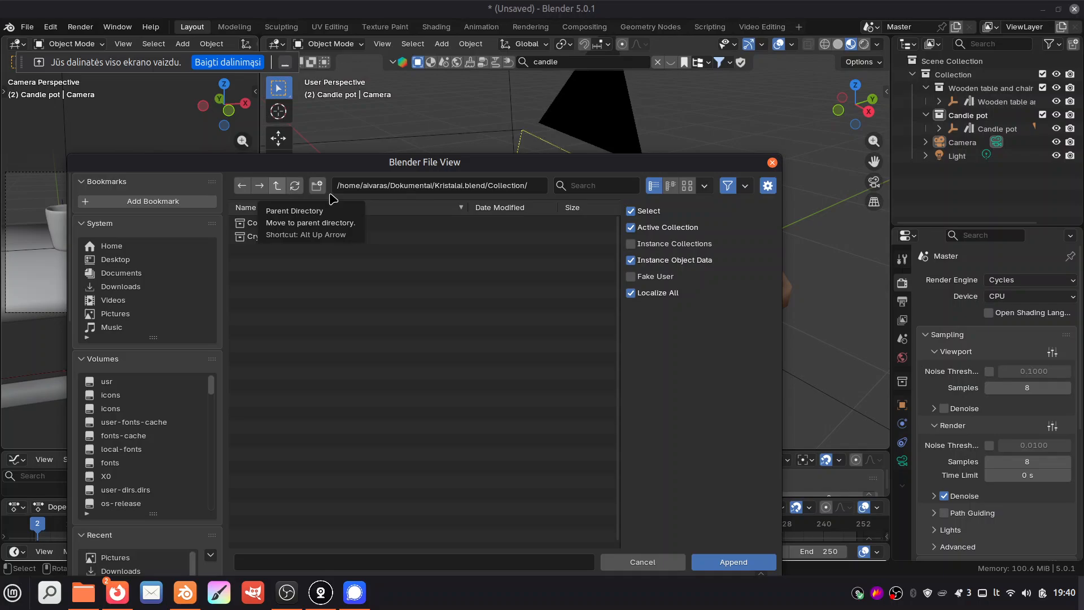
# Step: Examine the Texture and Material categories of Kristalai.blend and cancel the append
pyautogui.click(276, 186)
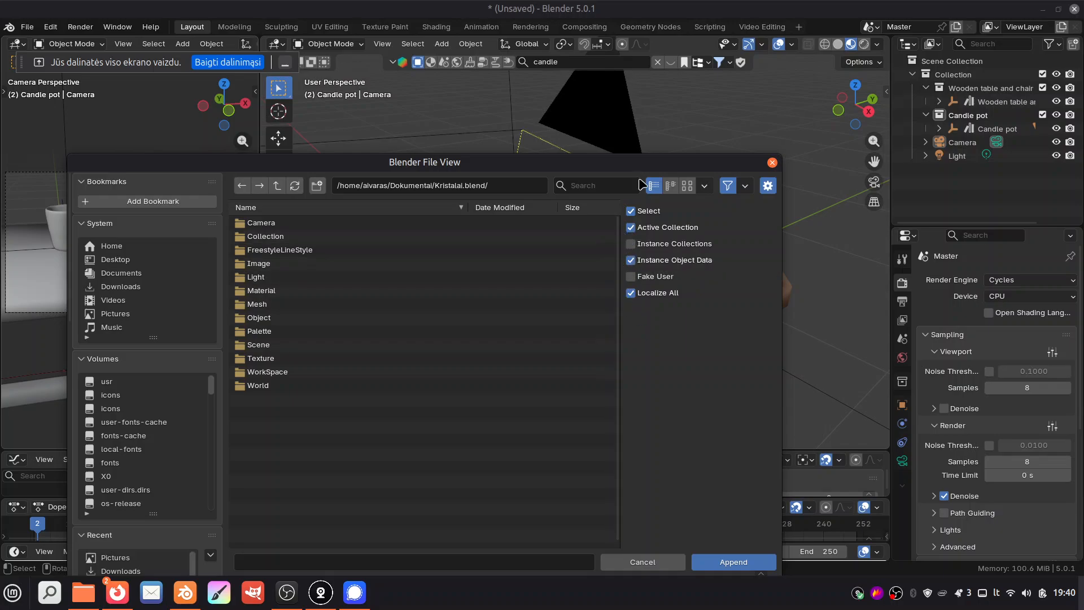
pyautogui.click(304, 360)
pyautogui.doubleClick(305, 360)
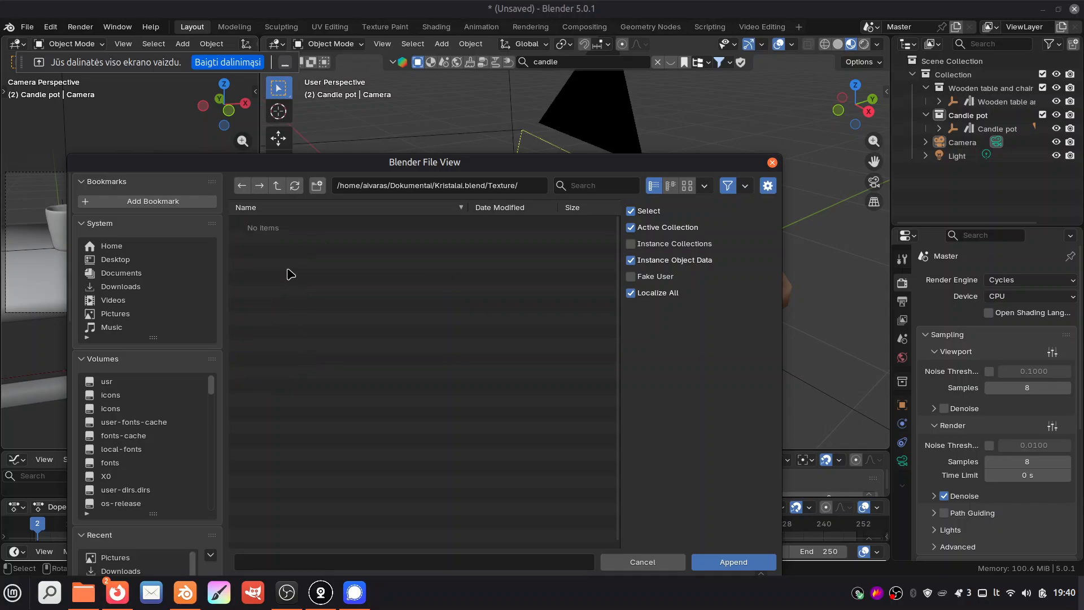
pyautogui.click(277, 185)
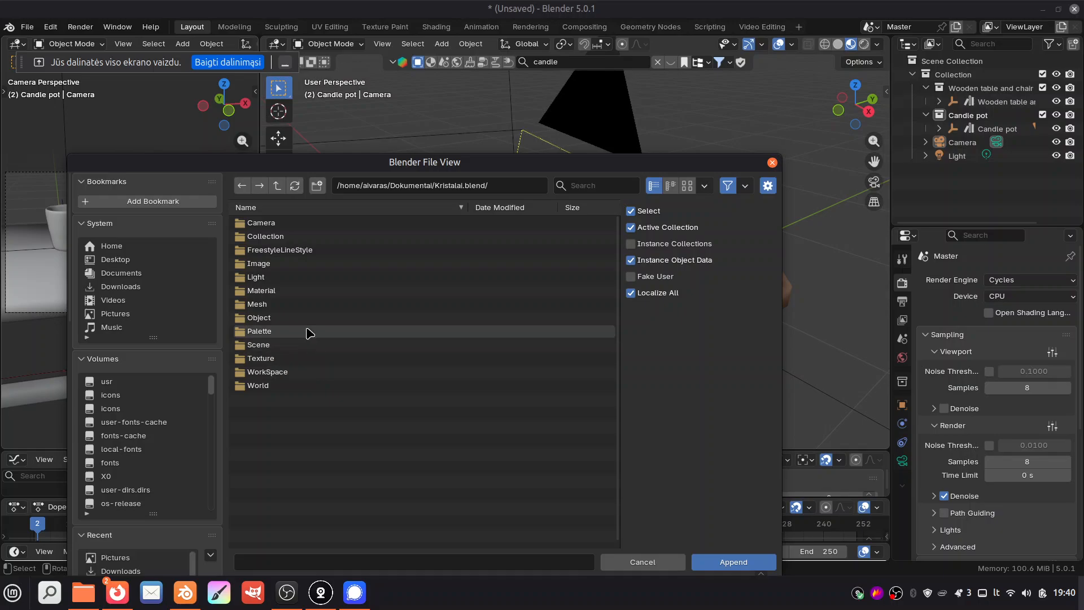
pyautogui.doubleClick(302, 291)
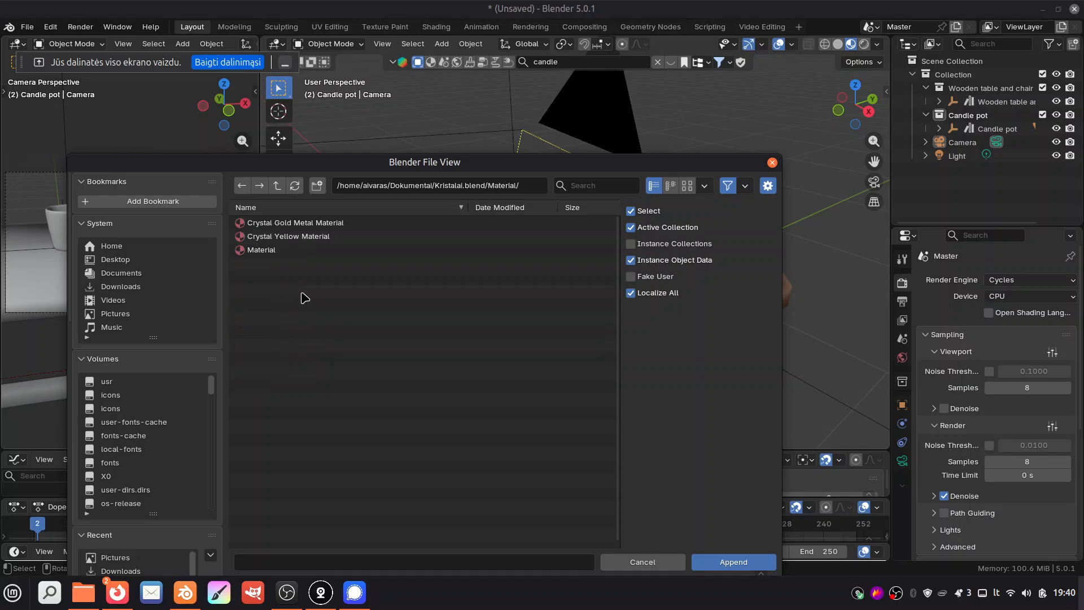
pyautogui.click(277, 185)
pyautogui.doubleClick(269, 359)
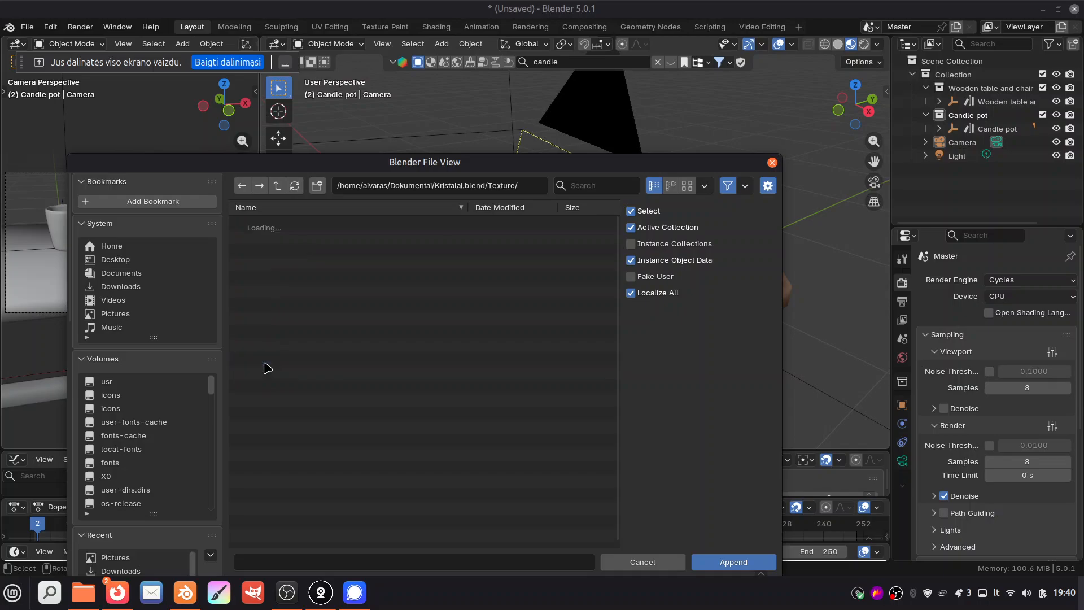
pyautogui.click(636, 561)
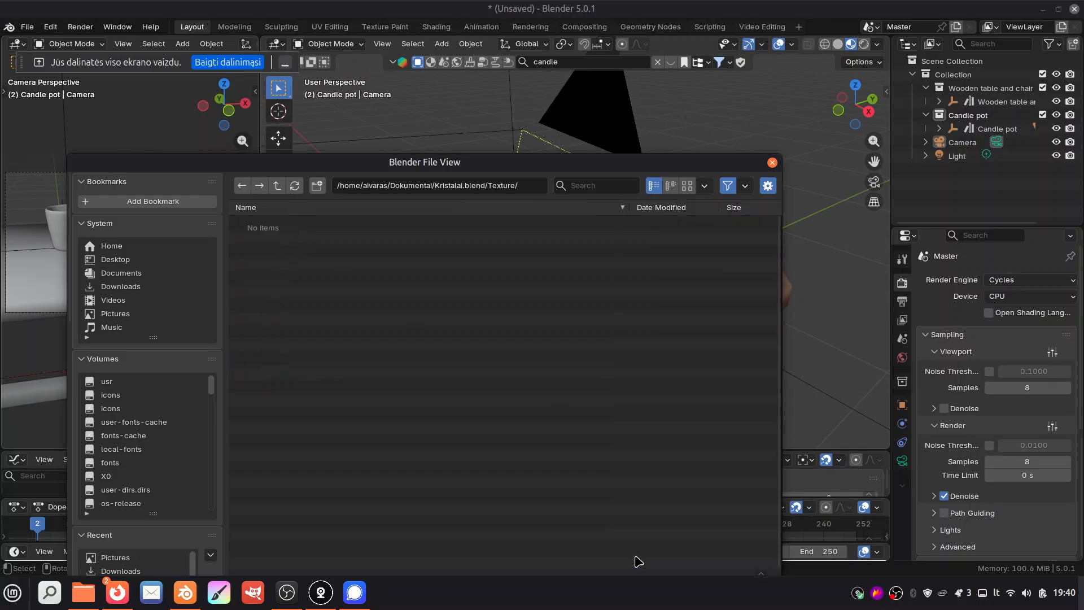
pyautogui.scroll(-4, 658, 222)
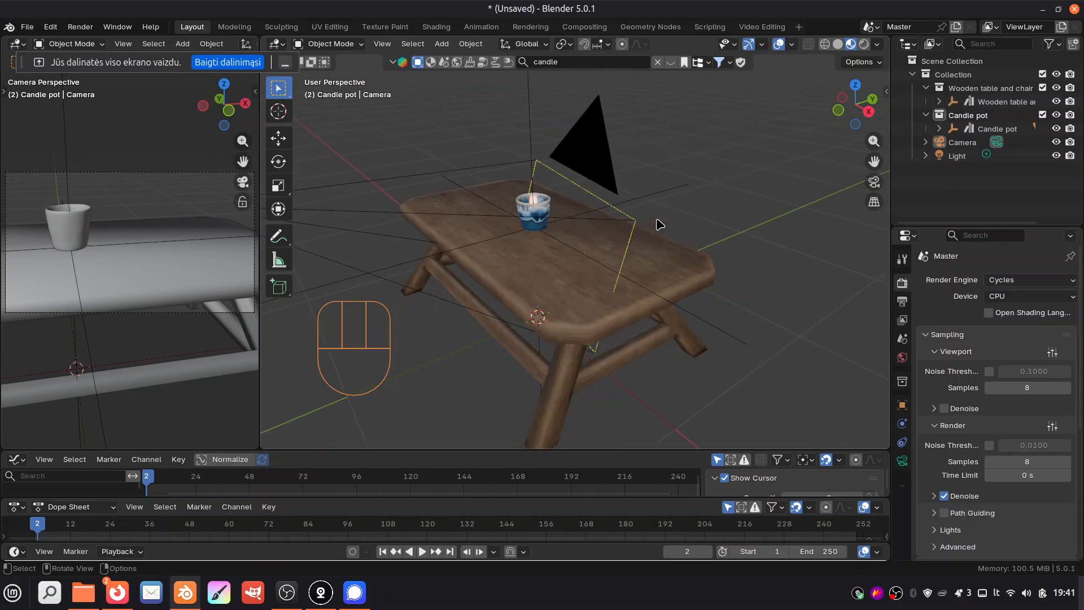
# Step: View the table from its long side and examine the World surface settings
pyautogui.moveTo(867, 111); pyautogui.dragTo(725, 118)
pyautogui.moveTo(757, 220); pyautogui.dragTo(695, 223)
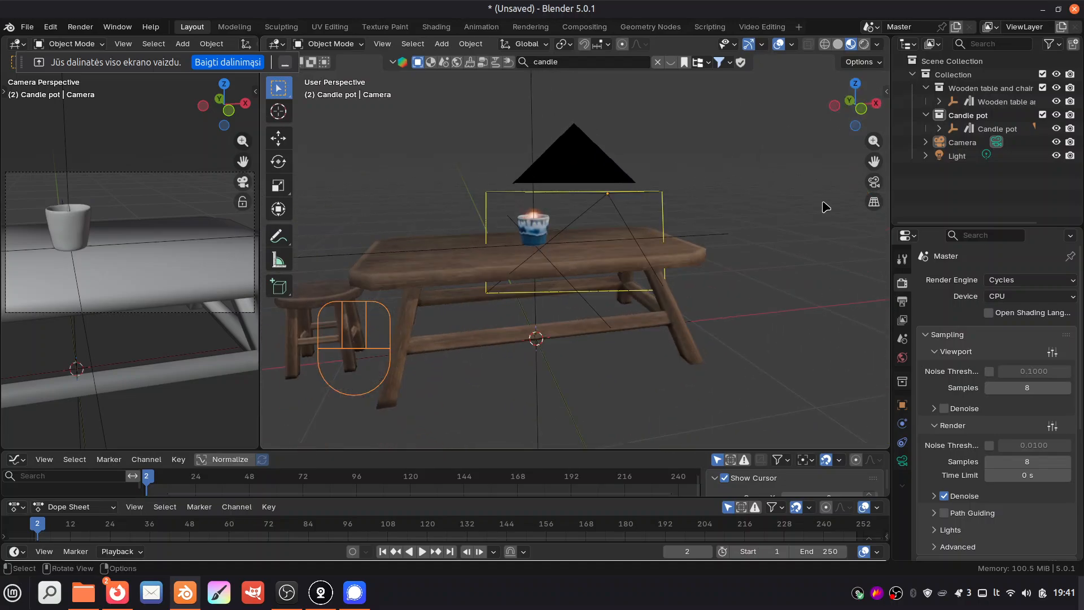
pyautogui.click(771, 184)
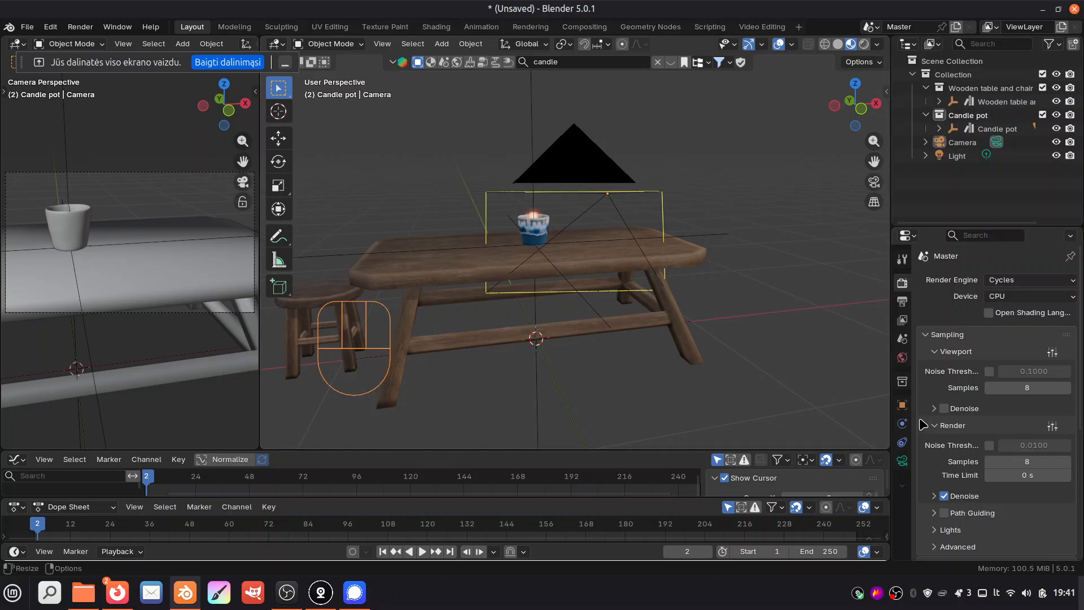
pyautogui.click(903, 360)
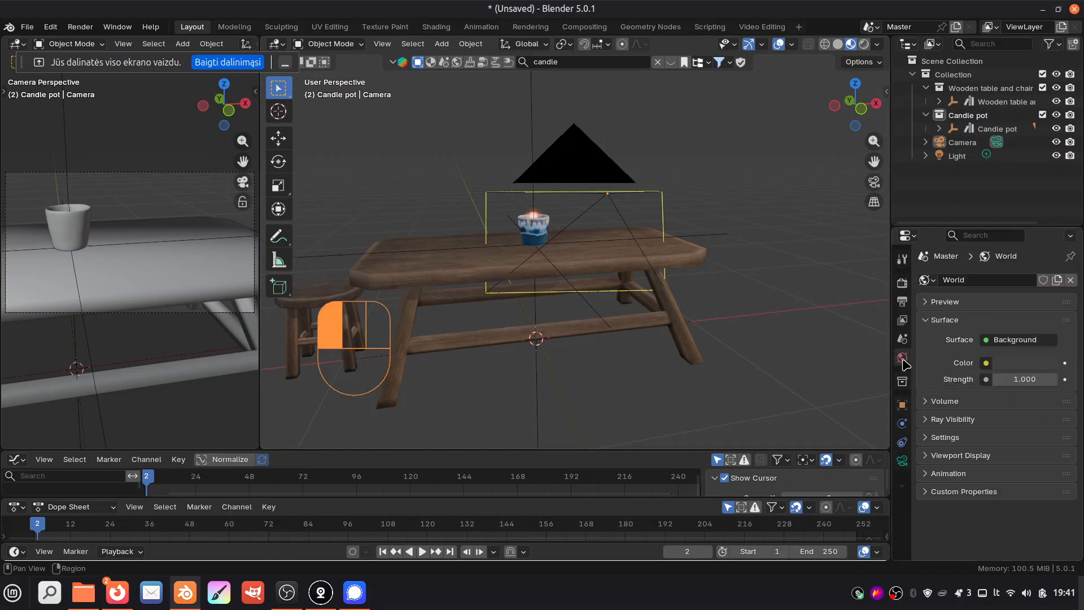
pyautogui.rightClick(903, 490)
pyautogui.click(772, 394)
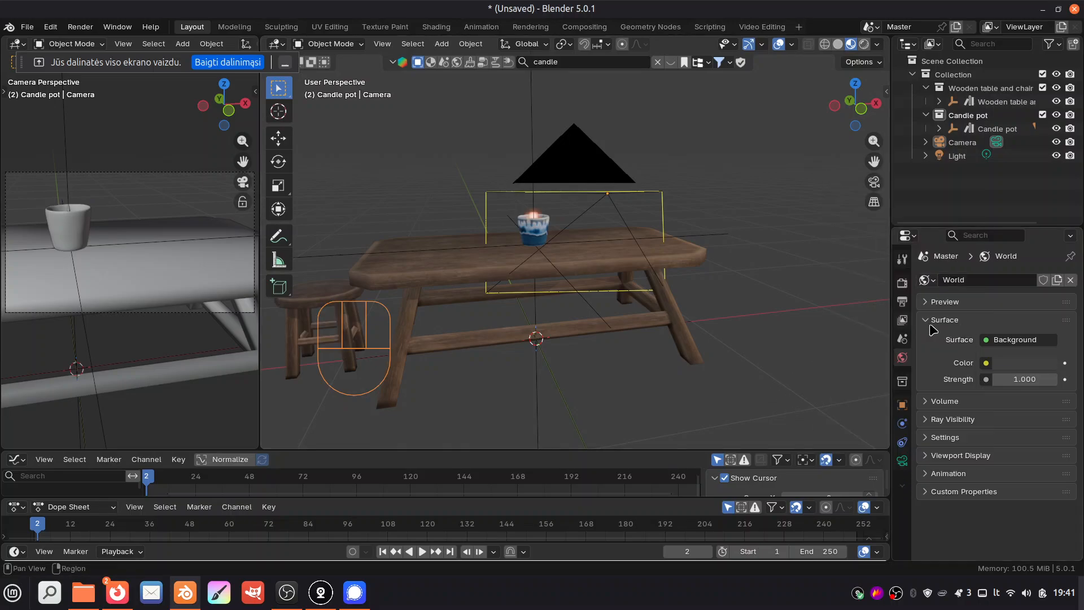
# Step: Return to the camera view and render the current frame as an image with Cycles
pyautogui.click(760, 263)
pyautogui.press('KP_0')
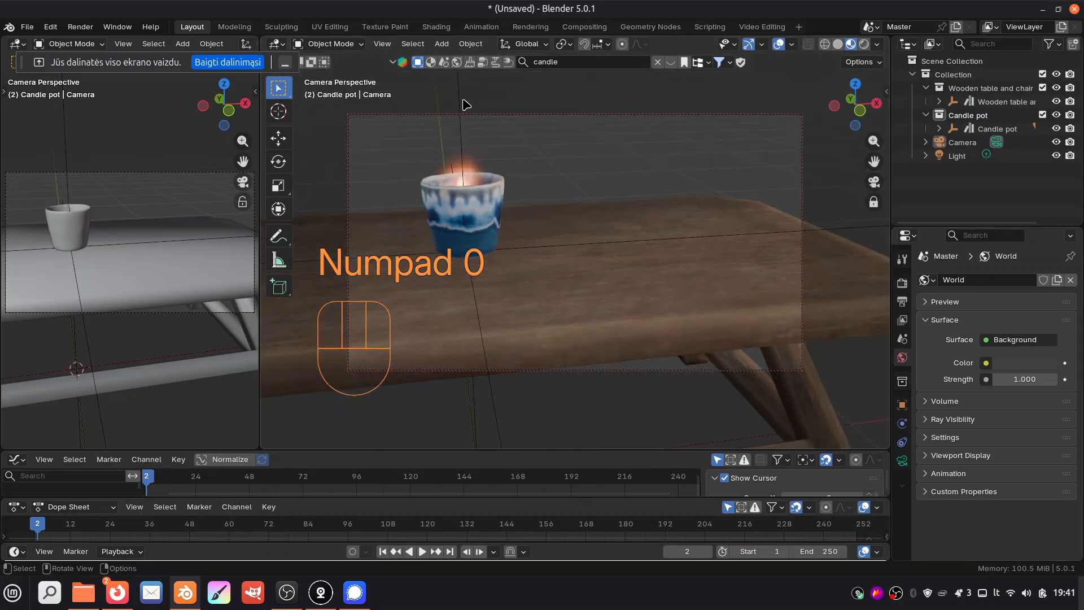
pyautogui.click(88, 27)
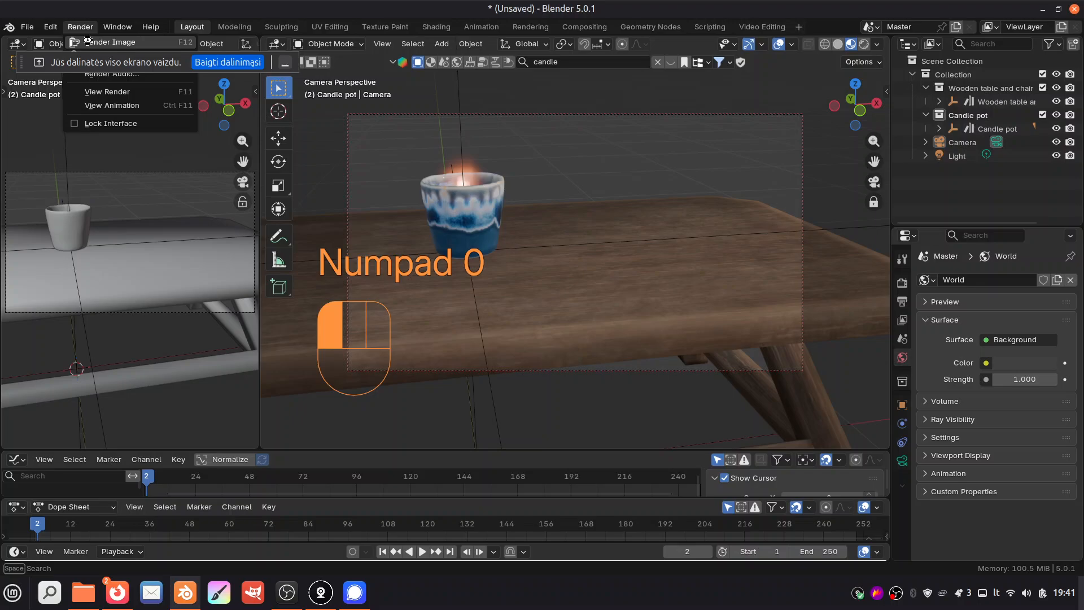
pyautogui.click(88, 41)
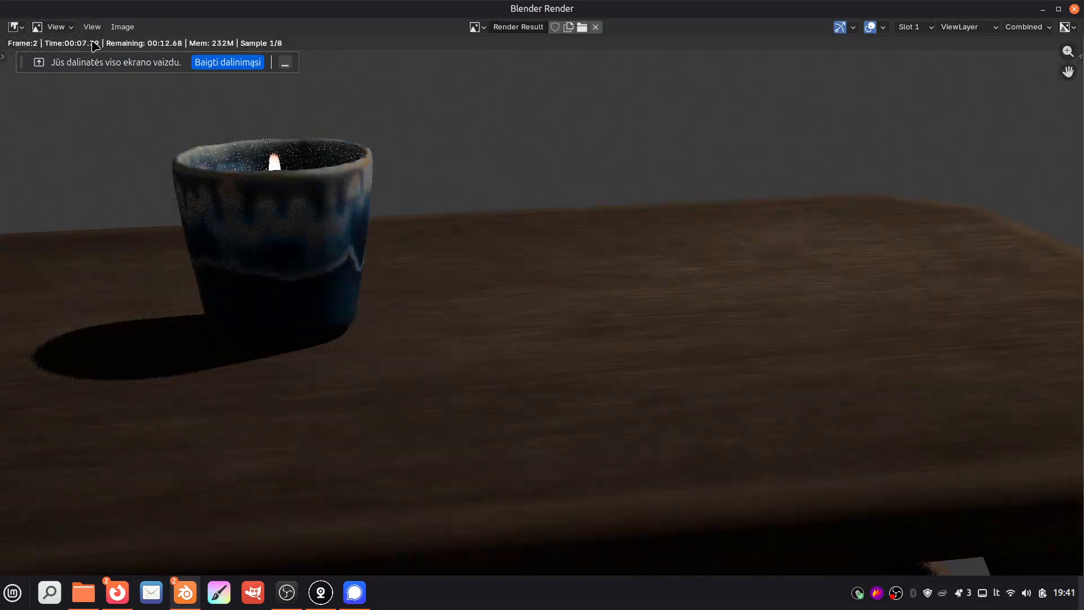
# Step: Examine the candle pot and table surface up close in the rendered image, and close the render window
pyautogui.scroll(-2, 373, 240)
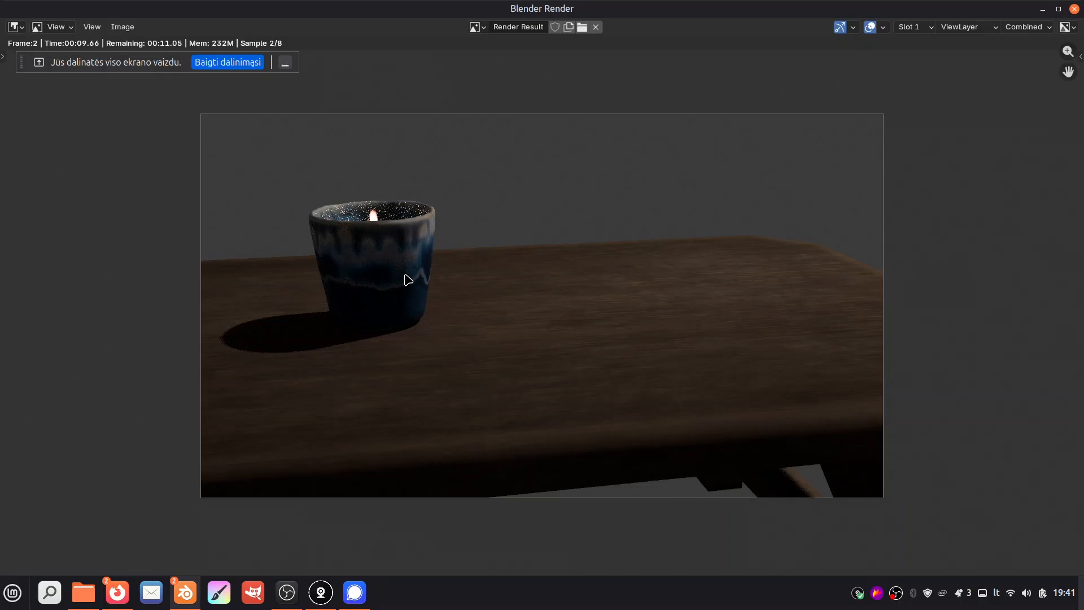
pyautogui.scroll(-2, 408, 280)
pyautogui.scroll(5, 409, 279)
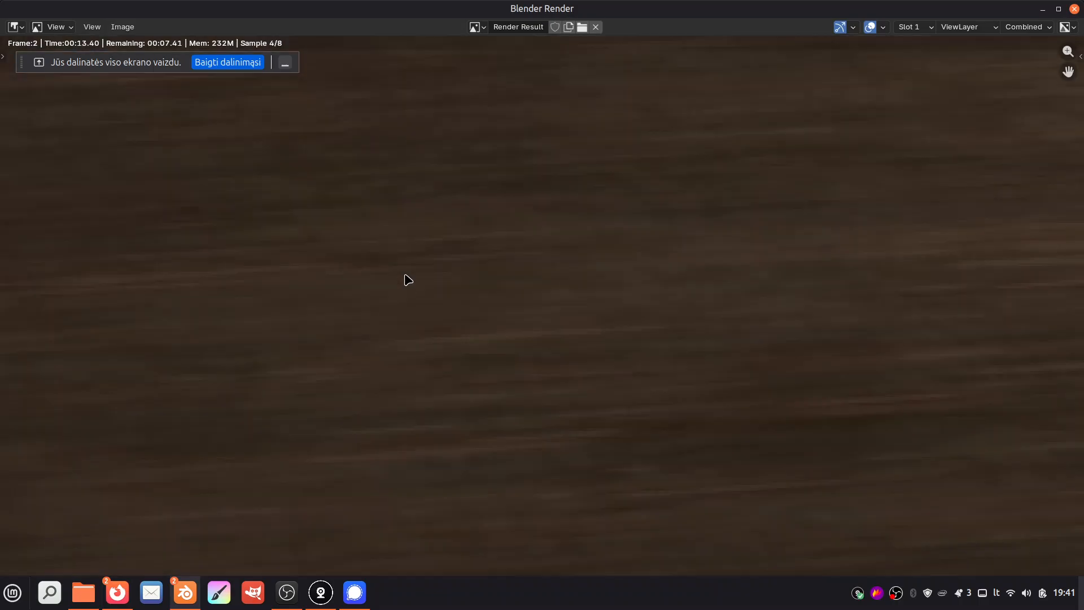
pyautogui.scroll(-5, 408, 280)
pyautogui.scroll(2, 408, 280)
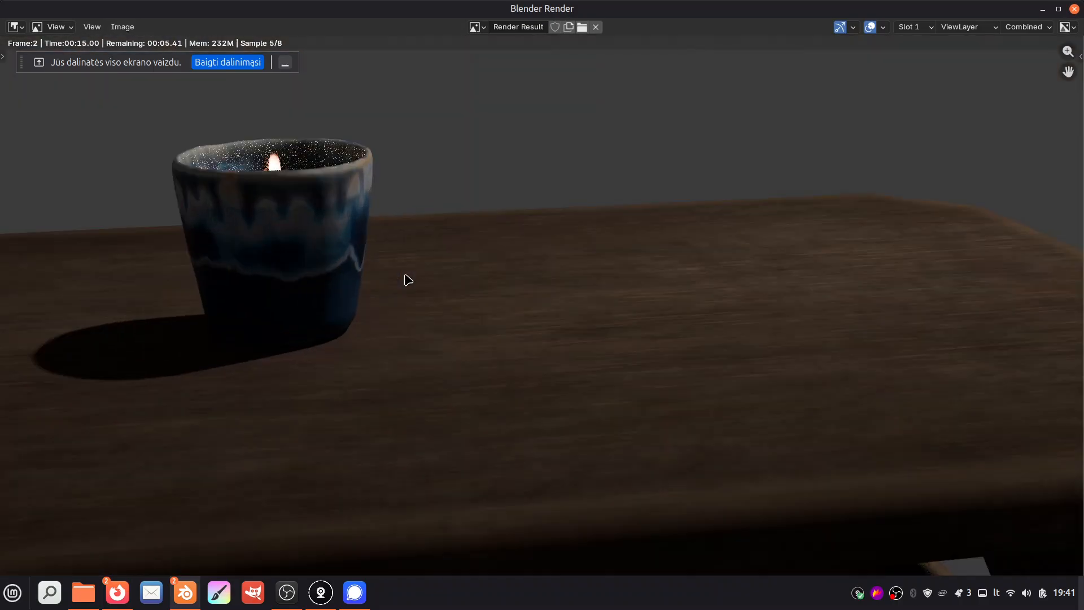
pyautogui.scroll(-1, 408, 279)
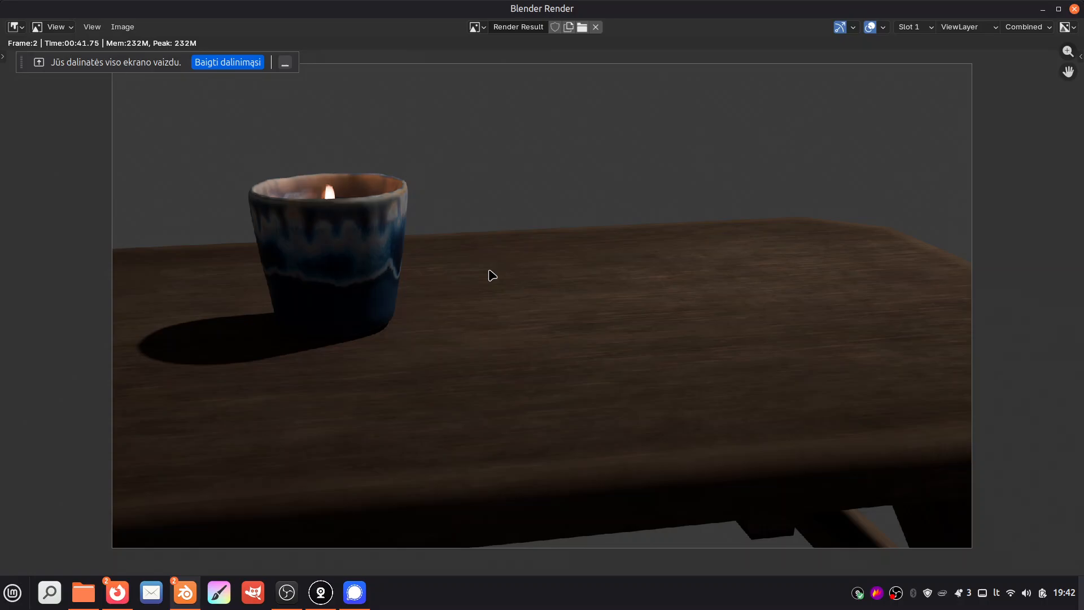
pyautogui.click(1073, 9)
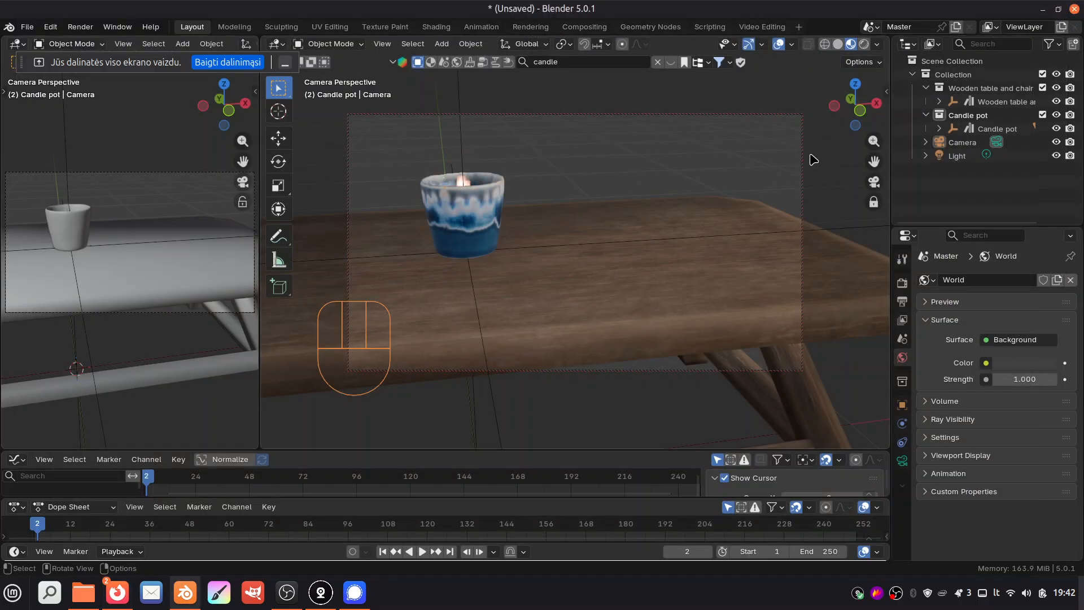
# Step: Leave the camera view, select the scene light, and change its type to Area
pyautogui.press('KP_0')
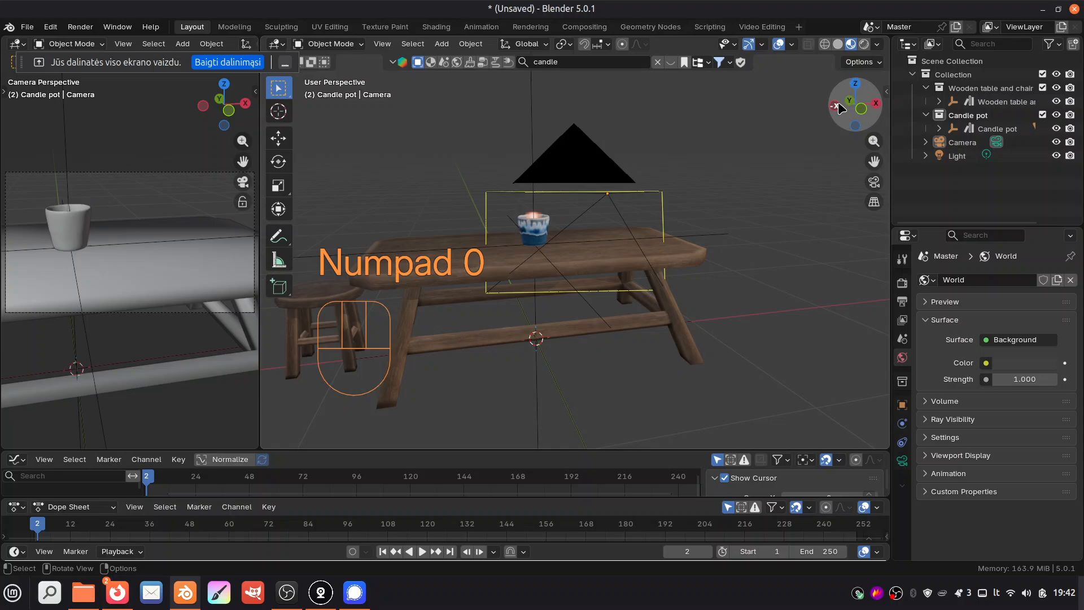
pyautogui.moveTo(837, 102)
pyautogui.mouseDown()
pyautogui.moveTo(902, 103)
pyautogui.moveTo(872, 83)
pyautogui.moveTo(841, 112)
pyautogui.mouseUp()
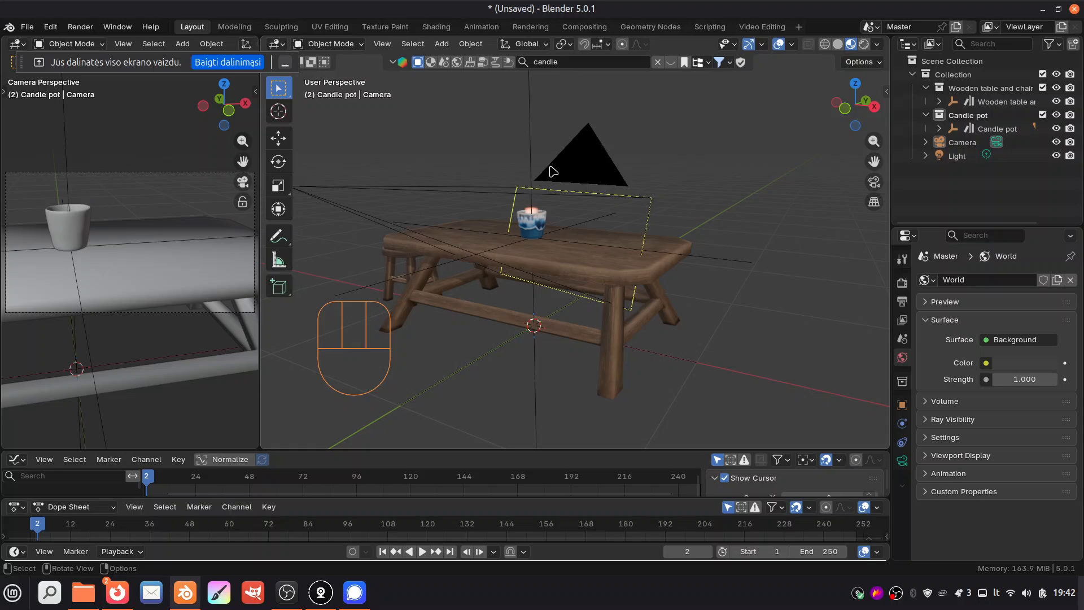
pyautogui.click(534, 222)
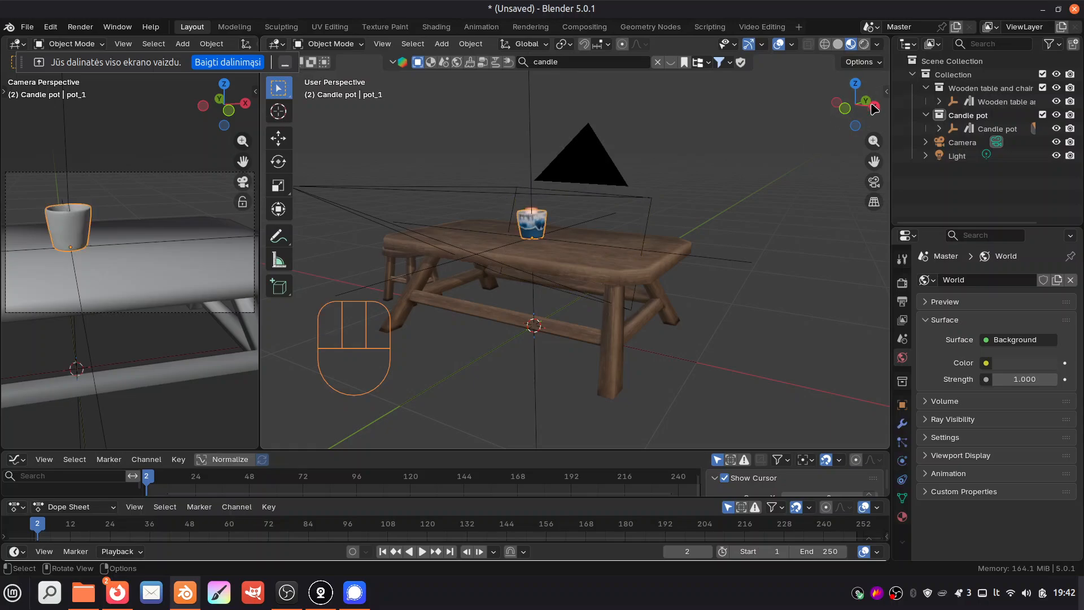
pyautogui.moveTo(864, 109); pyautogui.dragTo(842, 113)
pyautogui.scroll(-5, 757, 135)
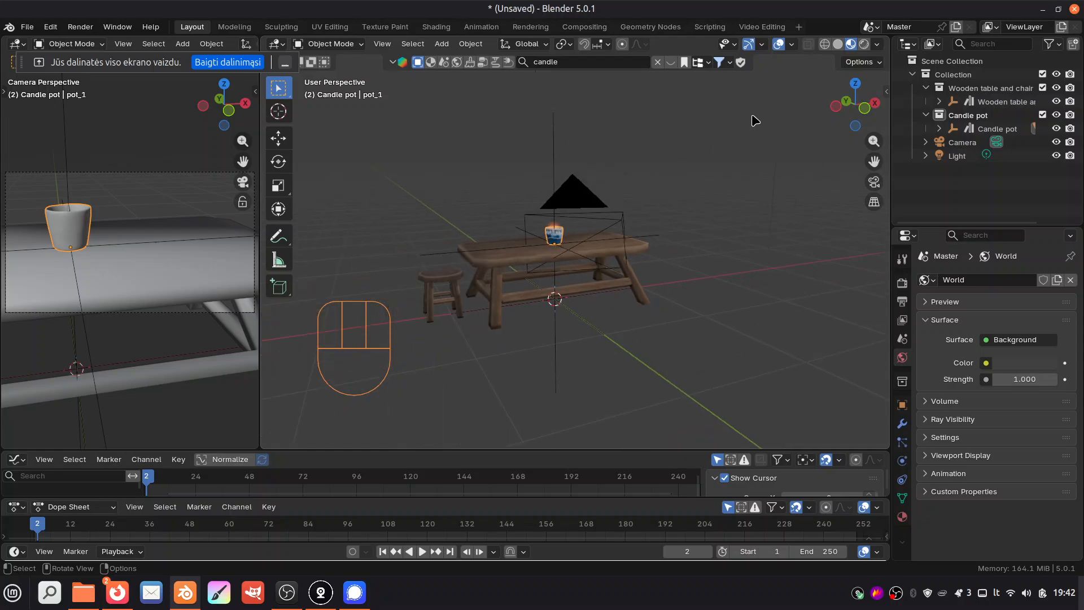
pyautogui.click(783, 106)
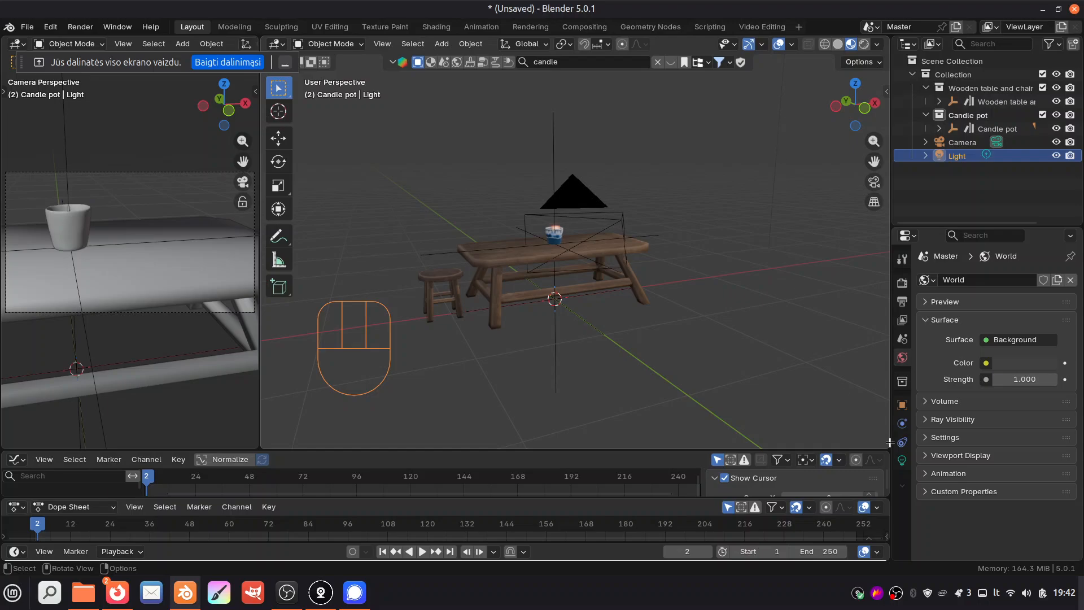
pyautogui.click(901, 460)
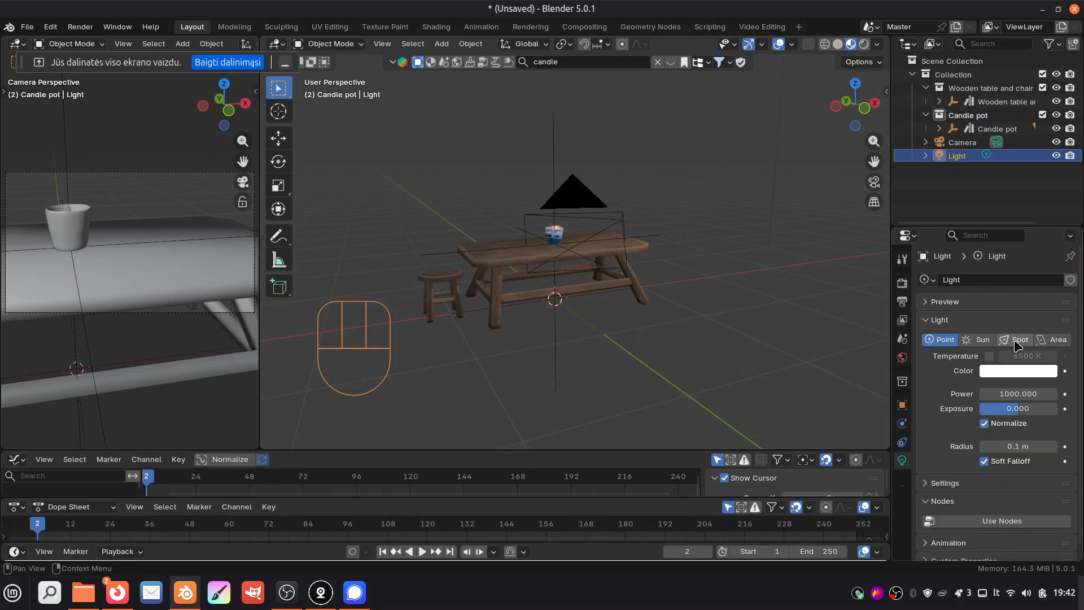
pyautogui.click(1054, 339)
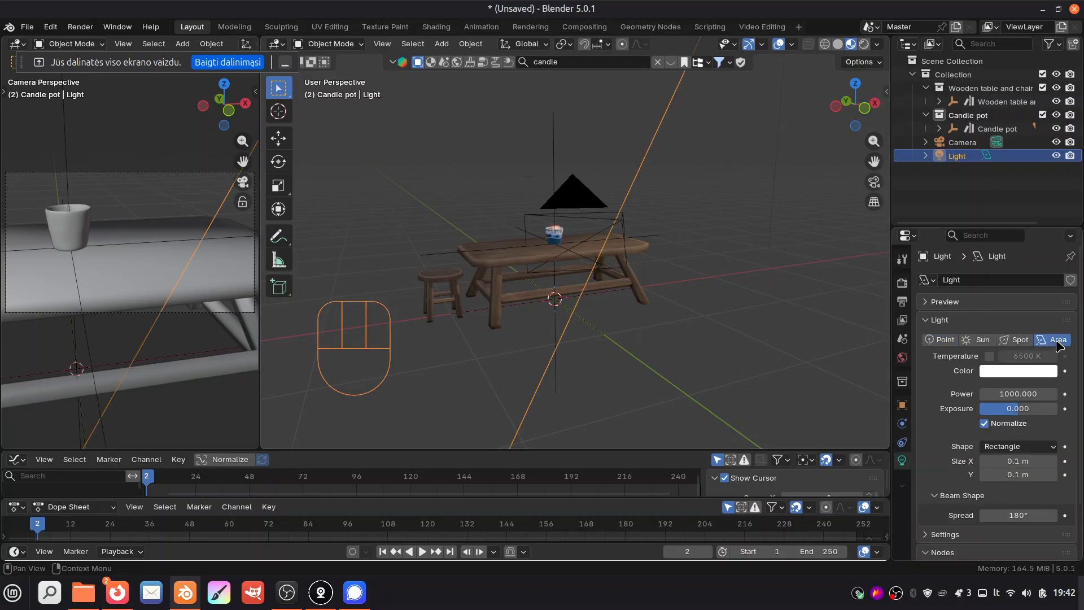
# Step: Switch the render engine to EEVEE, examine its Shadows sampling settings, and return to Cycles
pyautogui.click(80, 26)
pyautogui.click(902, 282)
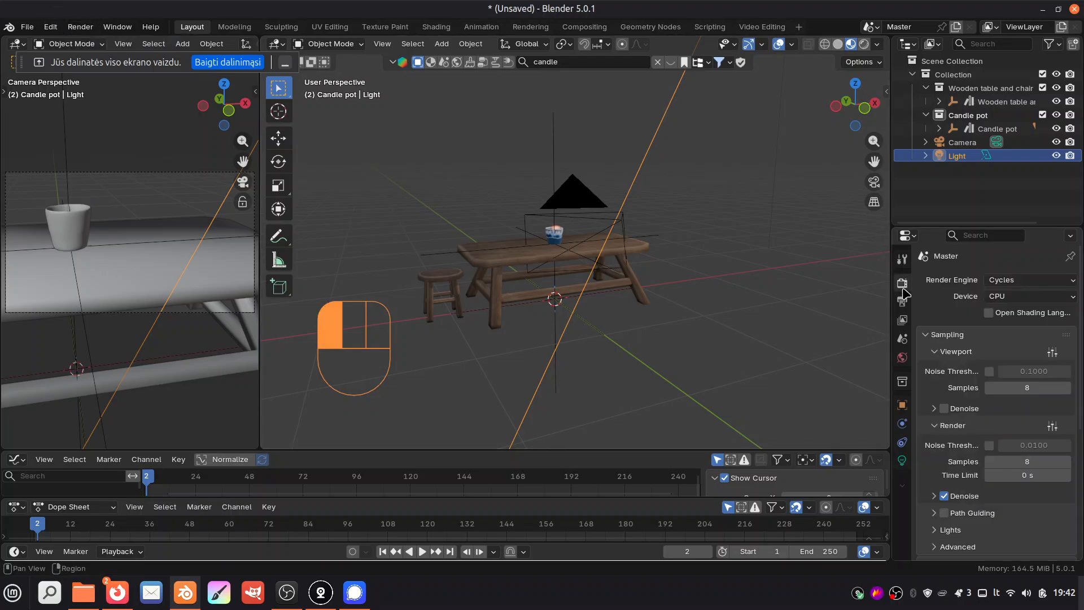
pyautogui.click(1029, 280)
pyautogui.click(1025, 296)
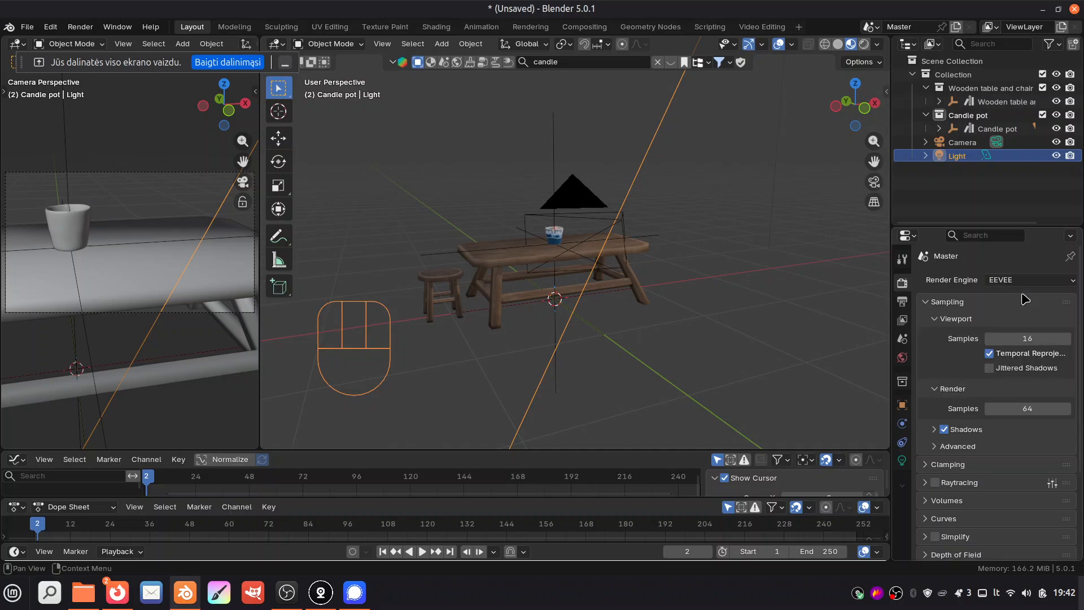
pyautogui.click(935, 430)
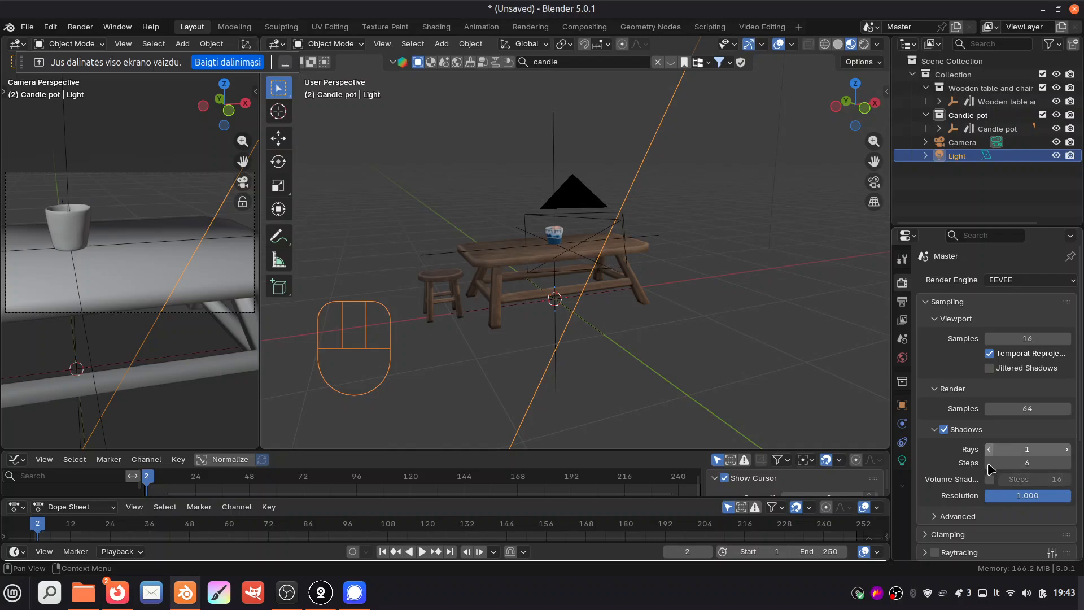
pyautogui.click(933, 431)
pyautogui.click(1005, 279)
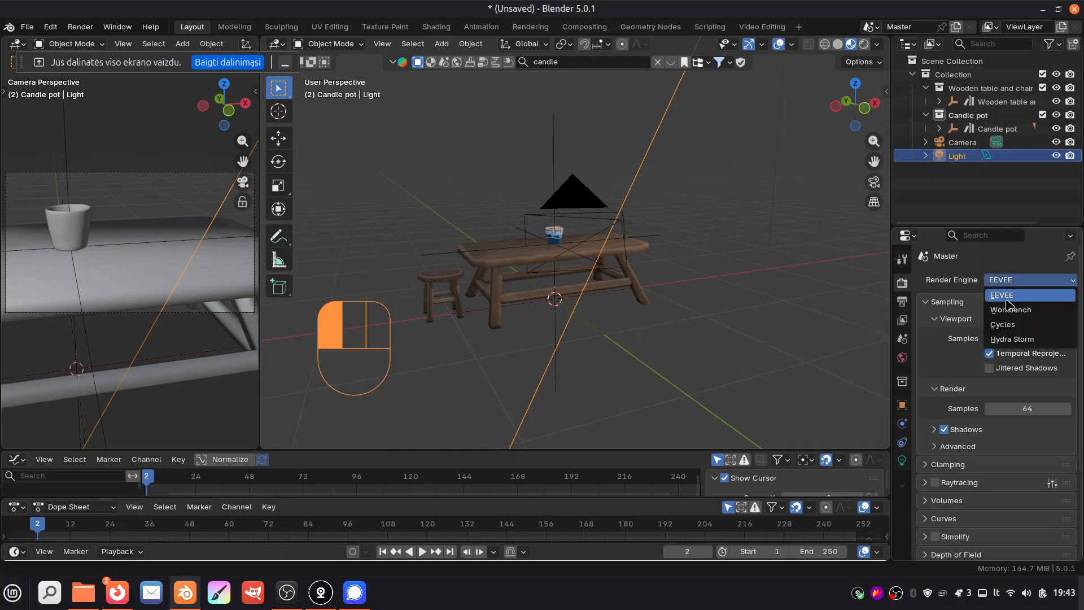
pyautogui.click(1008, 325)
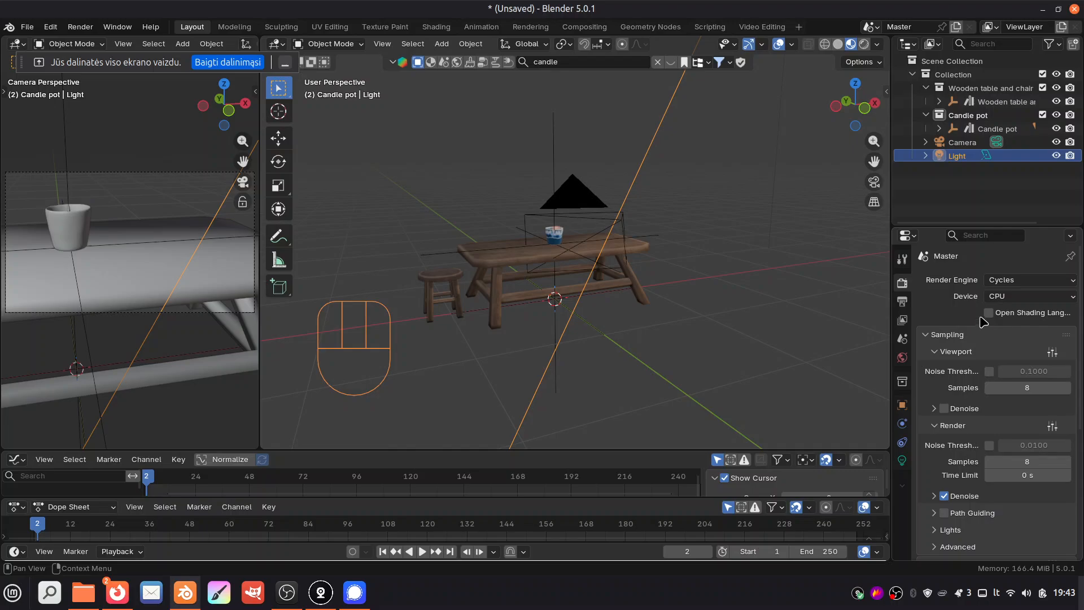
# Step: Deselect the light and compare the EEVEE and Cycles engine options once more, leaving Cycles as the render engine
pyautogui.click(774, 170)
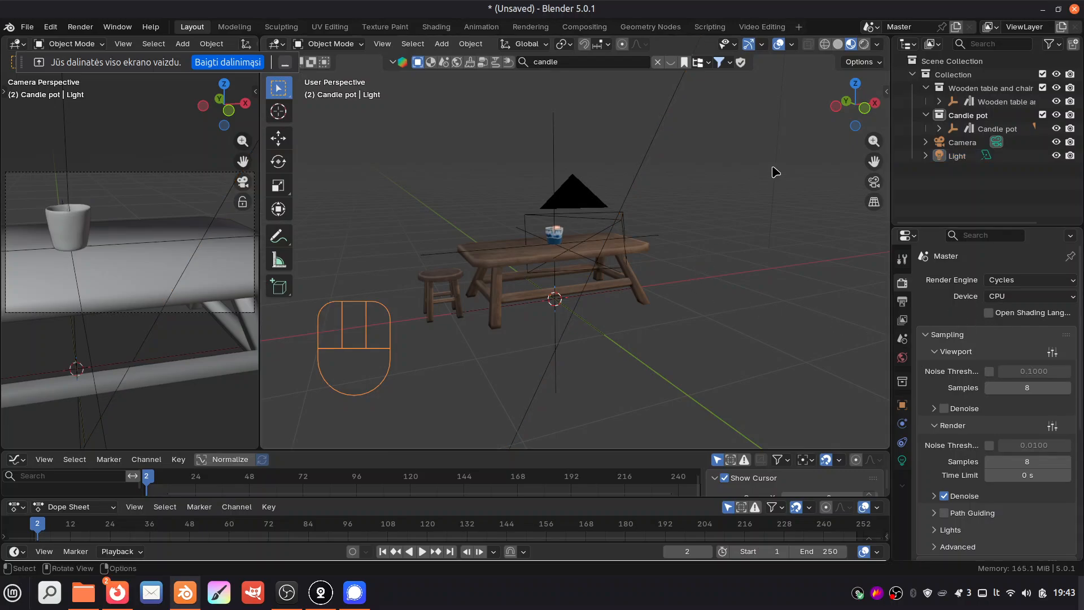
pyautogui.moveTo(856, 105); pyautogui.dragTo(829, 107)
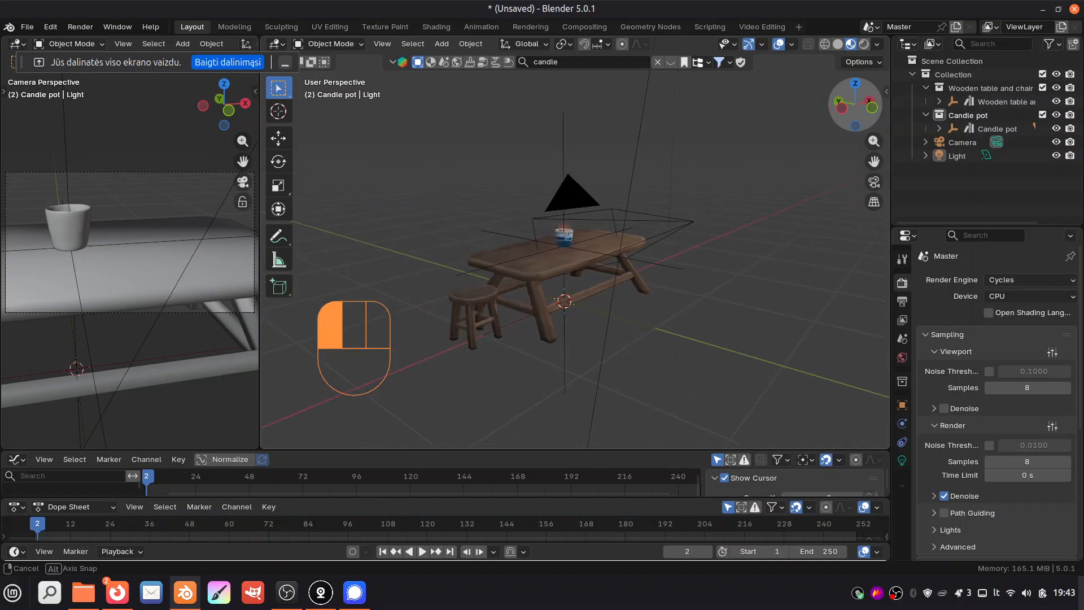
pyautogui.click(995, 281)
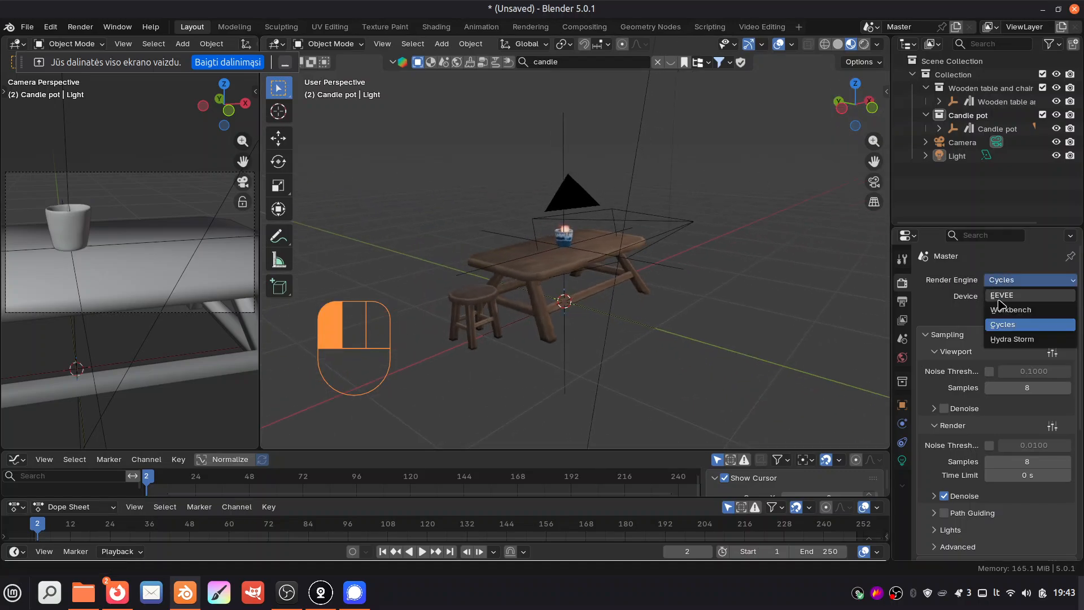
pyautogui.click(1000, 296)
pyautogui.click(1000, 280)
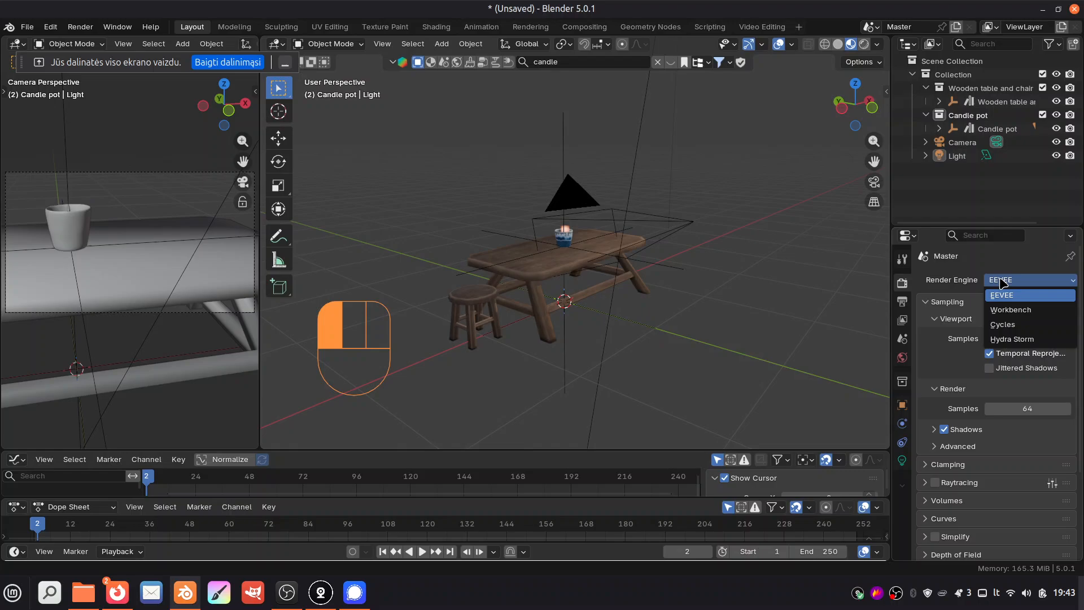
pyautogui.click(1007, 324)
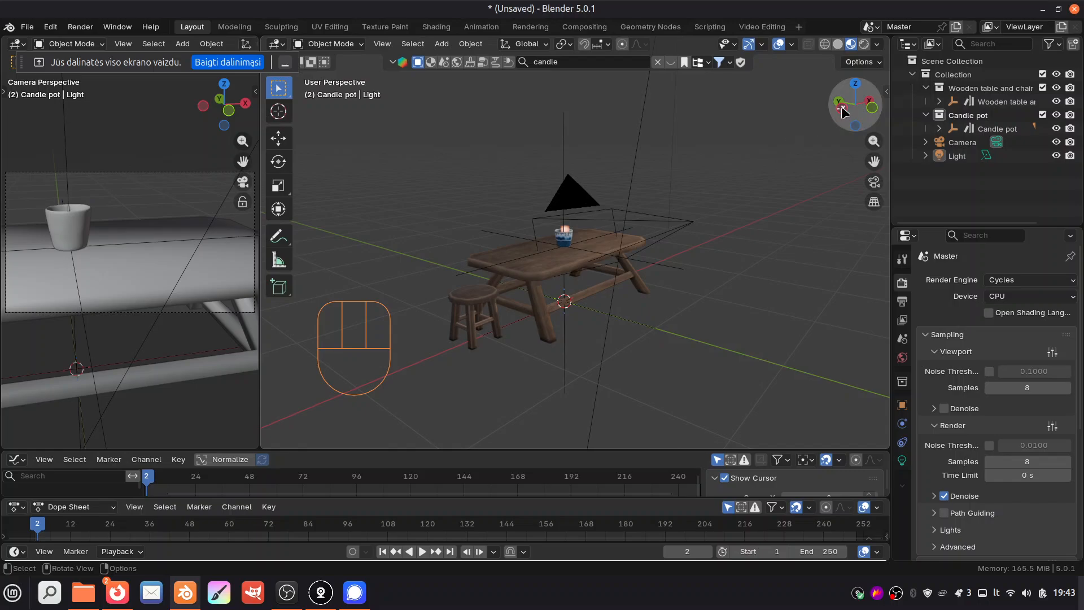
pyautogui.moveTo(856, 105); pyautogui.dragTo(832, 105)
pyautogui.click(27, 27)
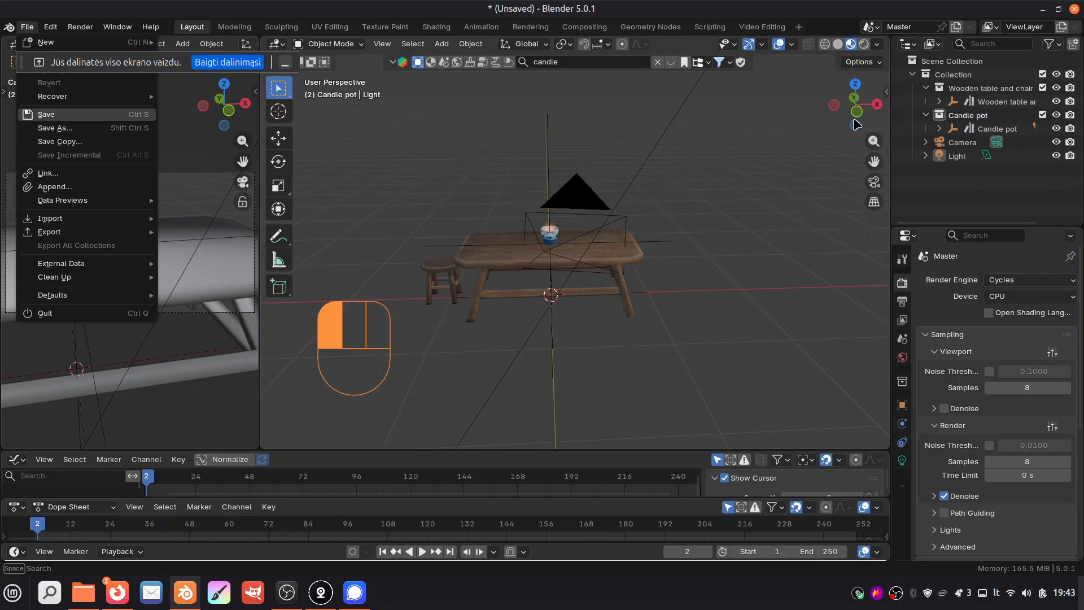
pyautogui.click(776, 180)
pyautogui.moveTo(835, 109); pyautogui.dragTo(814, 152)
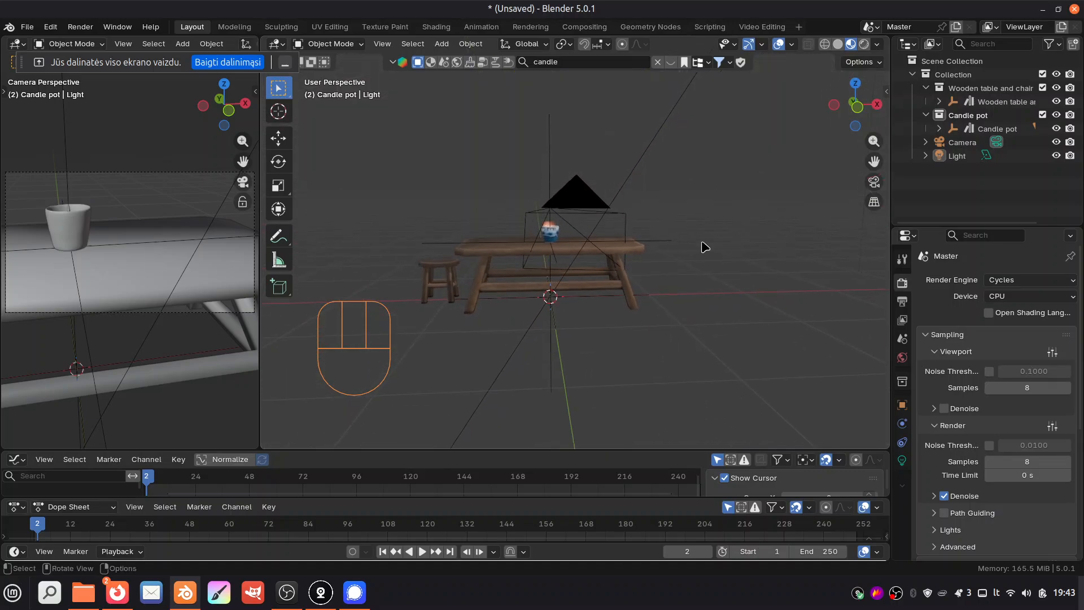
# Step: Switch to the Jitsi Meet call in Firefox, stop sharing the screen, and return to Blender
pyautogui.moveTo(117, 593)
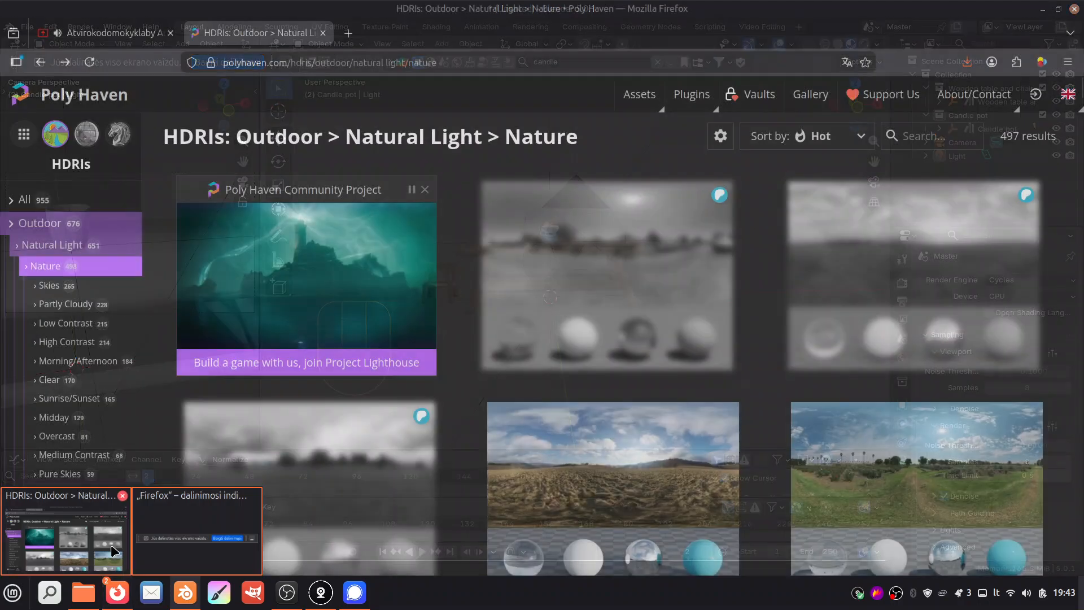
pyautogui.click(109, 552)
pyautogui.click(113, 35)
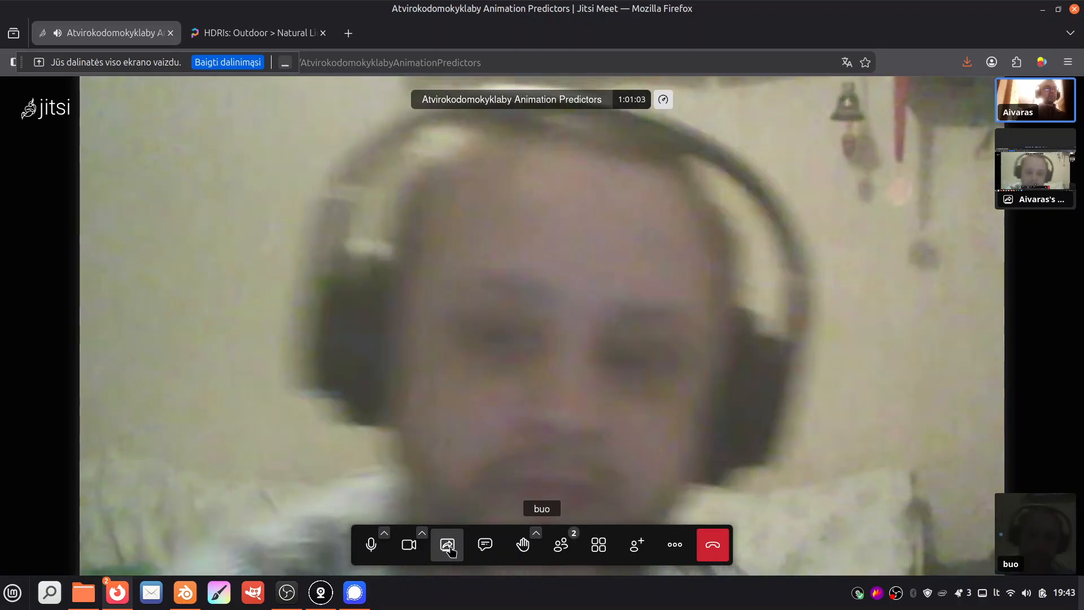
pyautogui.click(447, 545)
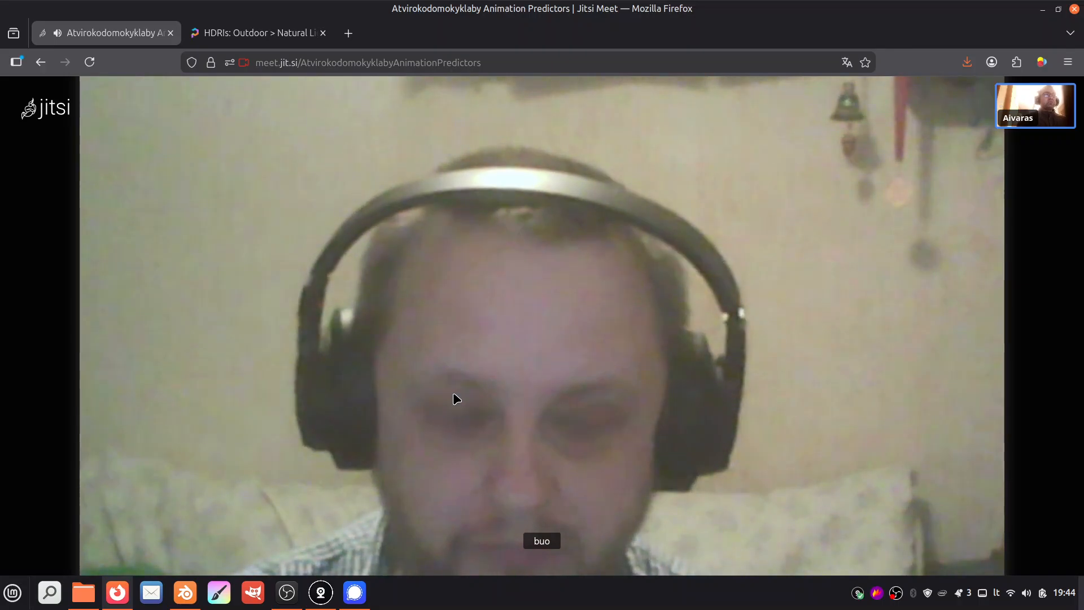
pyautogui.click(189, 595)
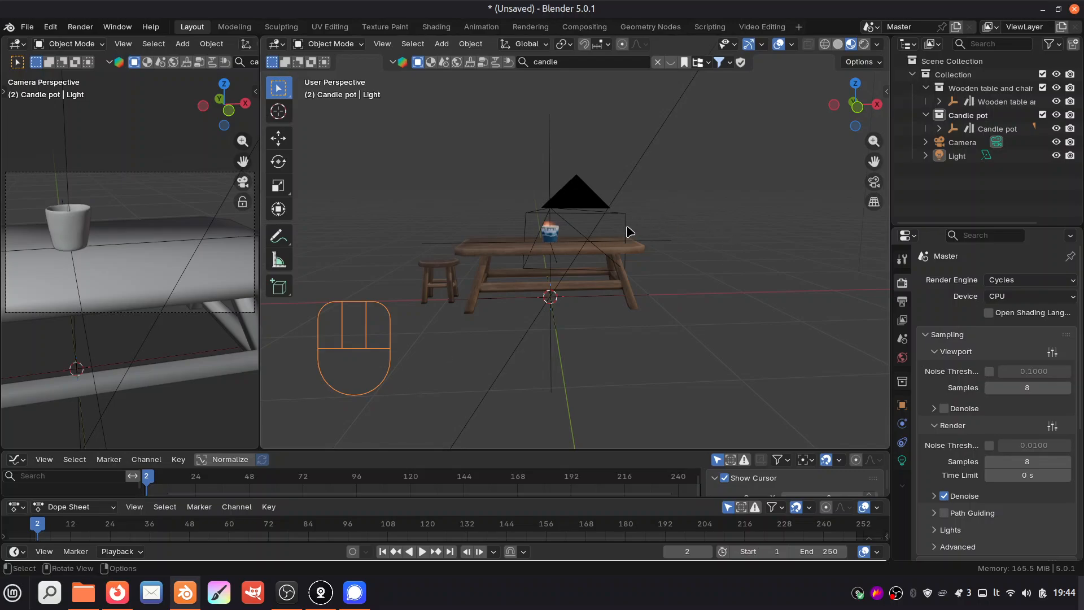
pyautogui.moveTo(862, 110); pyautogui.dragTo(756, 106)
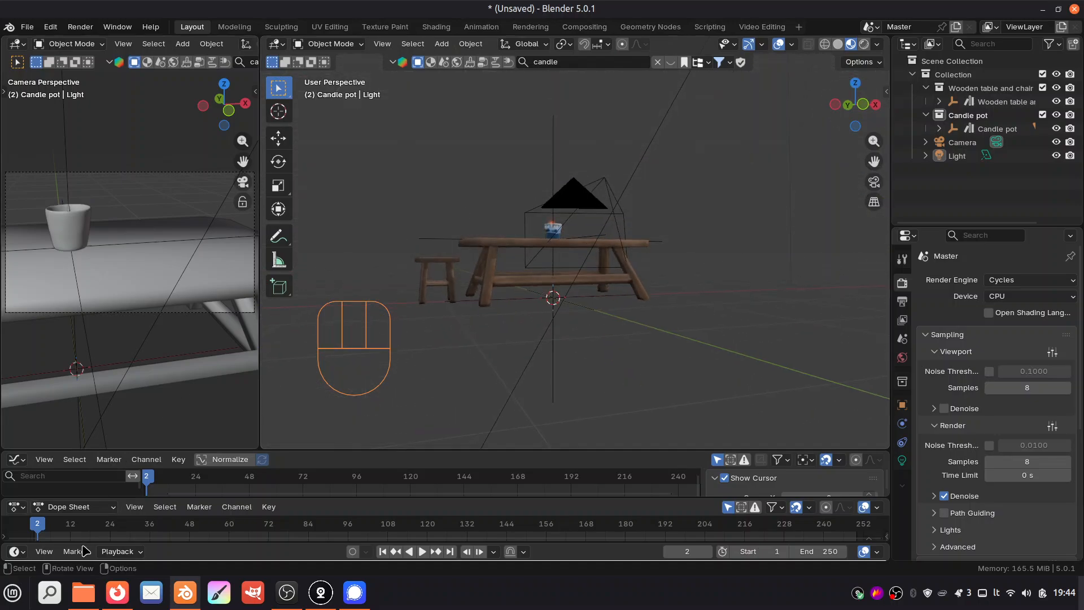
pyautogui.click(117, 592)
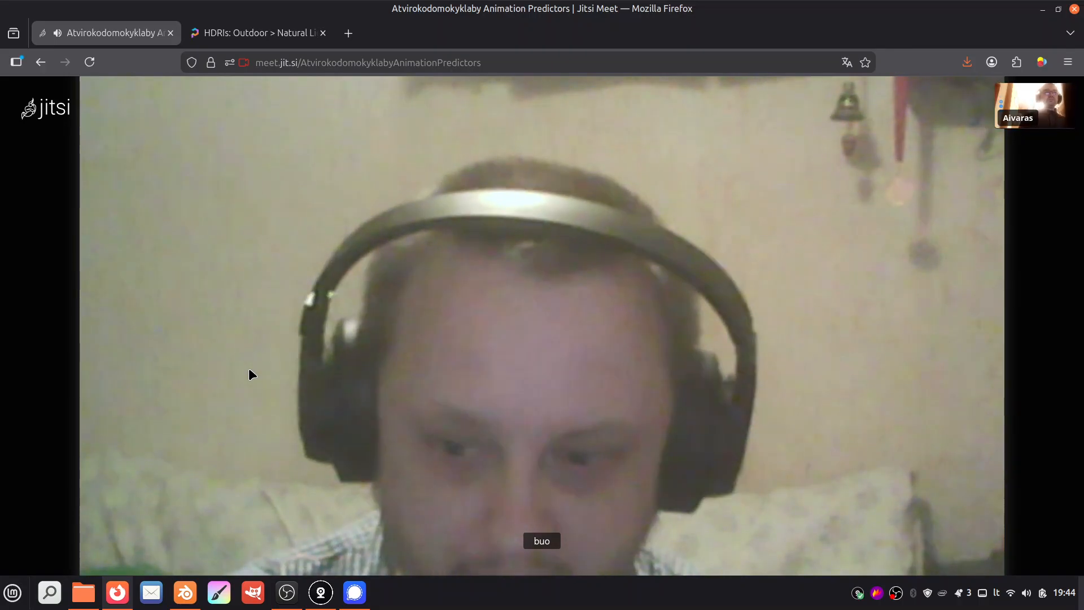
pyautogui.click(182, 596)
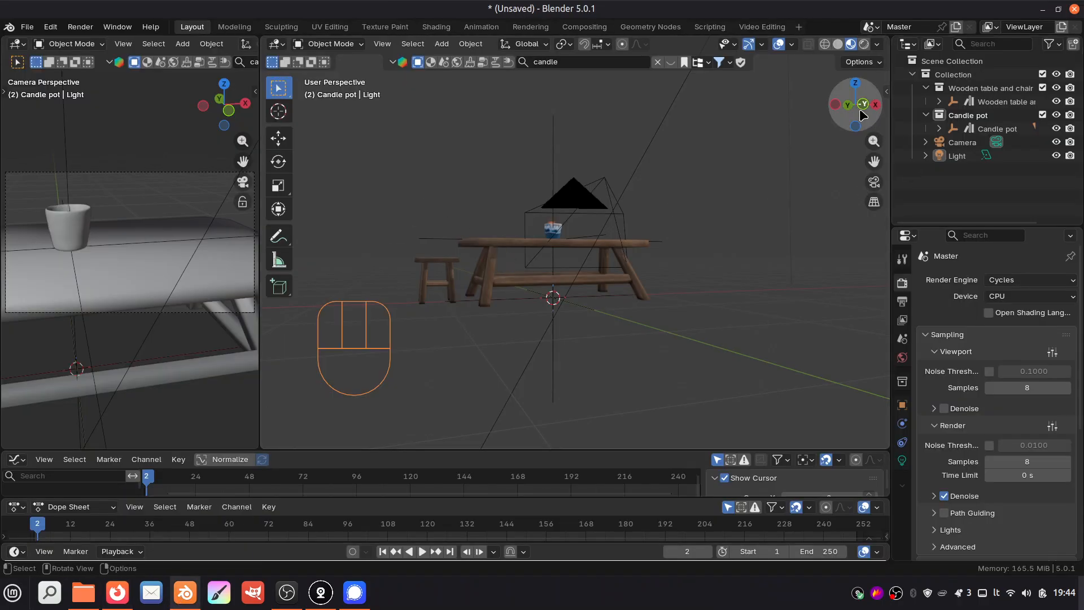
pyautogui.moveTo(856, 104); pyautogui.dragTo(146, 484)
pyautogui.click(117, 592)
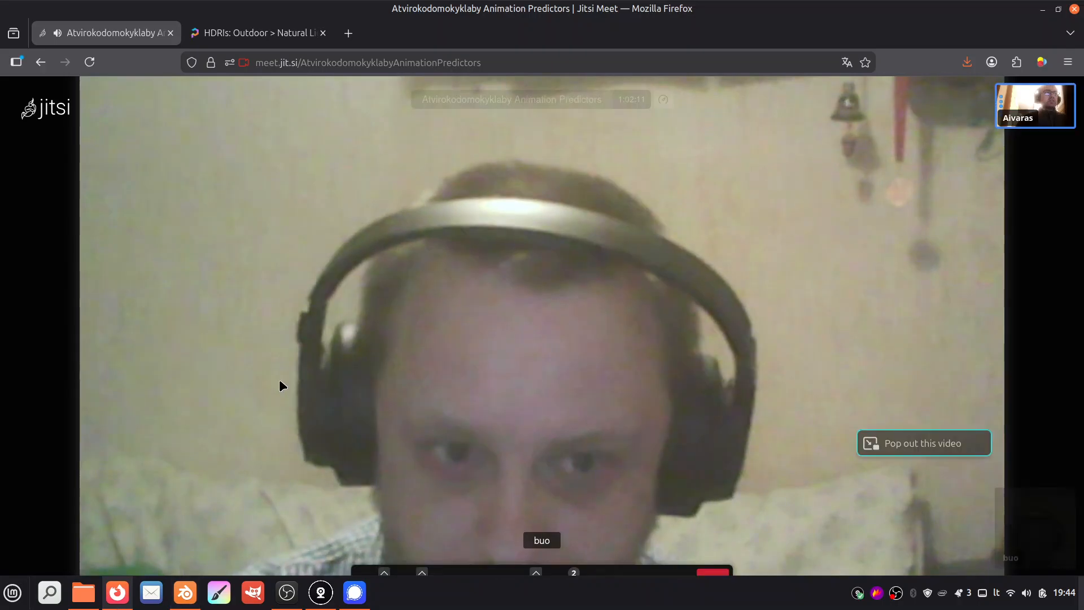
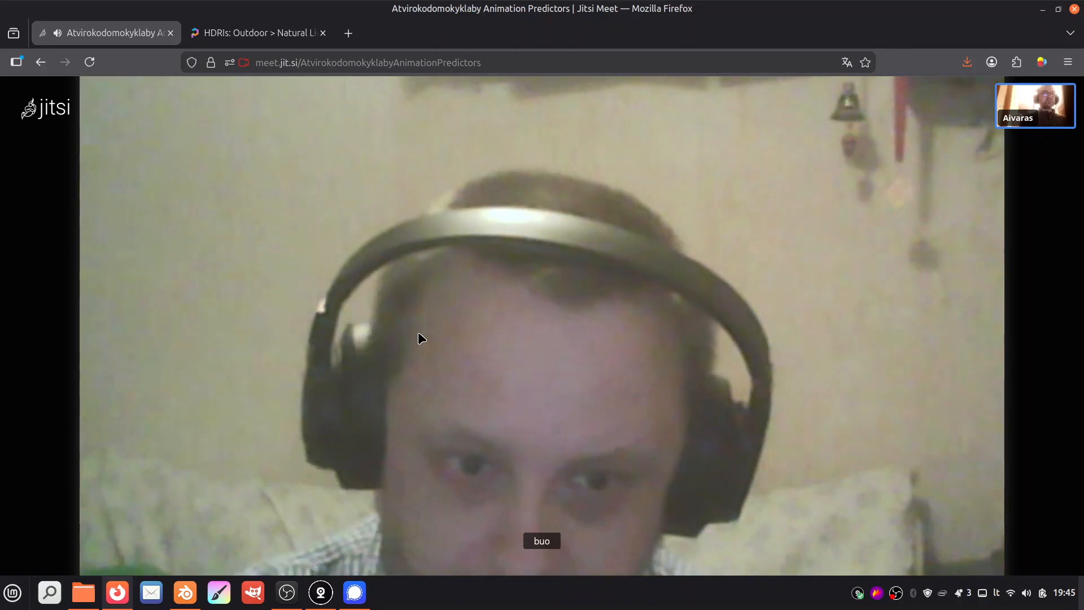
pyautogui.click(180, 592)
pyautogui.click(118, 600)
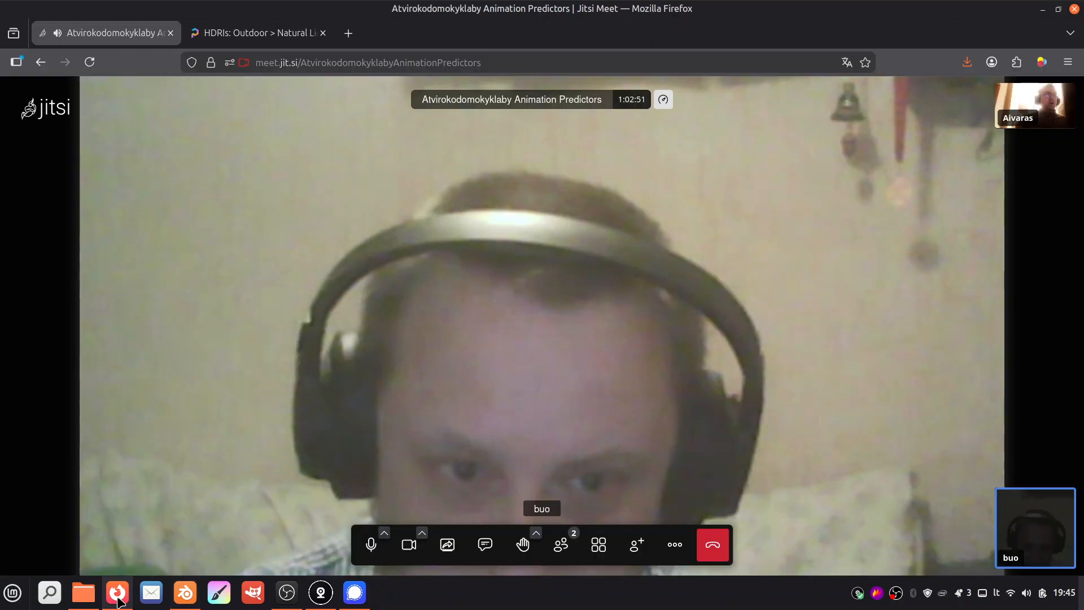
pyautogui.click(191, 587)
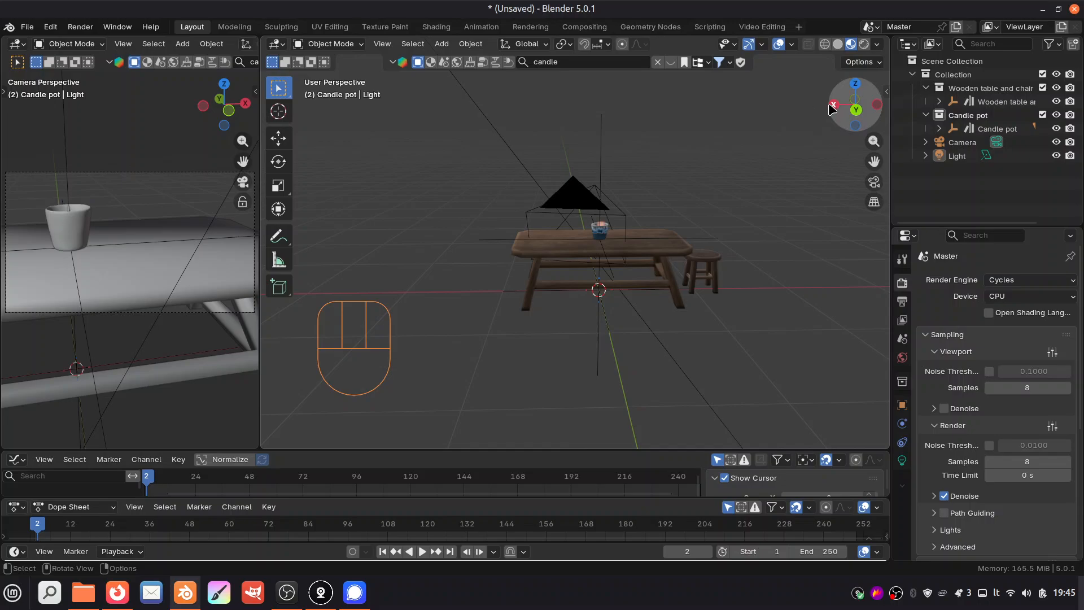
pyautogui.moveTo(831, 109); pyautogui.dragTo(813, 111)
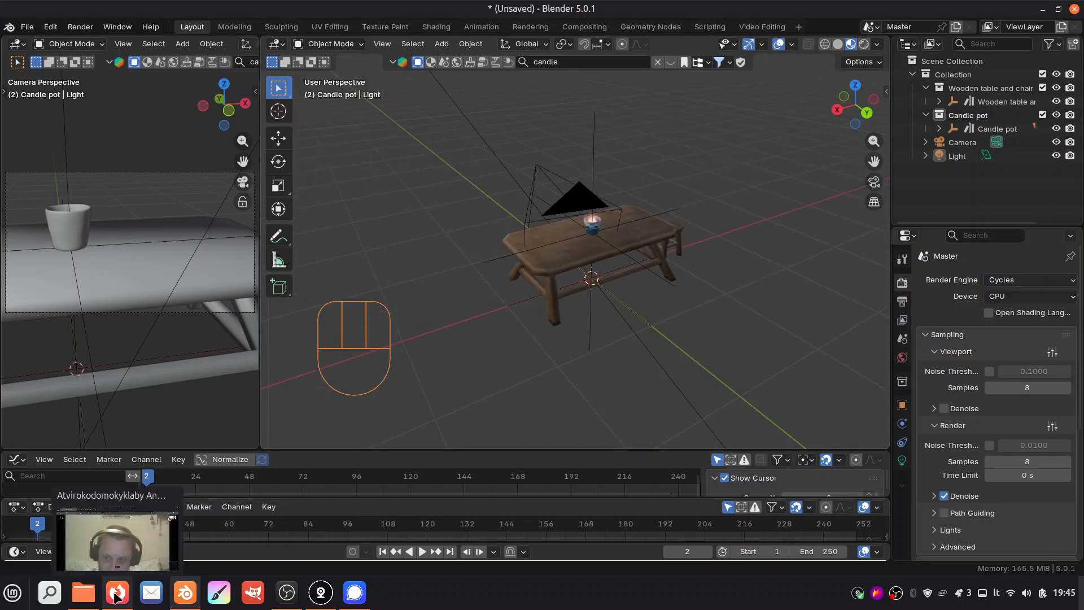
pyautogui.click(116, 594)
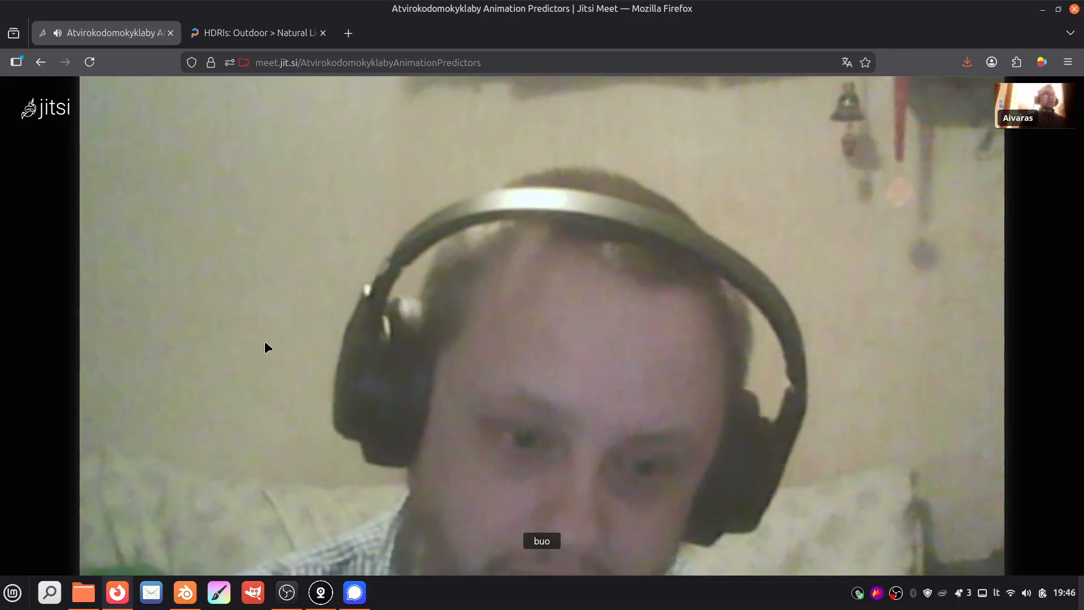
pyautogui.moveTo(175, 598)
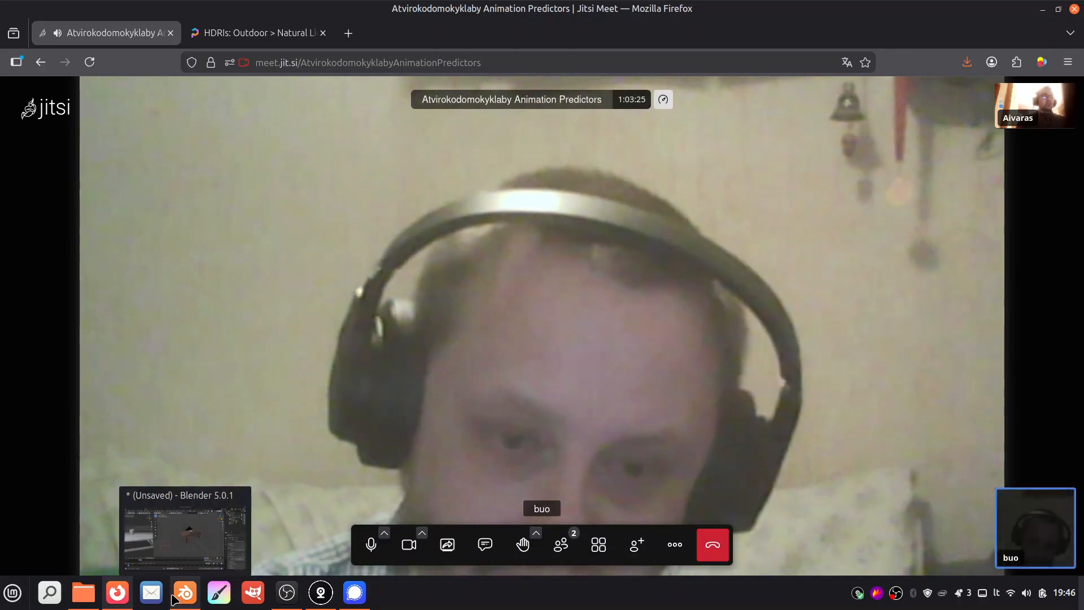
pyautogui.click(185, 537)
# Step: Switch to Firefox, search for "luxrender core" in a new tab, open the LuxCoreRender website, and dismiss the translation offer
pyautogui.moveTo(124, 596)
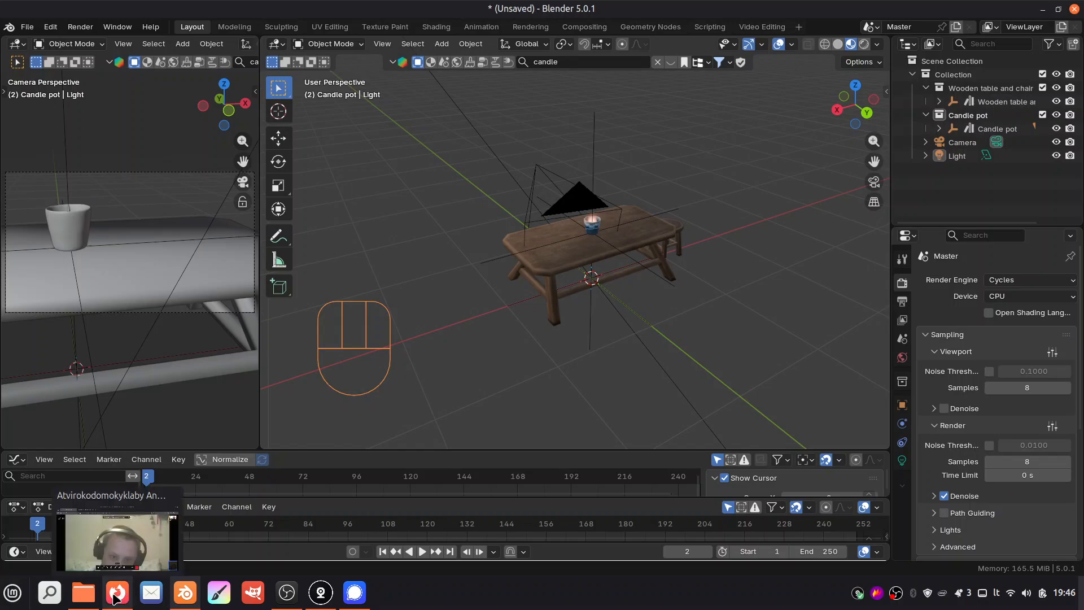
pyautogui.click(130, 530)
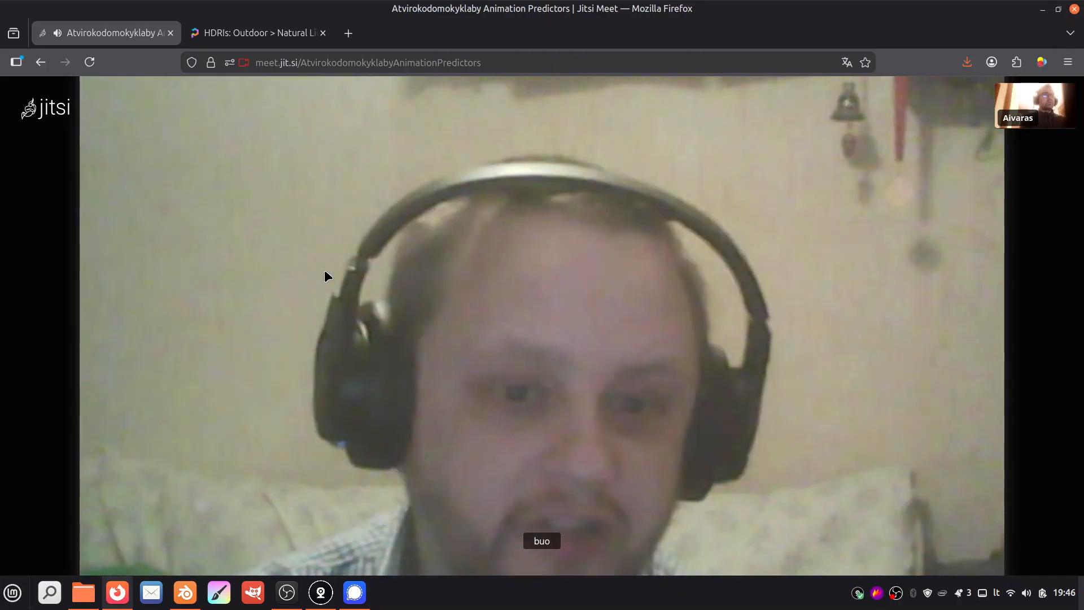
pyautogui.click(350, 34)
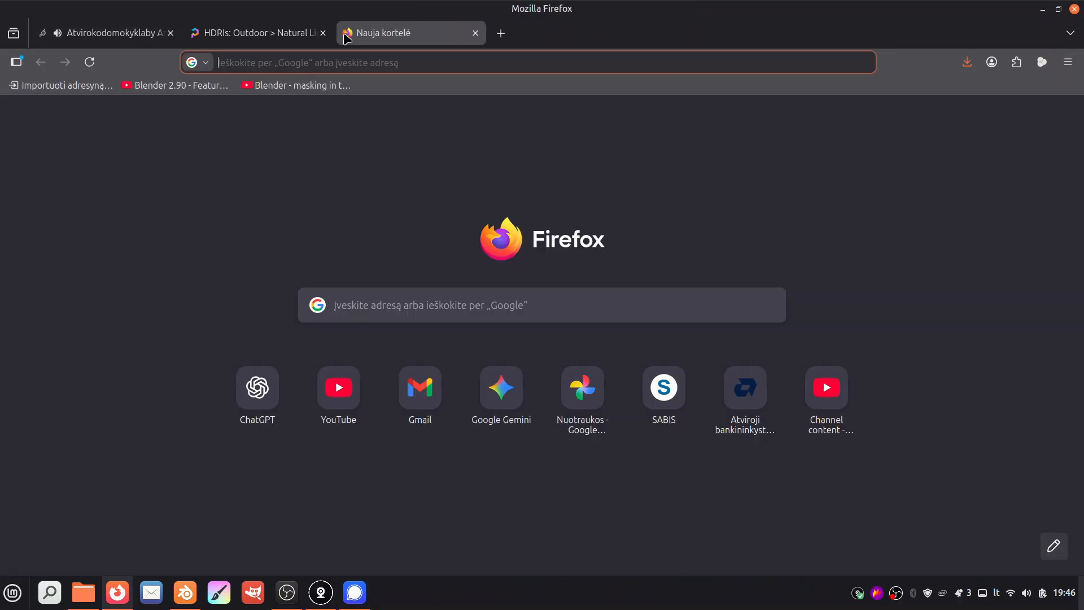
pyautogui.write('luxrender')
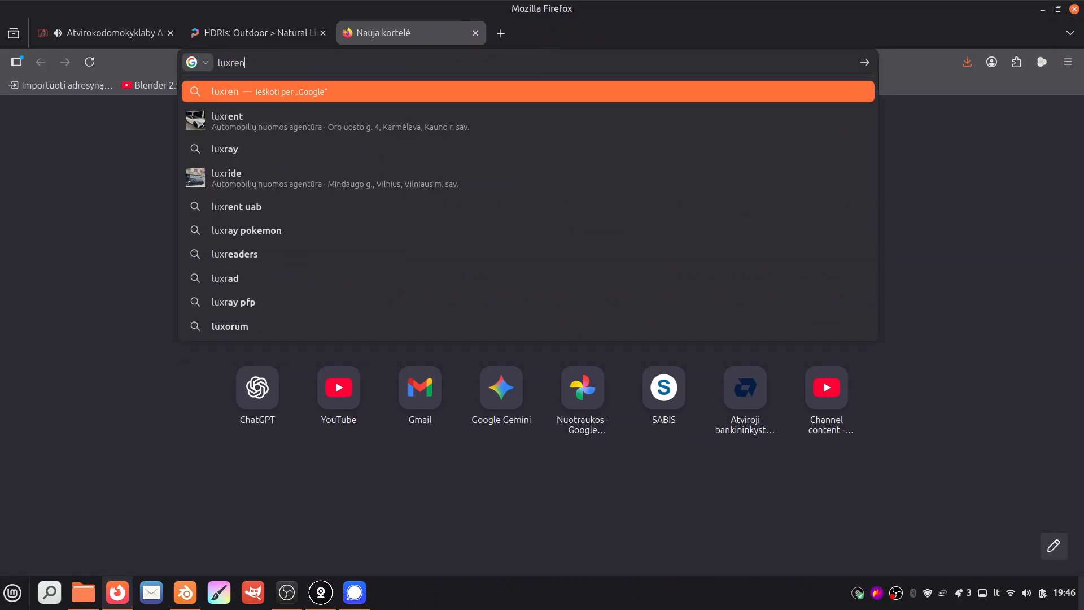
pyautogui.write('ore')
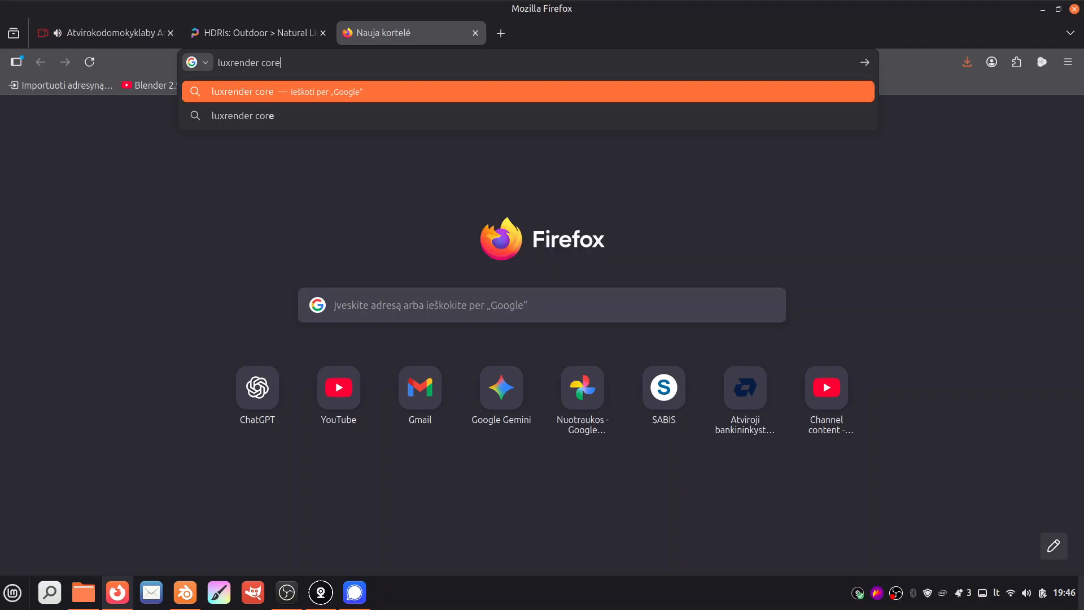
pyautogui.press('Return')
pyautogui.click(267, 243)
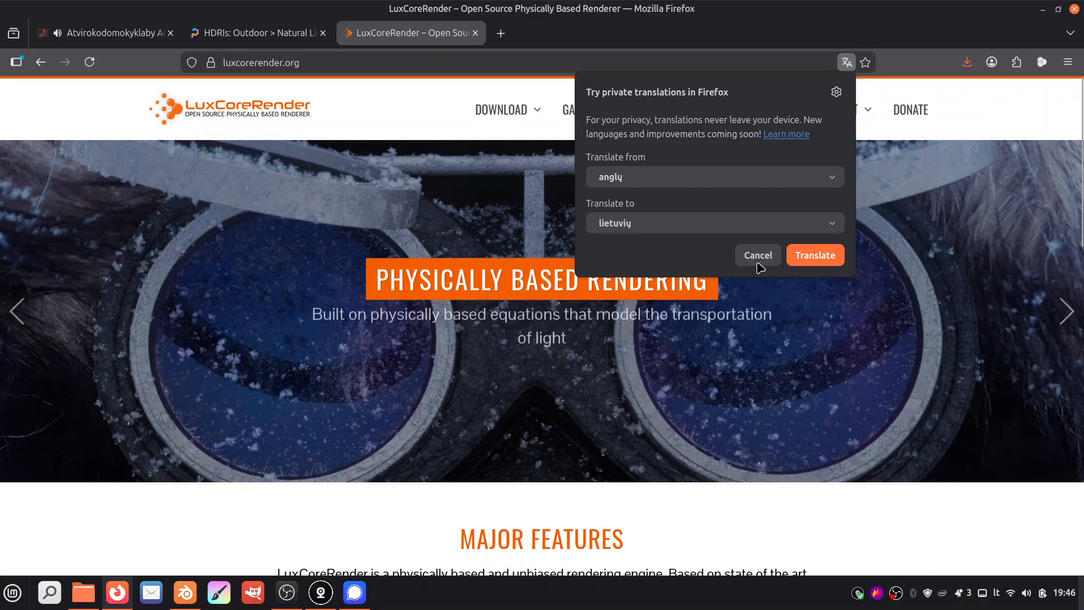
pyautogui.click(758, 255)
# Step: Open the v2.10 download page, examine the BlendLuxCore extension's supported Blender versions and the standalone release section, and close the tab
pyautogui.moveTo(520, 109)
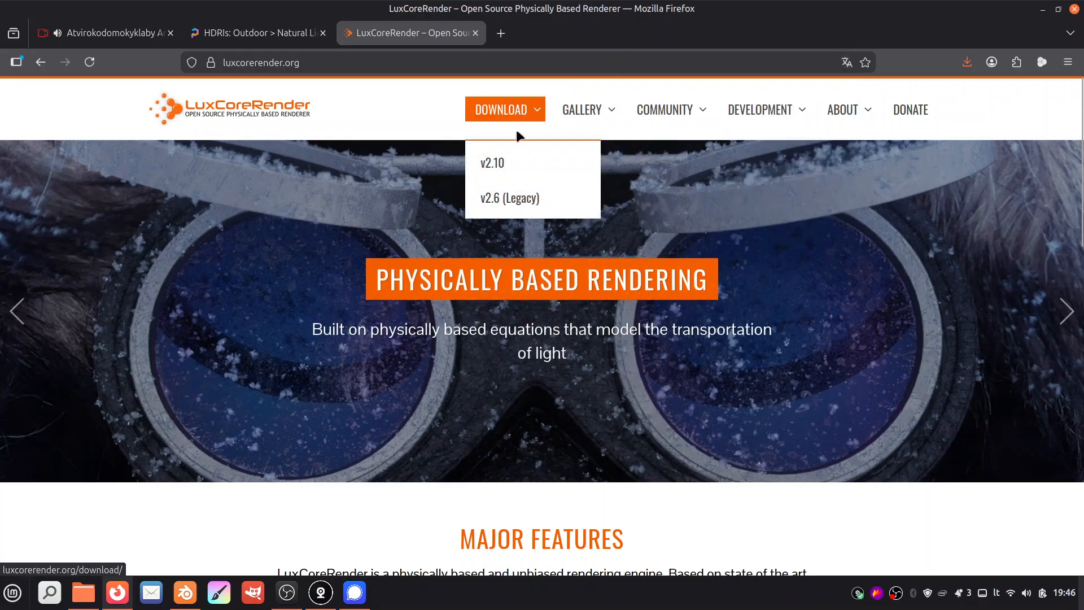
pyautogui.click(518, 164)
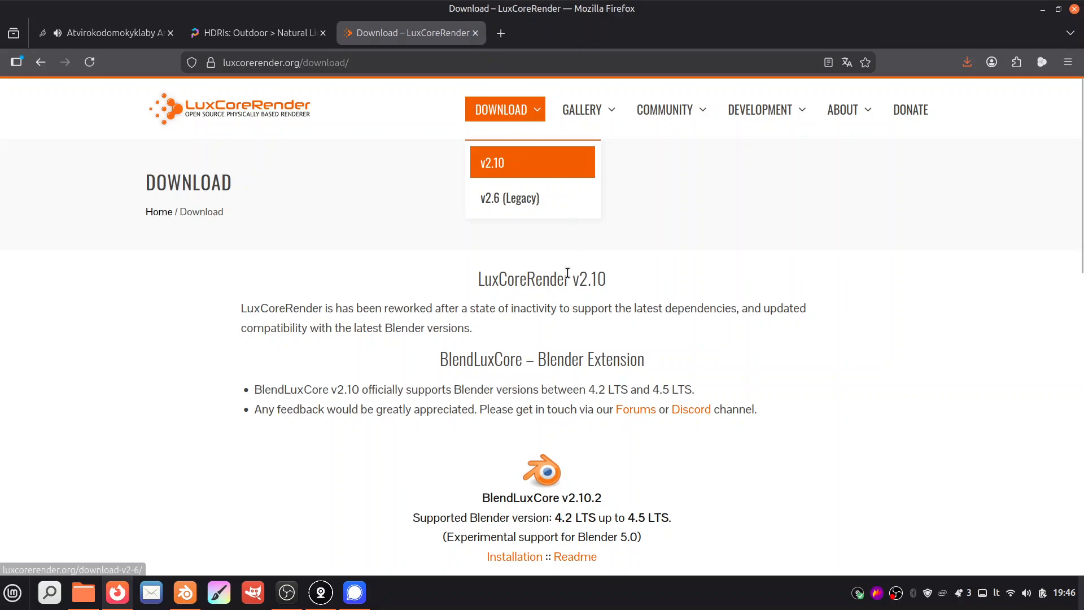
pyautogui.scroll(-3, 733, 249)
pyautogui.scroll(3, 733, 249)
pyautogui.scroll(-3, 733, 248)
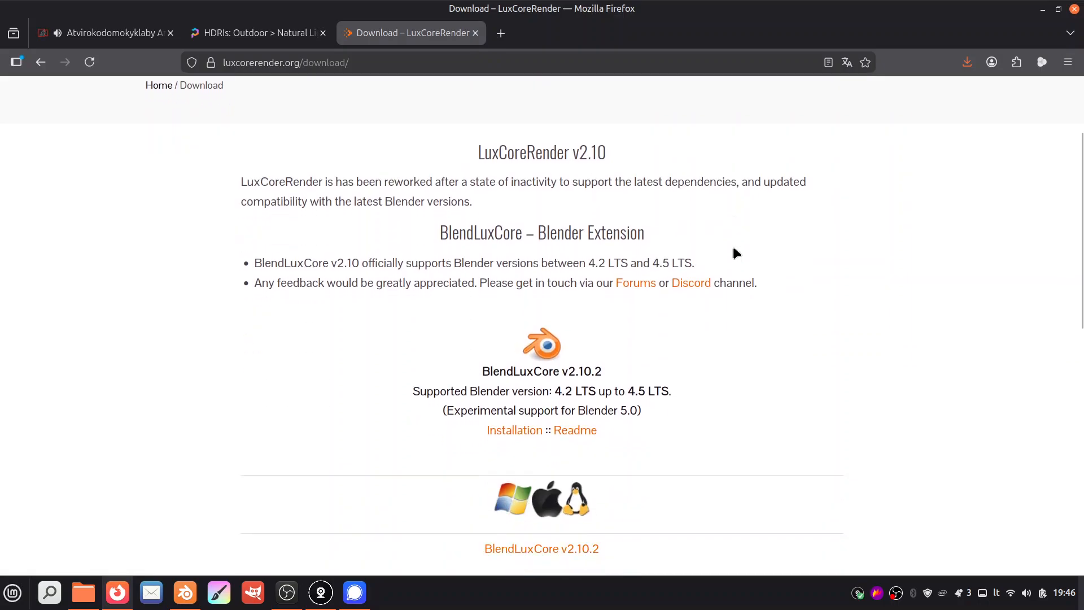
pyautogui.scroll(-2, 734, 249)
pyautogui.scroll(2, 734, 249)
pyautogui.scroll(-1, 734, 249)
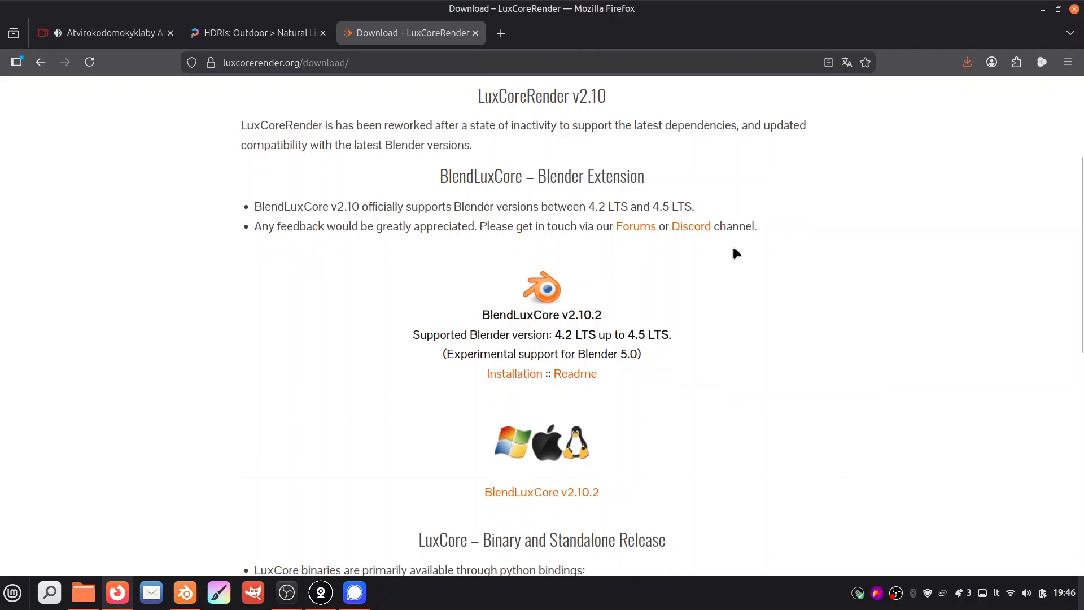
pyautogui.scroll(-2, 734, 251)
pyautogui.scroll(-6, 734, 251)
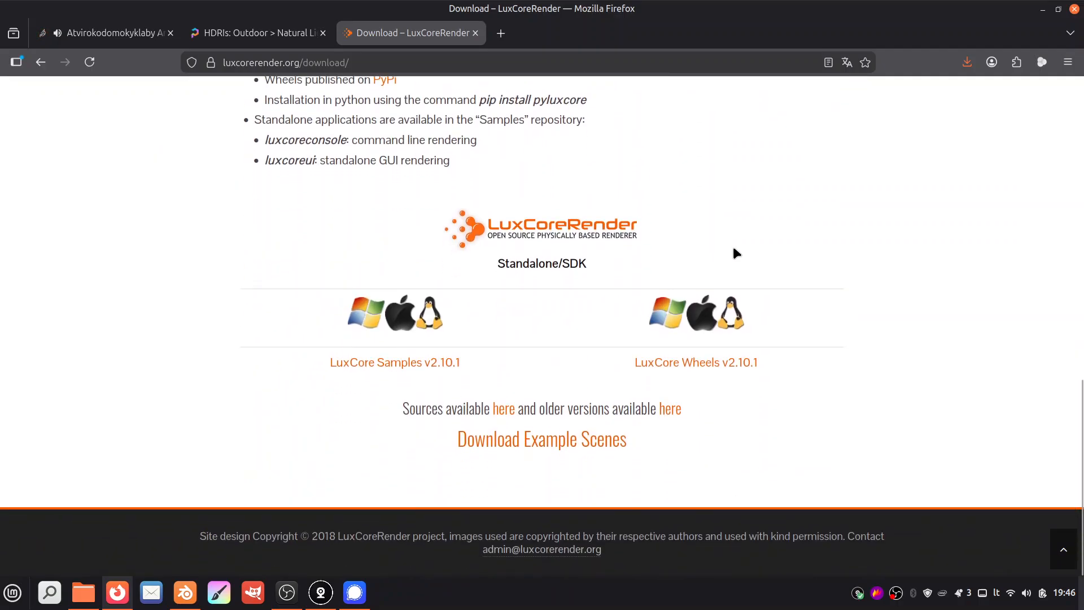
pyautogui.scroll(5, 678, 294)
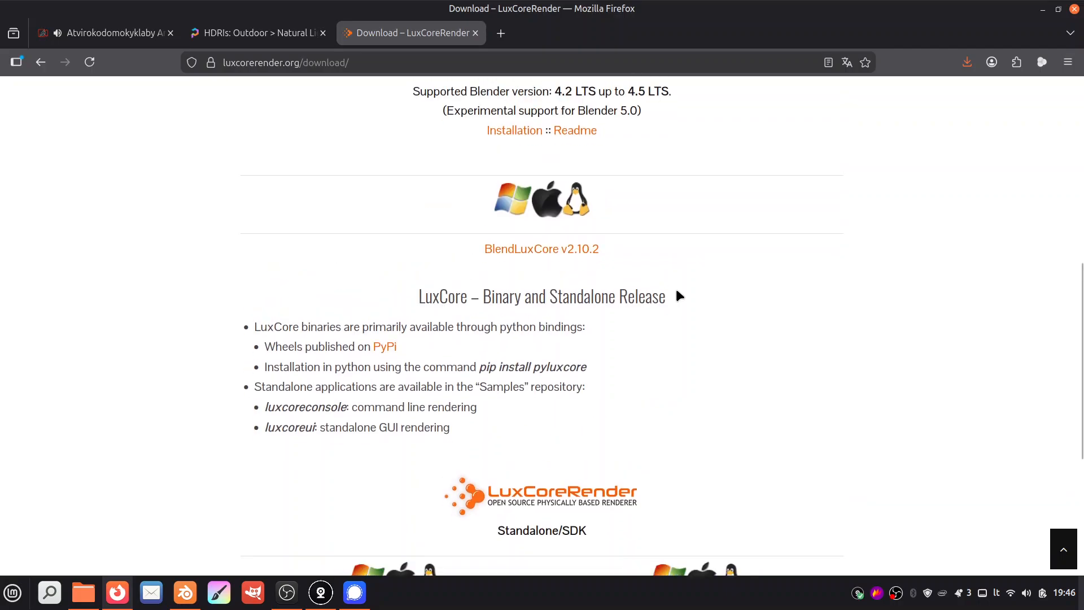
pyautogui.scroll(-5, 678, 294)
pyautogui.scroll(6, 678, 294)
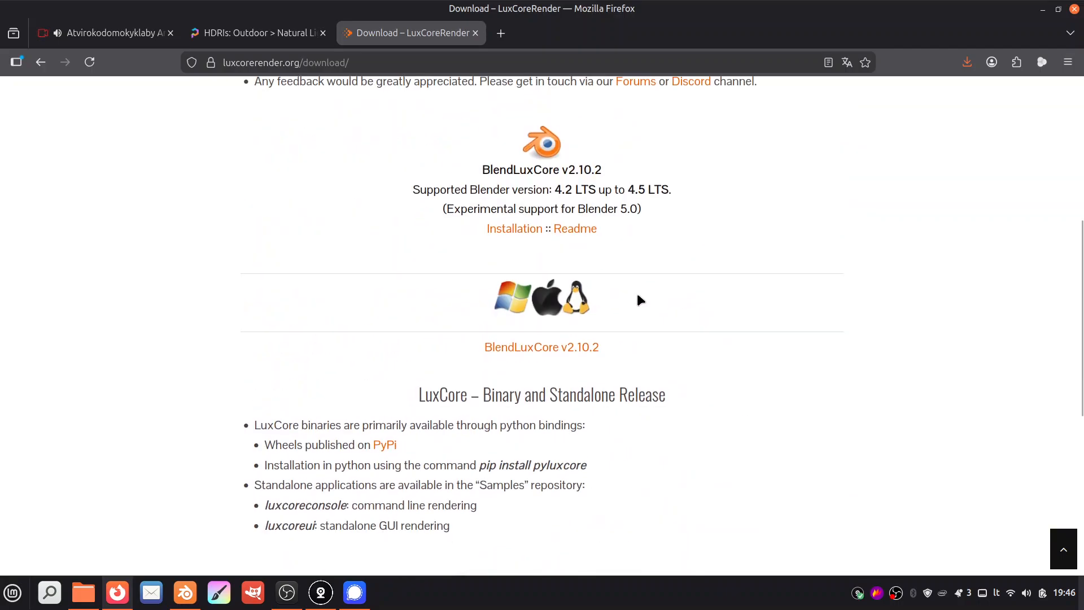
pyautogui.scroll(-3, 637, 295)
pyautogui.scroll(6, 503, 235)
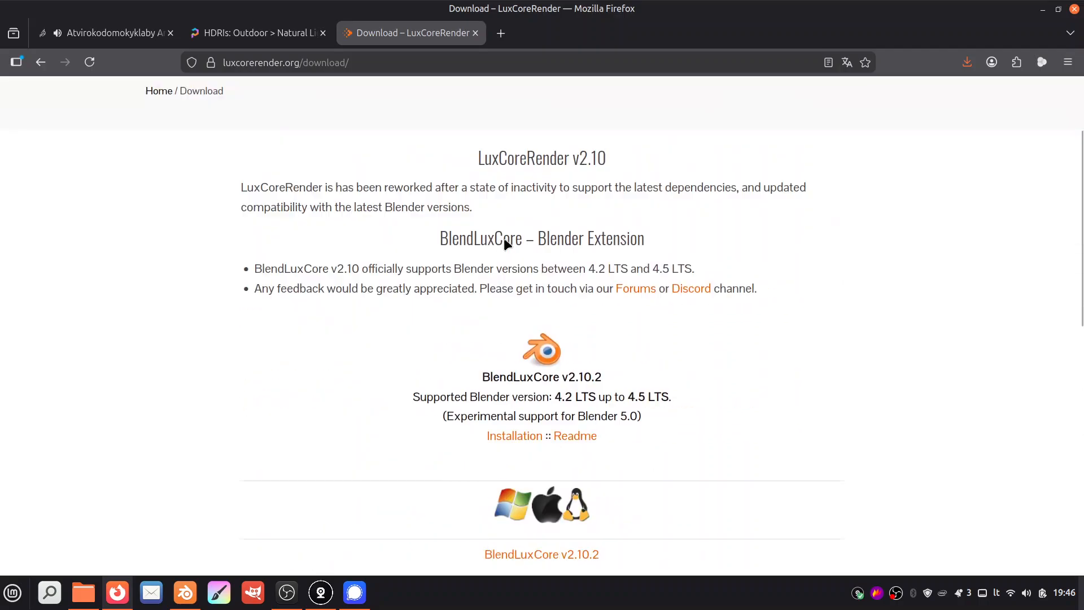
pyautogui.scroll(-2, 504, 238)
pyautogui.click(476, 34)
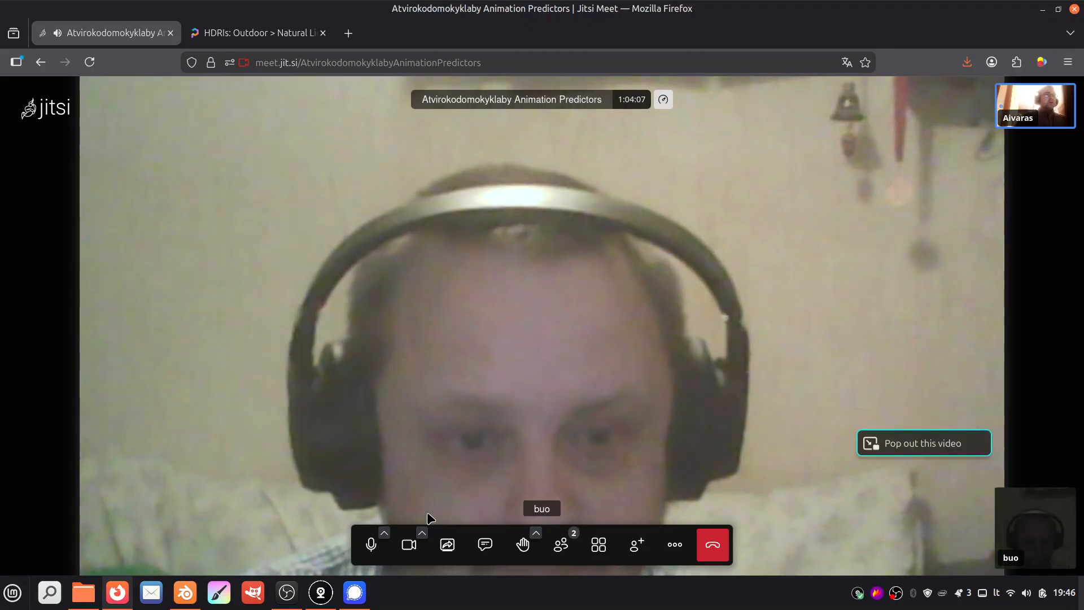
# Step: Switch to the file manager and open the folder Vaizdo įrašai > Rank magija > ranku magija mask > bandymas su scenom
pyautogui.click(84, 592)
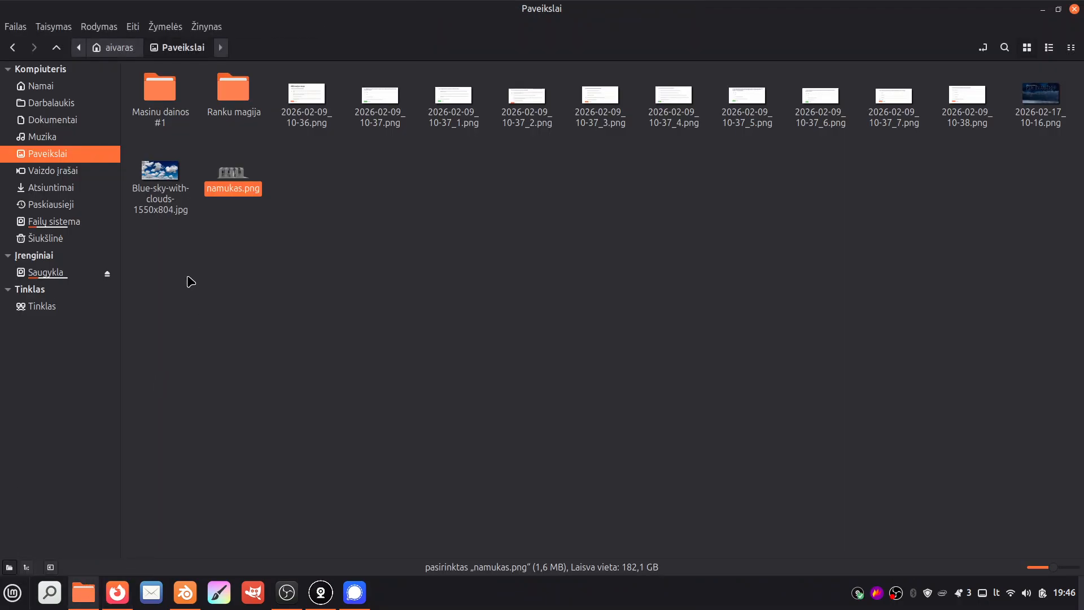
pyautogui.click(79, 178)
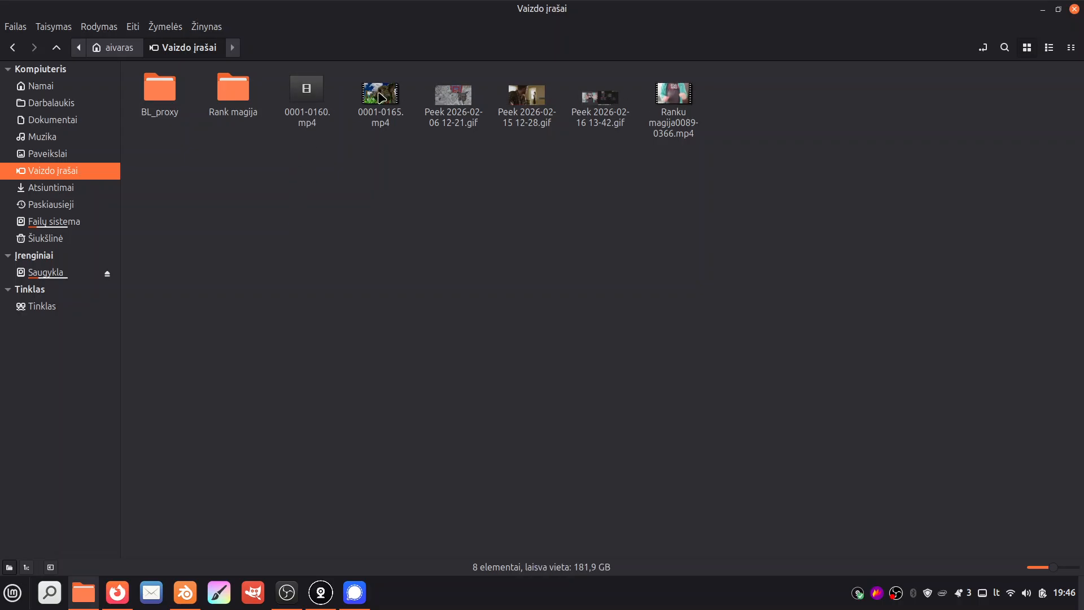
pyautogui.doubleClick(233, 89)
pyautogui.click(172, 95)
pyautogui.doubleClick(172, 95)
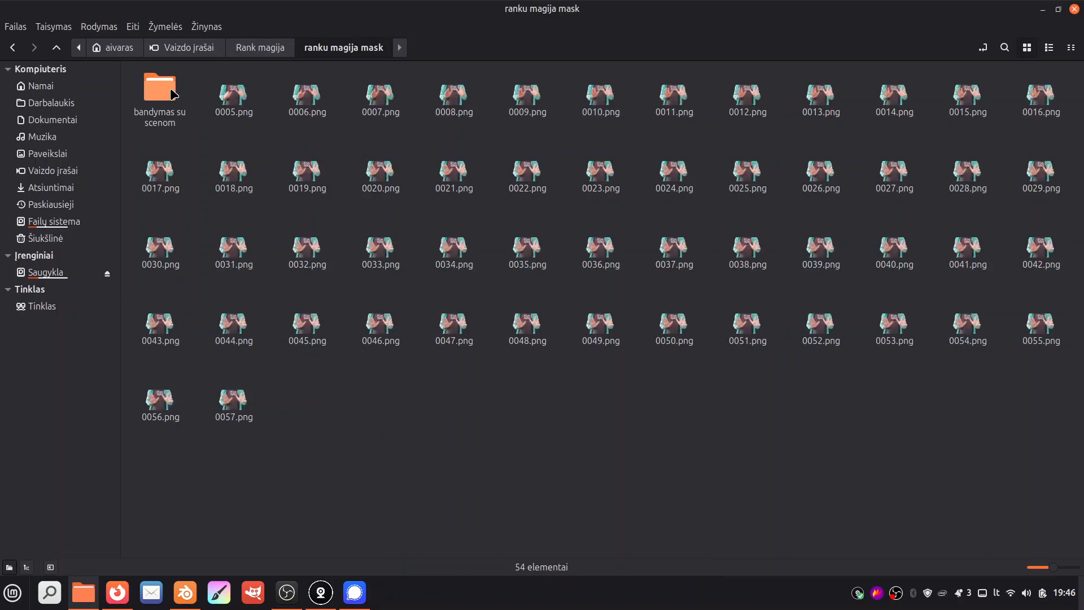
pyautogui.doubleClick(172, 94)
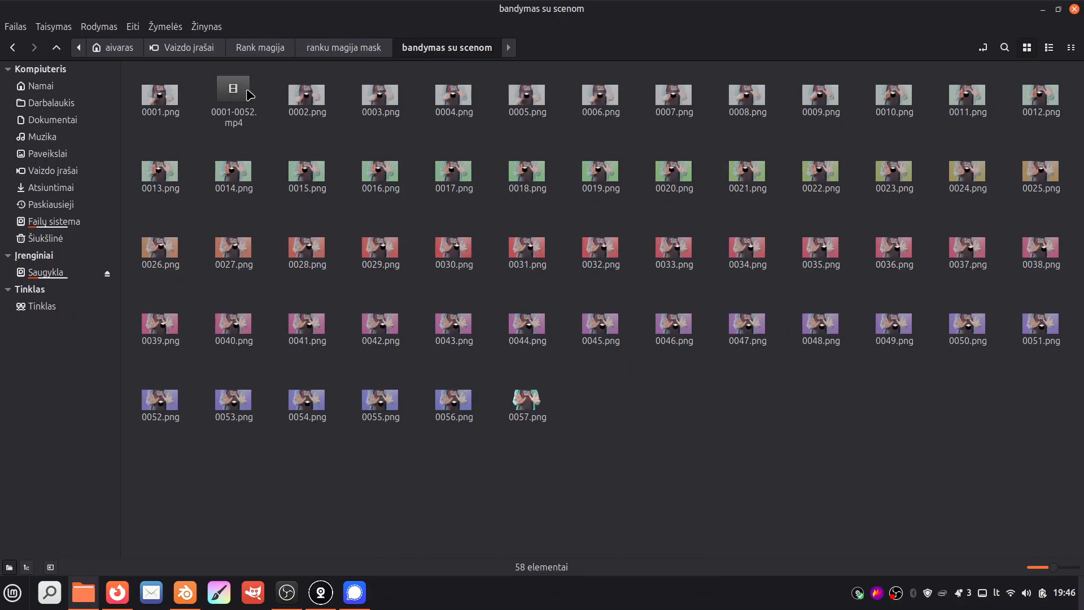
# Step: Play the video 0001-0052.mp4 and rewind it to its beginning
pyautogui.click(245, 94)
pyautogui.doubleClick(245, 95)
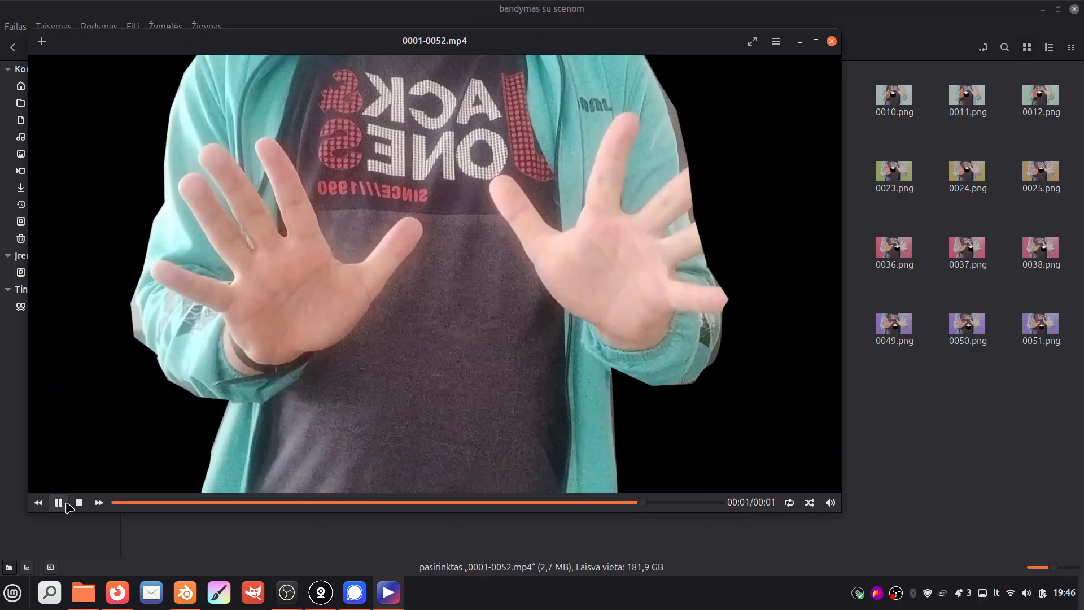
pyautogui.click(113, 502)
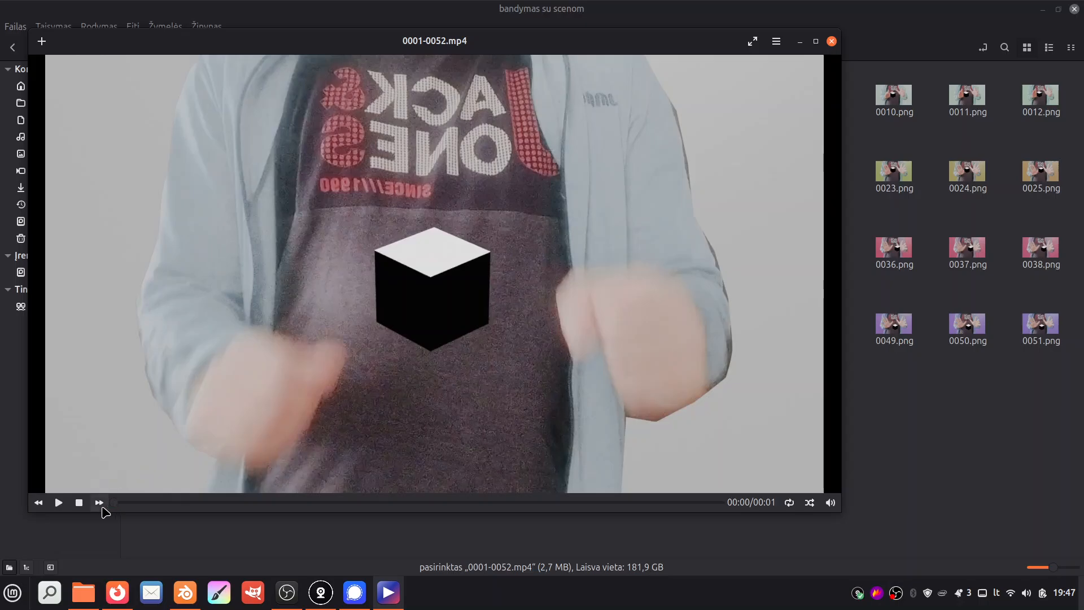
# Step: Switch to the Jitsi Meet call in Firefox, share the entire screen, and return to the bandymas su scenom folder with no file selected
pyautogui.click(117, 603)
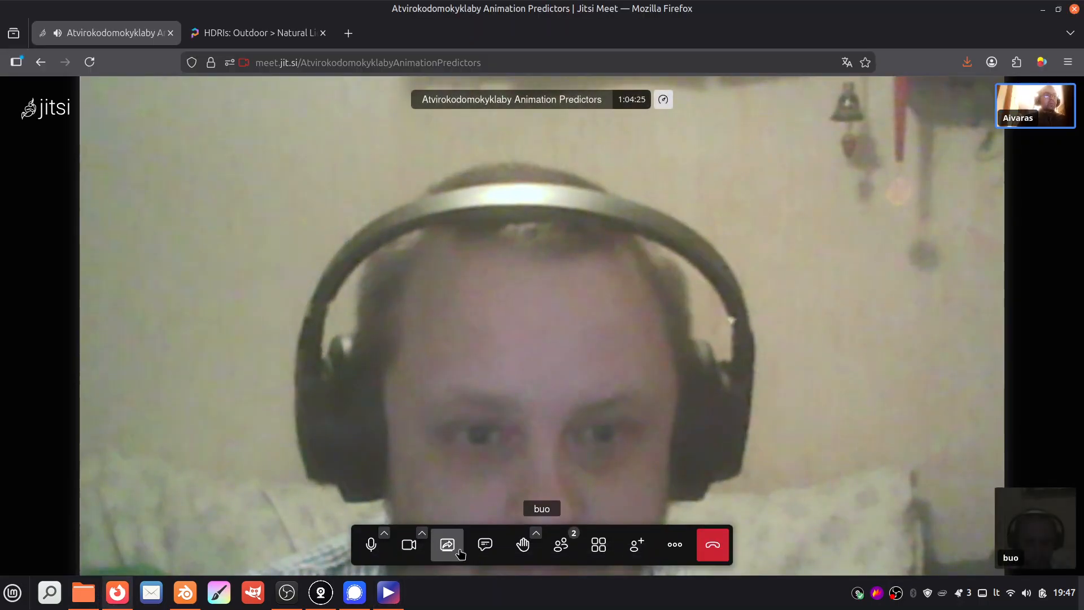
pyautogui.click(456, 546)
pyautogui.click(412, 113)
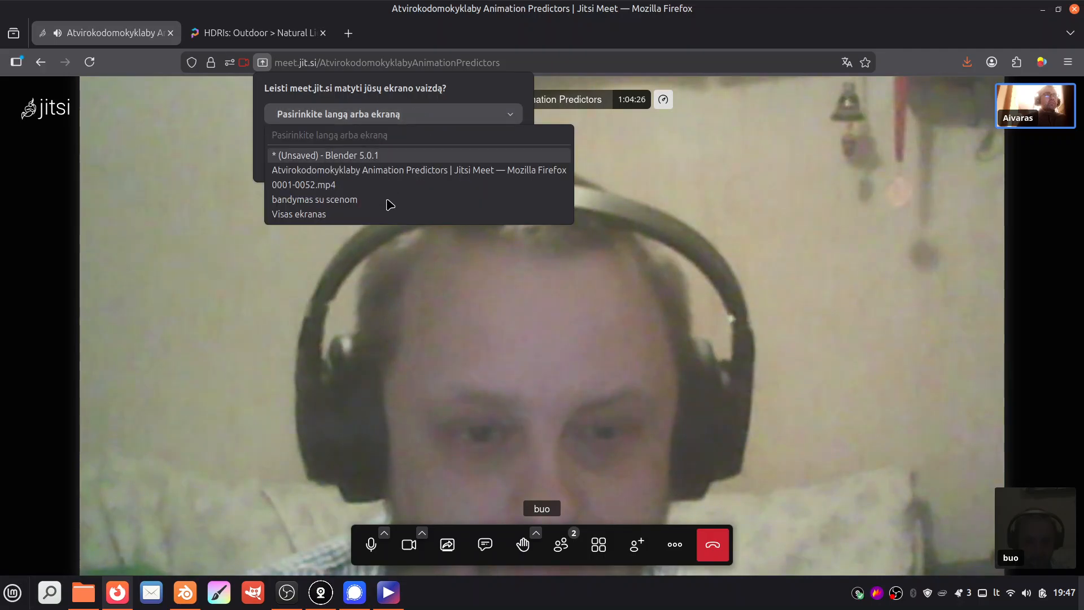
pyautogui.click(385, 217)
pyautogui.click(501, 358)
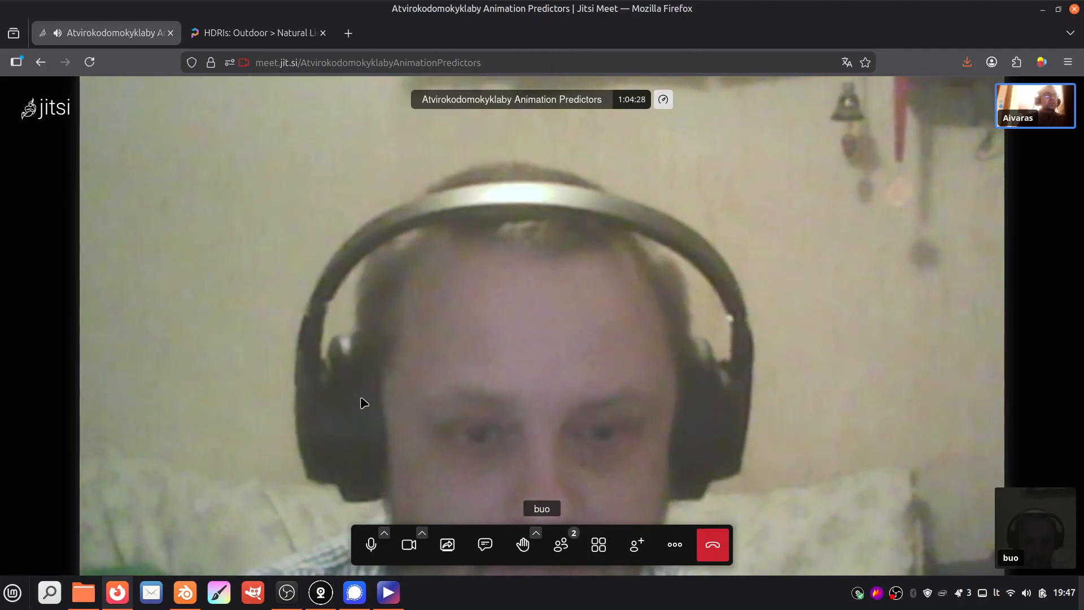
pyautogui.click(90, 594)
pyautogui.click(291, 508)
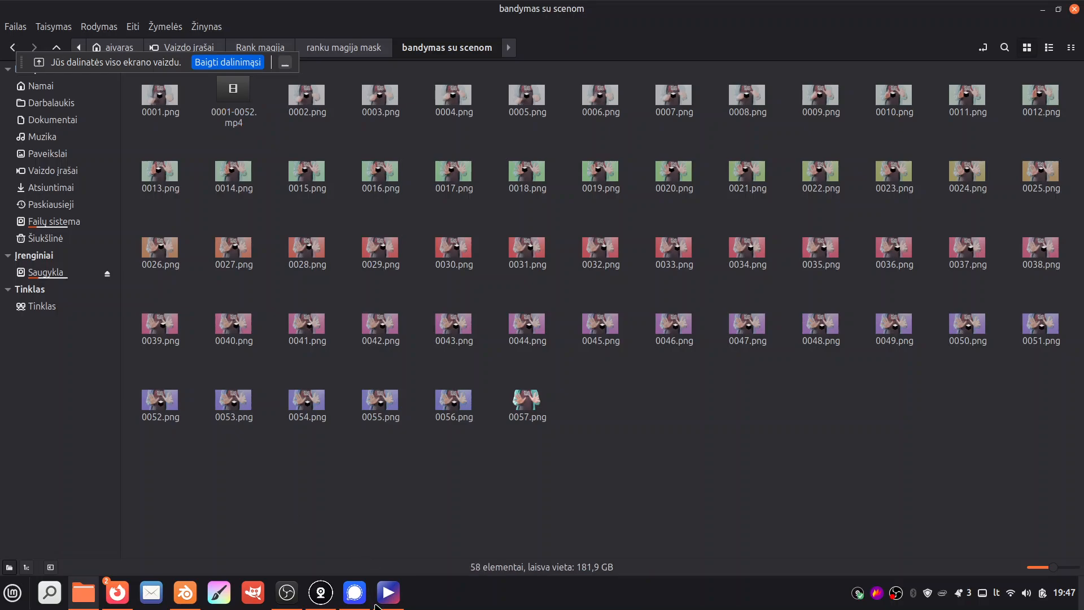
# Step: Bring up the 0001-0052.mp4 video, play it, scrub back and forth through its frames, and close the player
pyautogui.moveTo(388, 592)
pyautogui.click(361, 559)
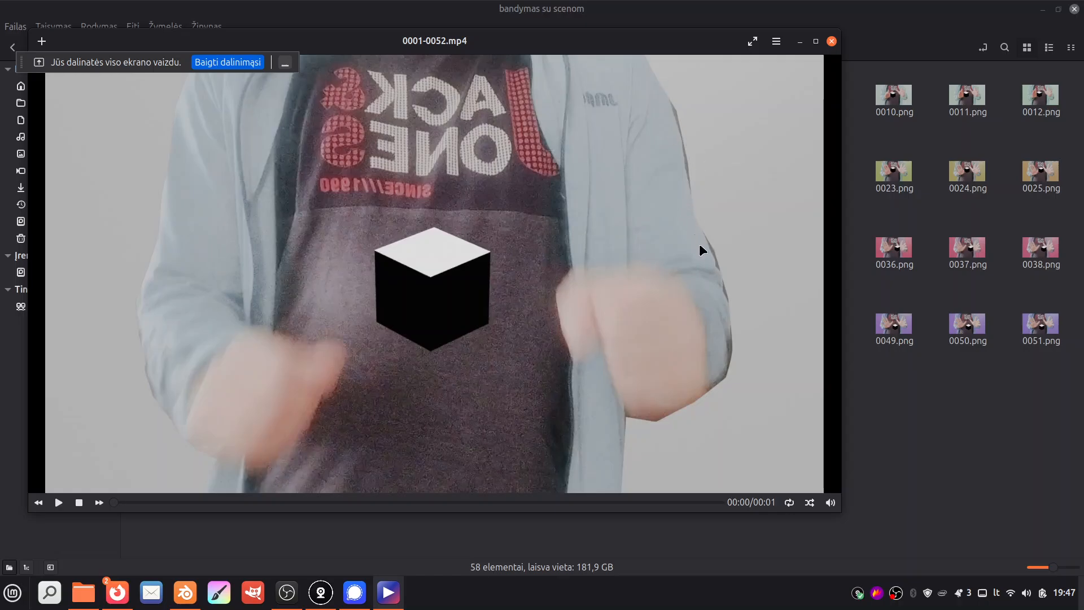
pyautogui.click(60, 506)
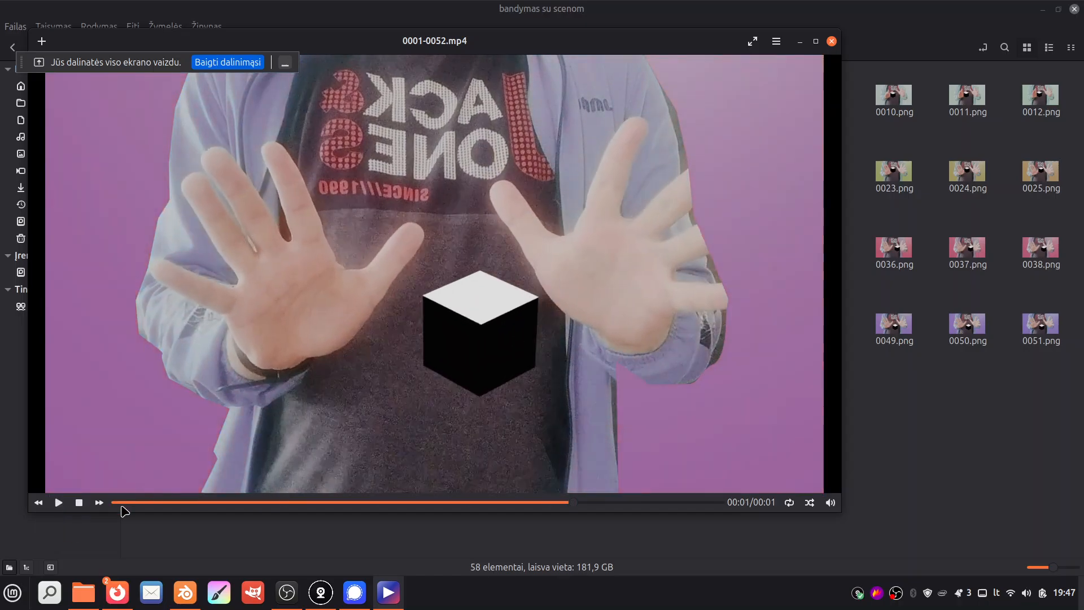
pyautogui.moveTo(121, 503); pyautogui.dragTo(758, 505)
pyautogui.click(528, 502)
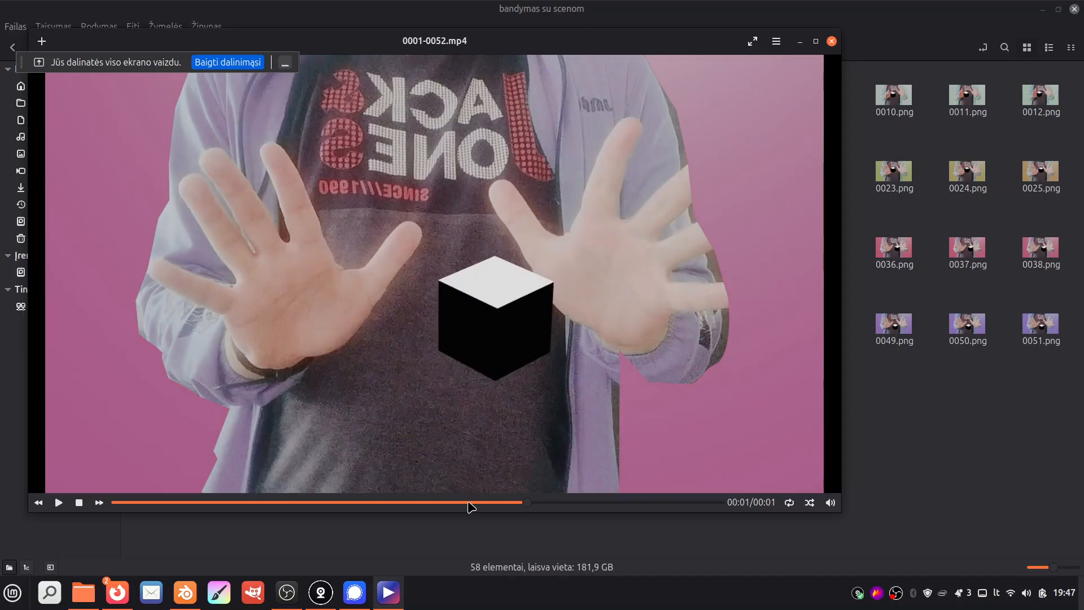
pyautogui.moveTo(653, 502); pyautogui.dragTo(147, 502)
pyautogui.moveTo(370, 496); pyautogui.dragTo(511, 502)
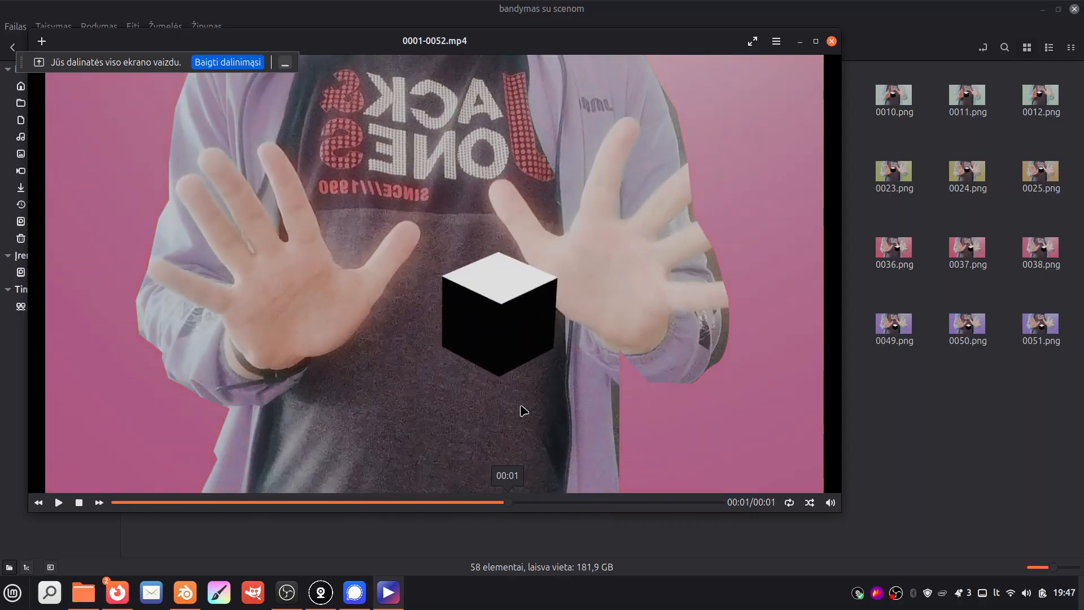
pyautogui.click(831, 40)
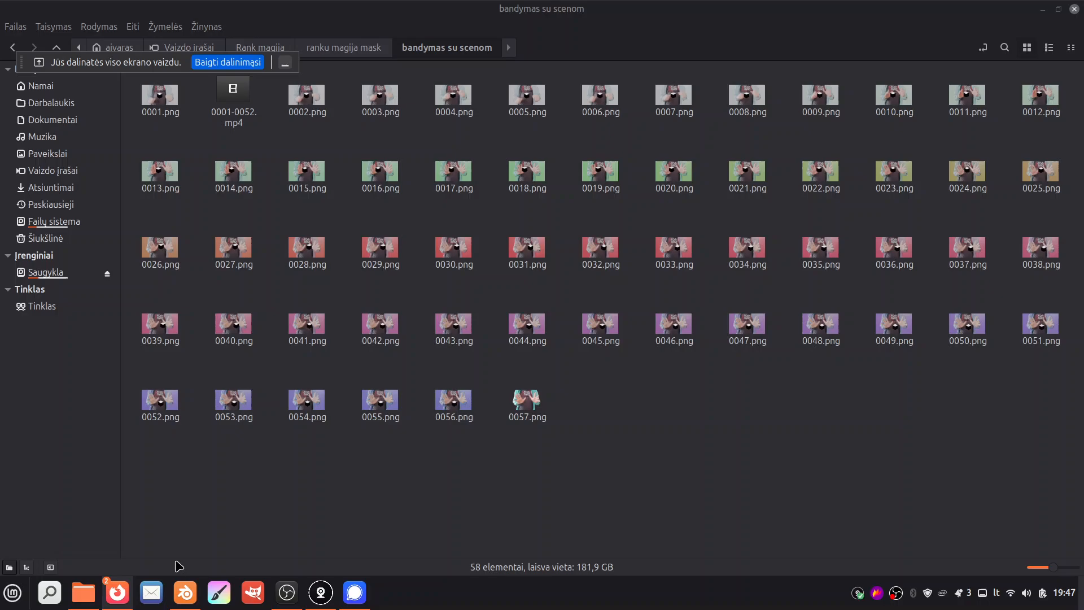
# Step: Switch to Blender, move the screen-sharing bar aside, and open the recent file rank magija.blend without saving the untitled scene
pyautogui.click(185, 592)
pyautogui.click(27, 28)
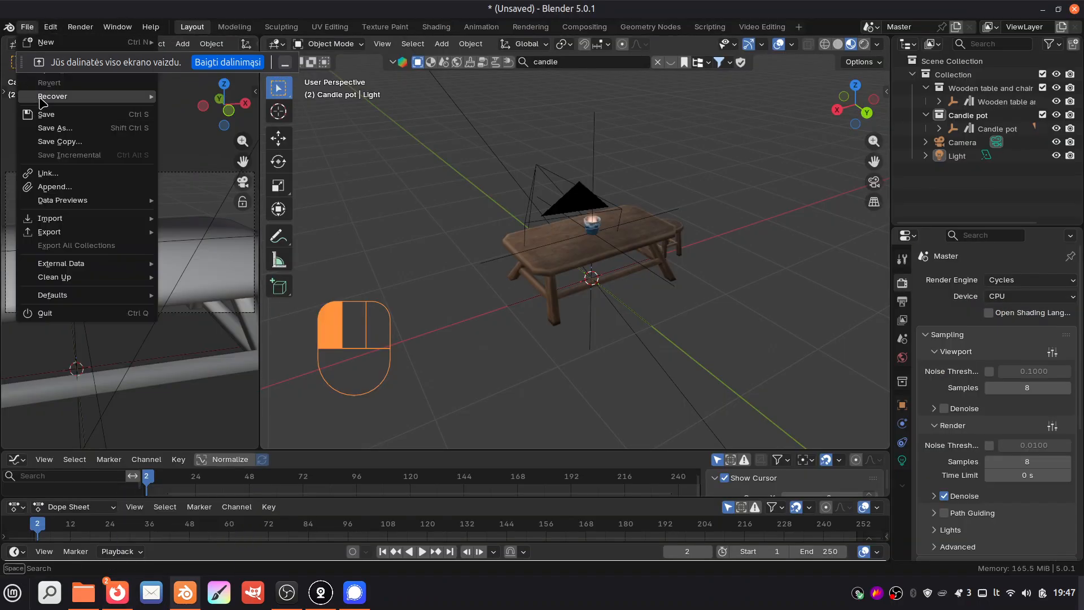
pyautogui.moveTo(36, 62); pyautogui.dragTo(834, 41)
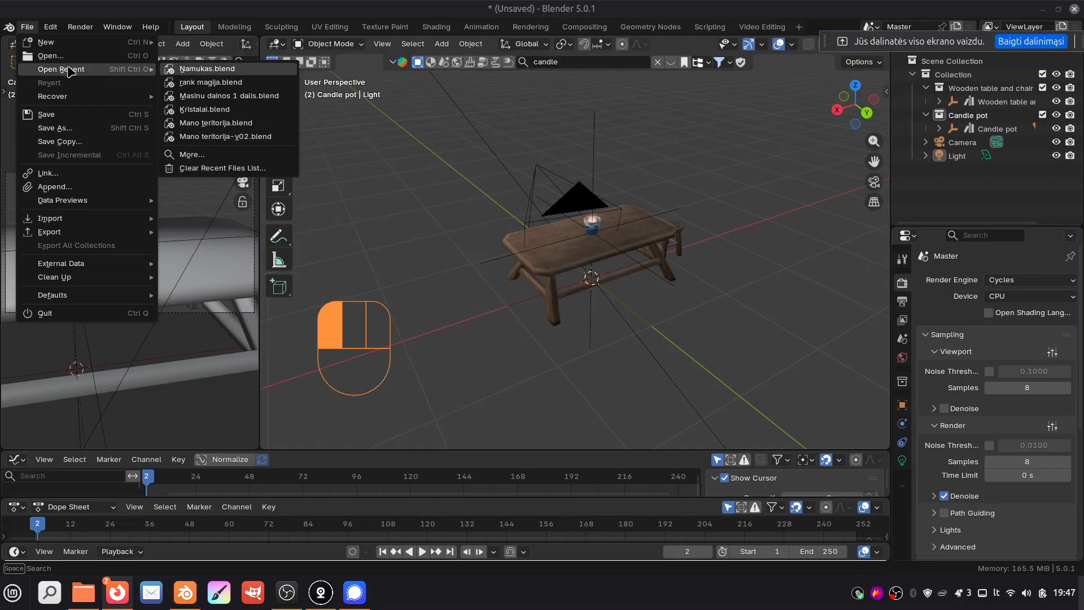
pyautogui.click(260, 83)
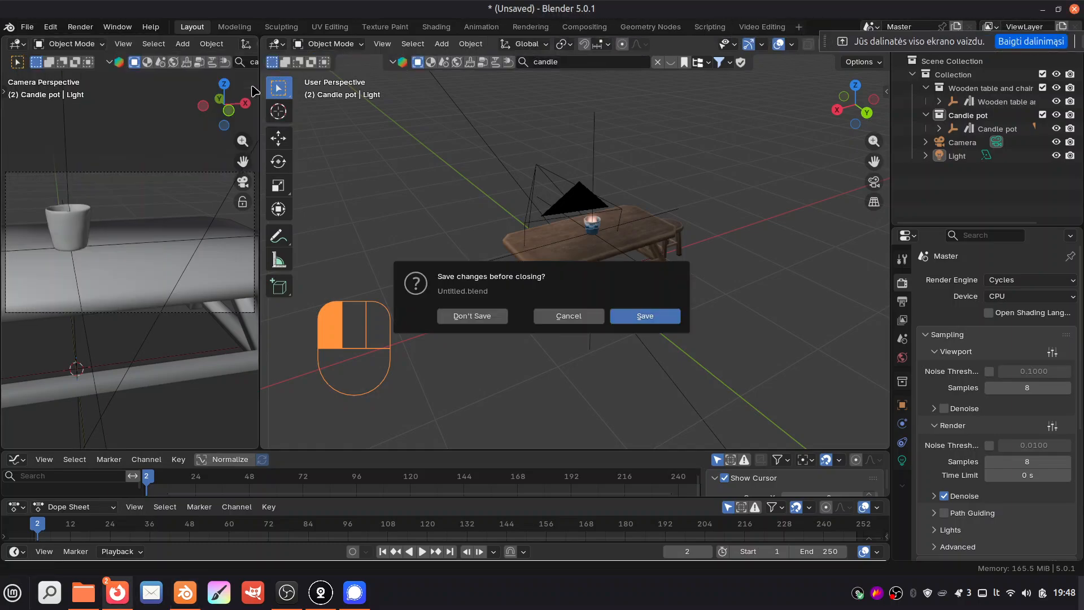
pyautogui.click(496, 317)
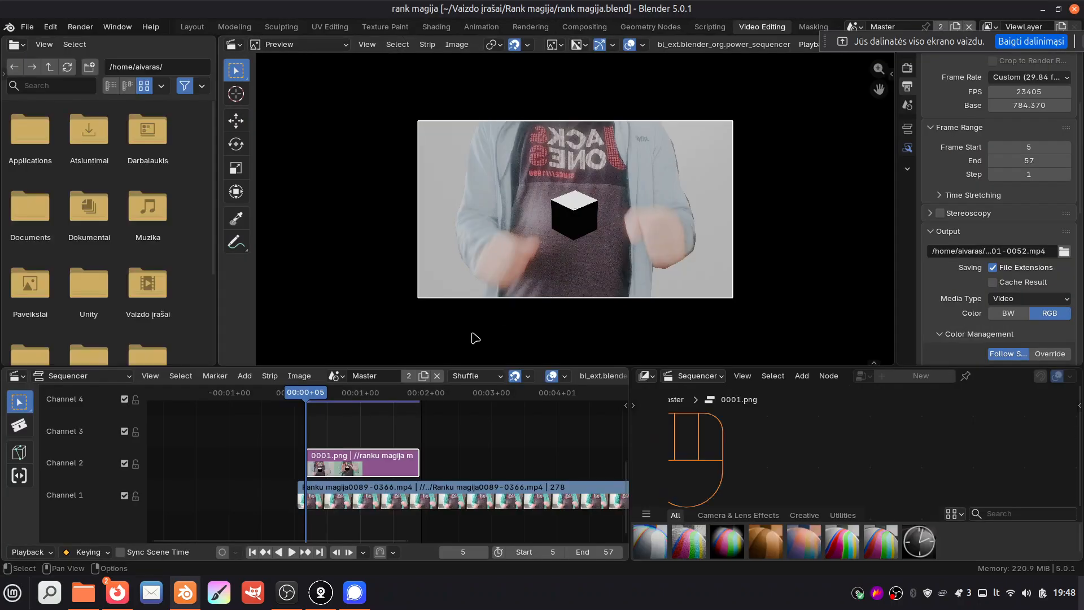
# Step: Open the Compositing workspace and switch the active scene from Master to Scene
pyautogui.click(603, 29)
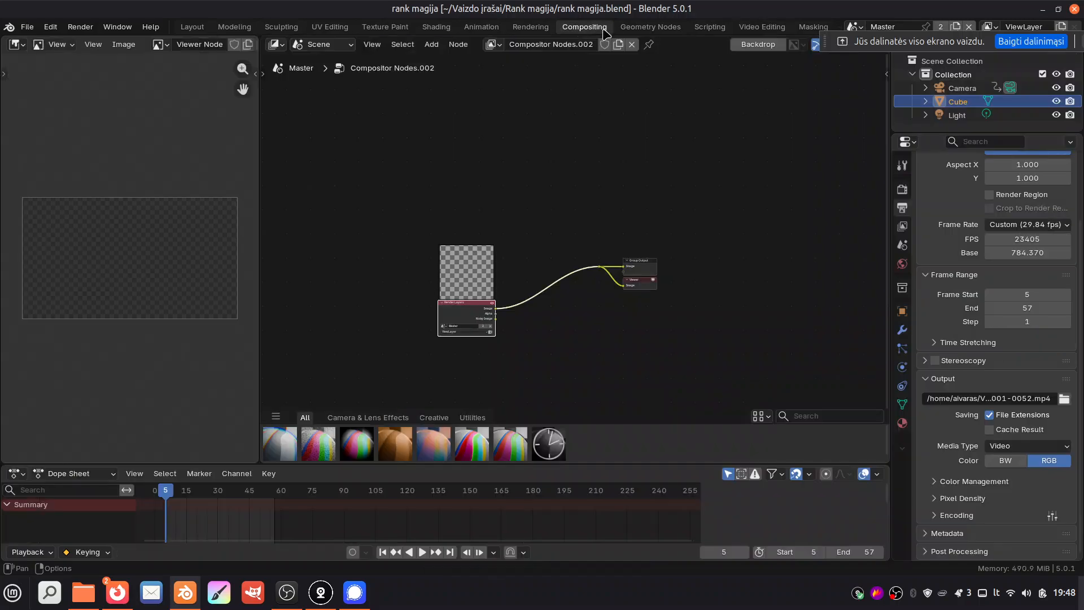
pyautogui.click(853, 29)
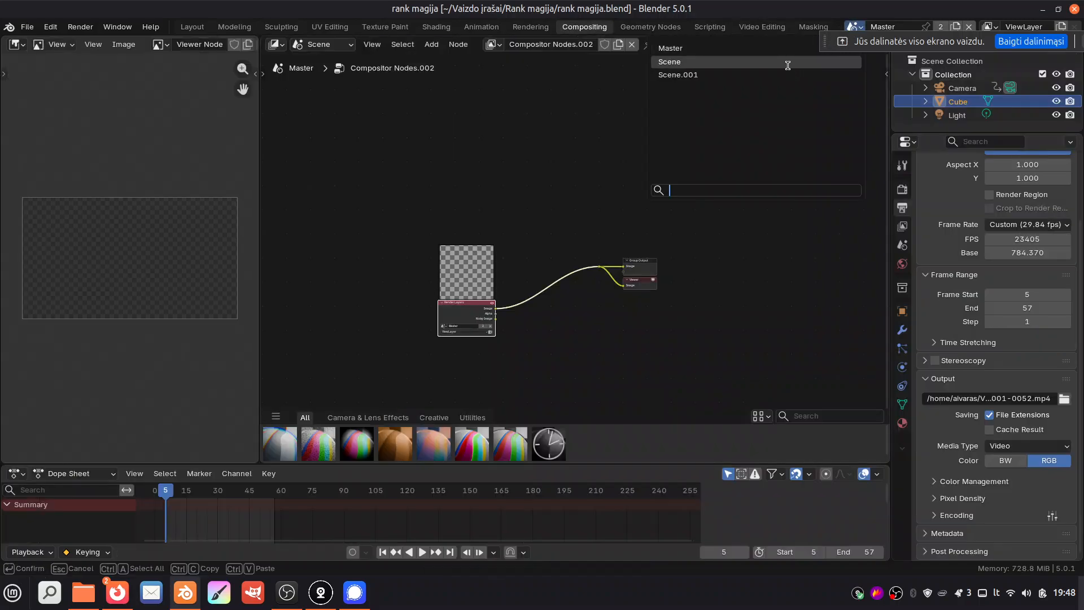
pyautogui.click(787, 66)
# Step: Examine the compositor's mask, Mix, Keying and Set Alpha nodes, moving to the keyframe at frame 15
pyautogui.scroll(4, 665, 253)
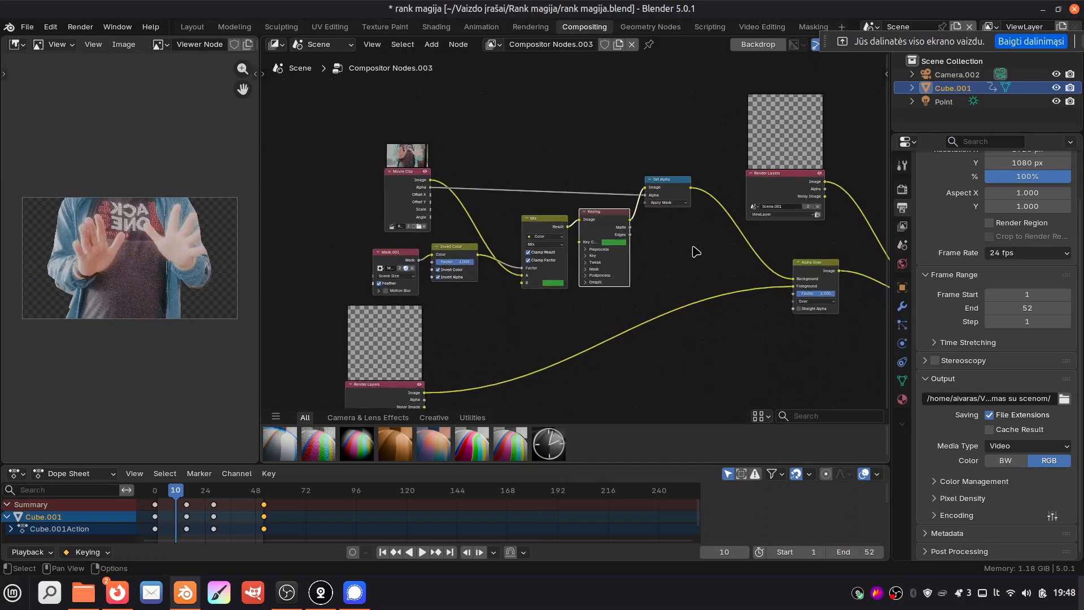
pyautogui.scroll(2, 665, 253)
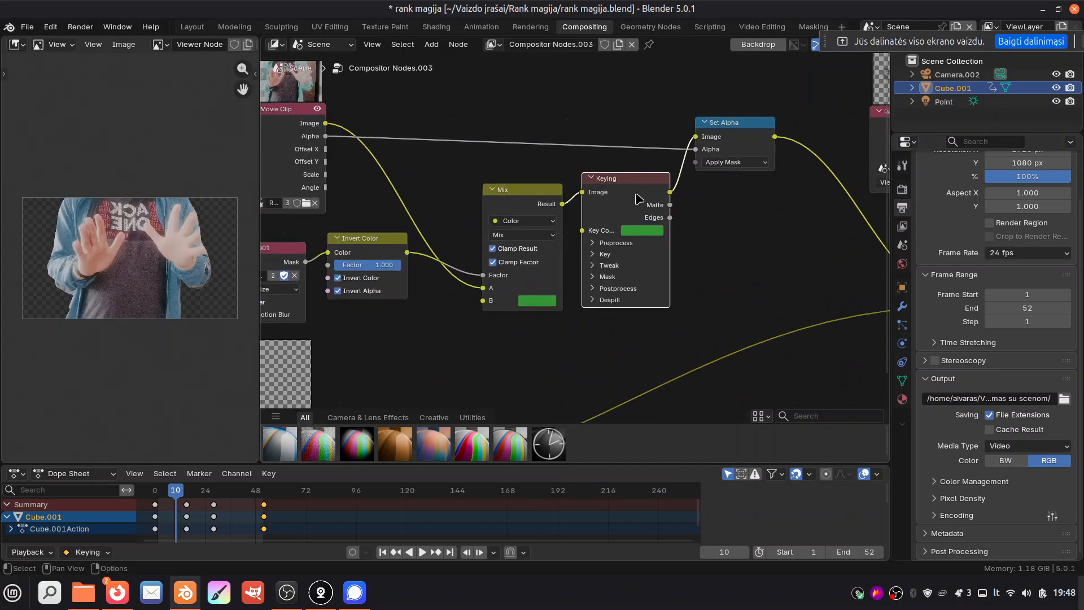
pyautogui.scroll(-2, 750, 136)
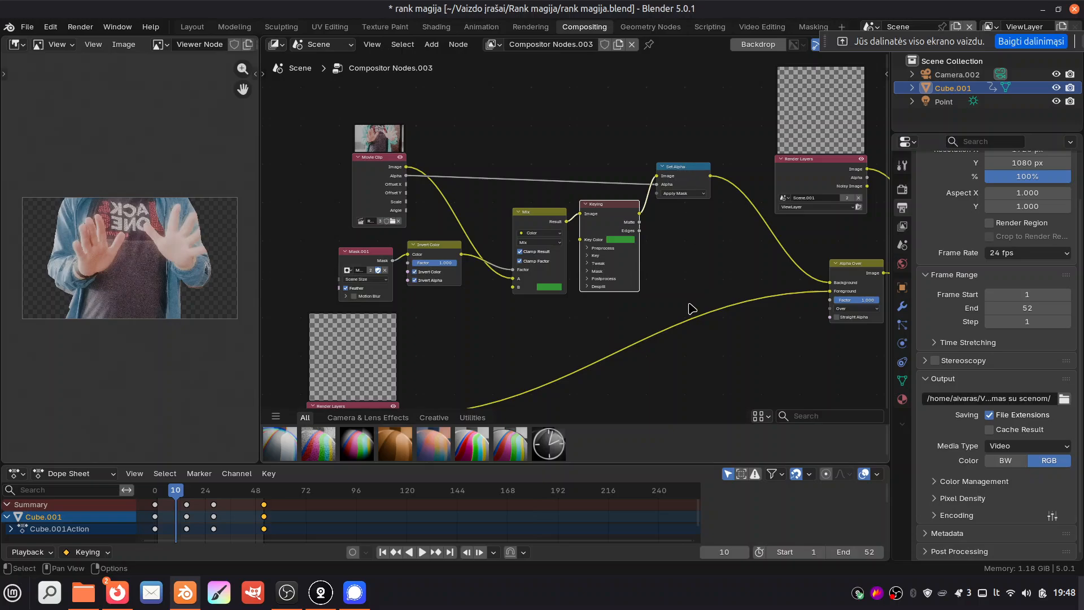
pyautogui.press('Up')
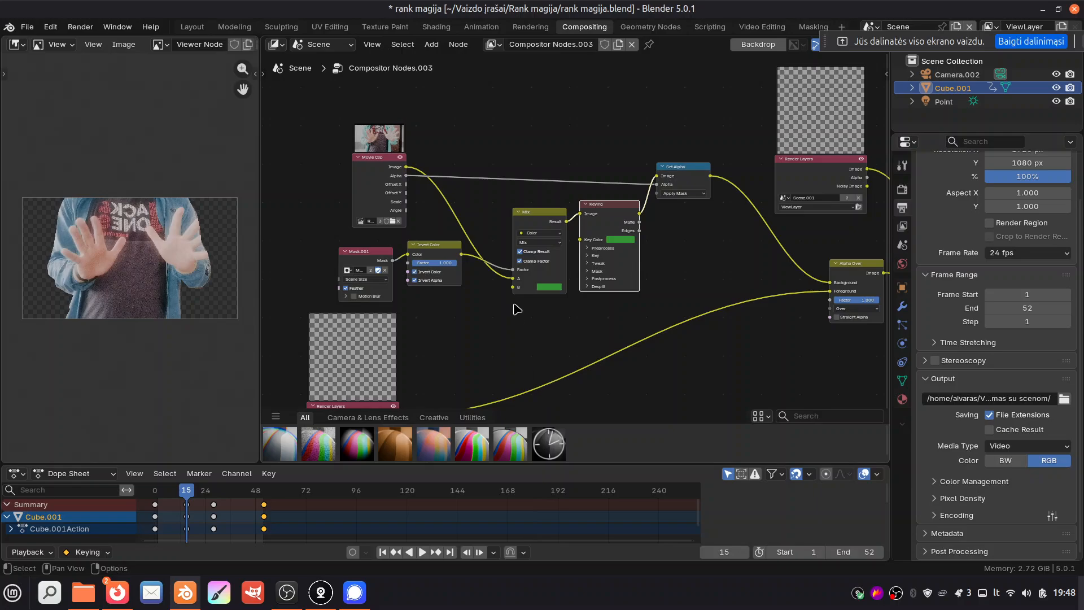
pyautogui.scroll(-1, 508, 343)
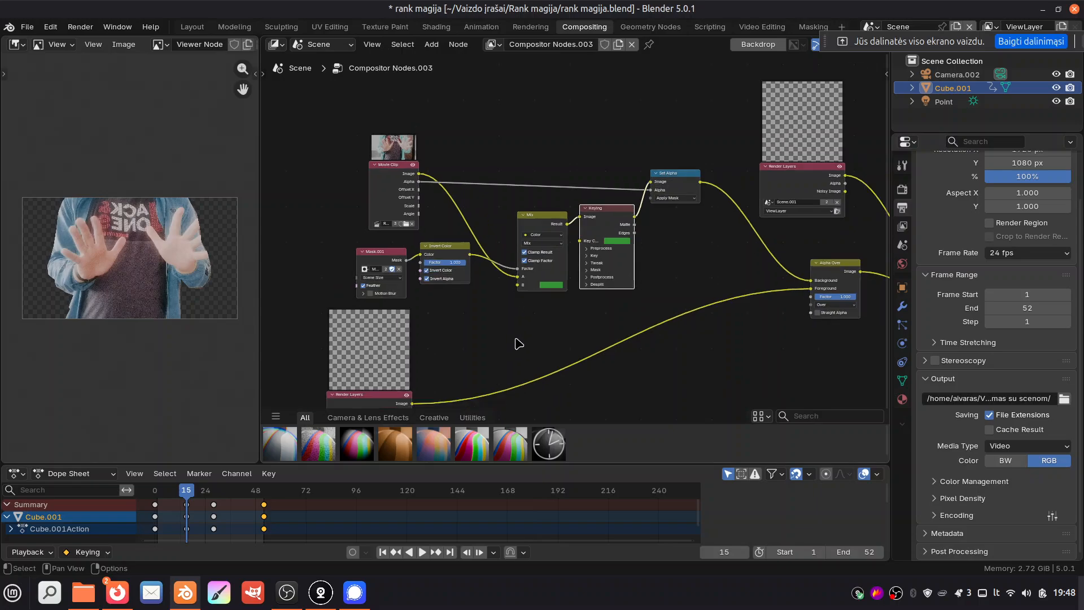
pyautogui.scroll(-2, 528, 341)
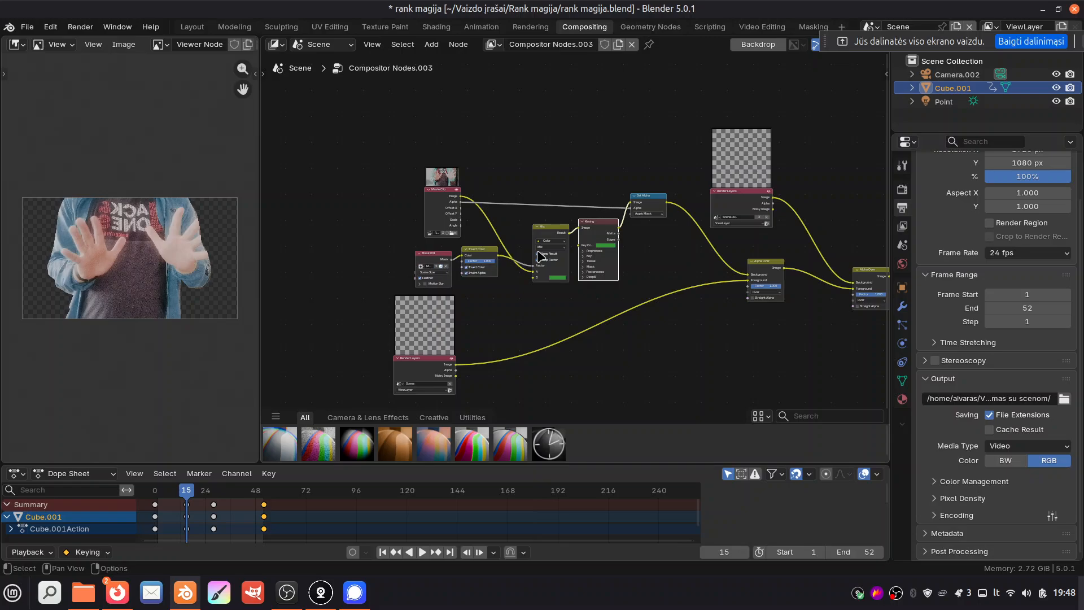
# Step: Go to the Masking workspace, select all control points of Mask.001, and save the file
pyautogui.click(813, 27)
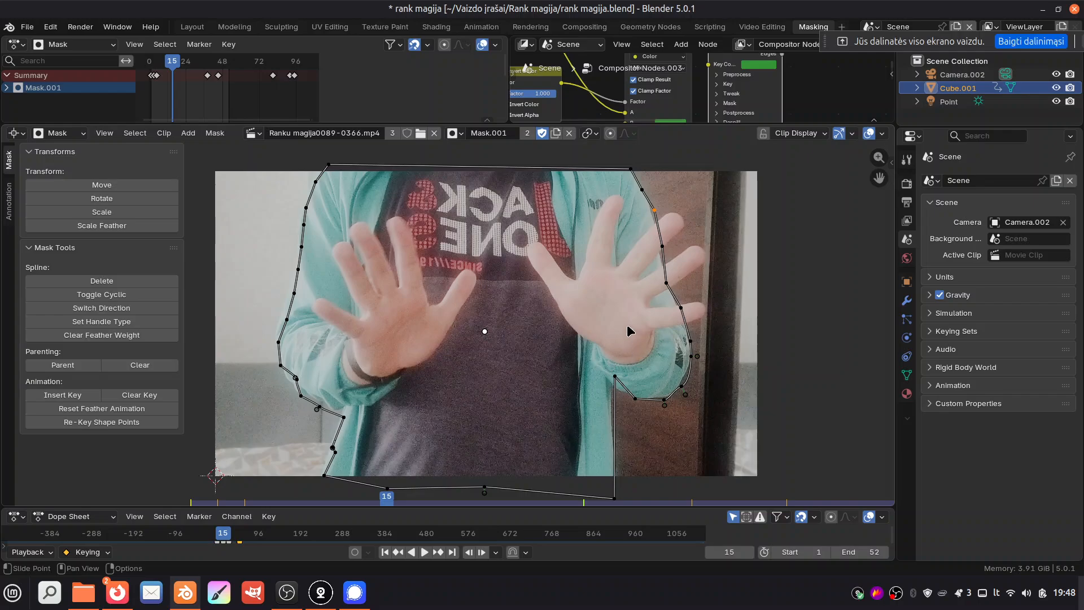
pyautogui.press('s')
pyautogui.click(660, 359)
pyautogui.press('a')
pyautogui.press('s')
pyautogui.rightClick(375, 241)
pyautogui.hotkey('ctrl', 's')
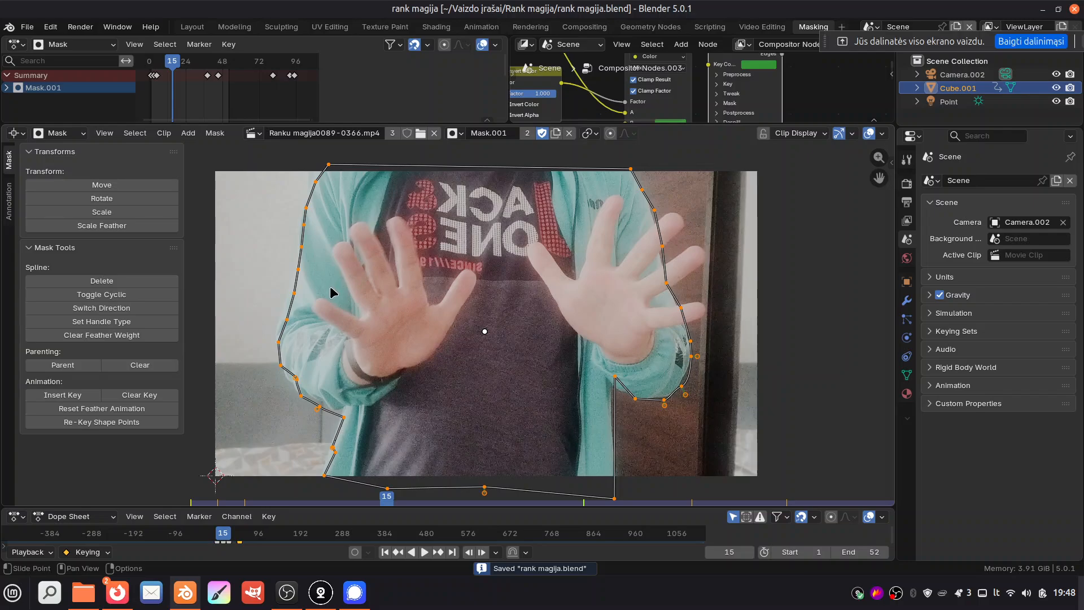
# Step: Clear the feather weight of all selected mask points and set their handle type to Vector
pyautogui.click(113, 333)
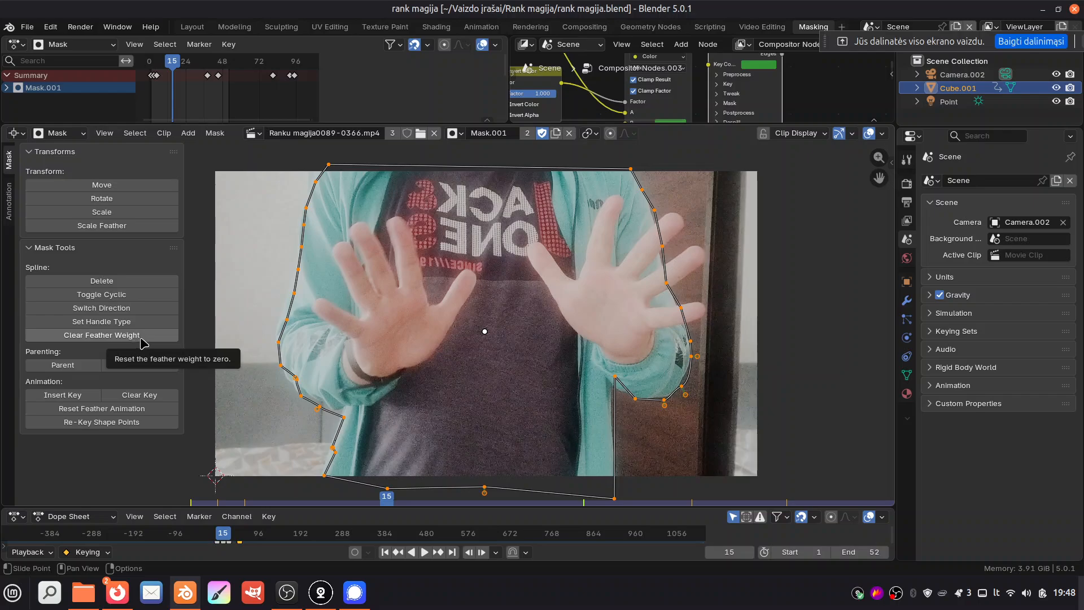
pyautogui.click(141, 326)
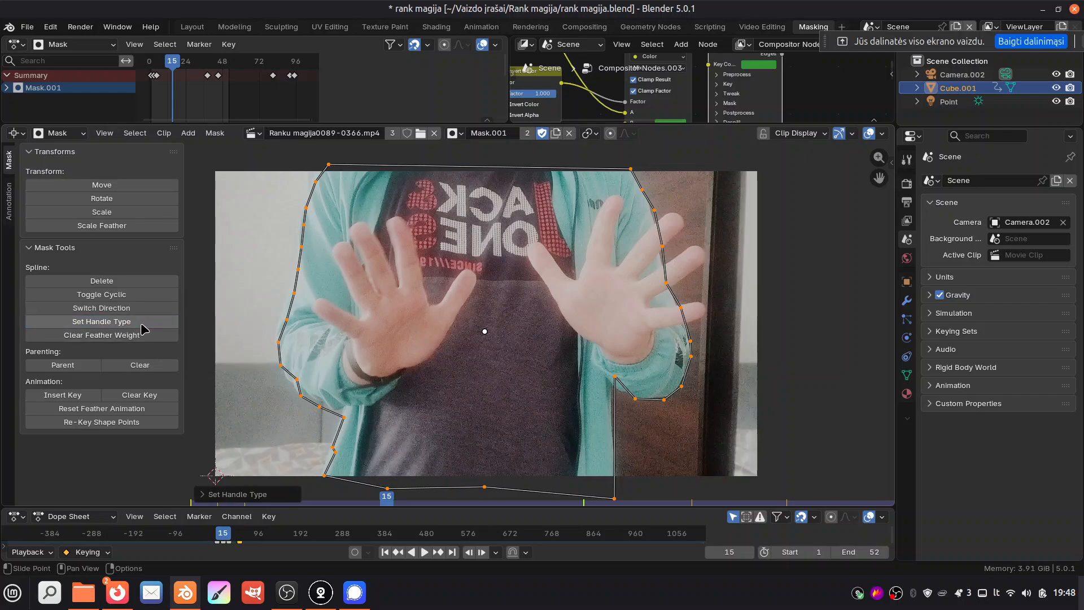
pyautogui.press('v')
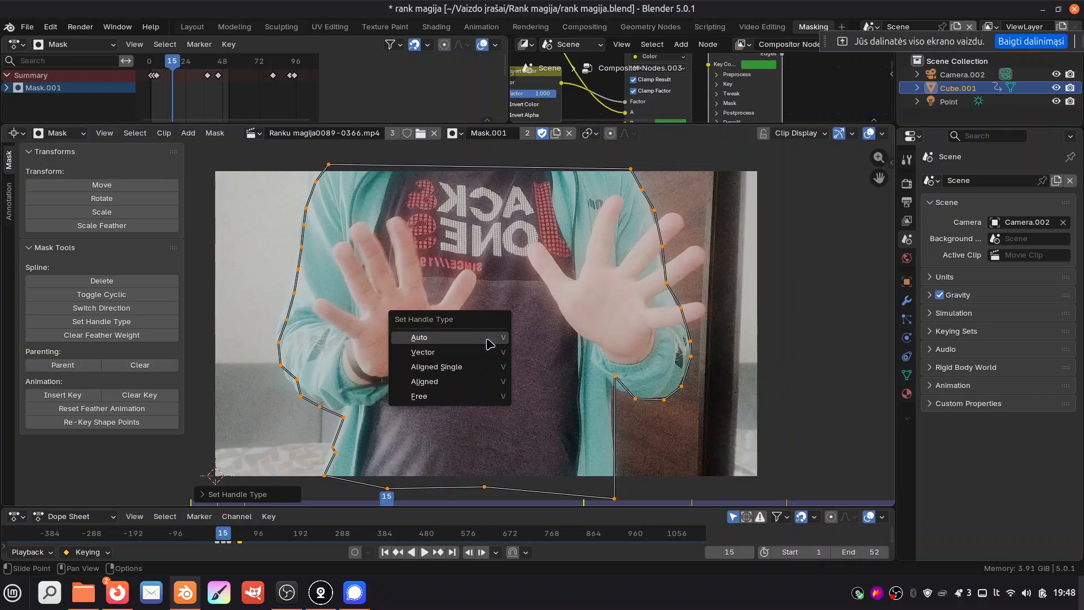
pyautogui.click(455, 354)
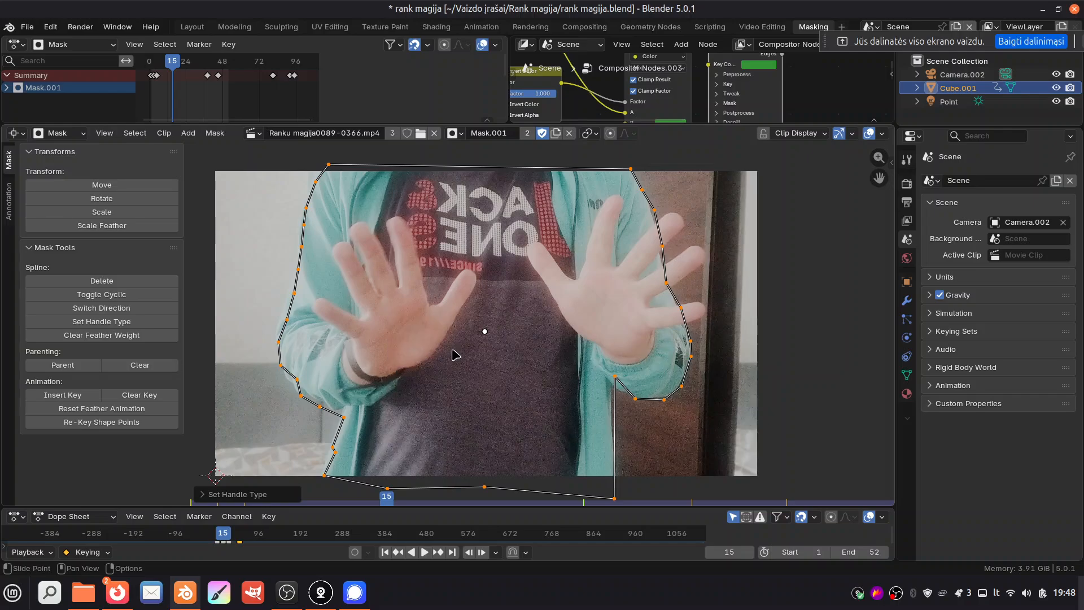
pyautogui.press('v')
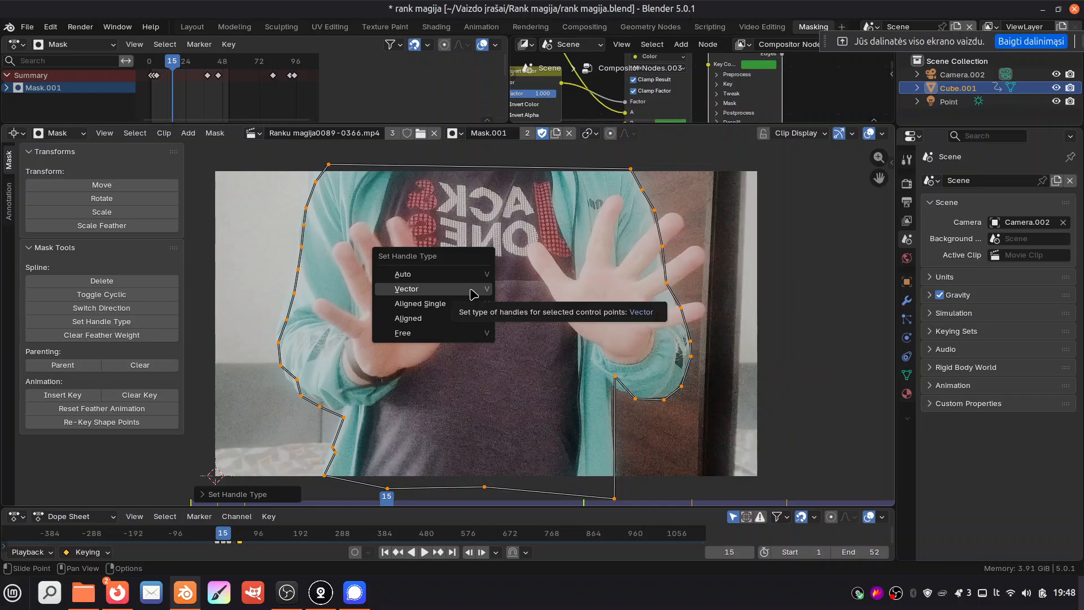
pyautogui.click(473, 294)
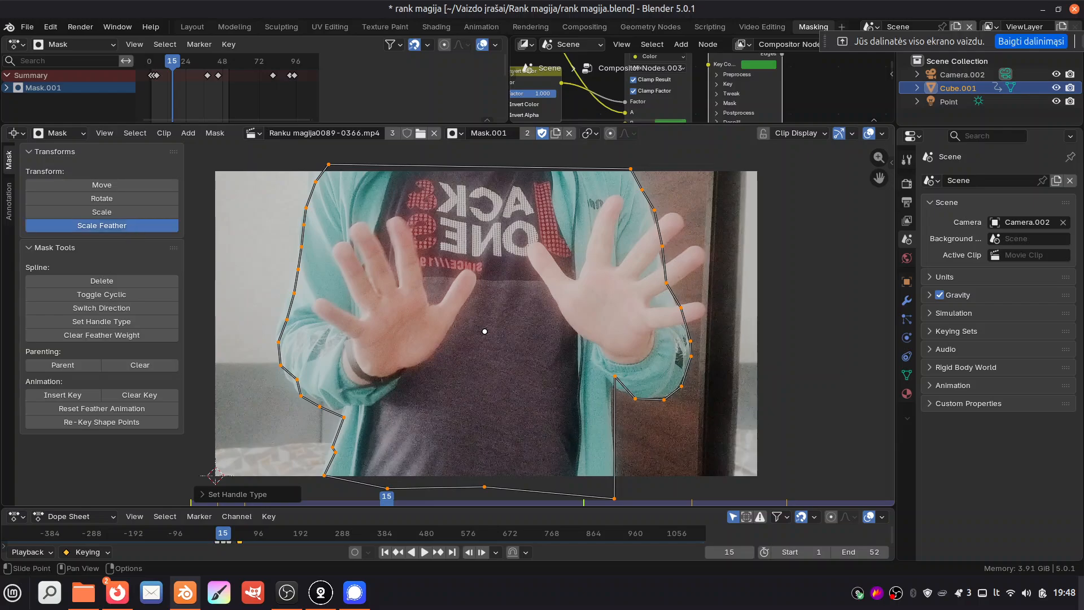
pyautogui.click(102, 225)
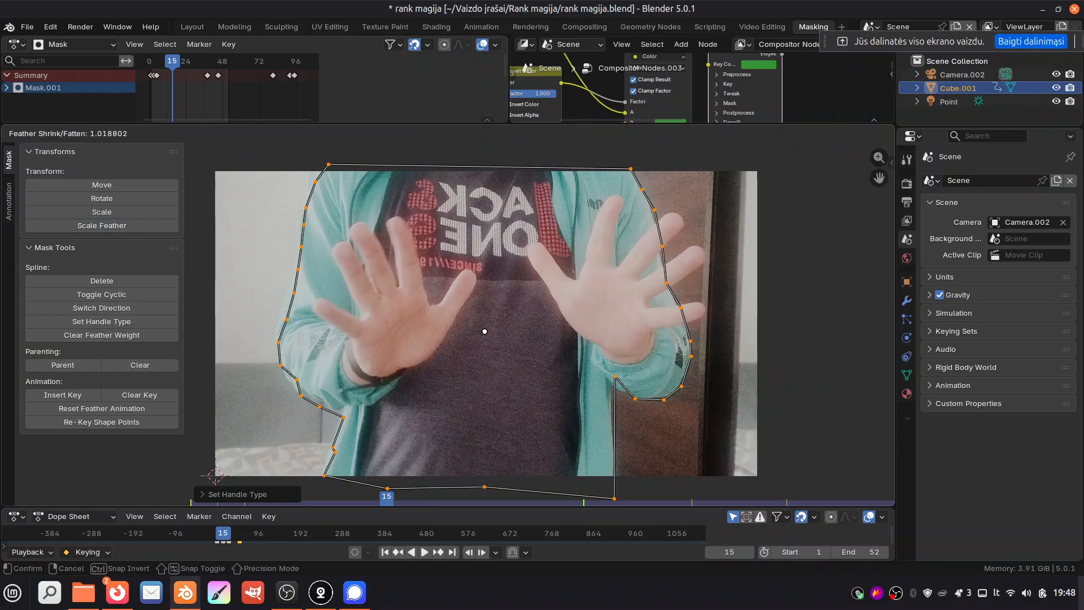
pyautogui.rightClick(88, 220)
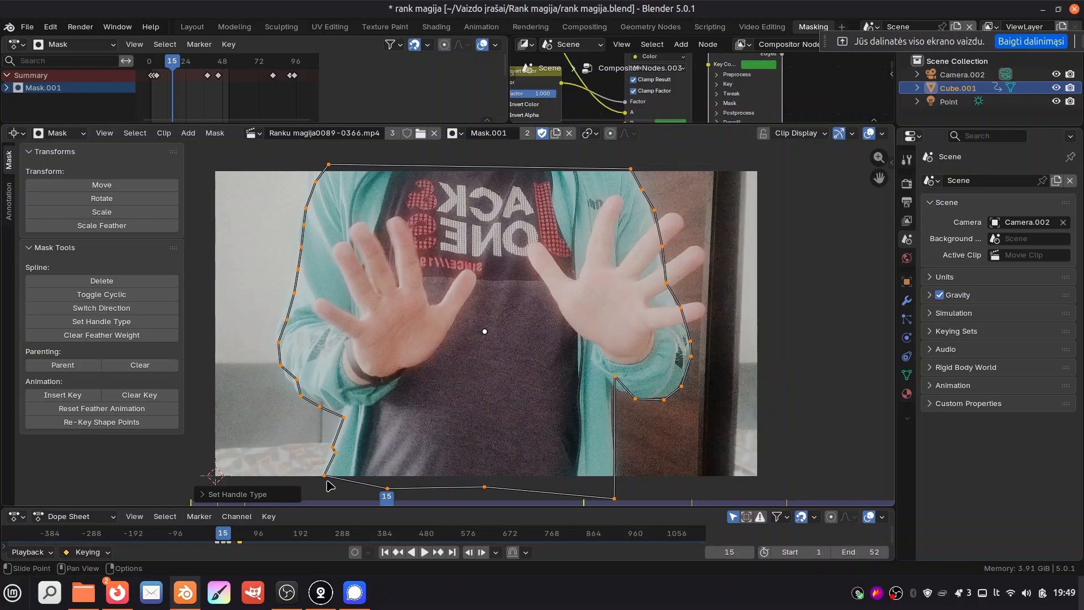
# Step: Play the hand footage repeatedly to check how the animated mask follows the body, stopping at frame 50
pyautogui.click(425, 553)
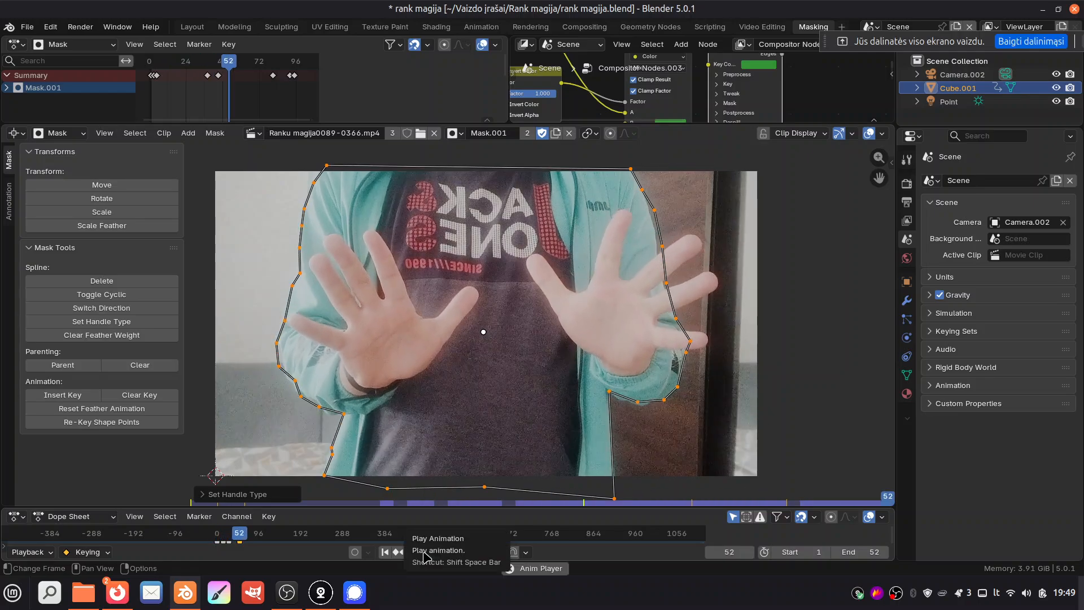
pyautogui.click(425, 552)
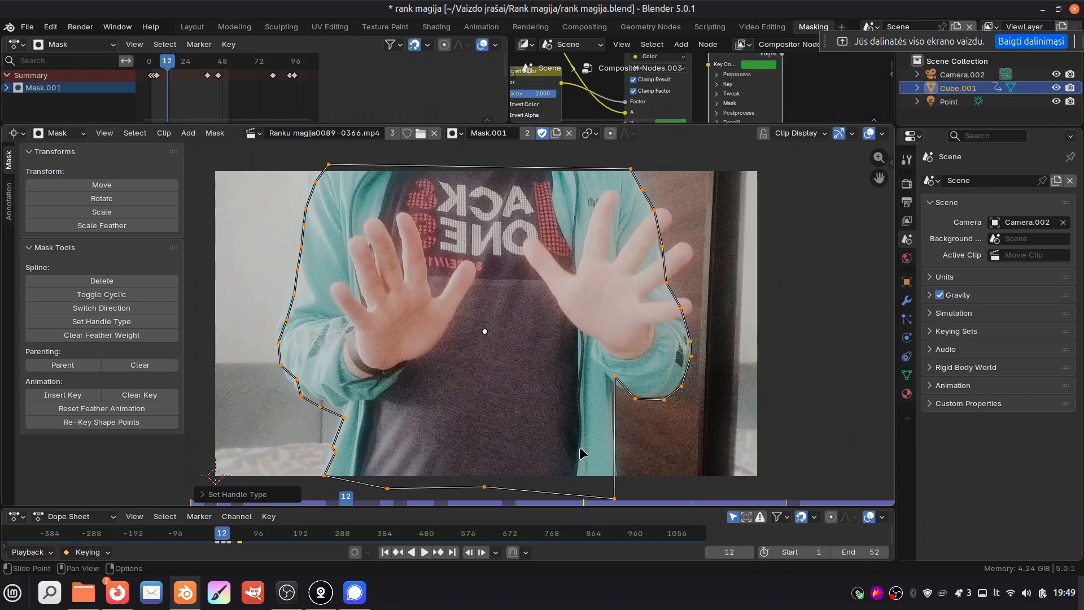
pyautogui.click(424, 552)
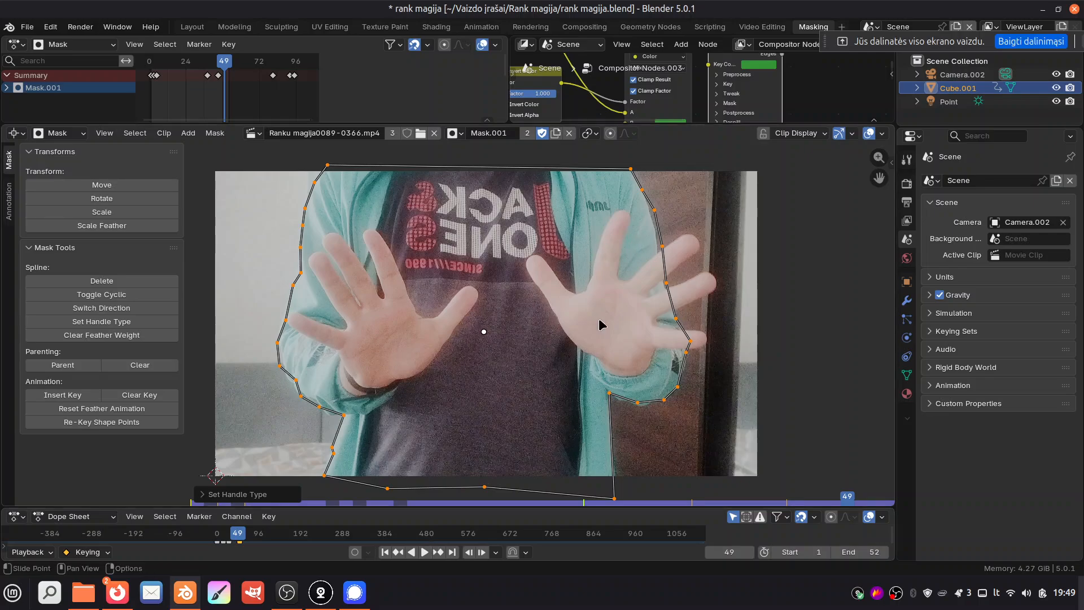
pyautogui.click(425, 553)
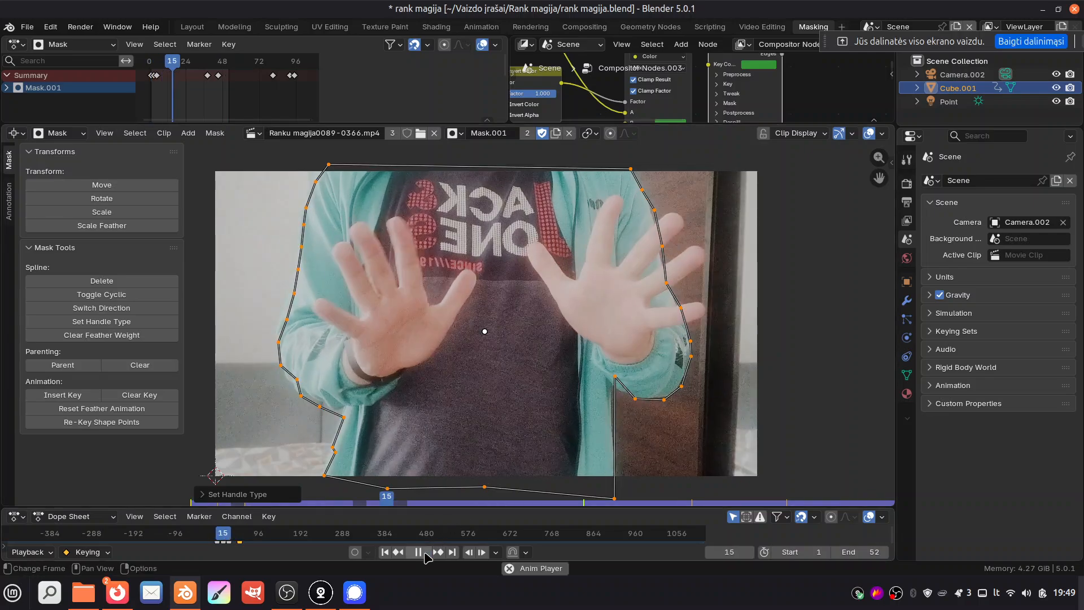
pyautogui.click(425, 552)
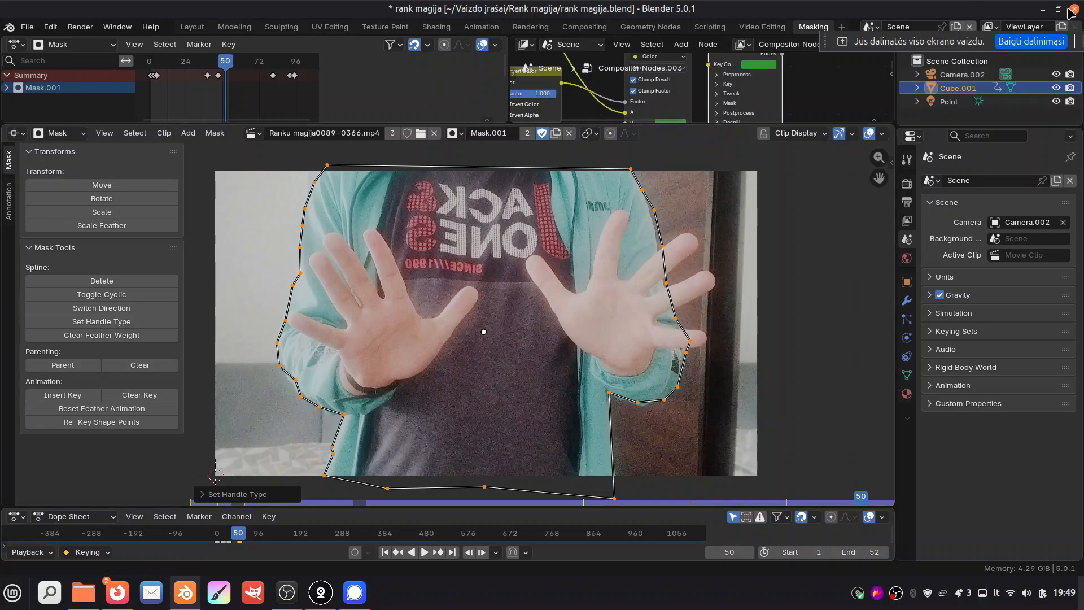
# Step: Return to the Compositing workspace and examine how the masked footage and both Render Layers nodes are combined
pyautogui.click(586, 27)
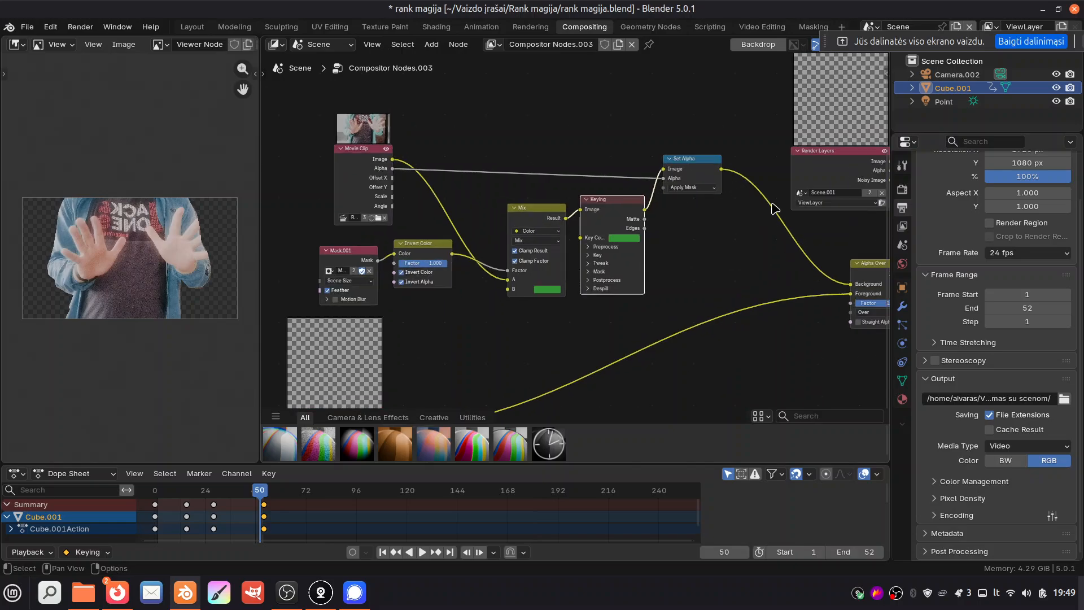
pyautogui.scroll(-2, 763, 228)
pyautogui.scroll(-1, 763, 228)
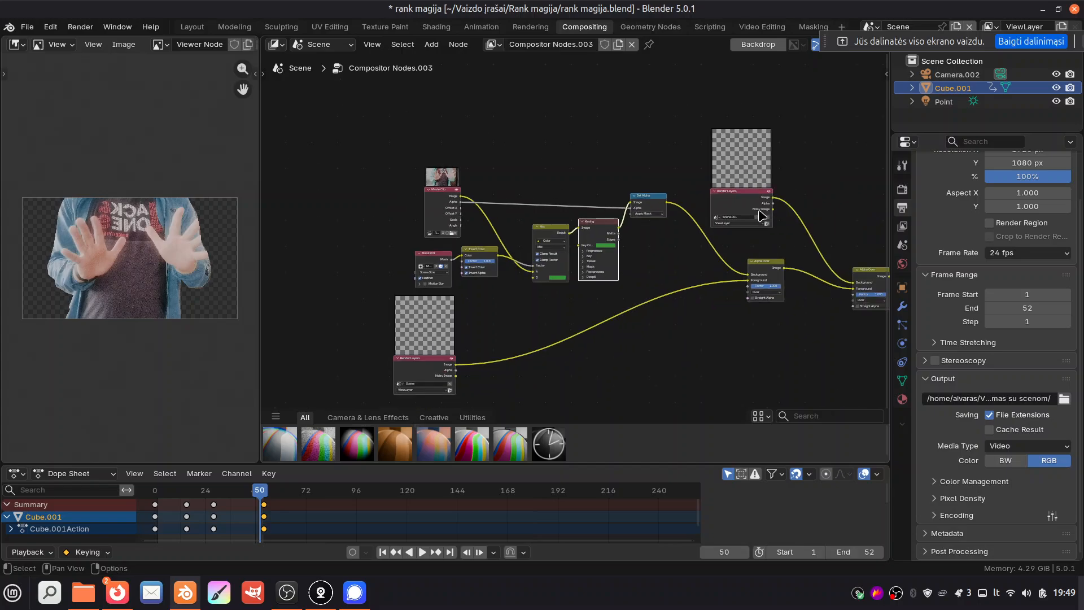
pyautogui.scroll(2, 694, 280)
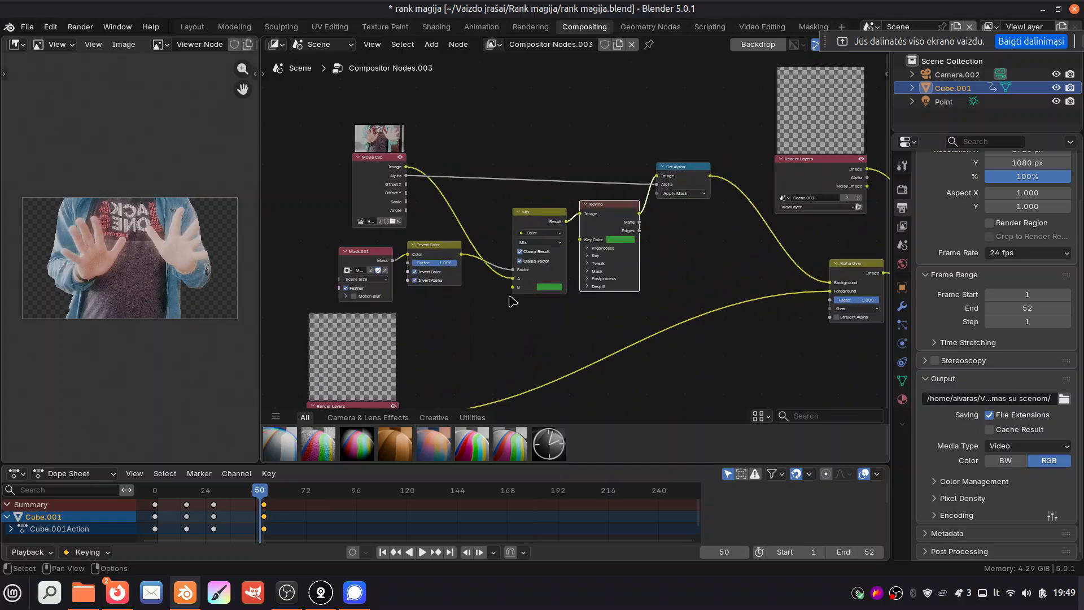
# Step: Move the Scene.001 Render Layers node a little farther from the Alpha Over node and clear the node selection
pyautogui.scroll(1, 491, 356)
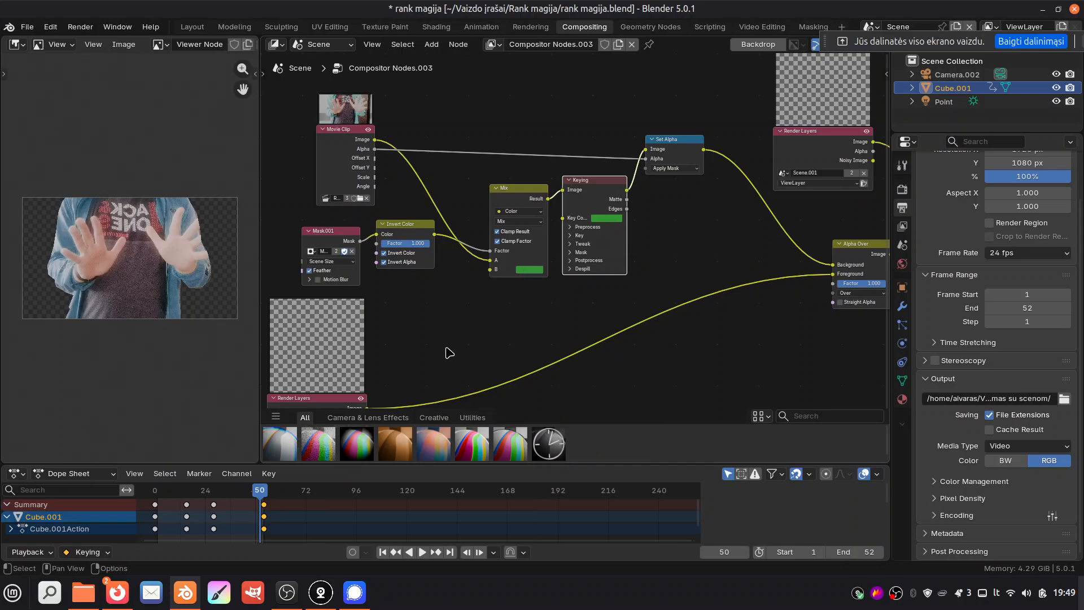
pyautogui.scroll(-1, 449, 353)
pyautogui.moveTo(489, 312); pyautogui.dragTo(463, 258, button='middle')
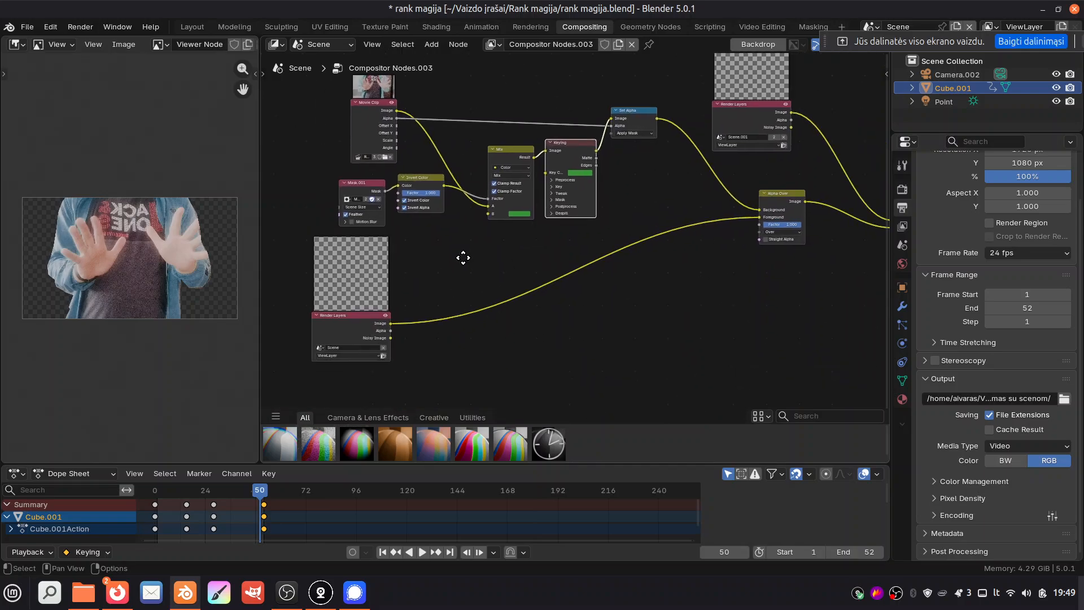
pyautogui.scroll(4, 357, 287)
pyautogui.scroll(-3, 341, 328)
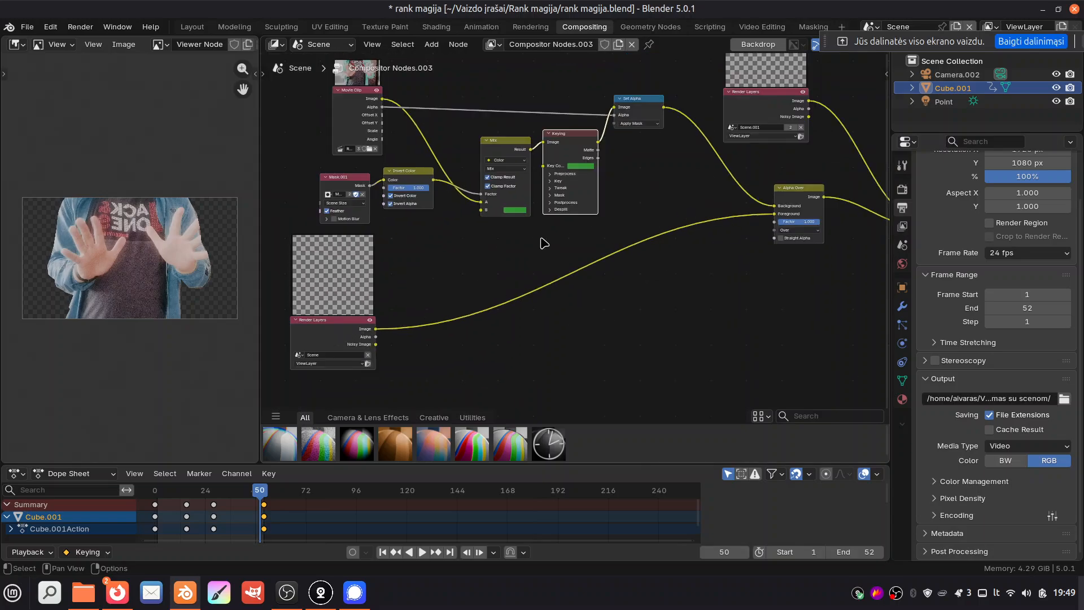
pyautogui.moveTo(643, 164); pyautogui.dragTo(617, 206, button='middle')
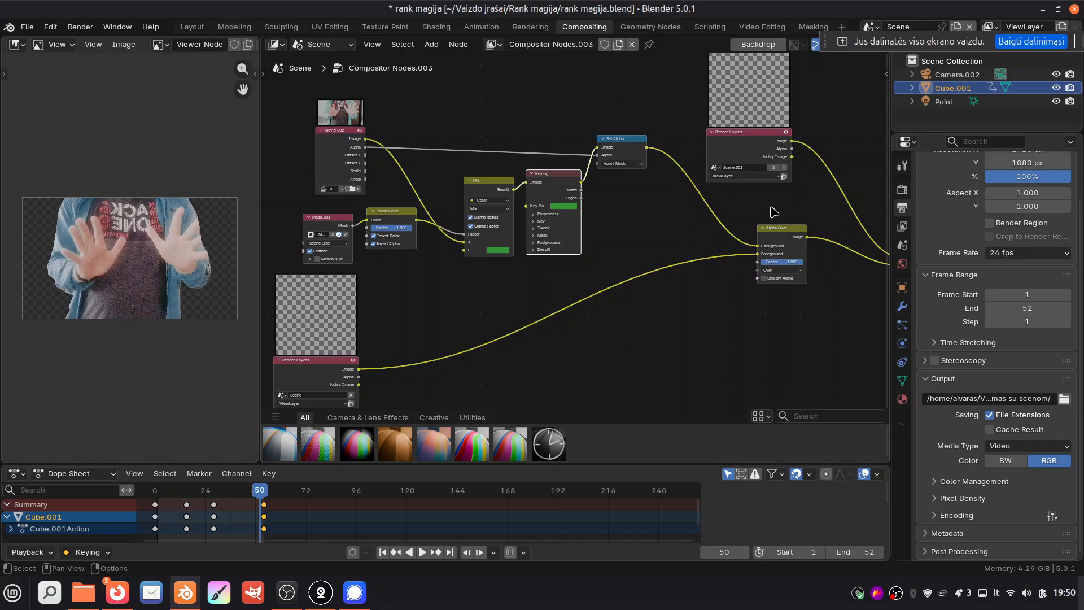
pyautogui.moveTo(734, 139); pyautogui.dragTo(766, 123)
pyautogui.click(628, 222)
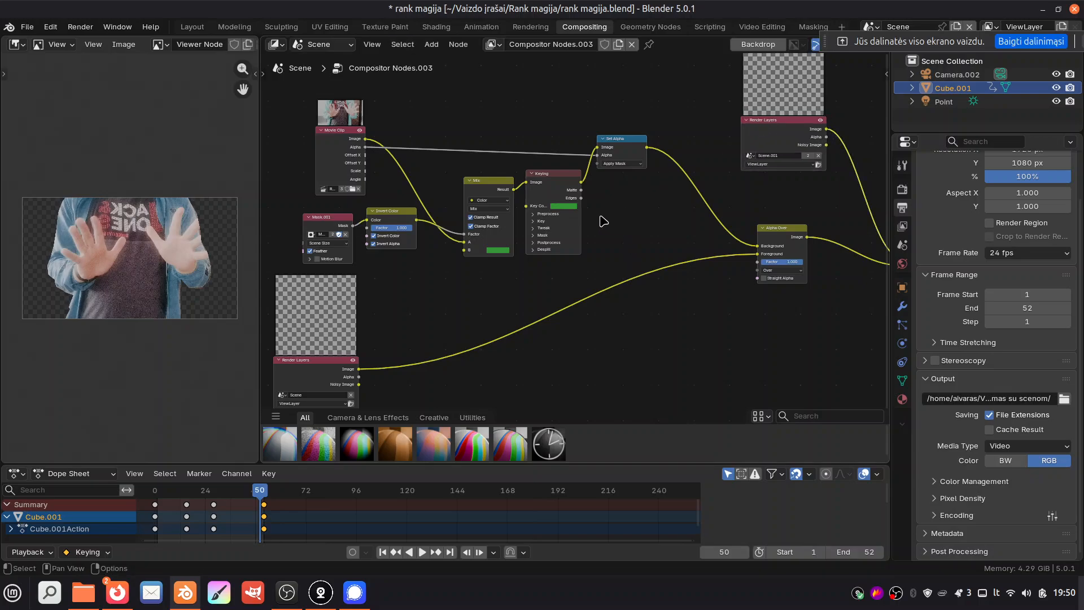
# Step: Compare the Layout workspace's cube scene and View Layer passes with the node setup in the Compositing workspace
pyautogui.click(436, 26)
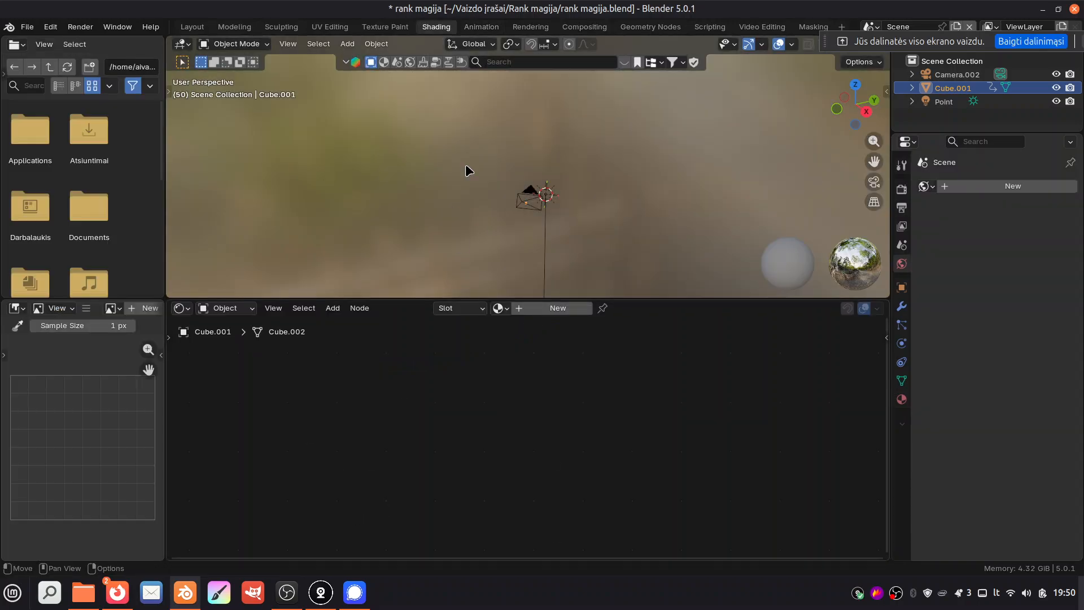
pyautogui.click(585, 27)
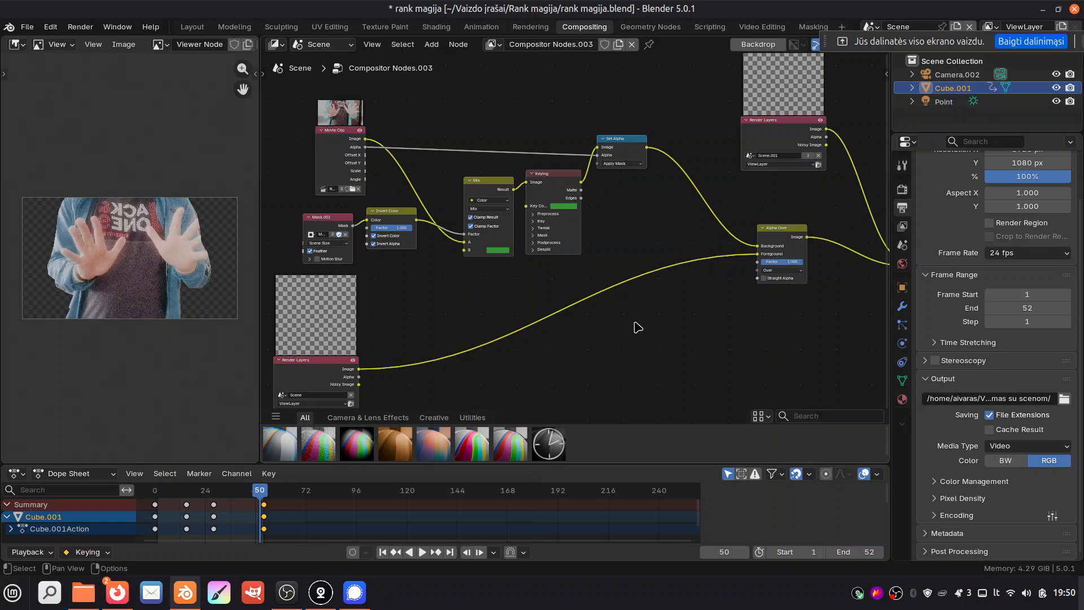
pyautogui.click(192, 26)
pyautogui.click(903, 226)
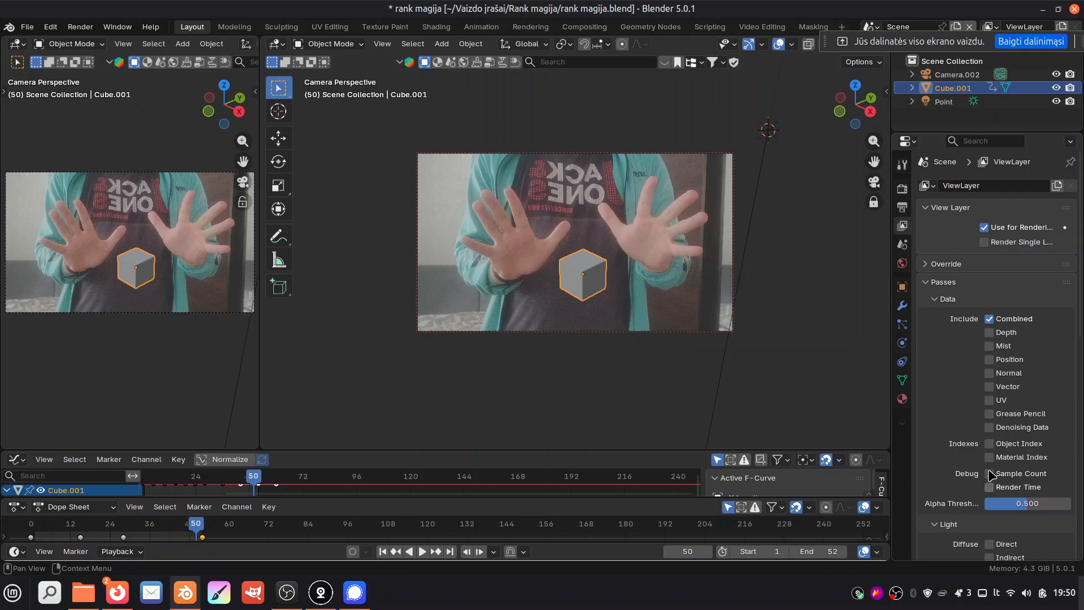
pyautogui.click(584, 27)
pyautogui.click(192, 27)
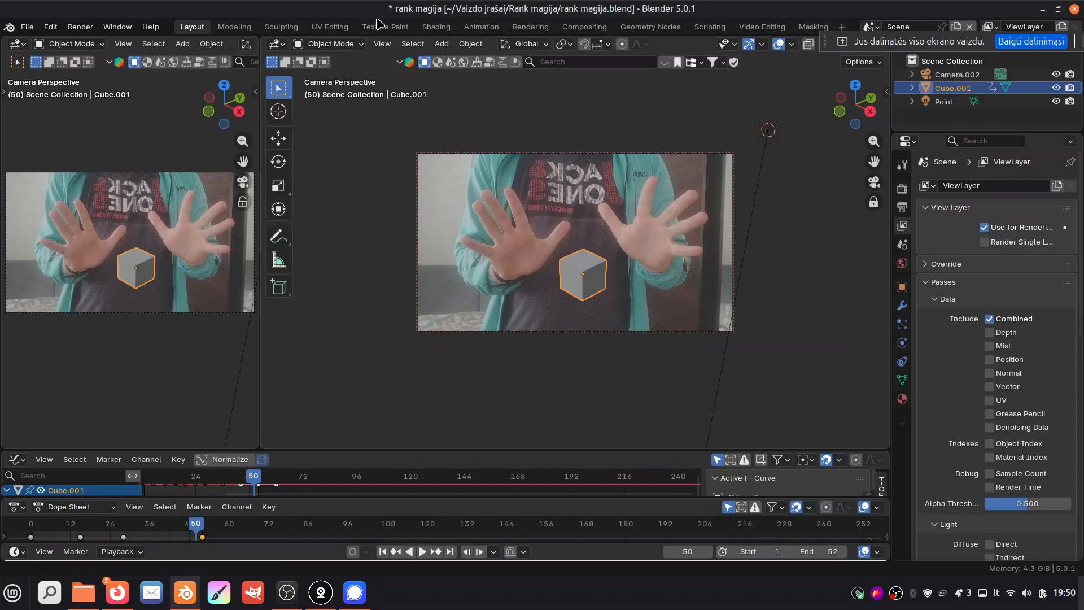
pyautogui.click(584, 26)
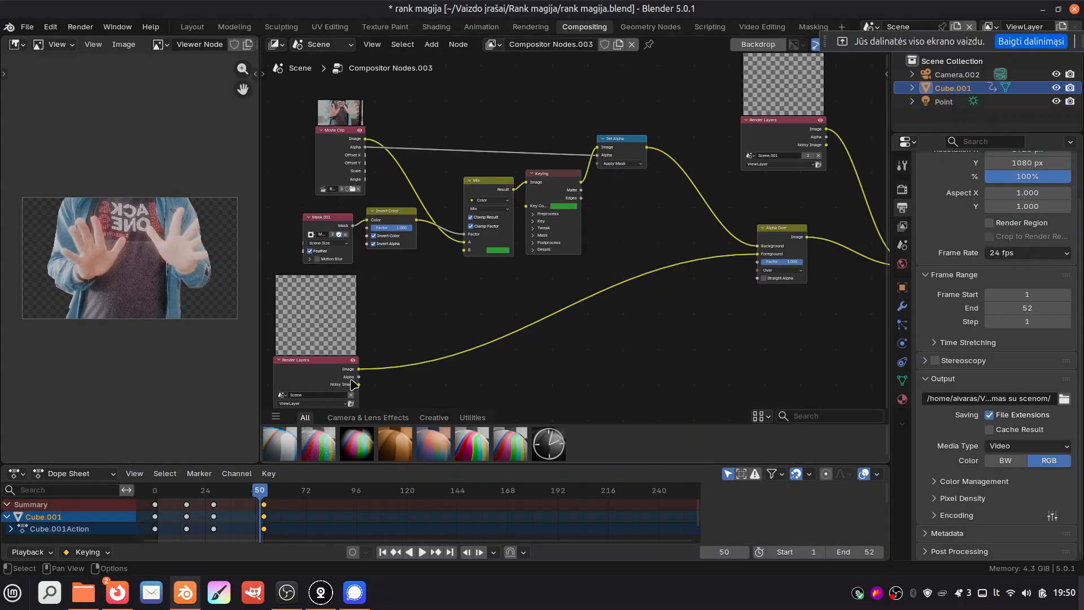
pyautogui.click(192, 27)
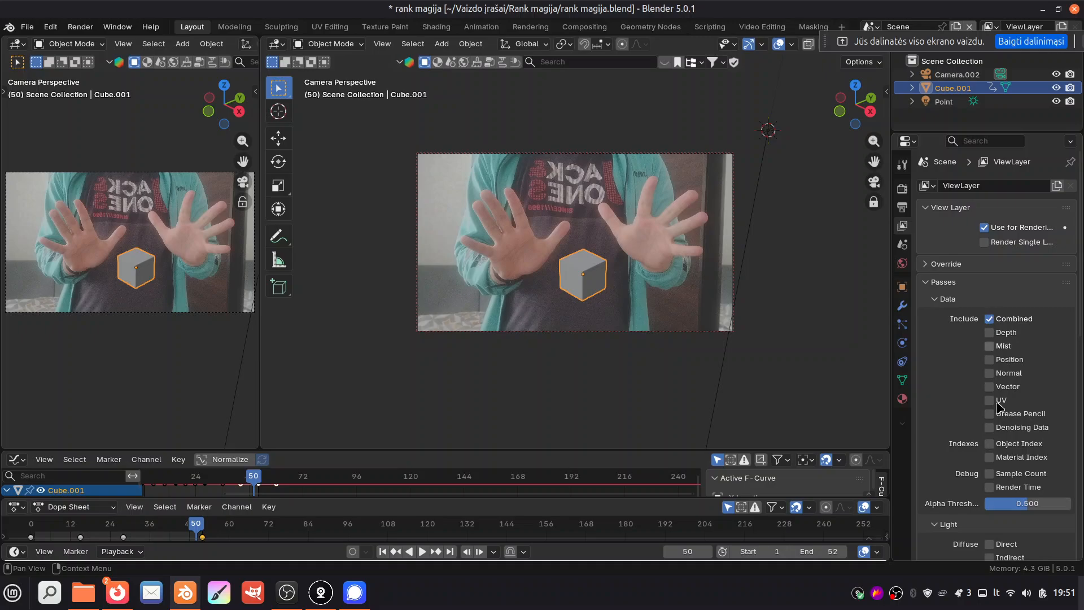
pyautogui.click(581, 27)
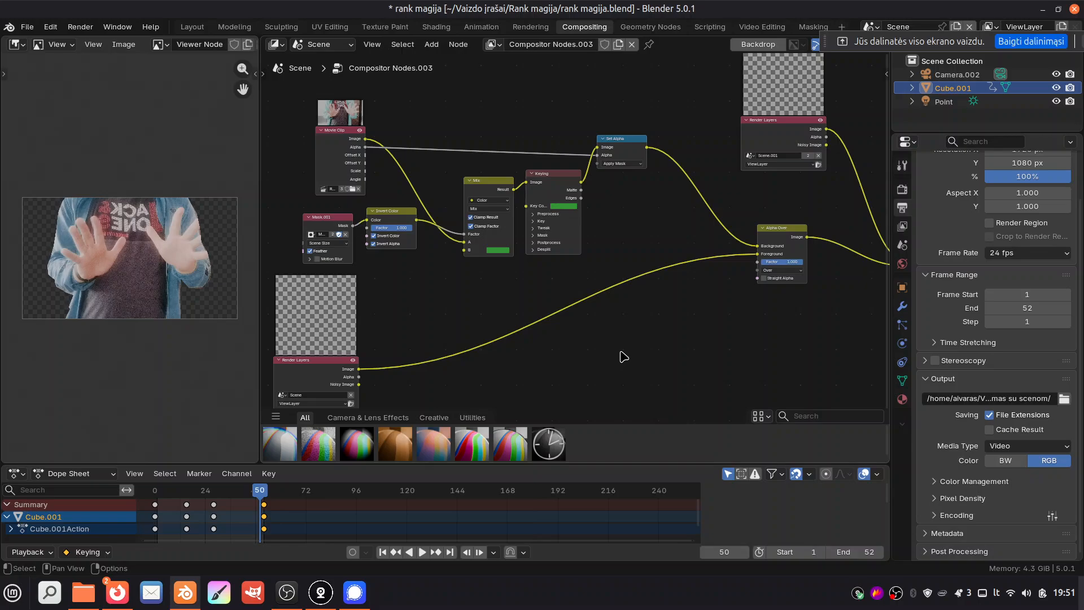
pyautogui.click(192, 27)
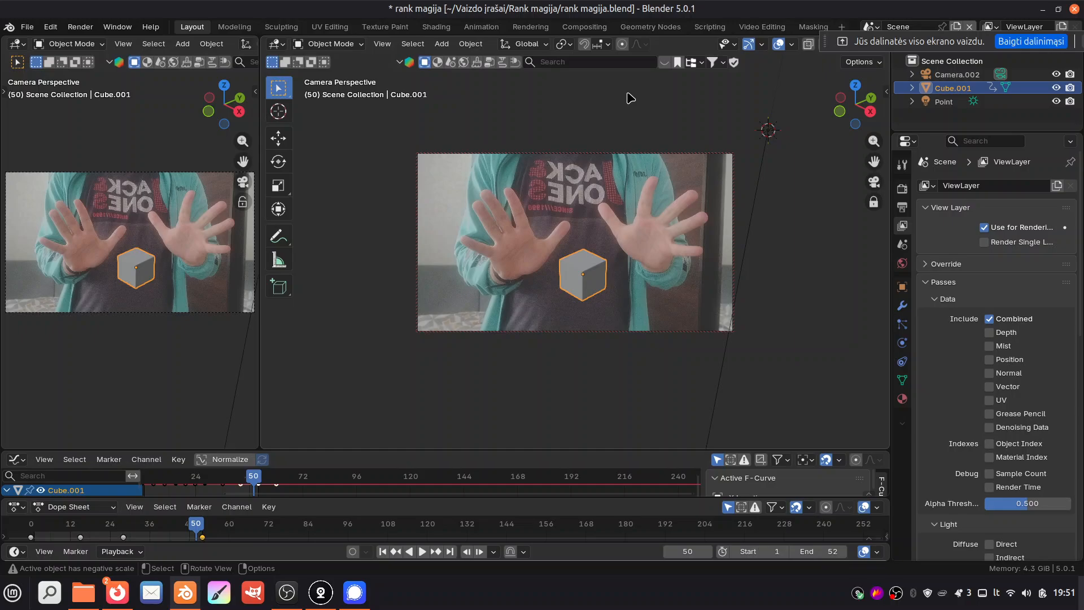
# Step: Examine the cube and camera from outside the camera view, and switch to the Master scene to view its large cube
pyautogui.moveTo(631, 98); pyautogui.dragTo(626, 254, button='middle')
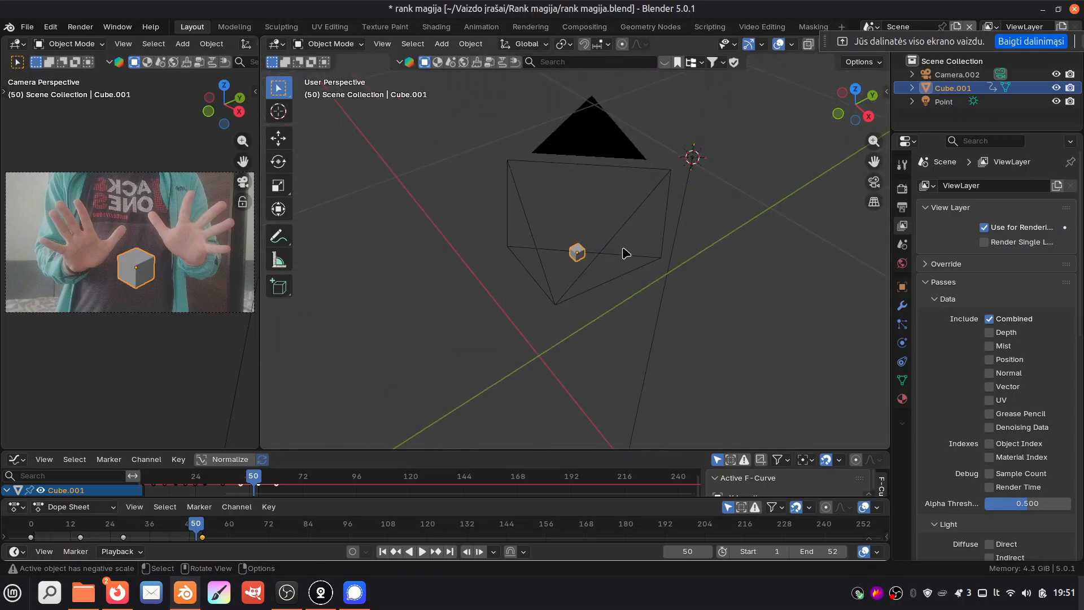
pyautogui.scroll(-4, 626, 253)
pyautogui.scroll(6, 626, 253)
pyautogui.scroll(1, 468, 239)
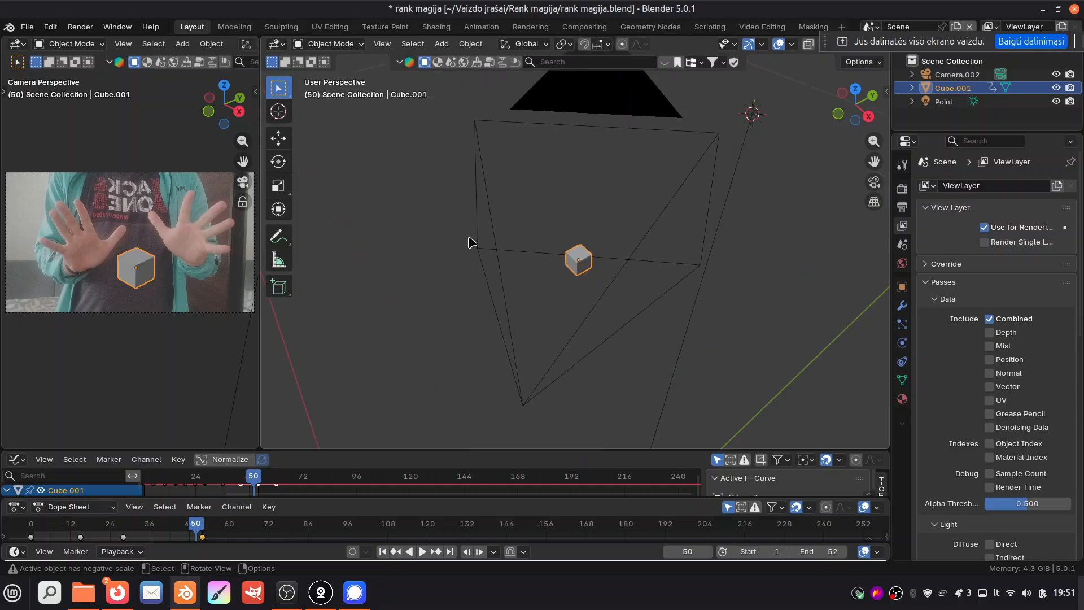
pyautogui.scroll(-3, 473, 237)
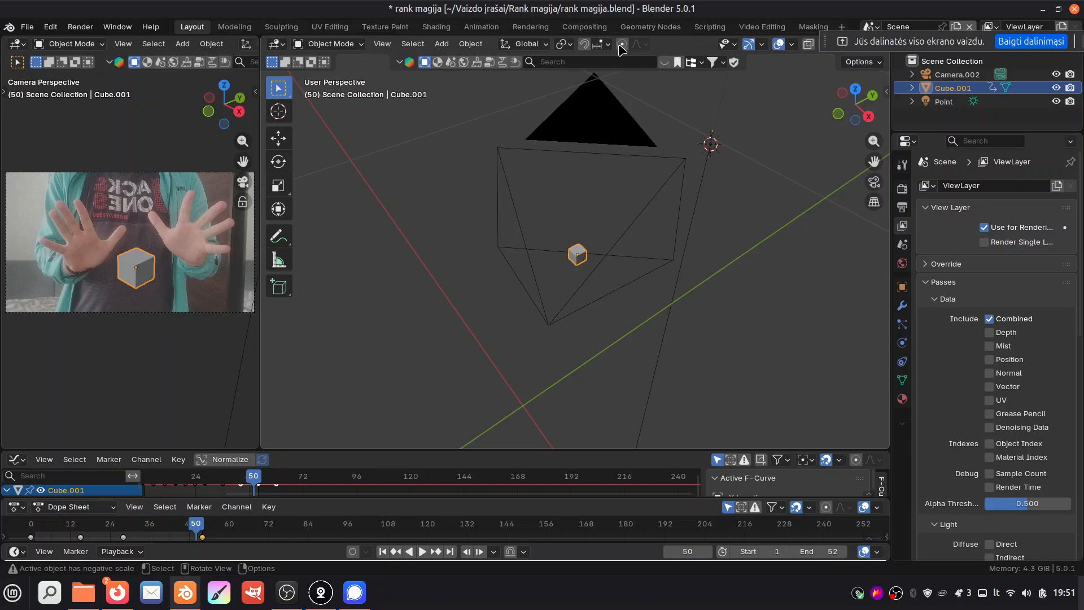
pyautogui.click(871, 27)
pyautogui.click(749, 49)
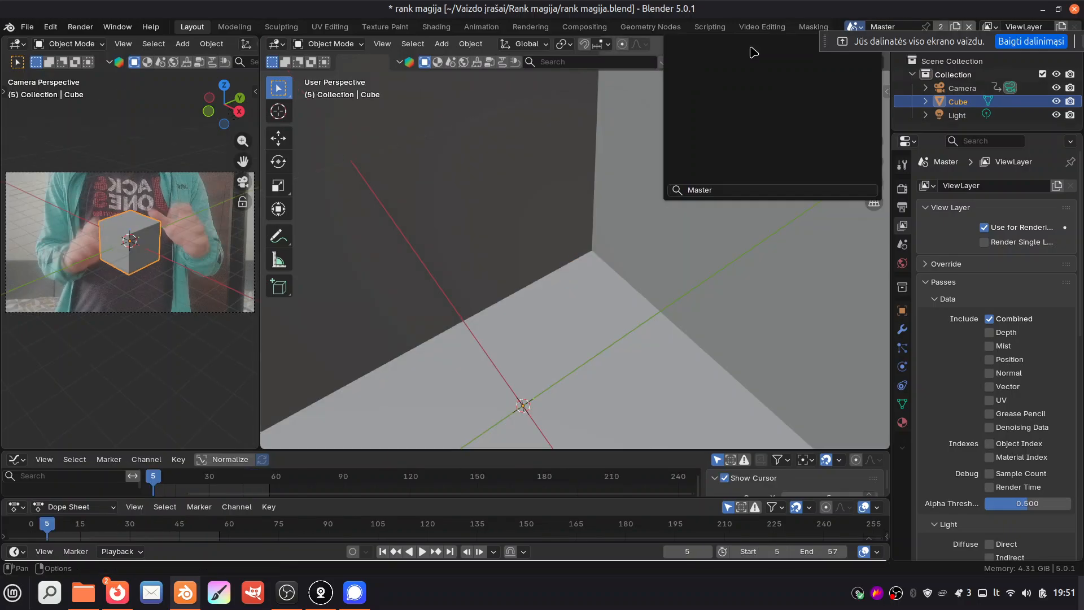
pyautogui.scroll(-1, 675, 220)
pyautogui.scroll(1, 676, 220)
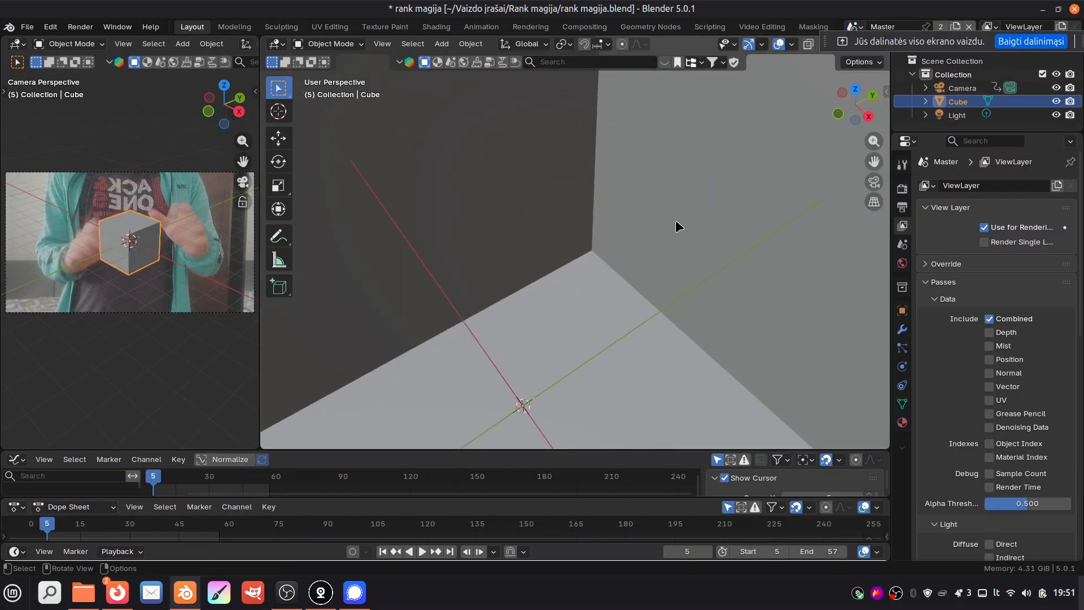
pyautogui.scroll(-3, 675, 221)
pyautogui.scroll(-2, 675, 222)
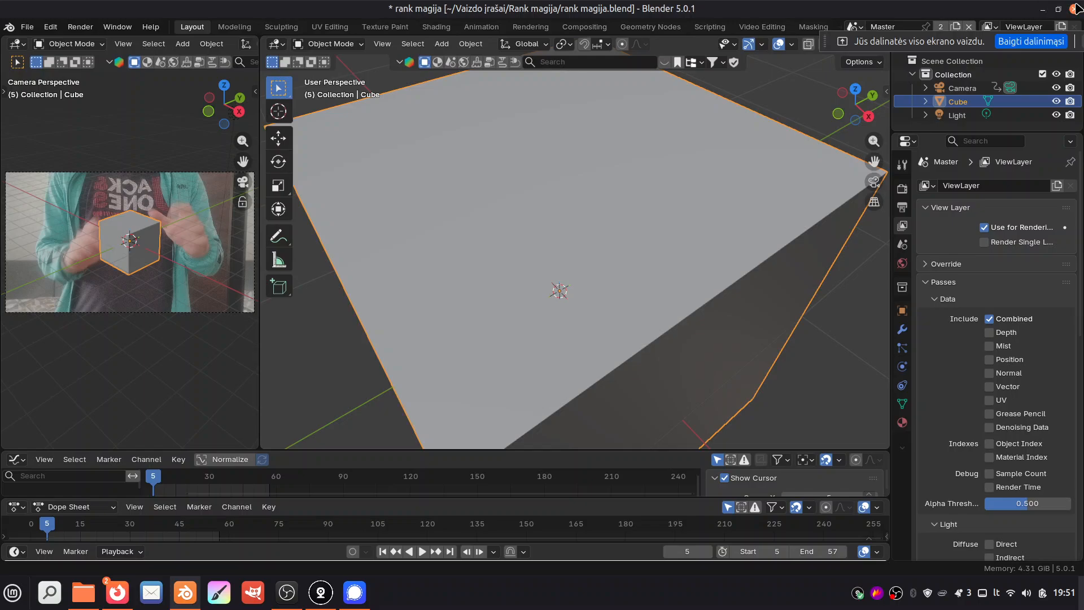
# Step: Close Blender and return to the file manager's bandymas su scenom folder
pyautogui.click(1074, 9)
pyautogui.press('Escape')
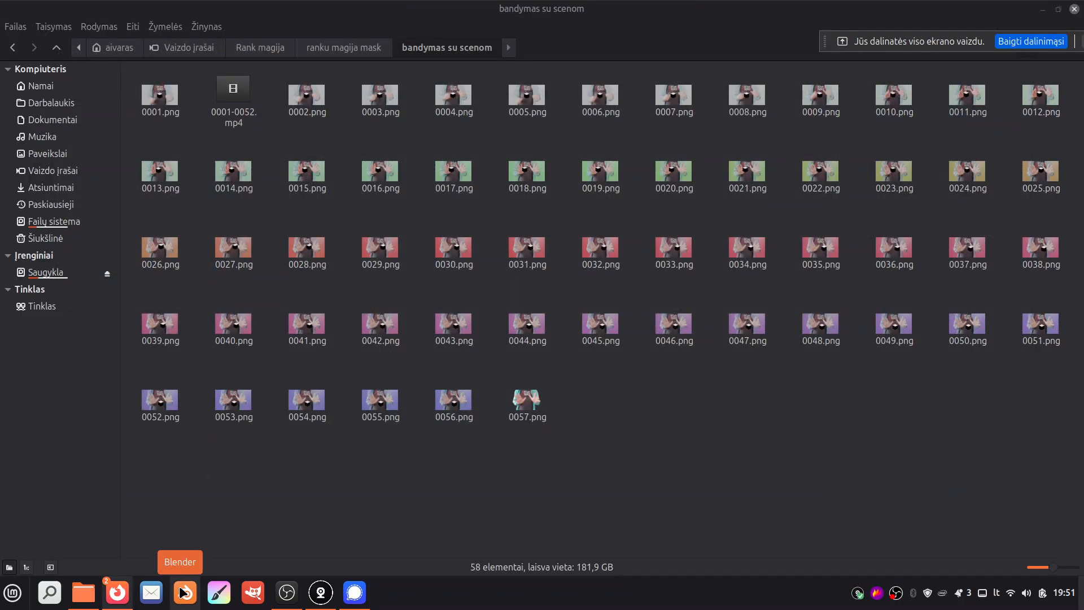
pyautogui.click(181, 591)
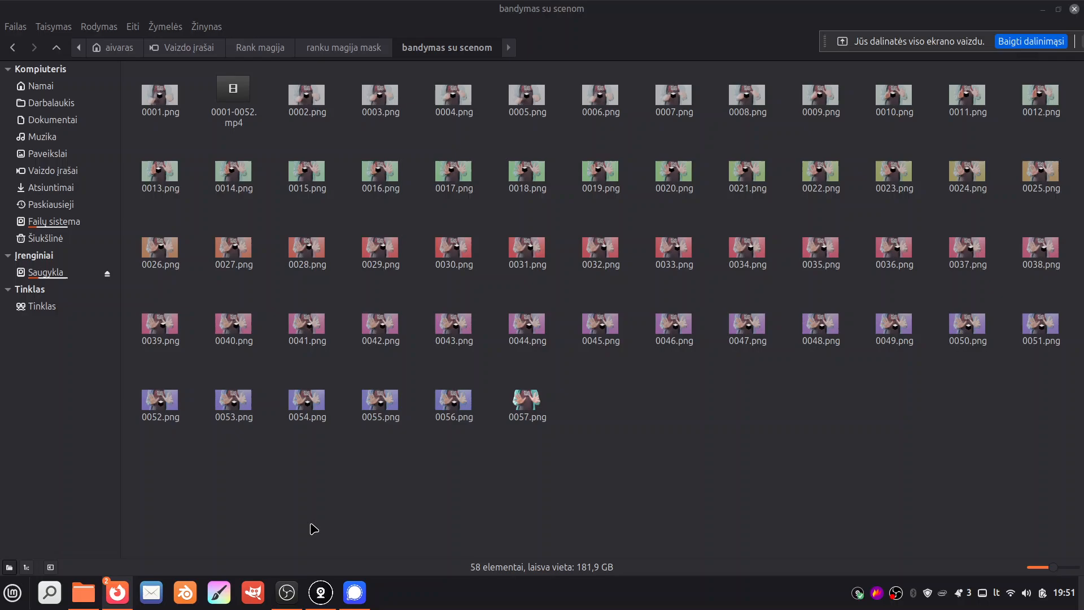
# Step: Open 0001.png from the bandymas su scenom folder and go through the rendered frames up to 0031.png
pyautogui.click(167, 112)
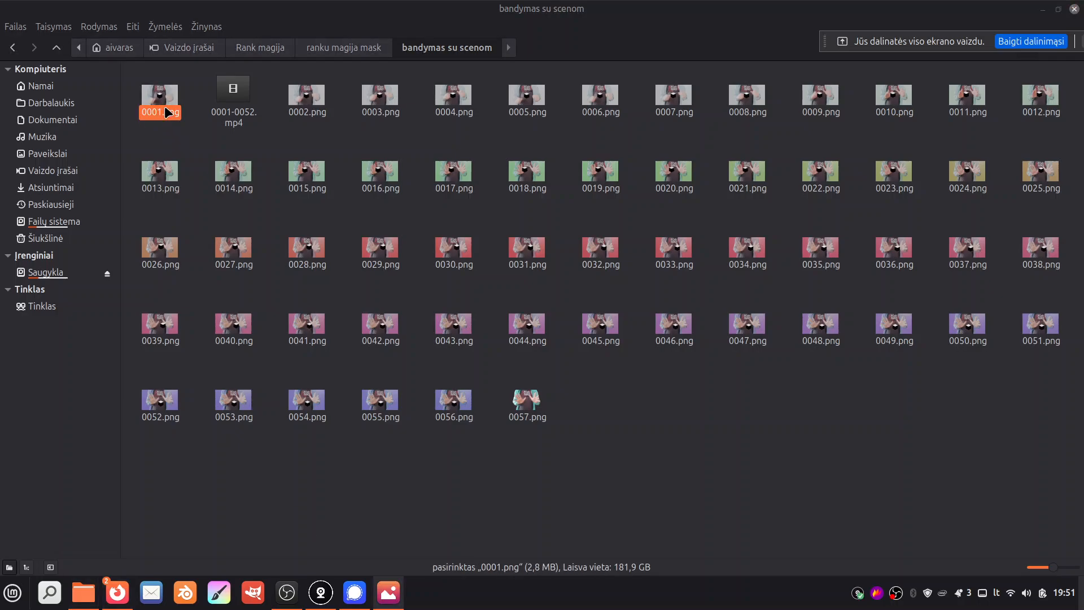
pyautogui.press('Right')
pyautogui.press('Right')
pyautogui.press('Right')
pyautogui.press('Right')
pyautogui.press('Right')
pyautogui.press('Right')
pyautogui.press('Right')
pyautogui.press('Right')
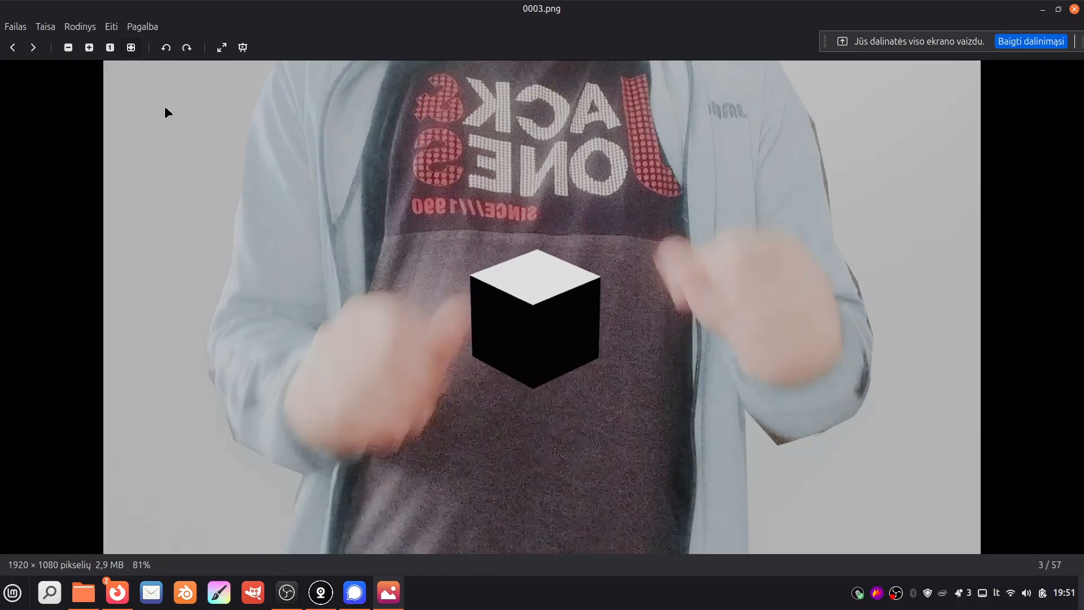
pyautogui.press('Right')
pyautogui.press('Right')
pyautogui.press('Right')
pyautogui.press('Right')
pyautogui.press('Right')
pyautogui.press('Right')
pyautogui.press('Right')
pyautogui.press('Right')
pyautogui.press('Right')
pyautogui.press('Right')
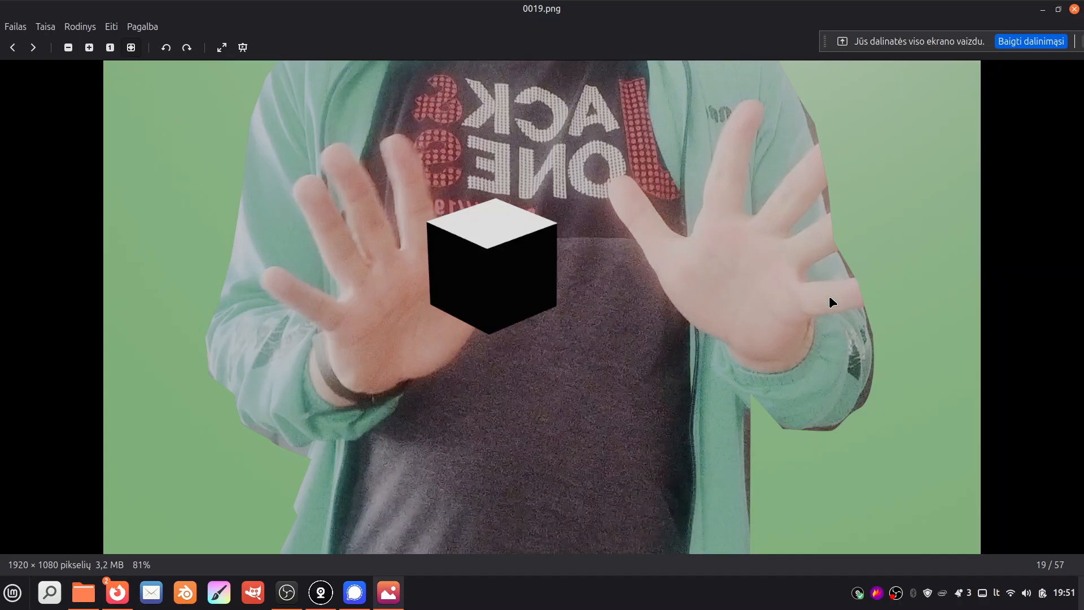
pyautogui.press('Right')
pyautogui.press('Right')
pyautogui.press('Right')
pyautogui.press('Right')
pyautogui.press('Right')
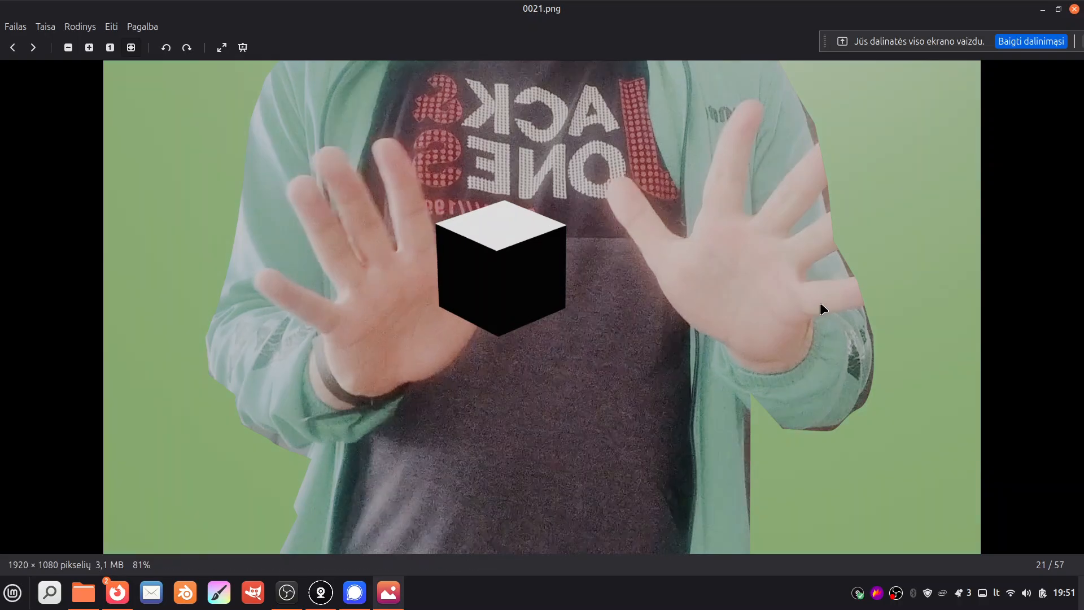
pyautogui.press('Right')
pyautogui.press('Right')
pyautogui.press('Right')
pyautogui.press('Right')
pyautogui.press('Right')
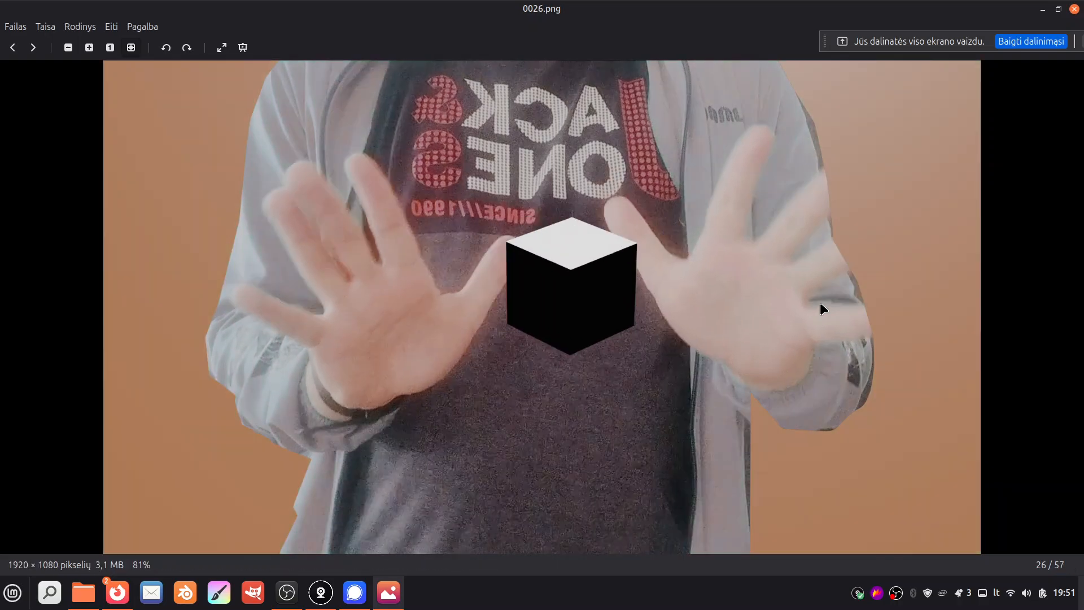
pyautogui.press('Right')
pyautogui.press('Right')
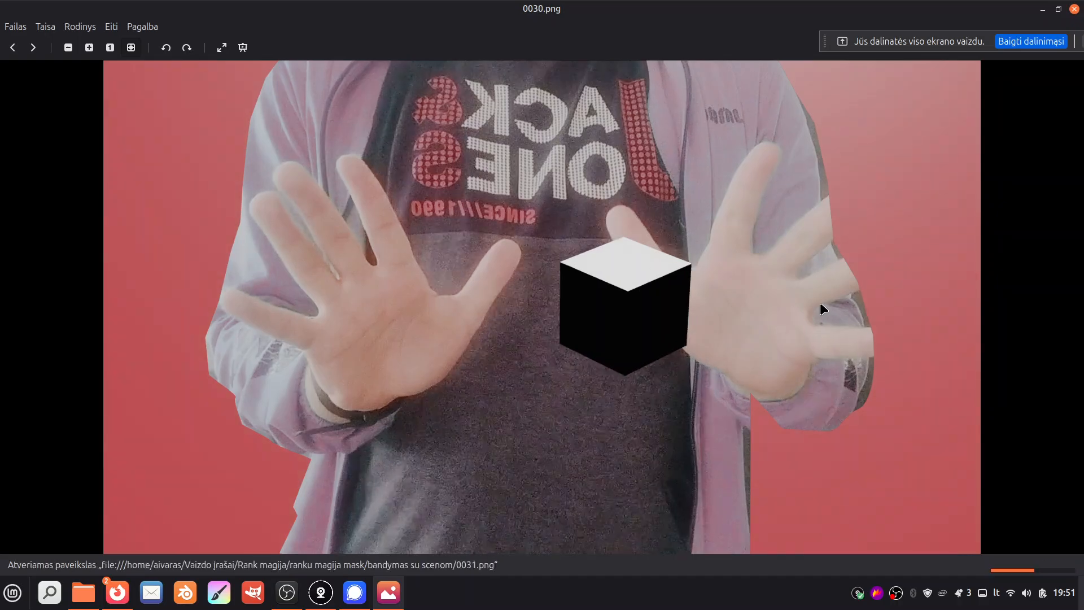
# Step: Close the image viewer and switch to the Jitsi Meet call in Firefox
pyautogui.click(1075, 9)
pyautogui.moveTo(117, 590)
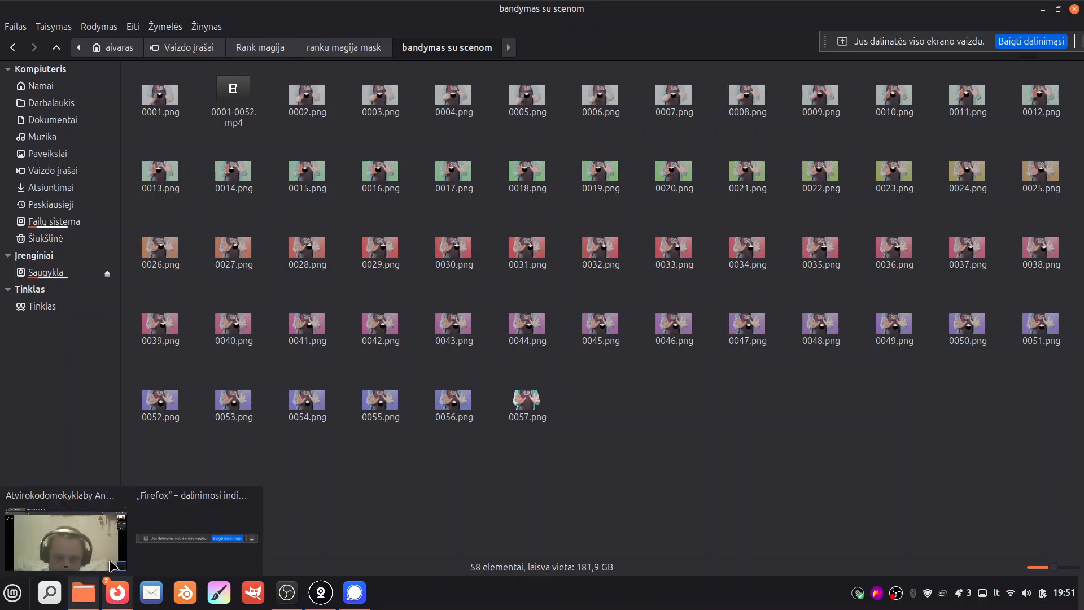
pyautogui.click(100, 536)
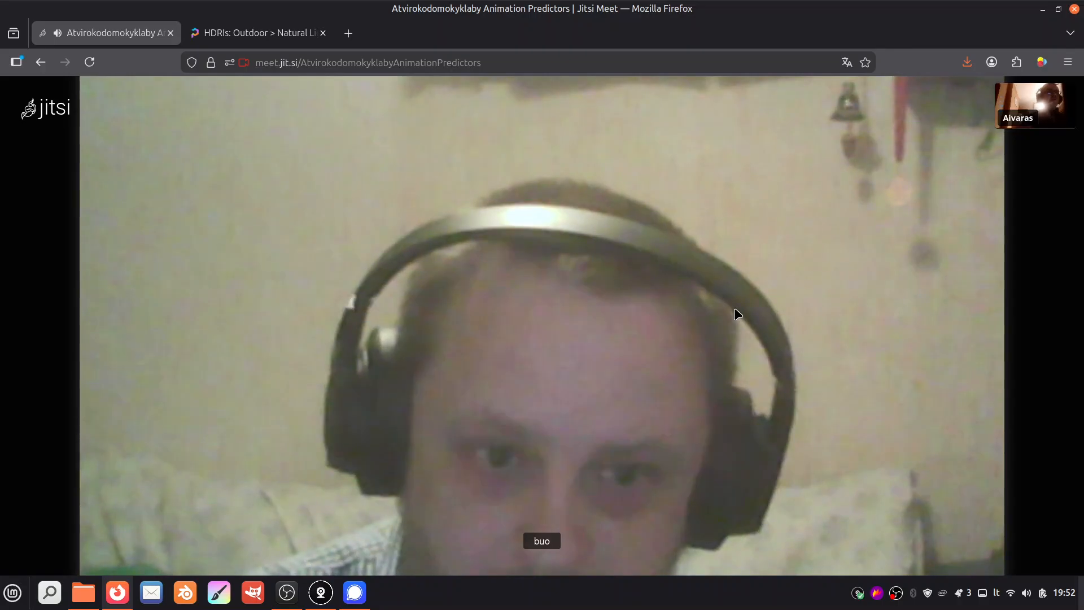
# Step: Find Discord among the installed programs with the search "dis", launch it, and bring its window in front of the call
pyautogui.click(12, 592)
pyautogui.write('d')
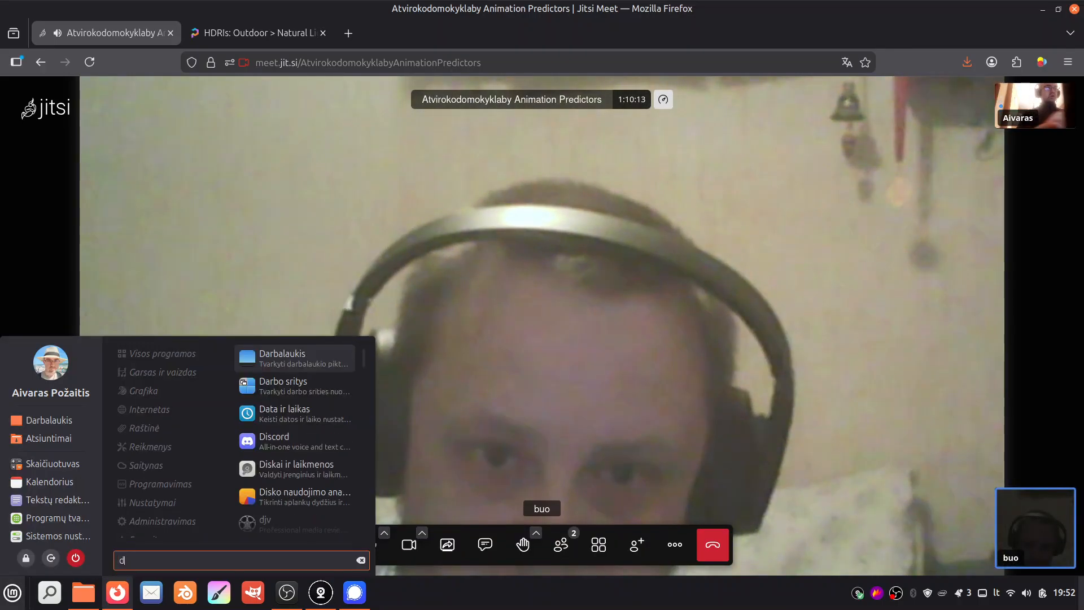
pyautogui.write('is')
pyautogui.click(270, 355)
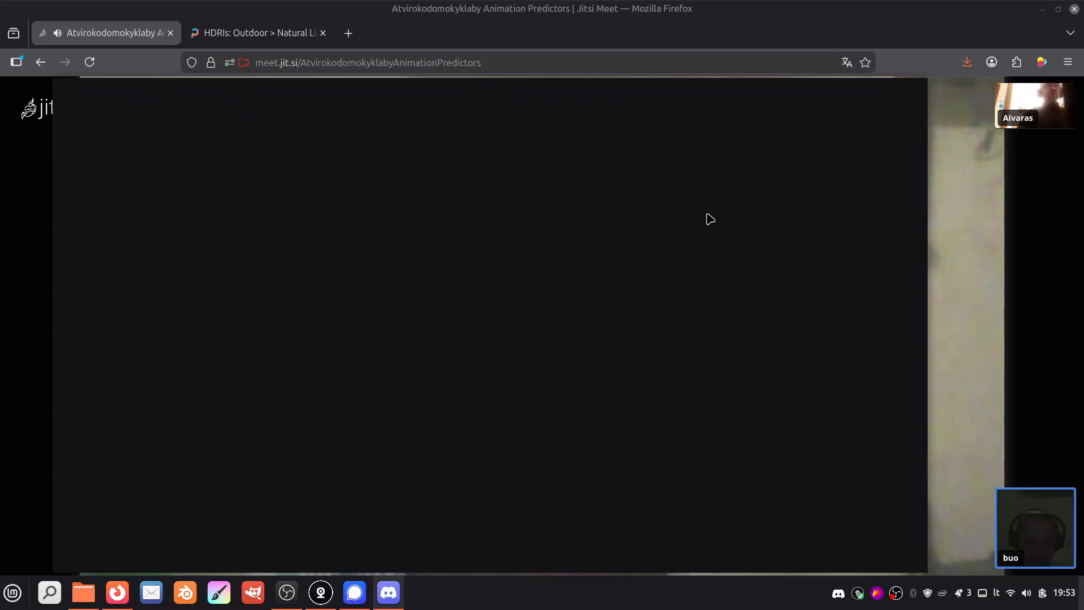
pyautogui.click(9, 441)
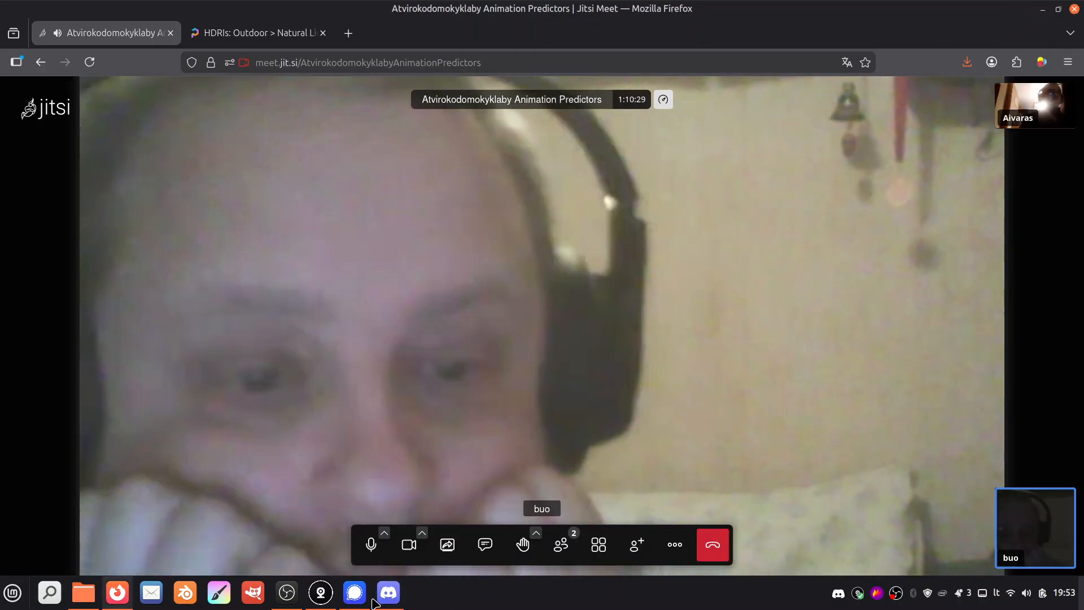
pyautogui.click(387, 593)
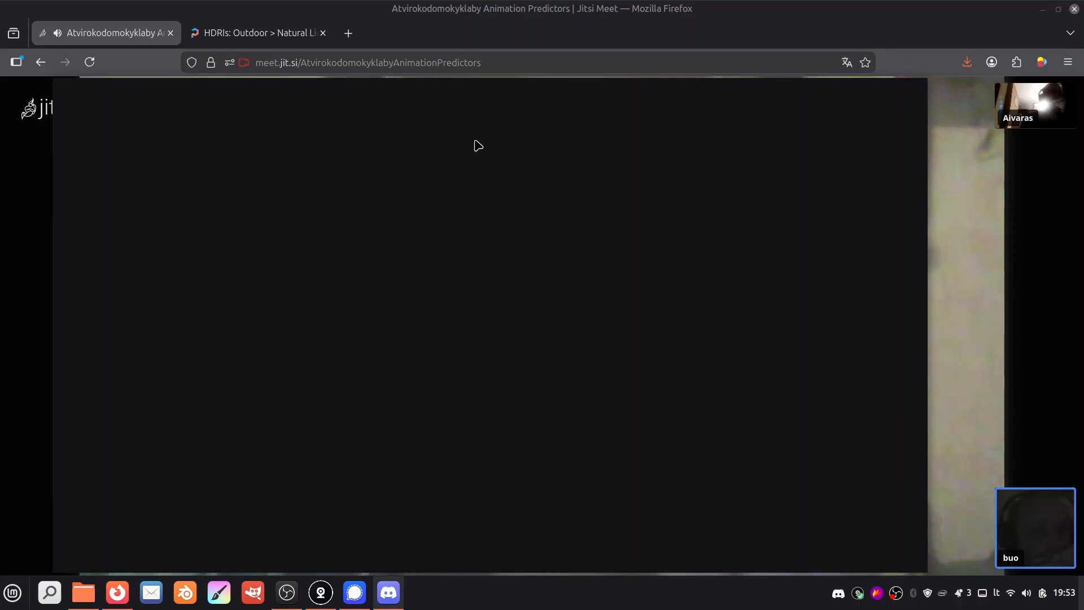
pyautogui.click(493, 29)
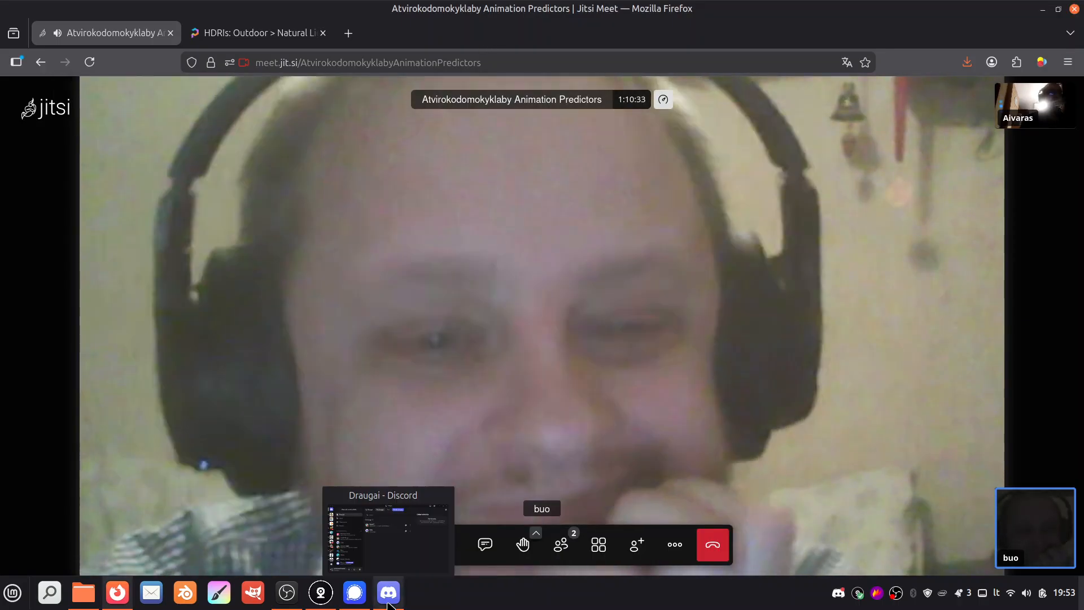
pyautogui.click(388, 593)
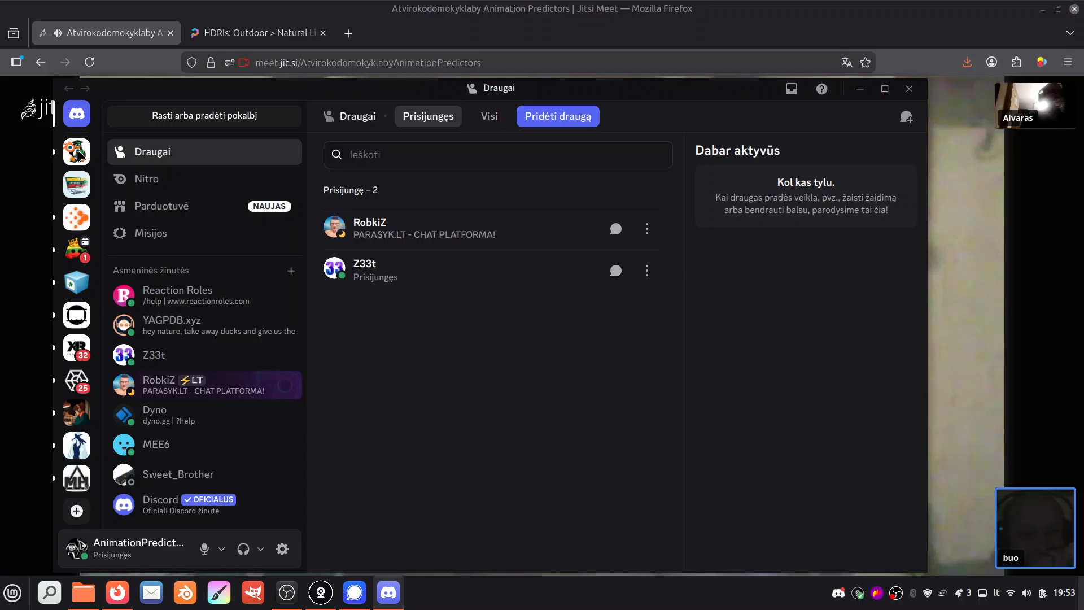
# Step: Open the pagrindinis-chatas channel of the BlenderLietuva bendruomenė server and go back to the shared Taichi video links
pyautogui.click(76, 151)
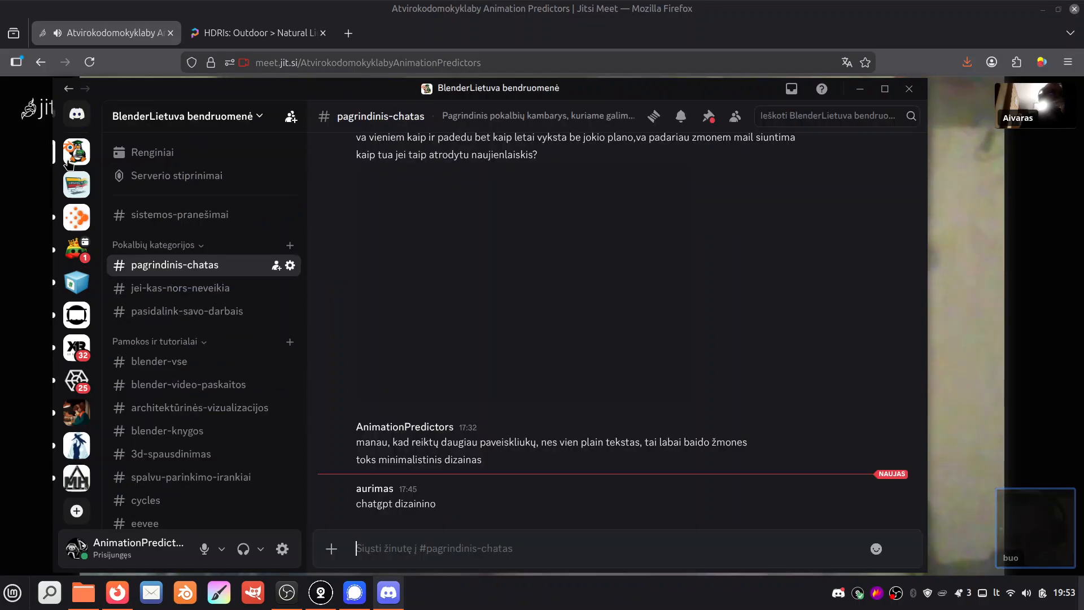
pyautogui.scroll(15, 528, 444)
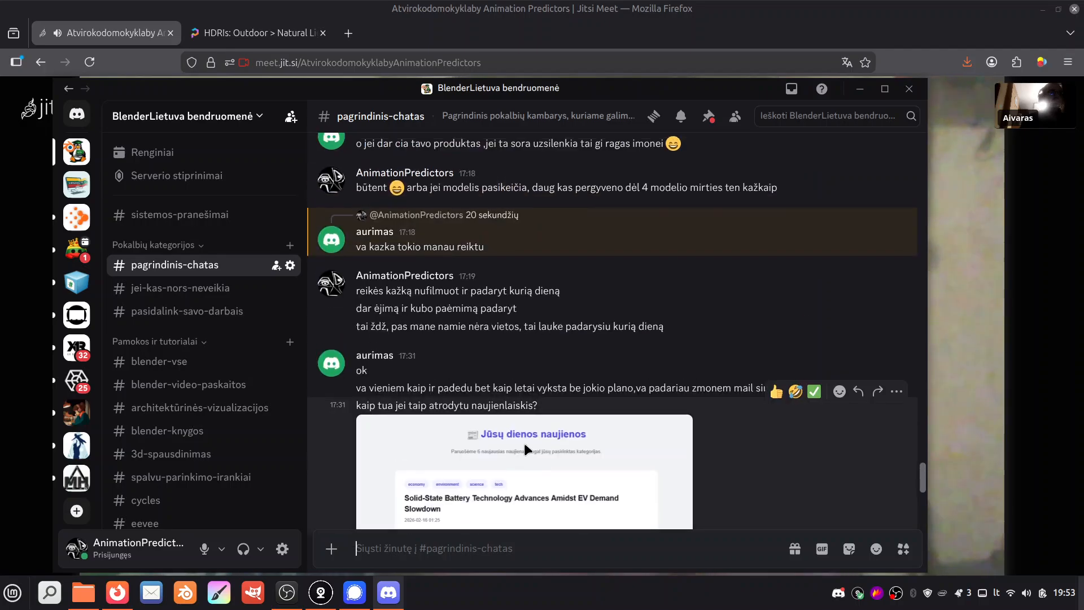
pyautogui.scroll(4, 525, 449)
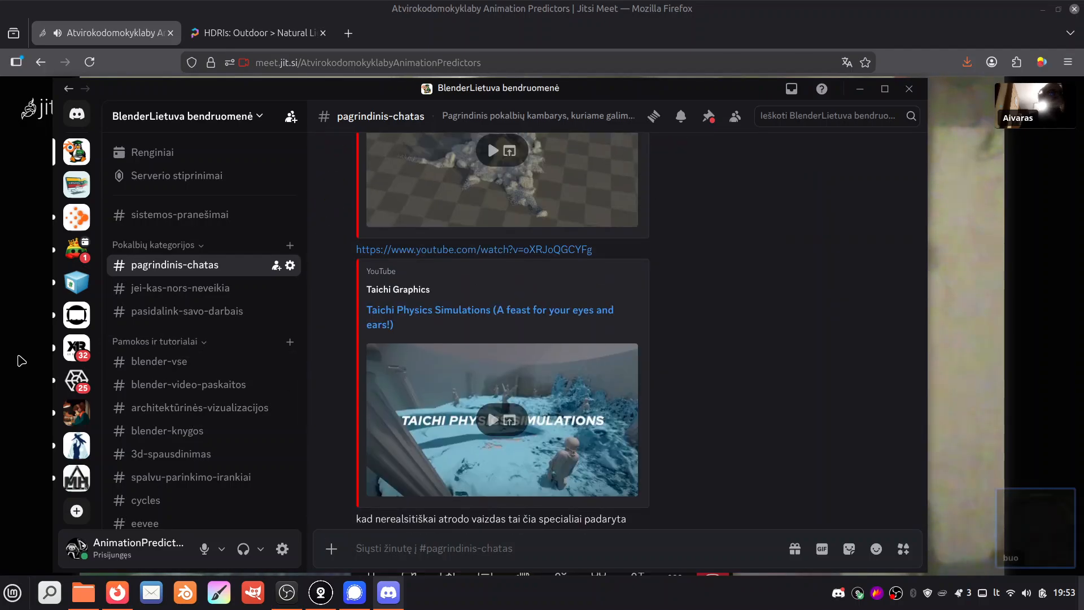
# Step: Share the entire screen in the Jitsi Meet call and switch back to the Discord channel
pyautogui.click(450, 544)
pyautogui.click(450, 544)
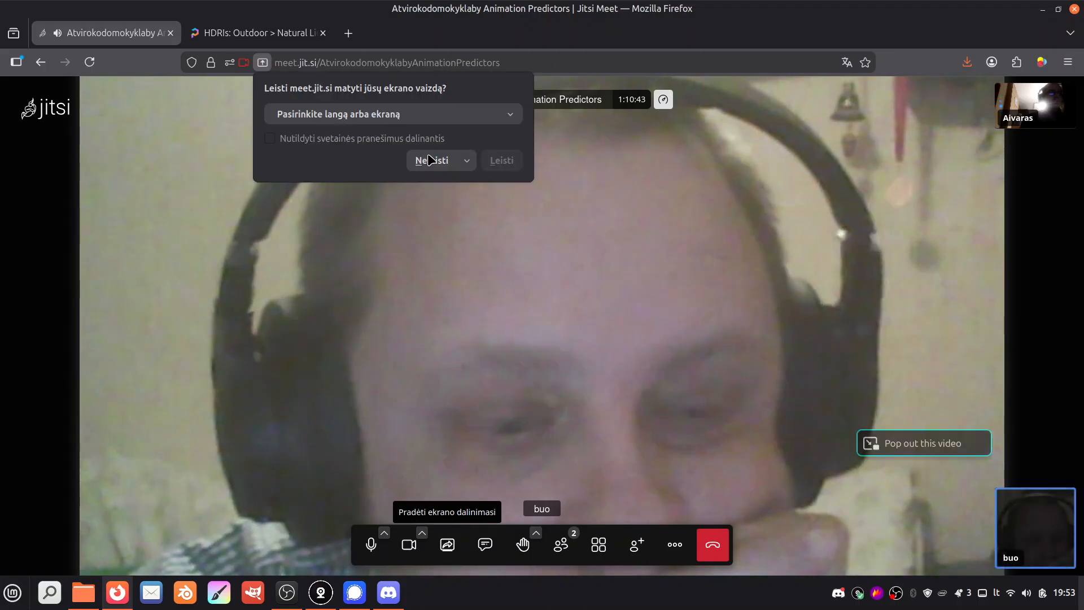
pyautogui.click(404, 116)
pyautogui.click(368, 199)
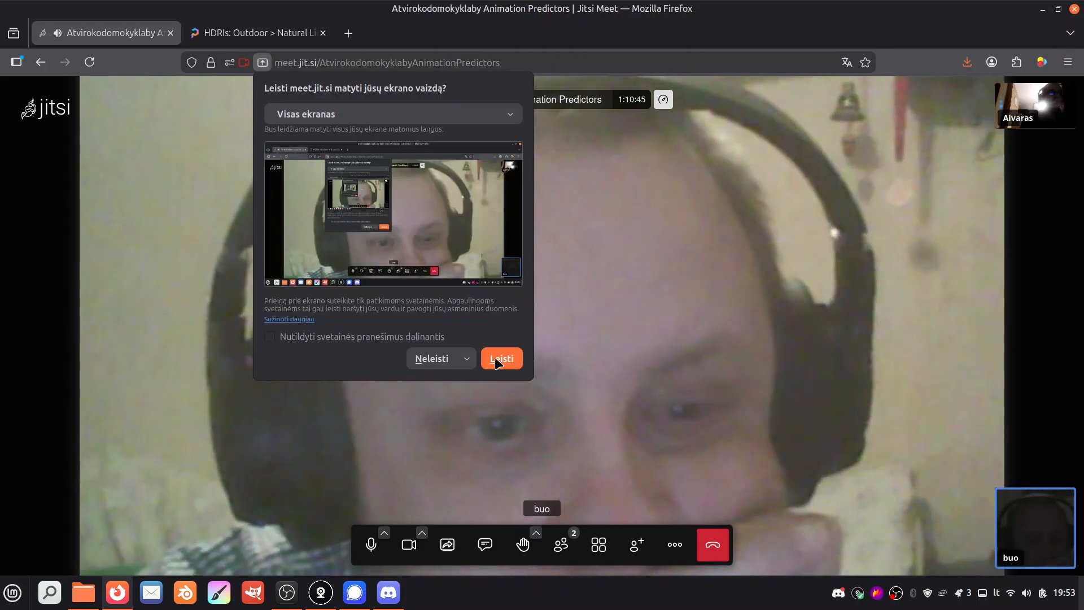
pyautogui.click(499, 359)
pyautogui.click(391, 593)
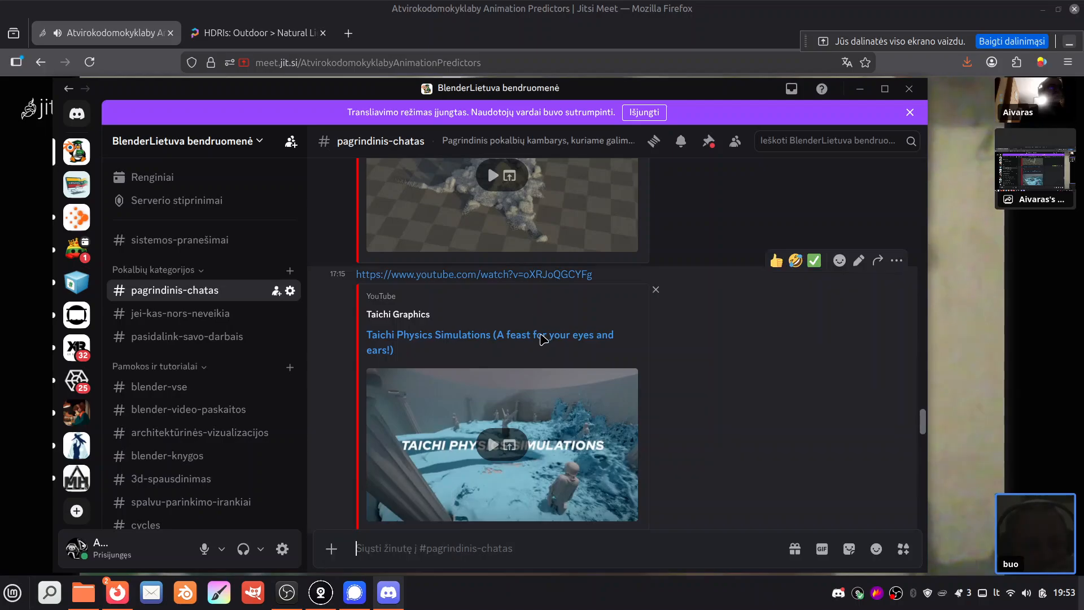
# Step: Play the "Robot Tai Chi: Blender's Best Creation Yet" video embedded in the chat
pyautogui.scroll(-4, 597, 401)
pyautogui.scroll(-3, 491, 410)
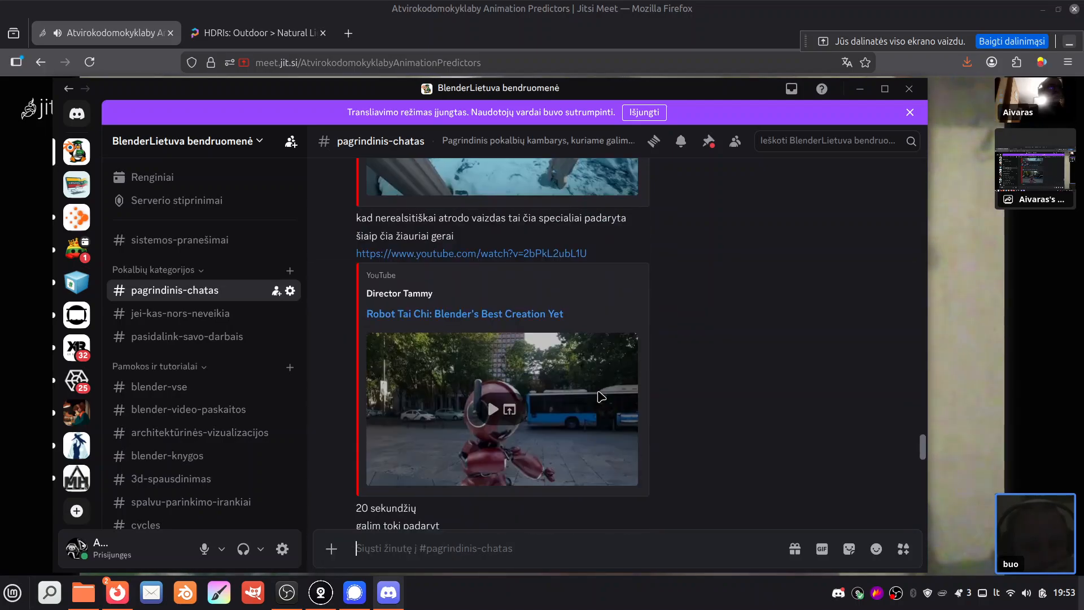
pyautogui.click(491, 409)
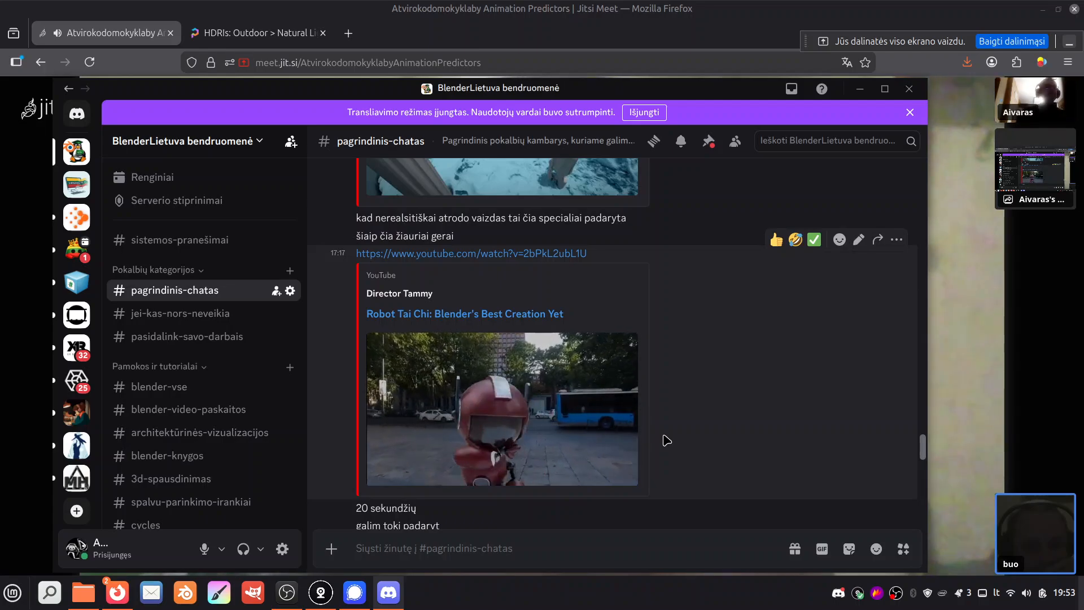
pyautogui.moveTo(428, 460)
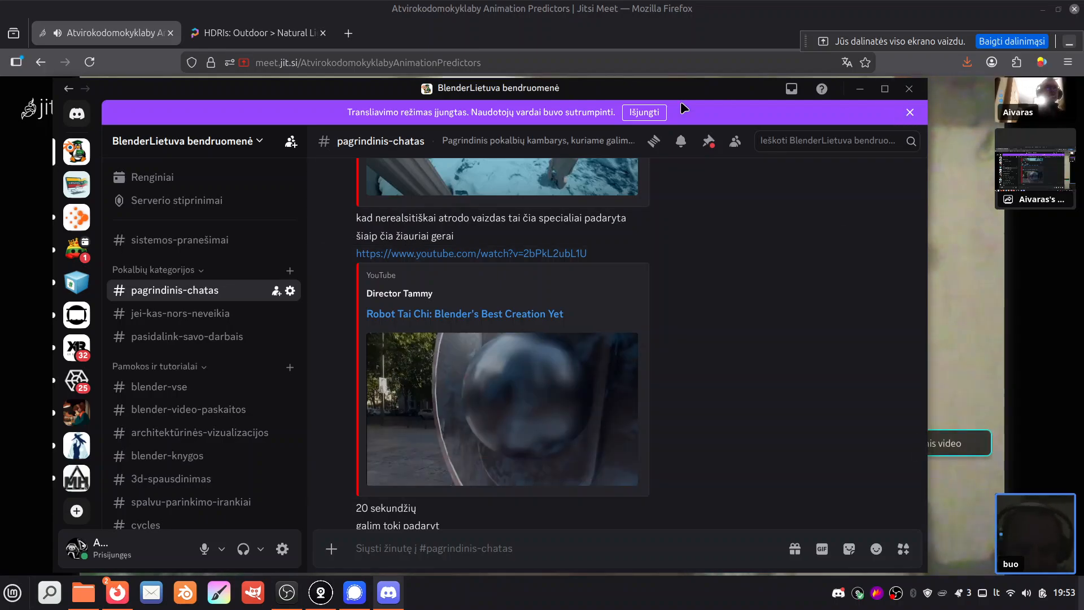
# Step: Turn off Discord's streamer mode and close its window to return to the call
pyautogui.click(636, 114)
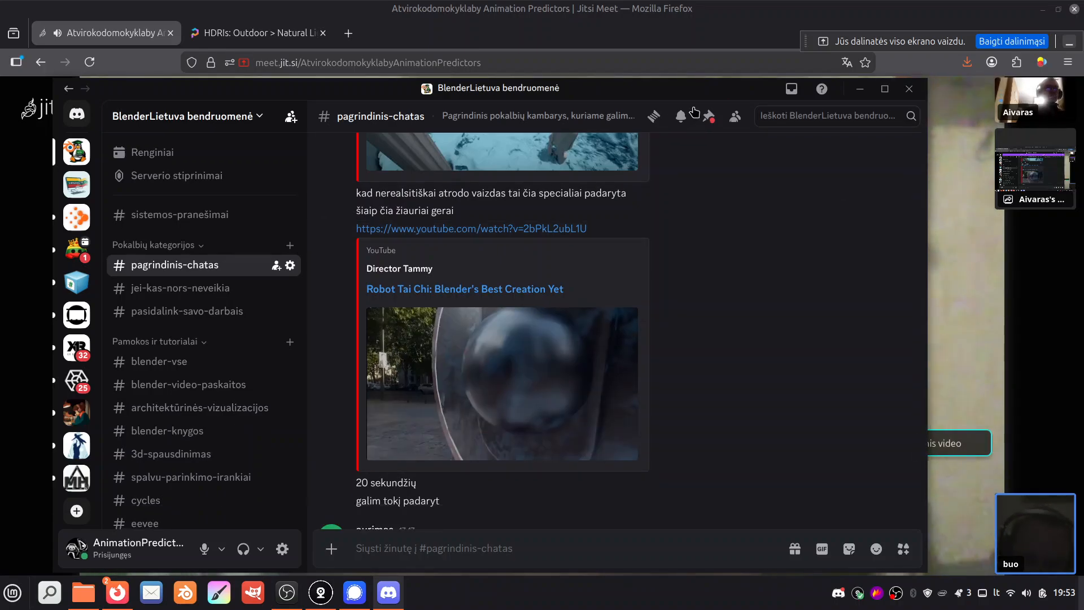
pyautogui.click(909, 89)
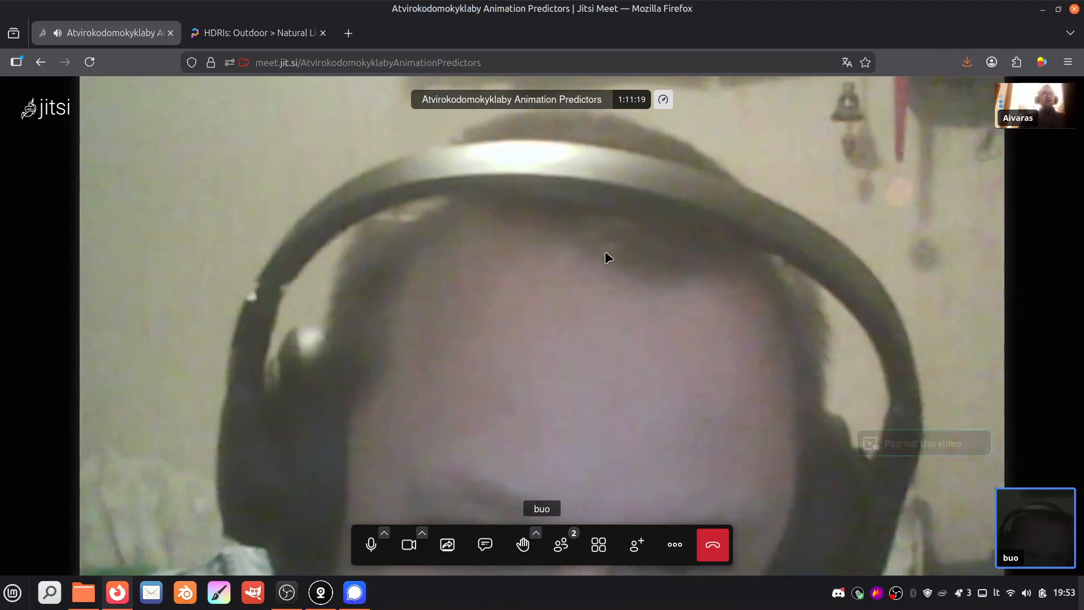
# Step: Search the web for "taichi" in a new browser tab and close the HDRIs tab
pyautogui.click(347, 33)
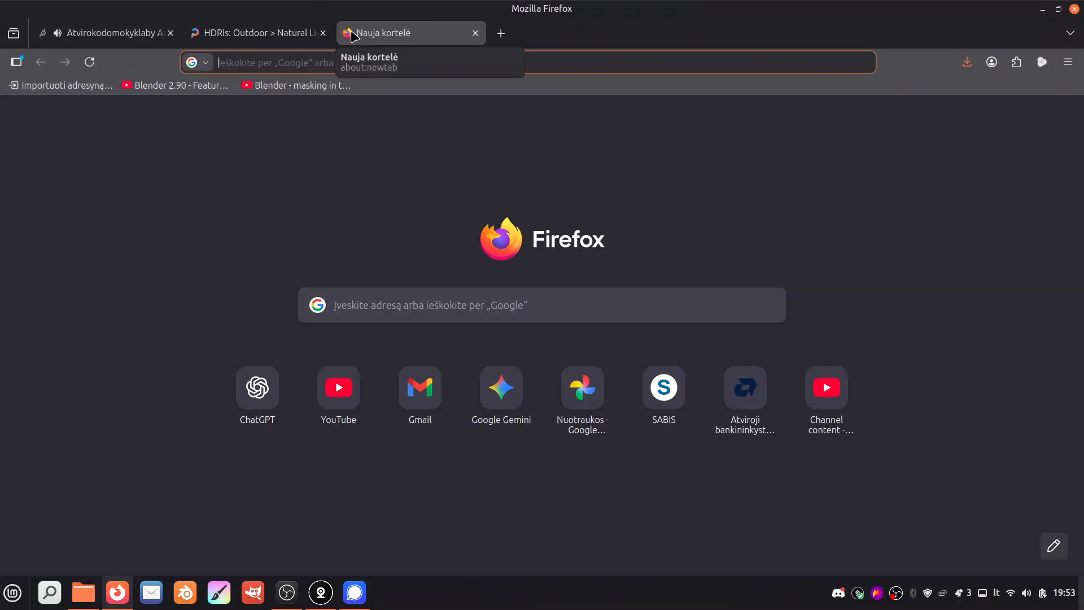
pyautogui.write('taichi')
pyautogui.press('Return')
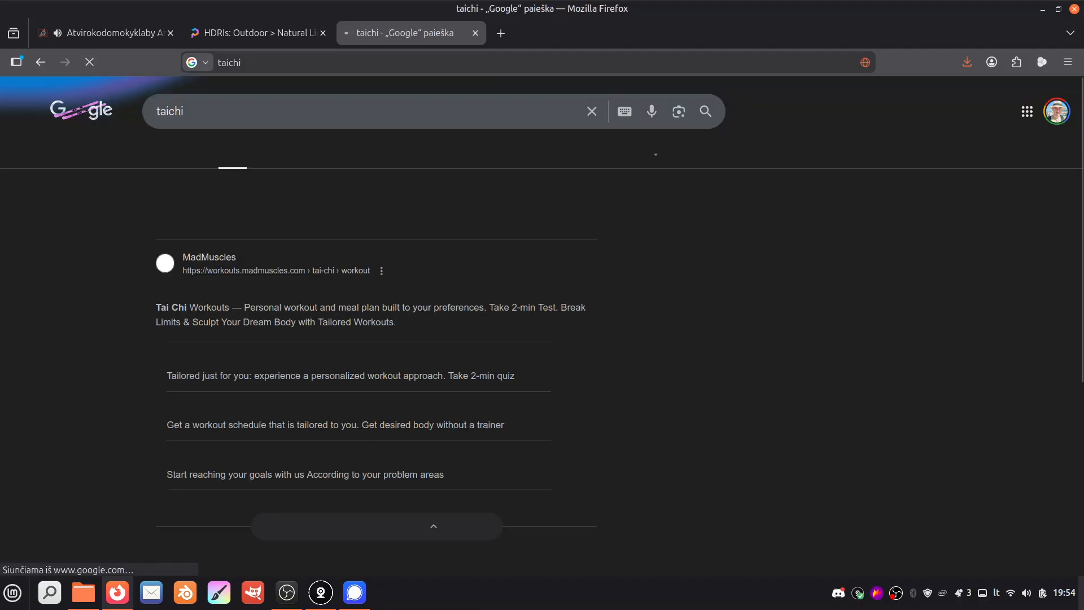
pyautogui.click(323, 33)
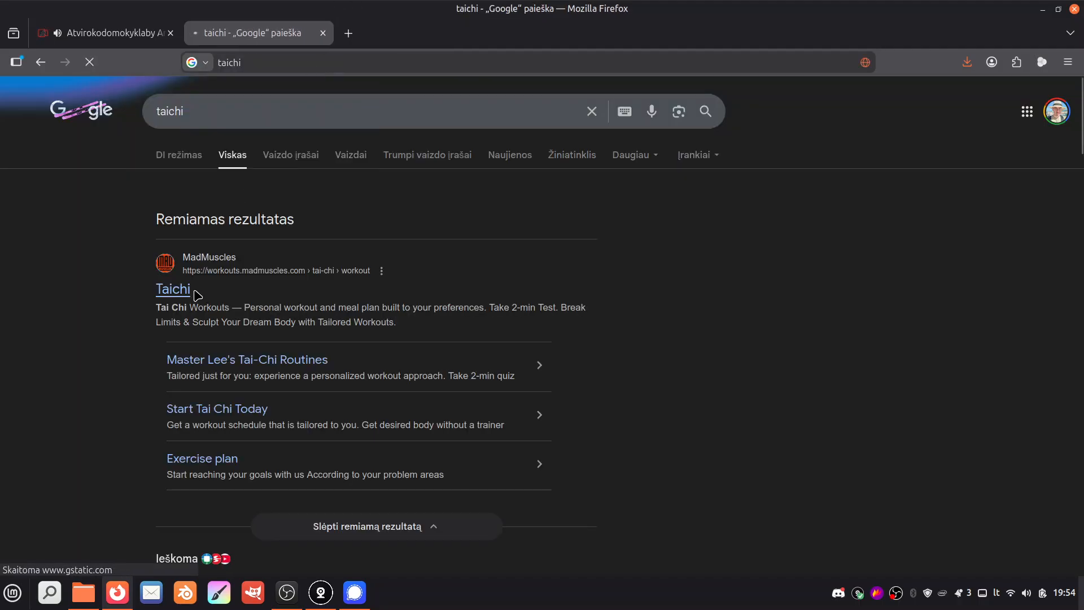
# Step: Refine the search to "taichi blender" and open the taichi_blend GitHub repository from the results
pyautogui.click(250, 105)
pyautogui.write('blender')
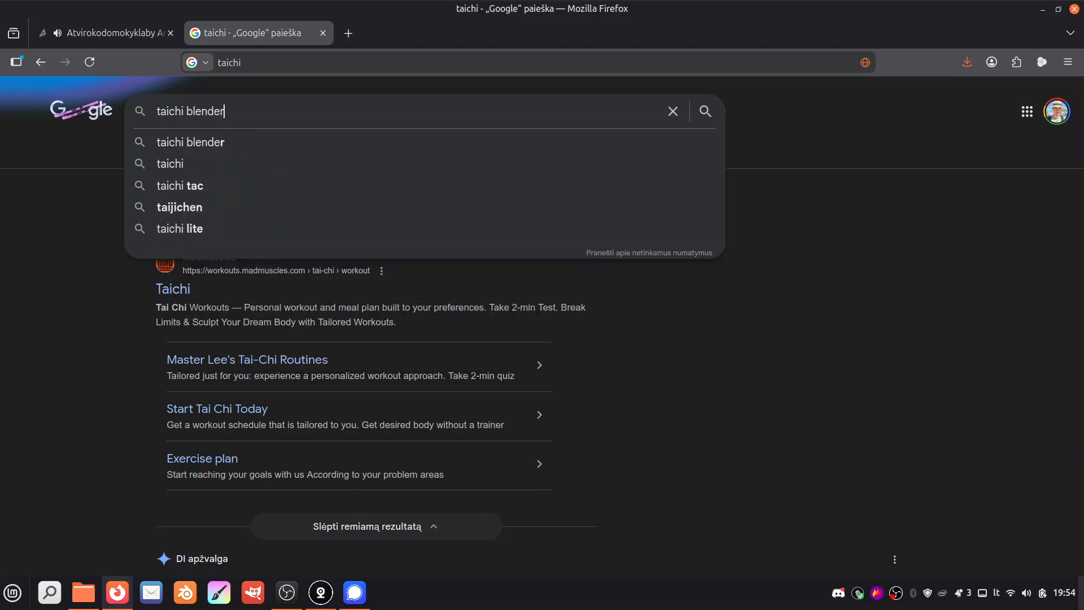
pyautogui.press('Return')
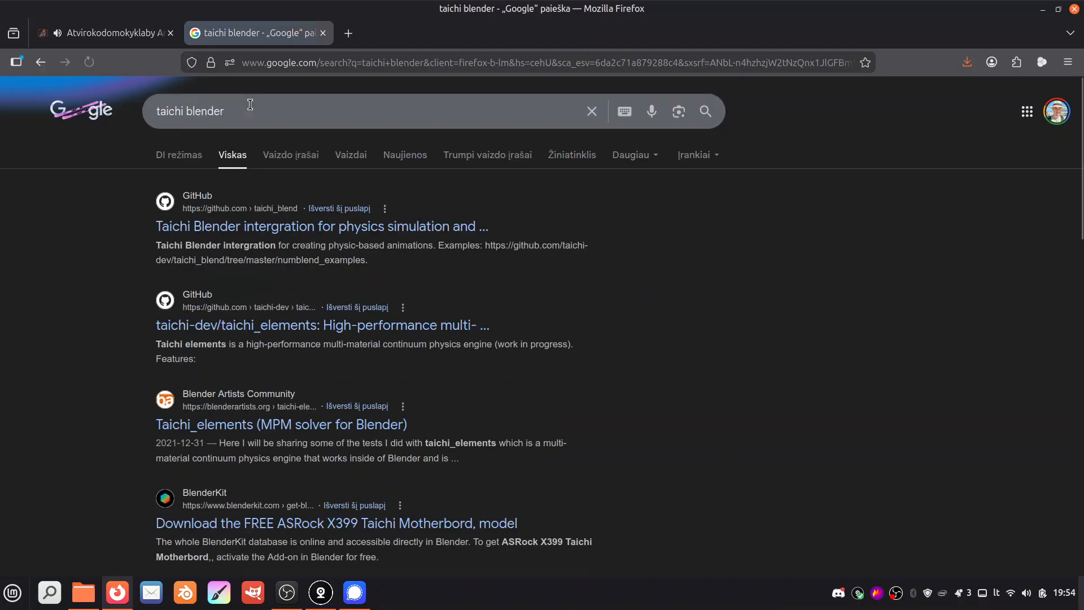
pyautogui.click(245, 231)
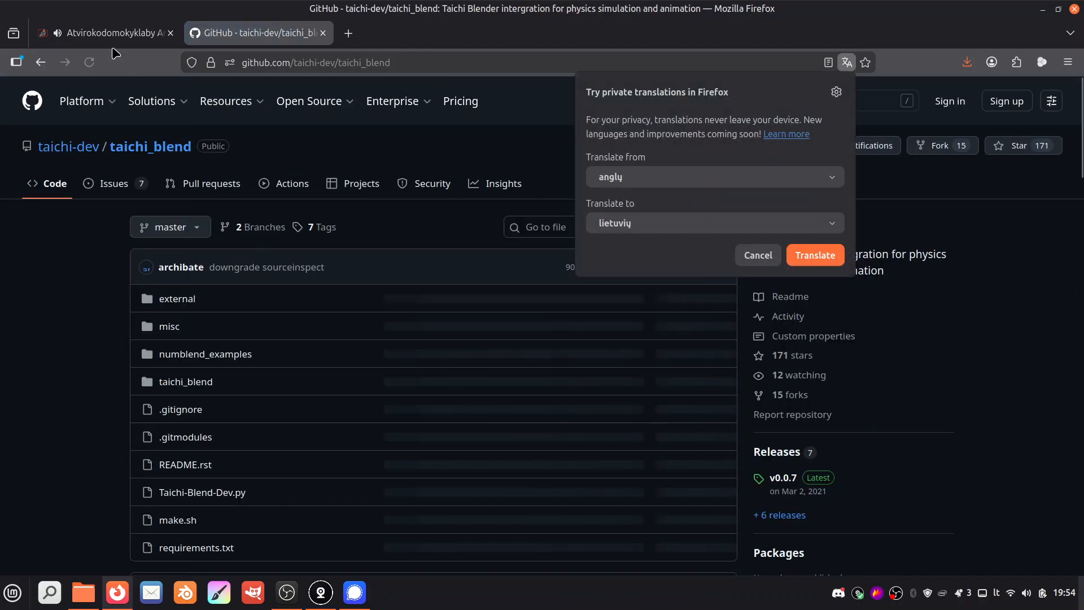
# Step: Share the entire screen in the Jitsi Meet call again and return to the taichi_blend GitHub page
pyautogui.click(110, 34)
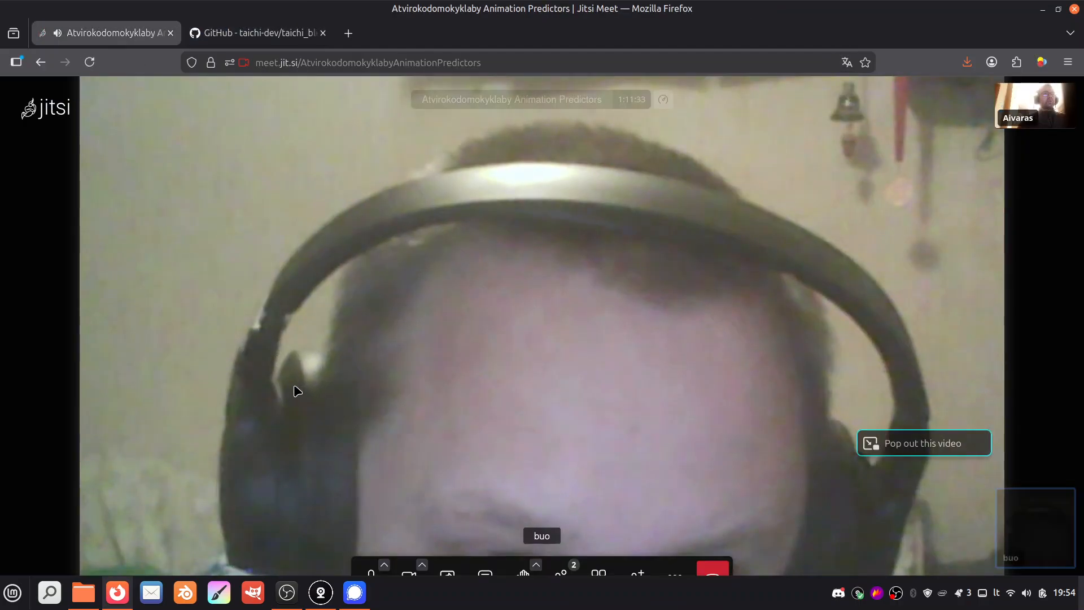
pyautogui.click(445, 545)
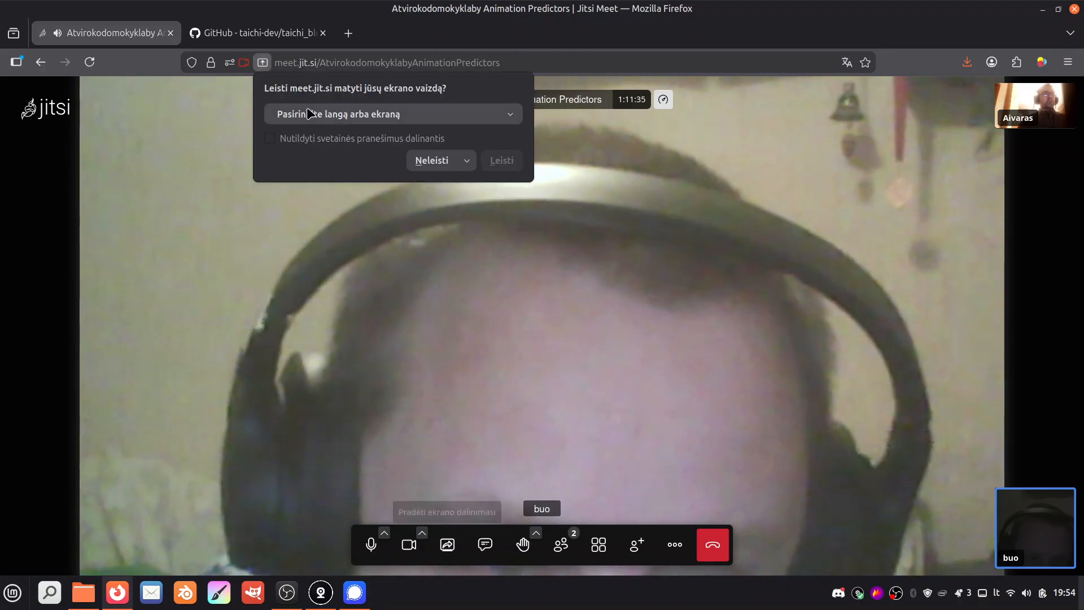
pyautogui.click(287, 114)
pyautogui.click(299, 185)
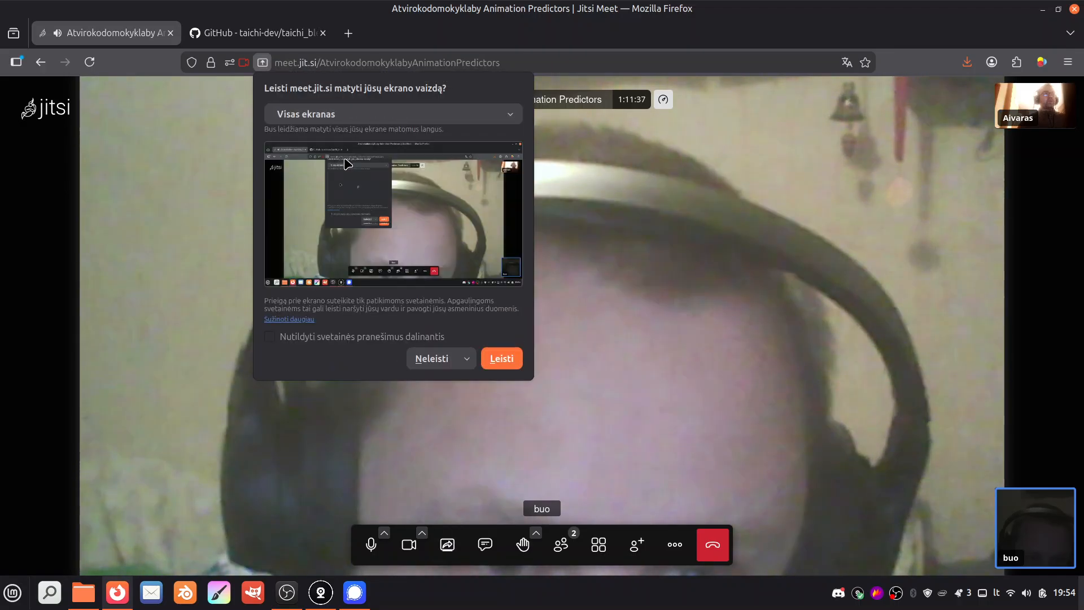
pyautogui.click(501, 357)
pyautogui.click(266, 34)
# Step: Look through the taichi_blend repository's file list and README, including the tutorial links and usage instructions
pyautogui.scroll(-5, 375, 302)
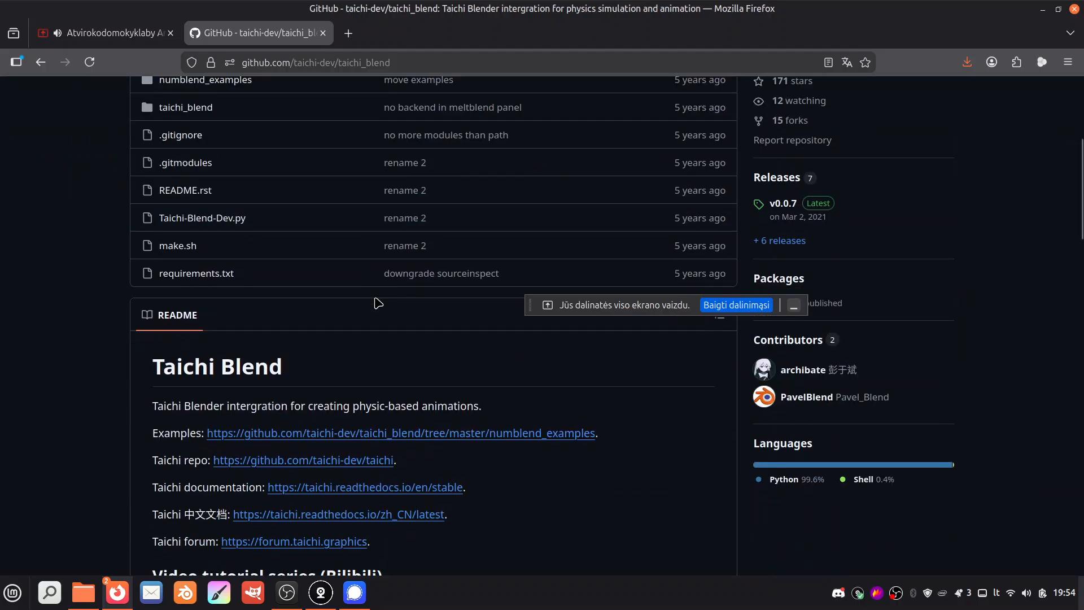
pyautogui.scroll(4, 378, 303)
pyautogui.scroll(-15, 377, 303)
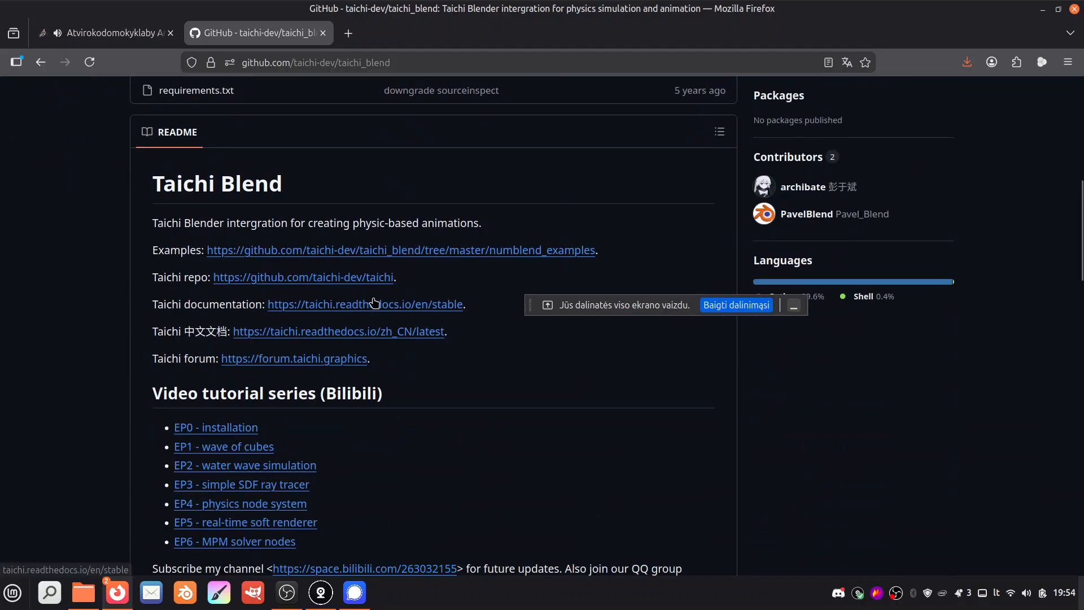
pyautogui.scroll(-14, 375, 302)
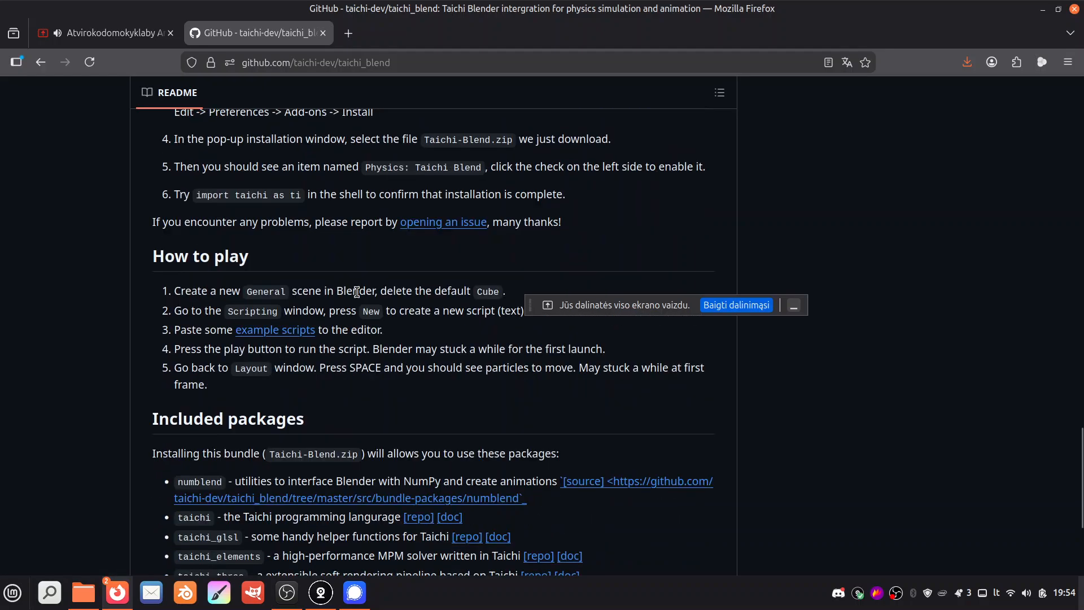
pyautogui.scroll(12, 356, 308)
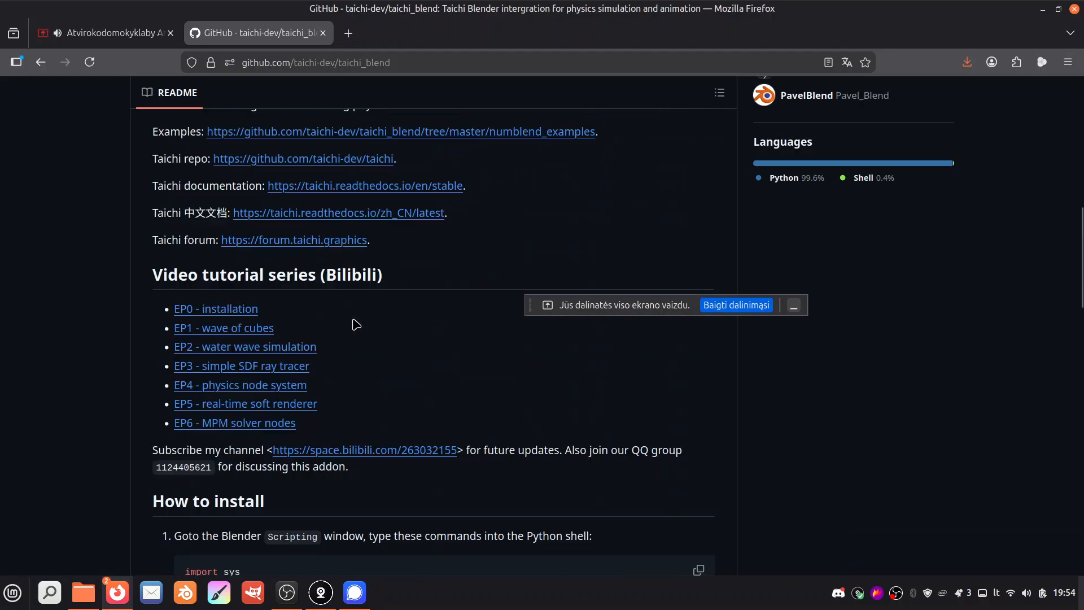
pyautogui.scroll(15, 356, 324)
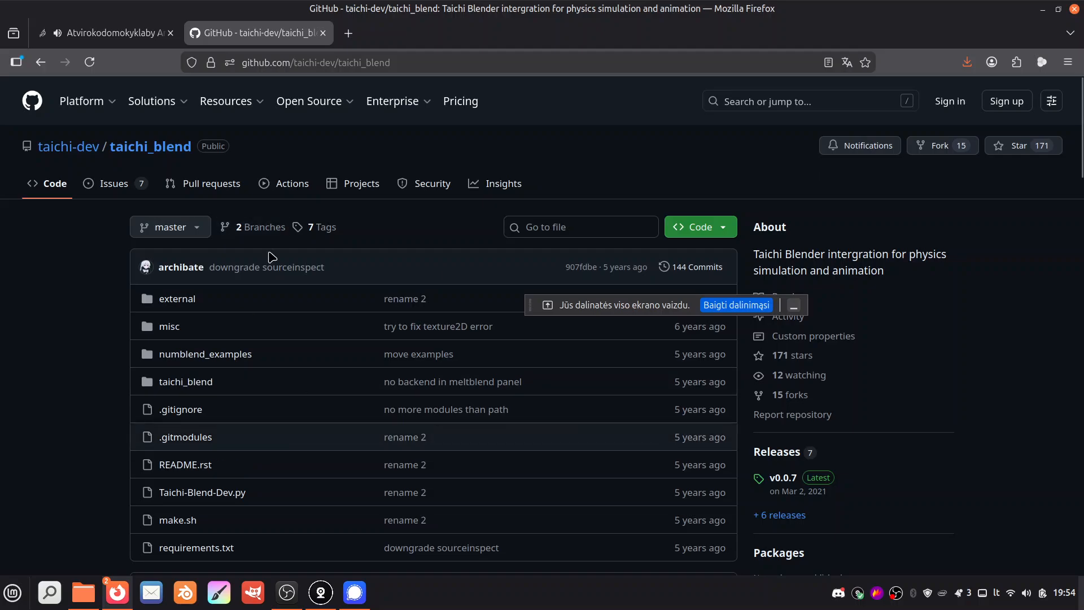
# Step: Return to the "taichi blender" search, browse its video results, and close the search tab
pyautogui.click(41, 62)
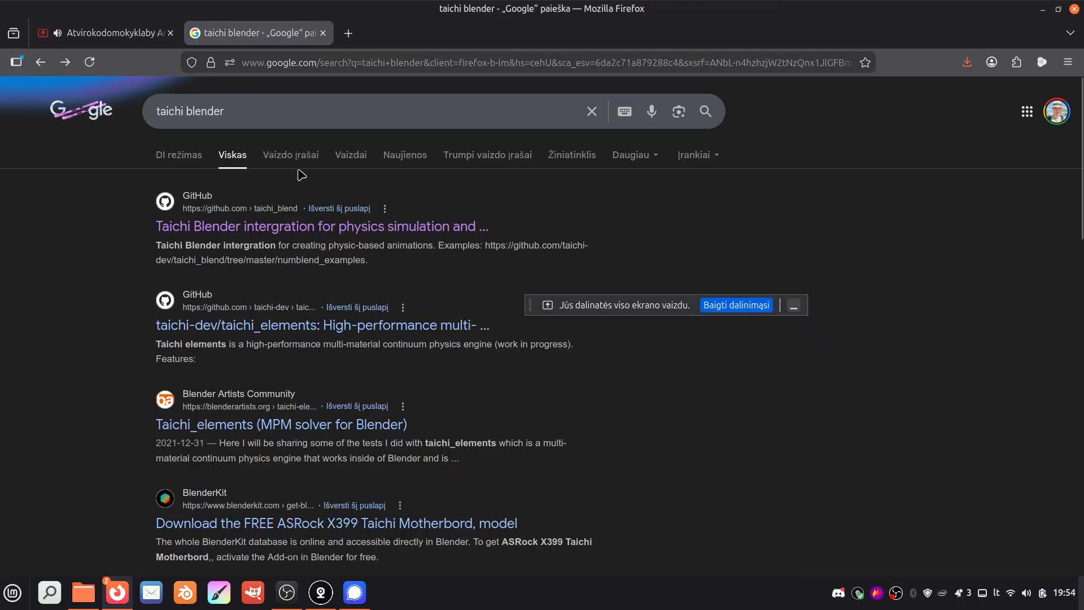
pyautogui.click(286, 152)
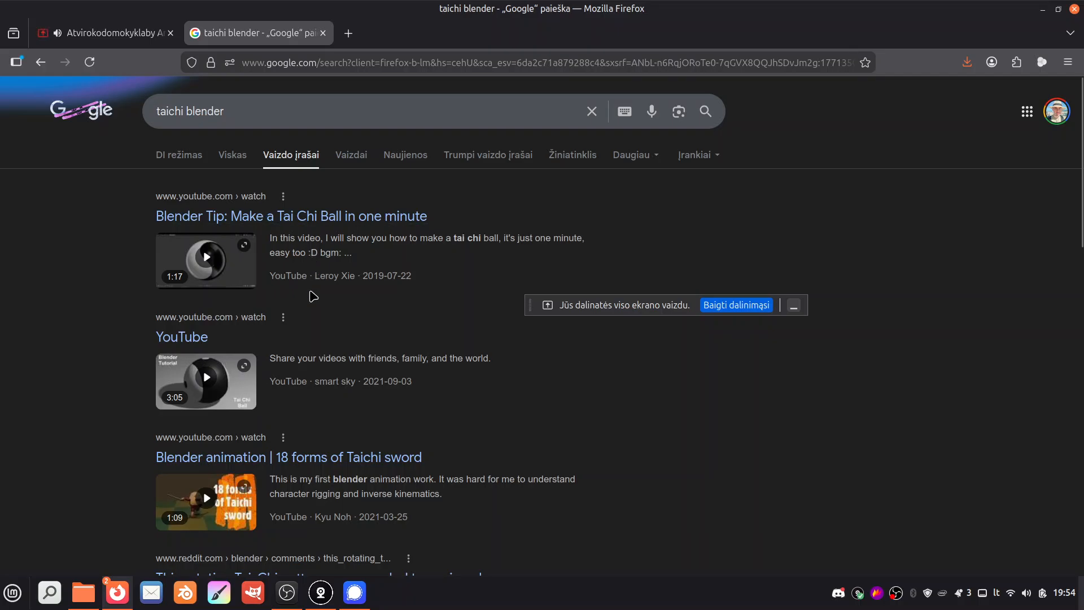
pyautogui.scroll(-10, 313, 296)
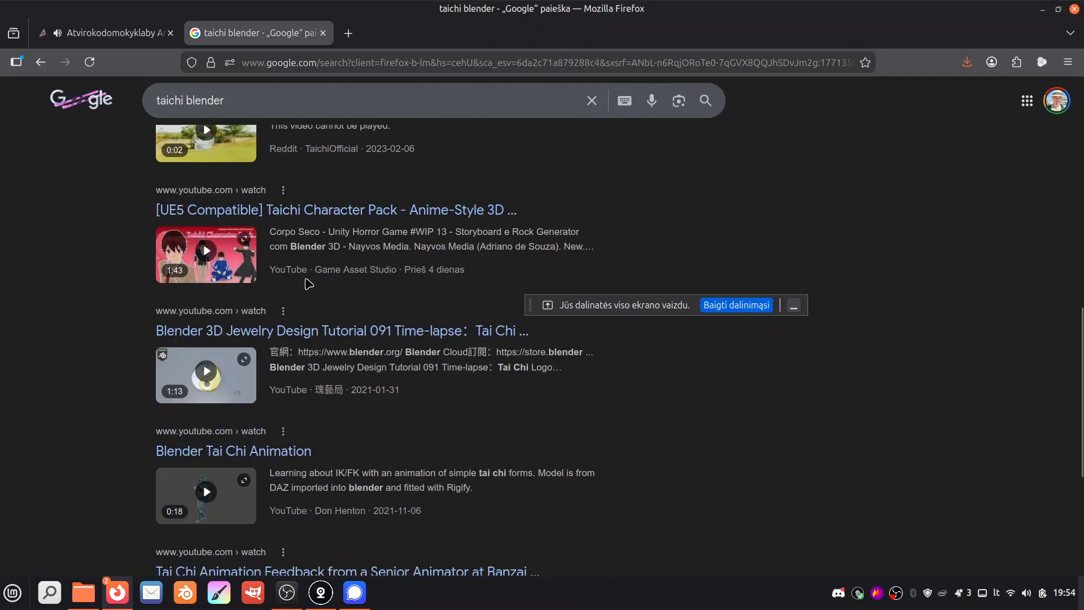
pyautogui.scroll(-8, 309, 282)
pyautogui.scroll(9, 299, 279)
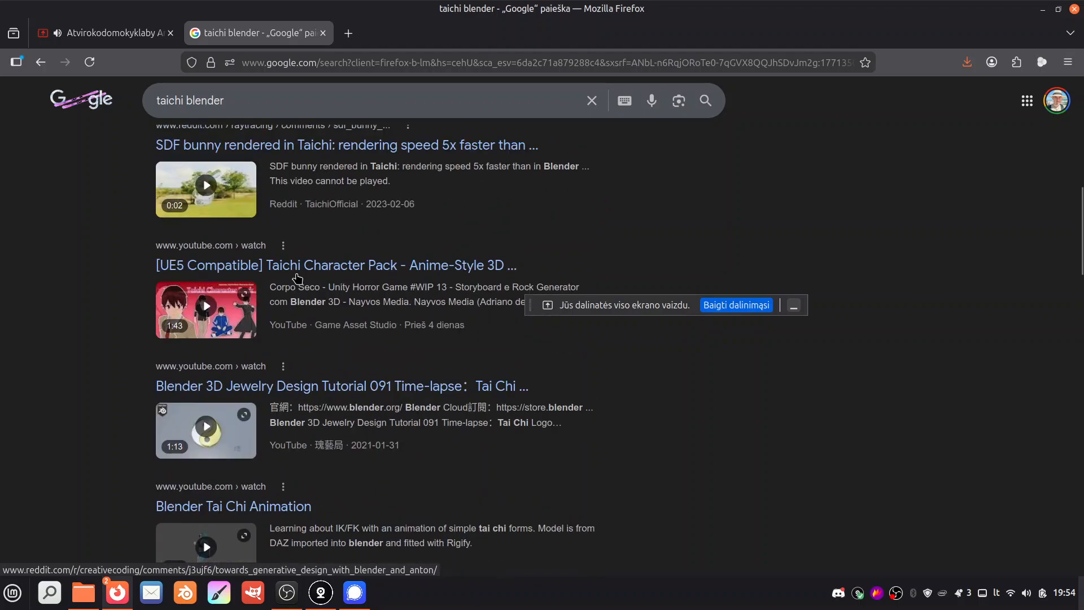
pyautogui.scroll(-8, 297, 278)
pyautogui.scroll(15, 298, 285)
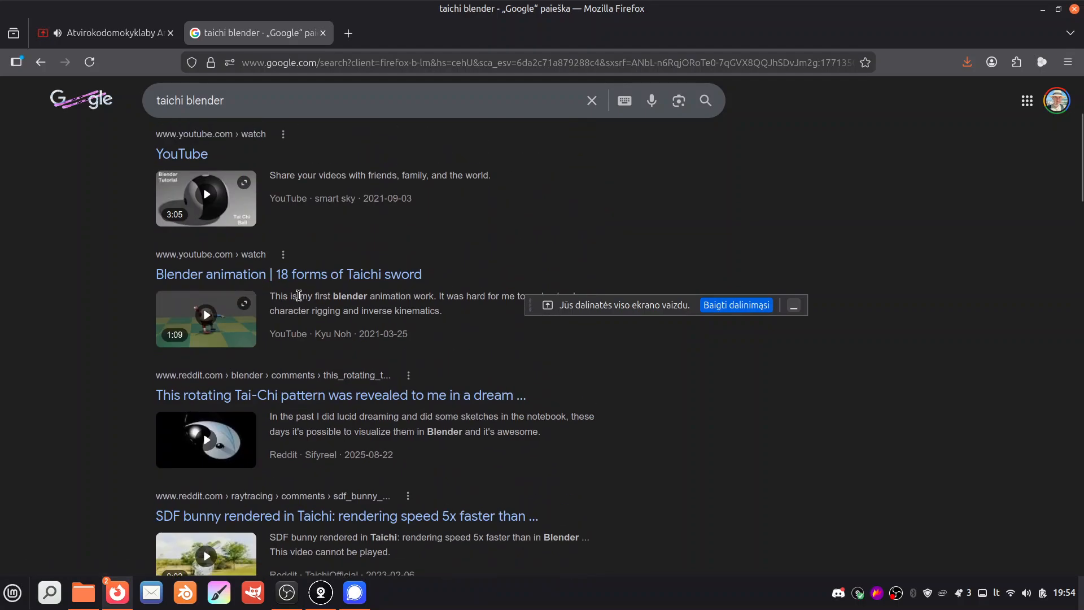
pyautogui.scroll(4, 299, 297)
pyautogui.scroll(-2, 302, 299)
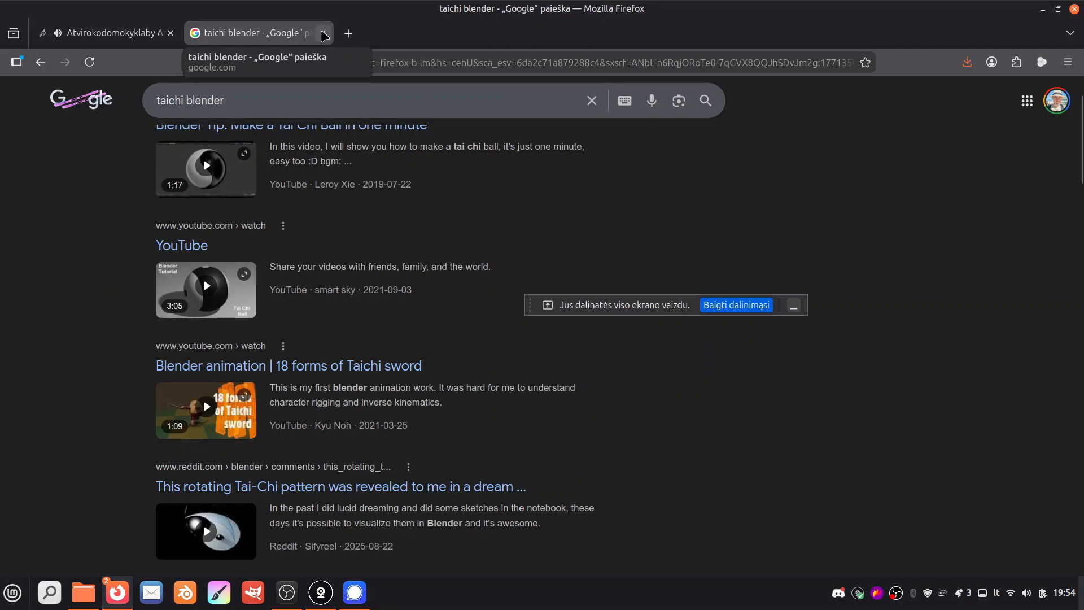
pyautogui.click(324, 35)
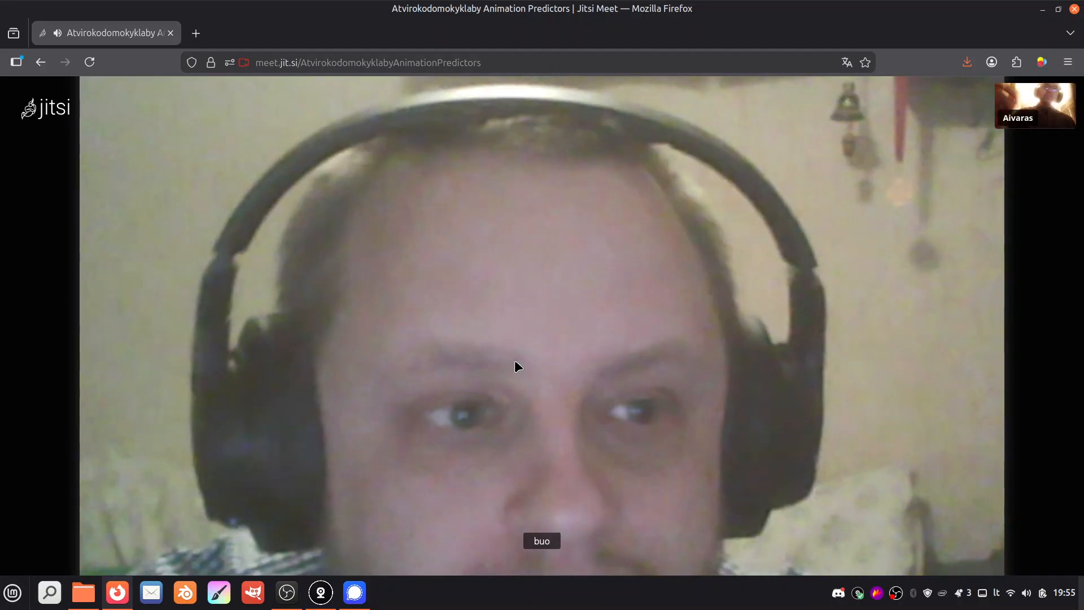
# Step: Switch to Blender and set the render engine to EEVEE
pyautogui.moveTo(638, 334)
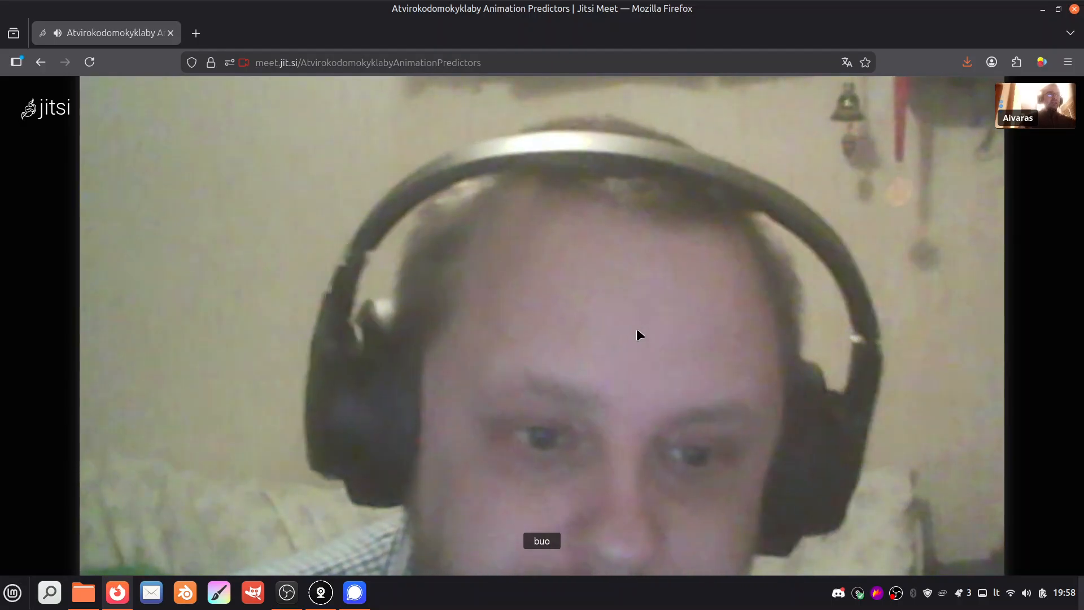
pyautogui.click(187, 593)
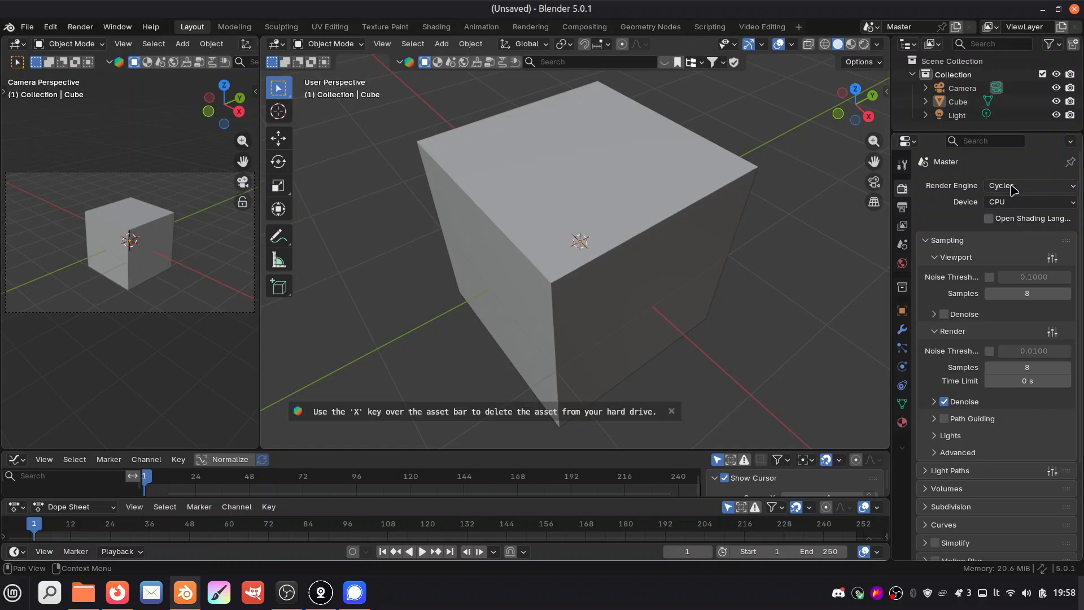
pyautogui.click(1010, 187)
pyautogui.click(1005, 201)
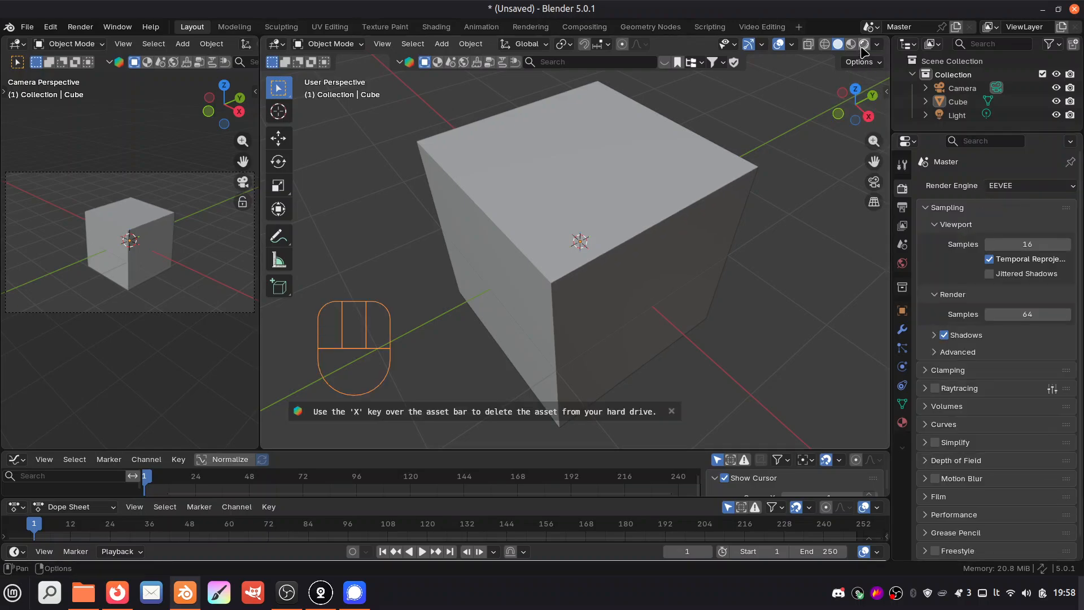
# Step: Preview the cube in rendered viewport shading from a lower angle, and close Blender
pyautogui.click(863, 48)
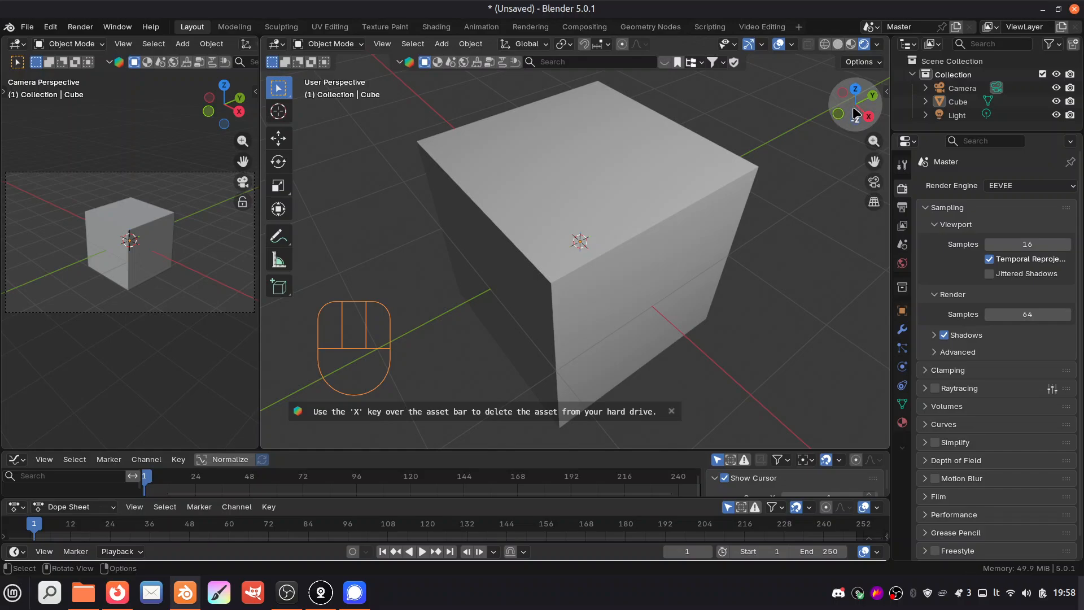
pyautogui.moveTo(855, 106)
pyautogui.mouseDown()
pyautogui.moveTo(827, 88)
pyautogui.moveTo(706, 85)
pyautogui.moveTo(805, 127)
pyautogui.moveTo(790, 175)
pyautogui.moveTo(847, 203)
pyautogui.moveTo(881, 183)
pyautogui.moveTo(836, 114)
pyautogui.mouseUp()
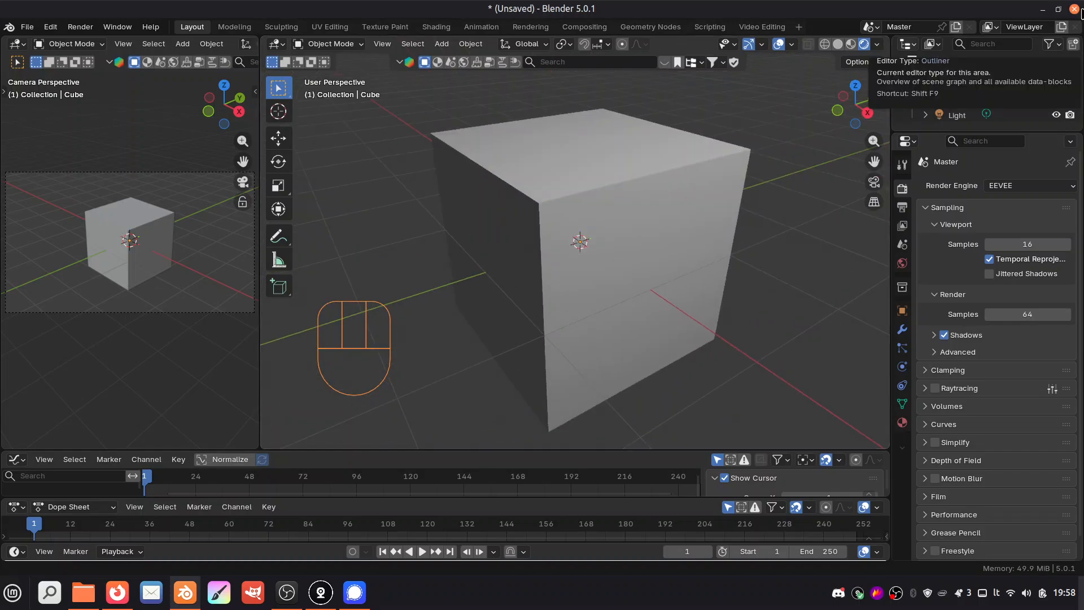
pyautogui.click(1078, 10)
pyautogui.click(472, 316)
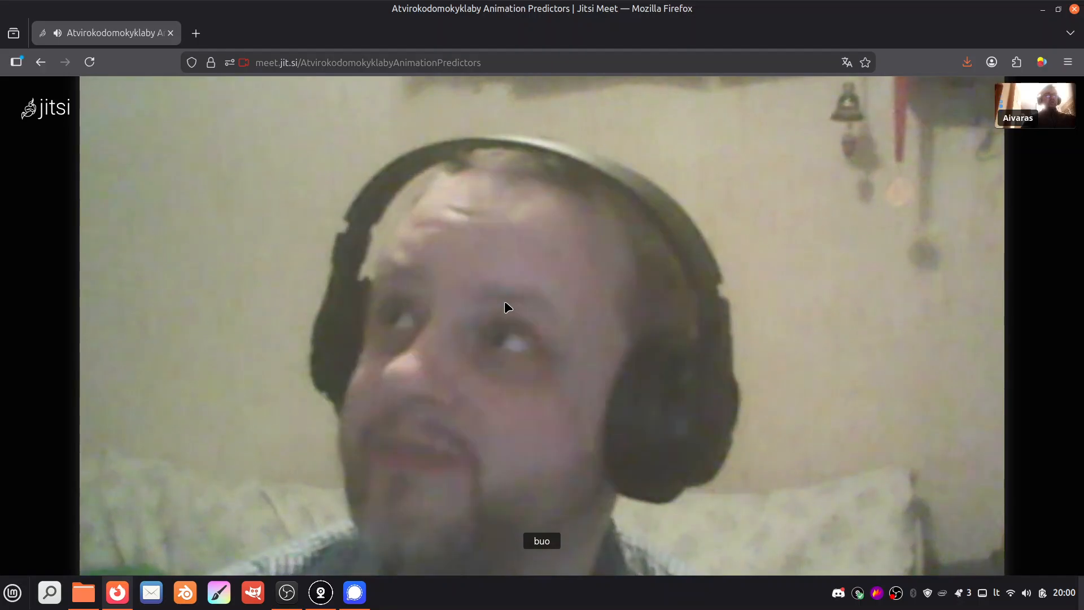
# Step: Switch to OBS Studio to check the recording, look at the Jitsi Meet call once more, and return to OBS Studio
pyautogui.click(286, 592)
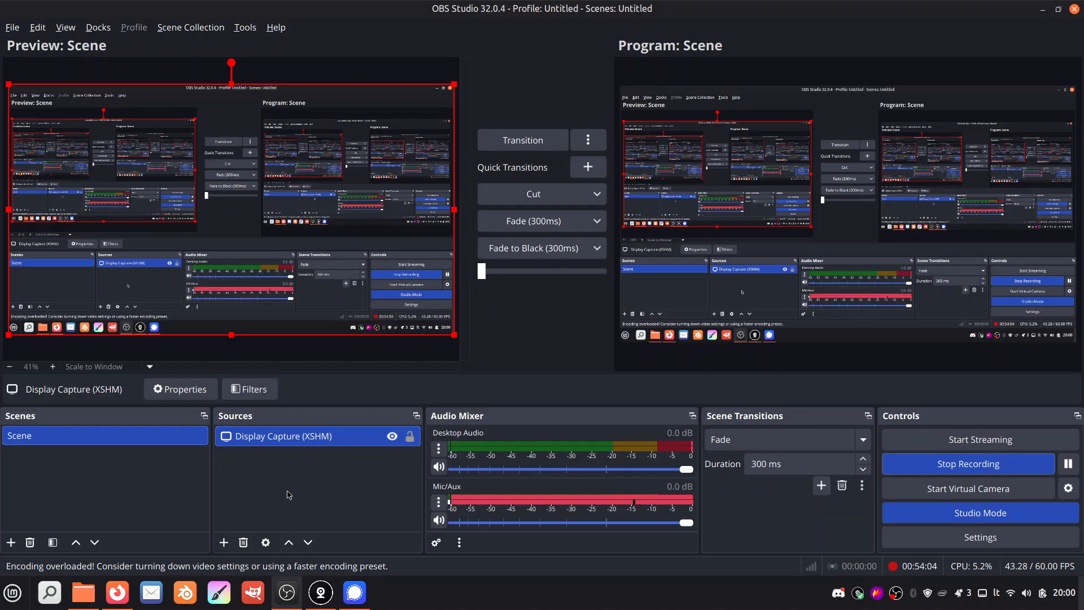
pyautogui.click(119, 593)
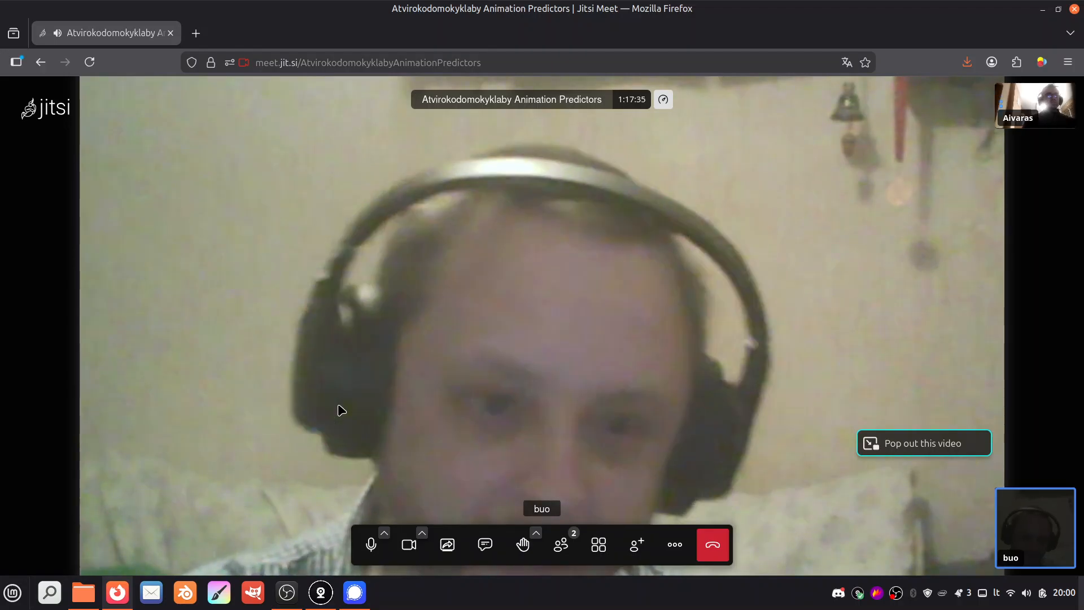
pyautogui.click(287, 592)
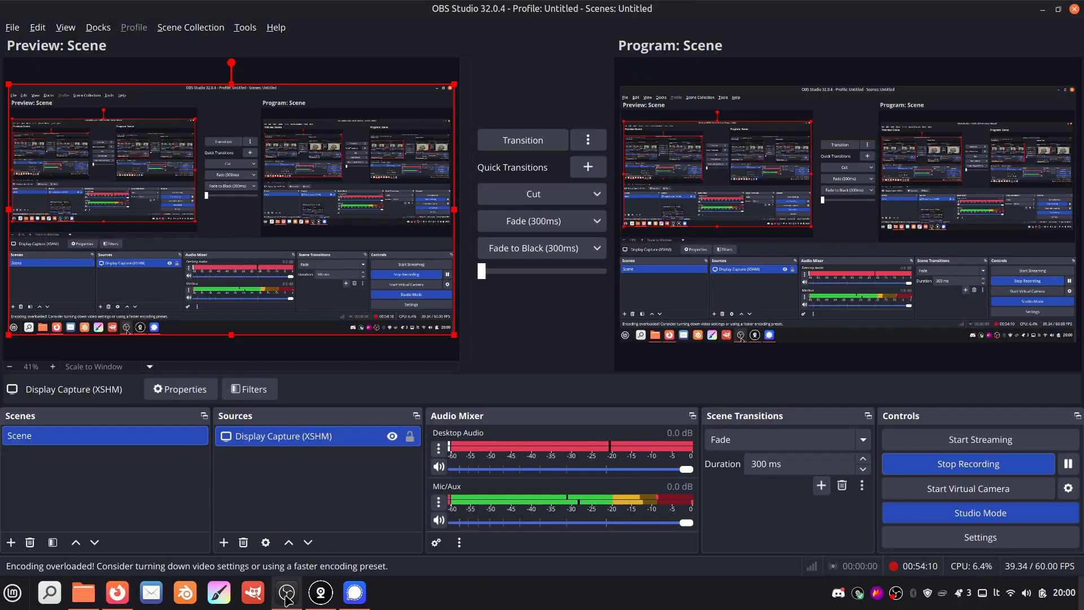